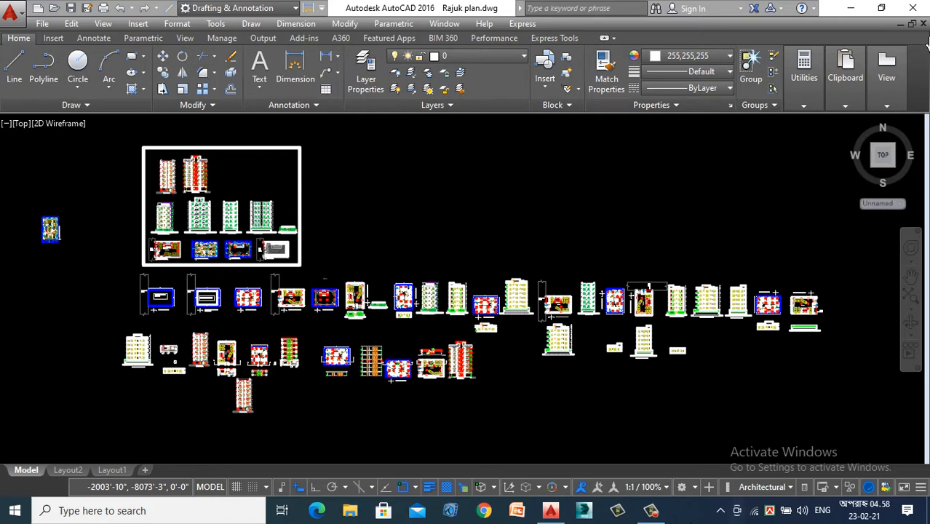
- Examine the ground floor plan, the stair section above it and the first floor plan with its y1 cutting line
scroll(350, 384, "up", 4)
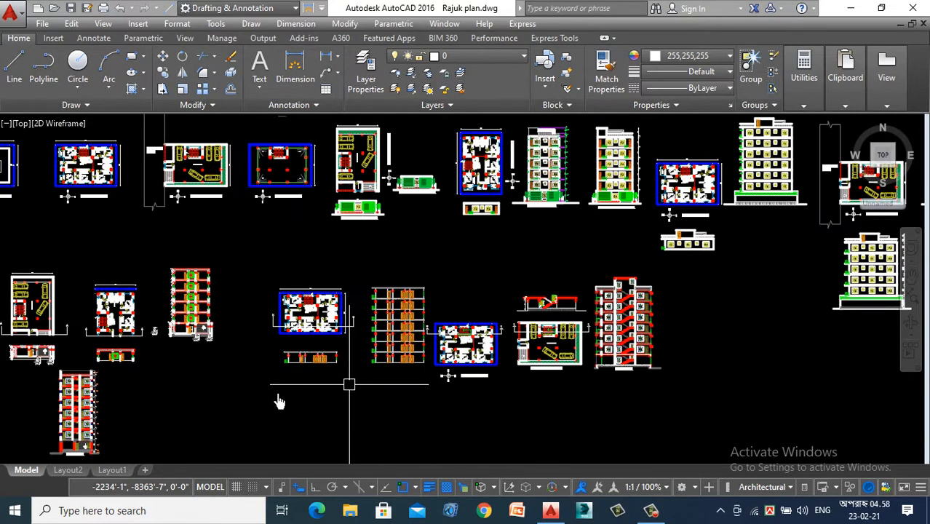
scroll(578, 329, "up", 4)
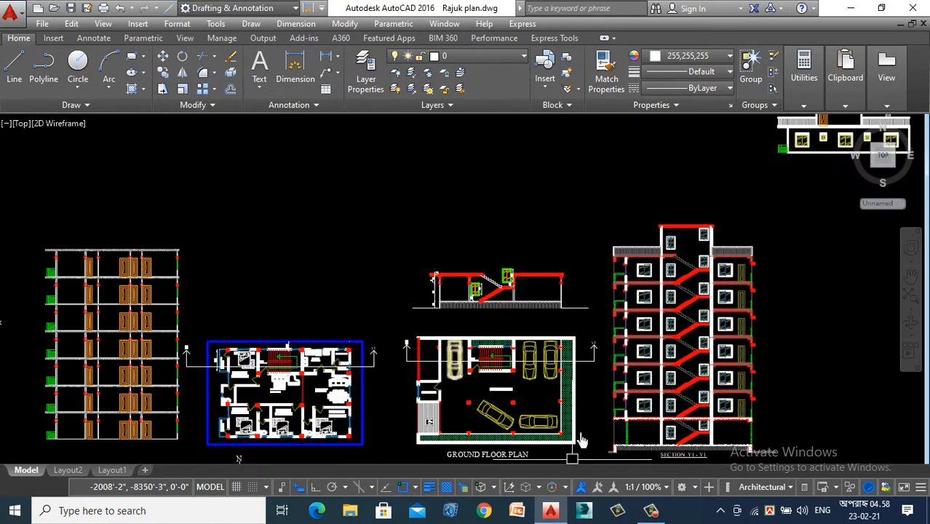
scroll(590, 275, "up", 2)
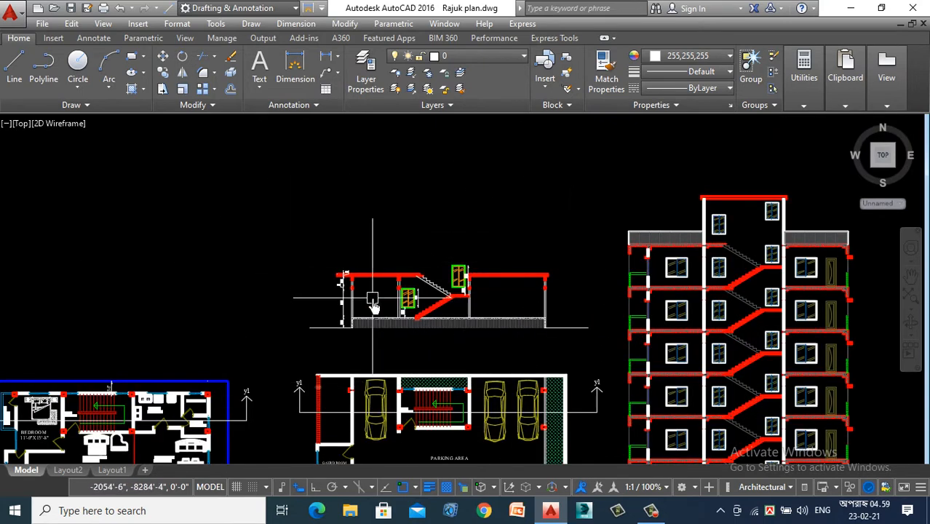
scroll(388, 313, "up", 2)
scroll(384, 298, "down", 4)
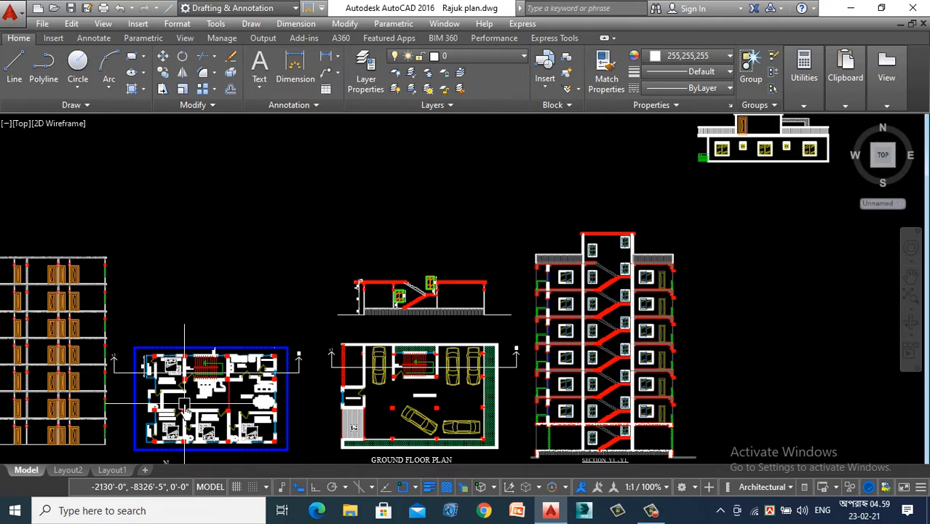
scroll(318, 244, "down", 4)
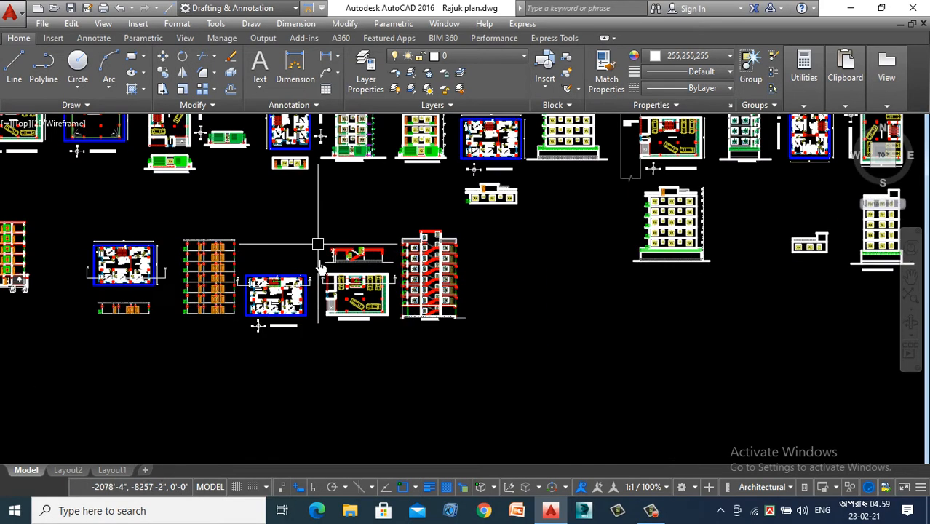
scroll(328, 328, "down", 2)
scroll(465, 399, "down", 3)
scroll(455, 386, "up", 4)
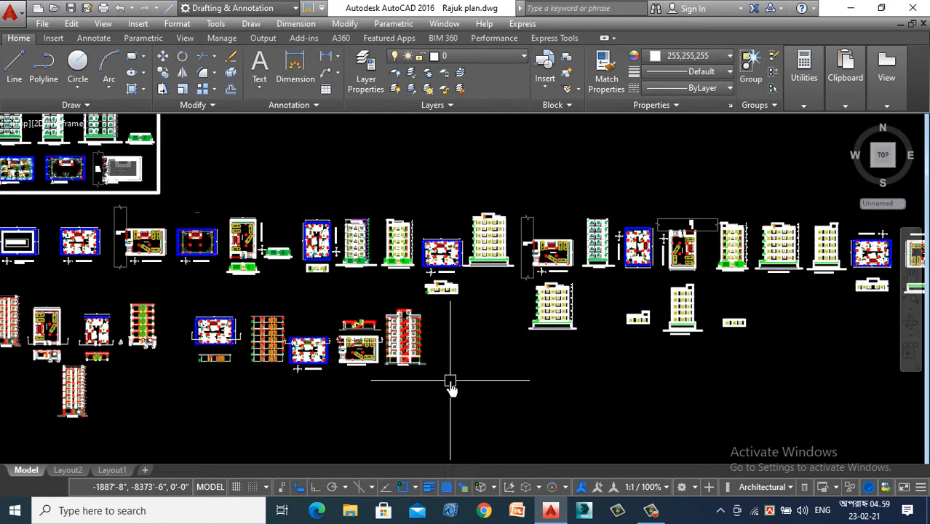
scroll(291, 352, "up", 4)
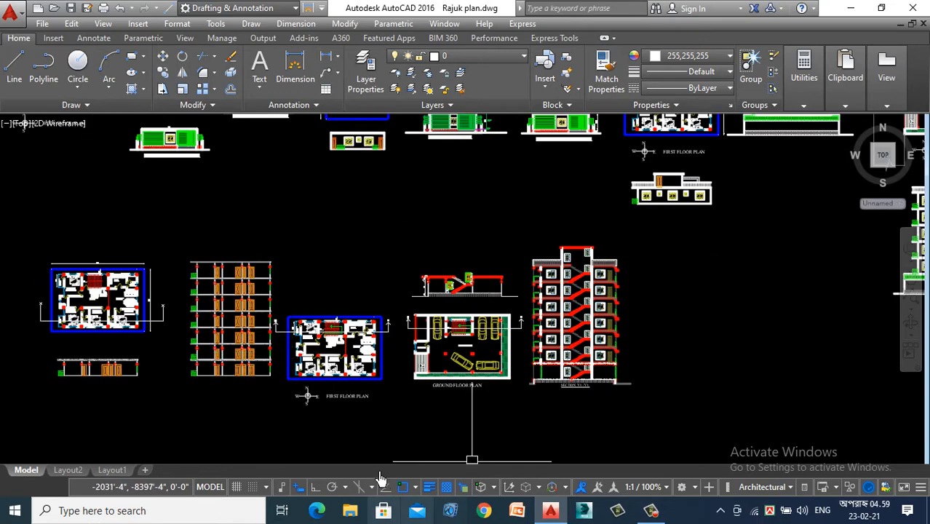
scroll(319, 351, "up", 2)
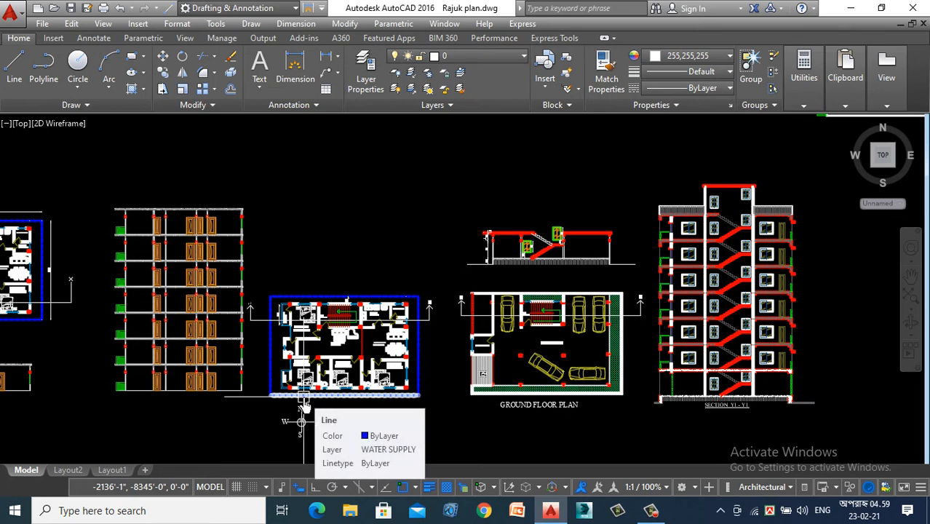
scroll(357, 245, "up", 4)
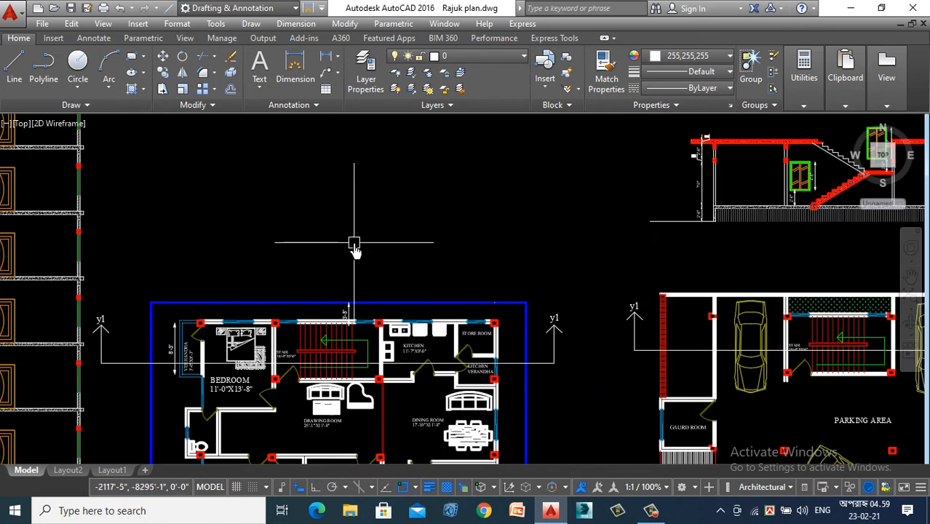
scroll(353, 251, "down", 2)
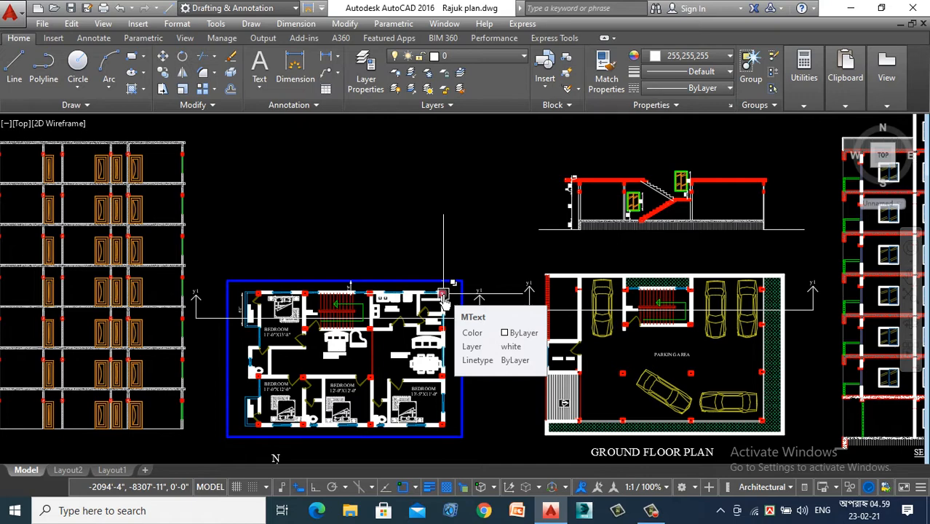
- Compare Section Y1-Y1 of the multi-storey building with the ground floor and first floor plans beside it
scroll(437, 284, "down", 5)
scroll(477, 256, "up", 4)
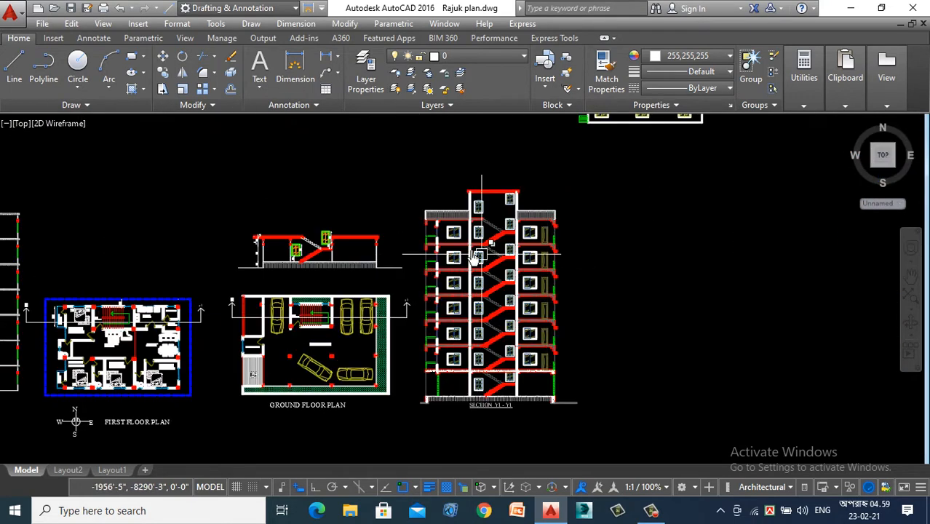
scroll(477, 256, "down", 3)
scroll(459, 291, "up", 3)
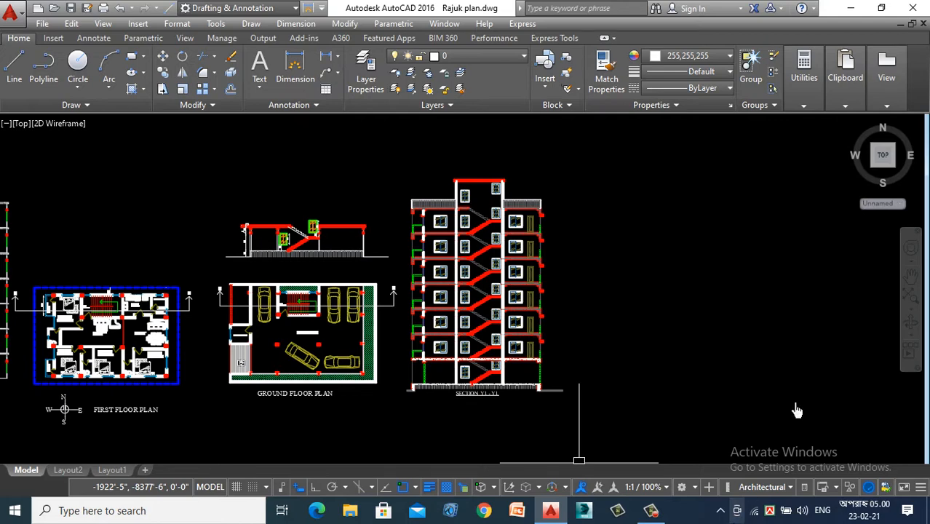
scroll(168, 309, "up", 2)
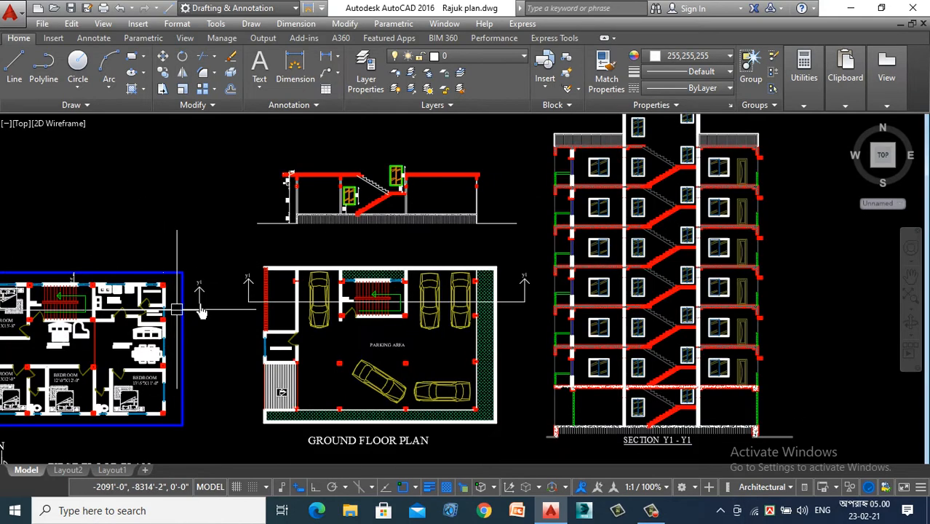
scroll(259, 276, "down", 2)
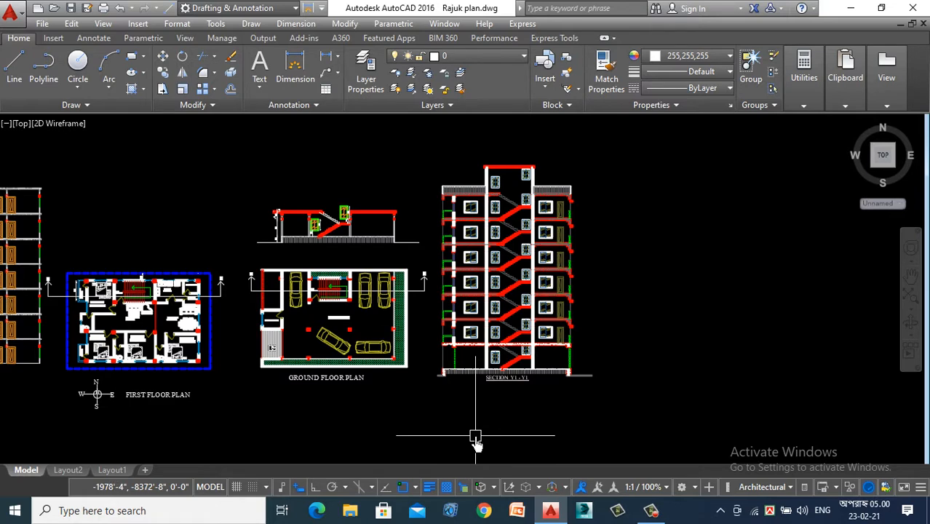
scroll(46, 348, "up", 2)
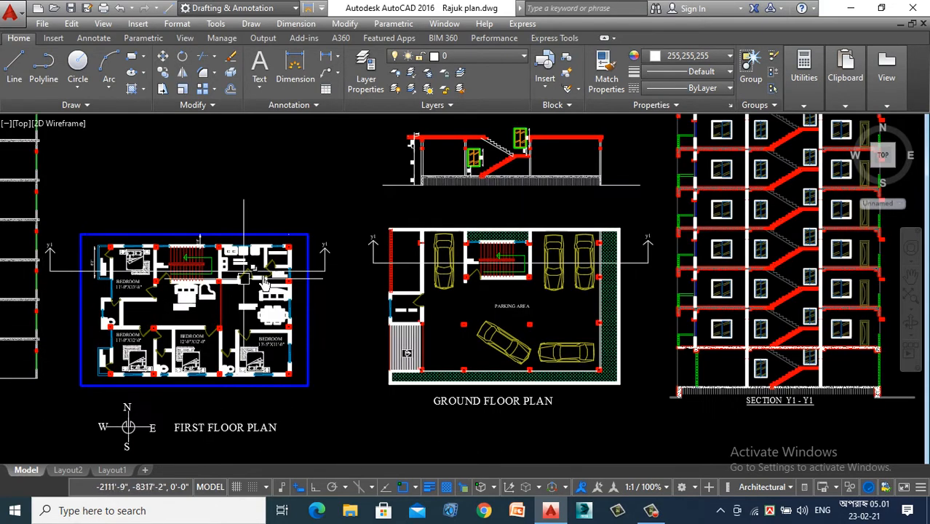
- Review the whole set of plans, elevations and sections in the drawing, including the framed group
scroll(153, 291, "down", 2)
scroll(131, 292, "up", 2)
scroll(401, 340, "down", 6)
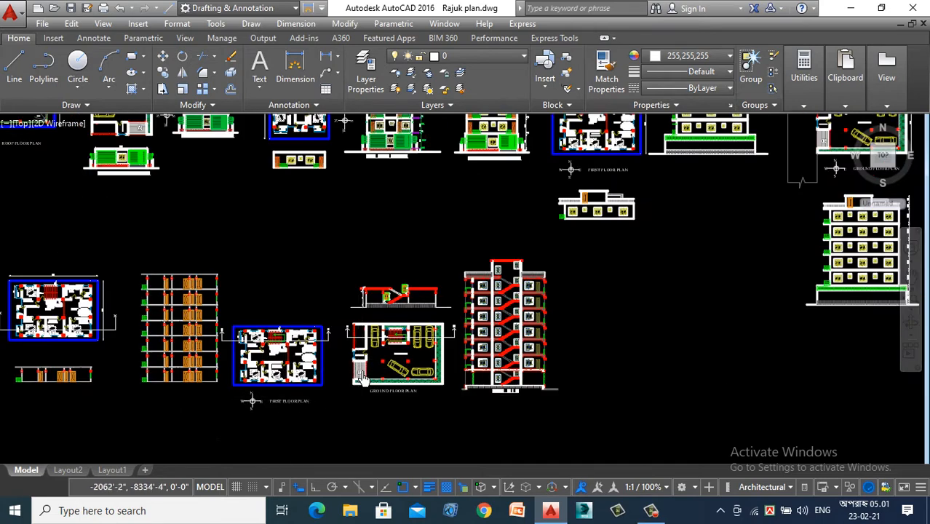
scroll(401, 340, "down", 3)
scroll(394, 339, "up", 3)
scroll(388, 343, "down", 2)
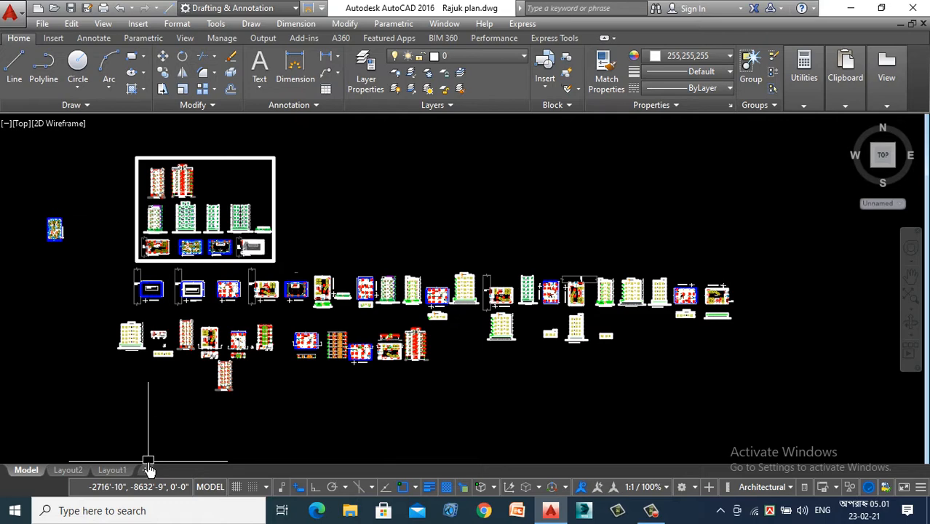
scroll(204, 357, "up", 3)
scroll(67, 240, "down", 1)
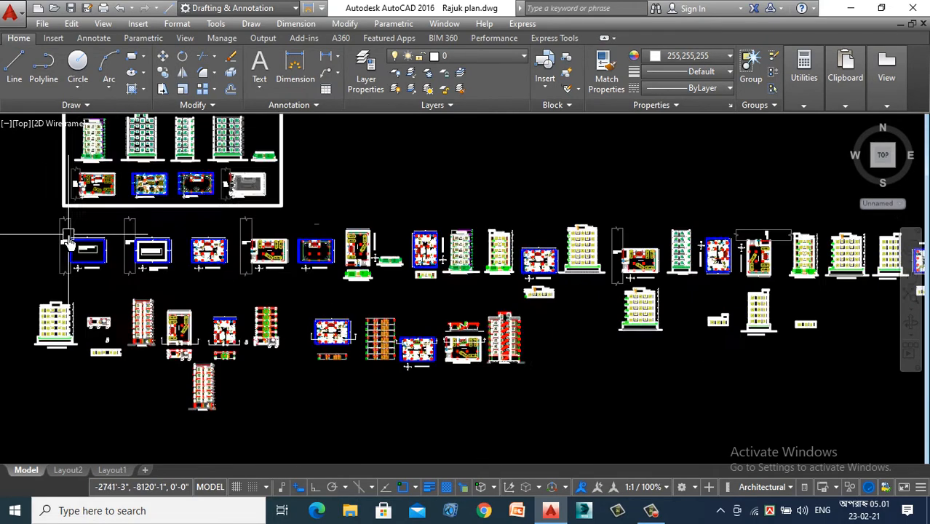
scroll(67, 240, "down", 2)
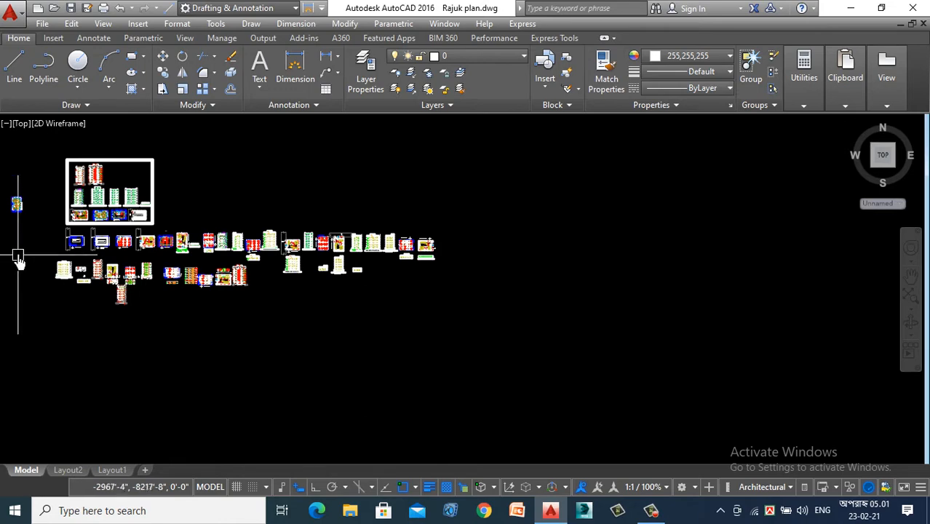
scroll(18, 255, "up", 5)
scroll(18, 253, "down", 3)
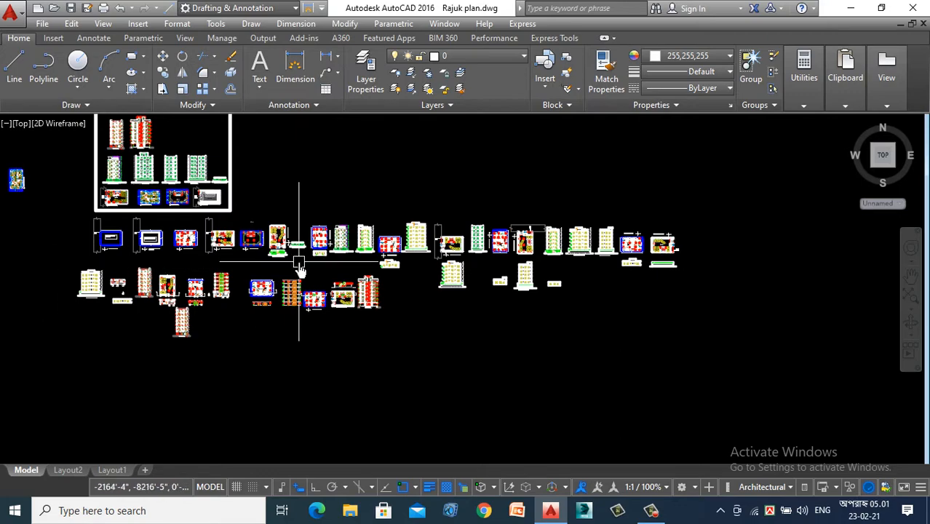
- Examine which first floor rooms, walls and openings the y1 section line cuts, from the bedroom verandah to the kitchen verandah
scroll(301, 249, "up", 5)
scroll(420, 404, "up", 6)
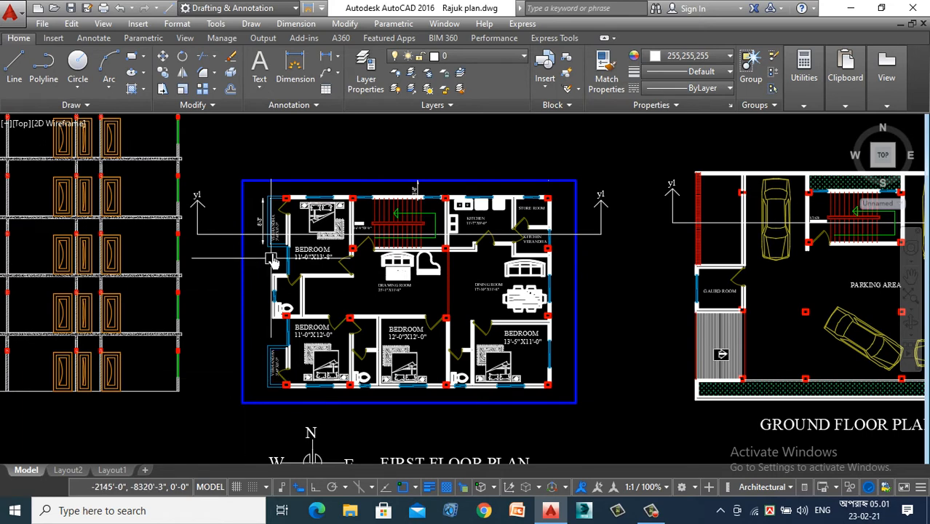
scroll(281, 202, "up", 4)
scroll(281, 201, "down", 4)
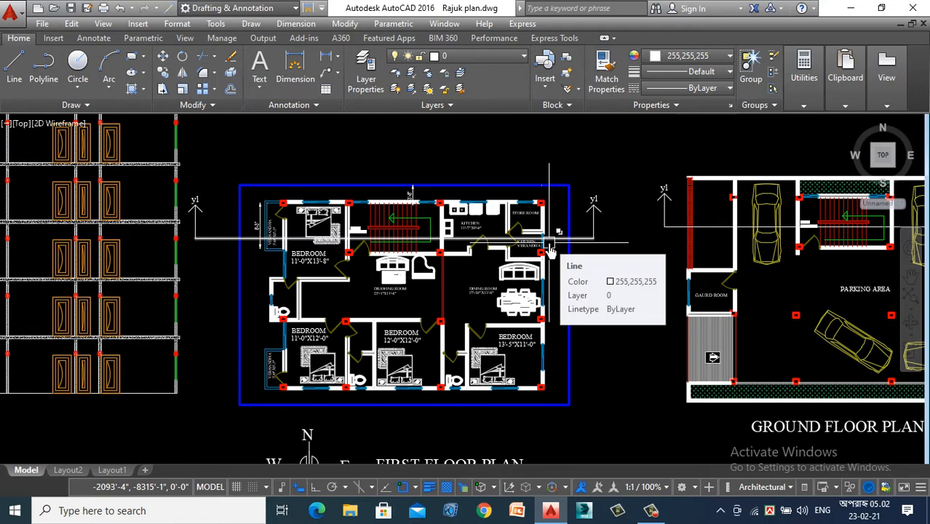
scroll(372, 150, "up", 1)
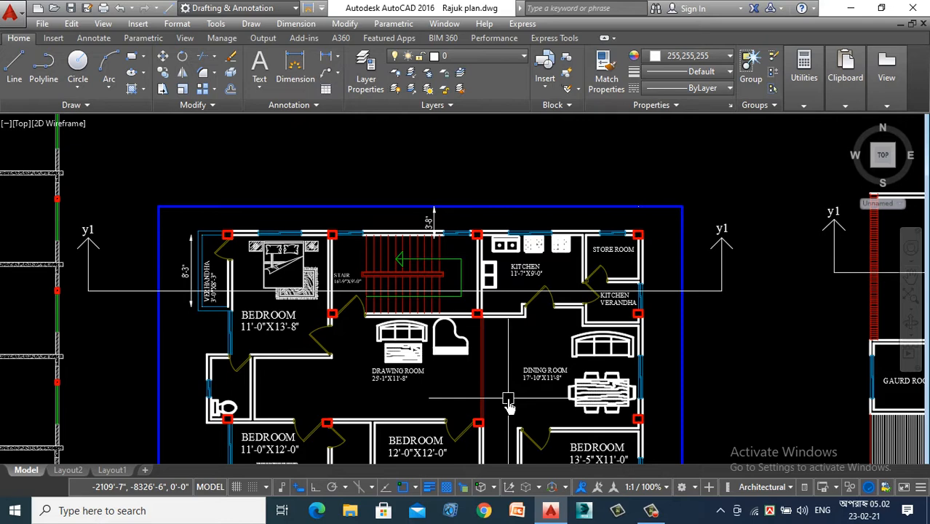
scroll(444, 335, "down", 5)
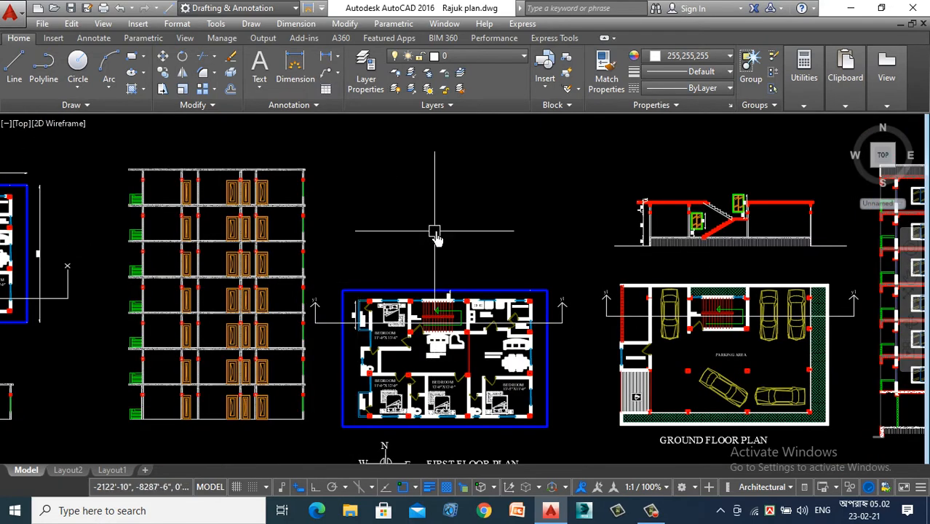
- Draw a horizontal line about 65' long above the first floor plan, with Ortho mode on
scroll(483, 226, "up", 3)
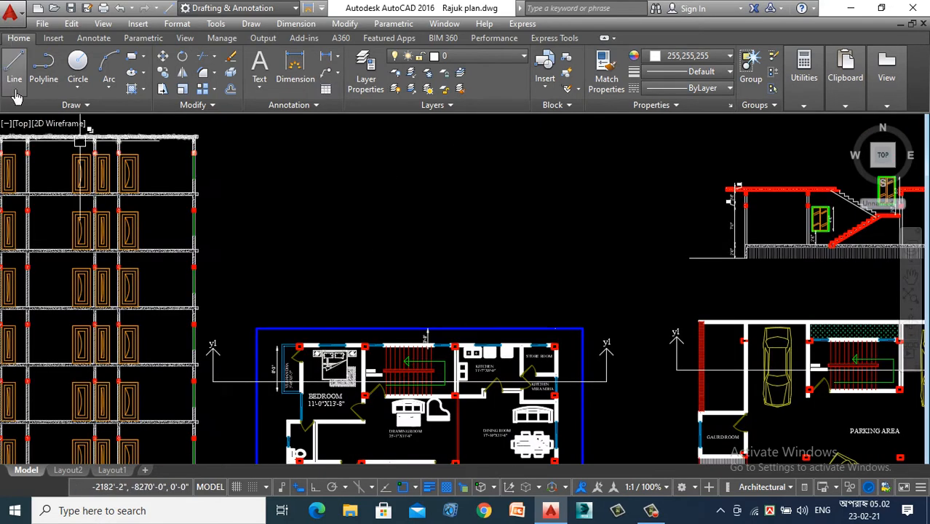
key("l")
key("Return")
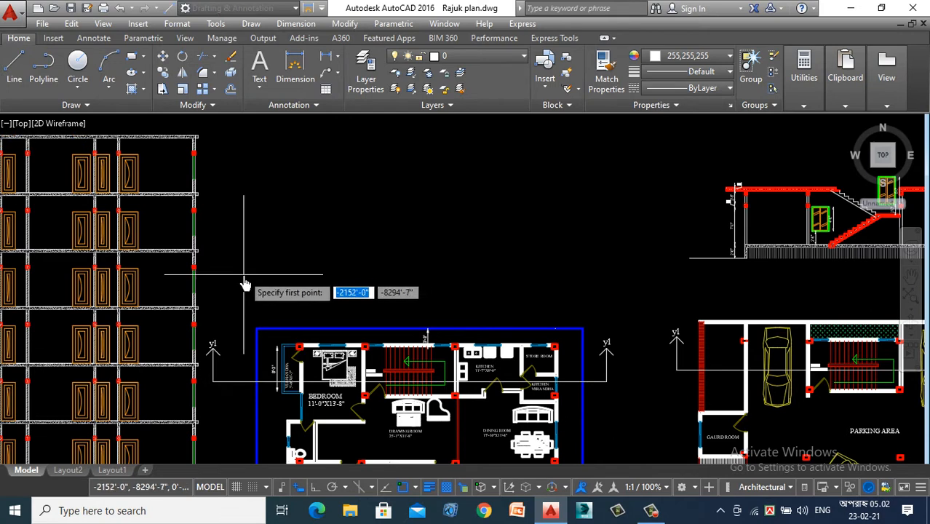
left_click(244, 276)
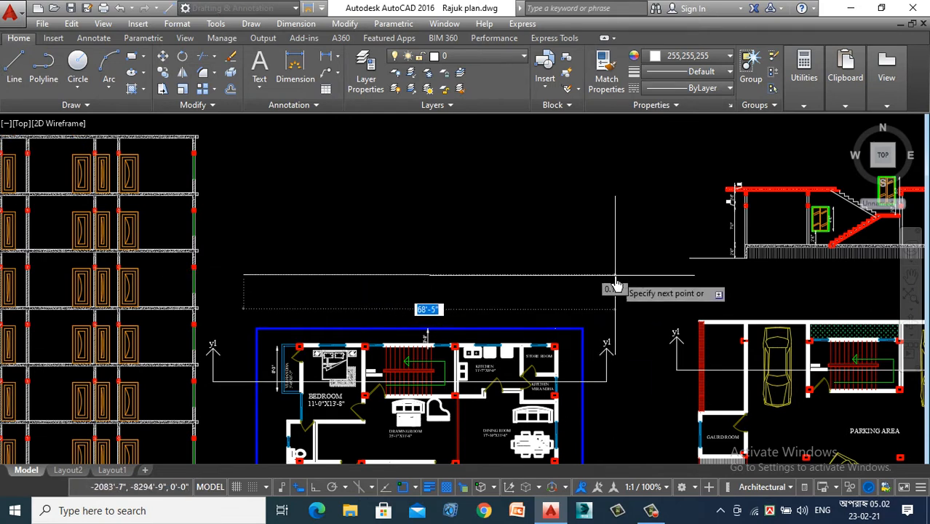
key("F8")
left_click(600, 275)
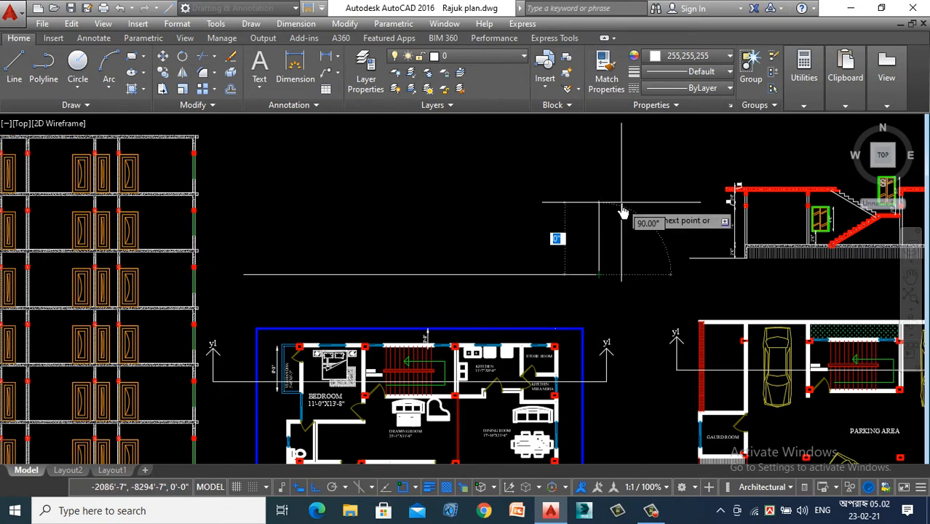
key("Escape")
- Offset the horizontal line above the first floor plan upward by 10'
scroll(625, 202, "down", 2)
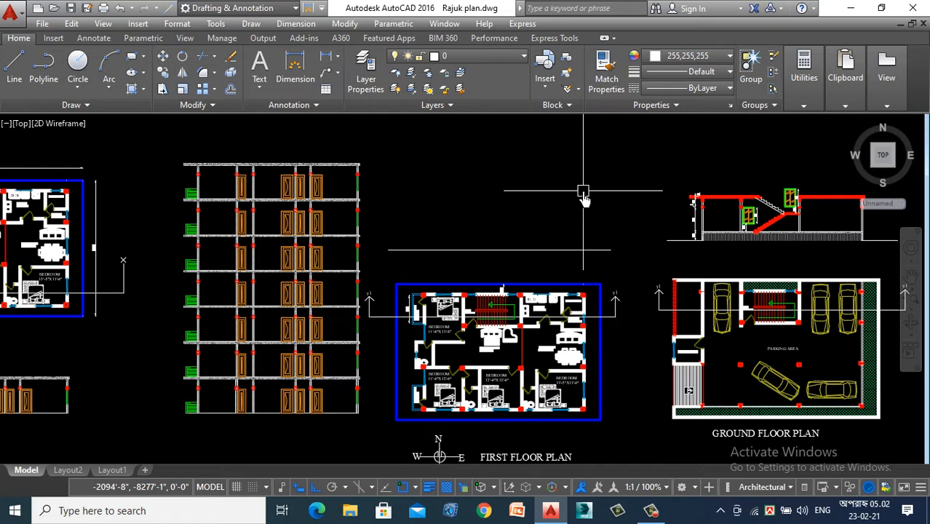
type("o")
key("Return")
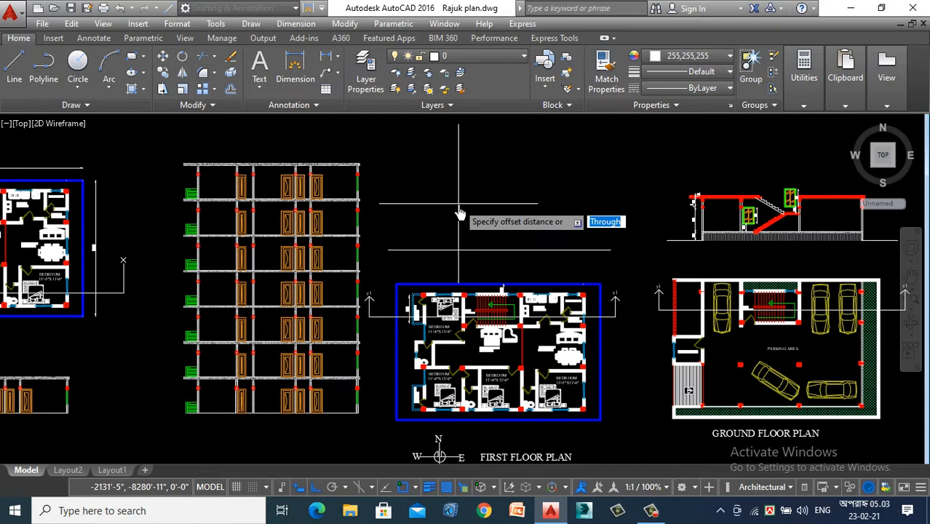
type("10")
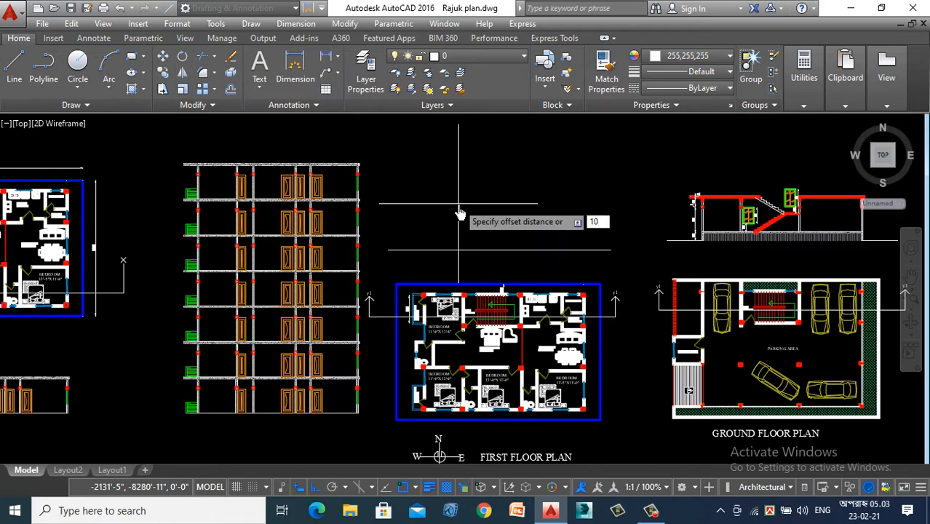
key("Return")
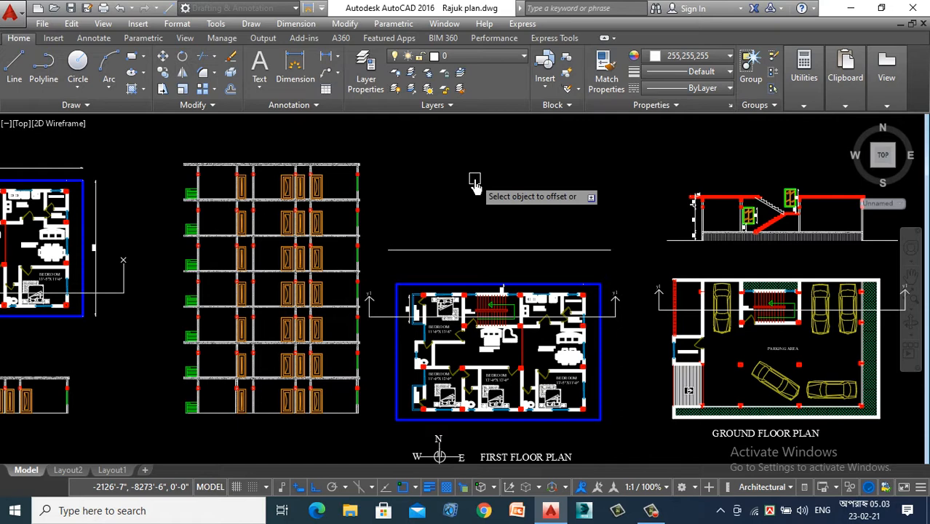
left_click(506, 251)
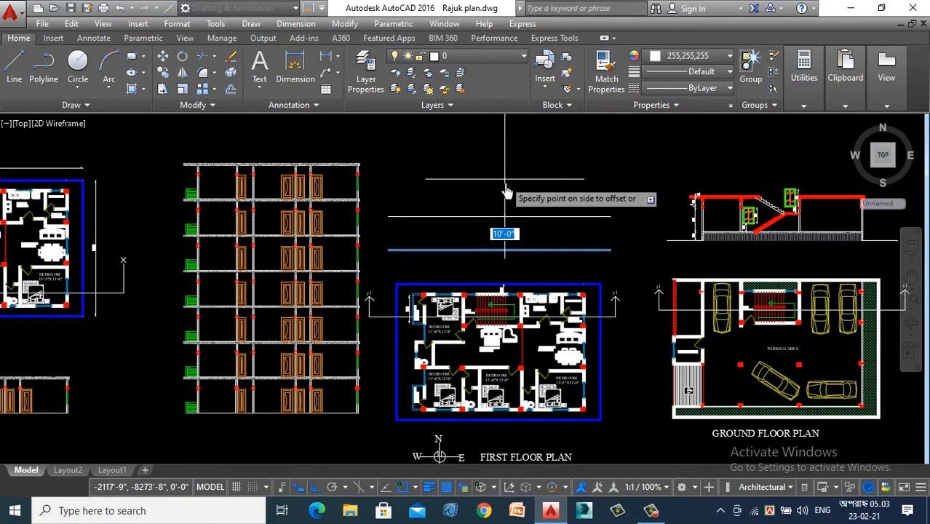
left_click(513, 157)
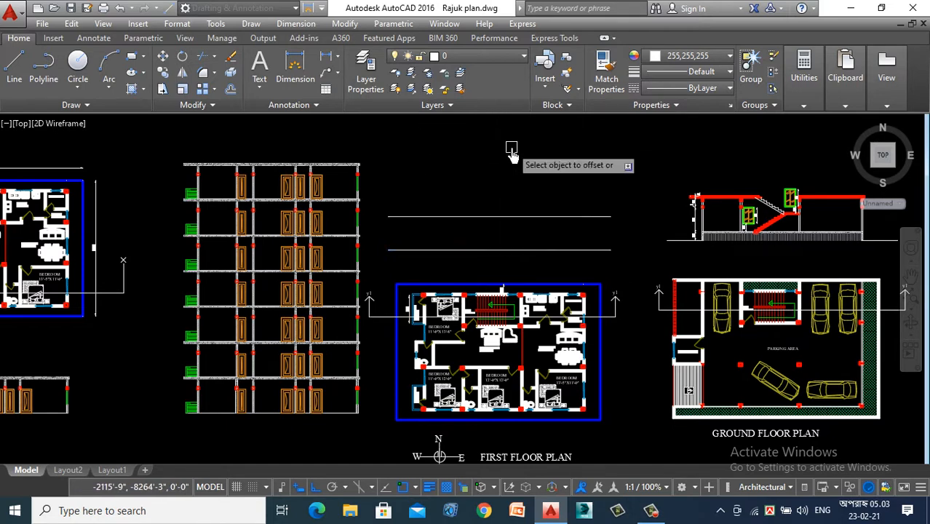
scroll(535, 242, "up", 2)
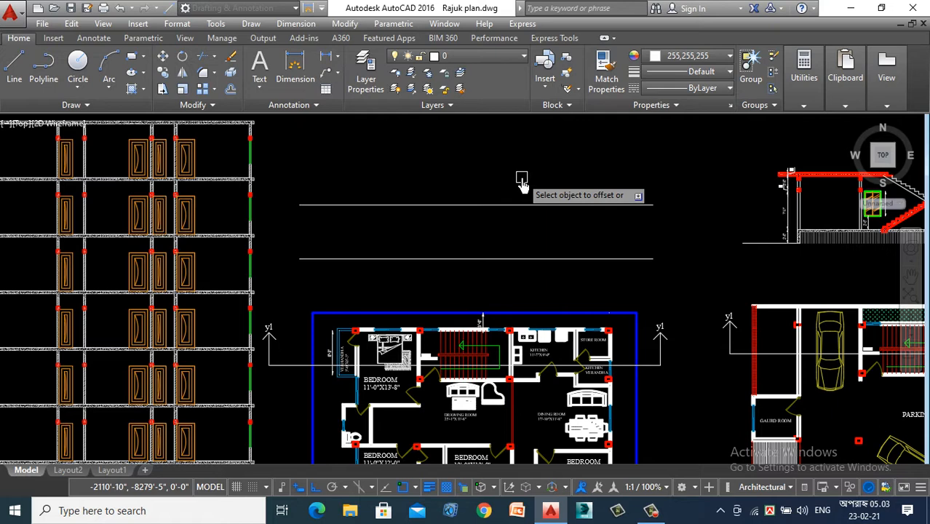
- Offset the upper horizontal line above the first floor plan upward by 6" to form the slab thickness
key("Return")
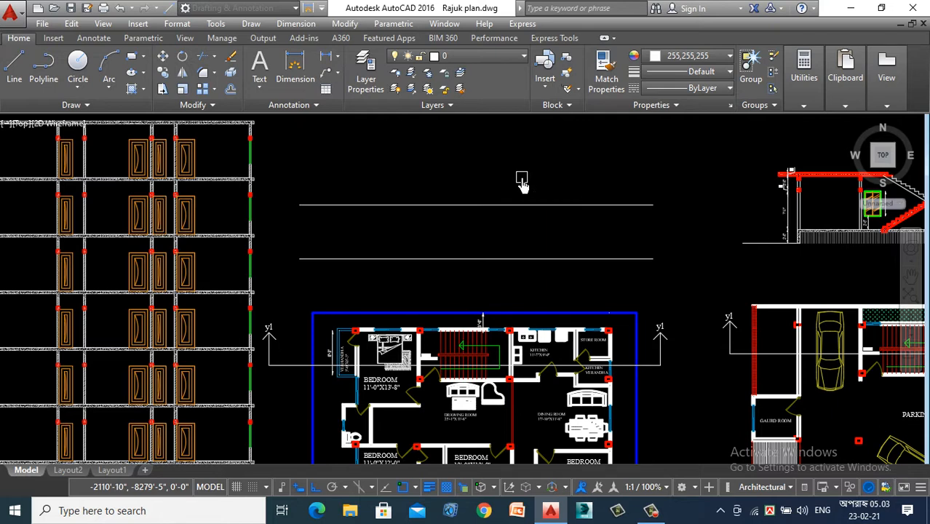
key("Return")
type("6")
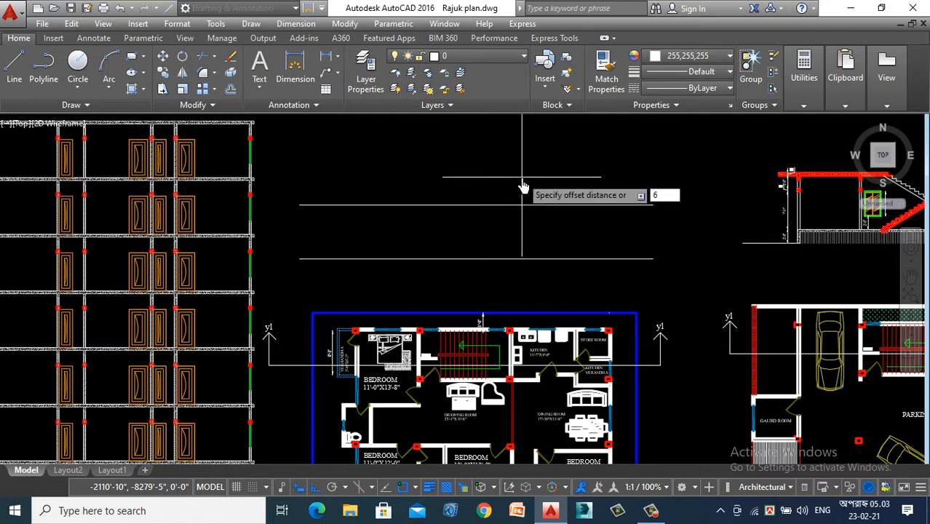
key("Return")
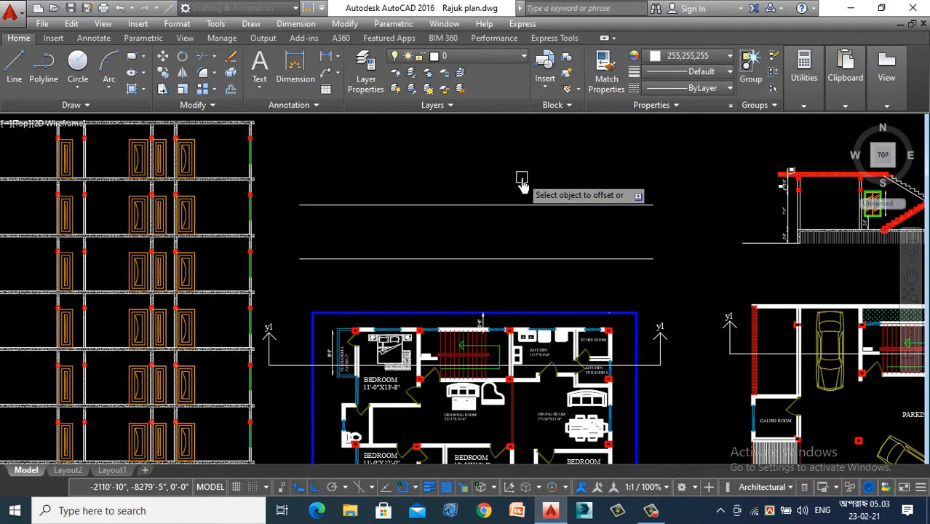
left_click(506, 204)
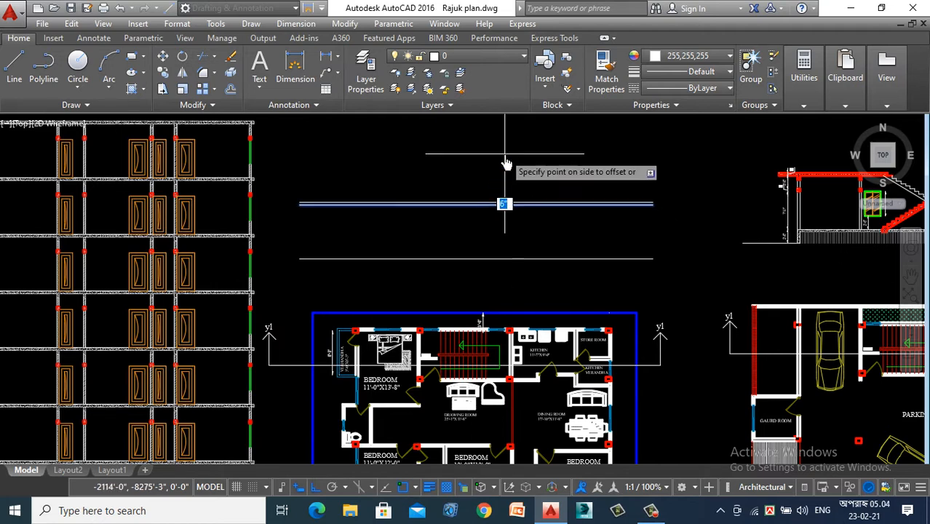
left_click(507, 164)
scroll(533, 248, "down", 2)
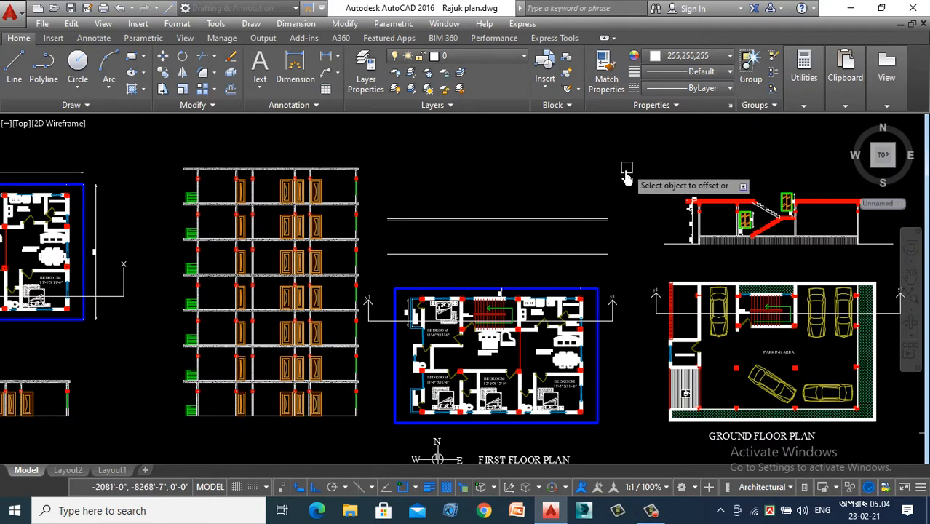
key("Escape")
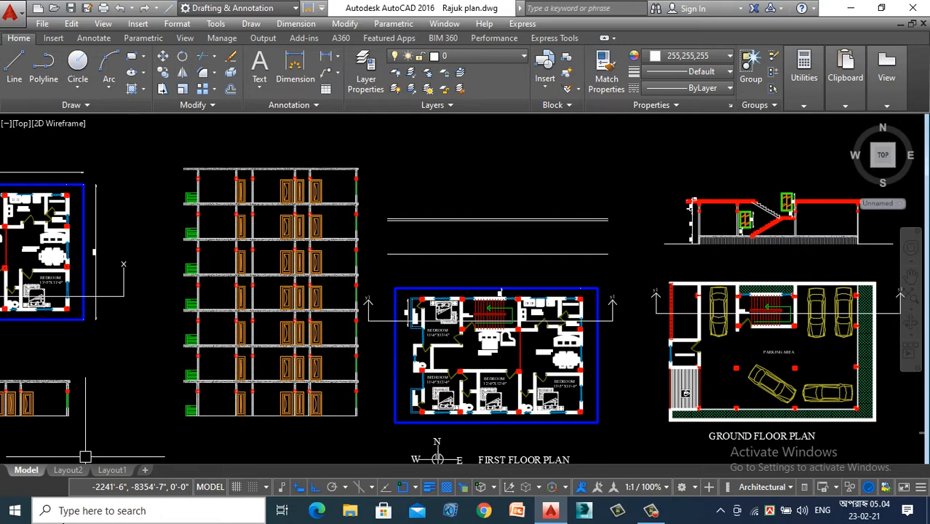
- Draw vertical construction lines through both faces of the bedroom verandah's outer wall where the y1 section line crosses it
mouse_move(76, 477)
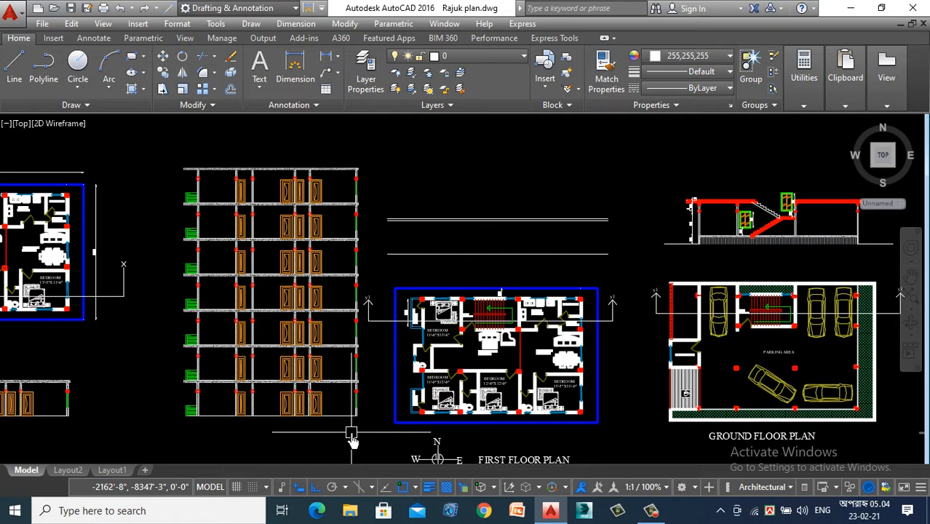
type("XL")
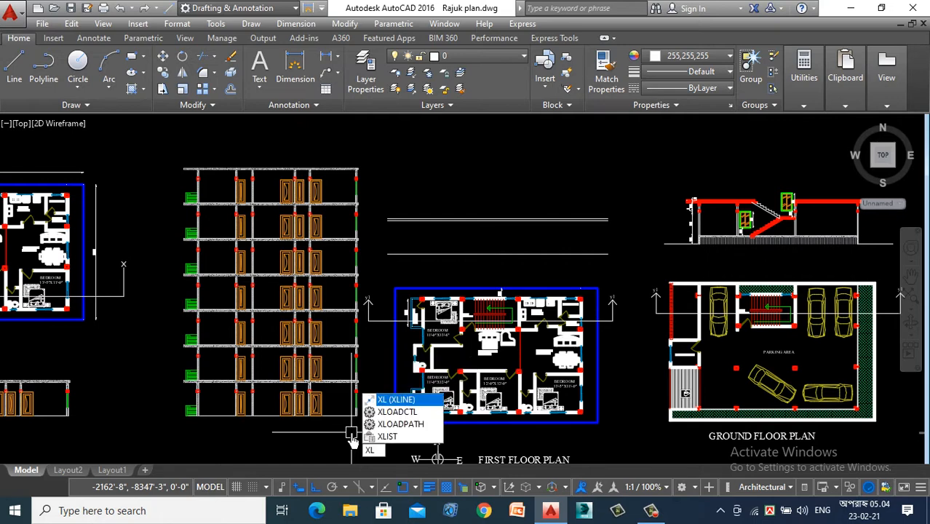
key("Escape")
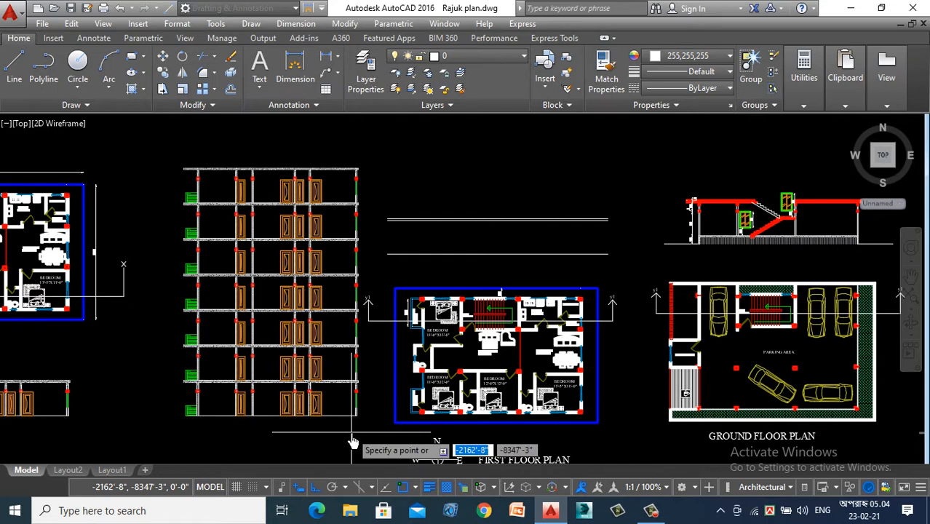
type("v")
key("Return")
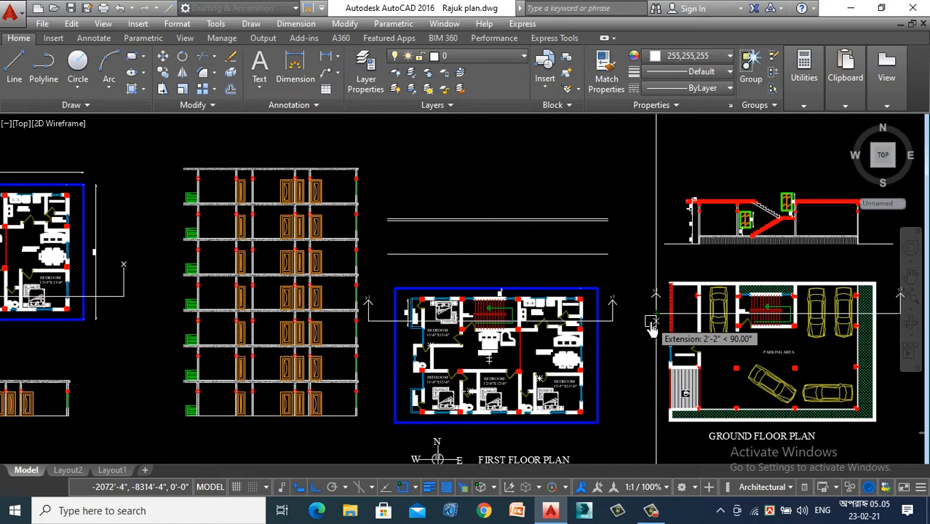
scroll(390, 310, "up", 5)
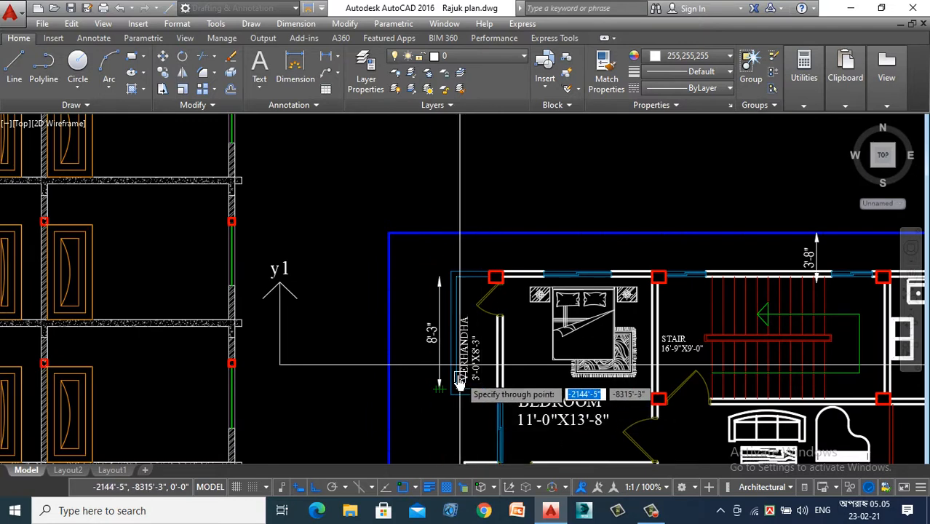
scroll(448, 374, "up", 4)
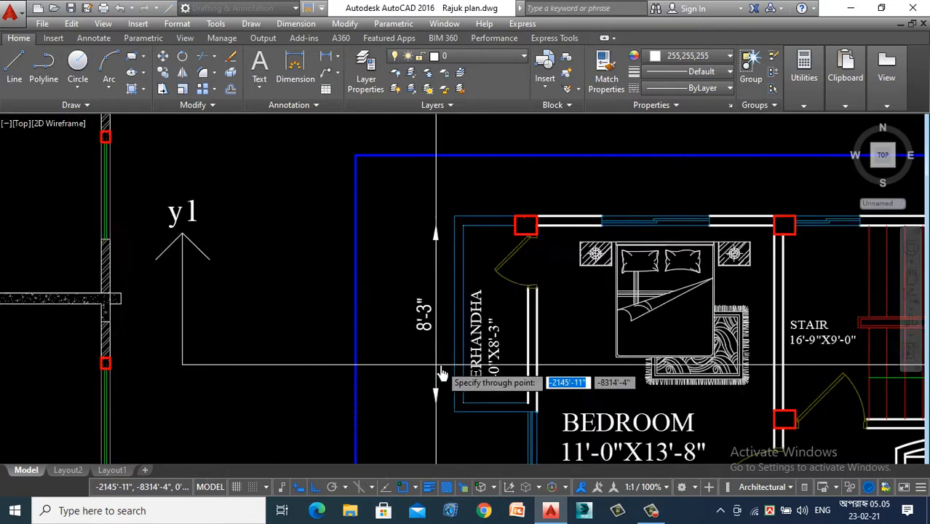
left_click(459, 368)
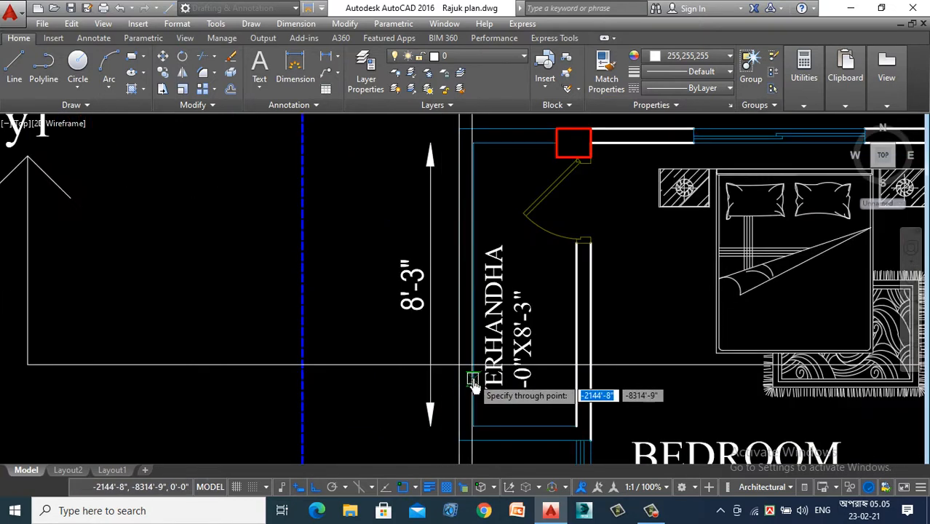
left_click(476, 372)
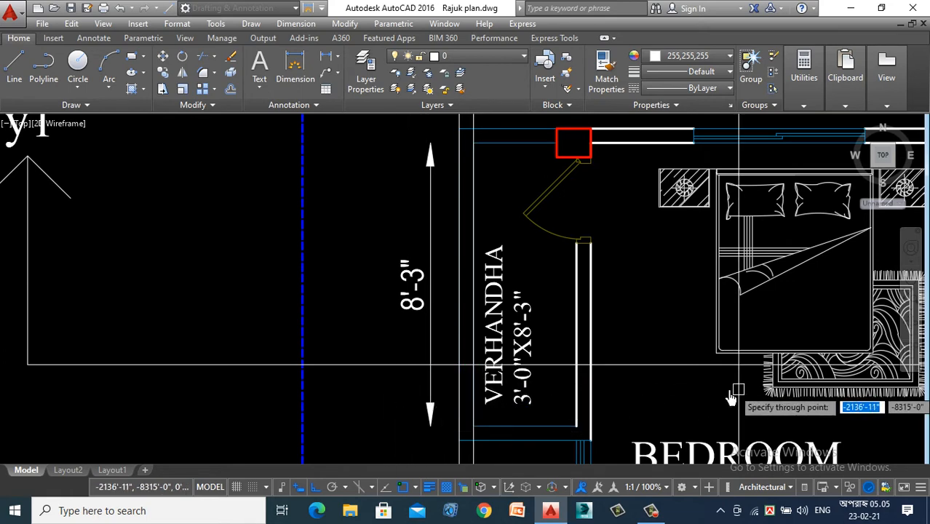
- Place vertical construction lines through both faces of the verandah–bedroom wall and of the bedroom–stair wall along the y1 line
scroll(176, 336, "down", 2)
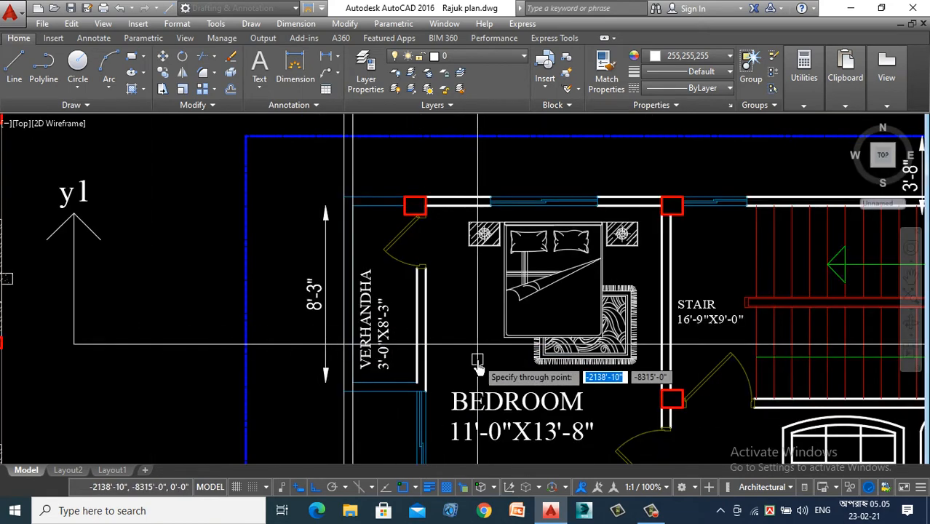
scroll(478, 369, "up", 2)
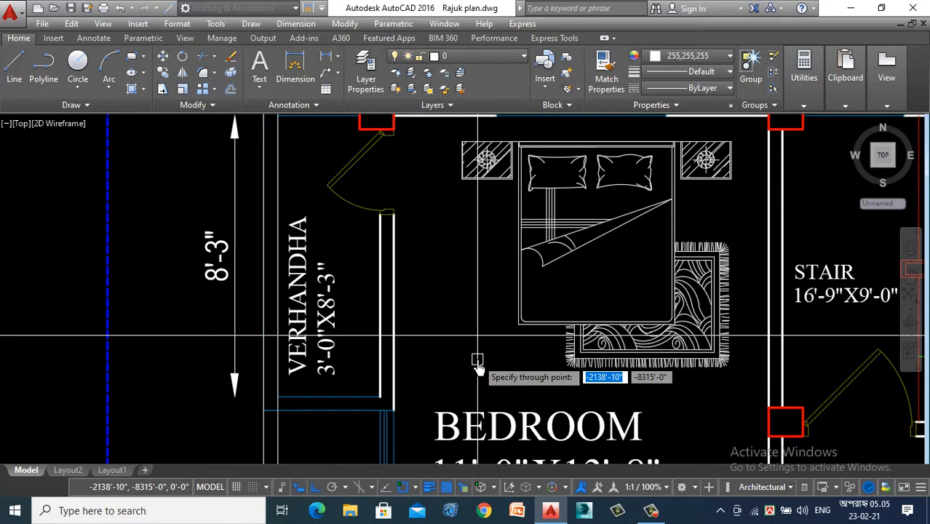
left_click(378, 340)
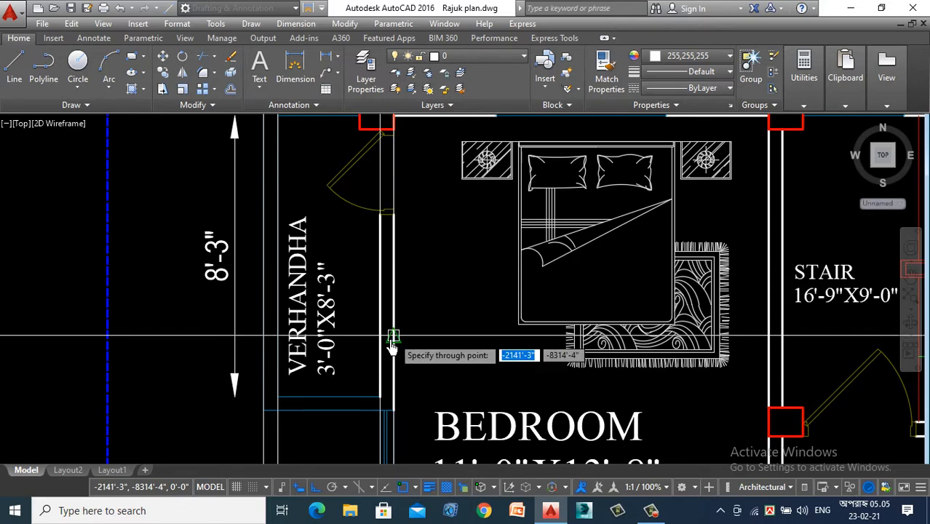
scroll(393, 343, "down", 3)
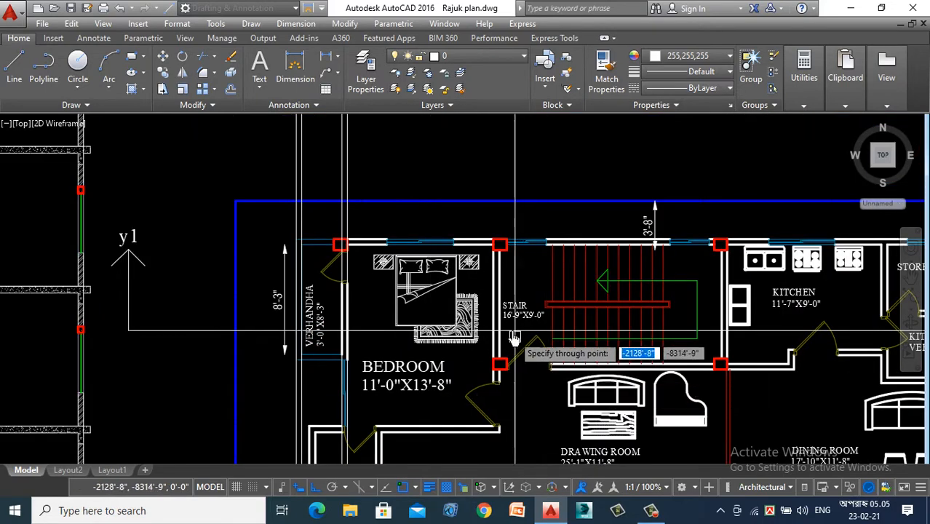
scroll(513, 338, "up", 4)
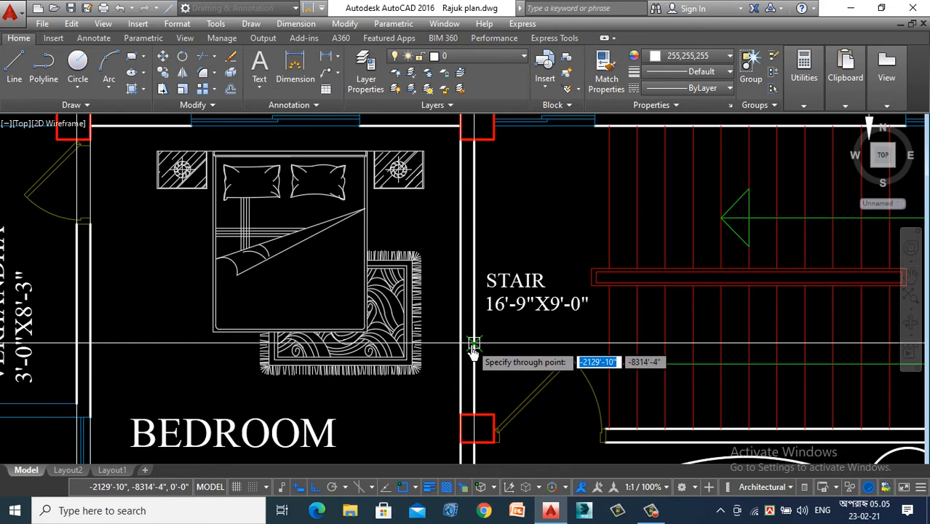
scroll(332, 313, "down", 5)
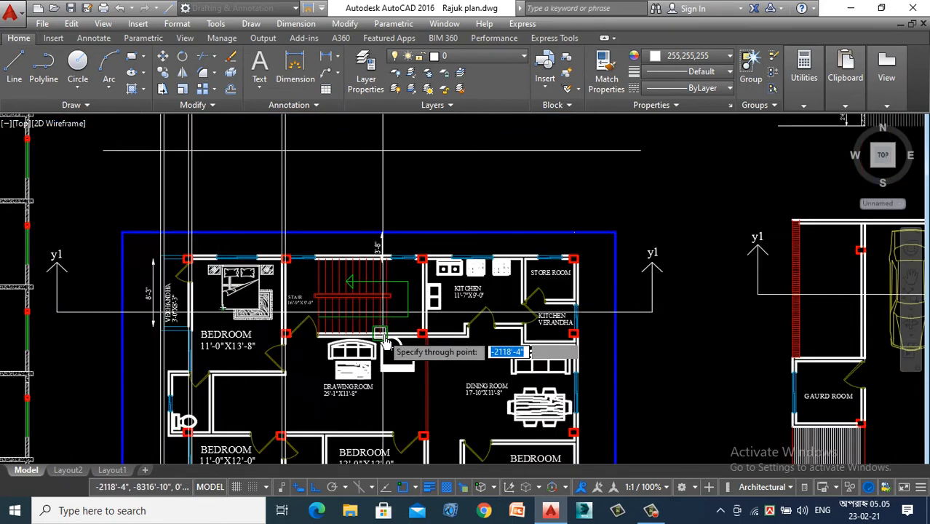
- Place vertical construction lines through both faces of the wall between the stair and the kitchen
scroll(428, 315, "up", 3)
scroll(428, 314, "up", 4)
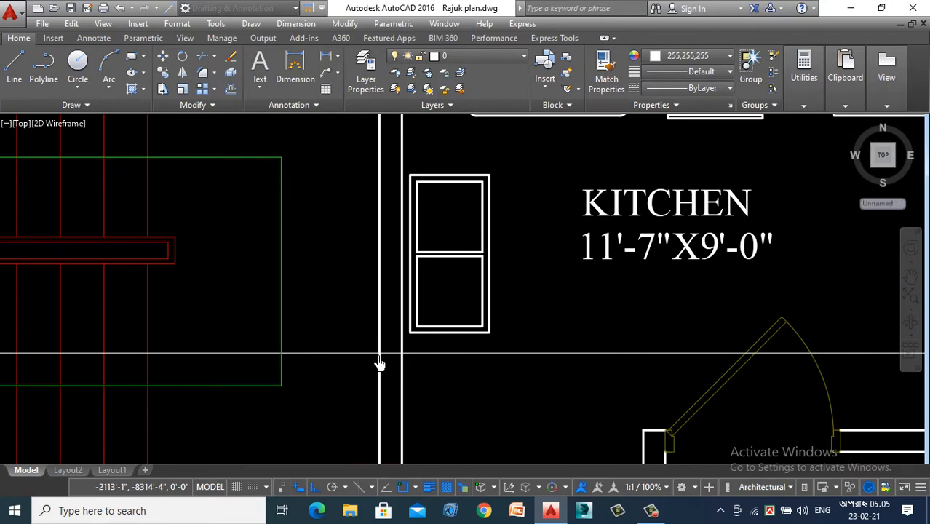
scroll(343, 376, "down", 4)
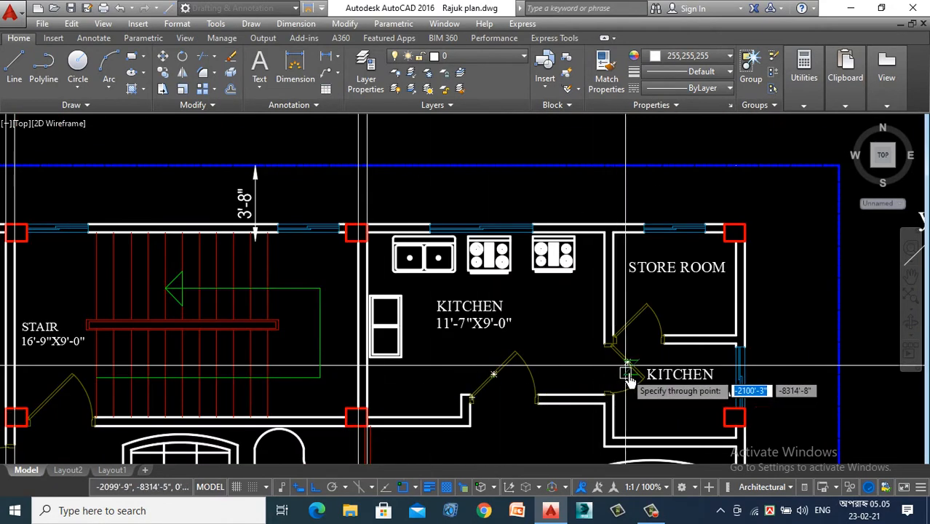
- Place vertical construction lines through both faces of the wall holding the door between the kitchen and the kitchen verandah
scroll(628, 377, "up", 2)
scroll(602, 370, "down", 2)
scroll(542, 362, "up", 2)
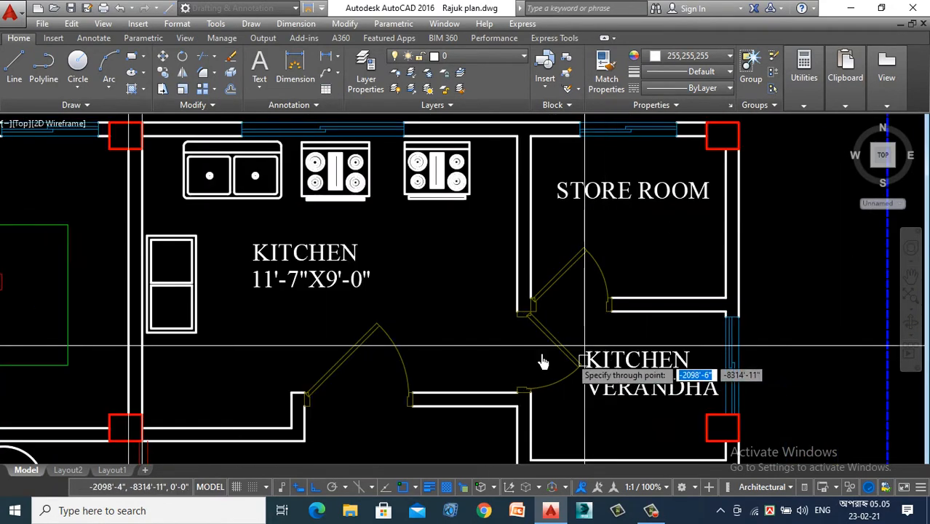
scroll(509, 370, "down", 2)
scroll(477, 353, "up", 2)
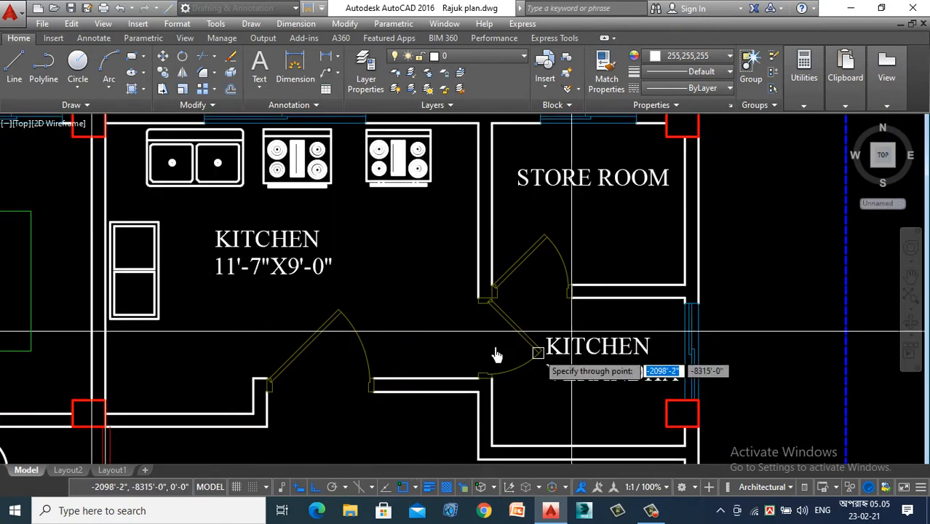
scroll(544, 337, "up", 2)
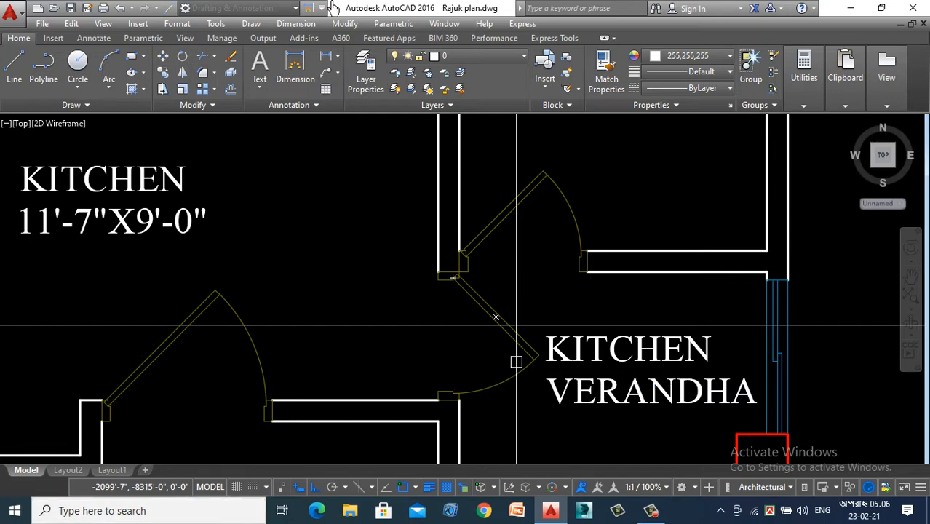
scroll(408, 218, "up", 5)
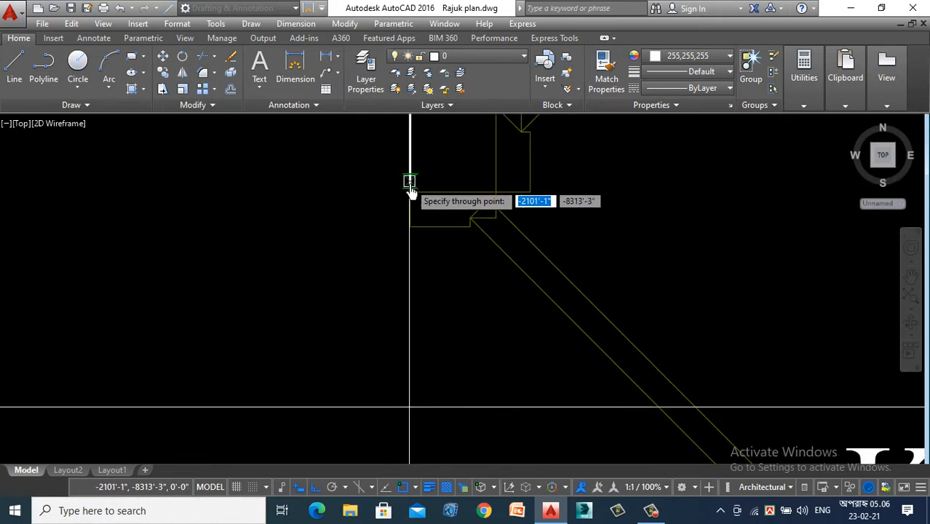
scroll(444, 247, "down", 2)
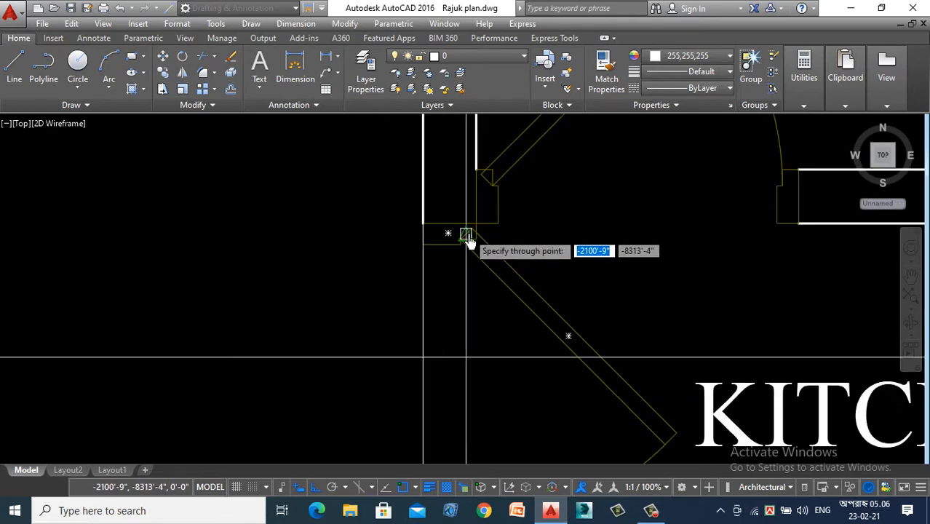
scroll(394, 307, "down", 3)
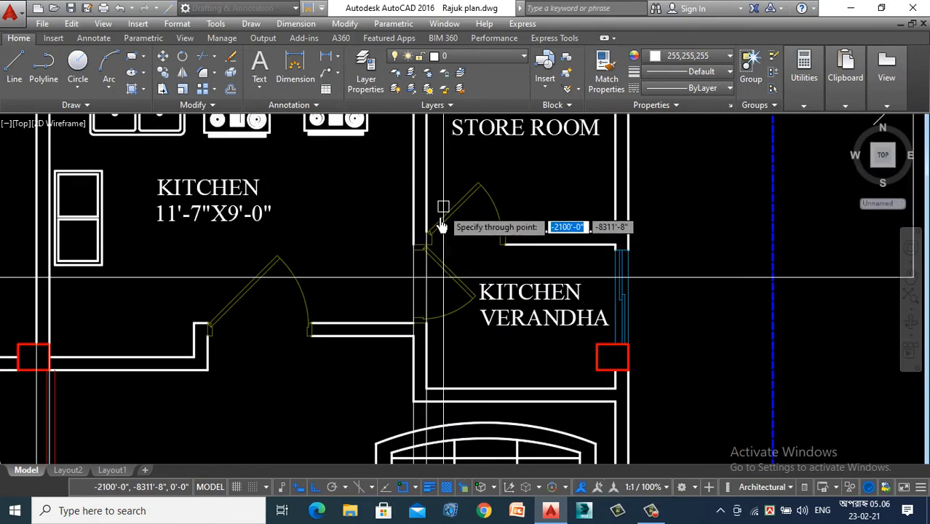
- Place vertical construction lines through both faces of the kitchen verandah's outer wall at the window and finish the construction lines
scroll(664, 287, "up", 6)
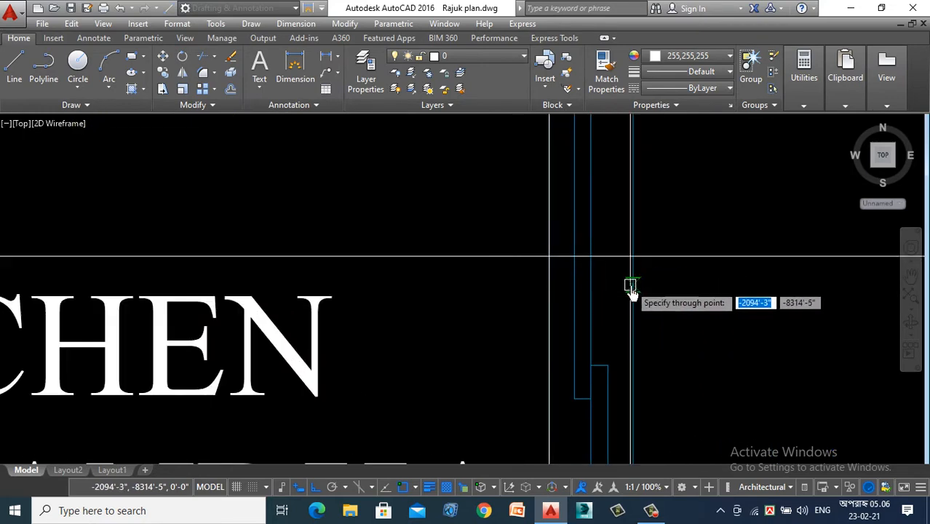
scroll(737, 305, "down", 5)
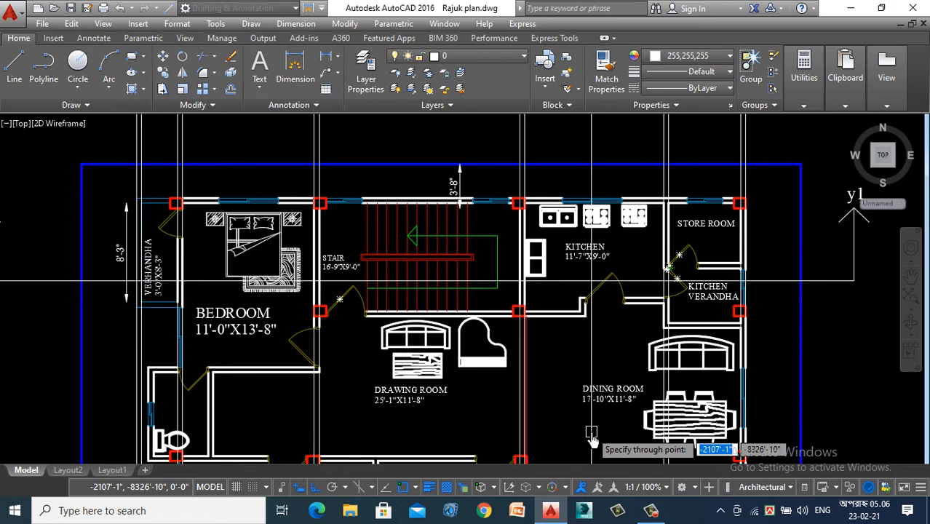
key("Escape")
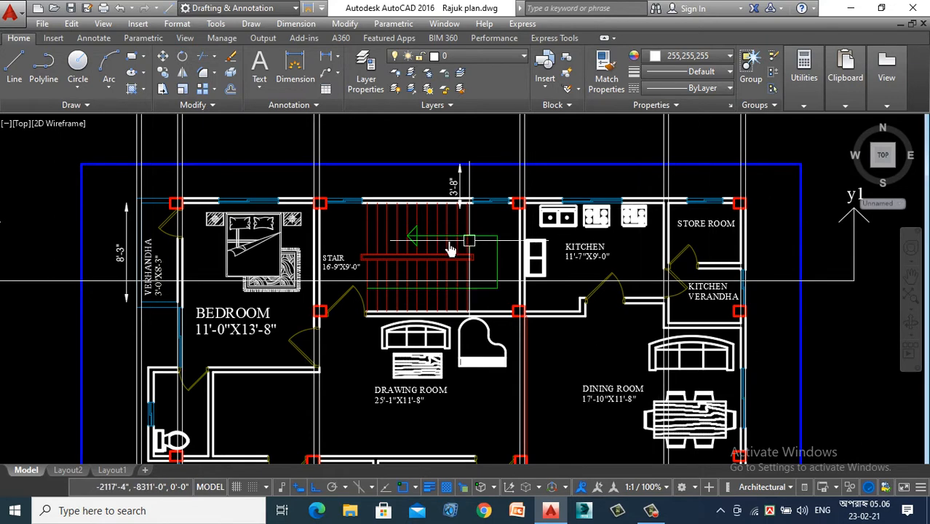
- Examine the stair flights and landing that the y1 section line crosses in the first floor plan
scroll(409, 280, "up", 5)
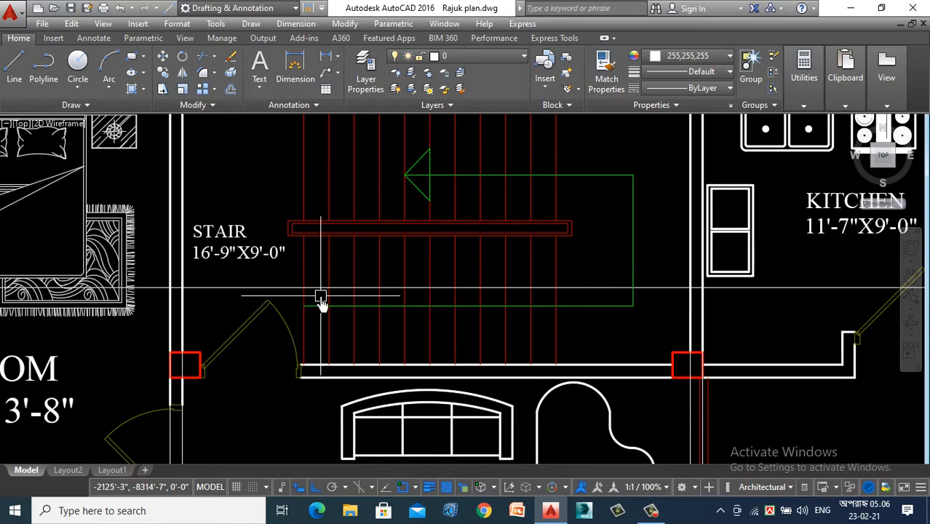
scroll(322, 302, "down", 3)
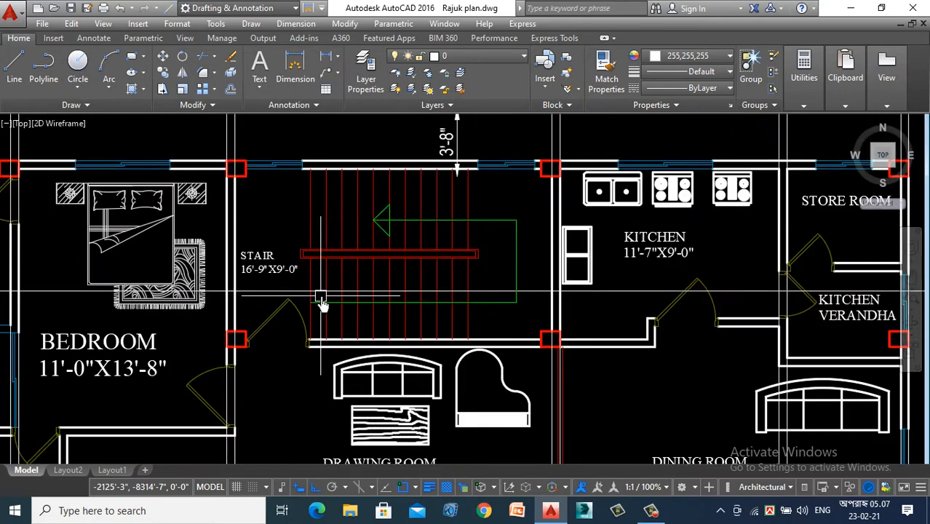
scroll(321, 302, "up", 3)
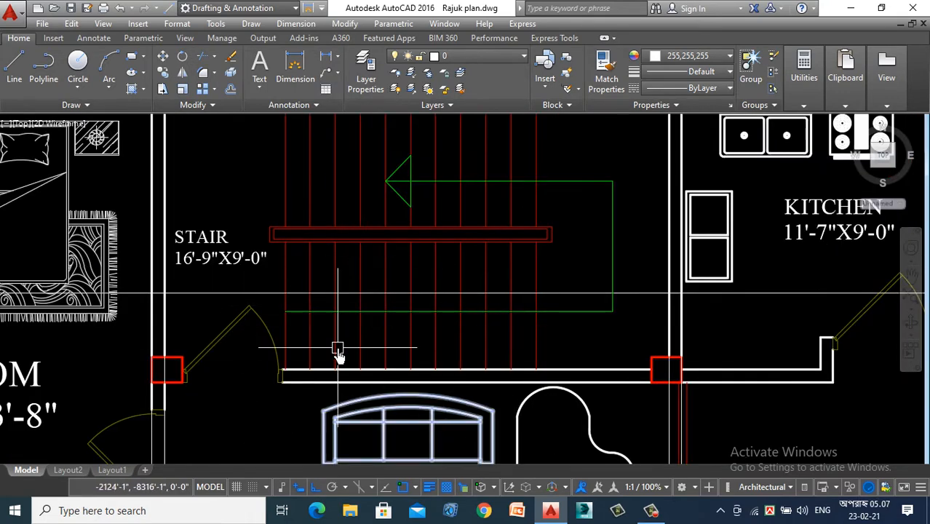
scroll(360, 359, "down", 4)
scroll(363, 359, "down", 6)
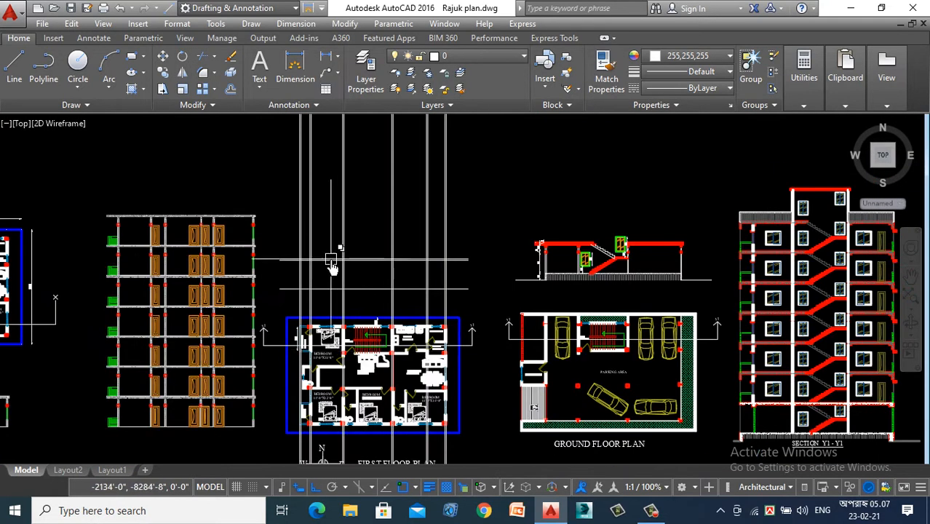
- Offset the outermost vertical construction line on the kitchen verandah side outward by the default offset distance
scroll(388, 287, "up", 4)
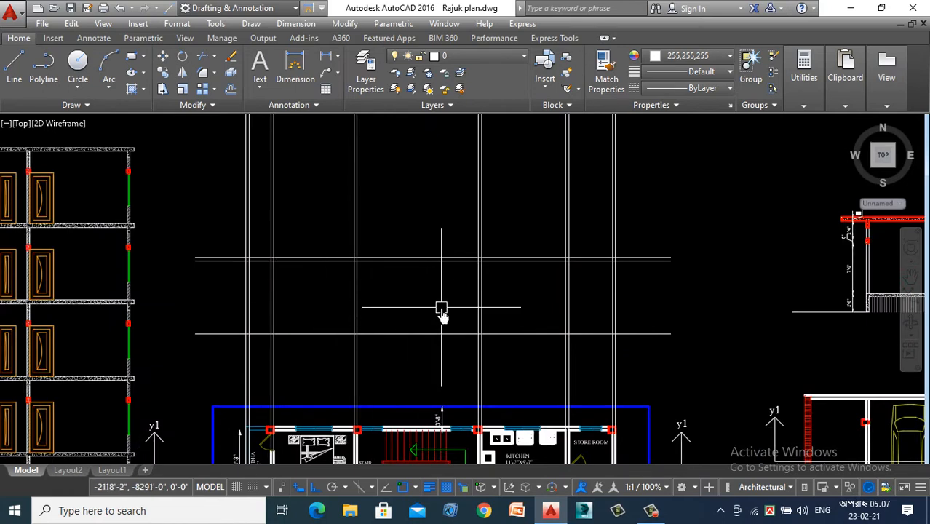
scroll(442, 240, "down", 2)
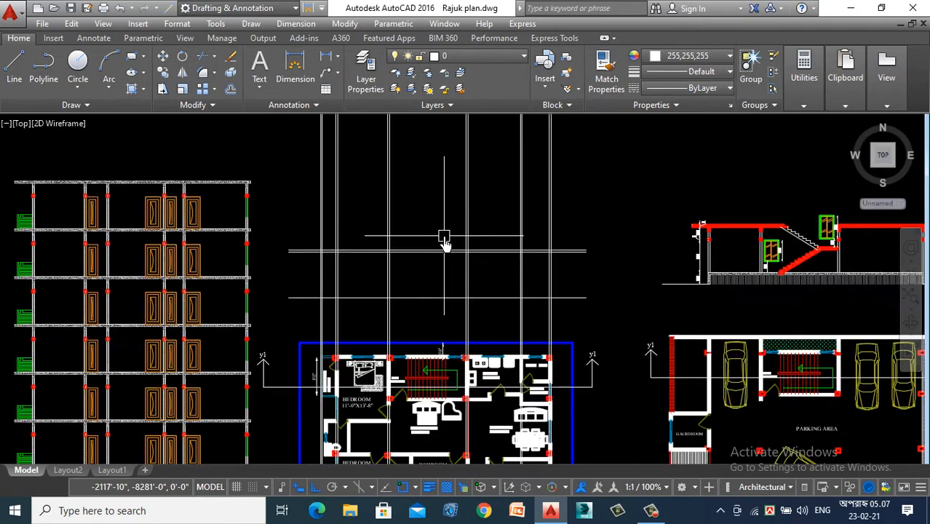
scroll(397, 264, "up", 2)
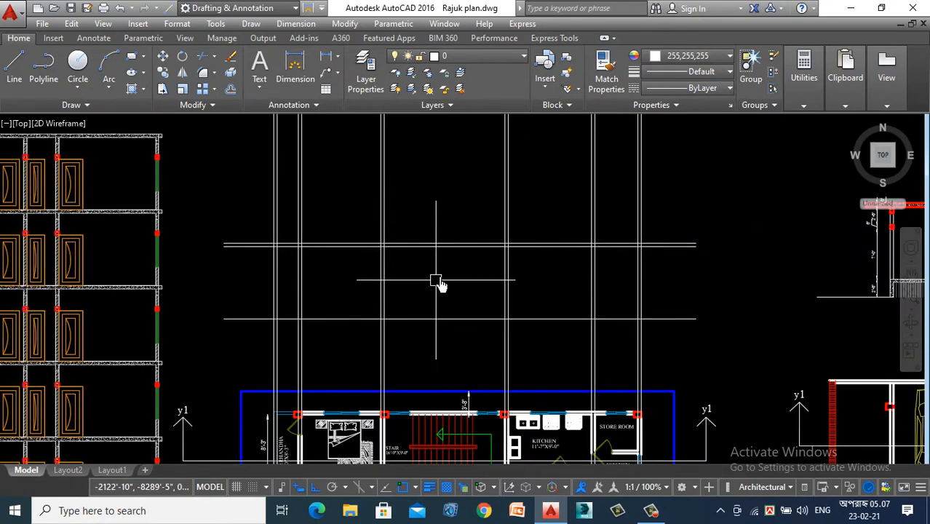
scroll(655, 273, "up", 2)
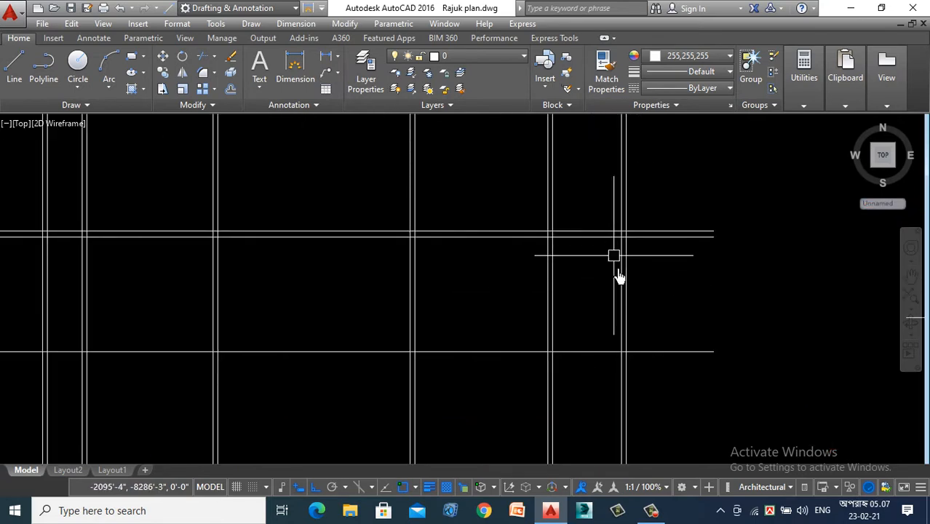
mouse_move(628, 294)
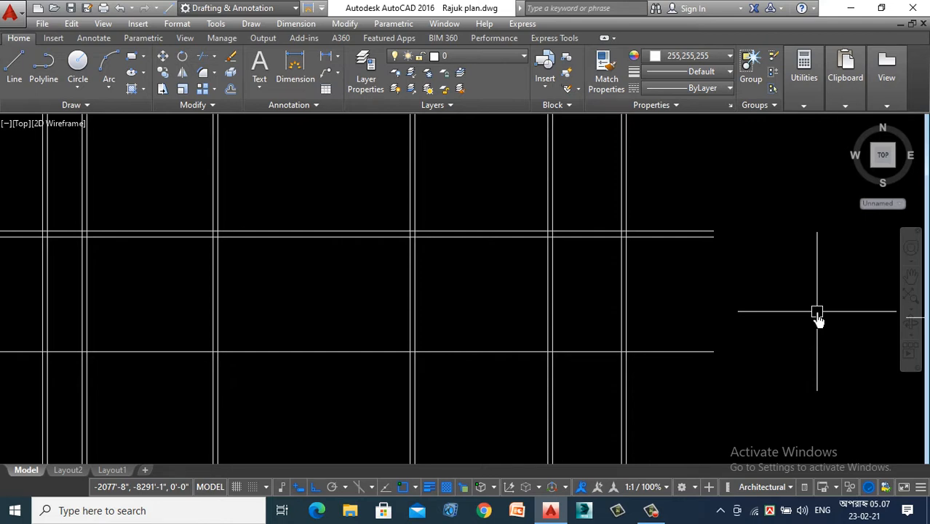
type("o")
key("Return")
key("Return")
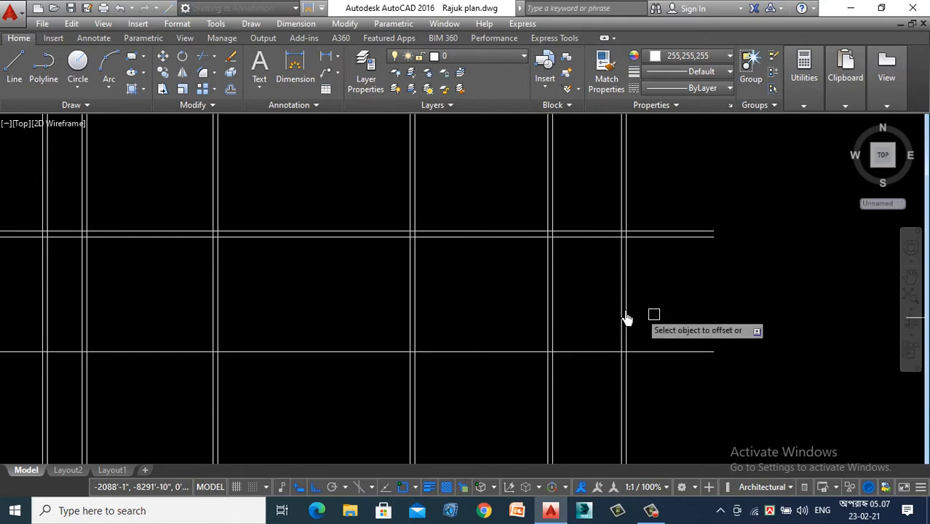
left_click(630, 261)
left_click(739, 268)
- Offset the outermost vertical construction line on the bedroom verandah side outward by the same distance and finish the Offset command
scroll(772, 300, "down", 3)
scroll(491, 289, "up", 2)
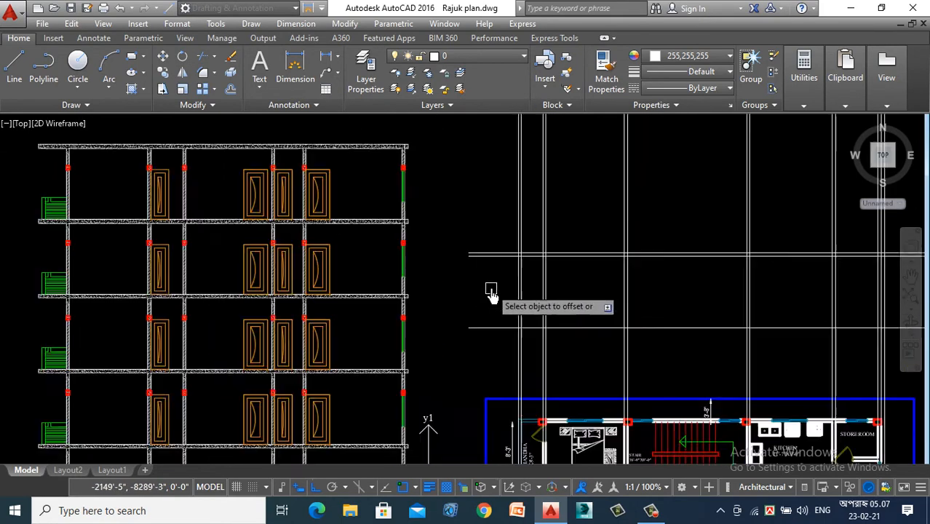
scroll(491, 289, "up", 7)
left_click(587, 242)
left_click(430, 284)
scroll(424, 306, "down", 5)
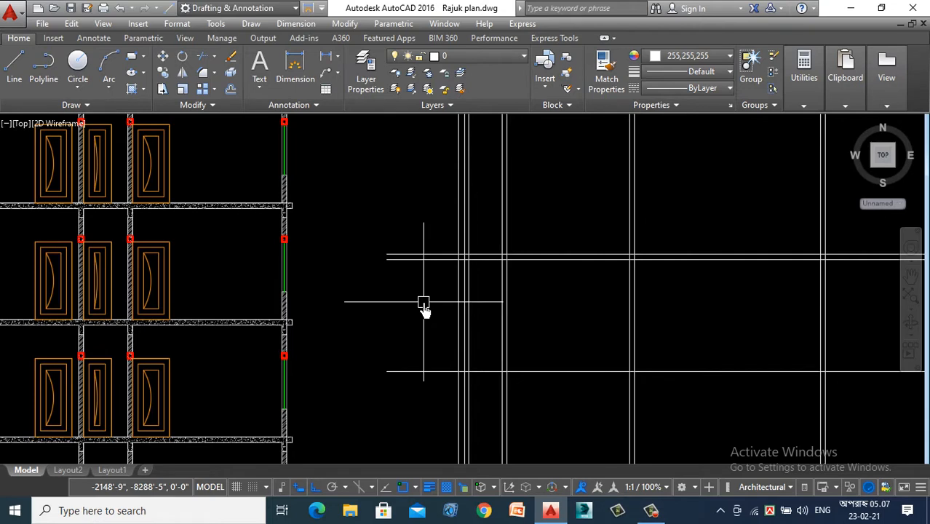
- Trim the slab lines and the offset line against each other to close the slab's end on the bedroom verandah side
type("tr")
key("Return")
key("Return")
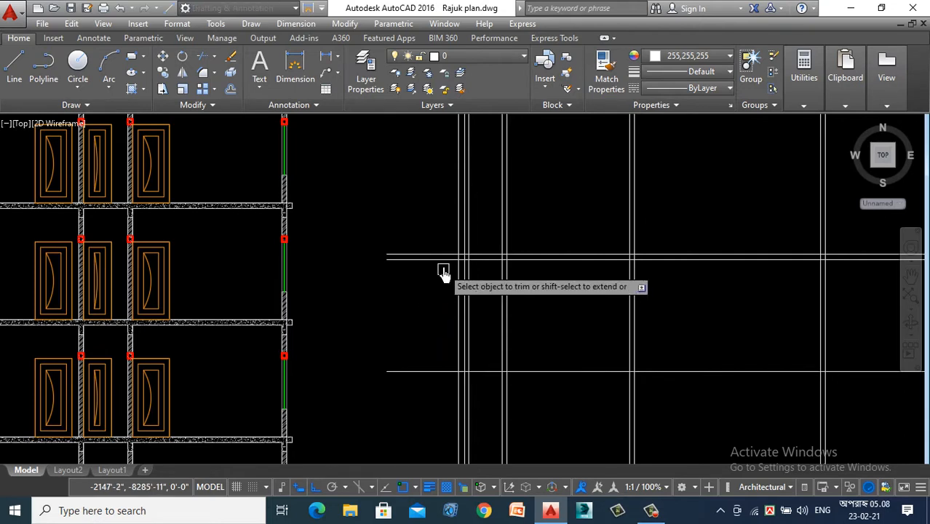
left_click(461, 246)
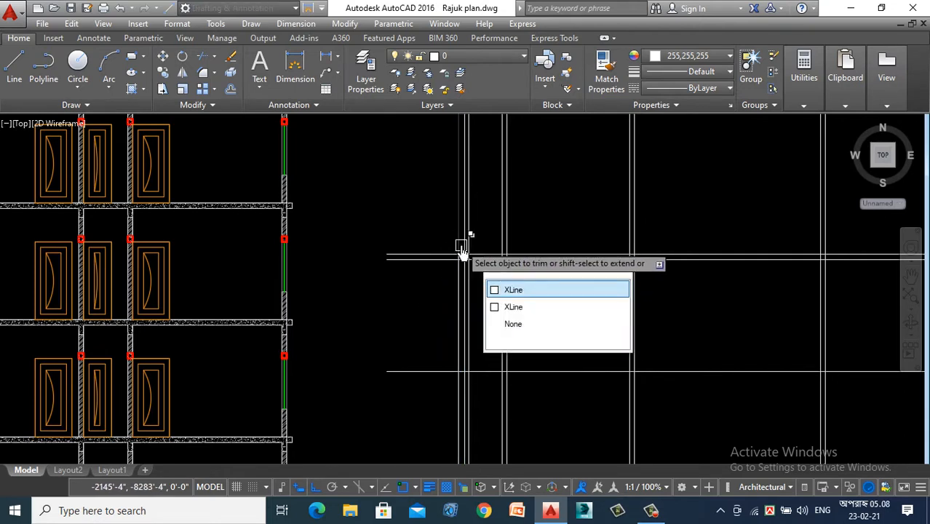
left_click(459, 245)
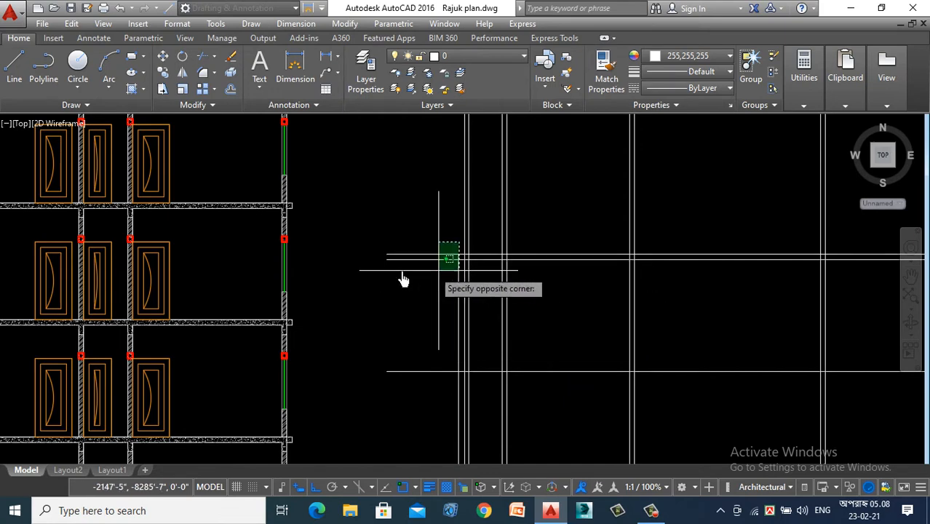
left_click(431, 257)
scroll(429, 230, "up", 2)
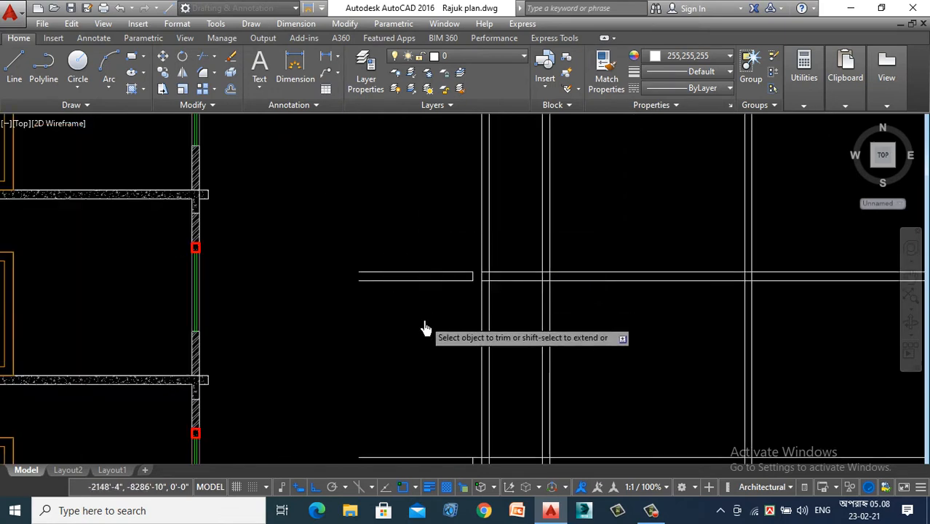
scroll(425, 326, "down", 2)
left_click(454, 276)
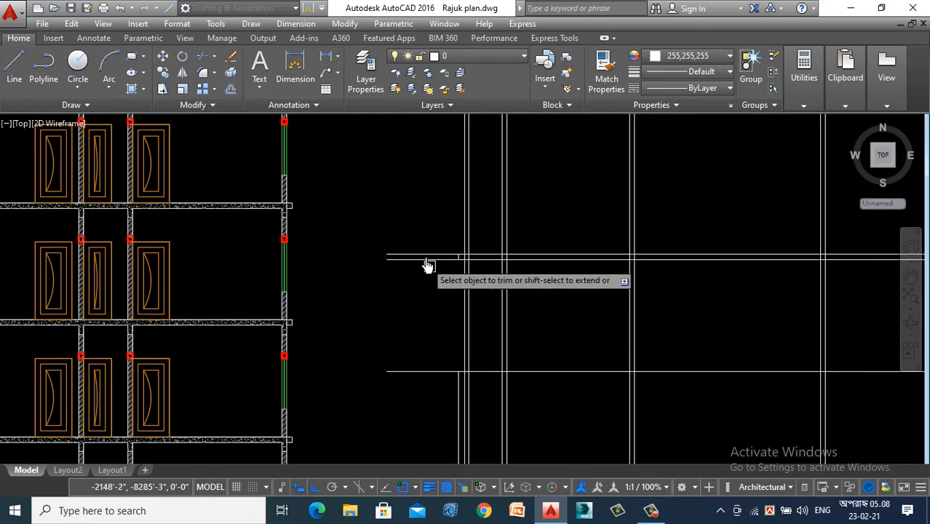
left_click(415, 218)
left_click(384, 266)
scroll(602, 307, "down", 4)
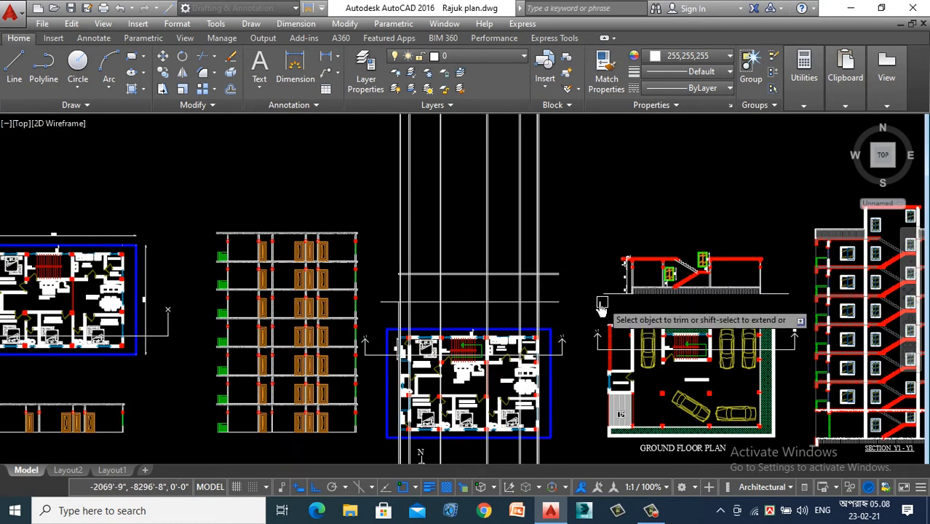
- Trim the slab lines and the offset line against each other to close the slab's end on the kitchen verandah side
scroll(565, 254, "up", 6)
left_click(538, 306)
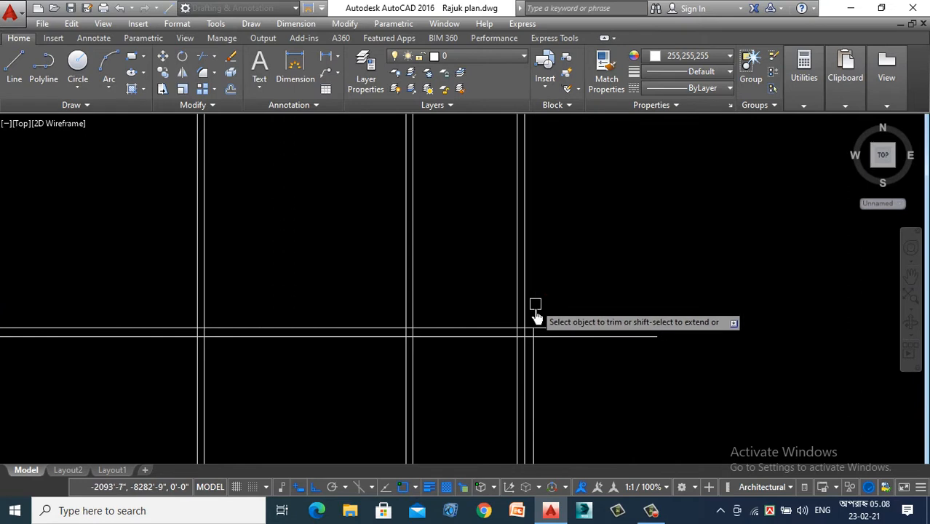
left_click(538, 375)
left_click(640, 280)
left_click(583, 382)
scroll(626, 412, "down", 4)
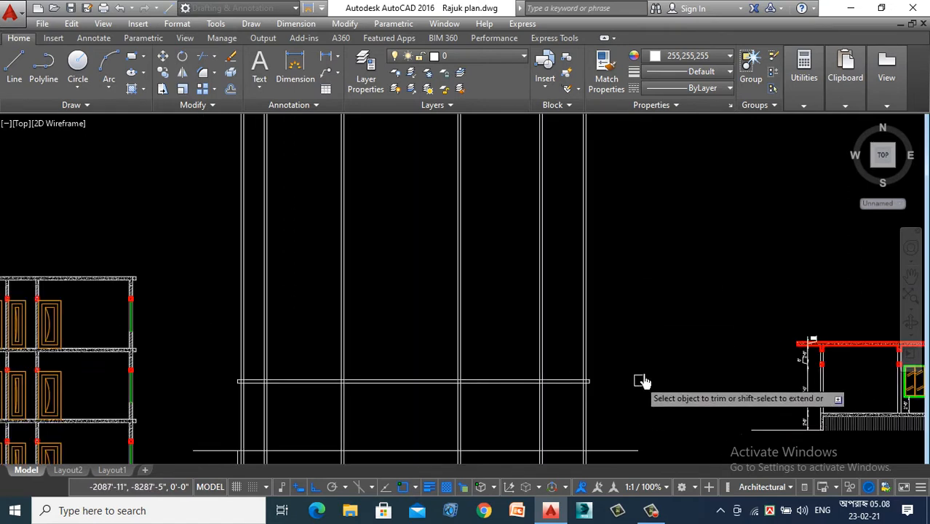
- Trim away the vertical construction lines above the slab and between the floor line and the first floor plan
left_click(649, 252)
left_click(195, 339)
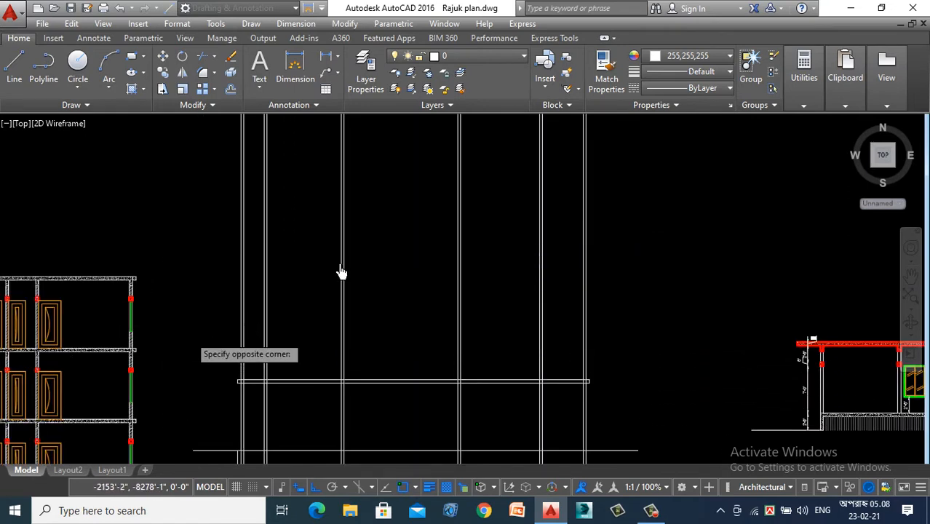
scroll(457, 216, "down", 3)
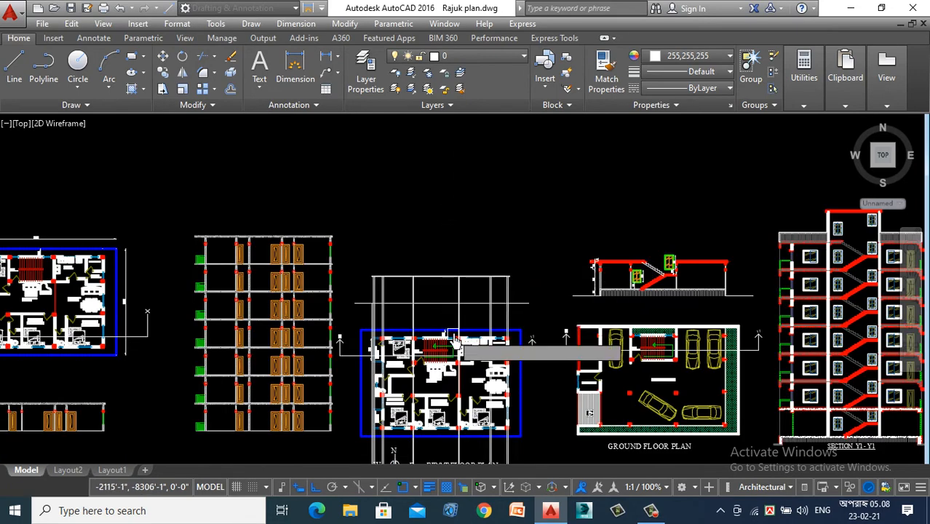
scroll(535, 297, "up", 3)
left_click(604, 277)
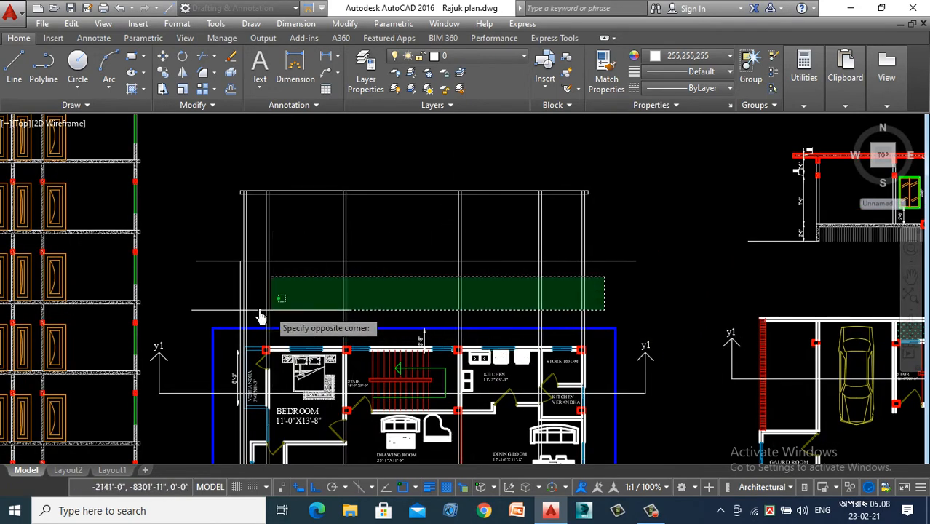
left_click(216, 315)
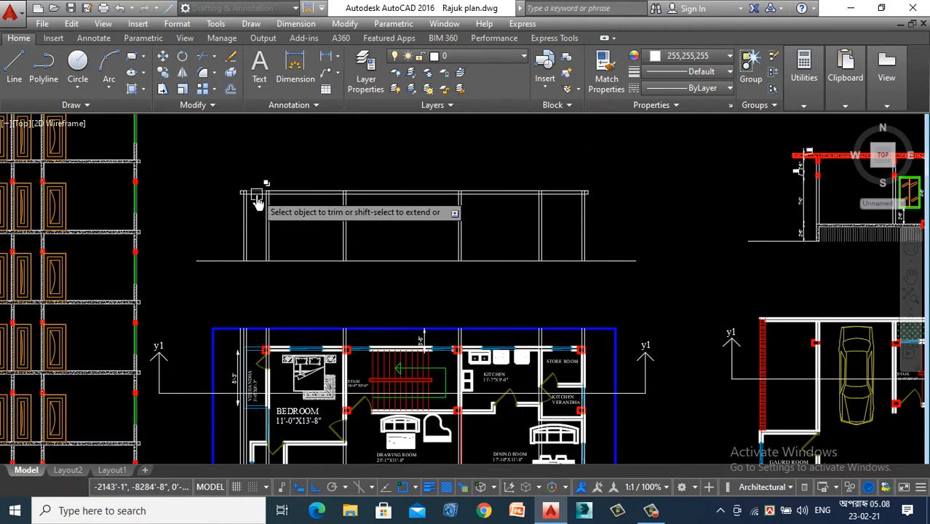
- Trim the wall lines out of the slab thickness at both bedroom verandah walls and the wall between bedroom and stair
scroll(253, 187, "up", 5)
left_click(504, 204)
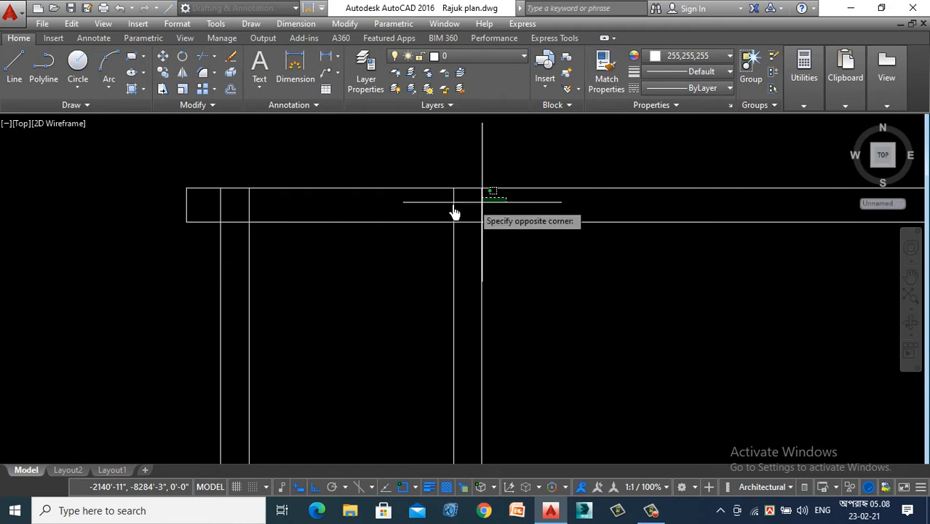
left_click(214, 213)
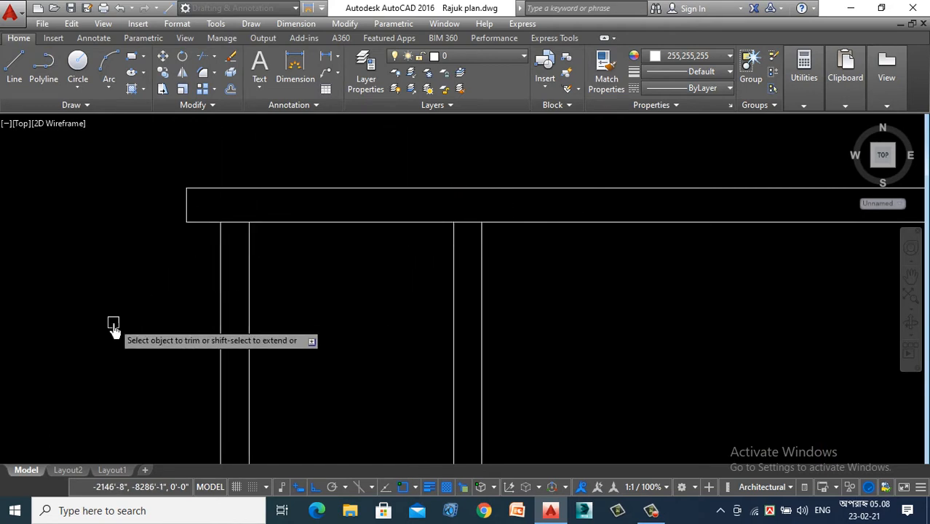
scroll(202, 322, "down", 2)
scroll(328, 321, "up", 3)
left_click(334, 306)
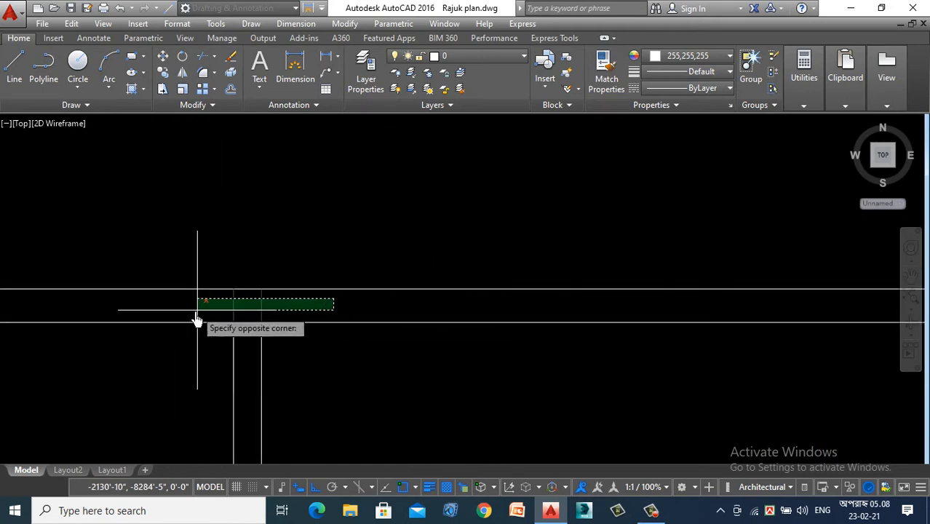
left_click(197, 315)
- Trim the wall lines out of the slab thickness at the remaining three walls on the kitchen side and end the Trim command
scroll(197, 314, "down", 2)
scroll(685, 321, "up", 2)
scroll(685, 321, "up", 2)
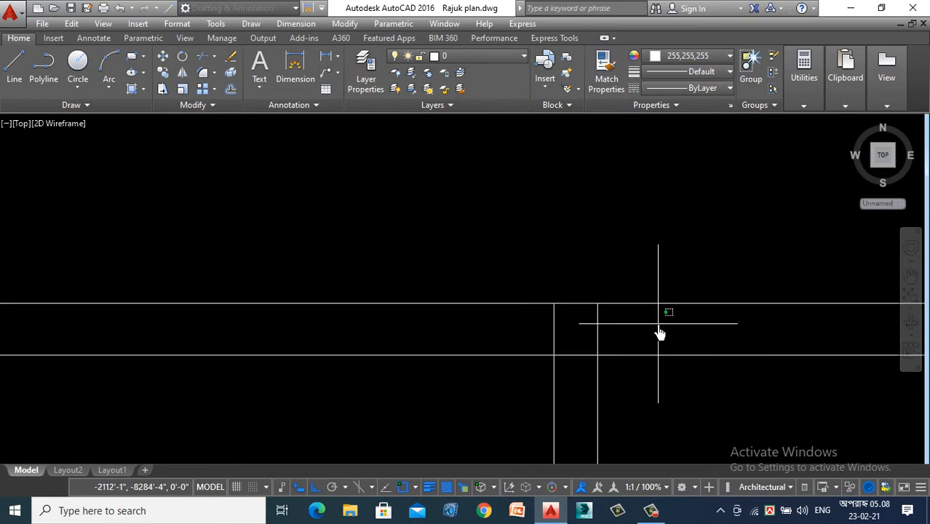
scroll(437, 327, "down", 3)
scroll(490, 333, "up", 2)
scroll(491, 333, "up", 2)
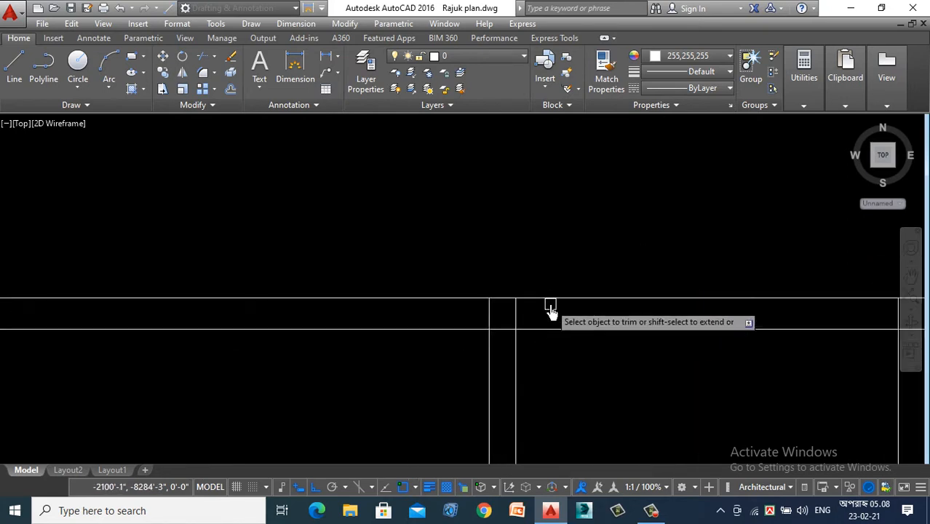
left_click(507, 319)
scroll(417, 322, "down", 4)
scroll(617, 333, "up", 4)
scroll(623, 324, "up", 3)
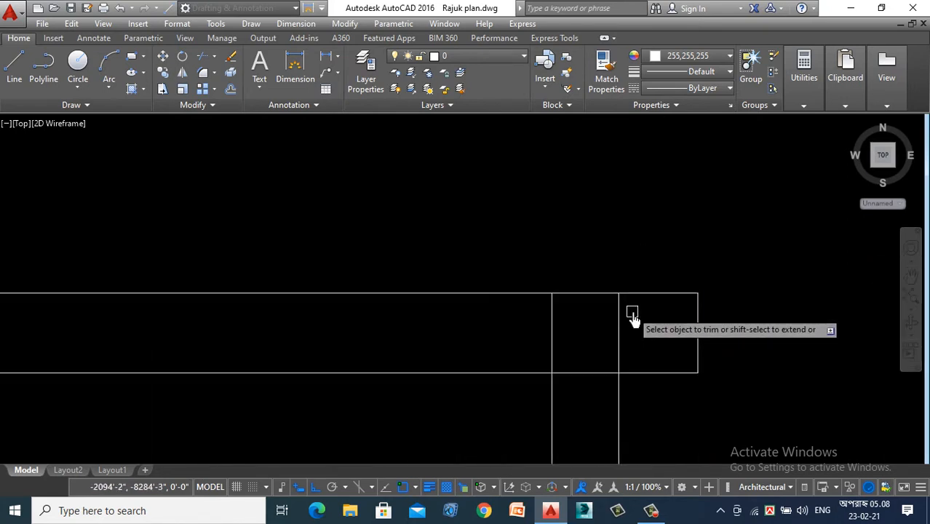
left_click(632, 311)
left_click(504, 322)
scroll(639, 256, "down", 4)
scroll(639, 257, "down", 4)
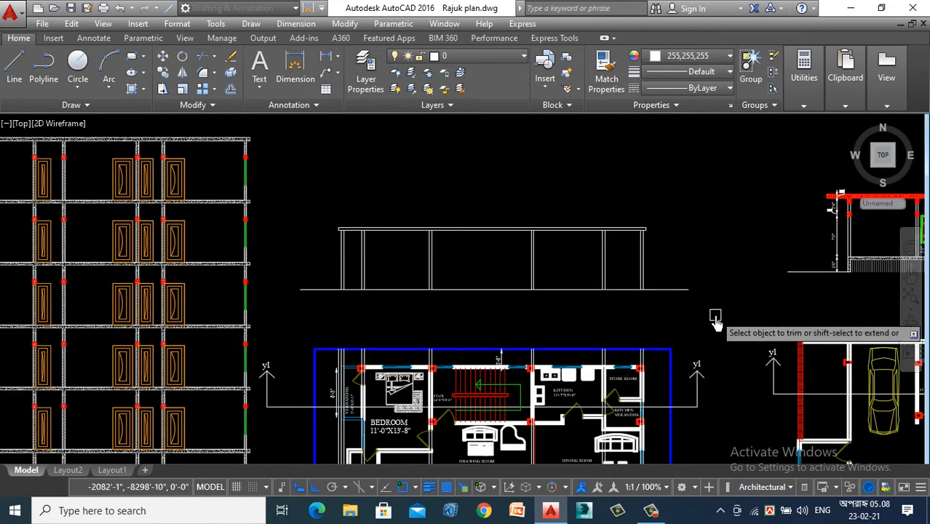
key("Escape")
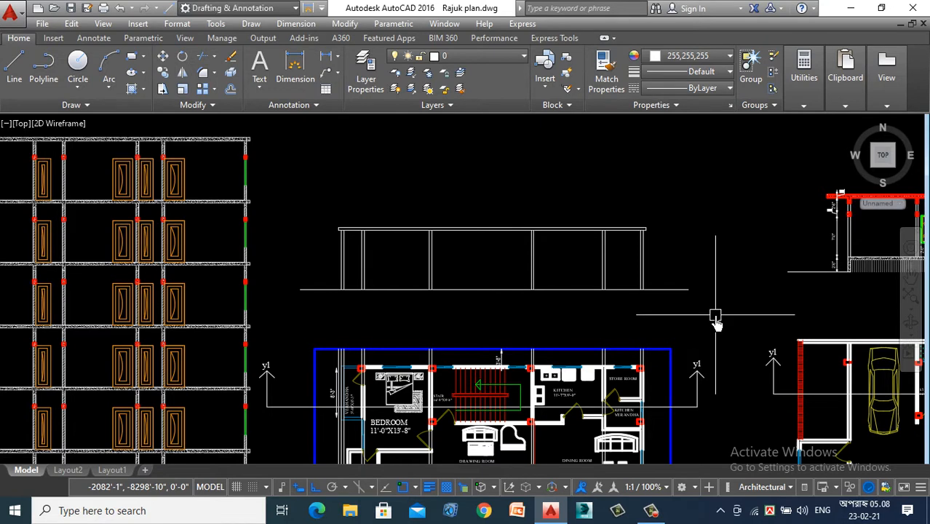
scroll(661, 264, "up", 6)
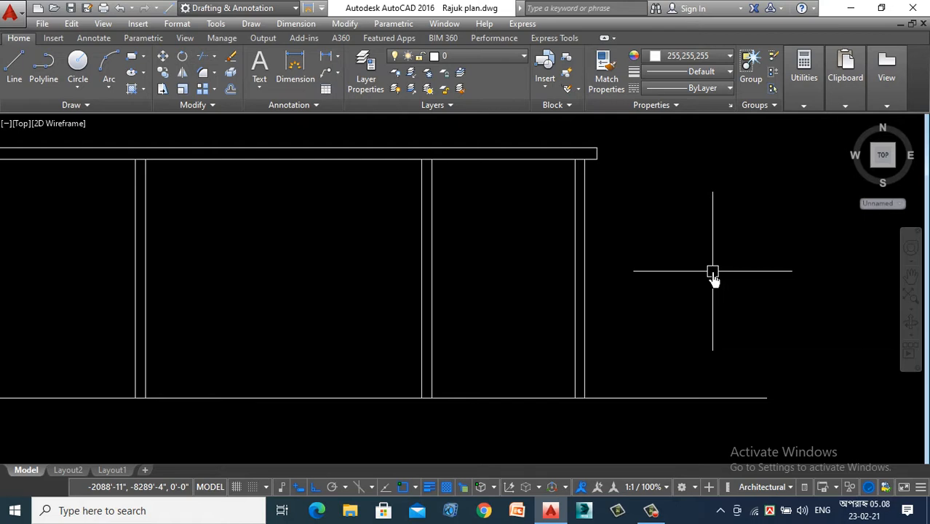
scroll(731, 259, "down", 4)
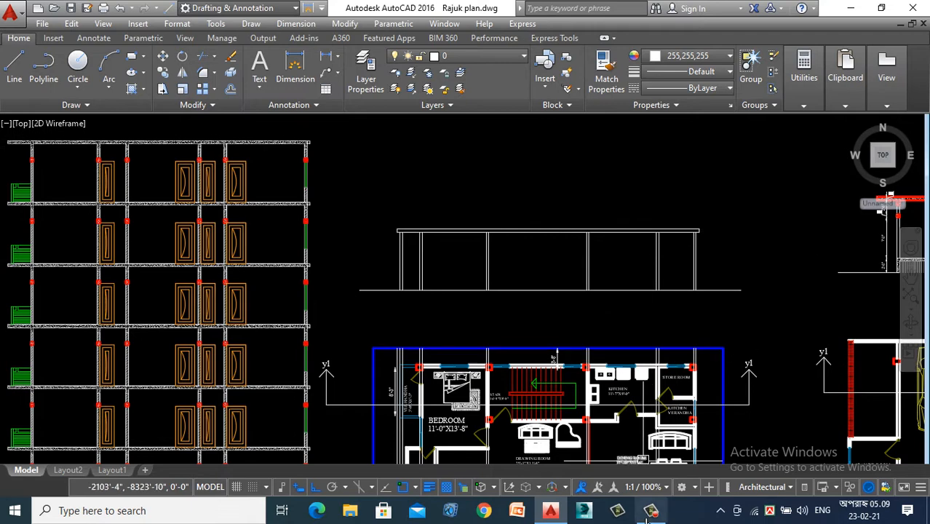
left_click(650, 512)
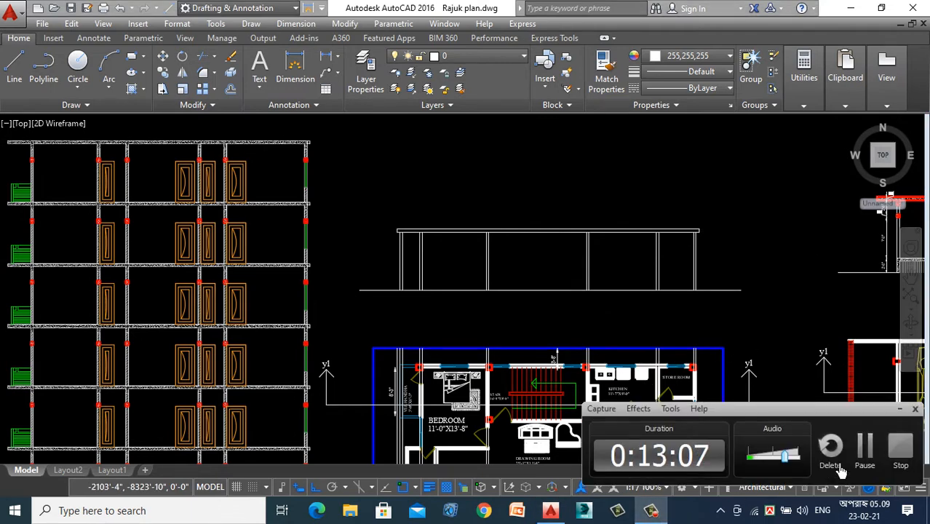
left_click(900, 408)
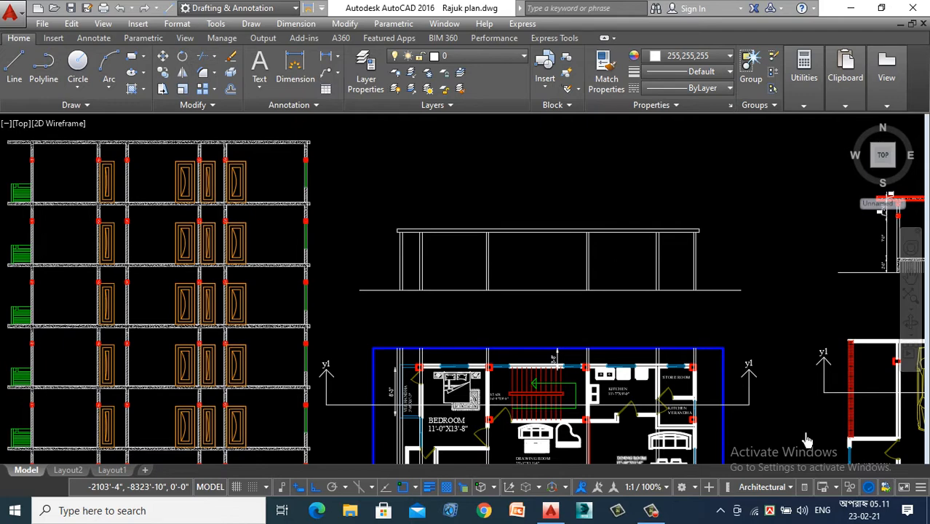
scroll(470, 256, "up", 4)
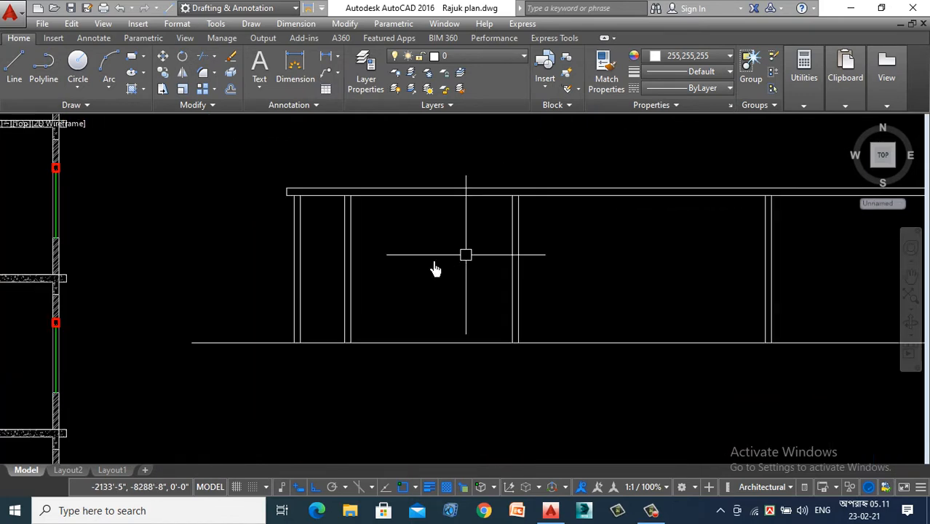
scroll(436, 267, "down", 6)
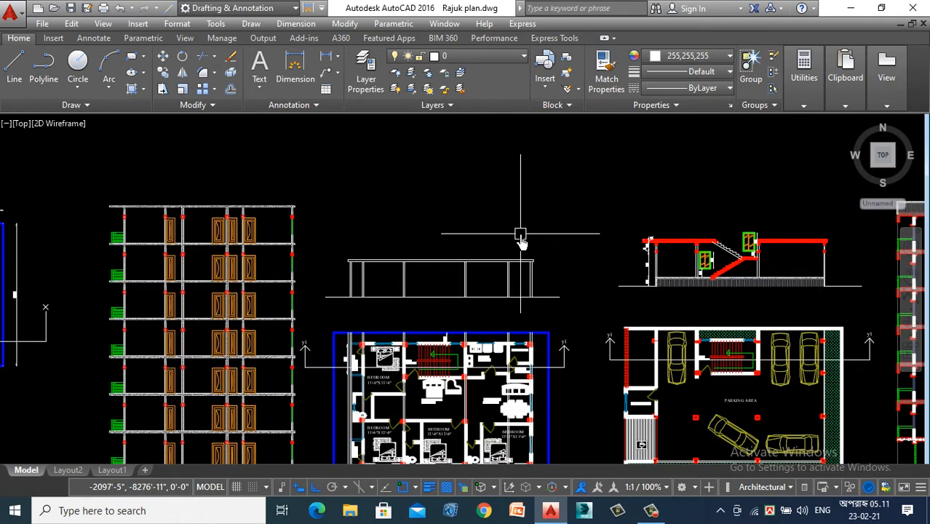
scroll(520, 240, "up", 2)
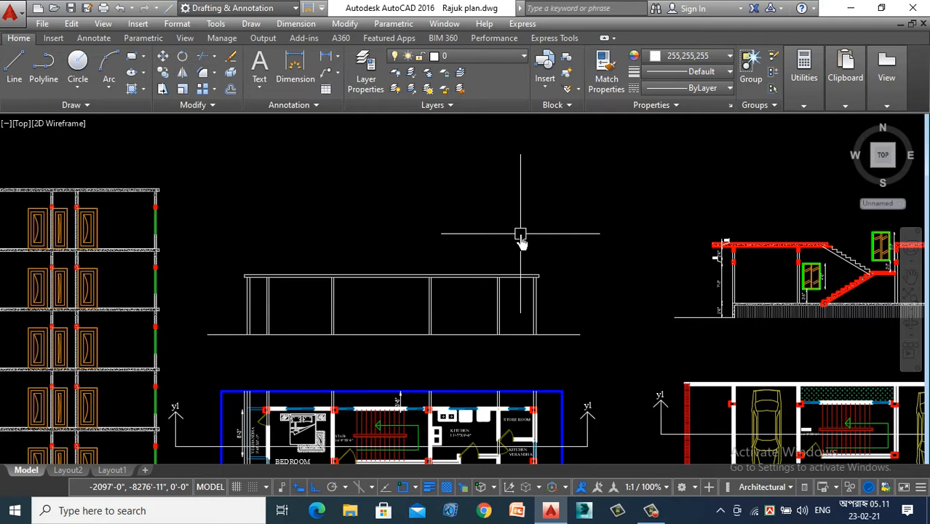
- Examine where the Y1 cut line crosses the kitchen verandah's outer wall and window in the plan, and compare it with the section
scroll(474, 291, "down", 3)
scroll(535, 349, "up", 8)
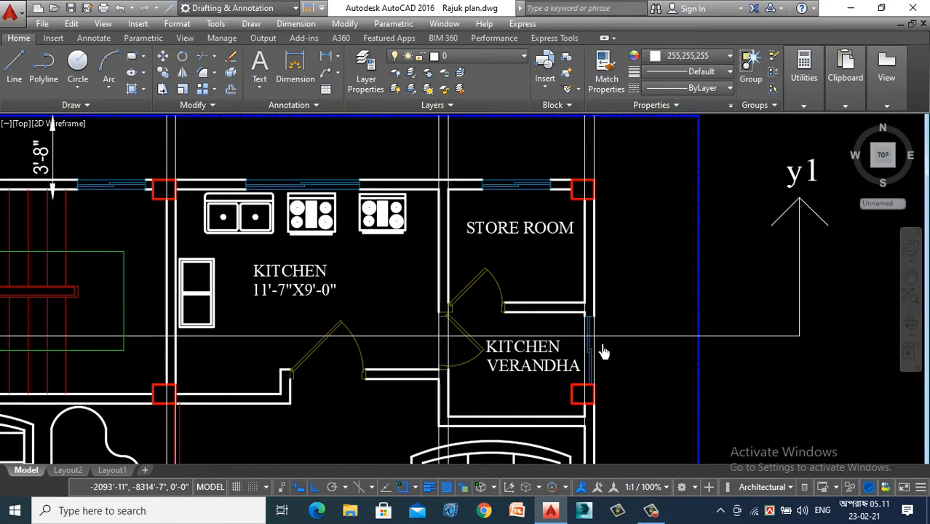
scroll(604, 352, "up", 4)
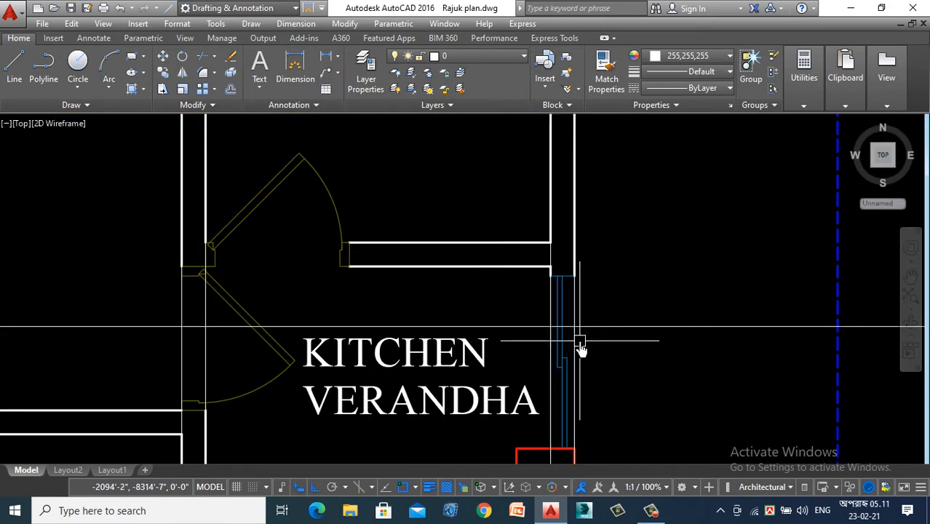
scroll(582, 350, "down", 6)
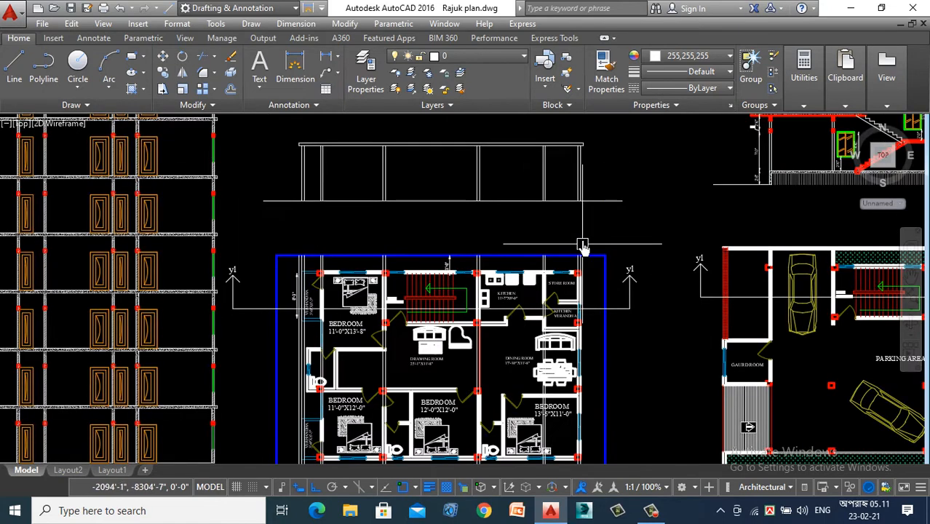
scroll(575, 218, "up", 4)
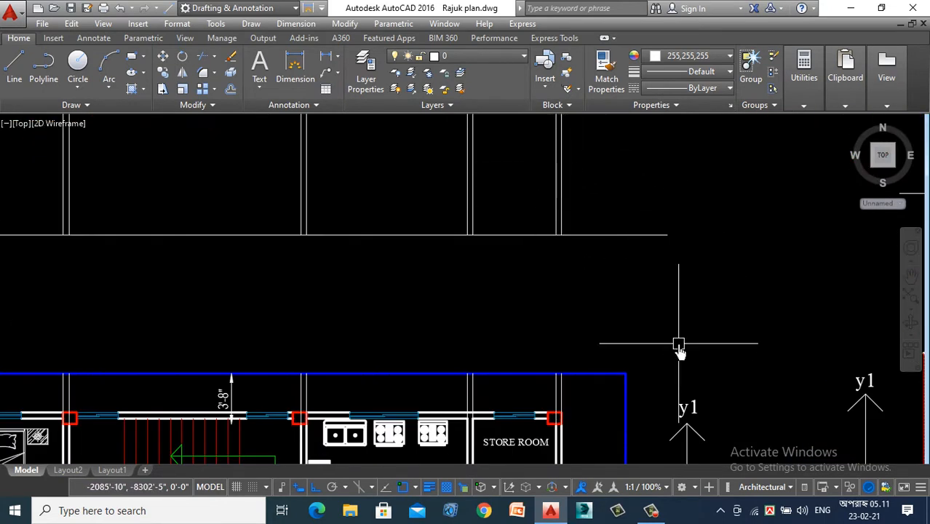
scroll(562, 189, "down", 1)
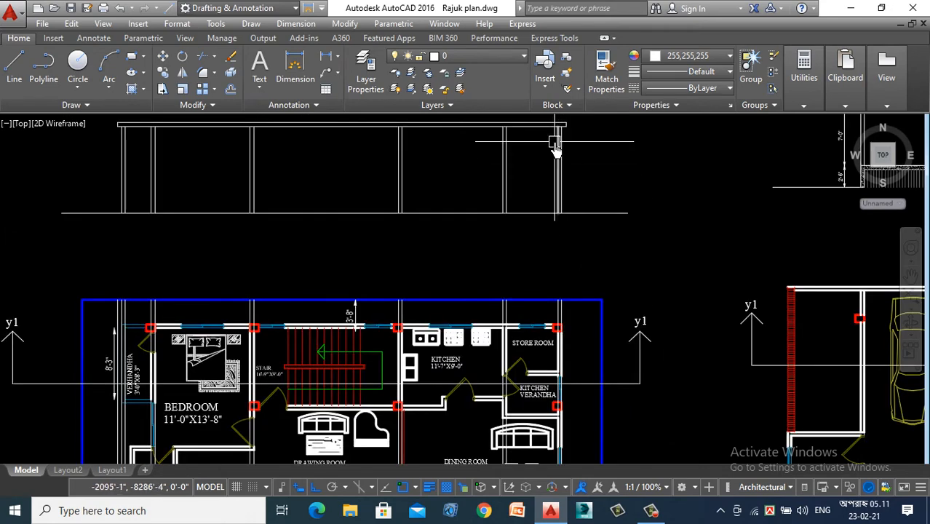
scroll(565, 393, "up", 5)
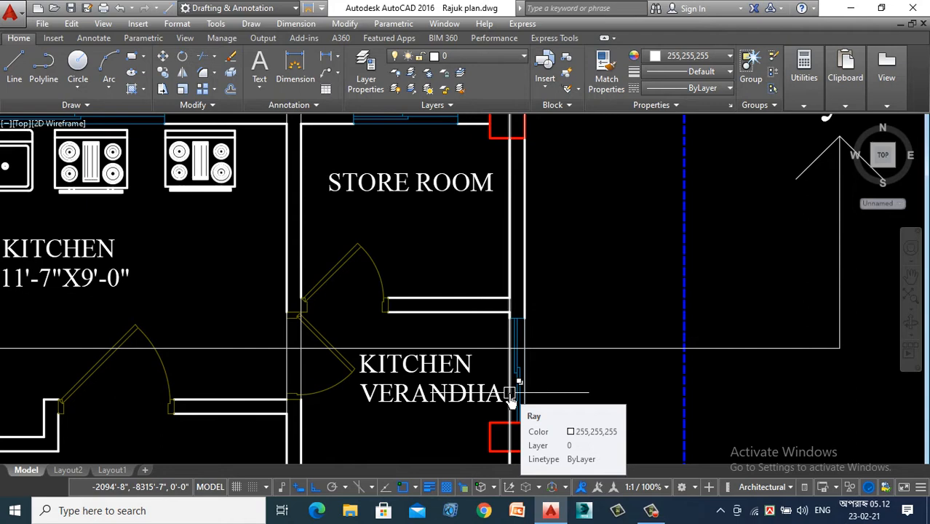
scroll(510, 399, "down", 8)
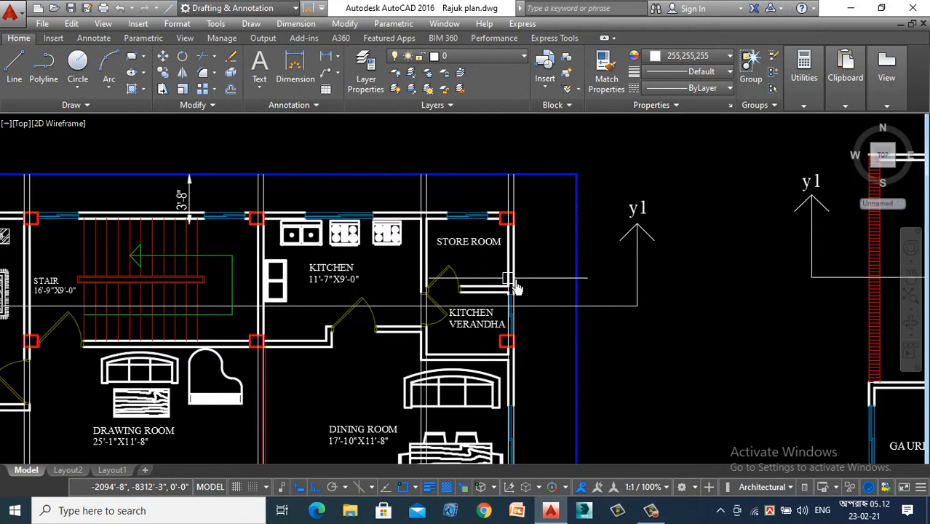
- Offset the section's floor line upward by 2'-6" to create the window sill line
scroll(528, 185, "up", 4)
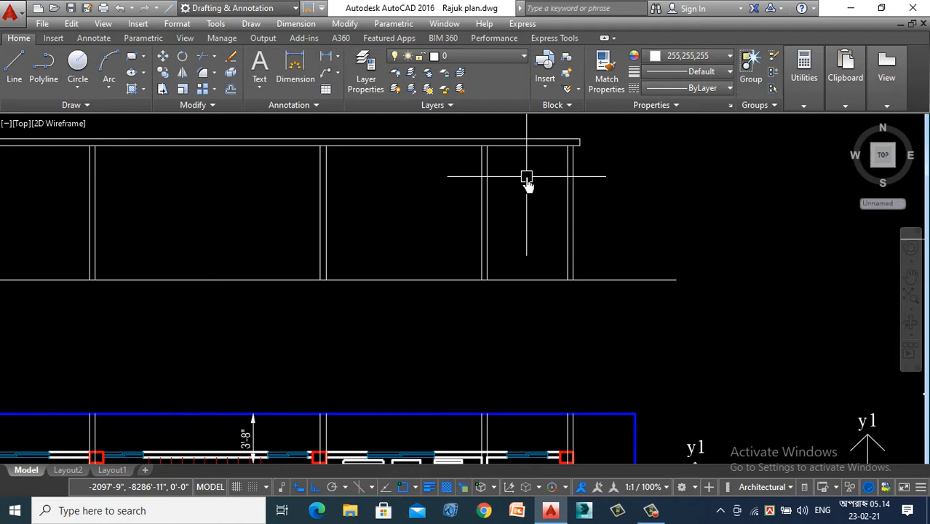
type("o")
key("Return")
type("2'6")
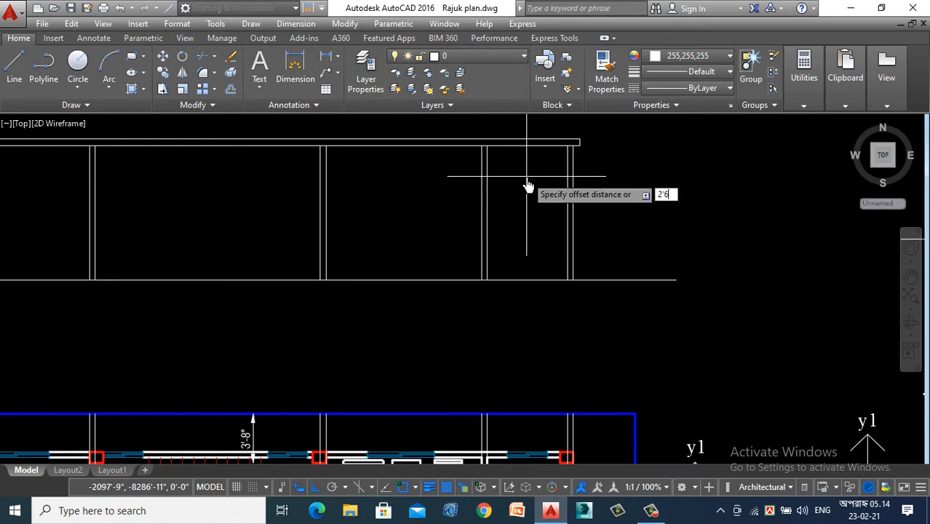
key("Return")
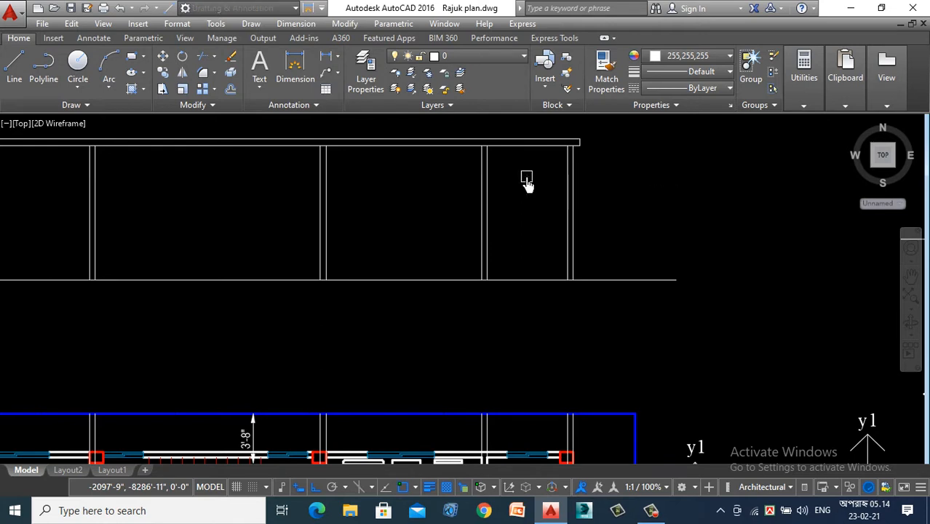
left_click(613, 279)
left_click(627, 218)
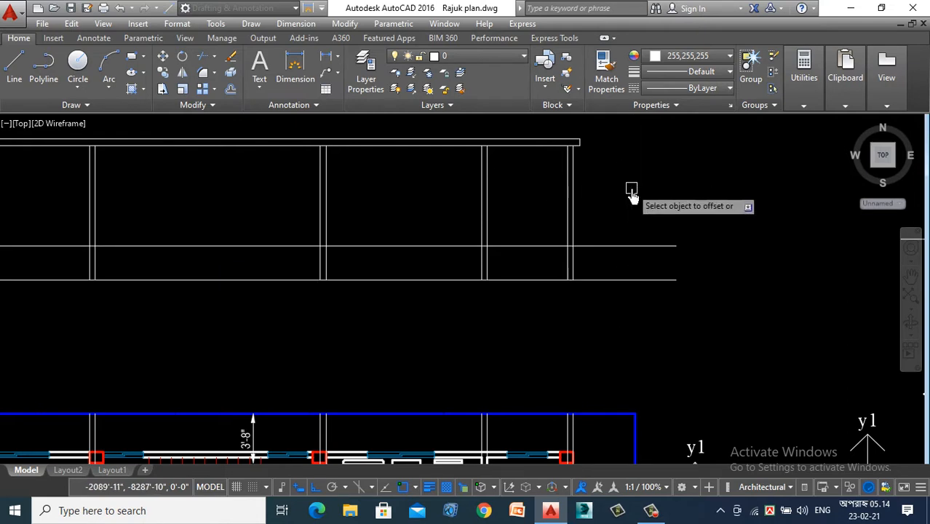
key("Return")
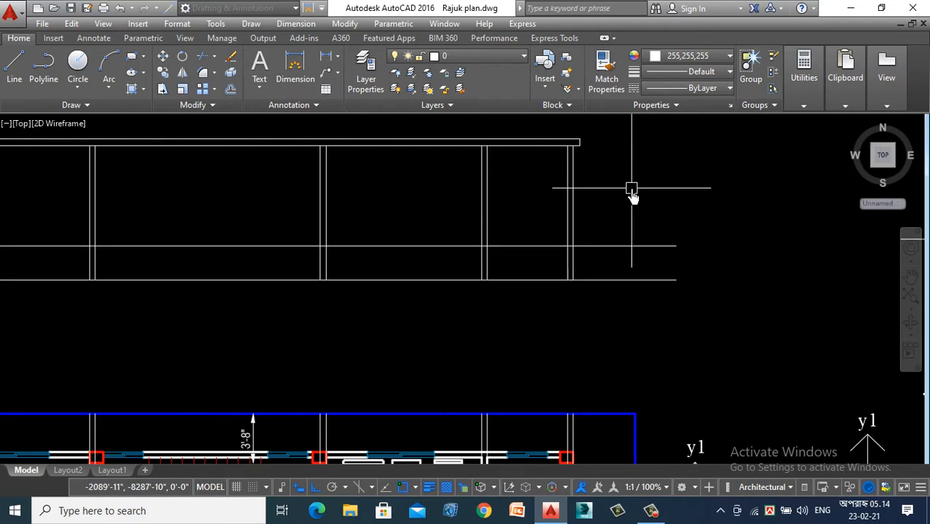
- Offset the sill line upward by 4'-6" to create the window head line
key("Return")
type("4")
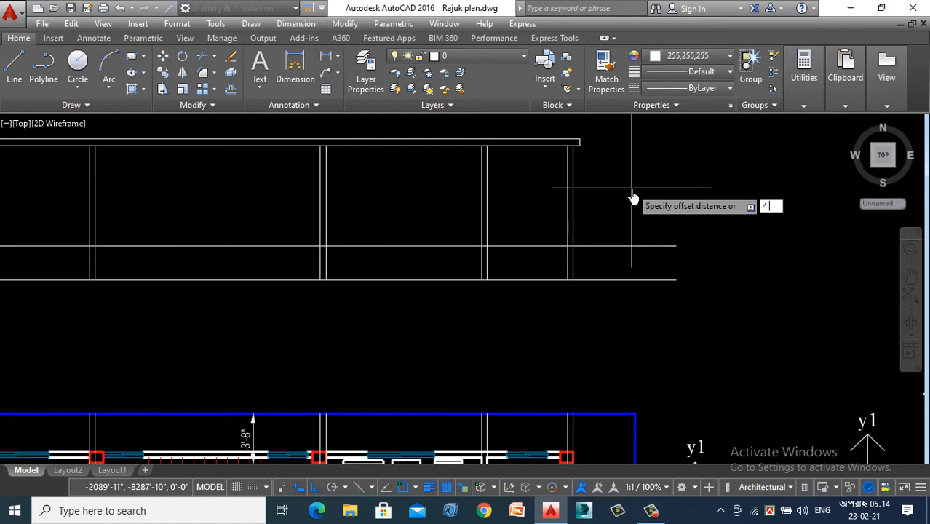
type("'6")
key("Return")
left_click(645, 245)
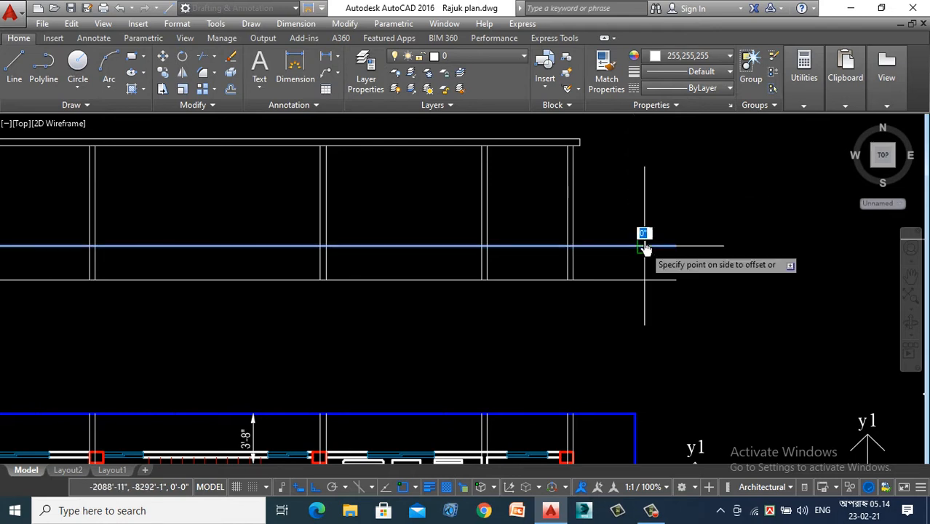
left_click(643, 187)
scroll(563, 222, "up", 3)
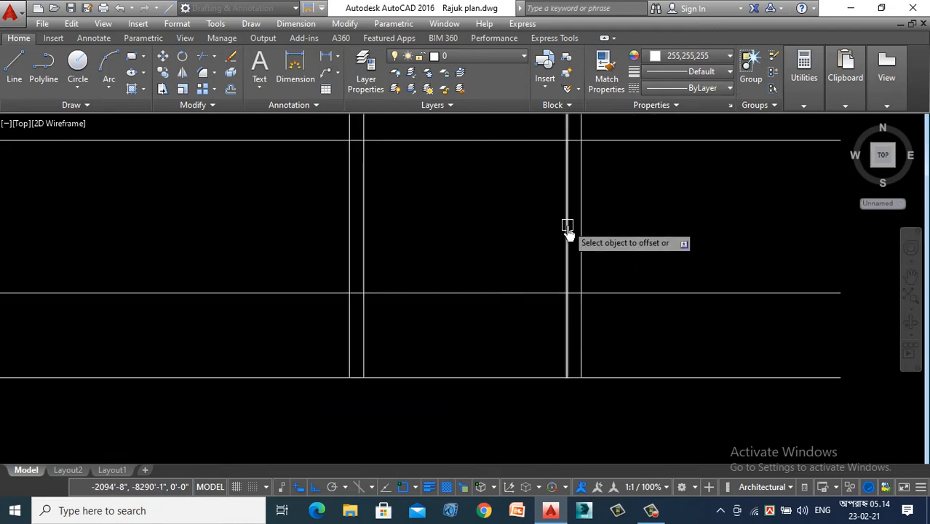
key("Escape")
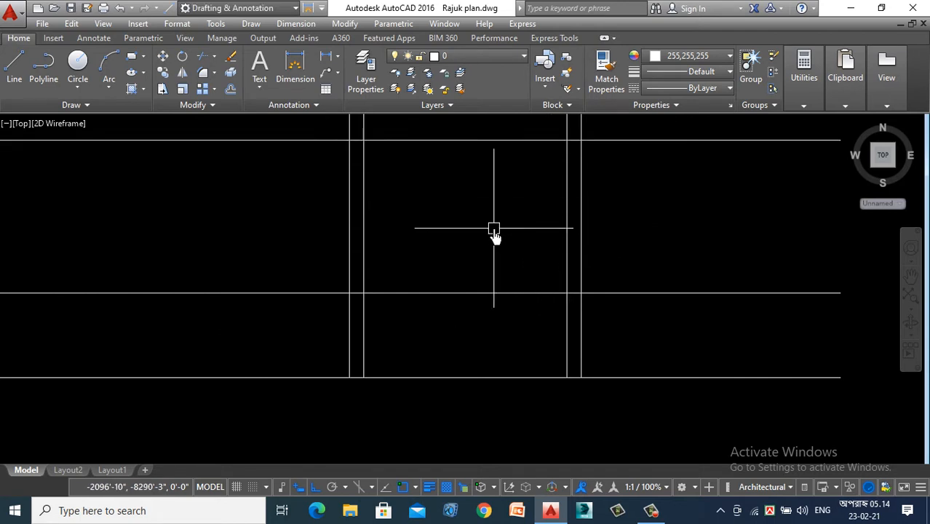
- Trim both outer wall lines on the kitchen verandah side between the sill and head lines to open the window gap
type("tr")
key("Return")
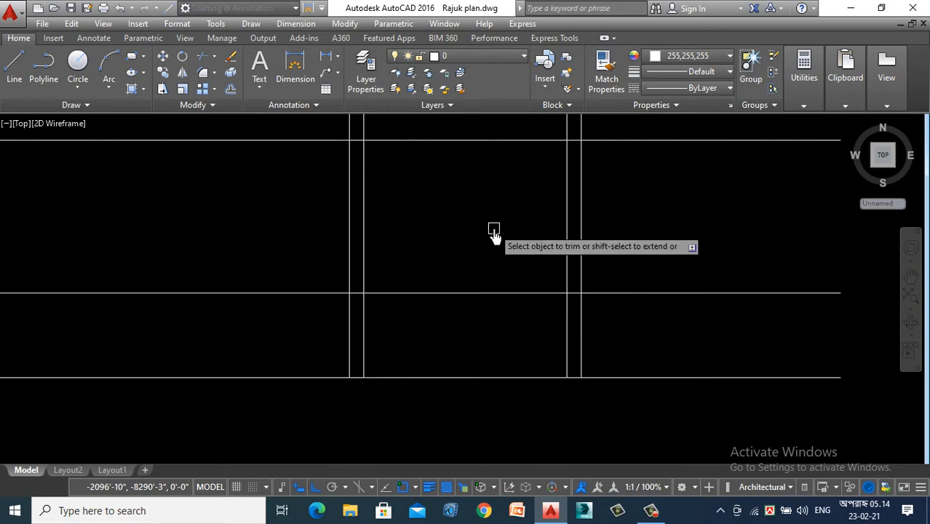
left_click(614, 180)
left_click(523, 216)
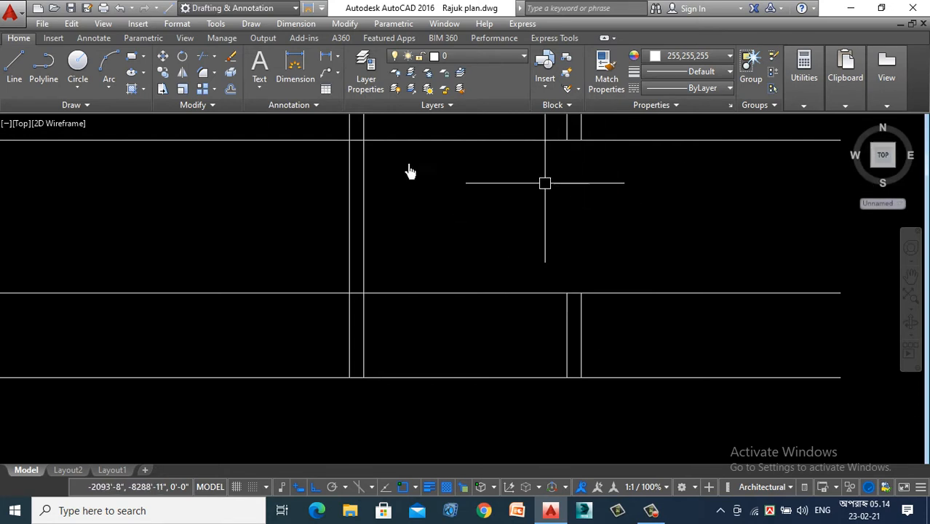
- Draw vertical lines from head to sill along both wall faces of the kitchen verandah window opening
left_click(11, 64)
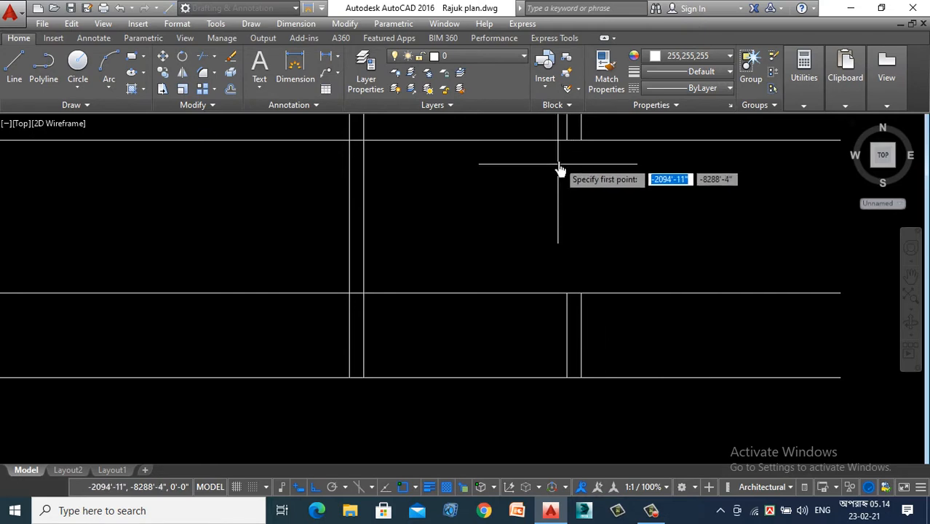
left_click(567, 141)
left_click(567, 293)
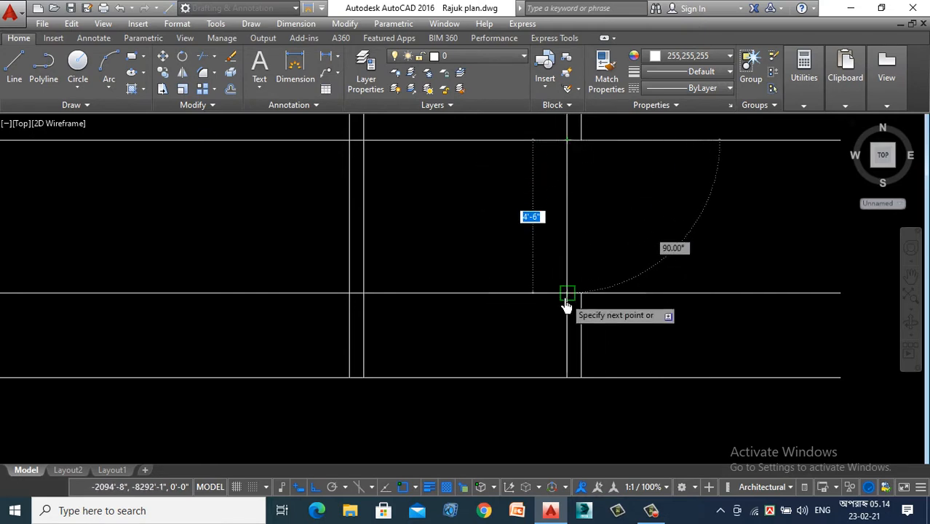
key("Escape")
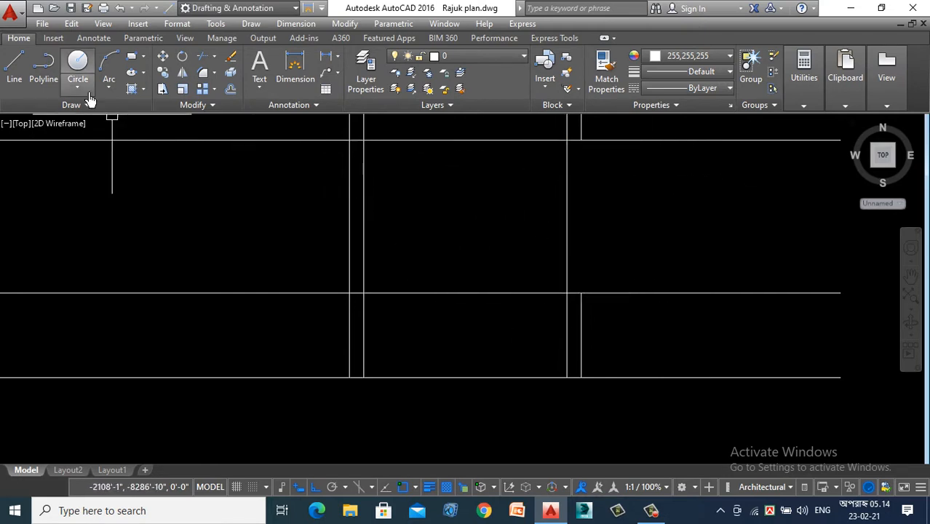
key("space")
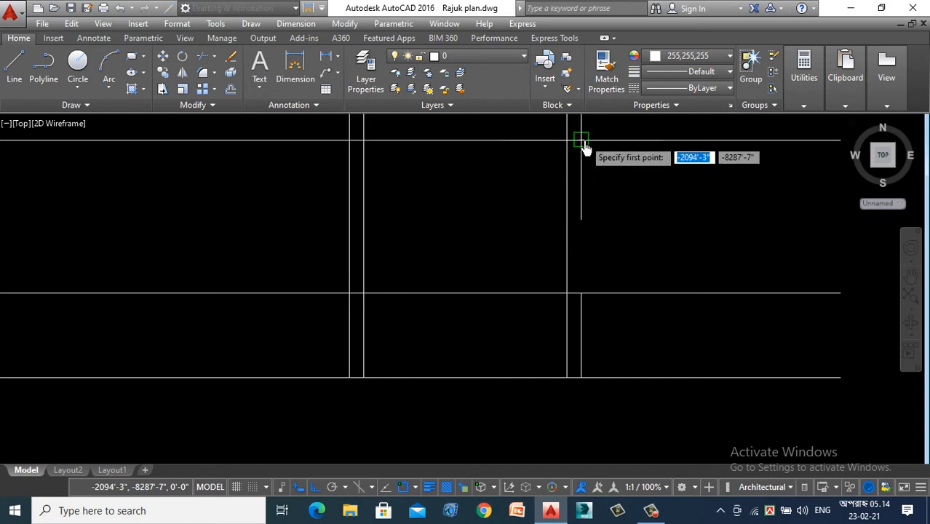
left_click(581, 140)
key("Escape")
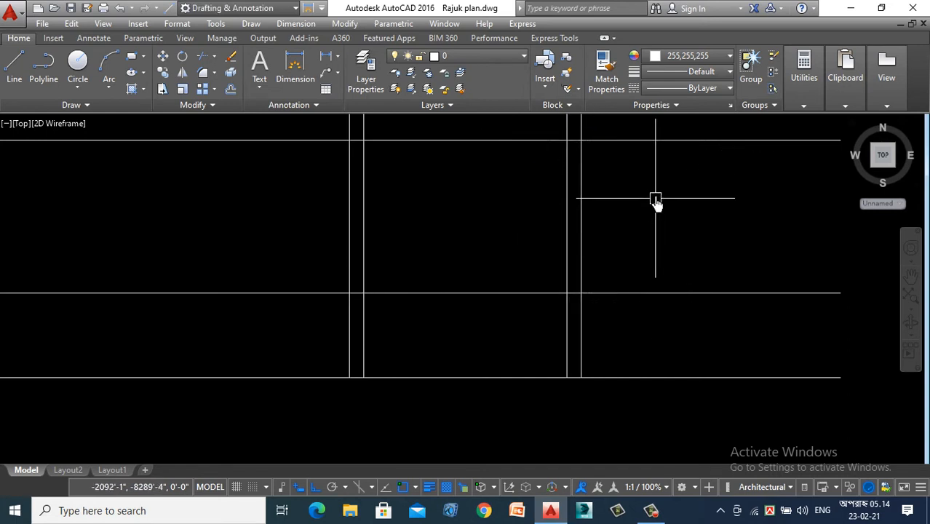
- Change the color of the two new vertical window lines to gray 147,149,152
left_click(661, 189)
left_click(541, 230)
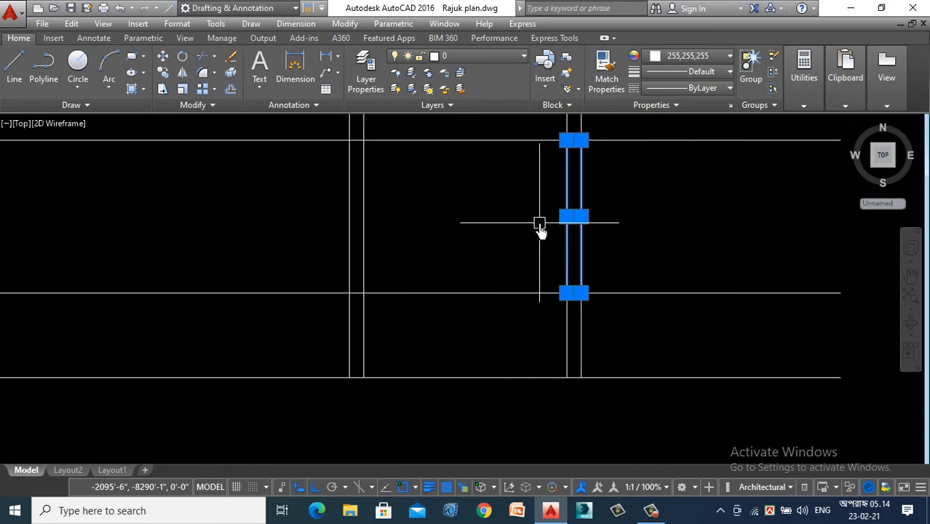
left_click(701, 58)
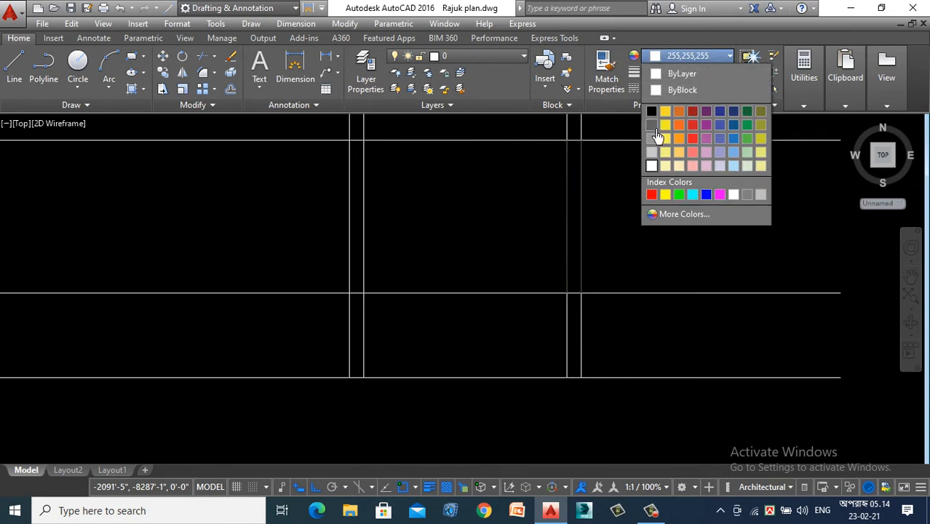
left_click(653, 138)
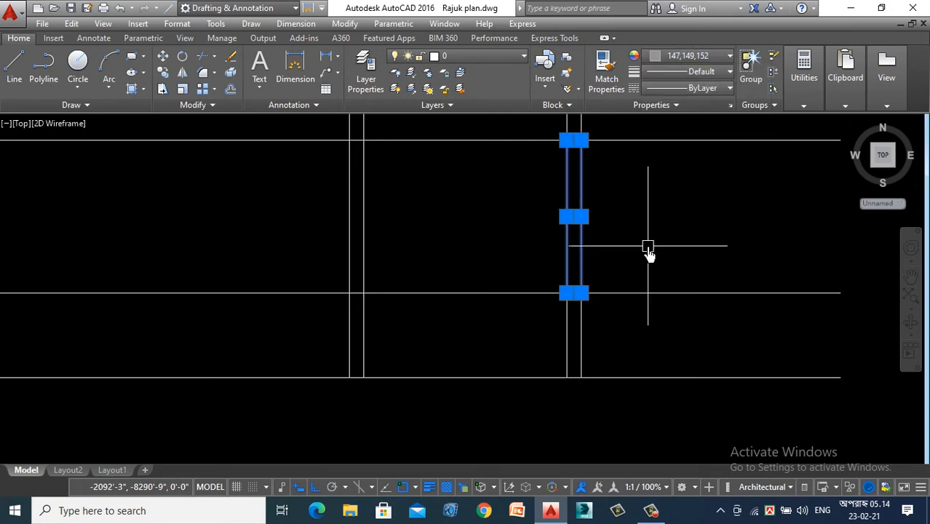
key("Escape")
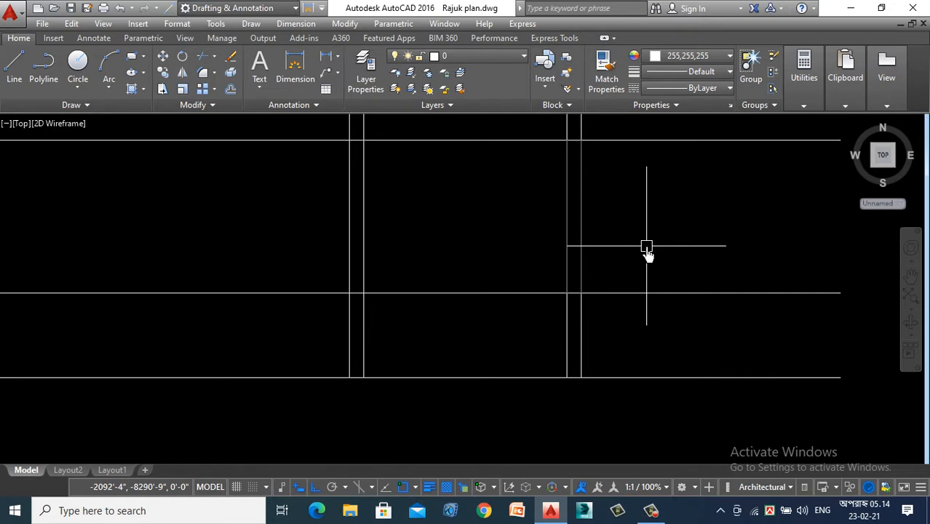
- Offset both gray window lines inward to form the two glass lines within the wall thickness
type("o")
key("Return")
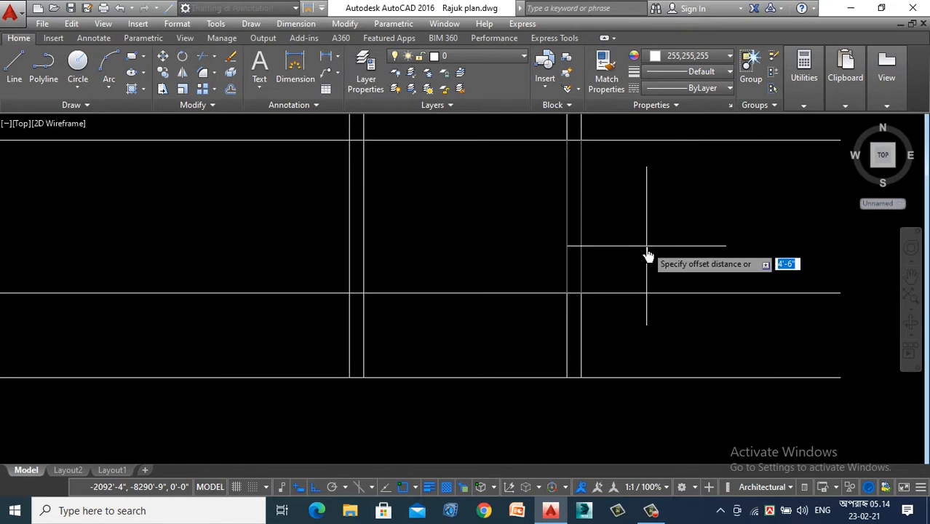
key("Return")
left_click(567, 222)
left_click(575, 241)
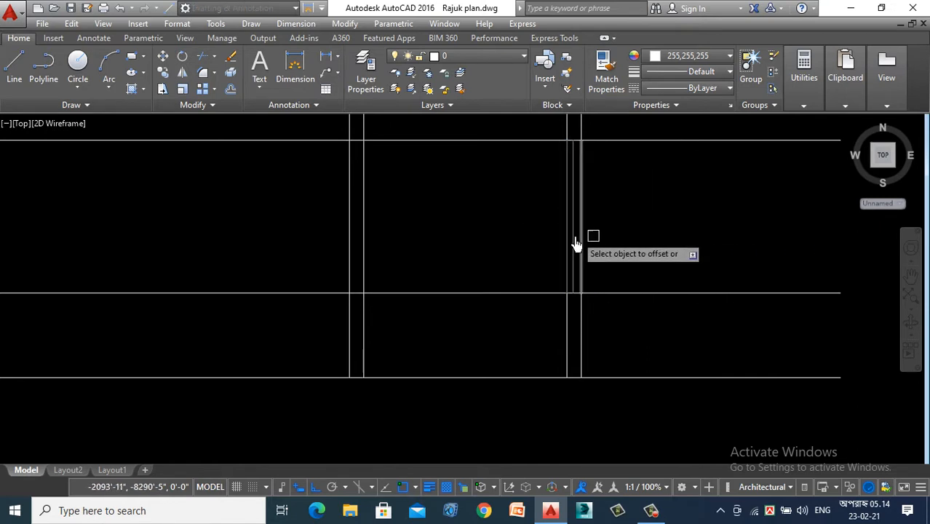
scroll(575, 241, "up", 2)
left_click(582, 223)
left_click(521, 235)
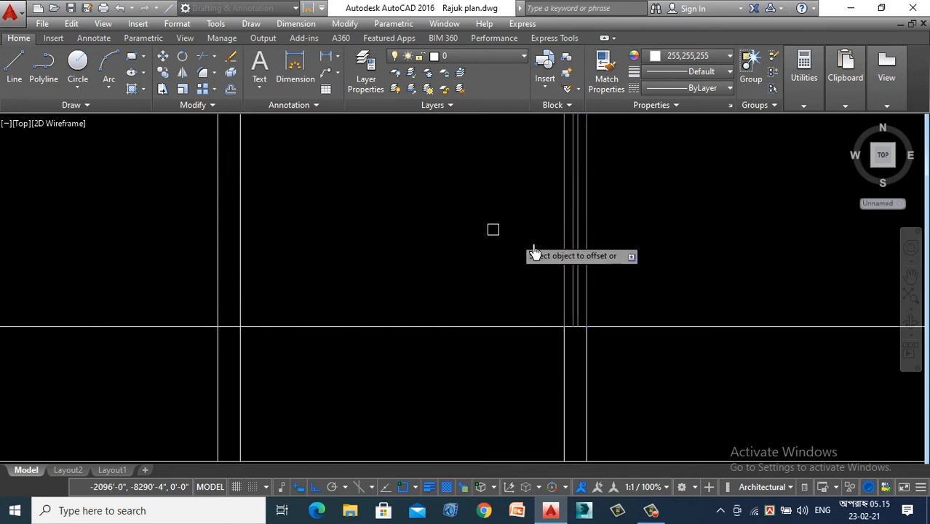
key("Escape")
- Change the color of the two inner glass lines to green
scroll(553, 252, "up", 4)
left_click(587, 235)
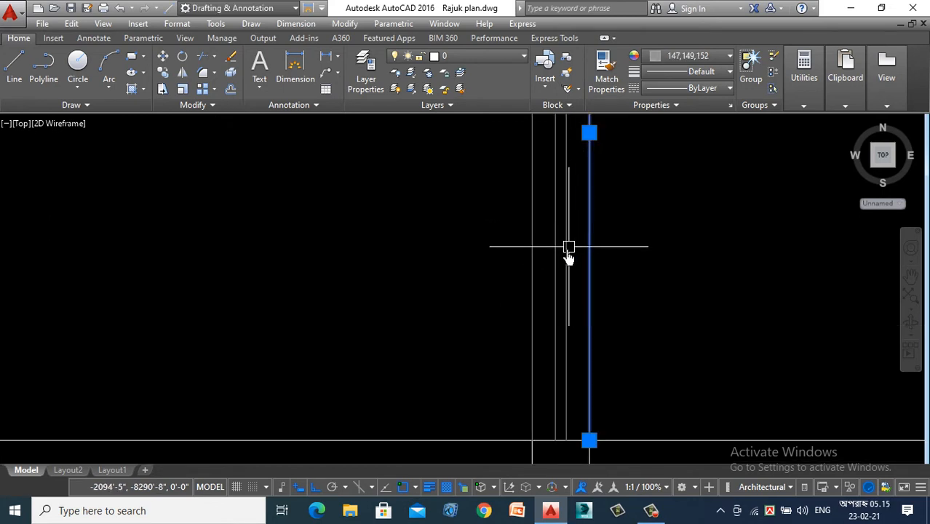
key("Escape")
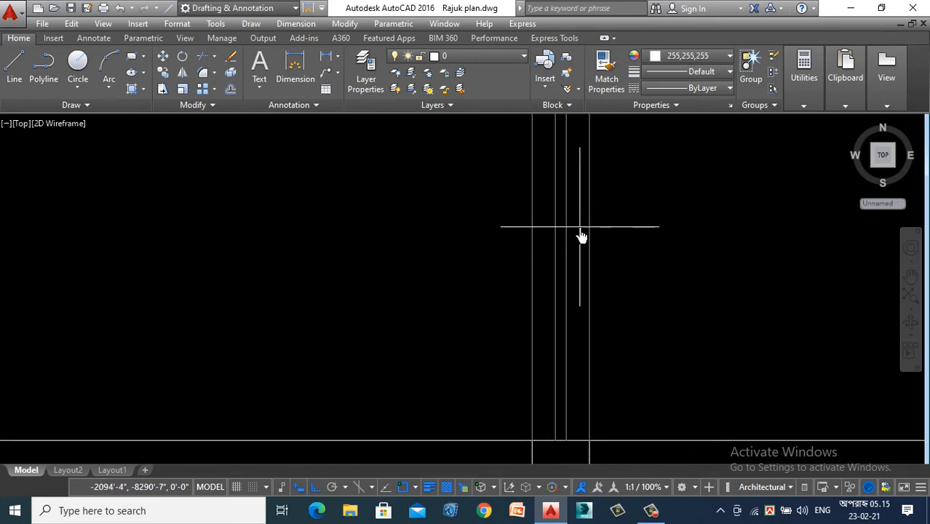
left_click(581, 227)
left_click(546, 260)
left_click(683, 57)
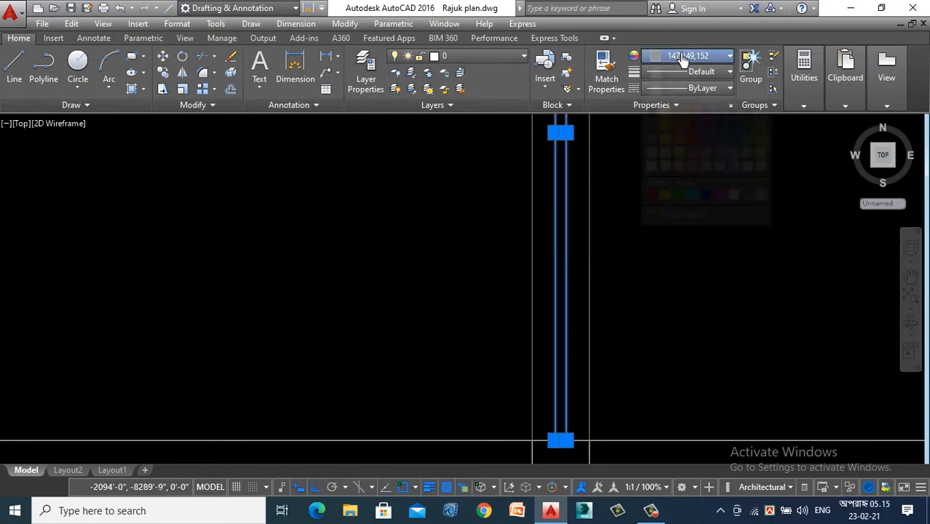
left_click(679, 193)
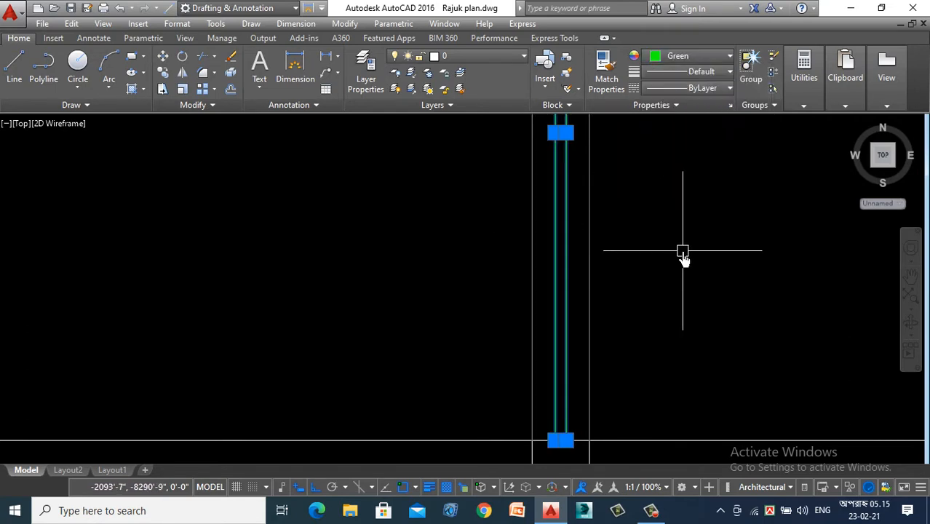
key("Escape")
scroll(710, 287, "down", 4)
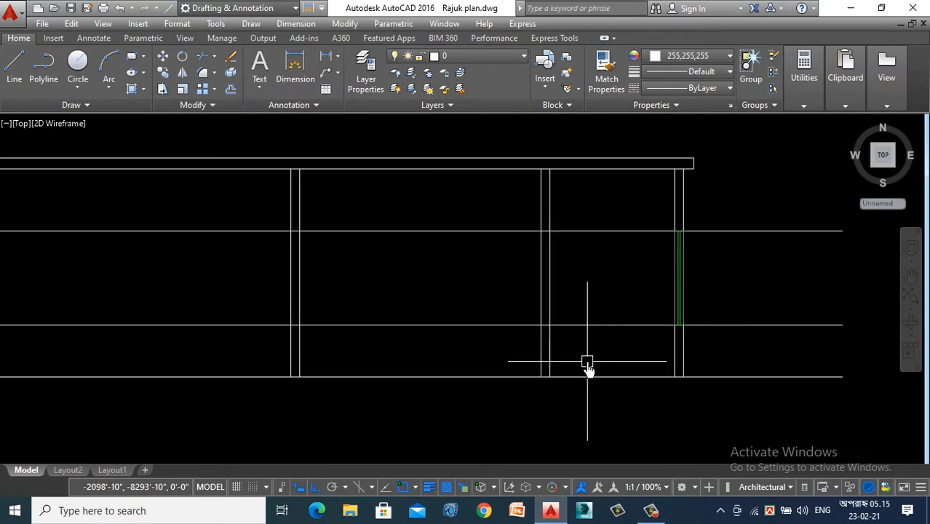
- Examine the first floor plan along the Y1-Y1 cutting line, from the kitchen verandah to the bedroom verandah, against the section above
scroll(588, 362, "down", 4)
scroll(531, 308, "up", 2)
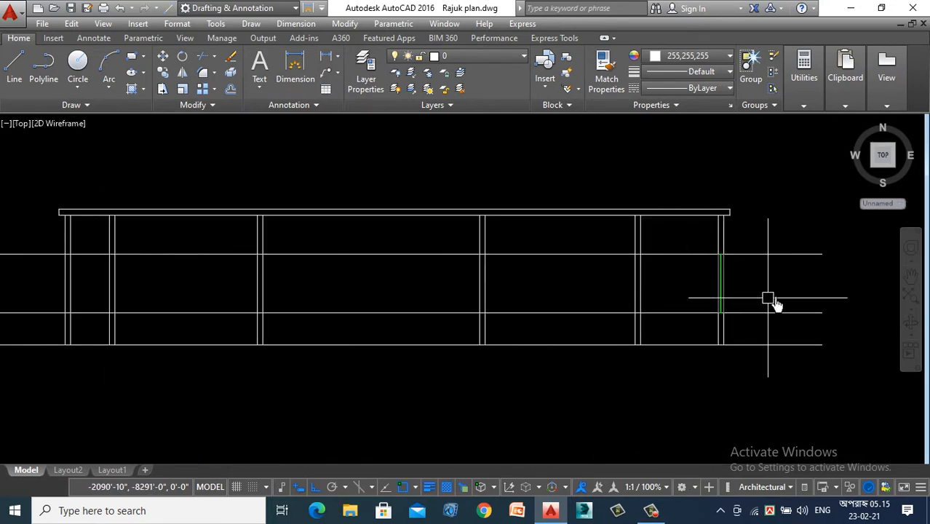
scroll(592, 275, "down", 4)
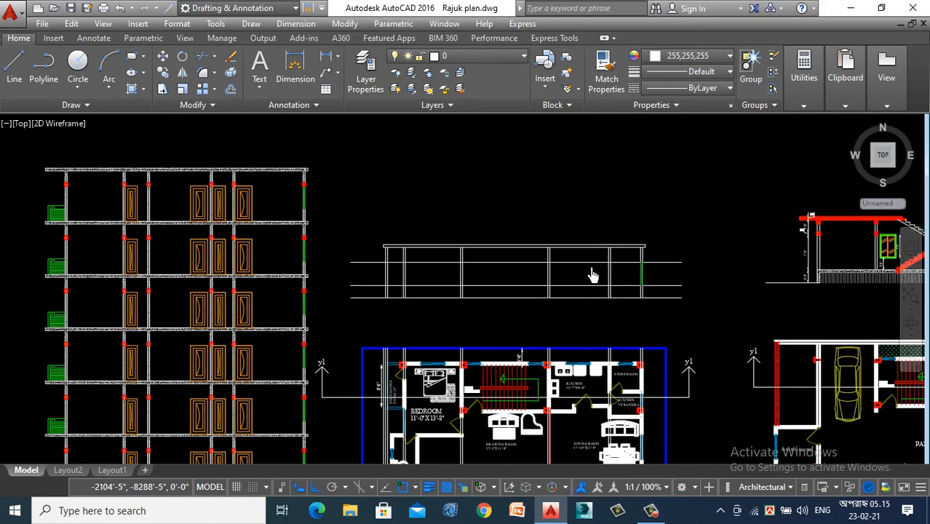
scroll(610, 367, "up", 4)
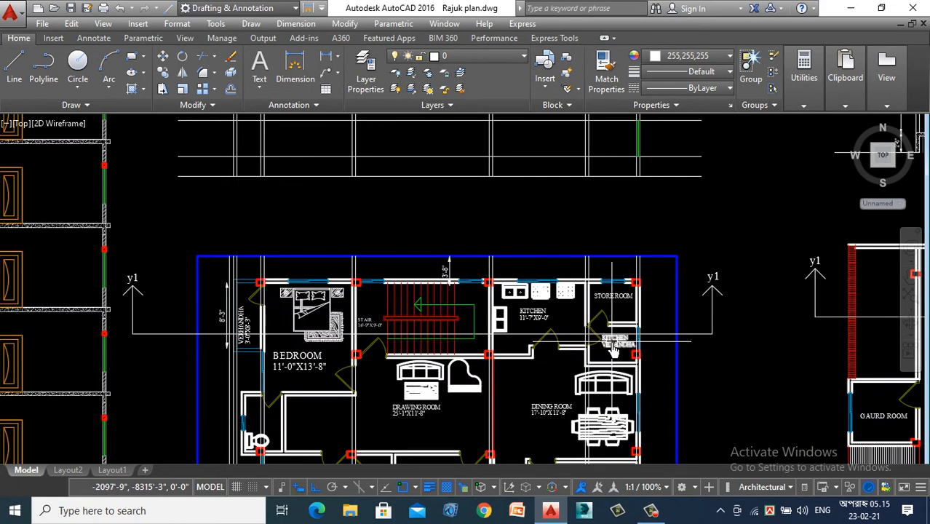
scroll(611, 356, "up", 2)
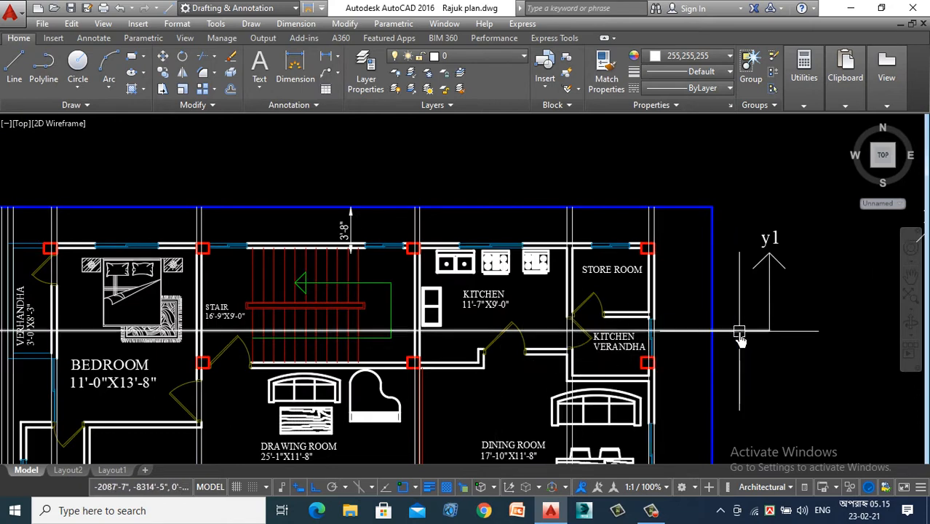
scroll(577, 316, "up", 3)
scroll(702, 301, "down", 2)
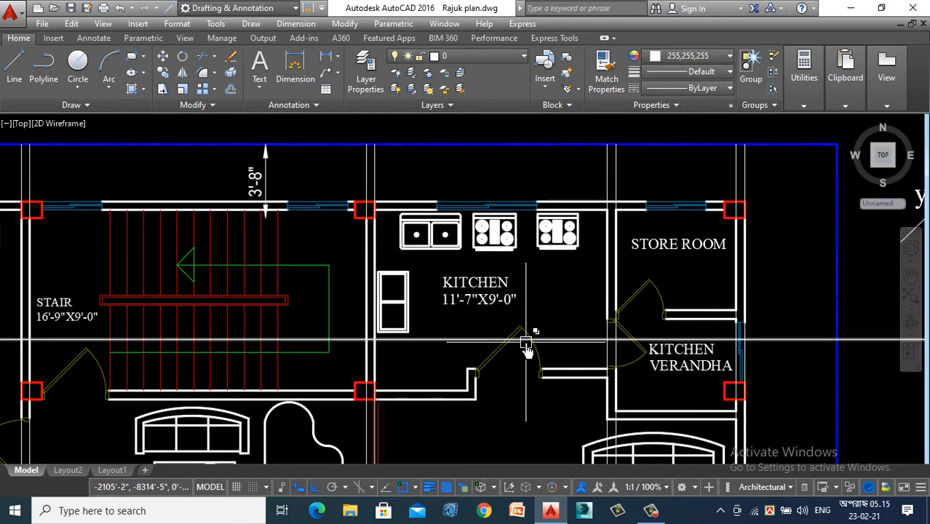
scroll(531, 345, "down", 2)
scroll(44, 343, "down", 1)
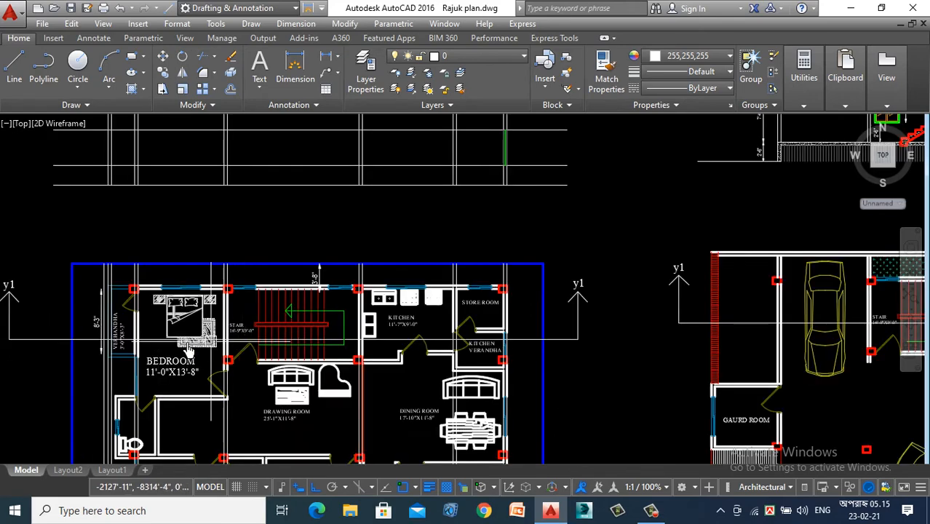
scroll(109, 349, "up", 3)
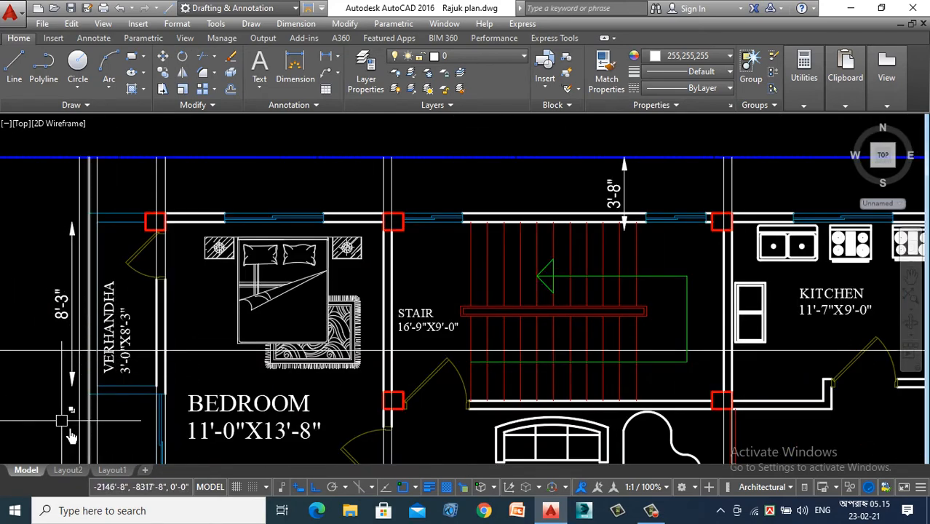
scroll(73, 388, "down", 5)
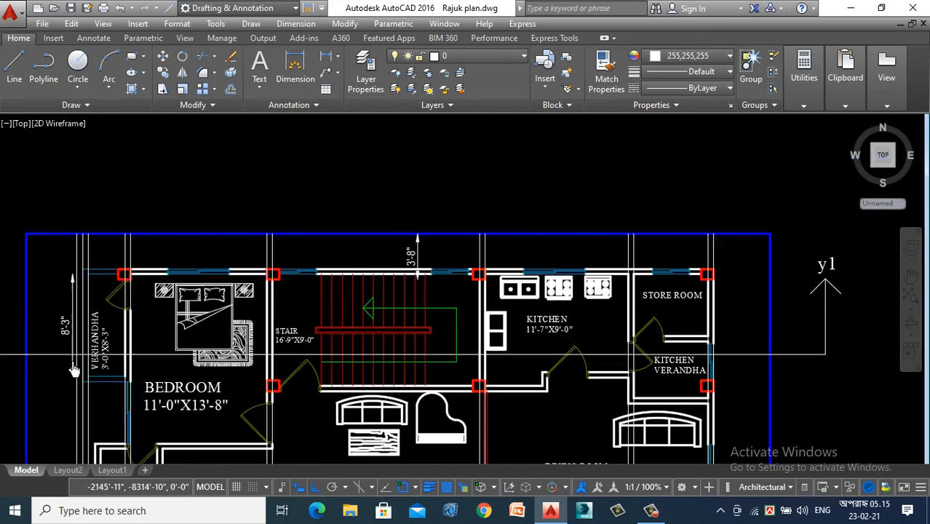
scroll(298, 357, "down", 2)
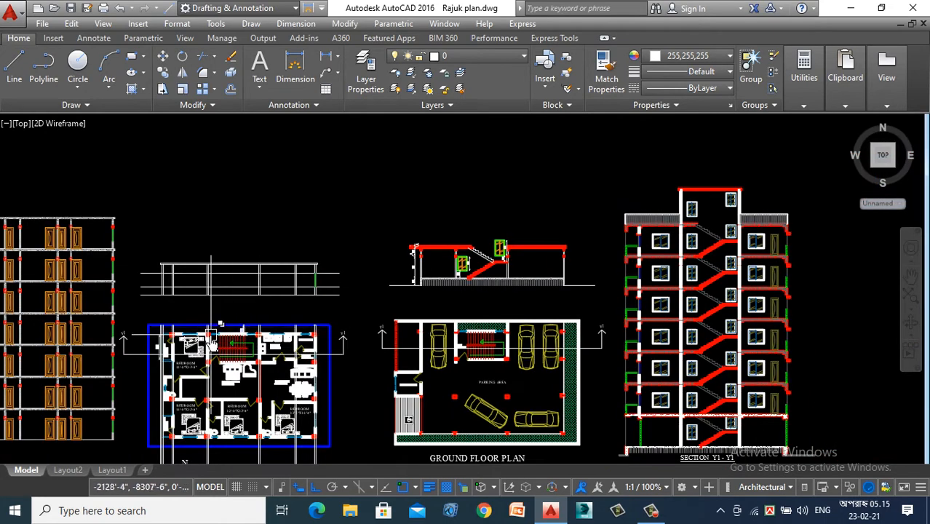
scroll(165, 320, "up", 2)
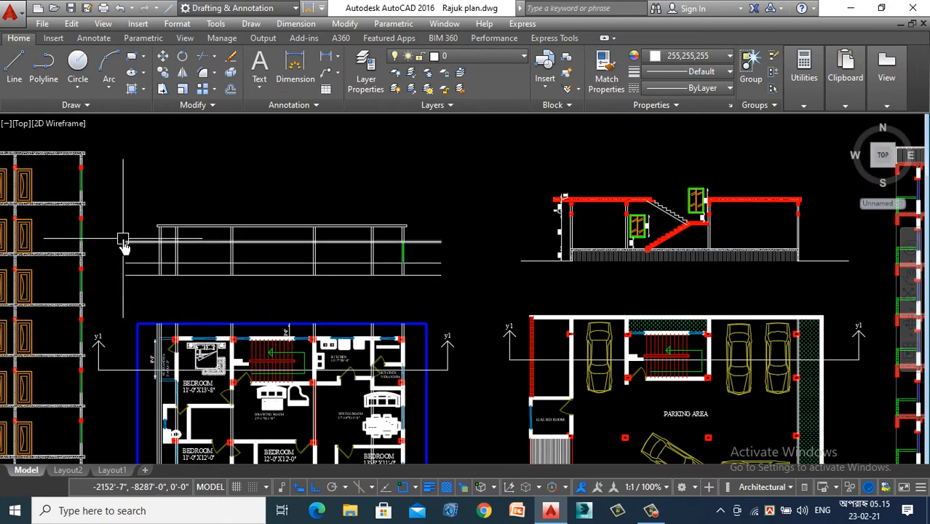
scroll(123, 247, "up", 4)
scroll(204, 251, "down", 2)
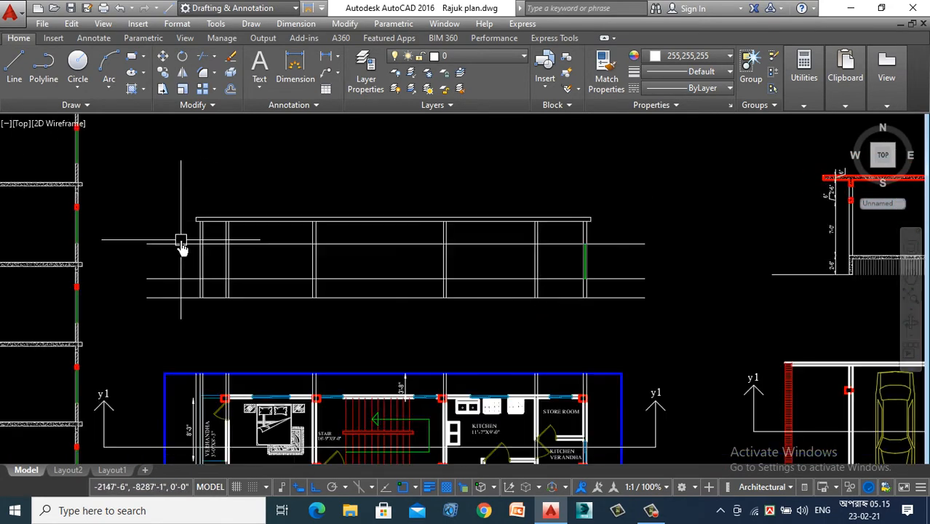
- Delete the long horizontal guide line at window head level across the section
scroll(138, 235, "up", 2)
left_click(191, 220)
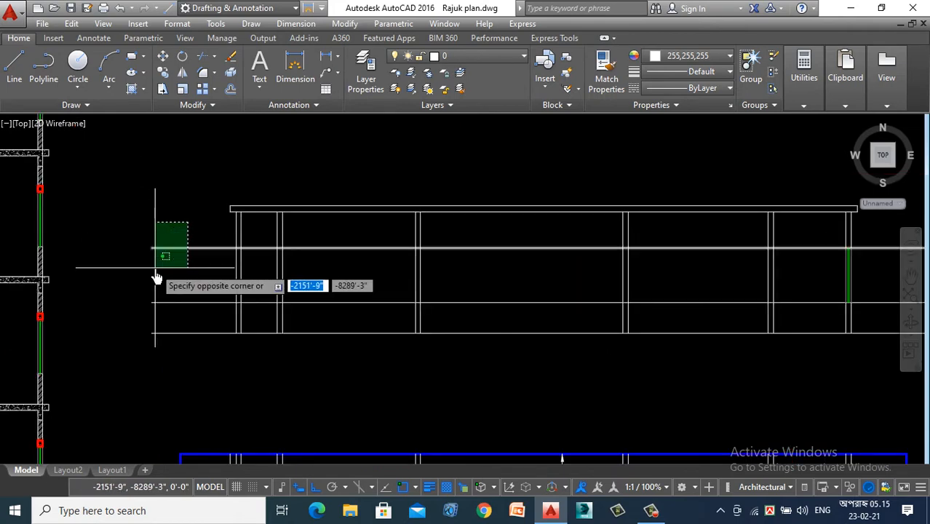
left_click(155, 265)
key("Delete")
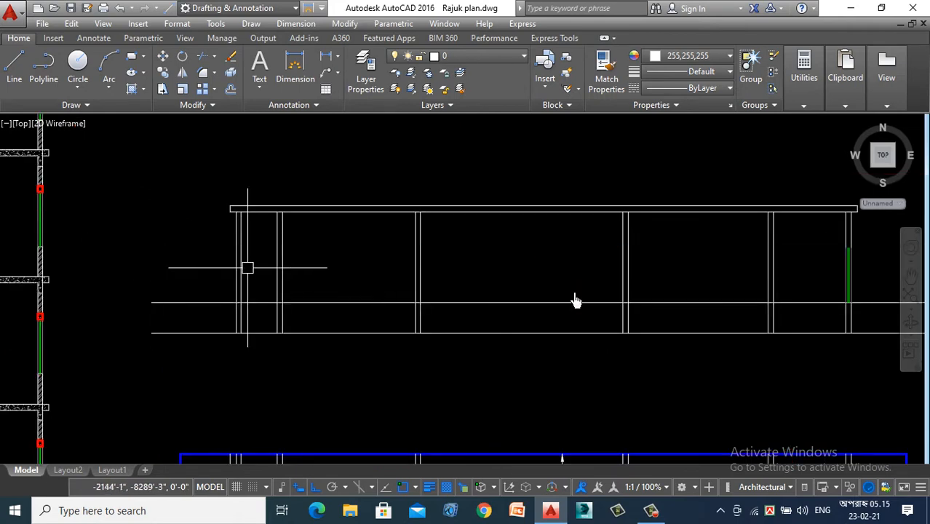
- Draw a short horizontal line across the wall thickness at the head of the kitchen verandah window
scroll(895, 287, "up", 4)
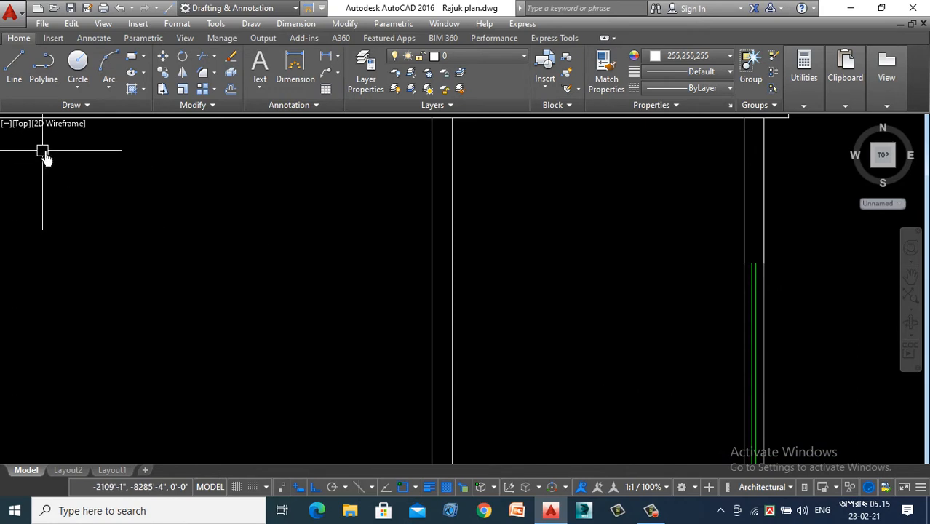
left_click(14, 73)
scroll(793, 265, "up", 3)
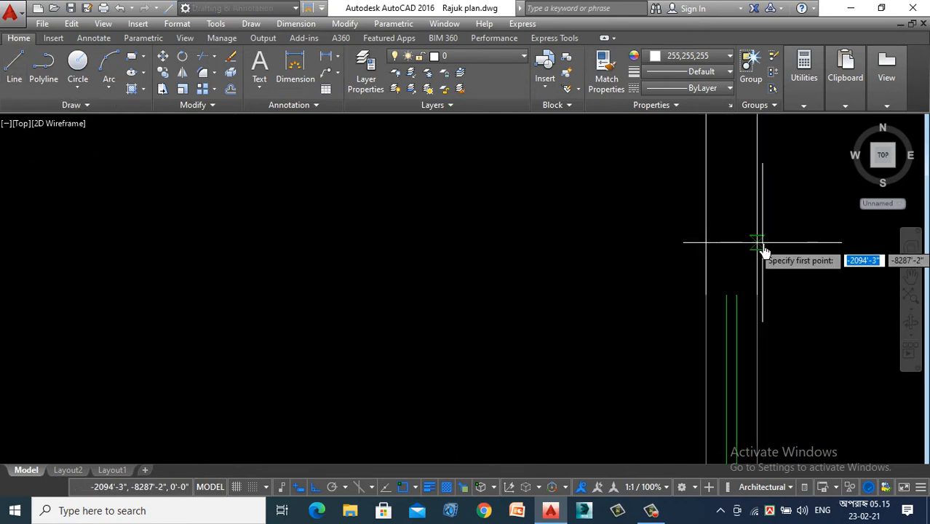
left_click(757, 295)
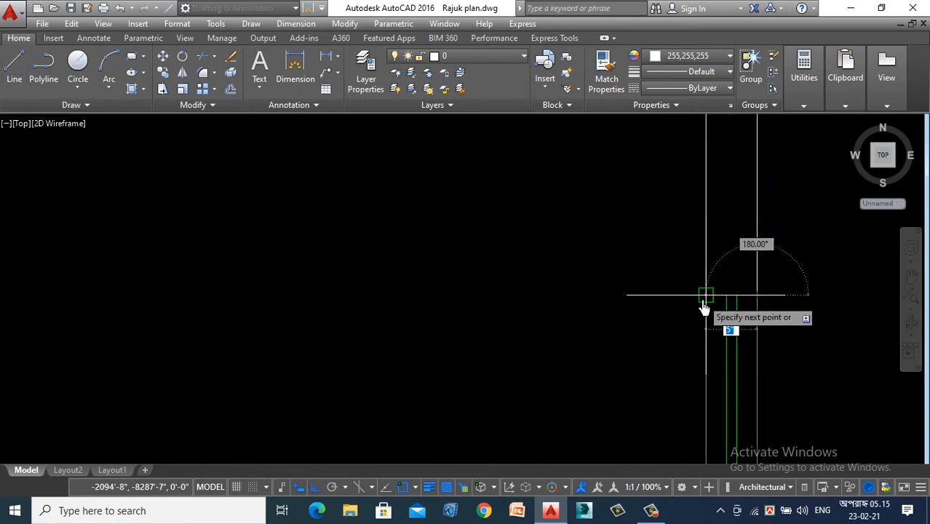
left_click(706, 295)
key("Escape")
- Delete the long horizontal guide line at window sill level across the section
scroll(614, 253, "down", 5)
left_click(781, 322)
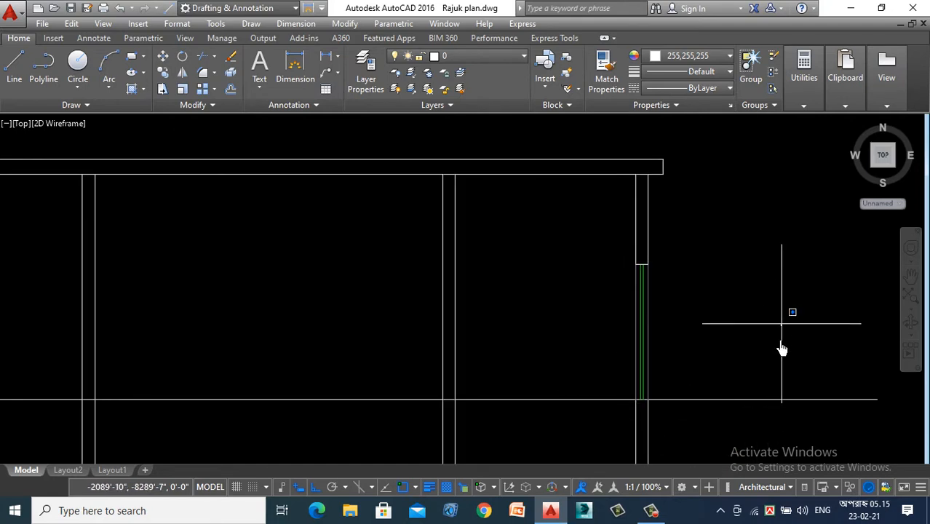
left_click(733, 430)
key("Delete")
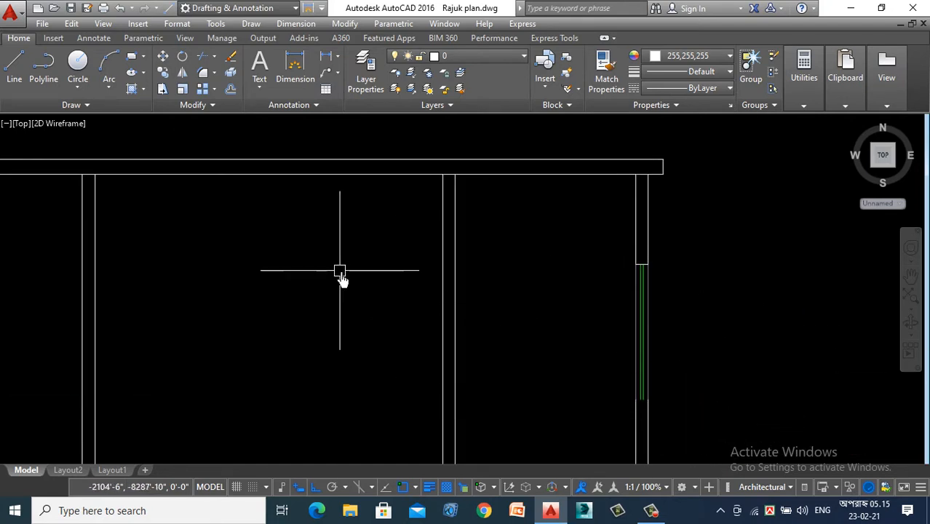
- Draw a short horizontal line across the wall thickness at the sill of the kitchen verandah window
left_click(13, 80)
scroll(478, 401, "up", 3)
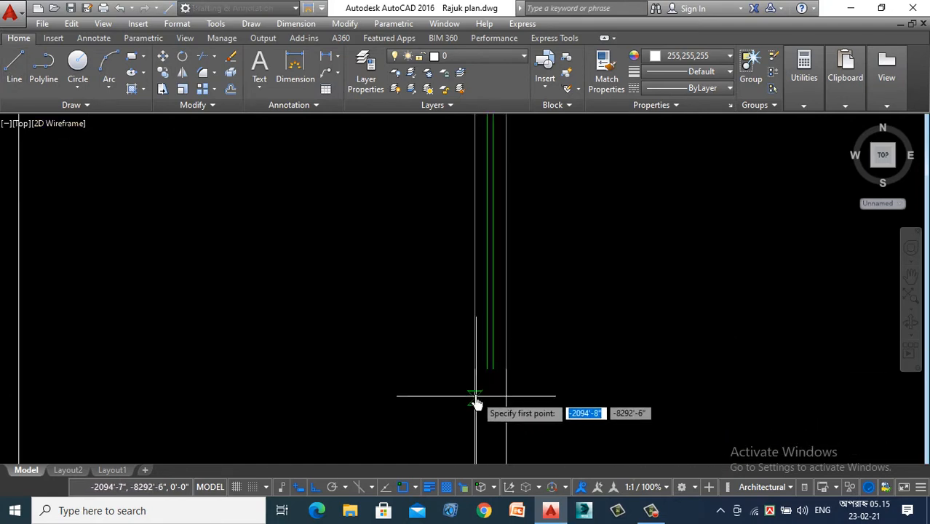
left_click(506, 369)
key("Escape")
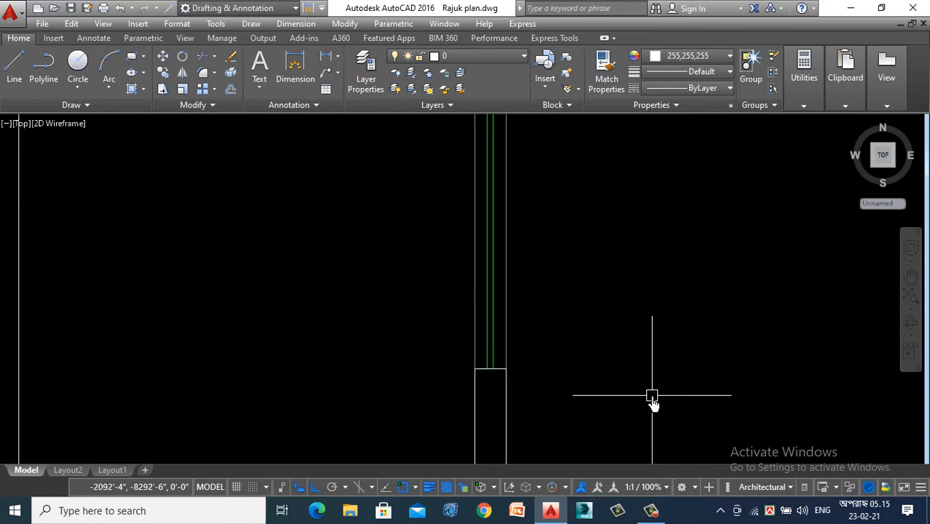
- Match the properties of the green glass line onto the window's sill and head lines
type("ma")
key("Return")
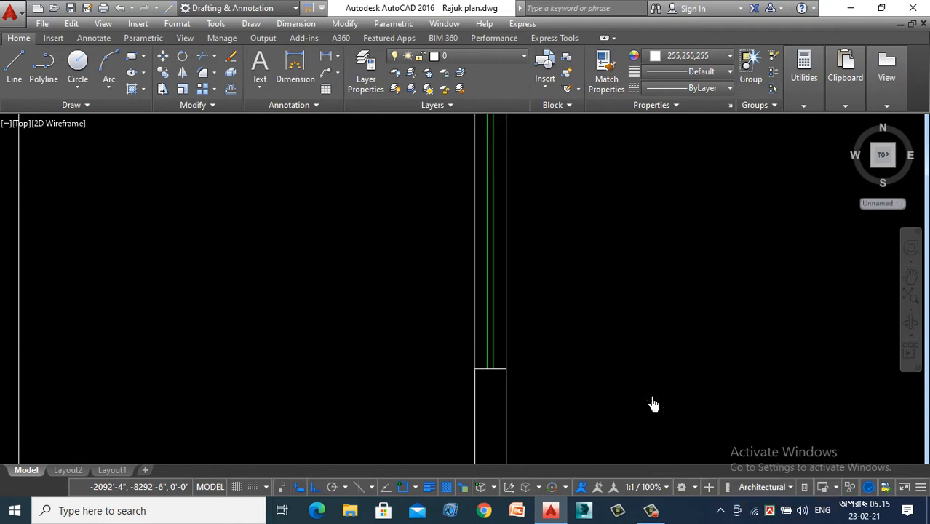
scroll(501, 312, "up", 2)
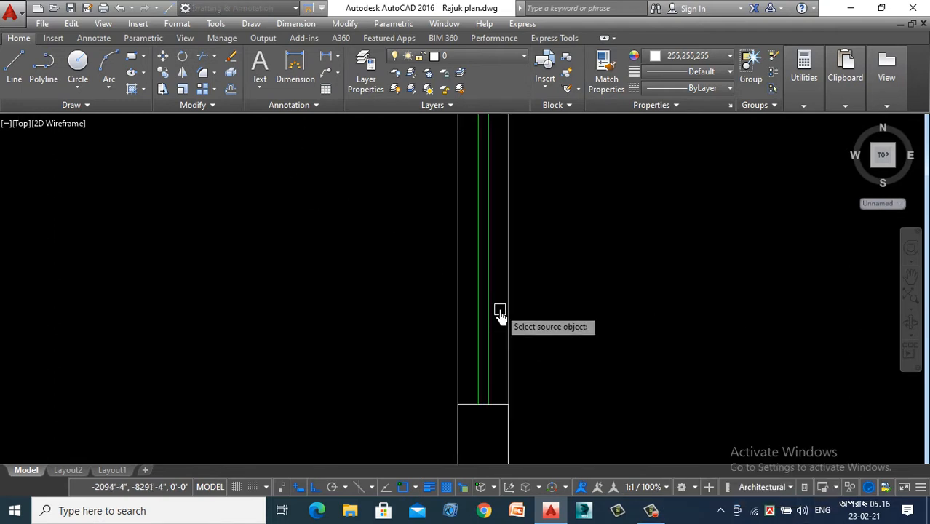
left_click(490, 299)
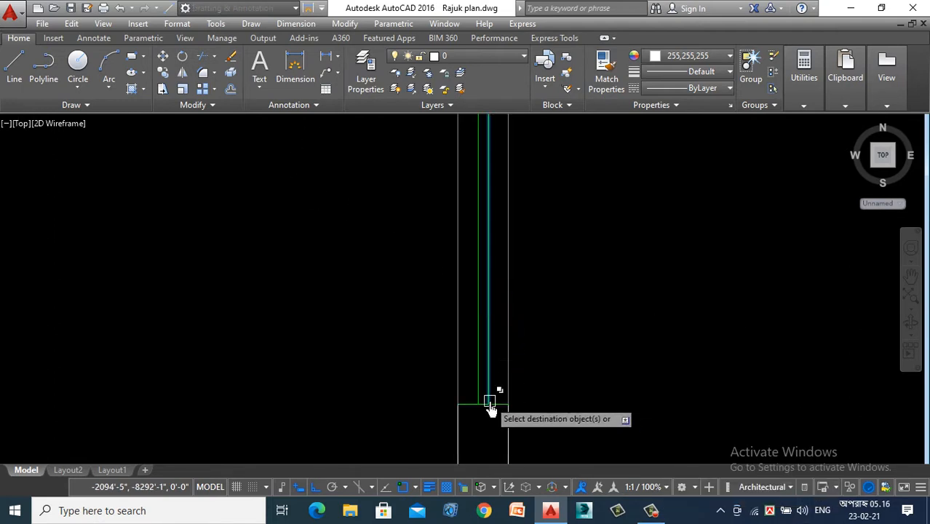
left_click(487, 421)
scroll(486, 419, "down", 2)
scroll(476, 198, "up", 2)
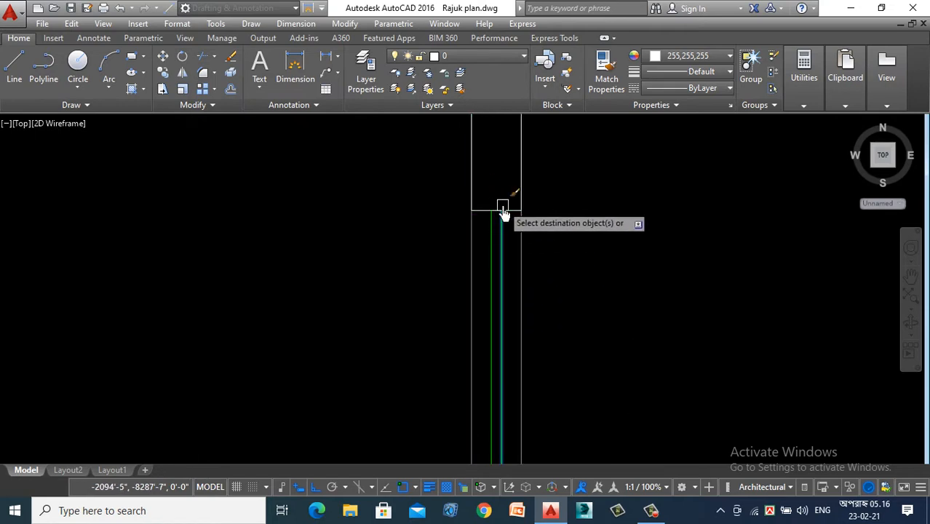
left_click(502, 212)
scroll(492, 142, "down", 1)
scroll(587, 217, "down", 2)
scroll(588, 343, "up", 2)
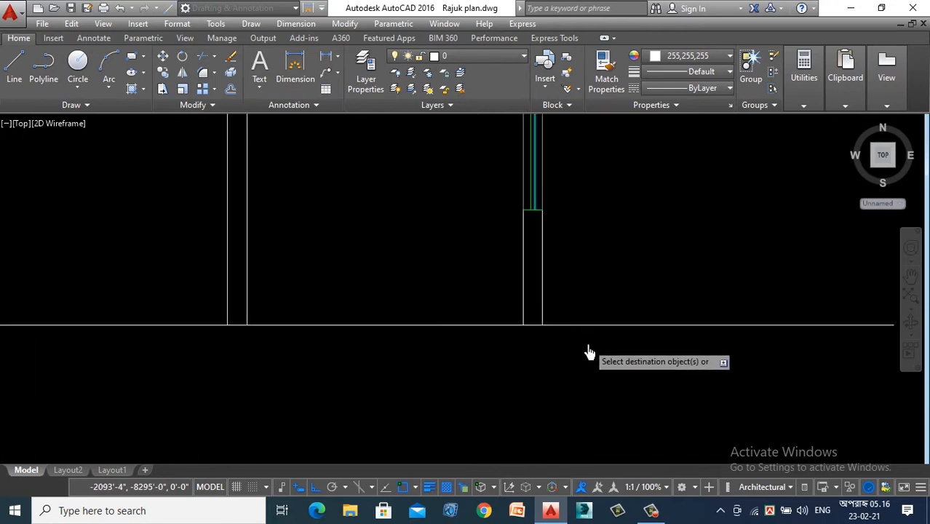
scroll(566, 314, "down", 2)
key("Escape")
- Examine the bedroom verandah on the first floor plan and the matching verandah detail in the finished Section Y1-Y1
scroll(581, 354, "down", 2)
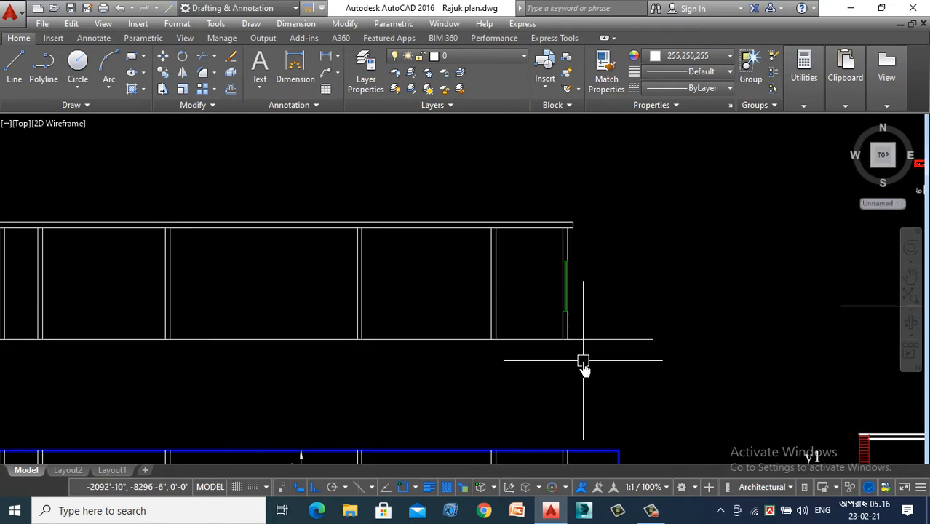
scroll(552, 282, "up", 1)
scroll(630, 283, "down", 2)
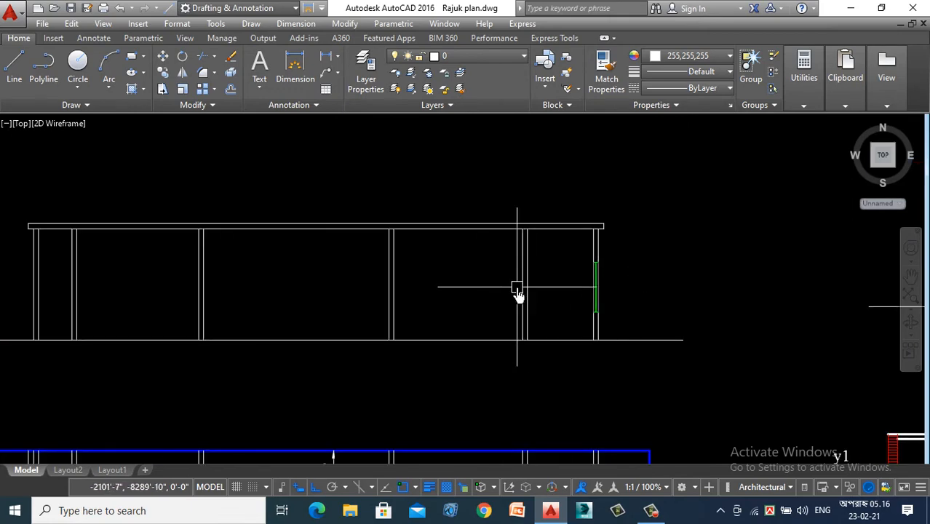
scroll(561, 314, "down", 2)
scroll(289, 328, "up", 2)
scroll(264, 302, "down", 2)
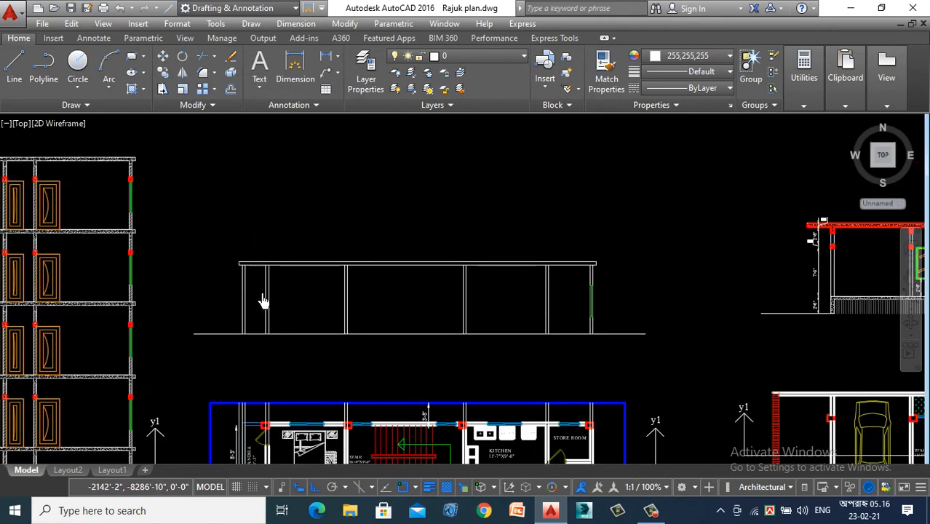
scroll(301, 342, "down", 3)
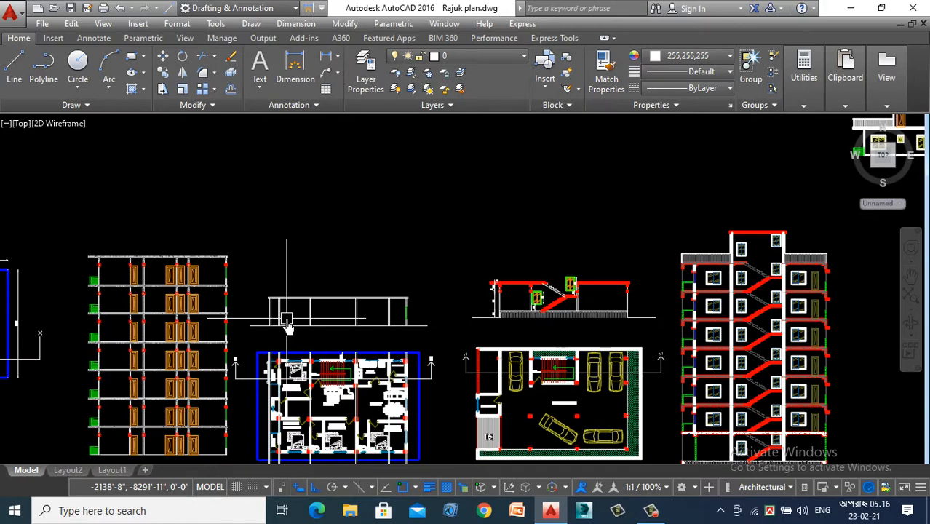
scroll(288, 327, "down", 2)
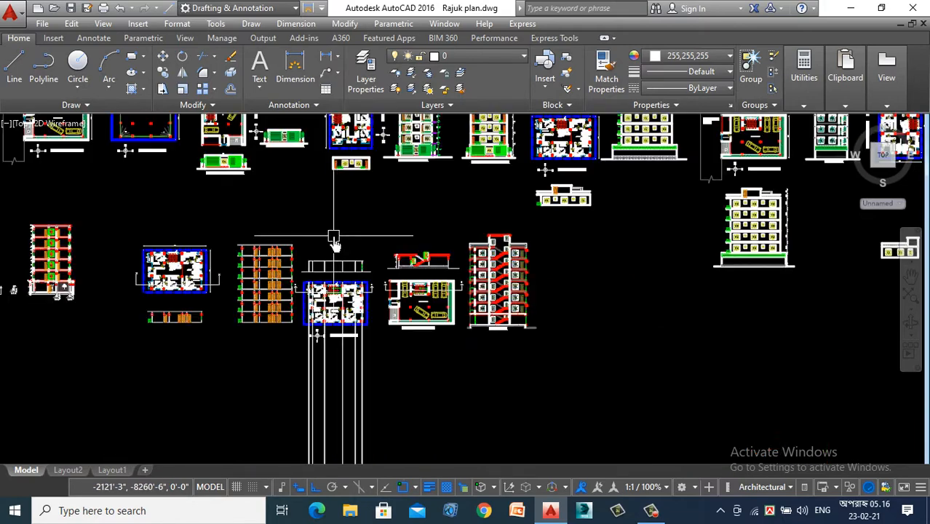
scroll(277, 266, "up", 6)
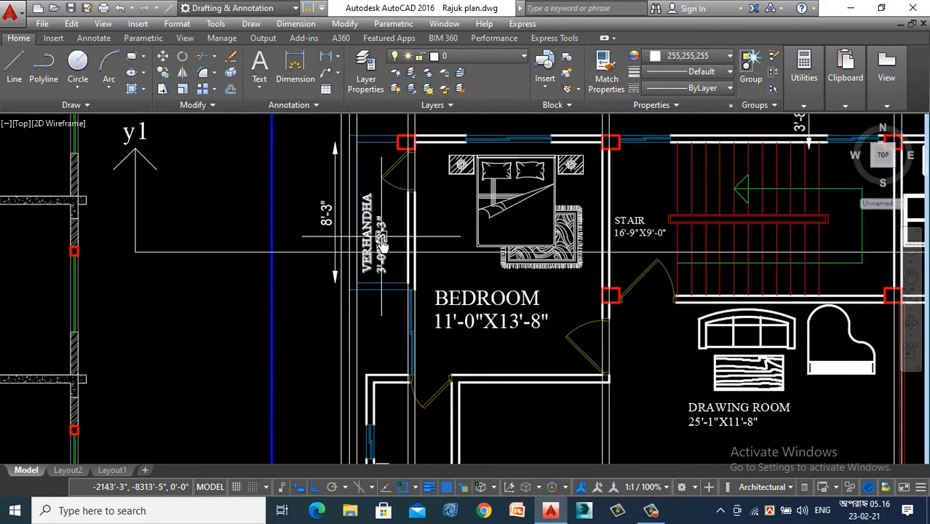
scroll(388, 343, "down", 5)
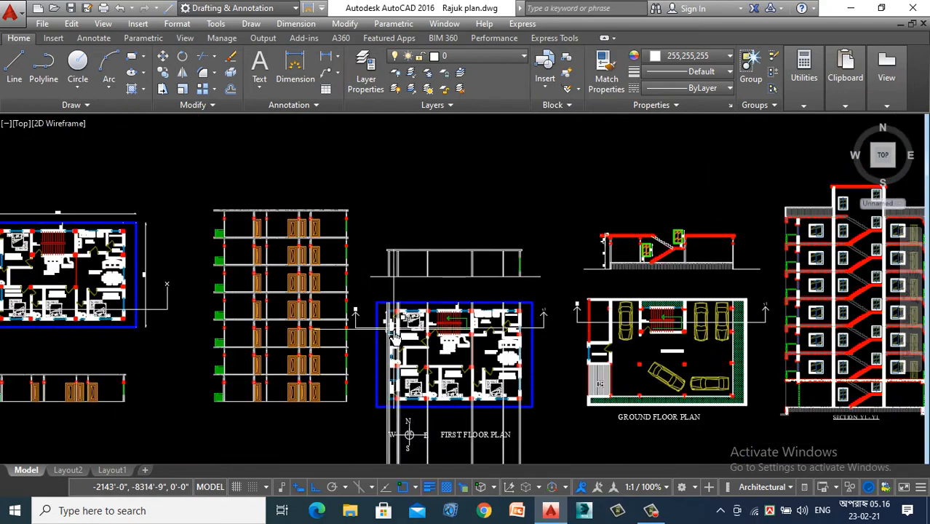
scroll(399, 310, "up", 4)
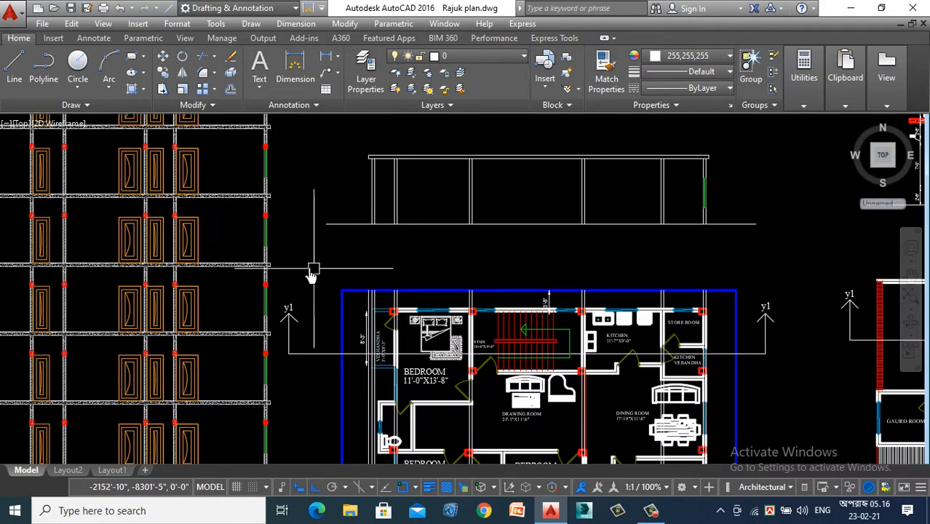
scroll(313, 273, "down", 5)
scroll(477, 286, "up", 7)
scroll(477, 286, "down", 2)
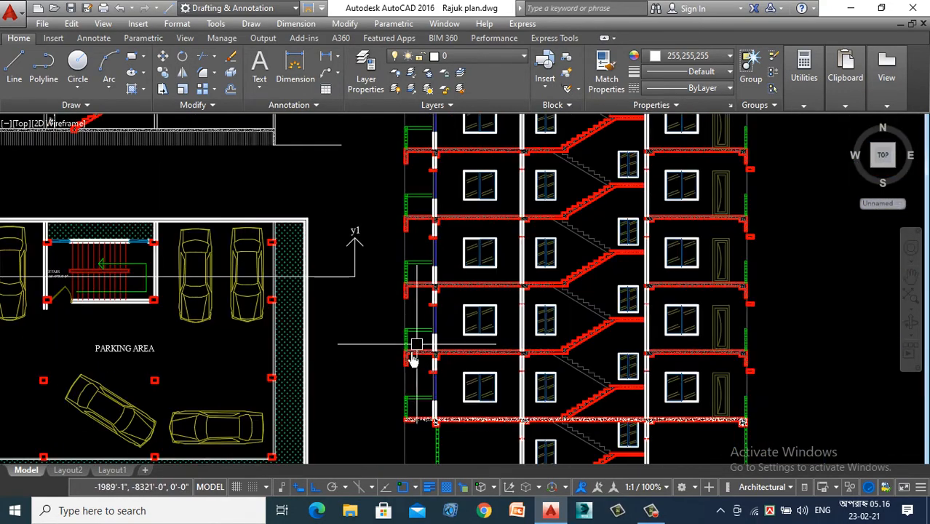
scroll(419, 348, "up", 4)
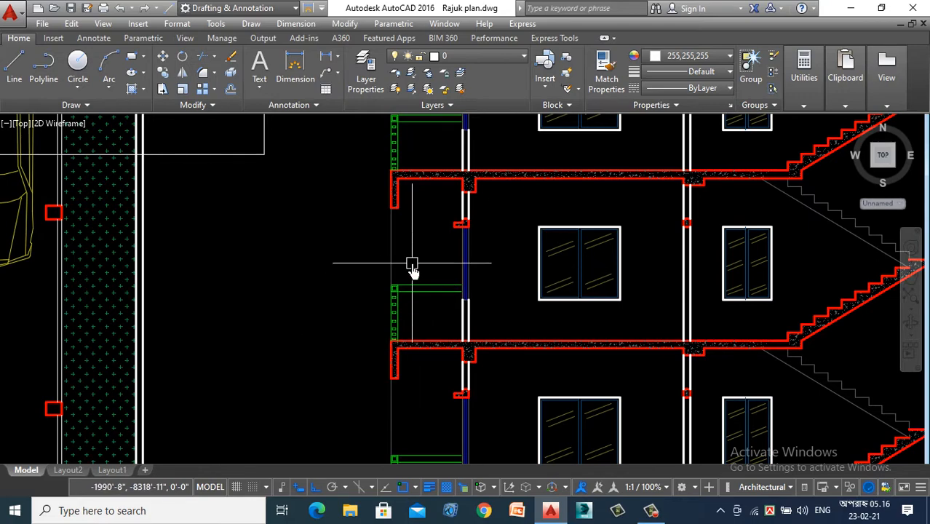
- Offset the base line of the section above the first floor plan 3' upward for the verandah railing
scroll(468, 281, "down", 6)
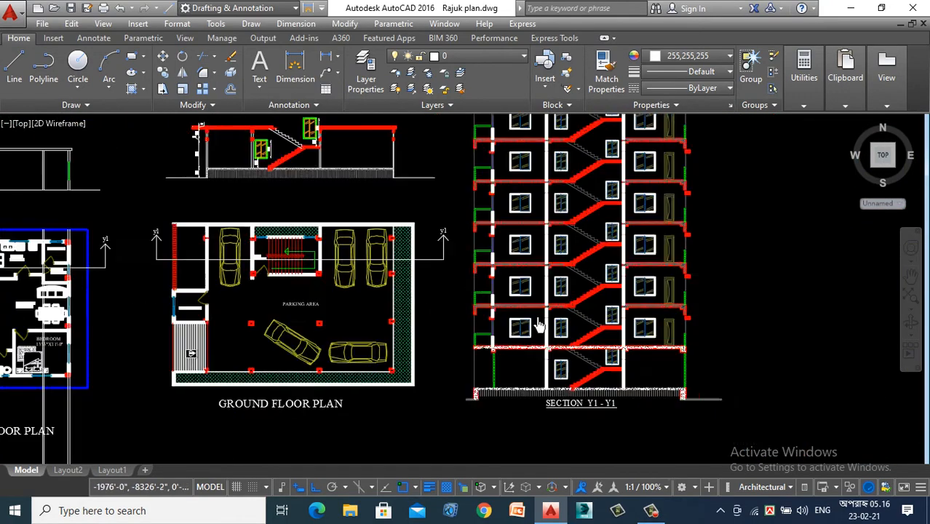
scroll(96, 216, "up", 2)
scroll(146, 203, "up", 1)
scroll(145, 204, "down", 3)
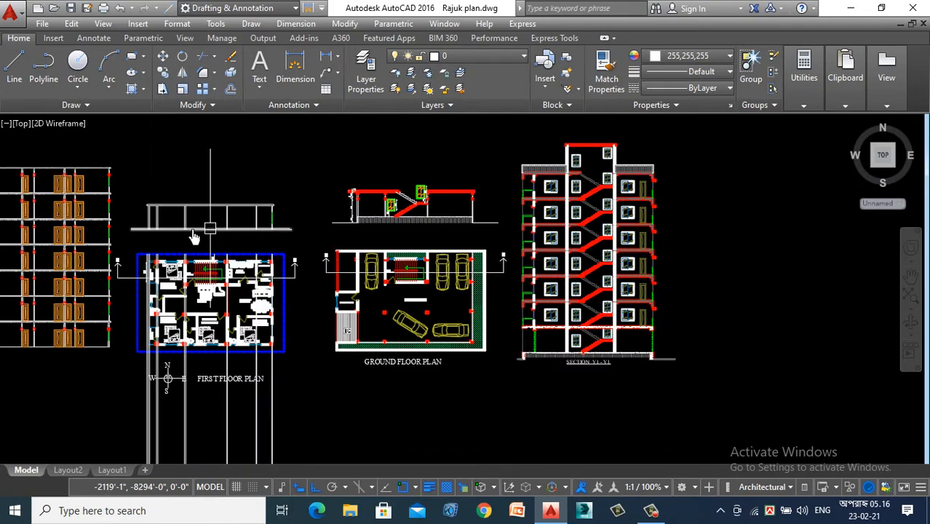
scroll(142, 208, "down", 3)
scroll(148, 230, "up", 7)
scroll(141, 213, "down", 2)
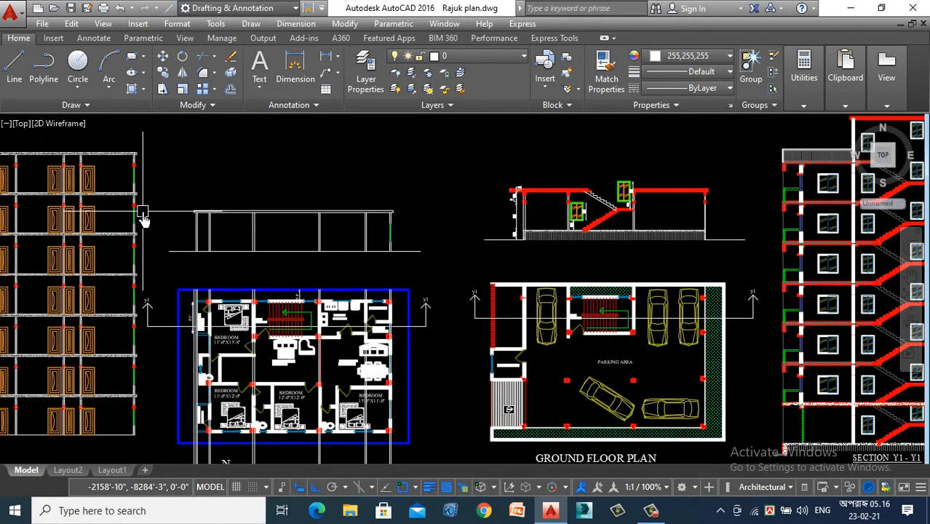
scroll(193, 257, "up", 8)
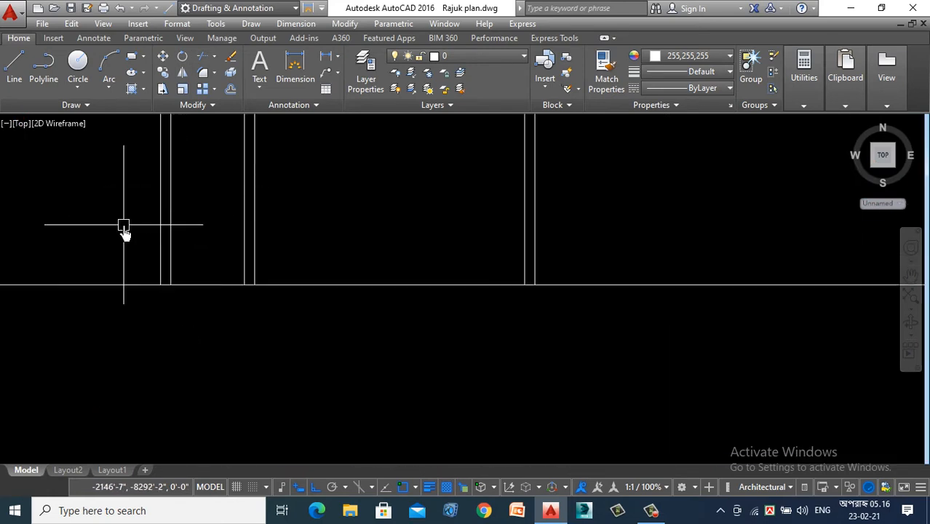
key("Return")
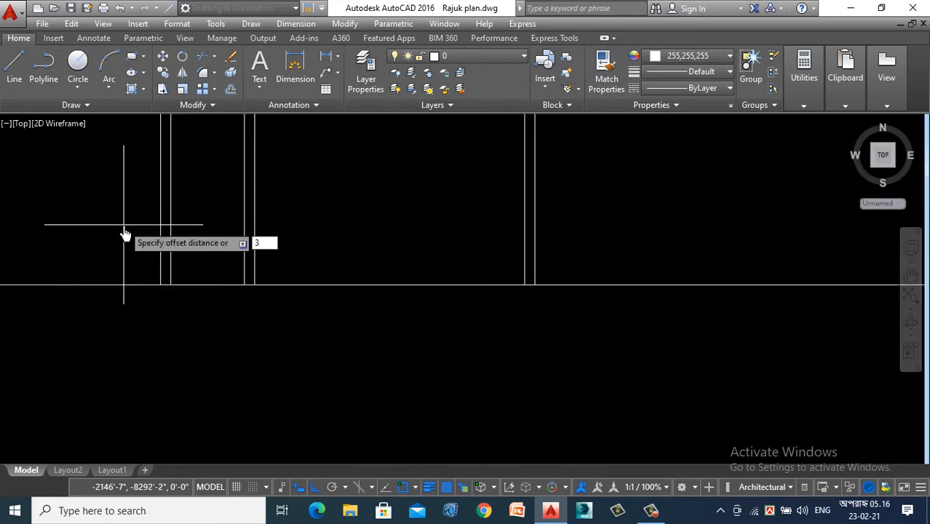
type("3'")
key("Return")
left_click(216, 283)
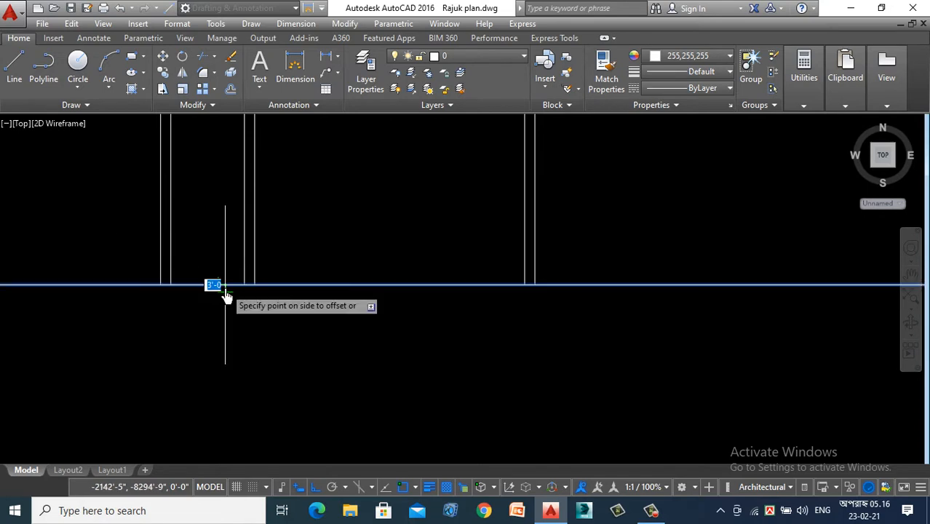
left_click(208, 185)
scroll(213, 294, "down", 3)
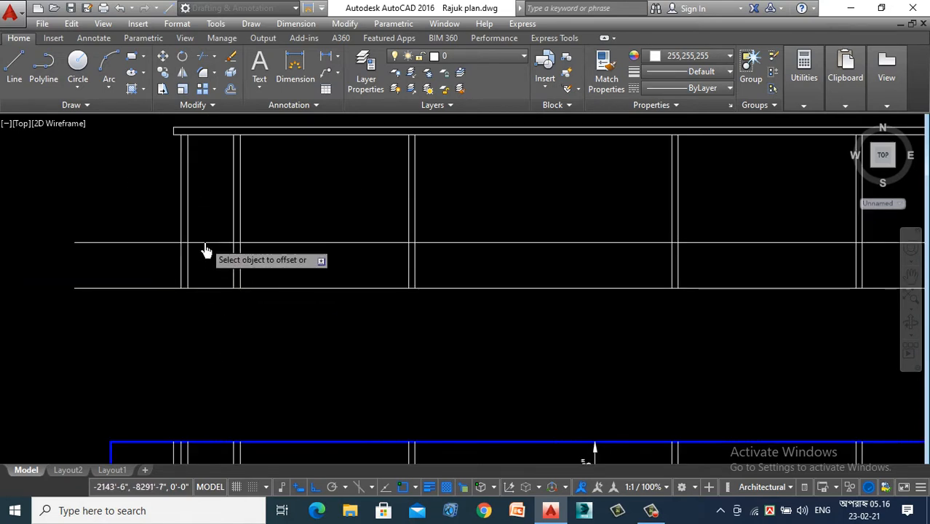
- Offset the railing height line 5" upward to form the top rail of the verandah
key("Return")
key("Return")
left_click(205, 244)
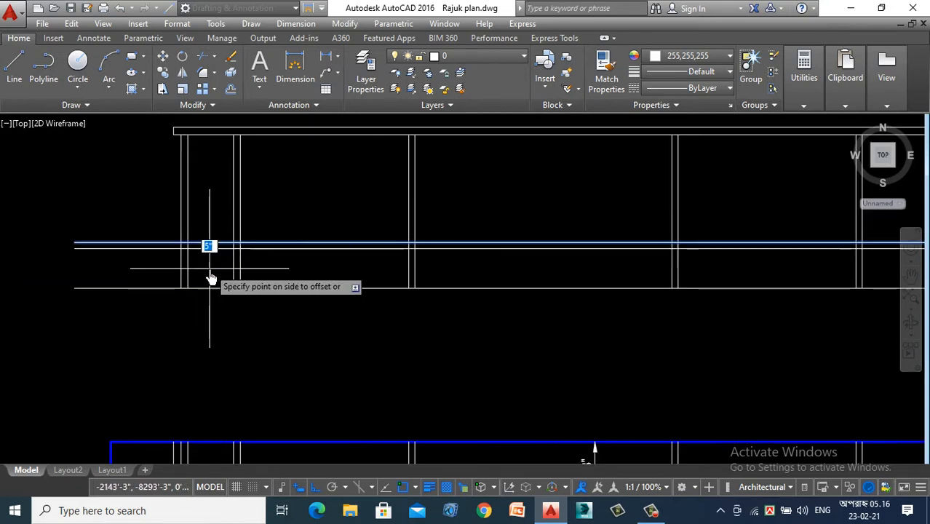
left_click(214, 231)
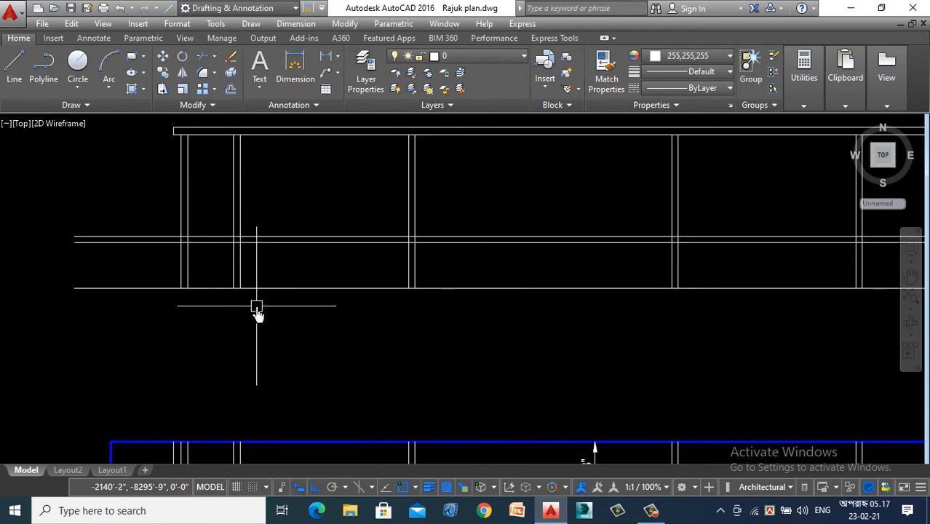
- Trim the rail lines outside the verandah and across the bedroom, and the verandah's outer wall lines above the rail
type("tr")
key("Return")
key("Return")
left_click(137, 184)
left_click(123, 262)
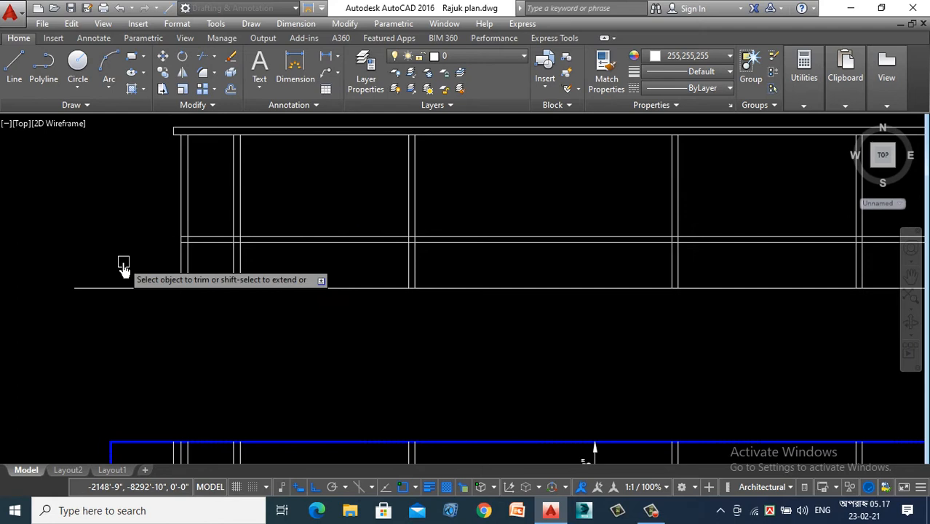
left_click(212, 165)
left_click(117, 198)
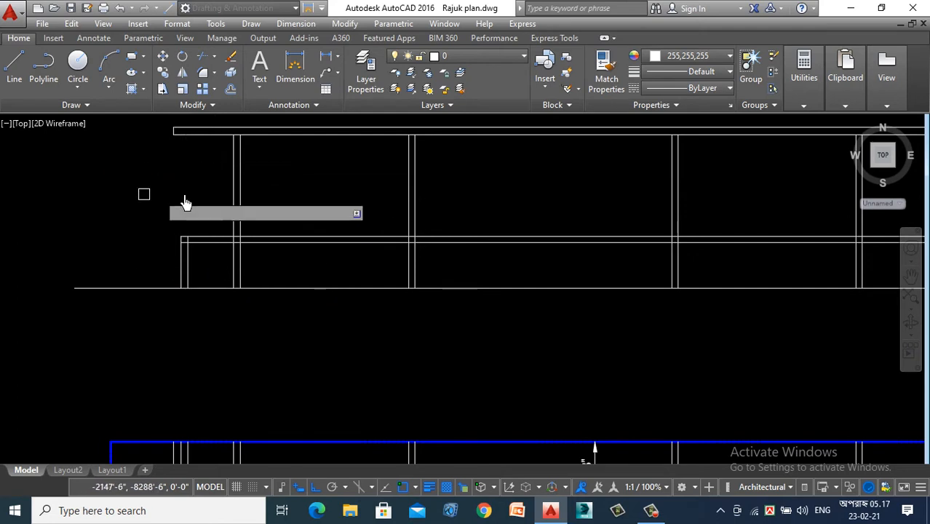
left_click(339, 202)
left_click(305, 259)
- Examine the verandah railing in the finished Section Y1-Y1 and compare it with the trimmed railing above the first floor plan
scroll(224, 246, "up", 4)
scroll(247, 213, "up", 6)
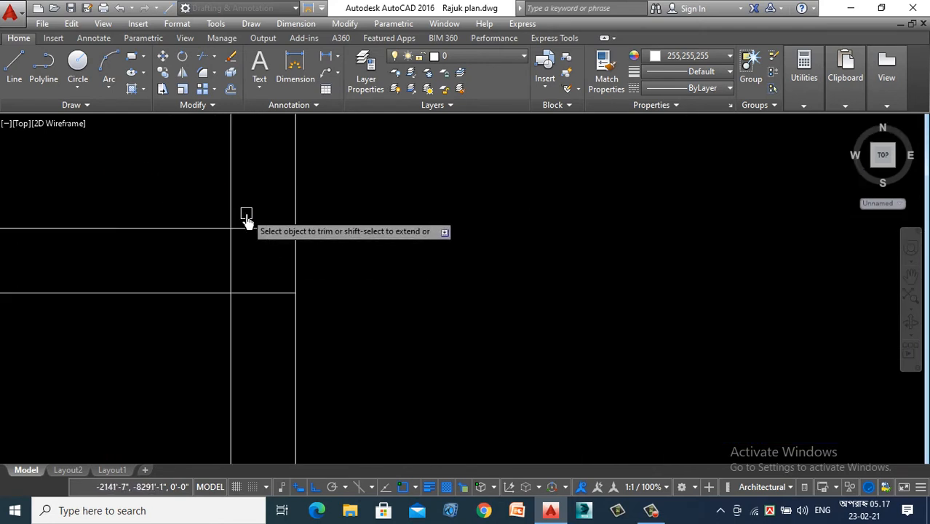
scroll(266, 284, "down", 5)
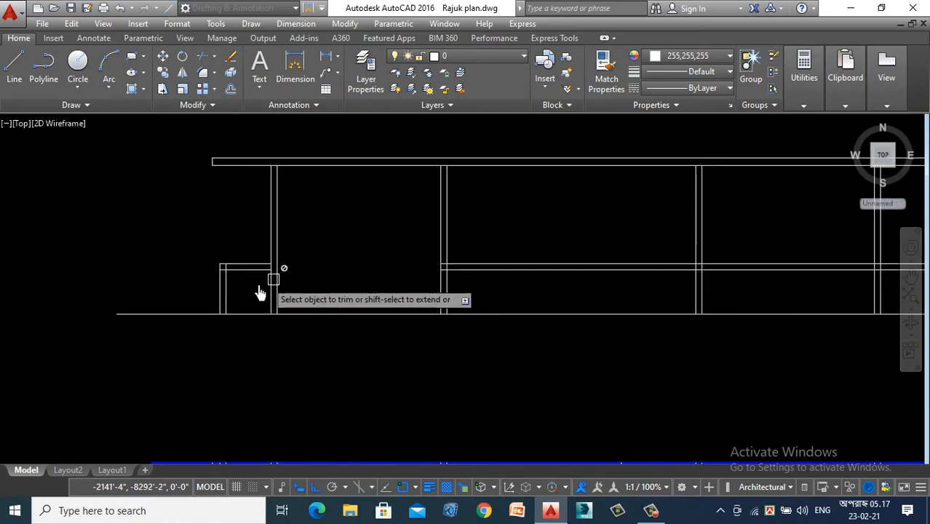
scroll(270, 294, "down", 5)
scroll(461, 281, "down", 5)
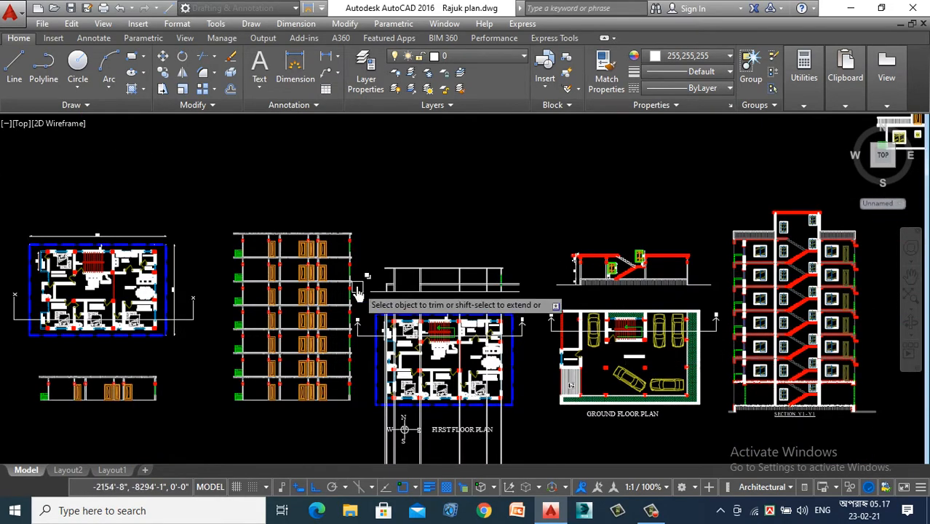
scroll(357, 291, "down", 2)
scroll(716, 328, "up", 5)
scroll(743, 370, "up", 4)
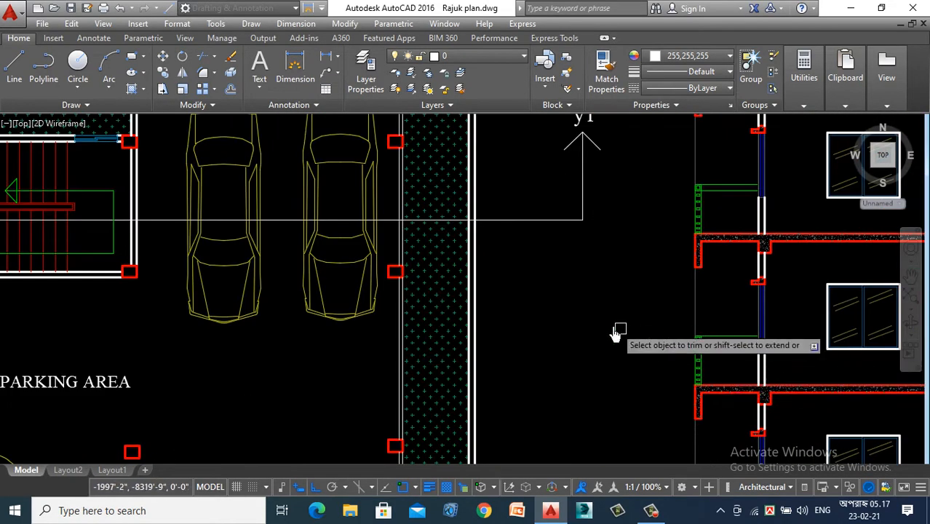
scroll(615, 333, "down", 5)
scroll(106, 200, "up", 5)
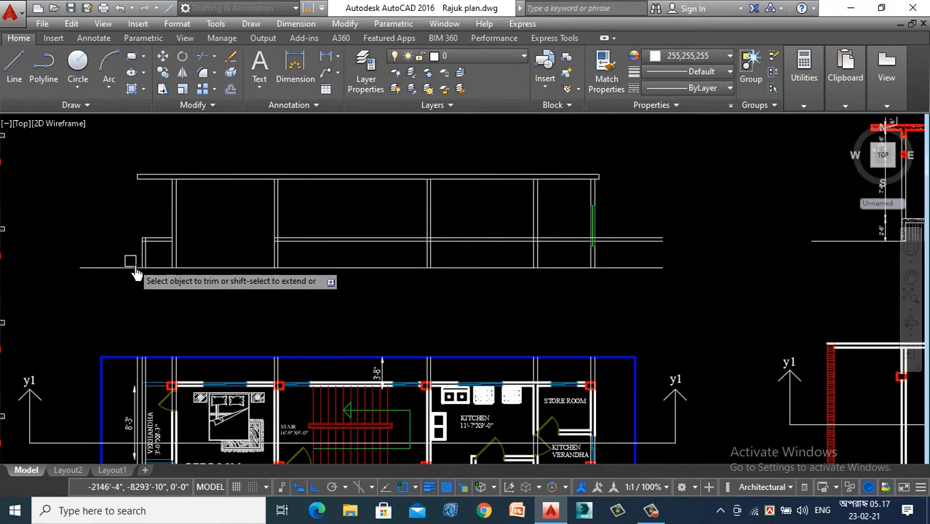
scroll(125, 217, "up", 6)
scroll(131, 212, "down", 2)
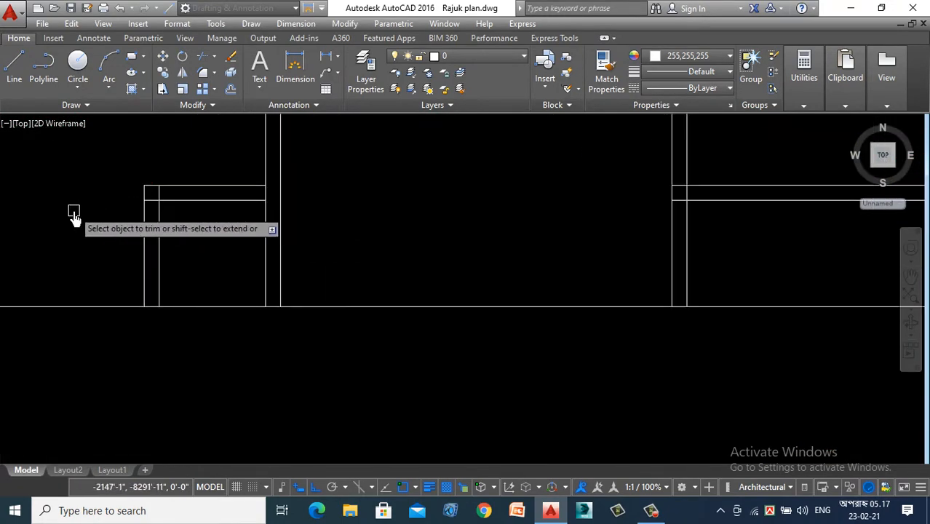
key("Escape")
- Draw a small rectangle between the two vertical lines of the verandah railing, just below the top rail
scroll(166, 204, "up", 6)
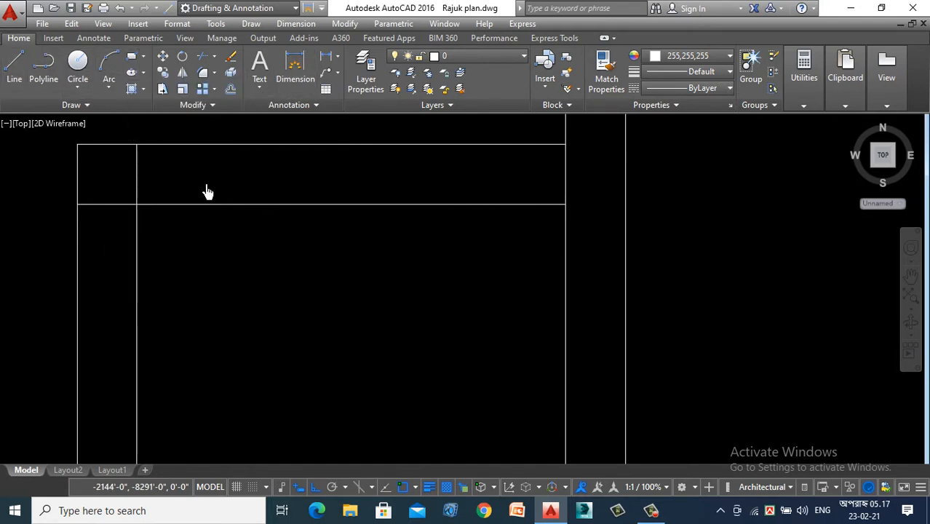
scroll(357, 414, "down", 1)
scroll(210, 291, "up", 1)
scroll(190, 304, "up", 1)
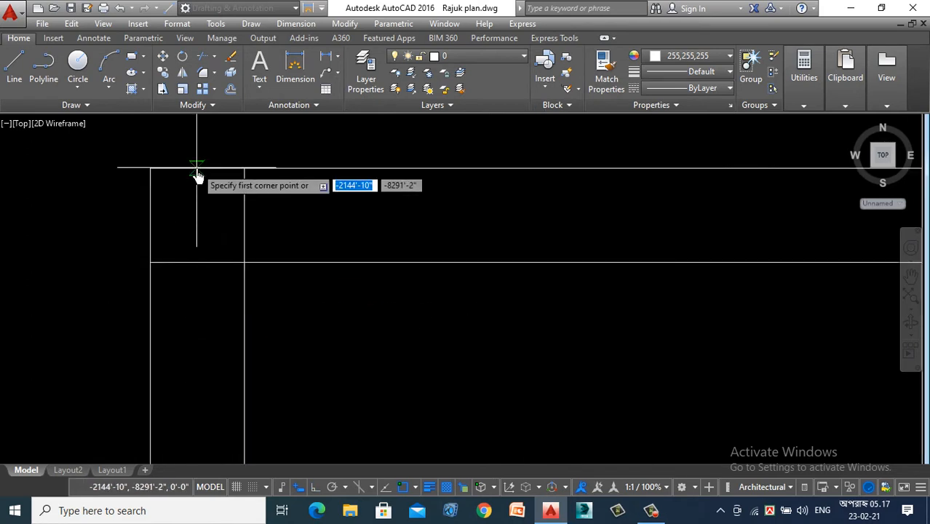
scroll(196, 169, "down", 2)
scroll(192, 256, "up", 2)
left_click(171, 150)
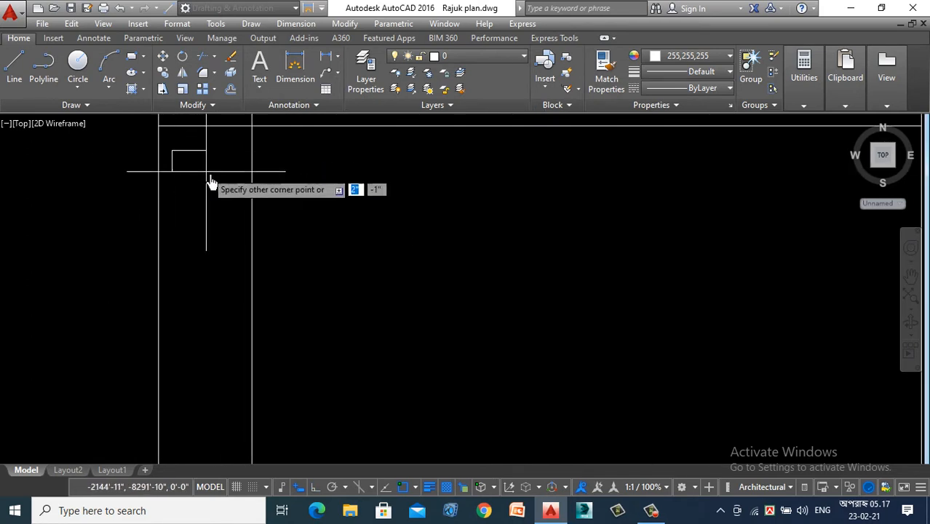
left_click(235, 198)
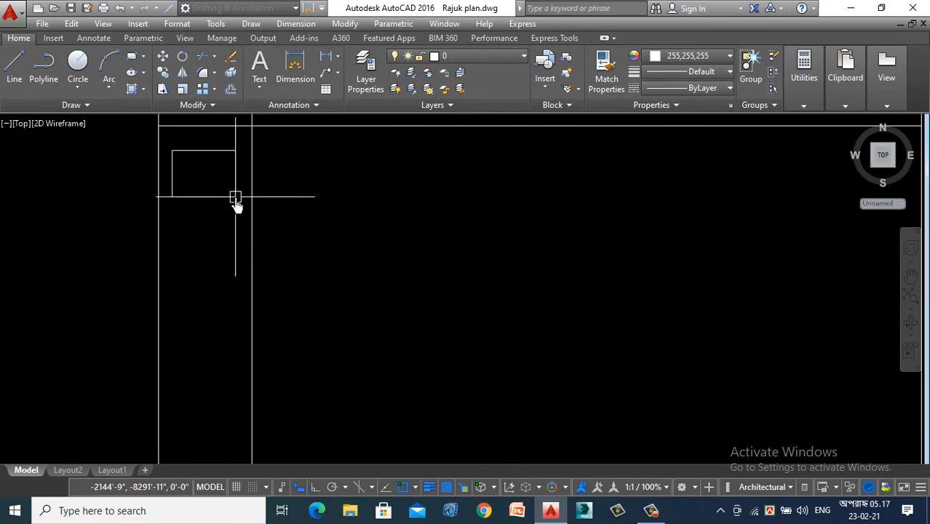
- Change the colour of the small railing rectangle to green
left_click(218, 175)
left_click(212, 241)
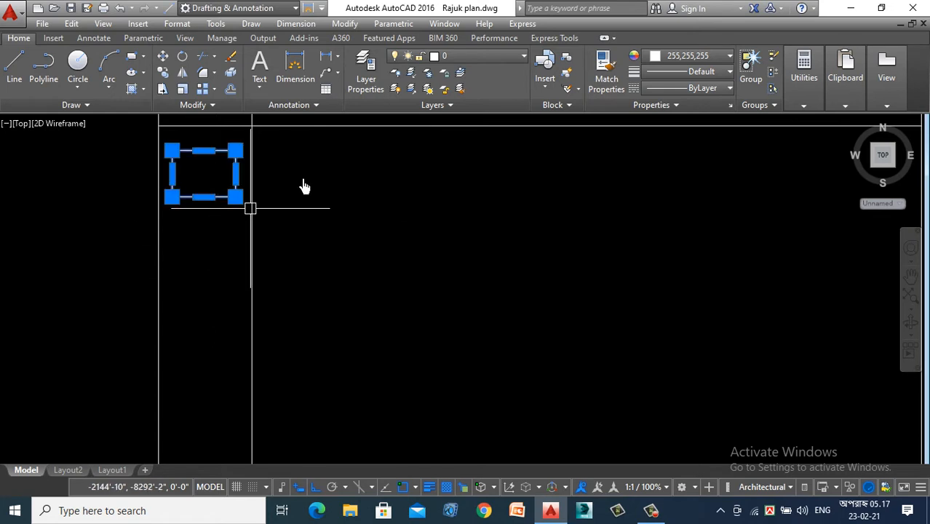
left_click(688, 61)
left_click(679, 193)
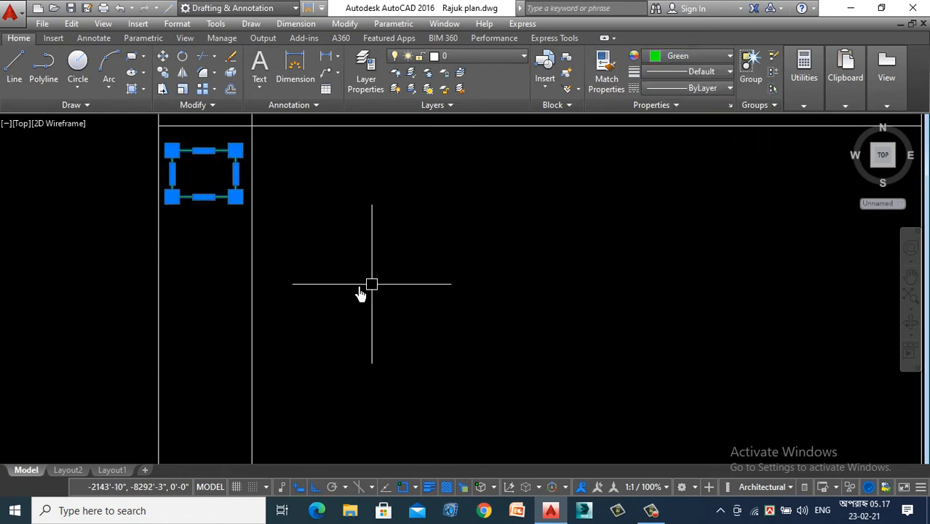
key("Escape")
- Try to copy the green rectangle to a lower position between the railing's vertical lines
scroll(210, 298, "up", 5)
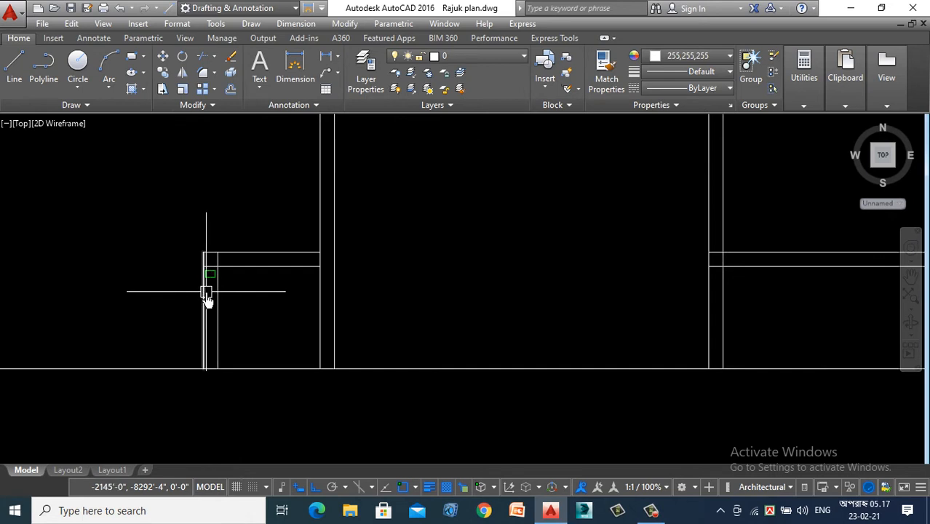
scroll(208, 284, "down", 5)
scroll(228, 207, "up", 3)
left_click(229, 211)
right_click(222, 273)
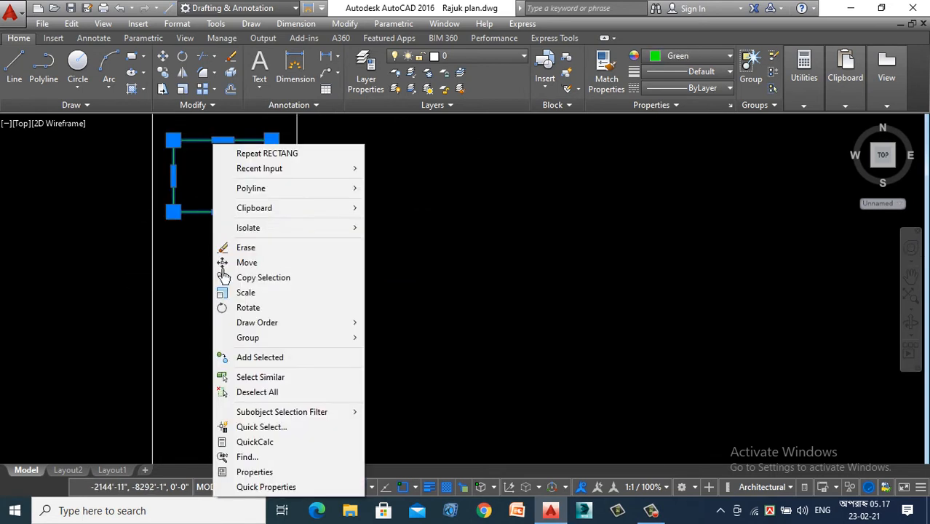
left_click(244, 279)
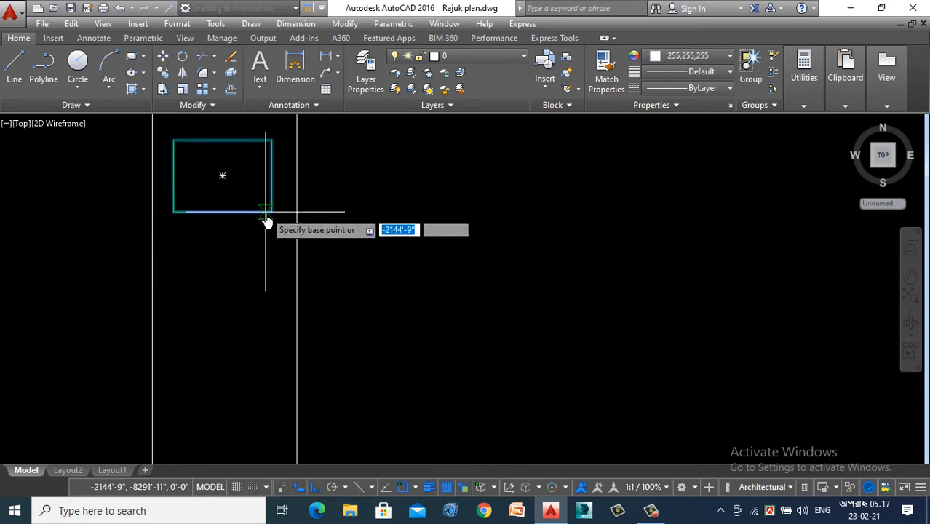
left_click(270, 214)
scroll(287, 130, "down", 2)
scroll(291, 264, "down", 3)
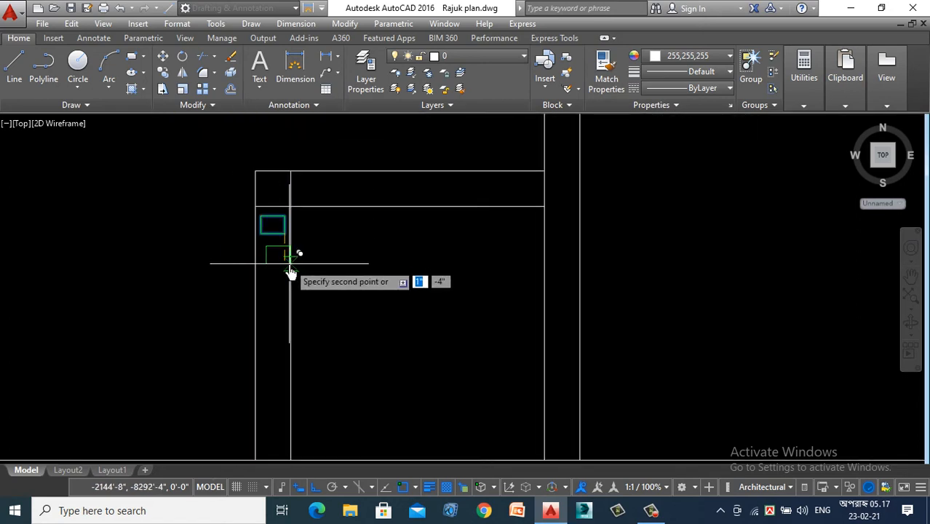
left_click(299, 286)
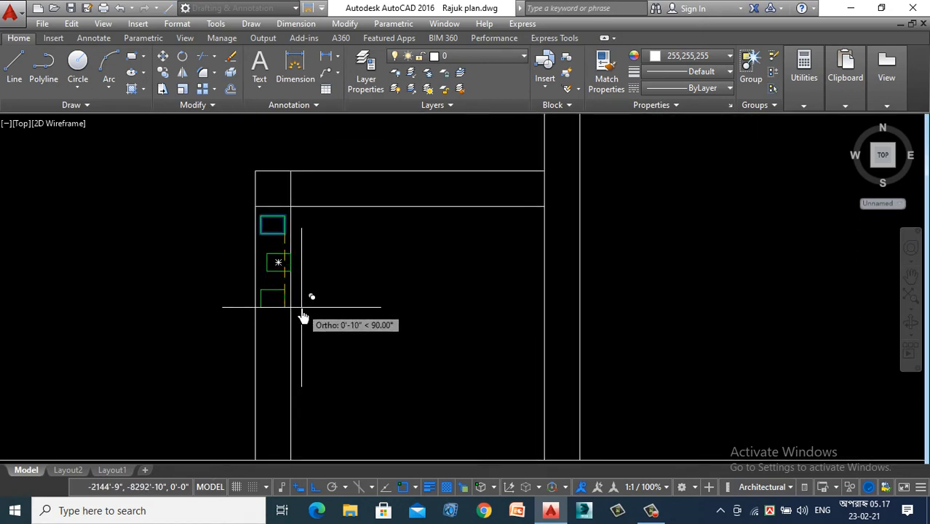
- Stop copying and undo the misplaced copy of the green rectangle
scroll(304, 317, "up", 5)
scroll(303, 317, "down", 4)
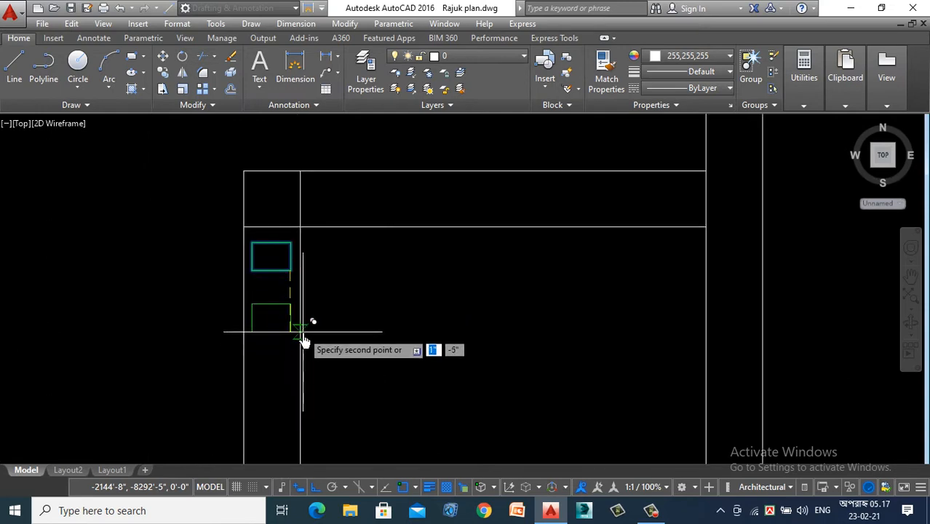
scroll(297, 284, "down", 2)
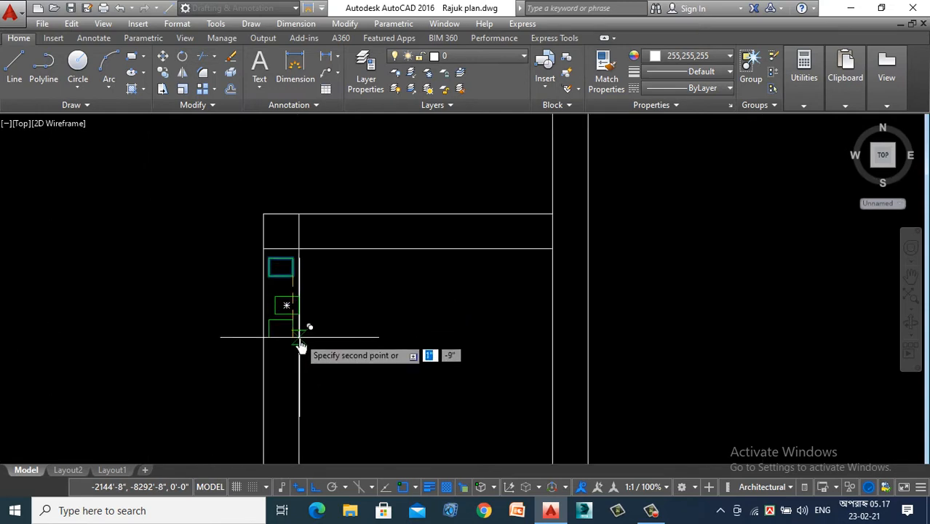
scroll(320, 340, "up", 3)
key("Escape")
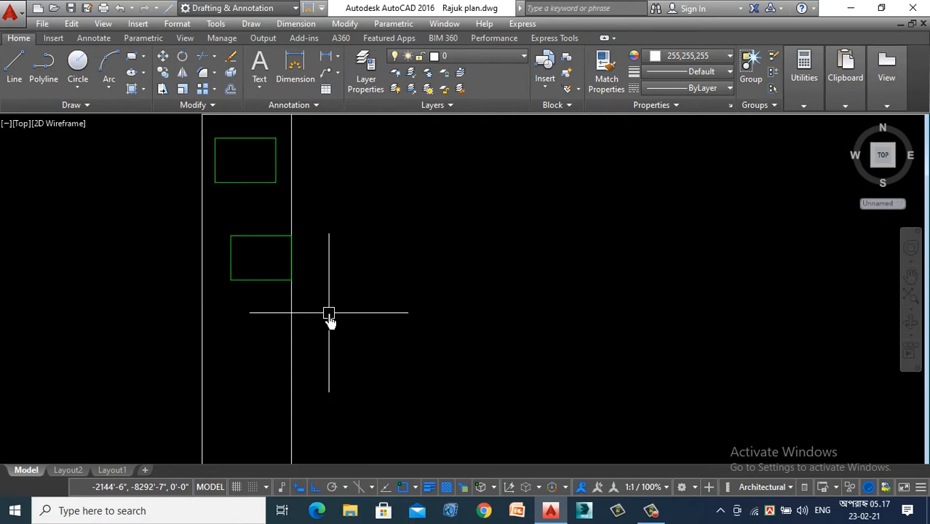
key("ctrl+z")
- Move the green rectangle about 4" straight down between the railing's vertical lines
left_click(254, 210)
right_click(238, 266)
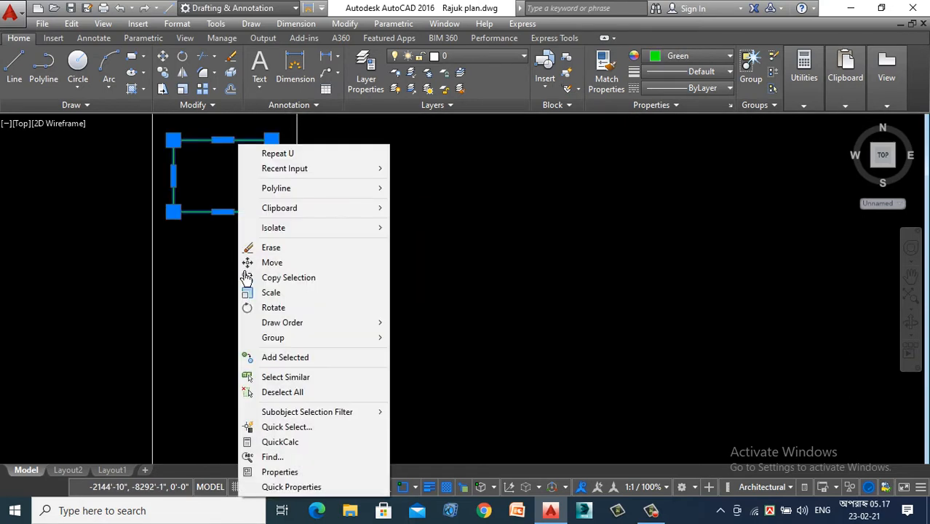
left_click(287, 265)
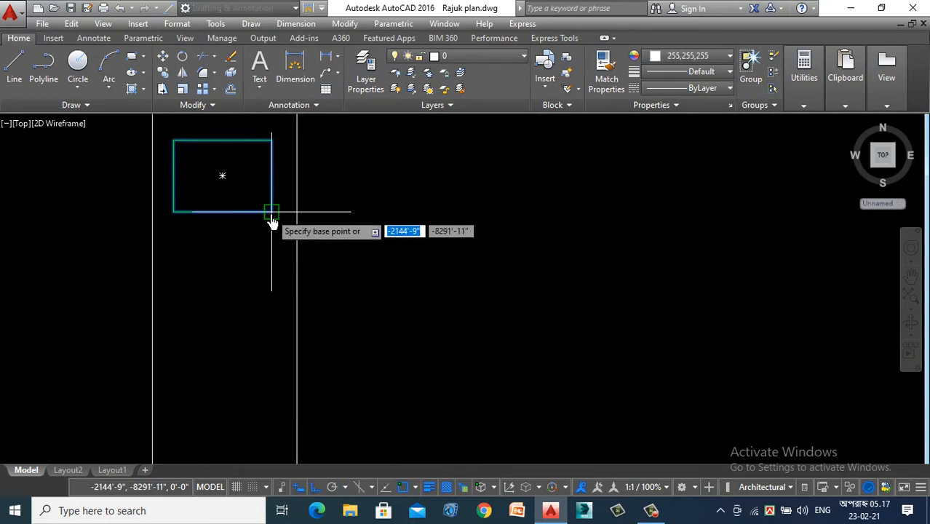
left_click(271, 211)
scroll(260, 255, "down", 1)
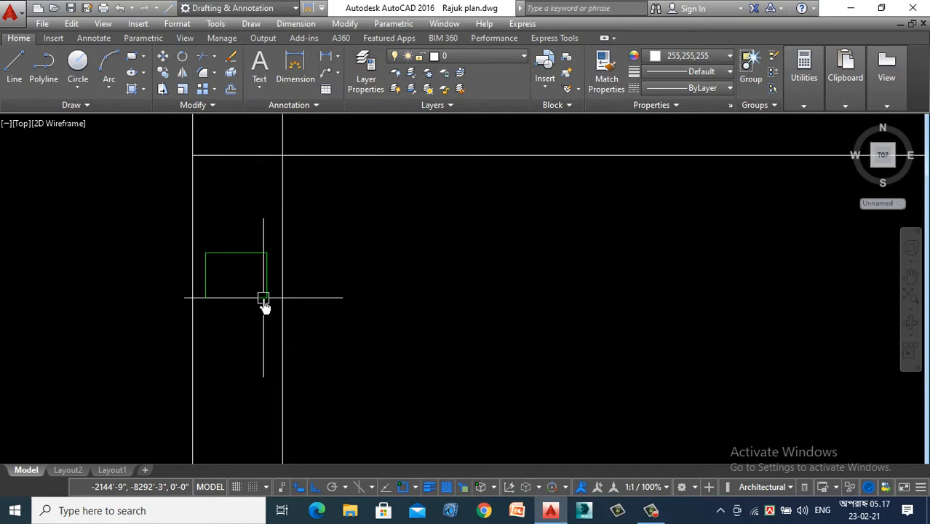
- Copy the green rectangle about 4" straight up between the railing's vertical lines
left_click(239, 270)
right_click(239, 270)
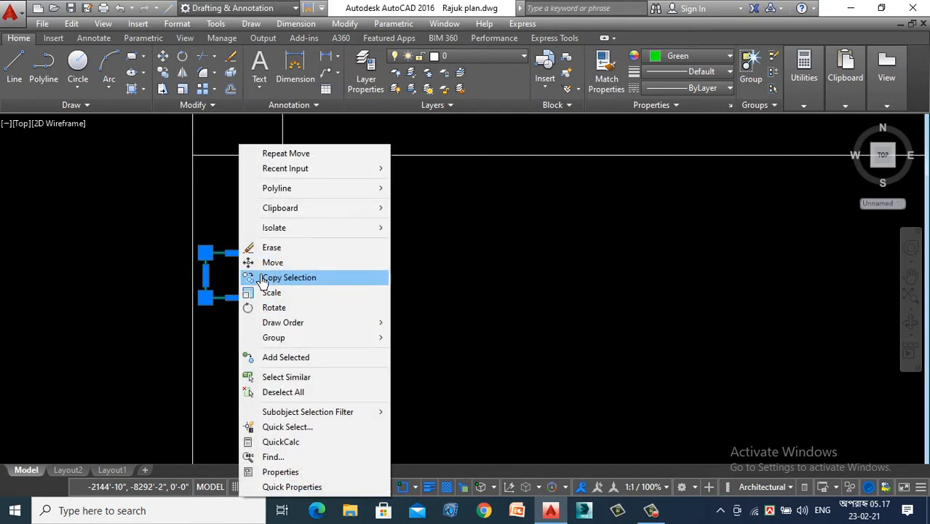
left_click(291, 276)
left_click(268, 254)
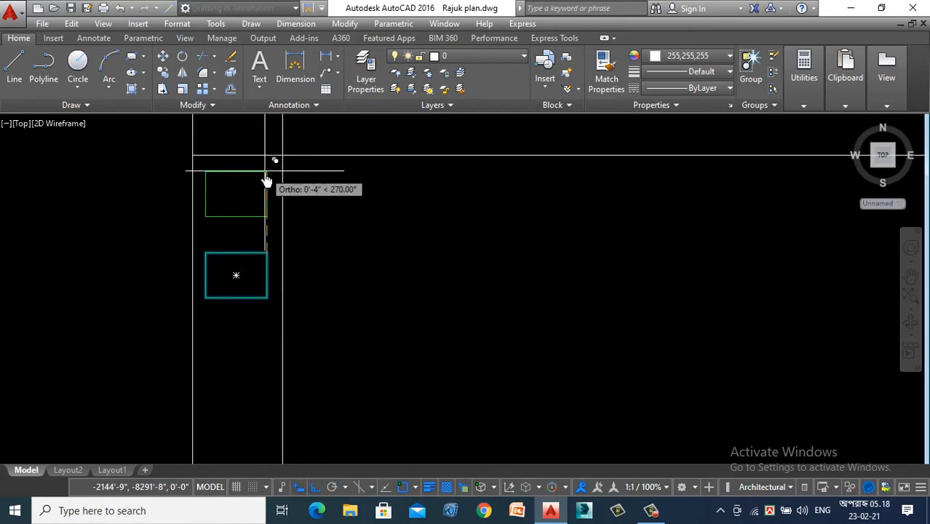
left_click(266, 172)
scroll(285, 167, "down", 3)
scroll(284, 199, "up", 3)
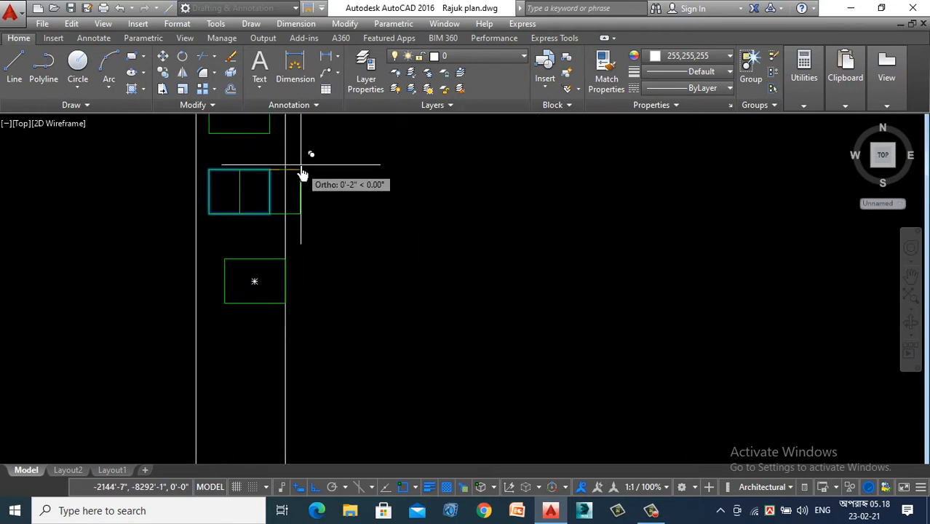
scroll(293, 231, "down", 3)
scroll(293, 231, "up", 4)
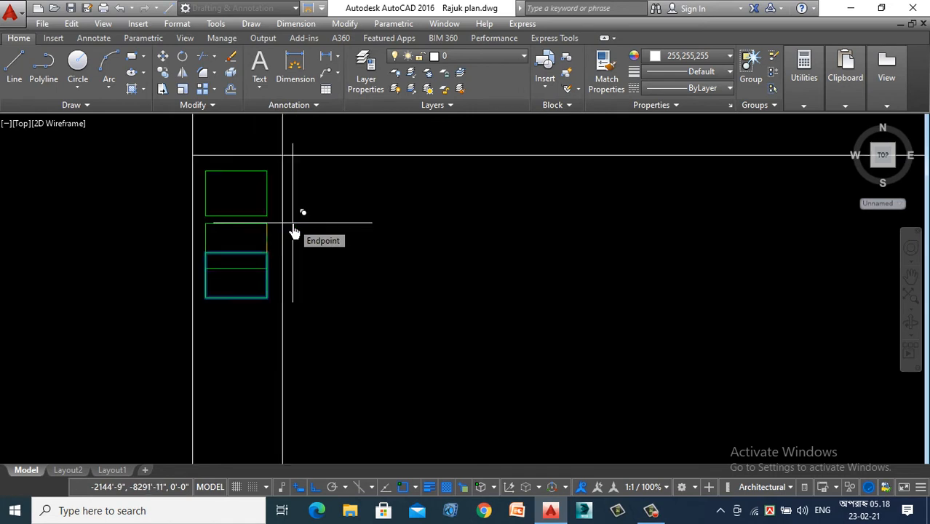
scroll(378, 324, "down", 2)
scroll(364, 310, "down", 5)
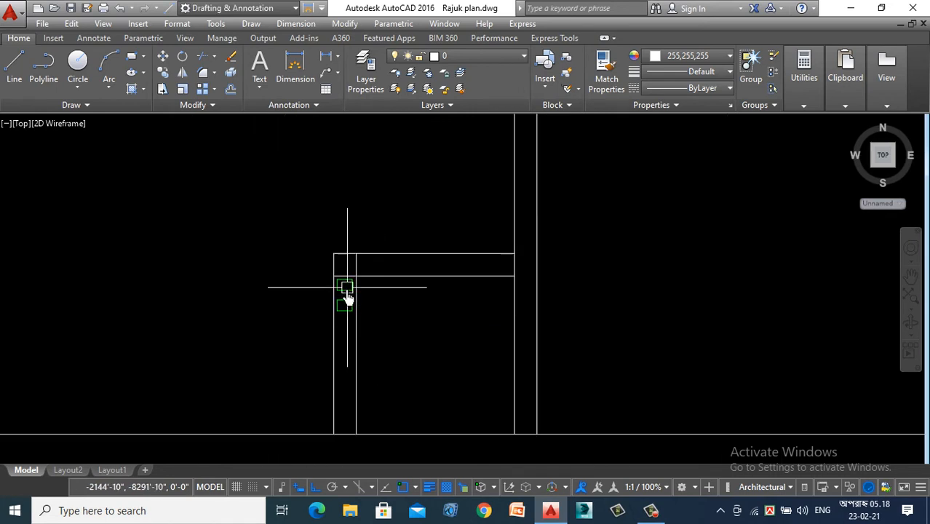
- Copy the pair of green rectangles straight down twice between the railing's vertical lines, forming a column of six
scroll(286, 245, "up", 10)
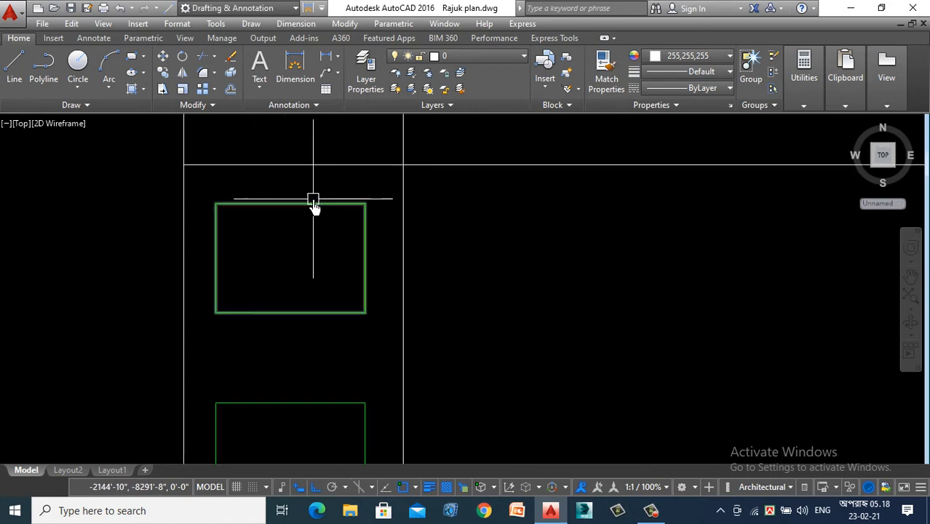
scroll(314, 202, "down", 3)
left_click(313, 217)
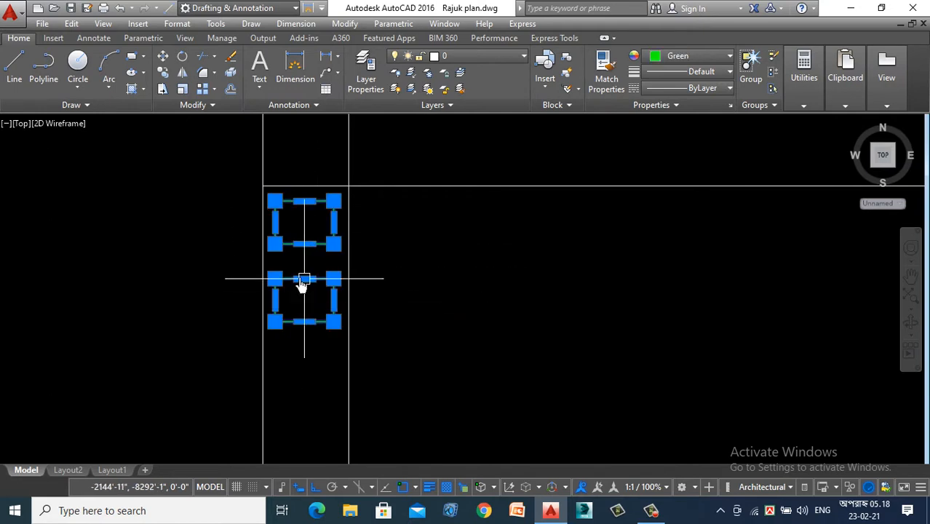
right_click(204, 216)
left_click(253, 297)
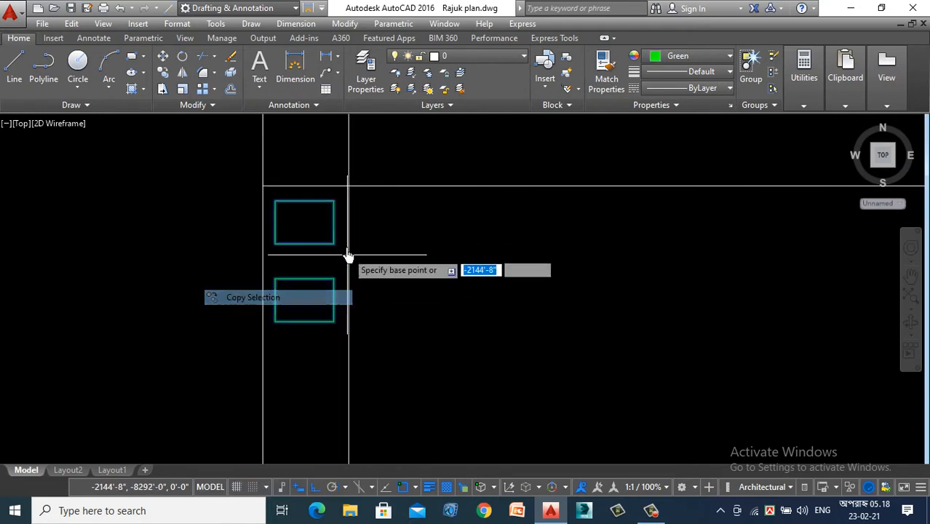
left_click(319, 159)
scroll(327, 286, "down", 3)
scroll(327, 303, "up", 4)
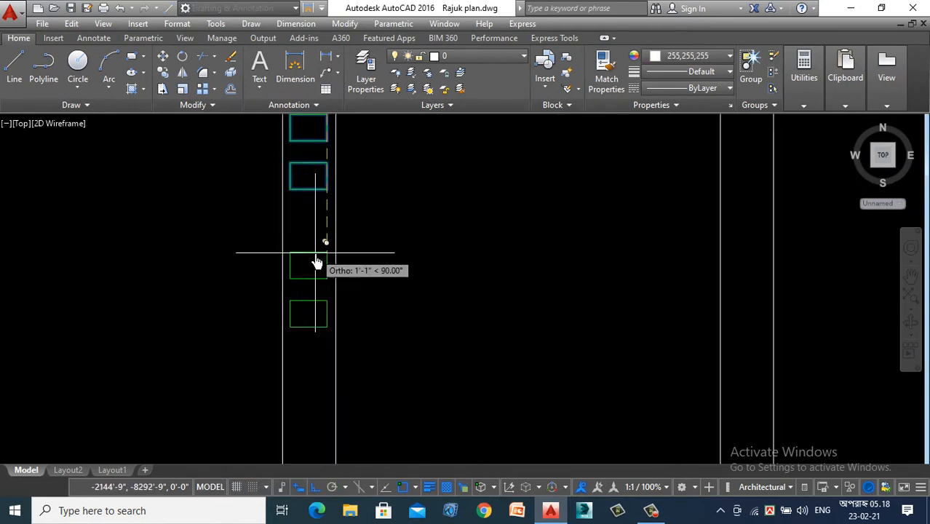
scroll(332, 142, "down", 2)
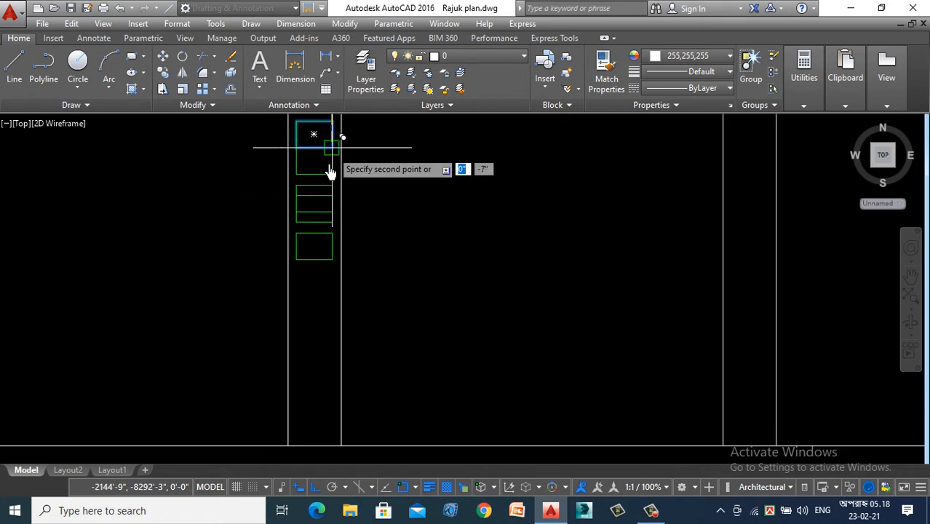
left_click(335, 297)
left_click(334, 348)
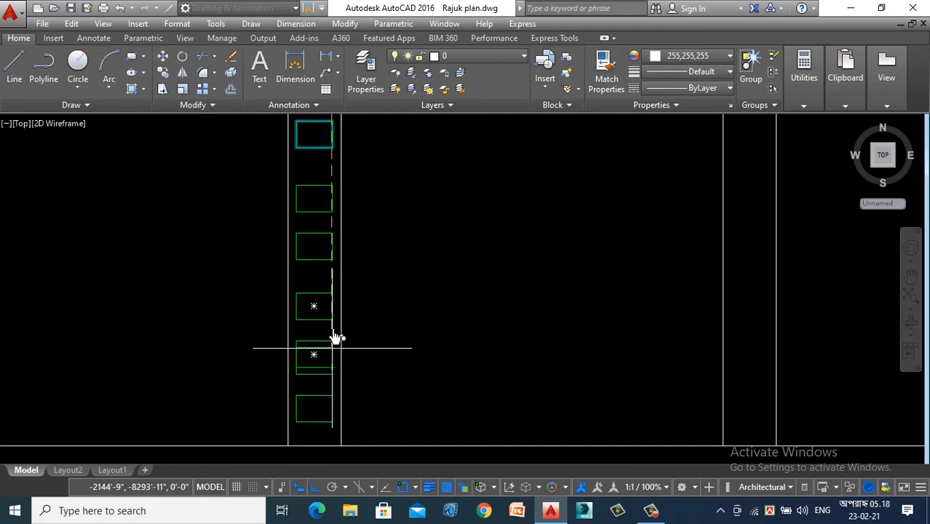
key("Return")
- Copy the lowest green rectangle about 6" straight down to just above the floor line
scroll(321, 299, "down", 3)
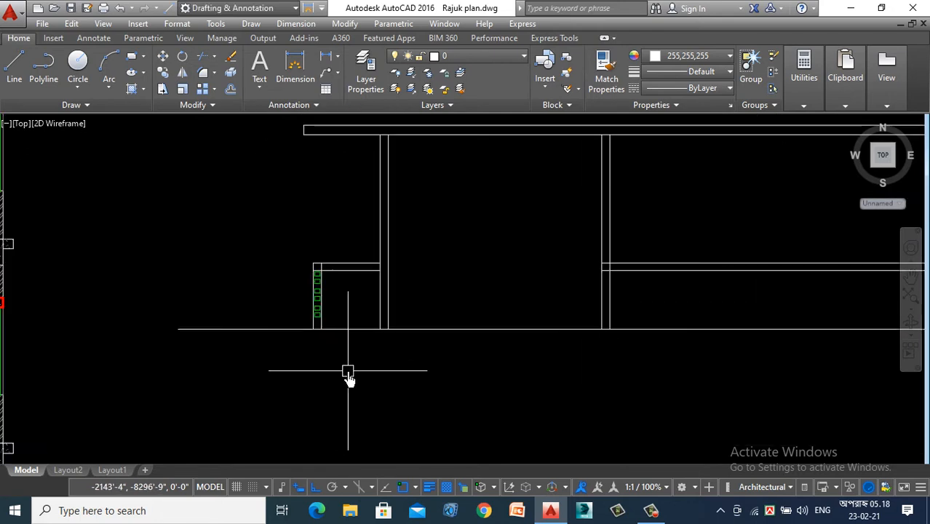
scroll(323, 292, "up", 8)
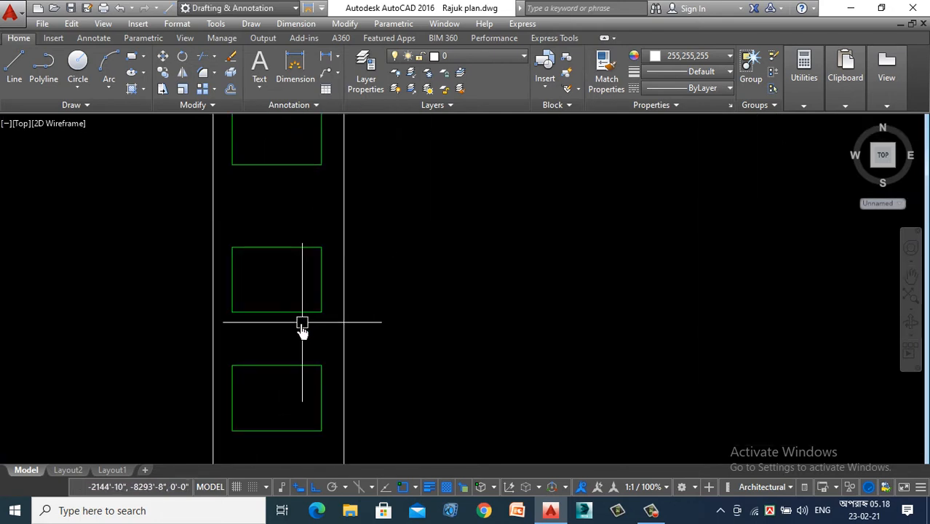
scroll(300, 251, "down", 2)
scroll(294, 269, "up", 4)
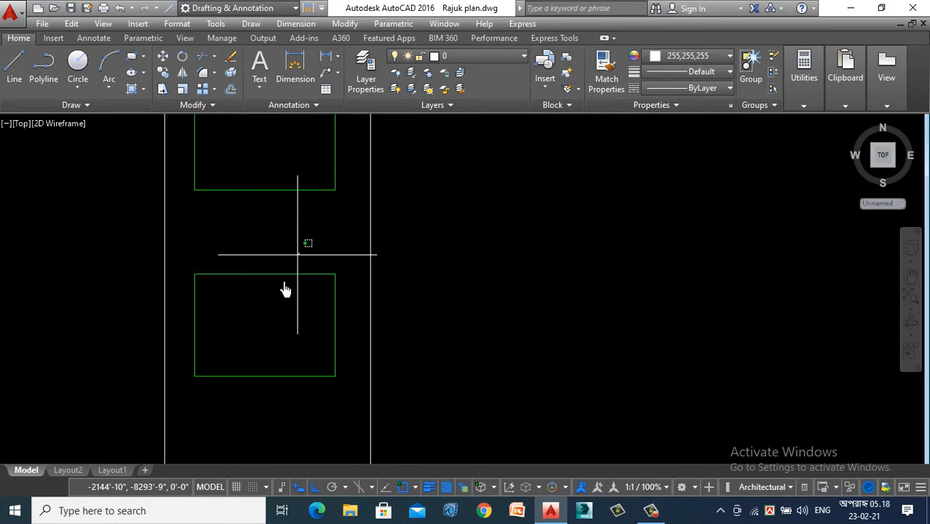
left_click(285, 291)
right_click(266, 305)
left_click(316, 291)
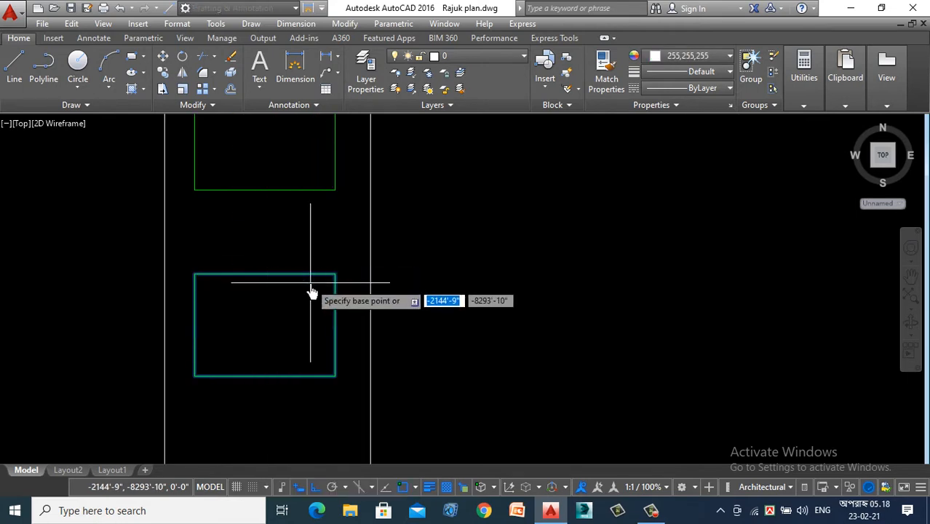
left_click(311, 282)
scroll(309, 202, "down", 4)
scroll(301, 253, "up", 2)
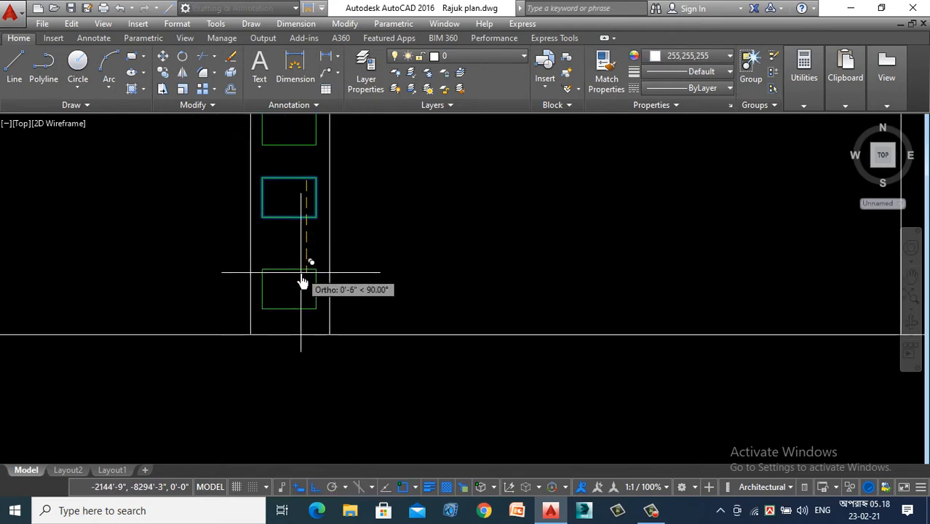
scroll(328, 277, "down", 4)
scroll(332, 280, "up", 1)
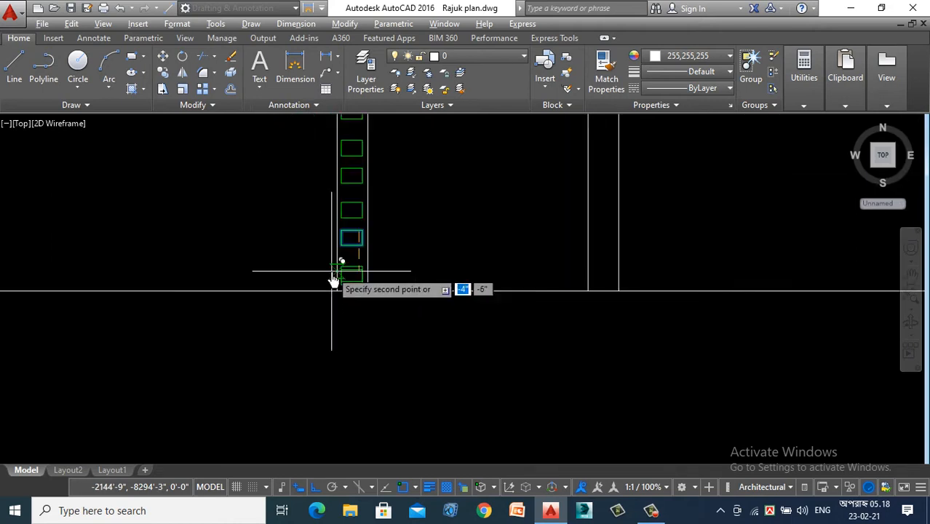
scroll(332, 280, "up", 2)
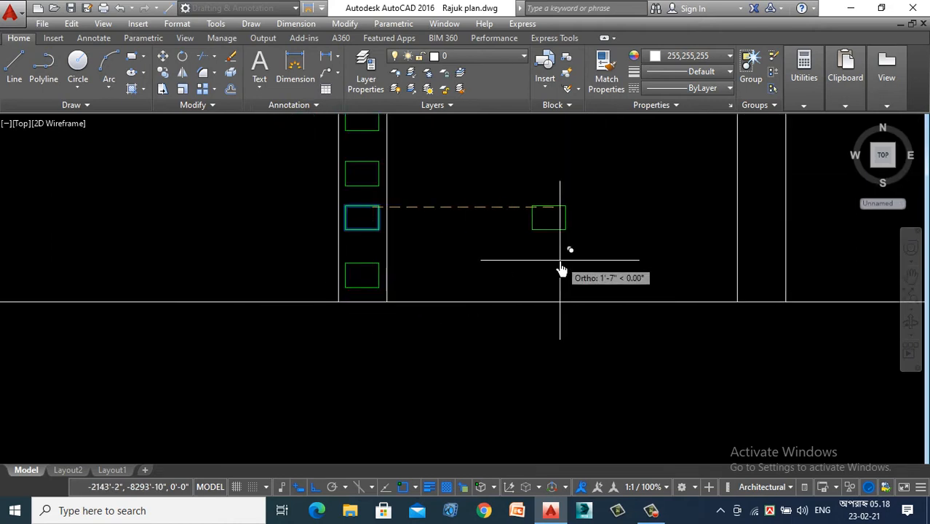
- Examine the ground floor plan and the new section above the first floor plan
scroll(534, 278, "down", 8)
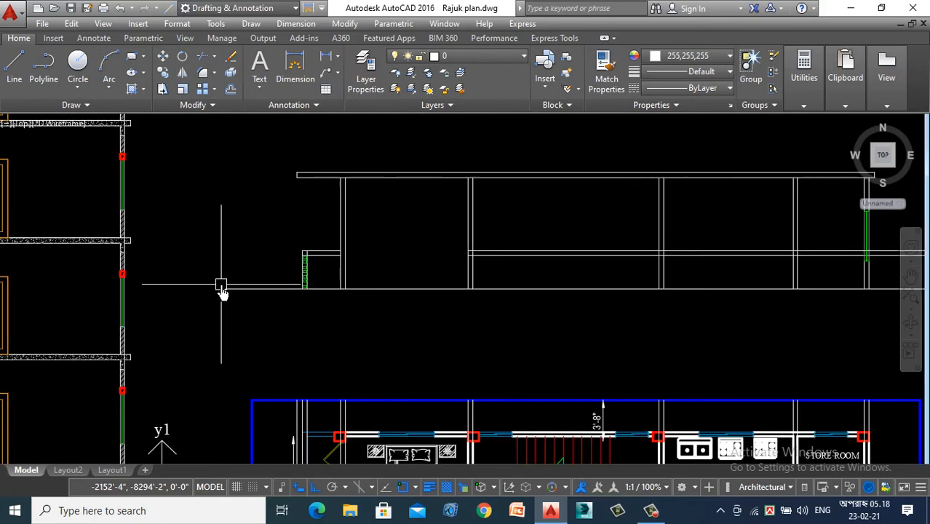
scroll(558, 185, "down", 4)
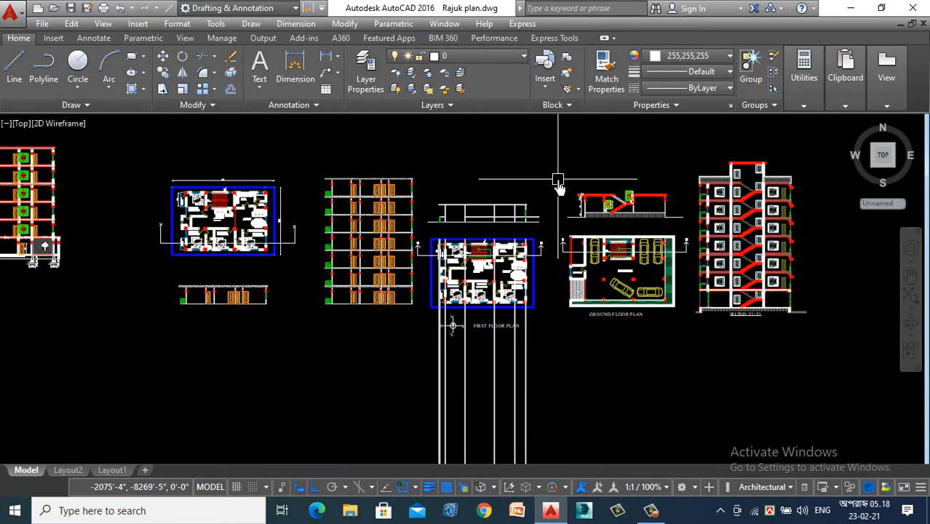
scroll(679, 278, "up", 5)
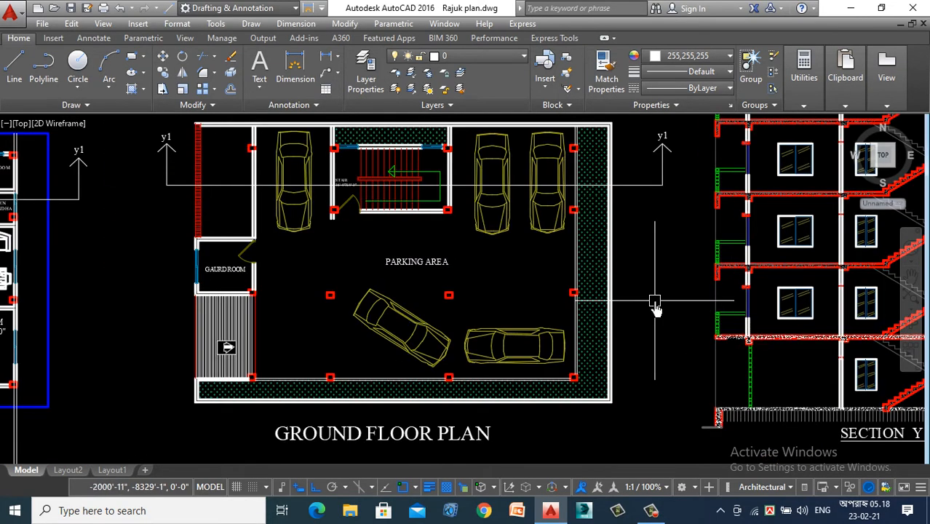
scroll(656, 303, "down", 4)
scroll(152, 251, "down", 2)
scroll(328, 270, "up", 10)
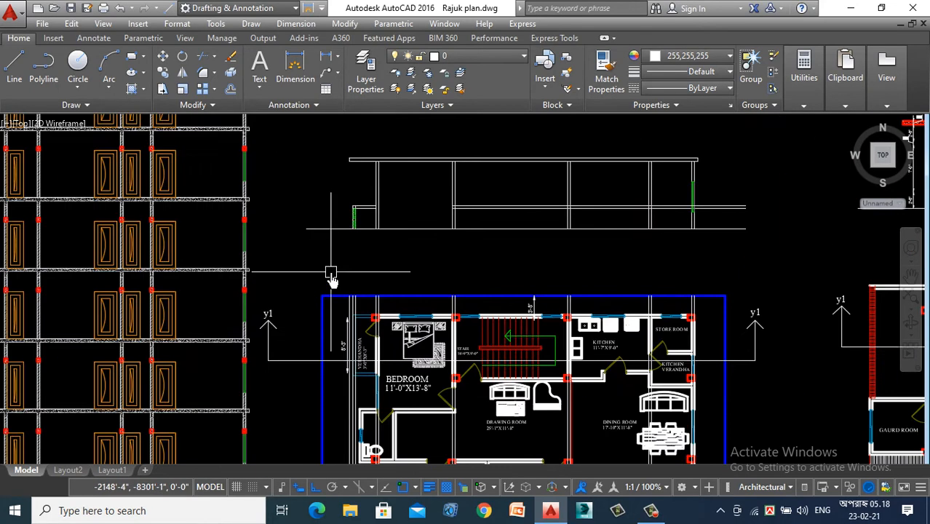
scroll(285, 214, "down", 2)
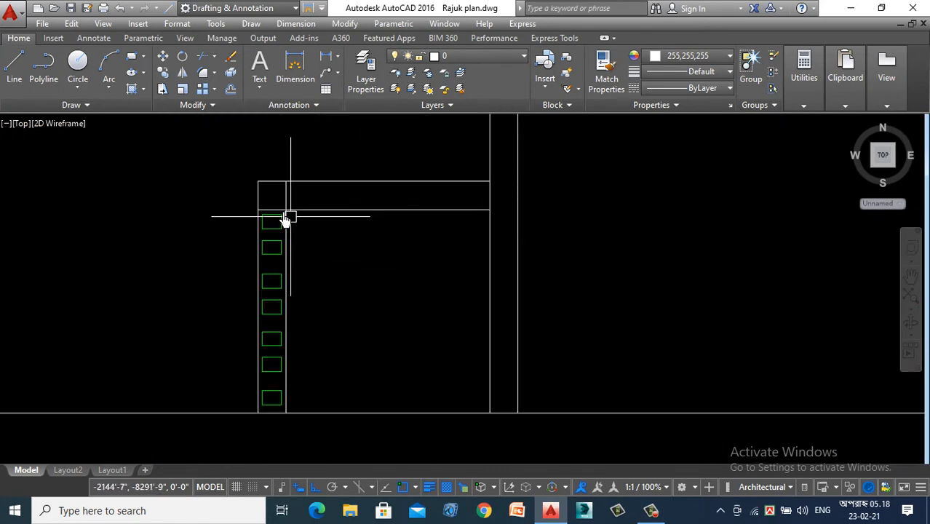
- Copy the topmost green rectangle about 4" straight up into the band between the railing's two horizontal lines
scroll(281, 249, "up", 4)
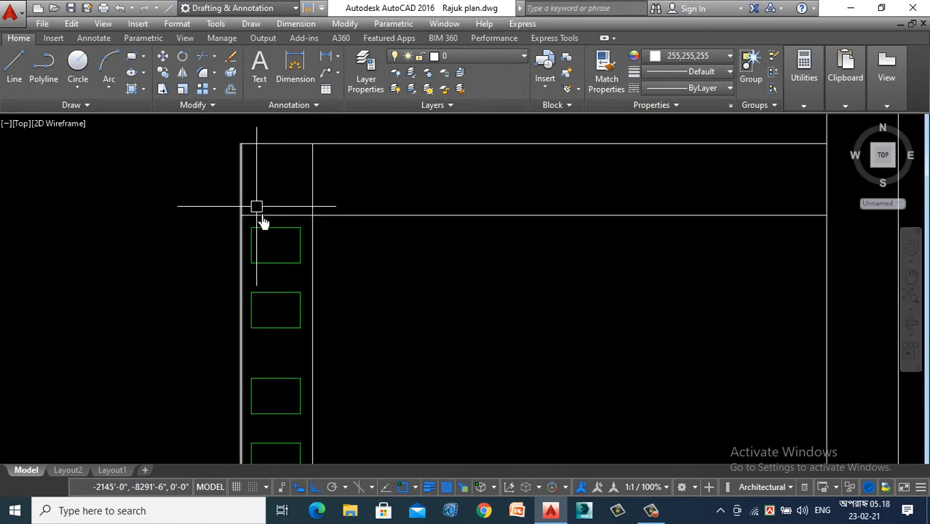
left_click(275, 233)
right_click(146, 262)
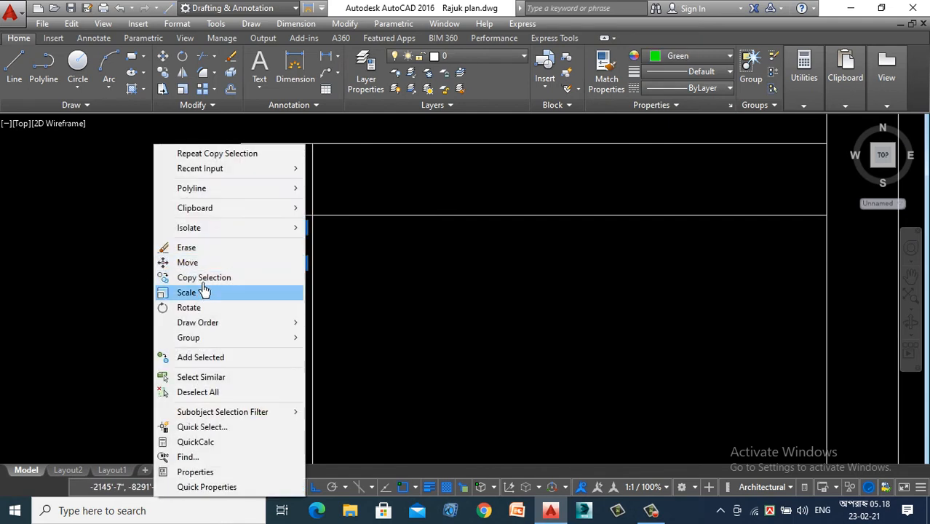
left_click(204, 278)
left_click(296, 256)
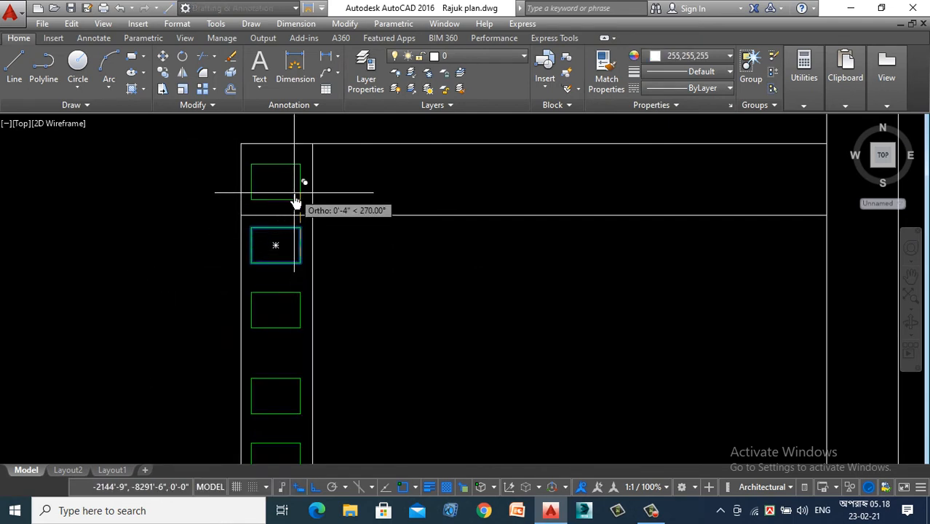
left_click(295, 203)
key("Escape")
- Change the colour of the railing's horizontal and vertical outline lines to green
scroll(482, 269, "down", 2)
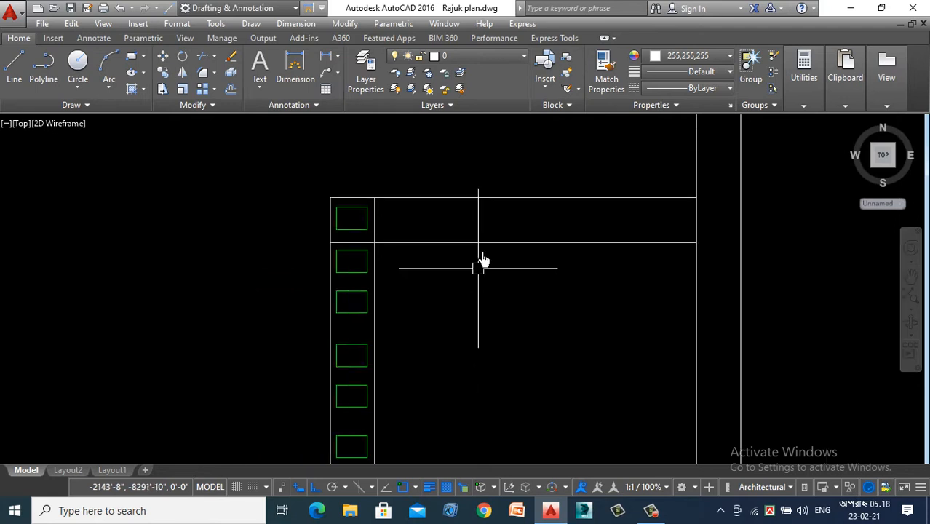
left_click(499, 151)
left_click(467, 263)
scroll(374, 249, "up", 5)
left_click(439, 173)
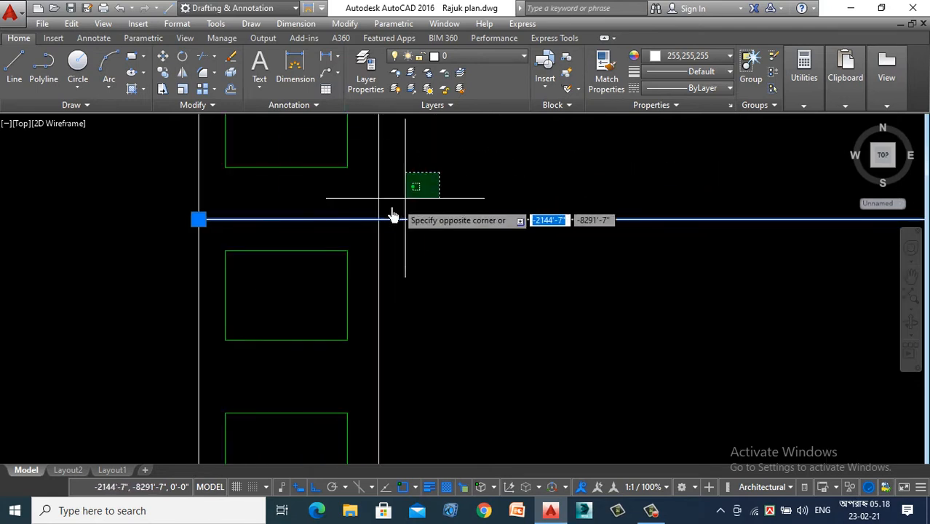
left_click(371, 217)
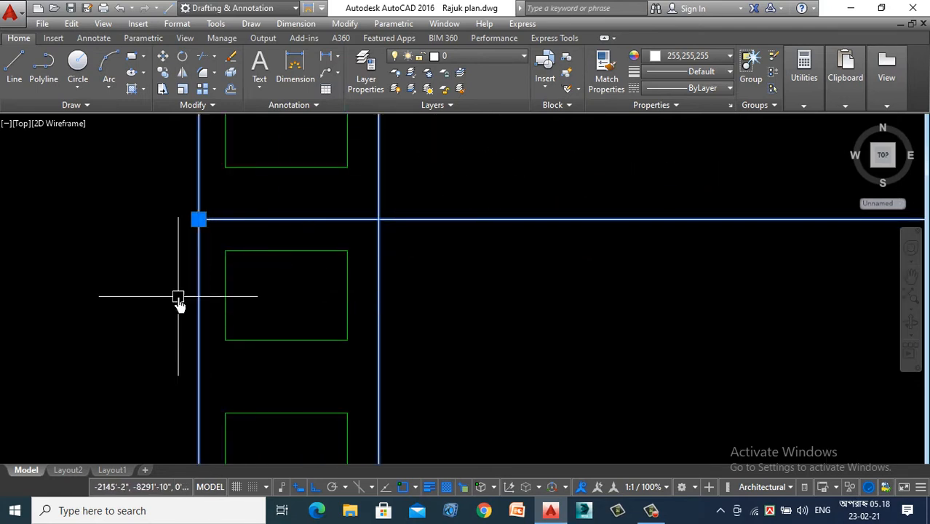
left_click(677, 60)
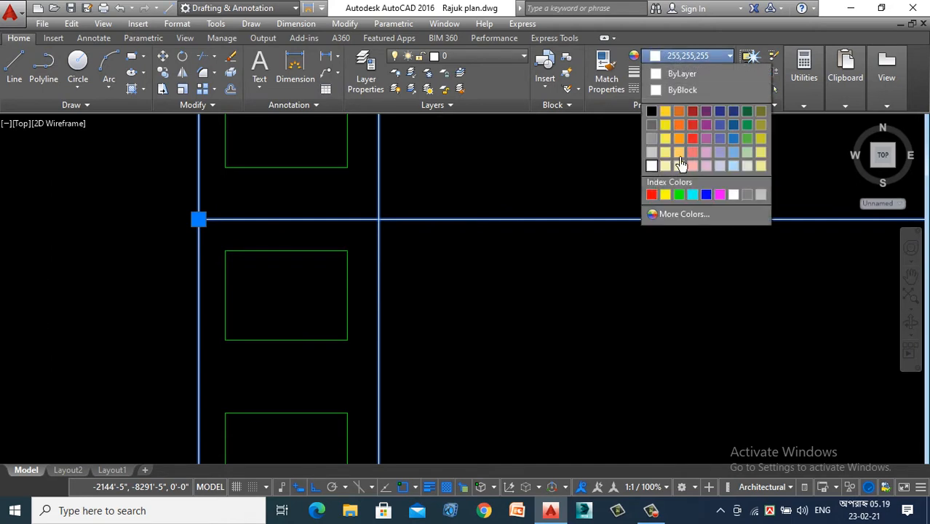
left_click(679, 194)
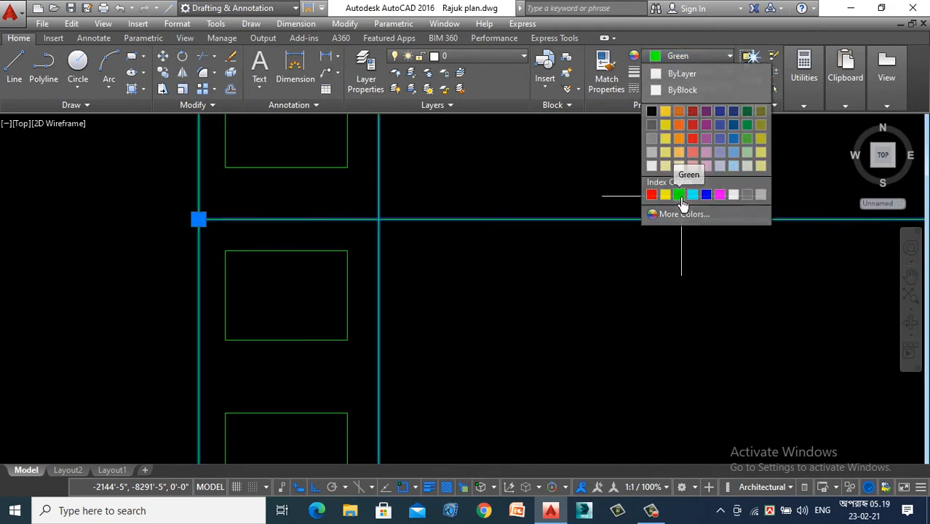
key("Escape")
- Set the lineweight of the topmost green railing rectangle to 0.014"
left_click(289, 171)
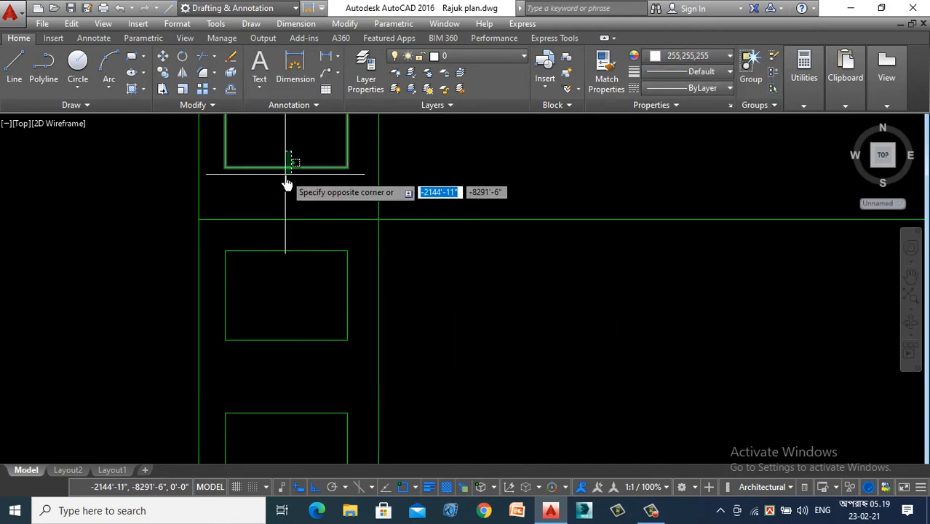
left_click(713, 76)
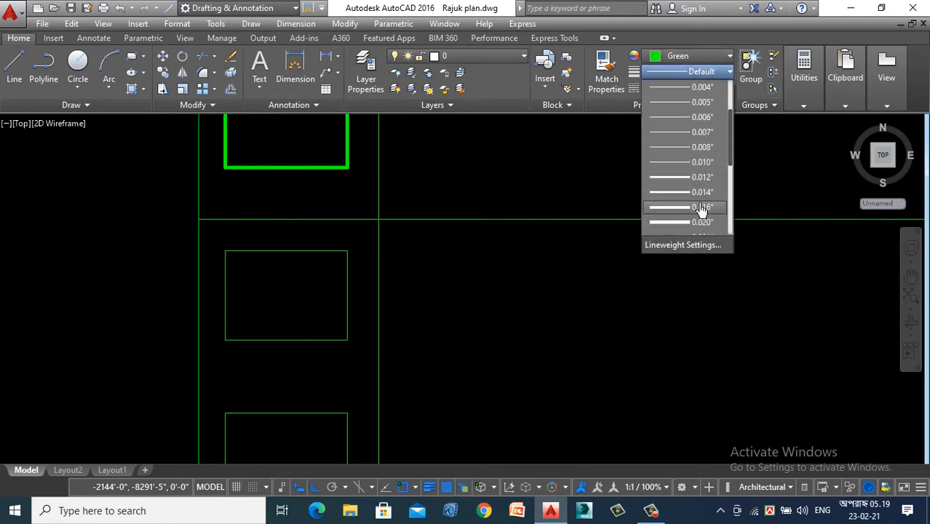
left_click(702, 194)
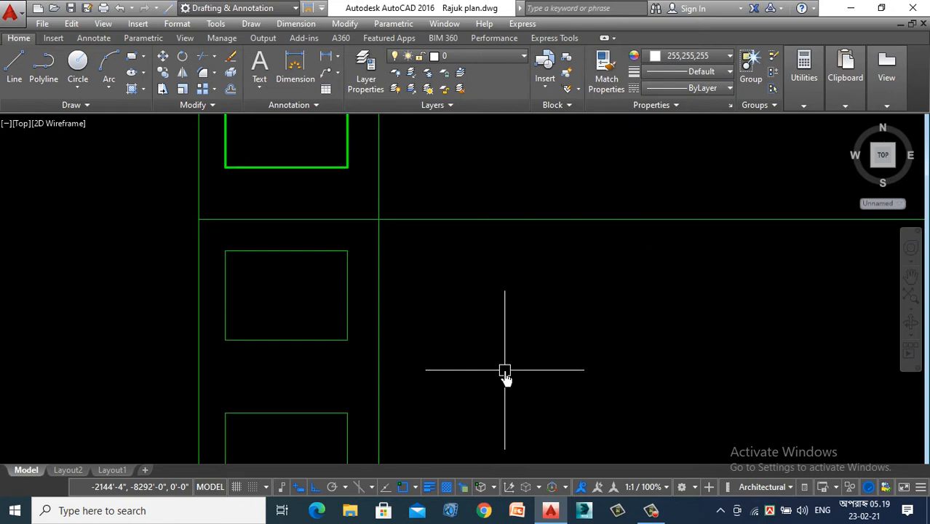
- Match the properties of the topmost green railing rectangle to all the rectangles below it in the verandah railing
type("ma")
key("Return")
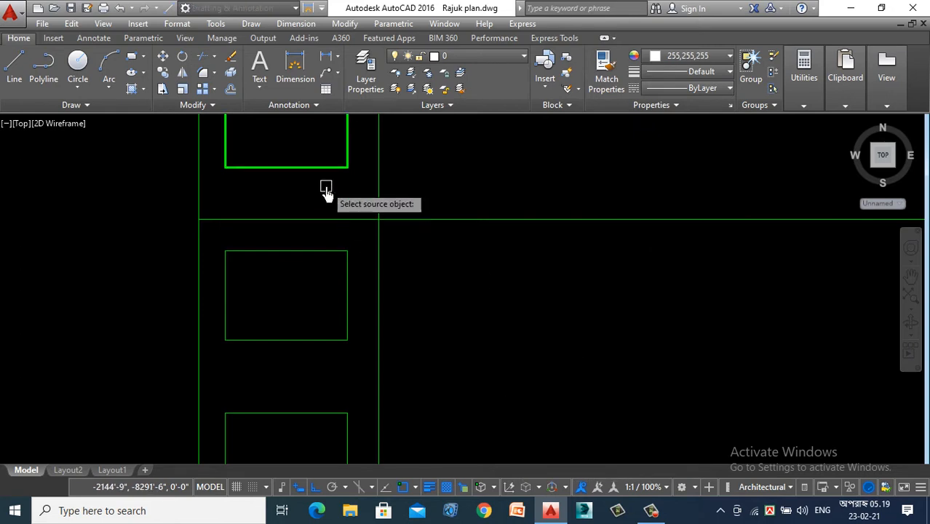
left_click(321, 171)
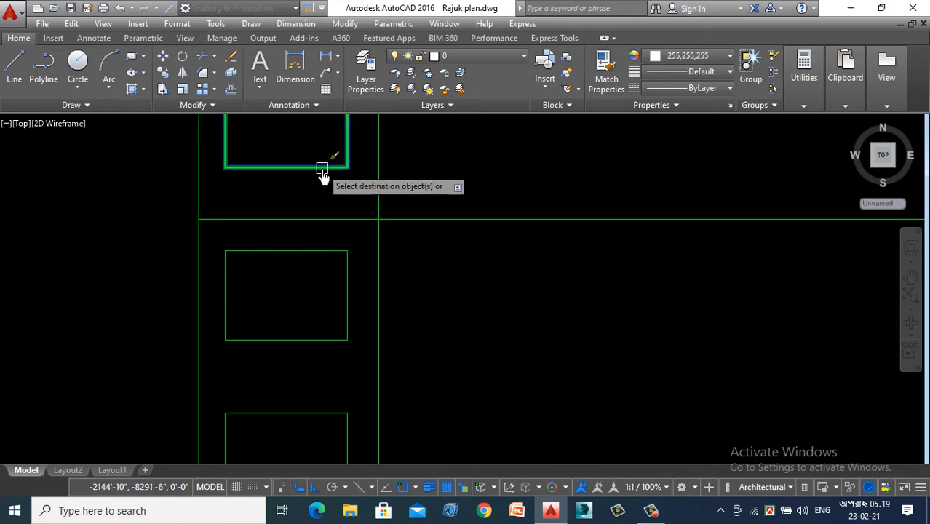
left_click(316, 256)
scroll(364, 151, "down", 5)
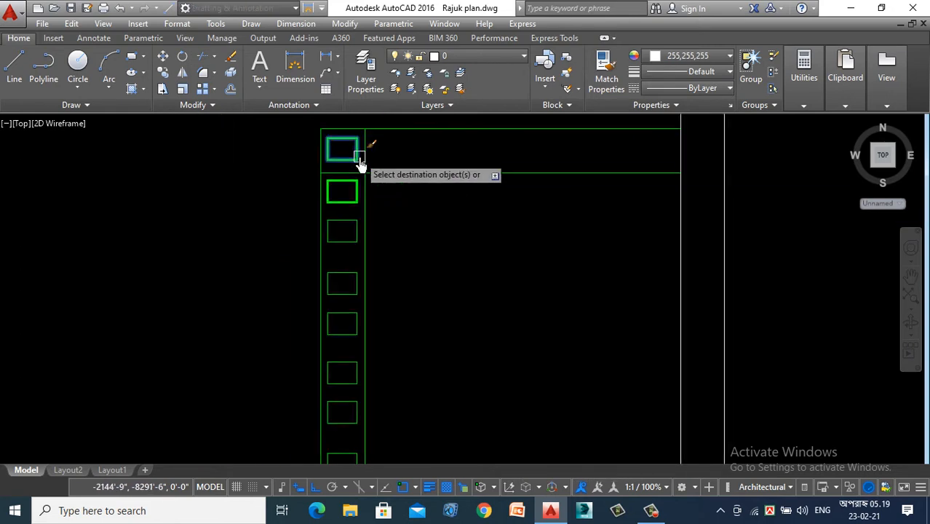
left_click(340, 231)
left_click(343, 283)
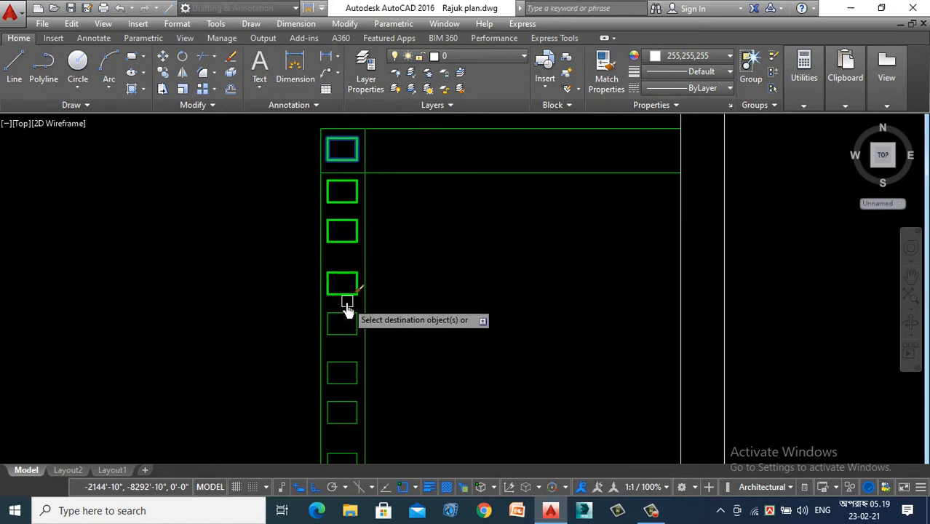
left_click(342, 324)
left_click(342, 375)
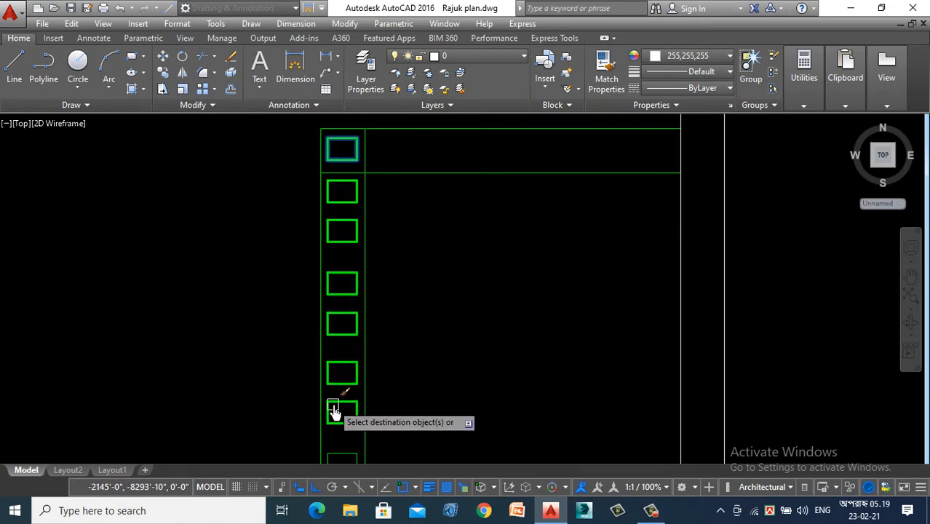
left_click(332, 410)
scroll(342, 313, "down", 5)
scroll(338, 291, "up", 5)
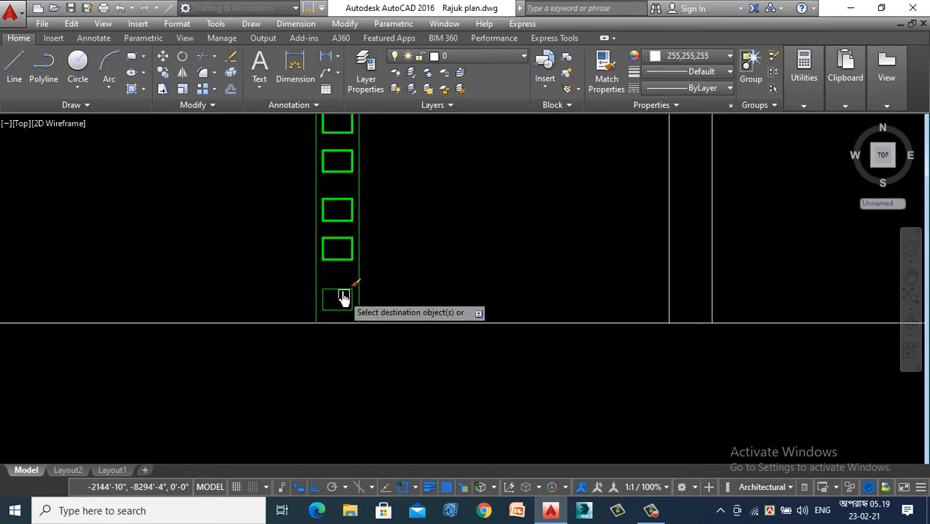
left_click(342, 298)
scroll(466, 305, "down", 4)
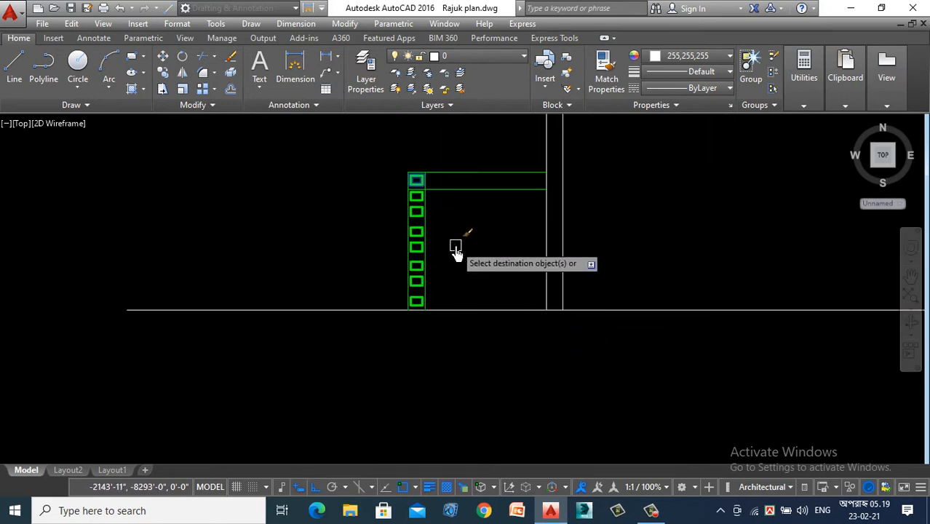
scroll(221, 382, "down", 4)
scroll(336, 353, "up", 4)
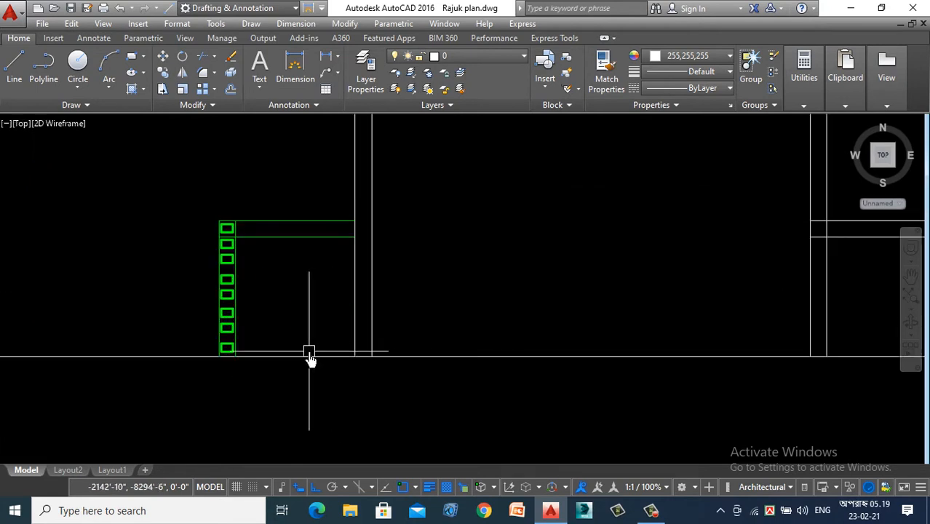
- Examine the green verandah railing up close and in relation to the rest of the section and the floor plans
scroll(309, 357, "down", 4)
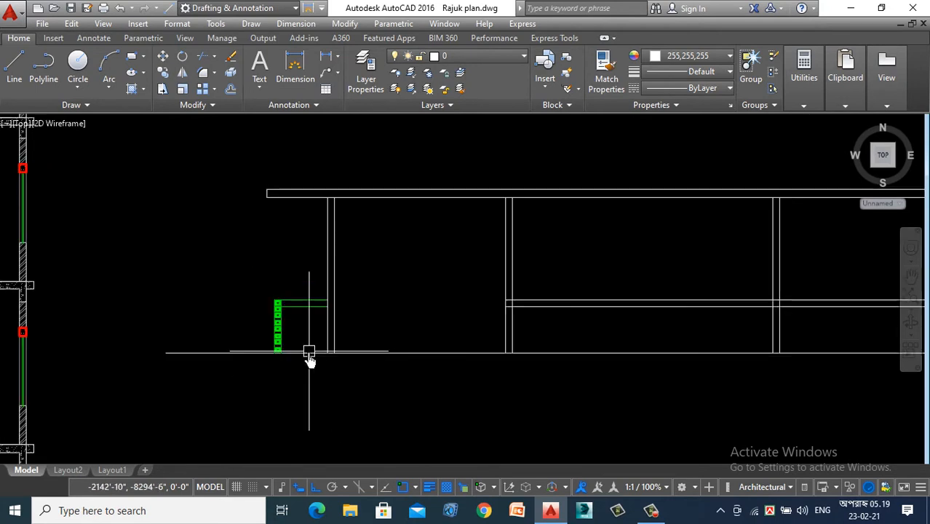
scroll(197, 292, "down", 3)
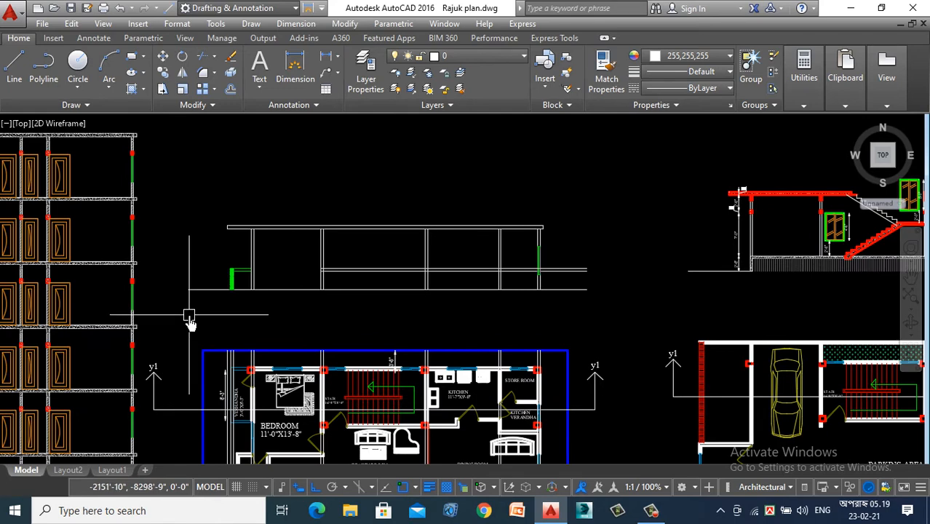
scroll(219, 287, "up", 6)
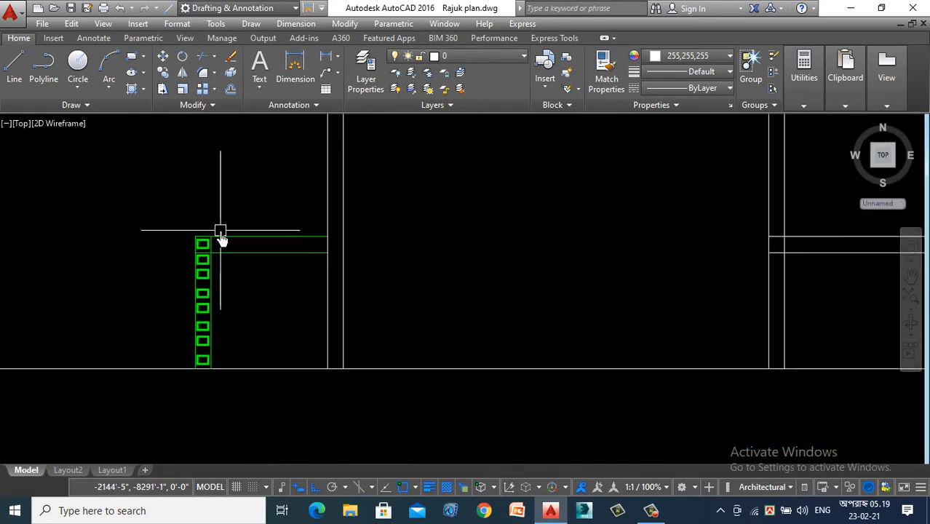
scroll(221, 235, "down", 4)
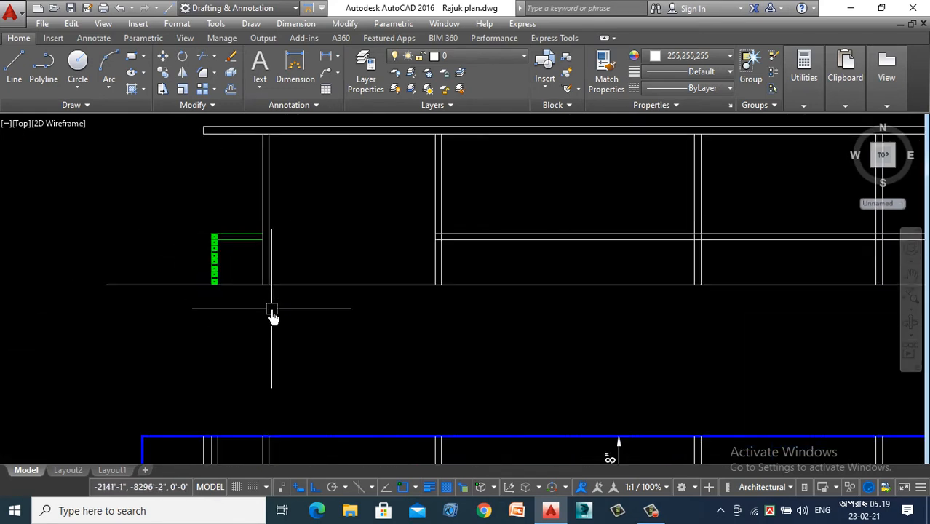
scroll(225, 292, "up", 2)
scroll(182, 247, "down", 5)
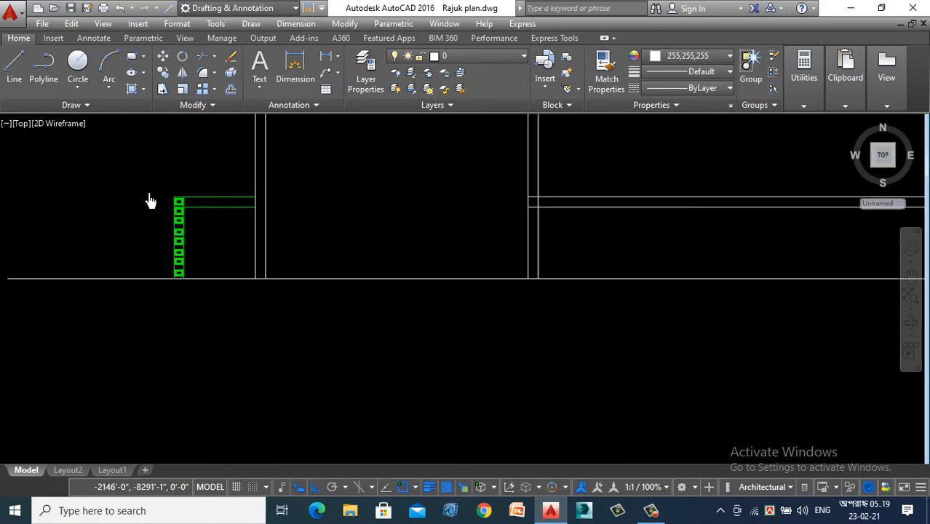
scroll(122, 288, "up", 2)
scroll(122, 288, "down", 5)
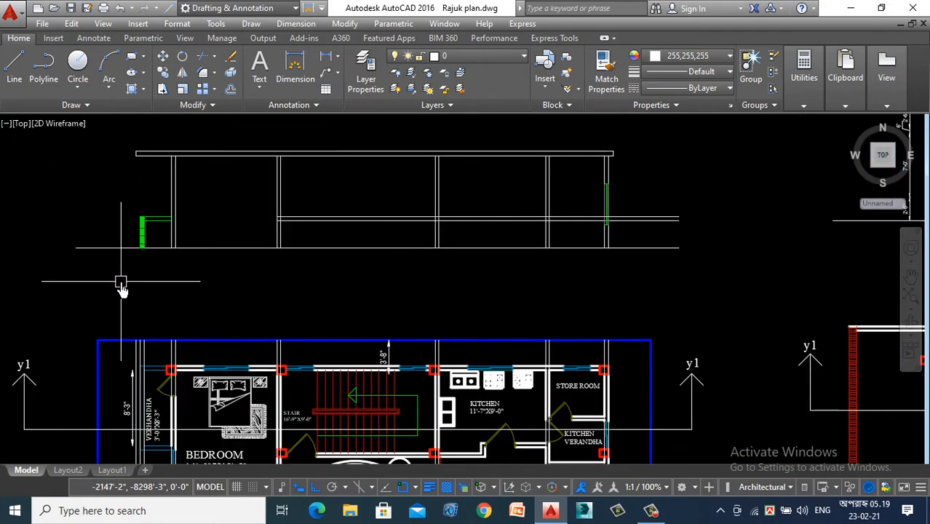
scroll(122, 289, "up", 5)
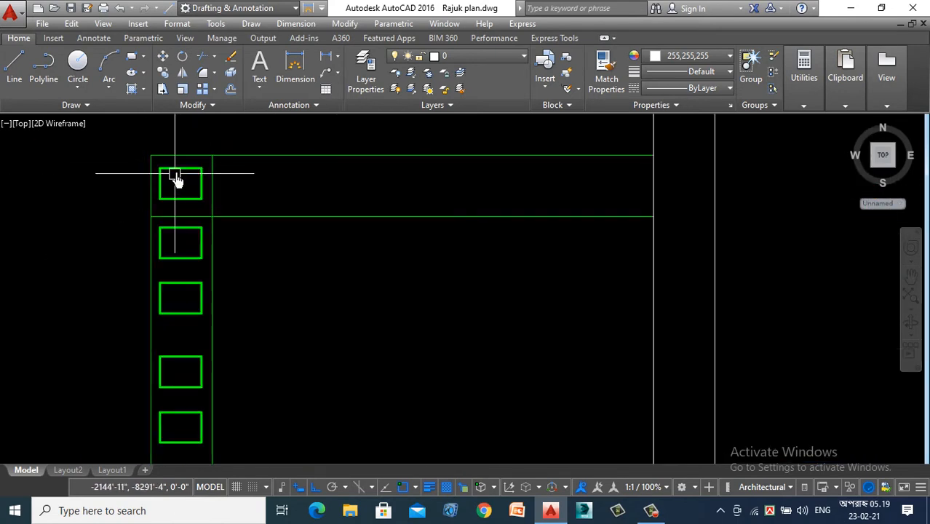
scroll(176, 178, "up", 5)
scroll(182, 203, "down", 8)
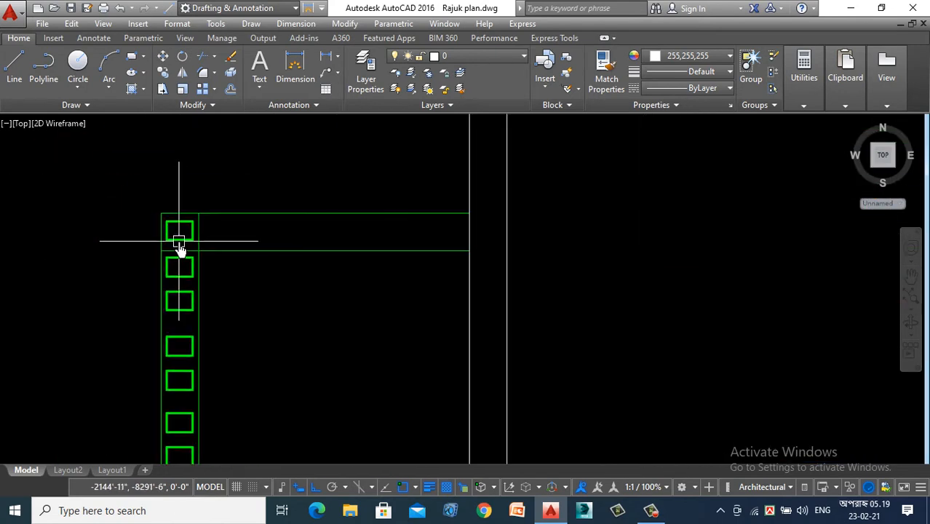
scroll(185, 229, "down", 5)
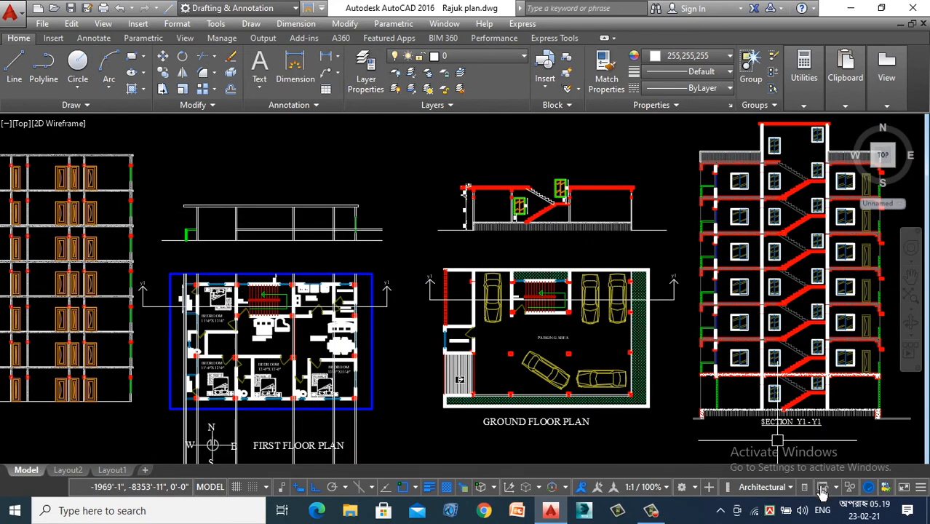
left_click(649, 512)
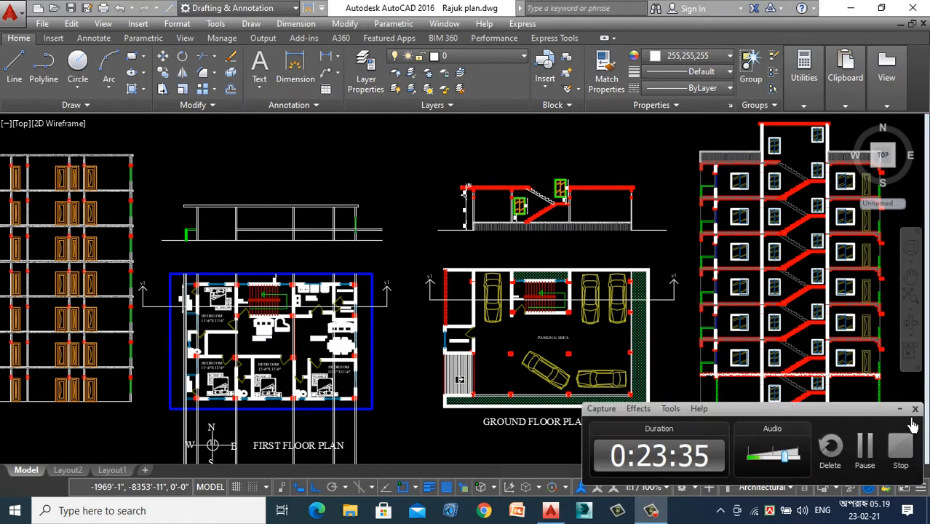
left_click(899, 411)
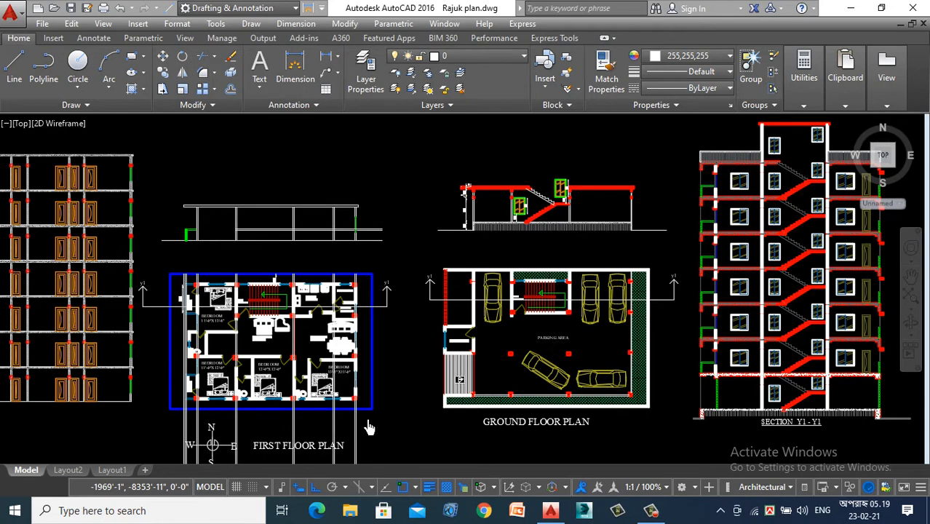
- Examine the bedroom and verandah area of the first floor plan along the Y1-Y1 section line
scroll(177, 328, "up", 4)
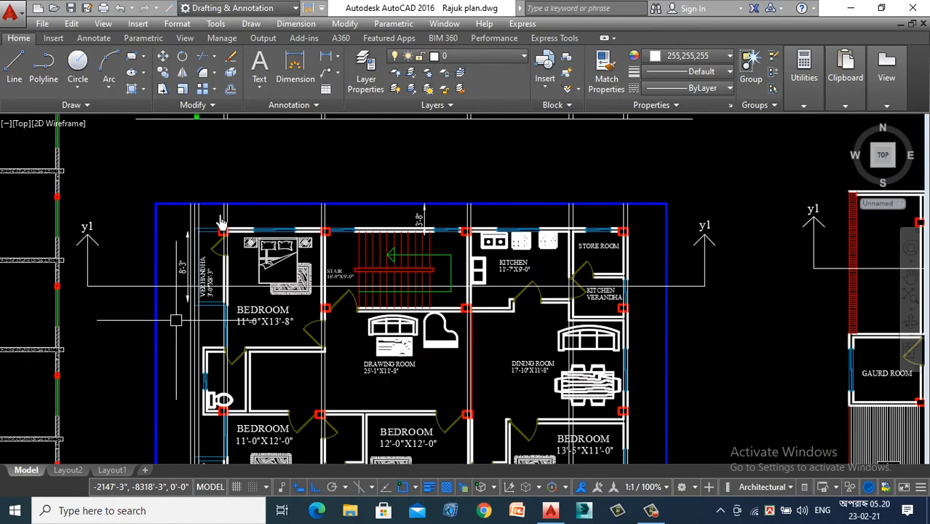
scroll(226, 259, "up", 2)
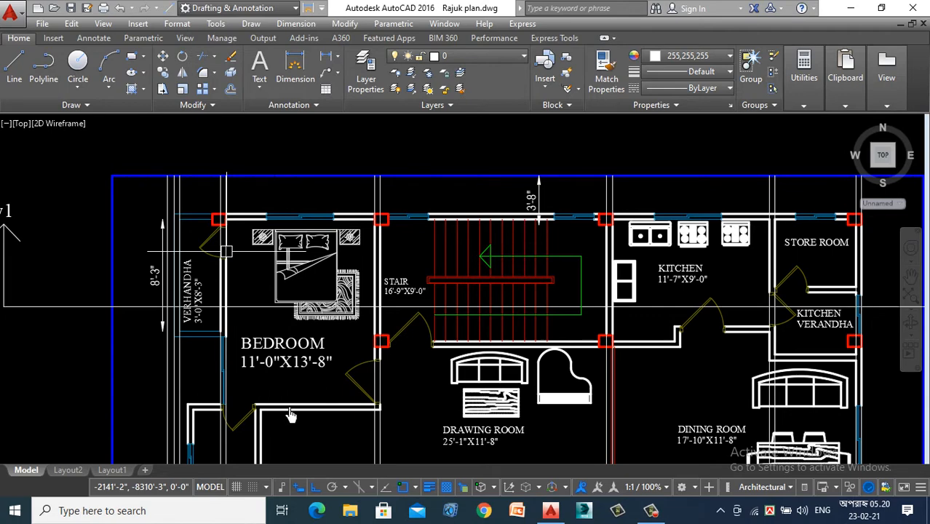
- Examine how the section's verandah railing and columns line up with the verandah and bedroom in the first floor plan
scroll(292, 414, "down", 6)
scroll(224, 332, "up", 6)
scroll(139, 266, "down", 2)
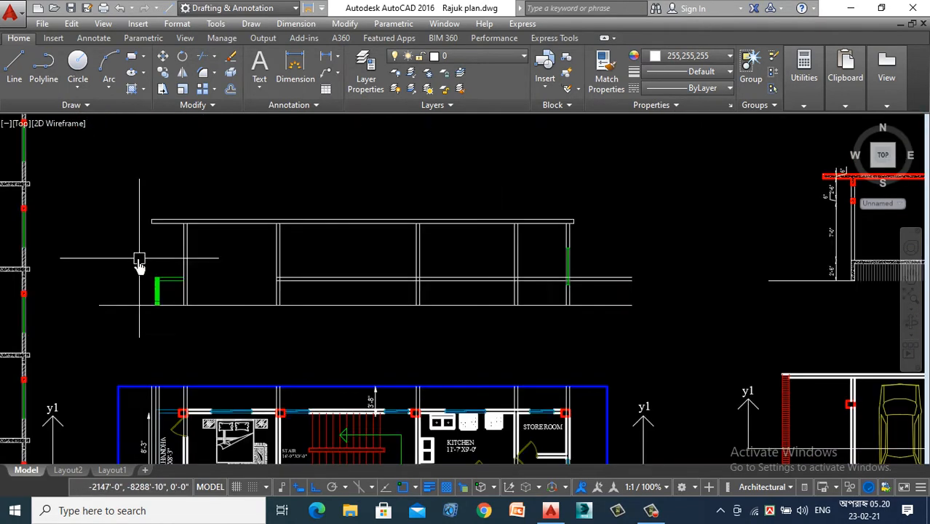
scroll(153, 284, "up", 5)
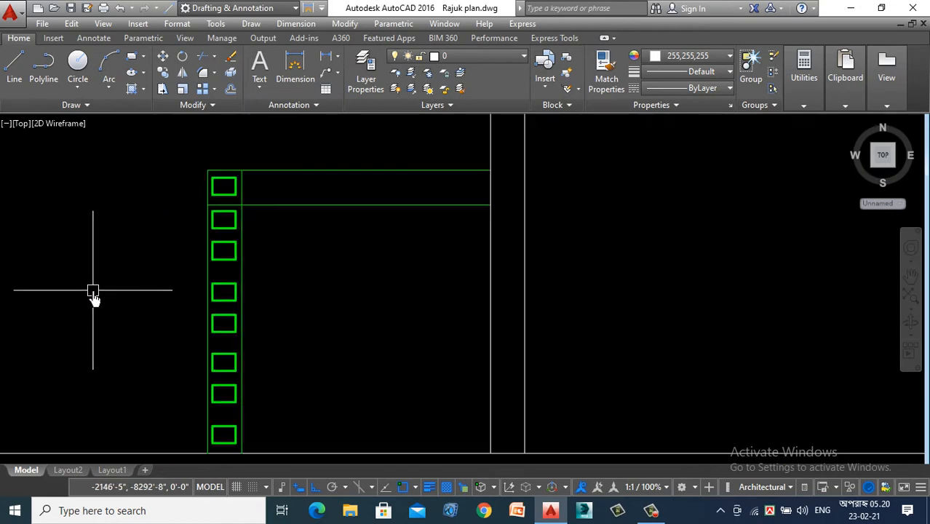
scroll(85, 240, "down", 5)
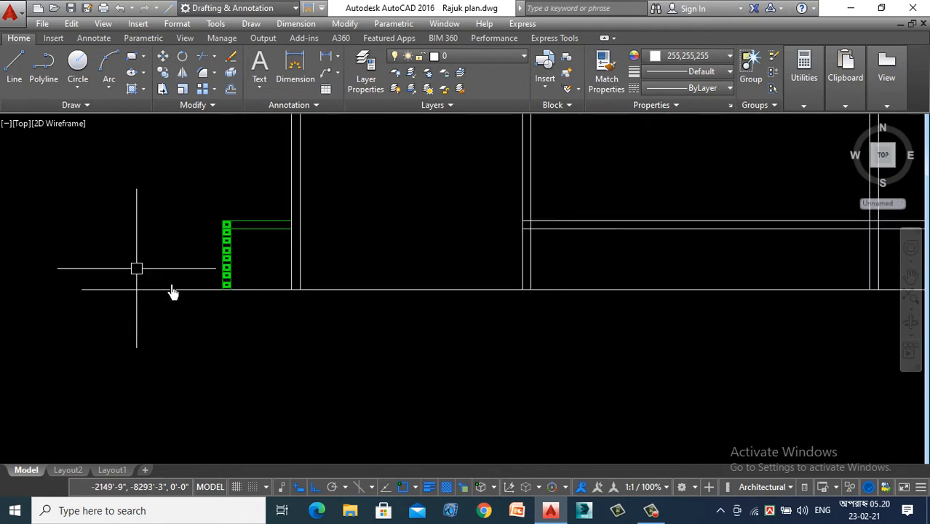
scroll(375, 342, "down", 5)
scroll(380, 326, "down", 5)
scroll(377, 335, "up", 7)
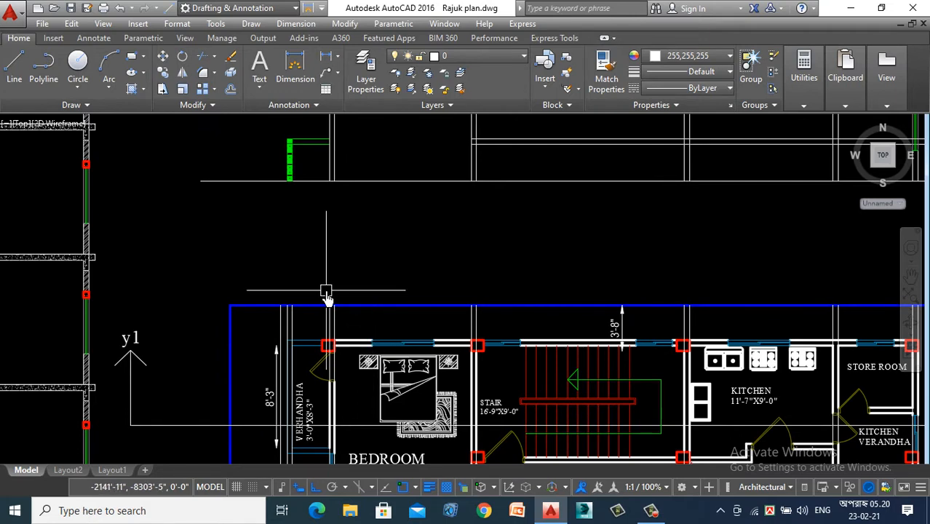
scroll(322, 251, "down", 3)
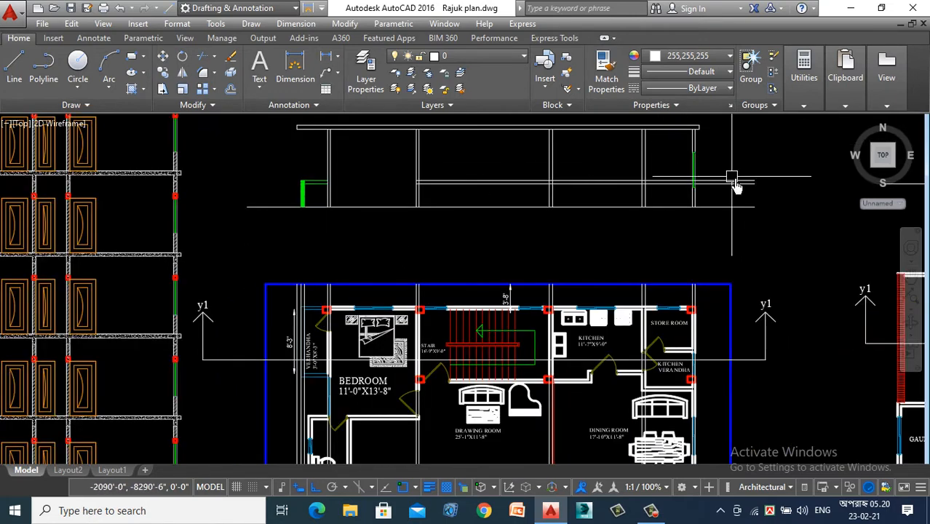
- Delete the two long horizontal lines that cross the columns in the lower part of the Y1-Y1 section
scroll(731, 183, "up", 3)
left_click(739, 155)
left_click(717, 204)
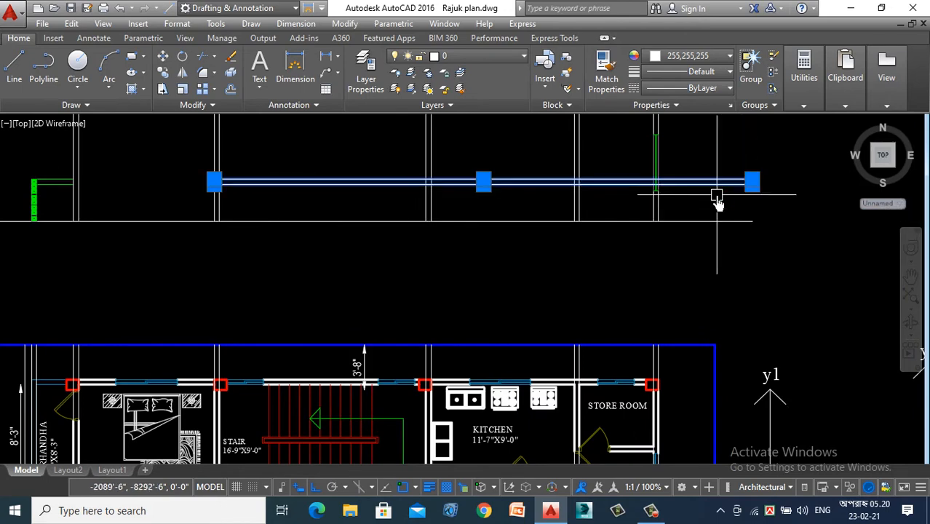
key("Delete")
- Draw vertical construction lines through both edges of the bedroom window in the plan's upper wall, extending them across the section
scroll(751, 216, "down", 3)
scroll(313, 203, "up", 3)
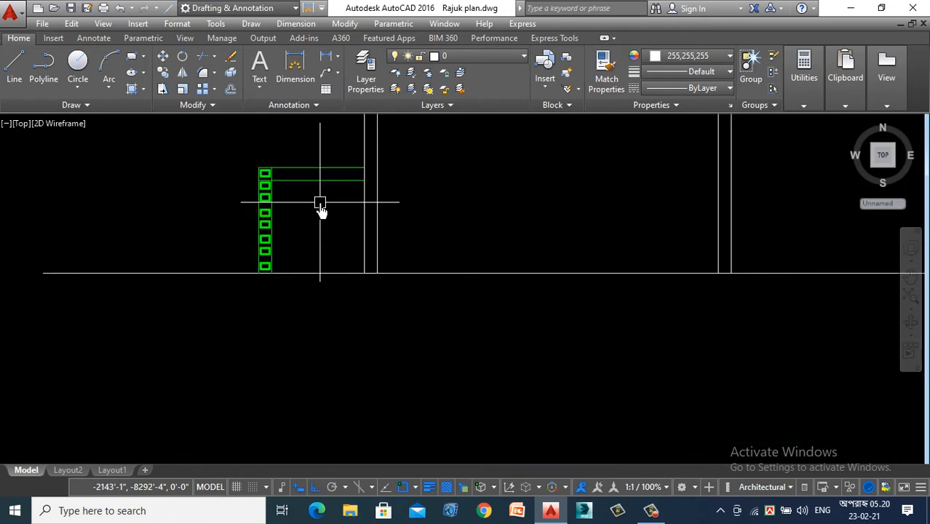
scroll(259, 173, "up", 5)
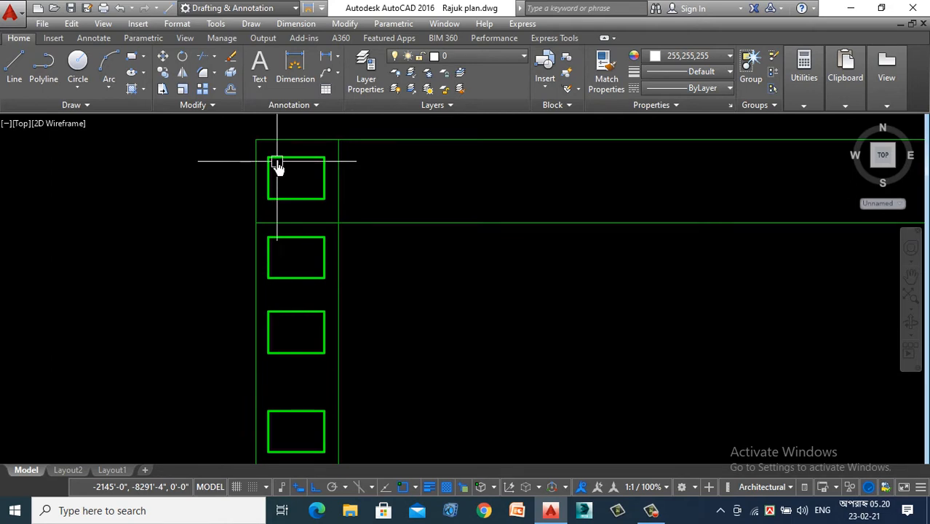
scroll(190, 255, "down", 5)
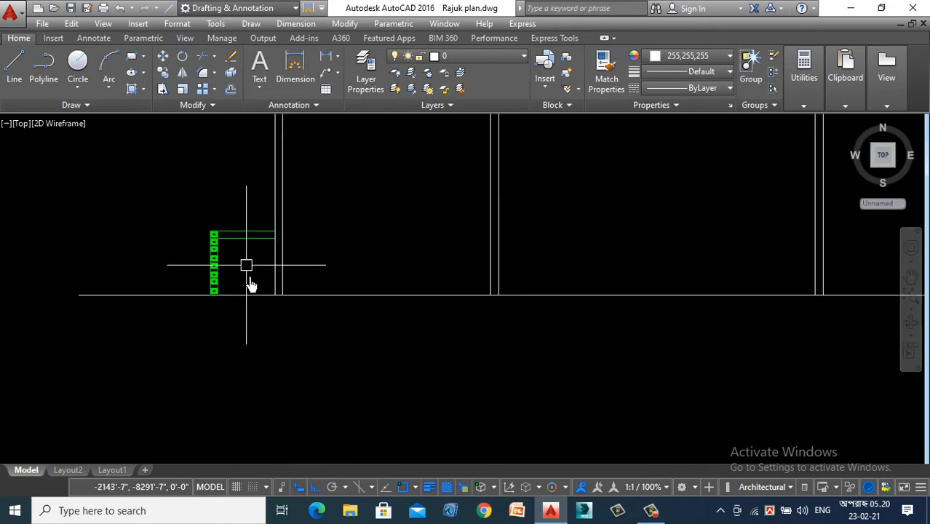
scroll(249, 306, "down", 2)
scroll(247, 277, "down", 2)
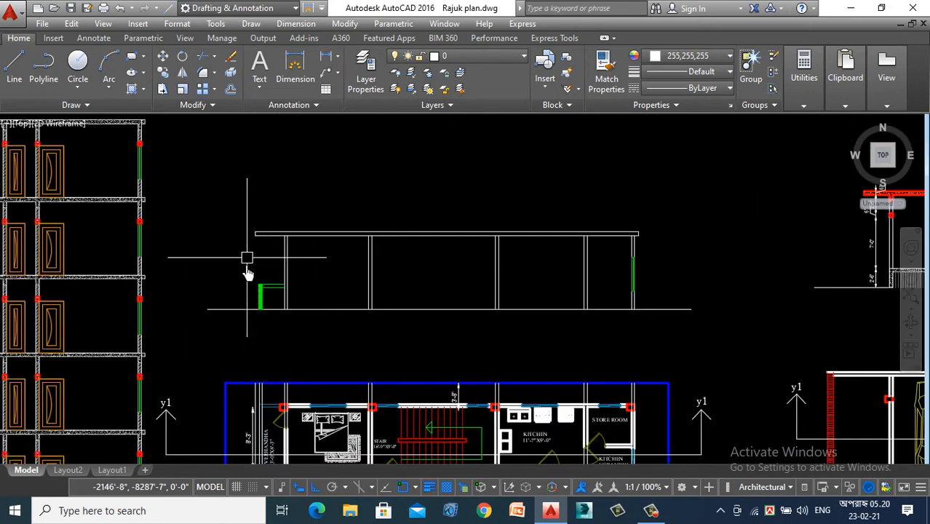
type("xl")
key("Return")
left_click(264, 329)
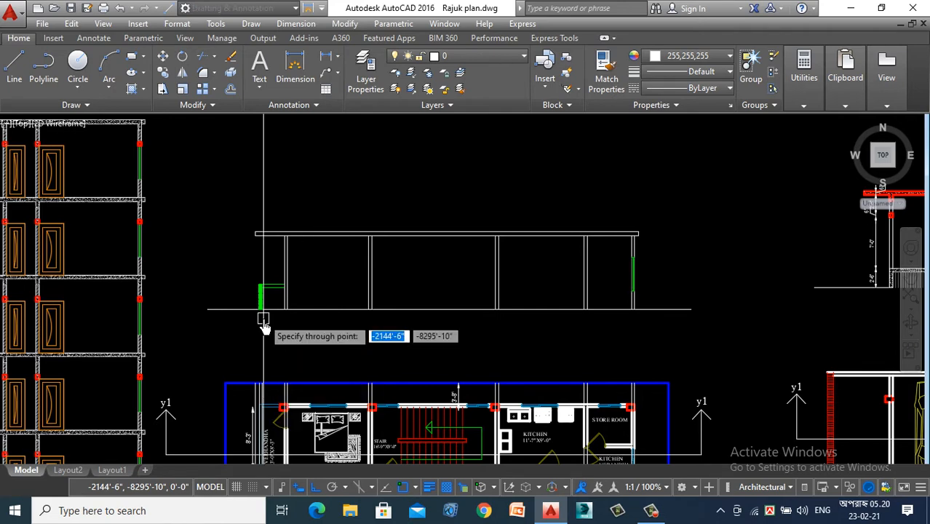
scroll(265, 437, "up", 6)
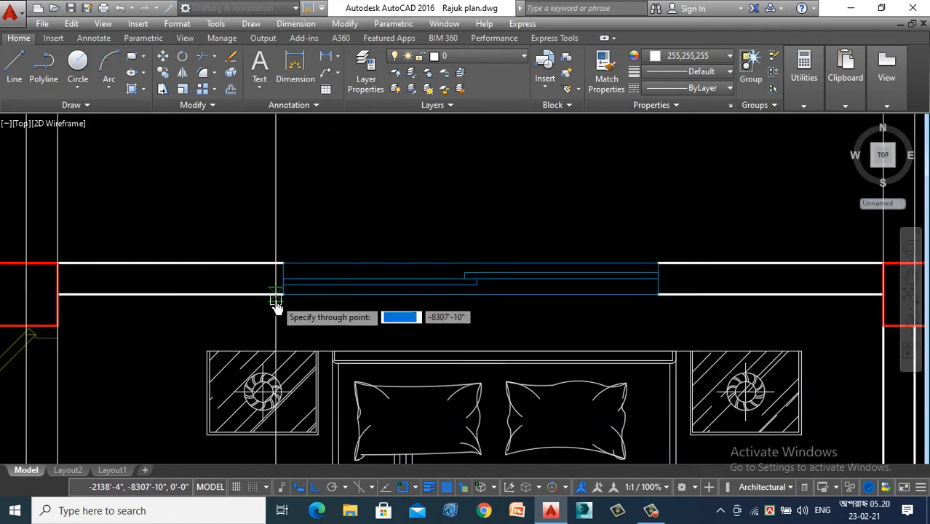
left_click(283, 294)
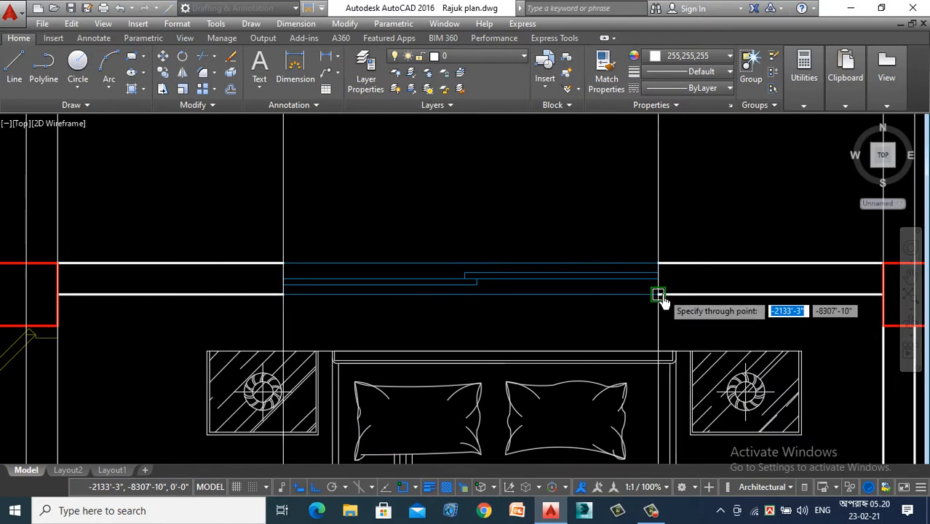
left_click(660, 296)
- Add vertical construction lines through the edges of the two stair windows in the plan's upper wall
scroll(249, 301, "down", 5)
scroll(477, 306, "up", 6)
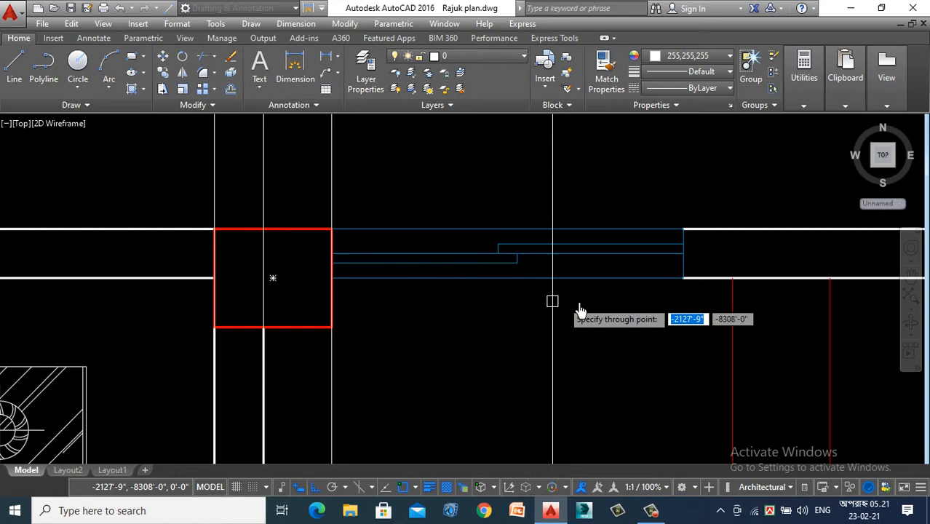
left_click(683, 285)
scroll(356, 321, "down", 8)
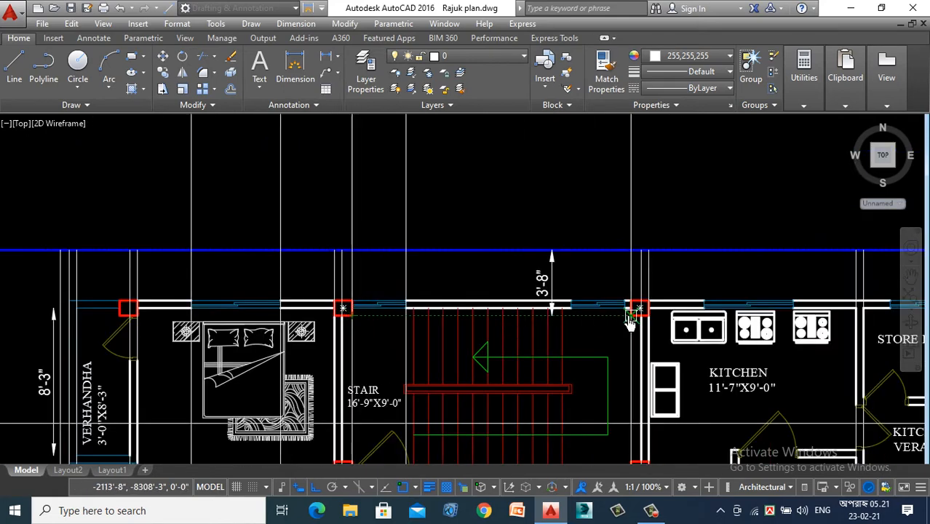
scroll(635, 311, "up", 7)
left_click(377, 294)
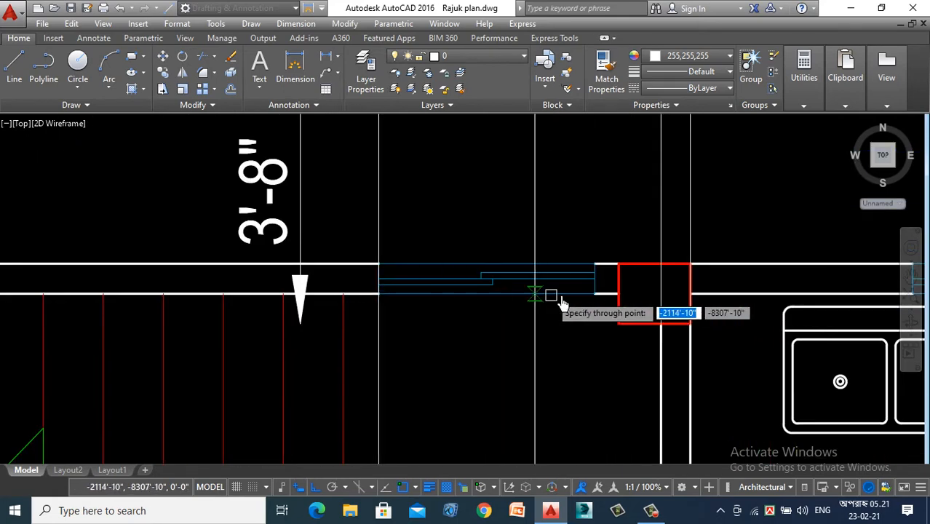
- Add vertical construction lines through both edges of the kitchen window in the plan's upper wall
scroll(308, 257, "down", 4)
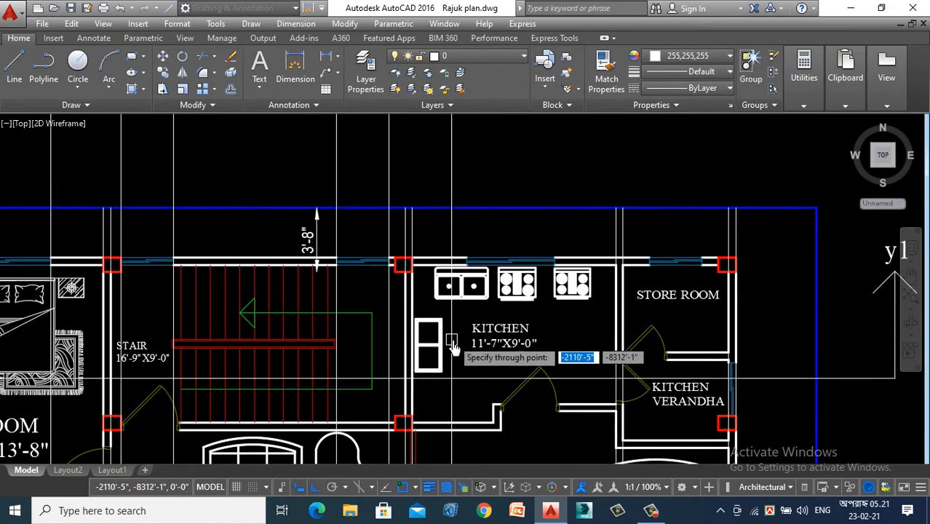
scroll(473, 270, "up", 10)
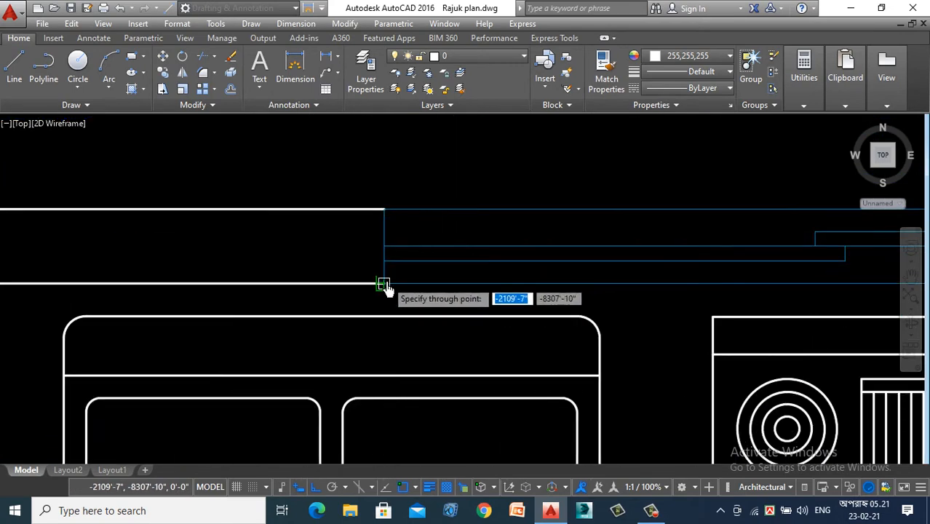
scroll(307, 297, "down", 6)
scroll(565, 312, "up", 5)
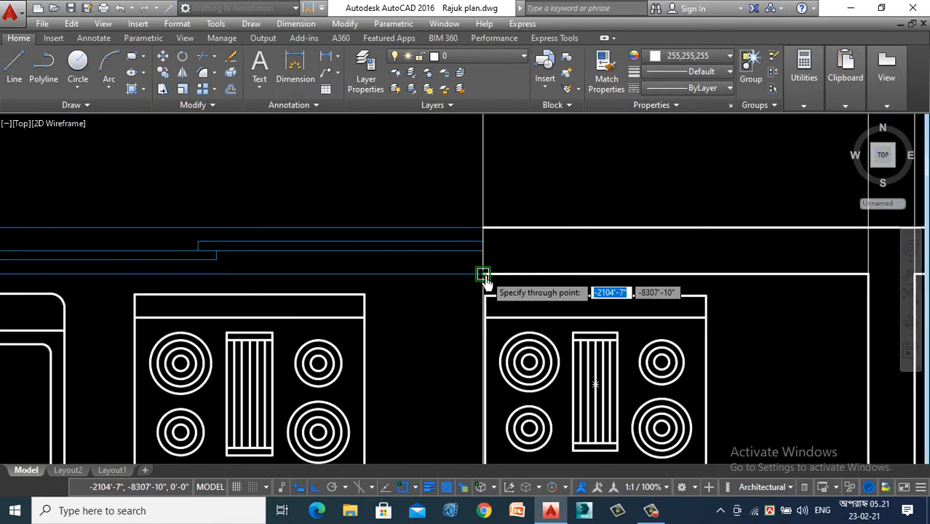
scroll(430, 204, "down", 6)
- Try to project the store room door opening with vertical construction lines through both of its edges
scroll(519, 317, "up", 9)
scroll(518, 318, "up", 4)
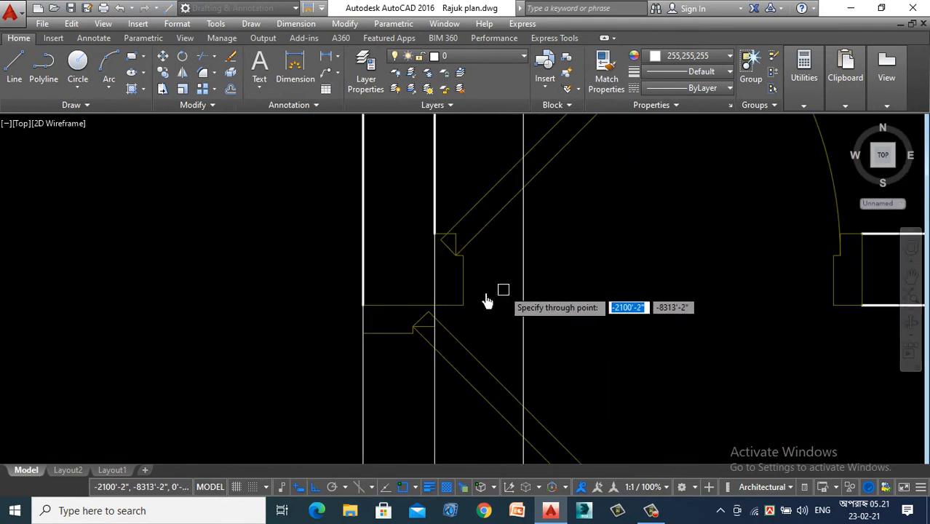
scroll(380, 339, "down", 4)
scroll(577, 333, "up", 4)
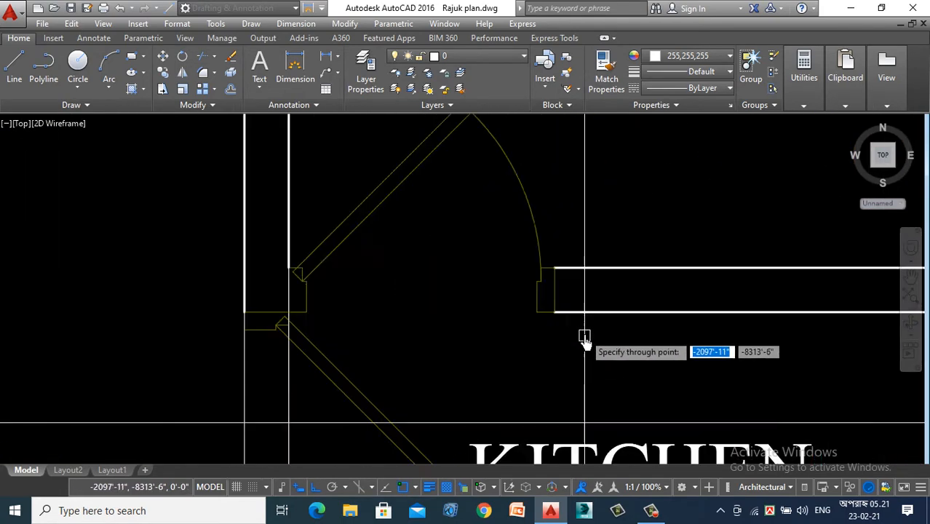
scroll(441, 362, "down", 5)
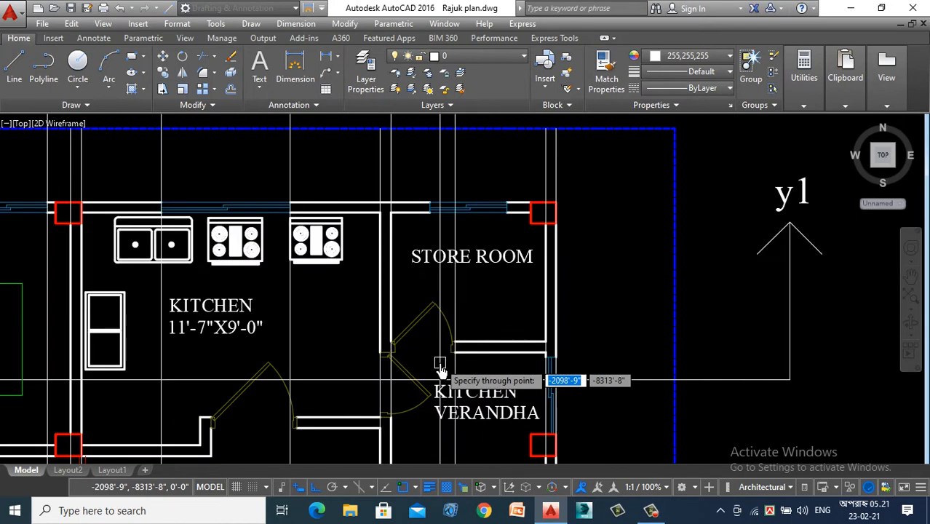
scroll(444, 218, "up", 4)
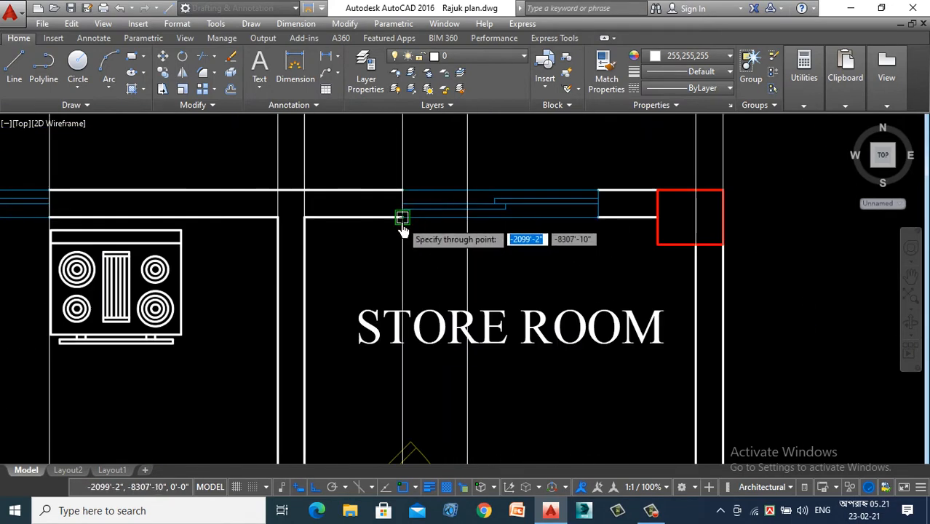
scroll(604, 256, "down", 4)
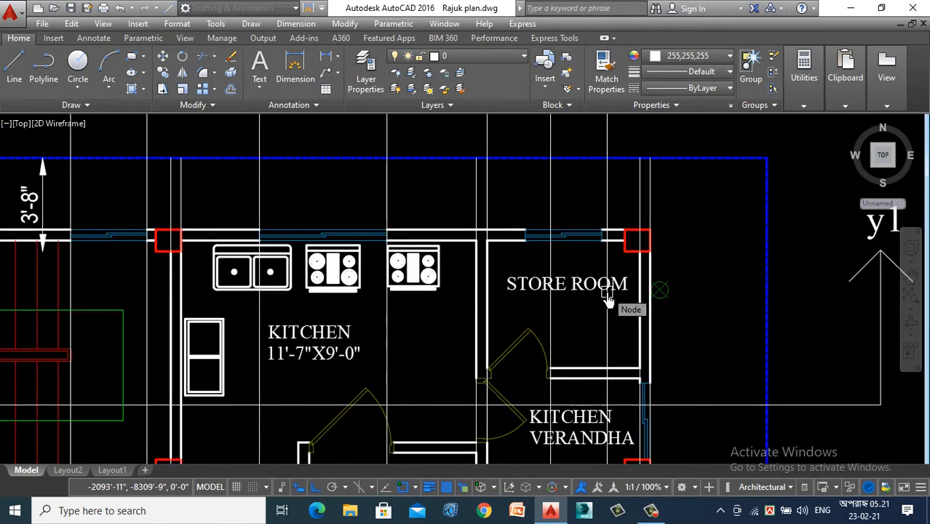
scroll(602, 291, "down", 4)
scroll(575, 160, "up", 4)
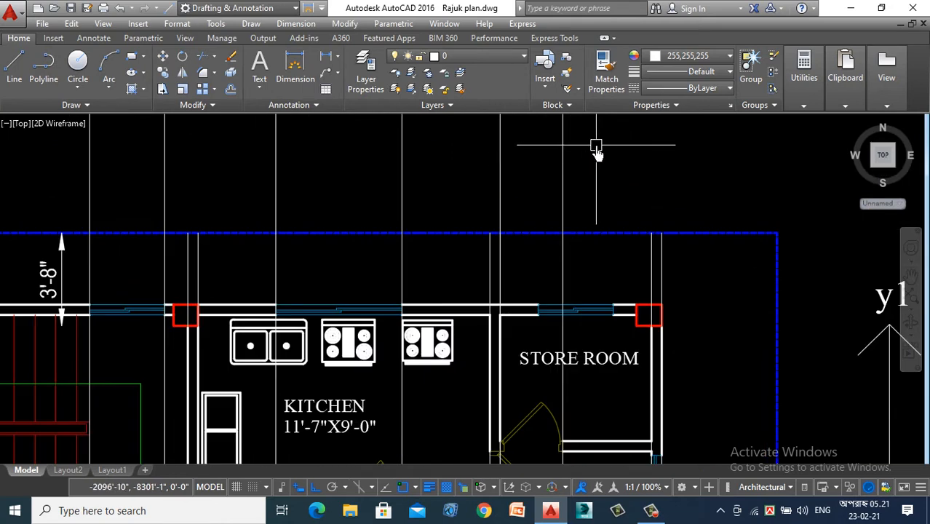
- Delete the two vertical construction lines running through the store room door opening
left_click(566, 140)
left_click(466, 175)
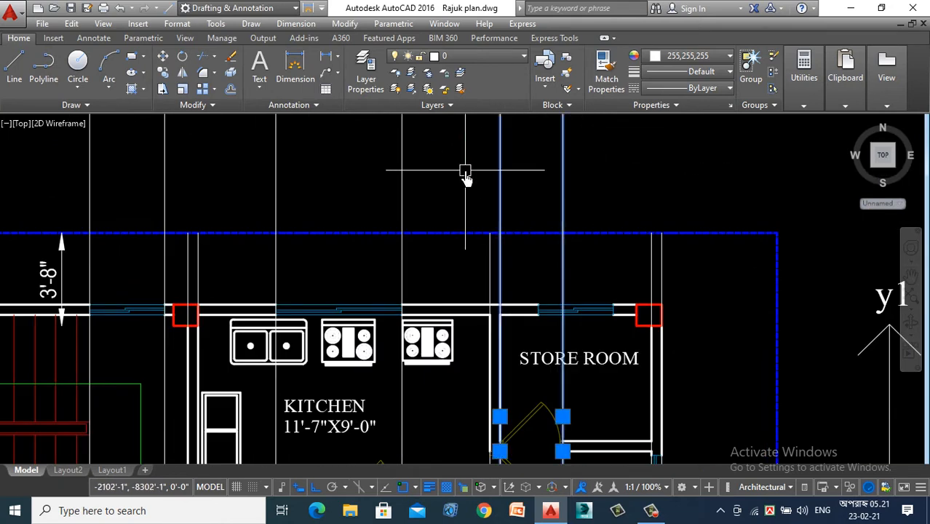
key("Delete")
- Draw vertical construction lines through both edges of the store room window in the plan's upper wall
type("x")
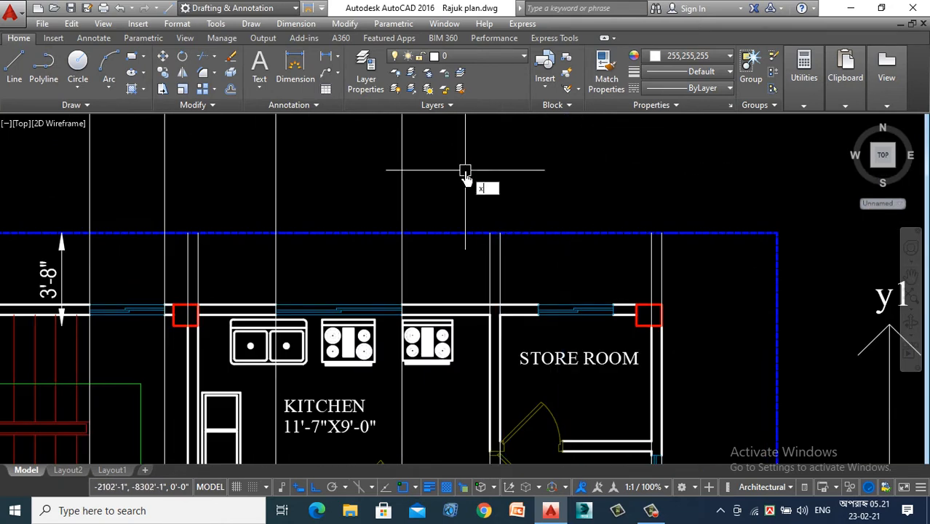
type("l")
key("Return")
type("v")
key("Return")
scroll(584, 334, "up", 4)
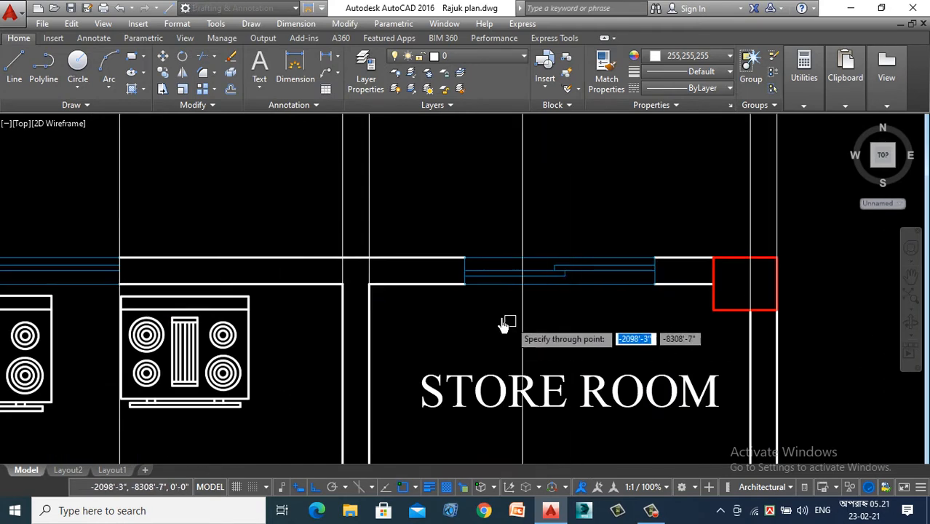
left_click(464, 284)
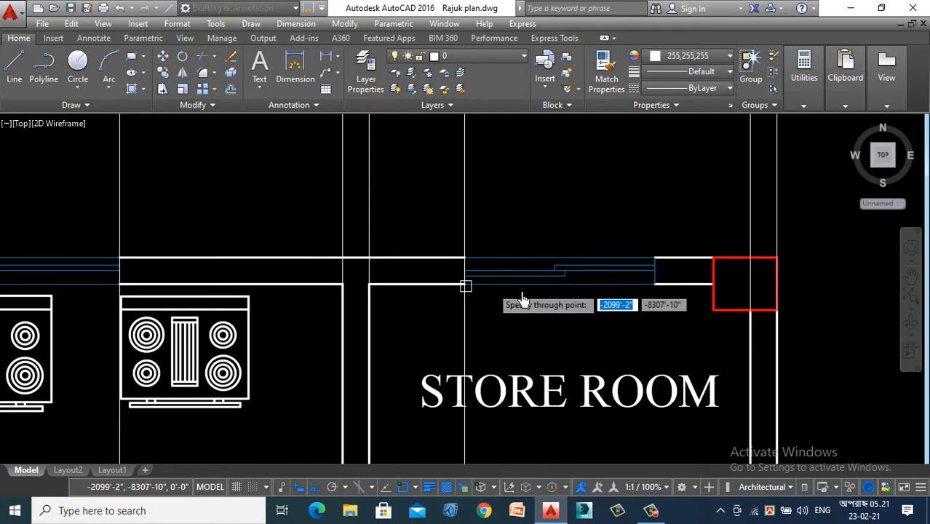
left_click(655, 284)
scroll(625, 364, "down", 10)
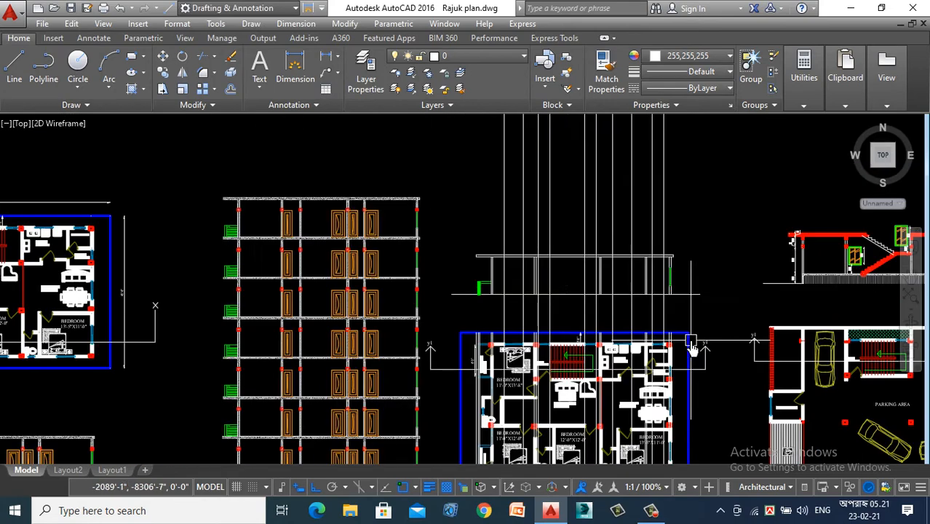
- Offset the section's floor line 2'6" upward for the window sill level
scroll(652, 286, "up", 4)
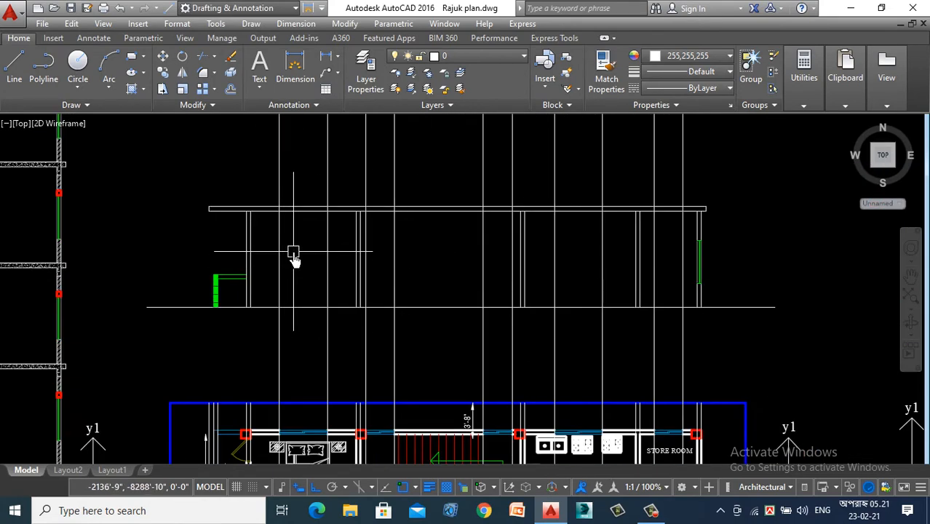
scroll(293, 256, "down", 4)
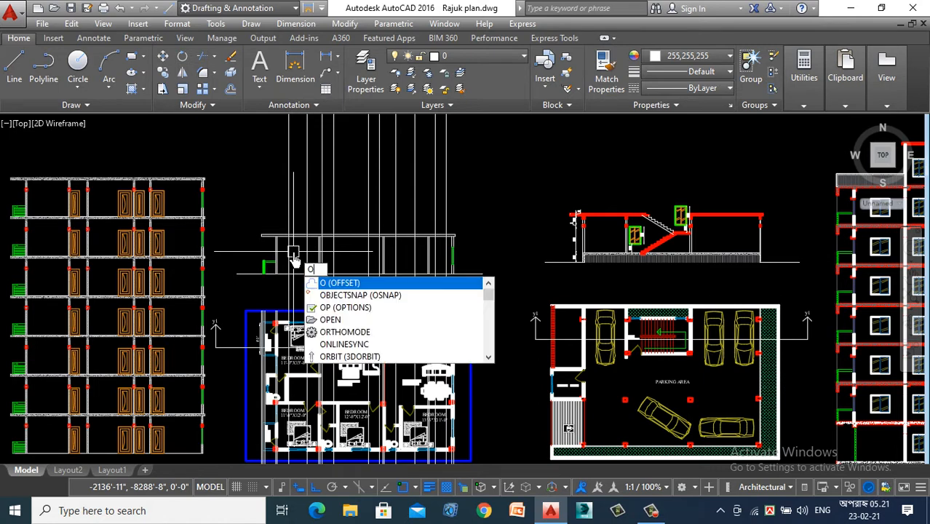
key("Return")
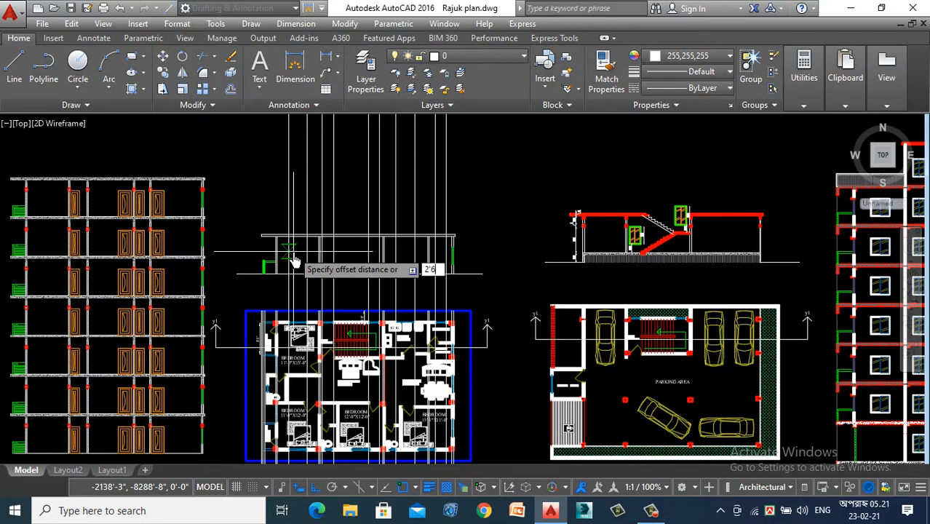
type("2'6")
key("Return")
scroll(298, 262, "up", 4)
left_click(287, 281)
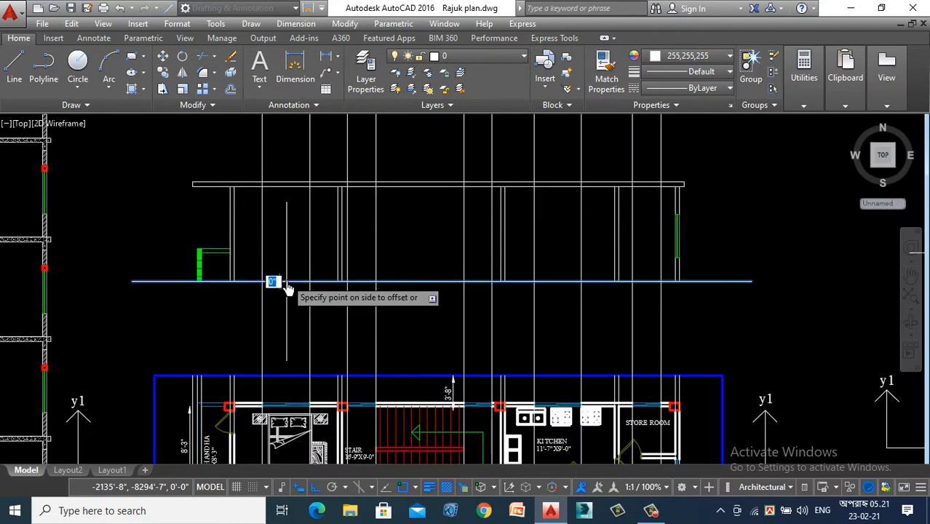
left_click(284, 224)
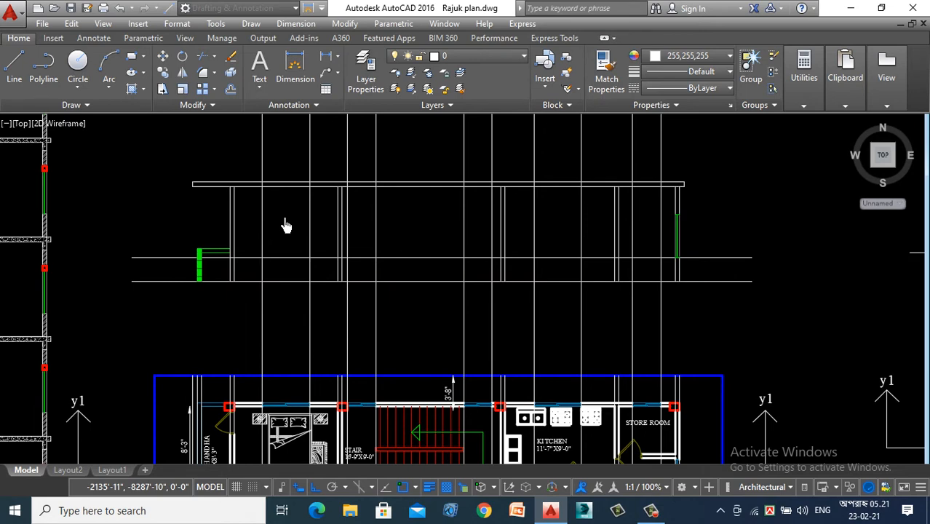
- Offset the window sill line 4'6" upward for the window head level
key("Return")
key("Return")
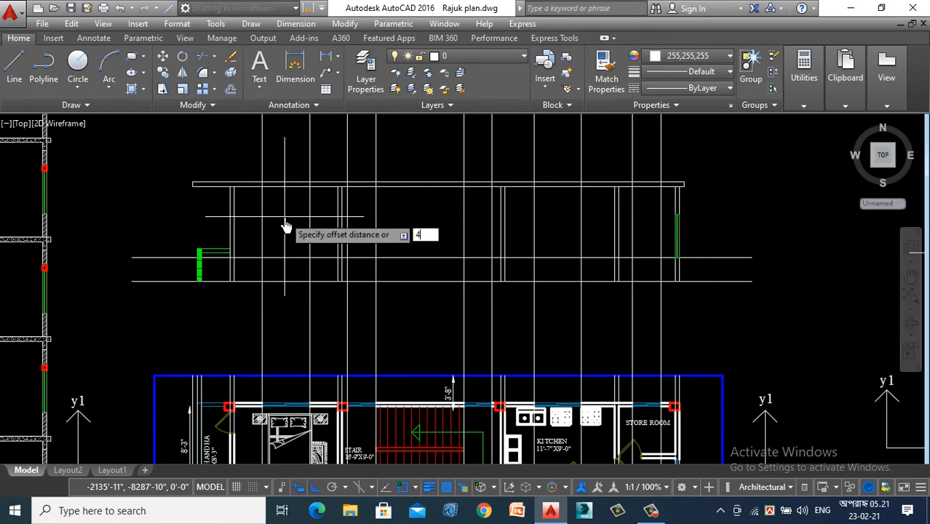
type("4'-6")
key("Return")
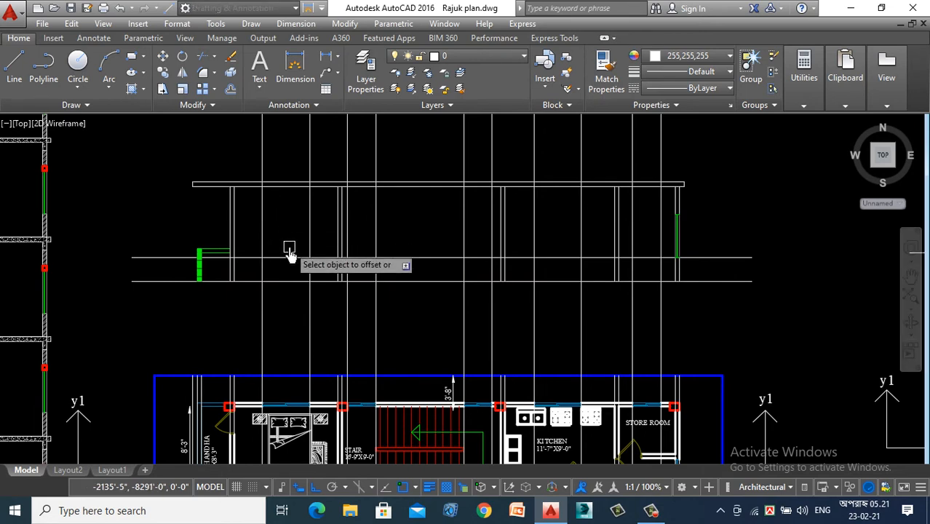
left_click(291, 257)
left_click(302, 171)
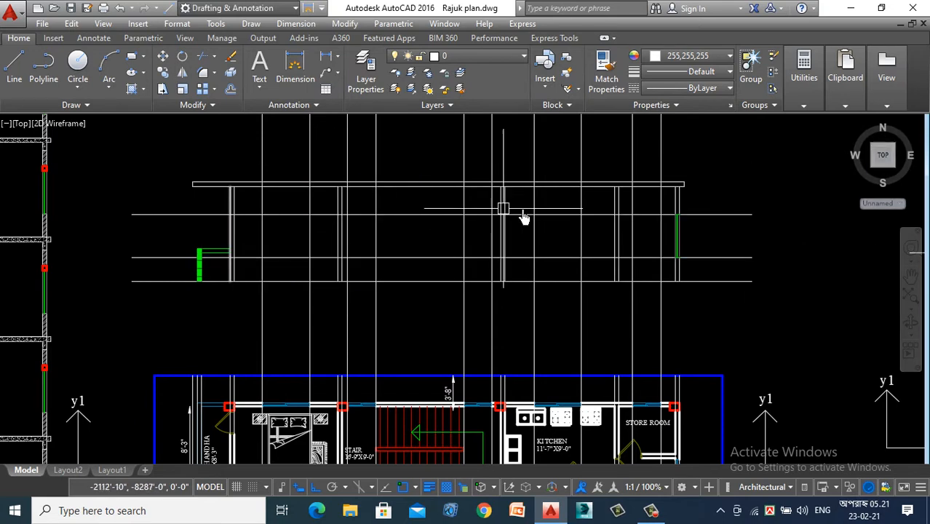
scroll(581, 242, "up", 4)
scroll(757, 222, "up", 2)
scroll(459, 275, "down", 2)
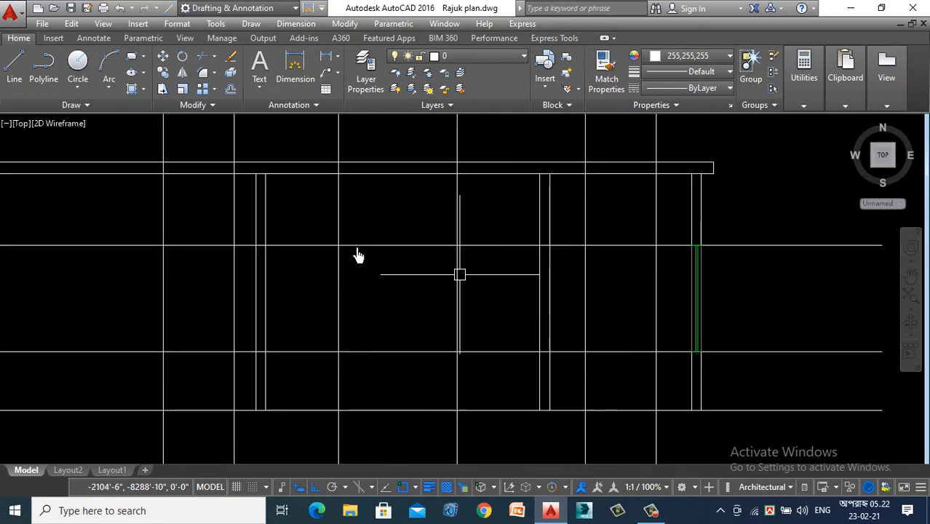
left_click(131, 58)
scroll(208, 267, "down", 4)
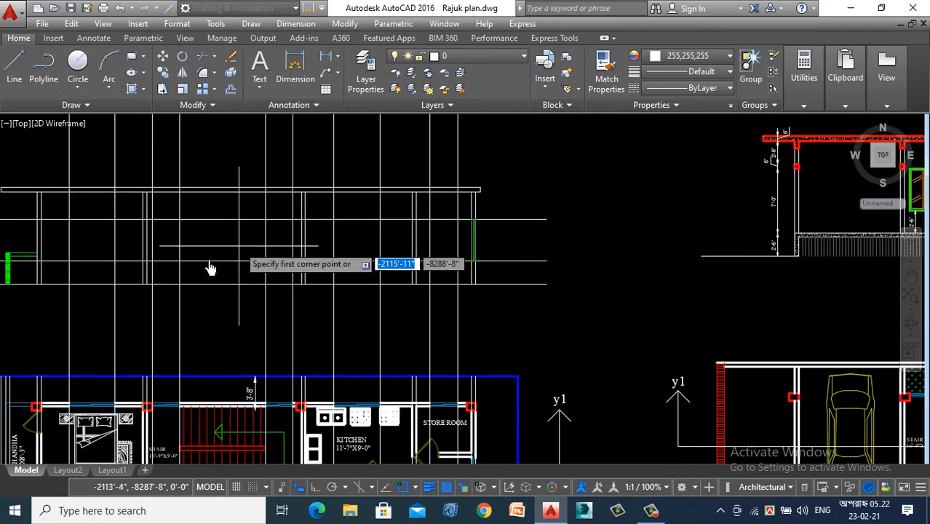
scroll(222, 318, "down", 6)
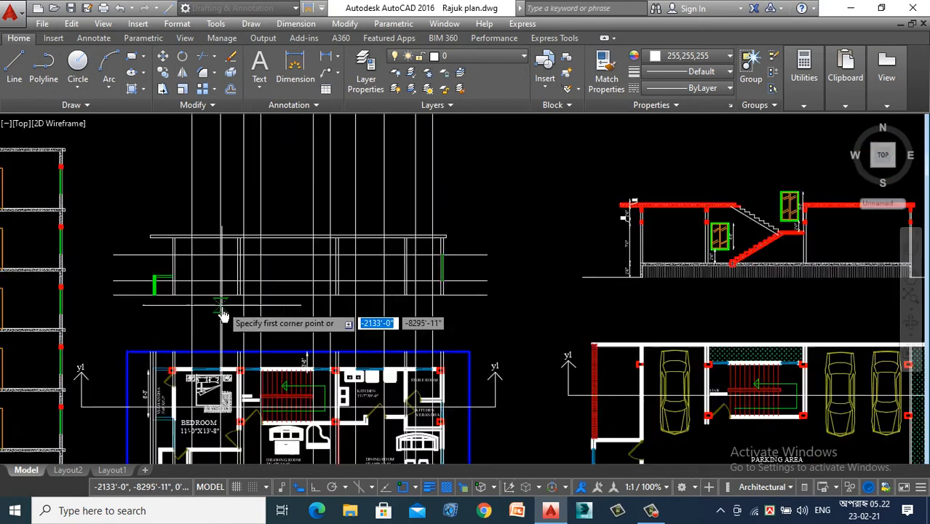
scroll(221, 315, "up", 8)
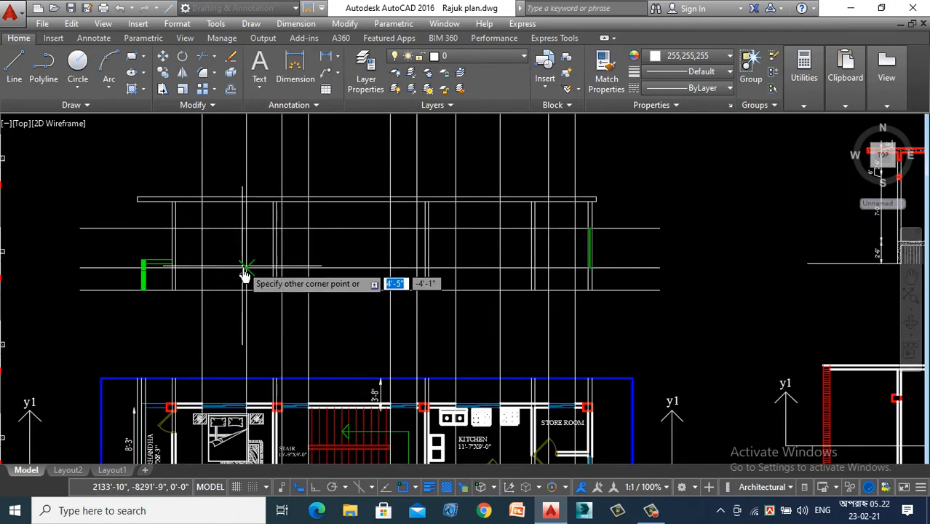
key("Escape")
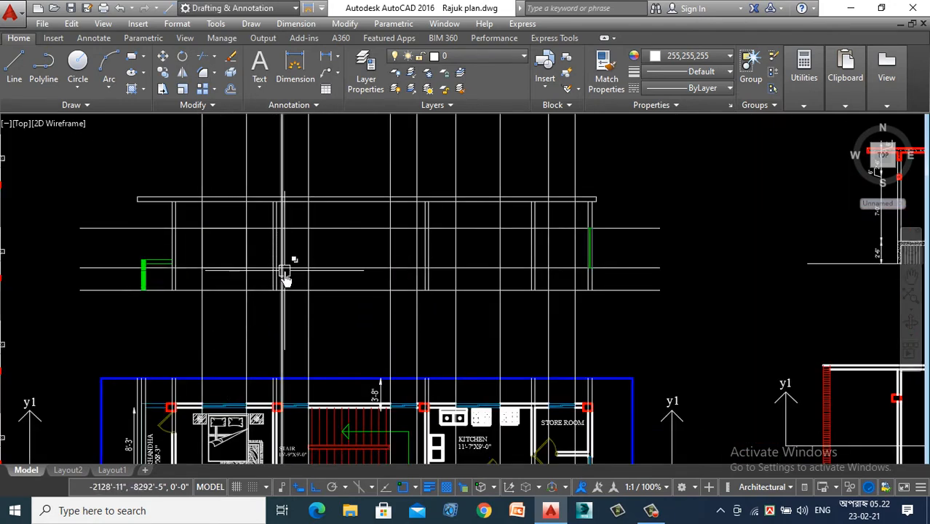
- Examine the neighbouring elevations and the first floor plan's upper wall windows below the section
scroll(182, 313, "down", 8)
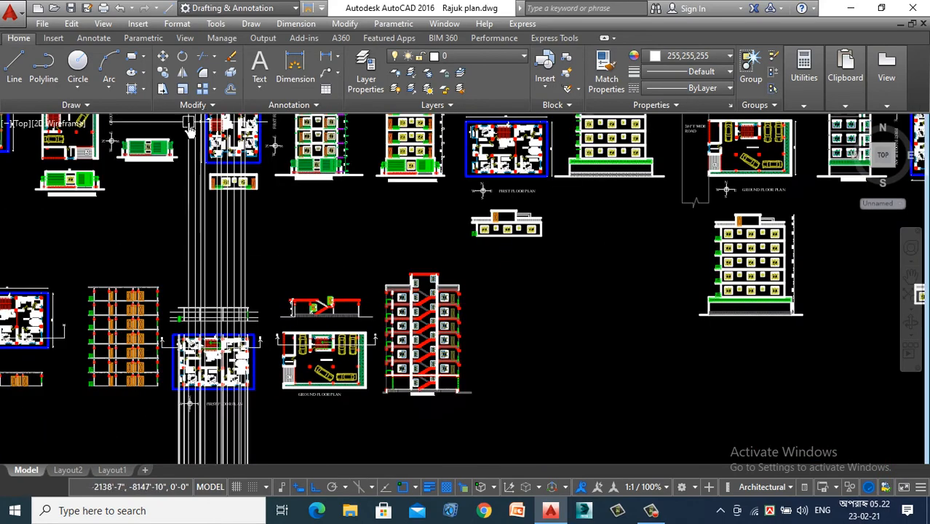
scroll(190, 122, "up", 4)
scroll(195, 271, "down", 4)
scroll(201, 177, "up", 4)
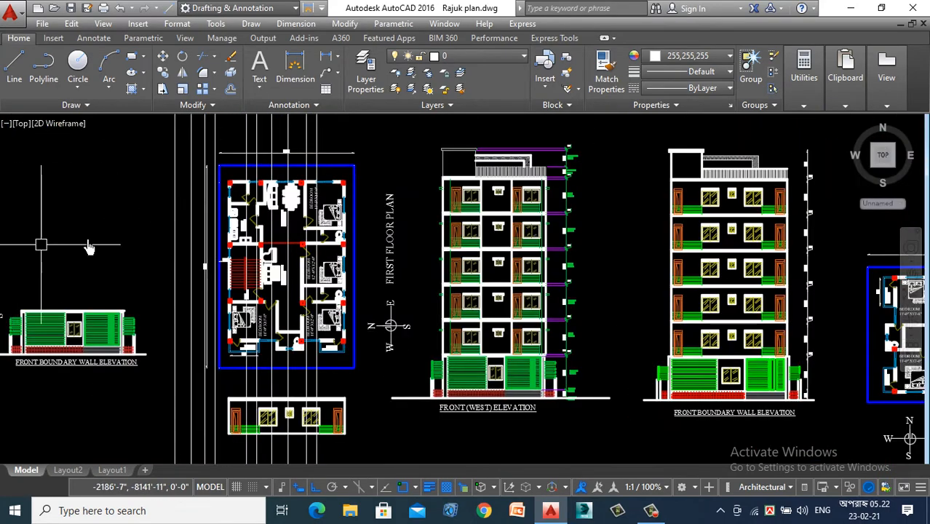
scroll(89, 248, "down", 4)
scroll(196, 262, "up", 6)
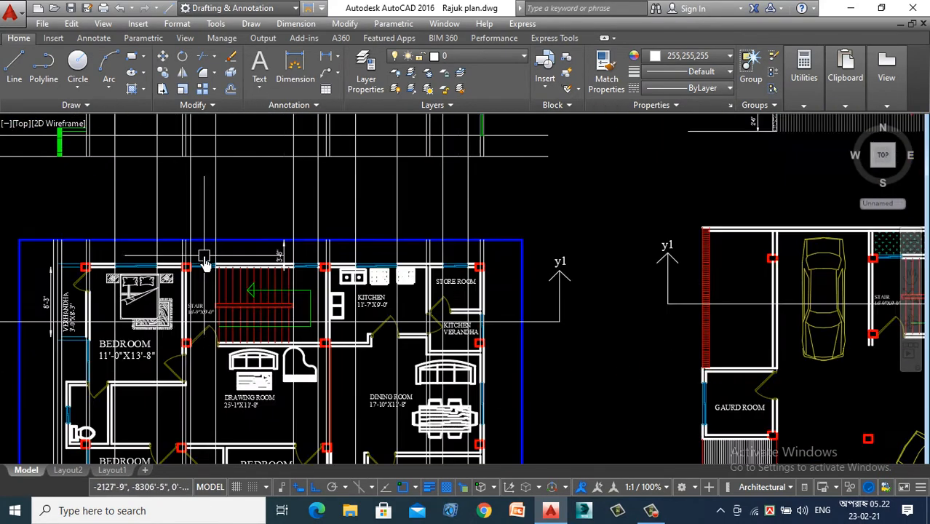
scroll(213, 289, "down", 2)
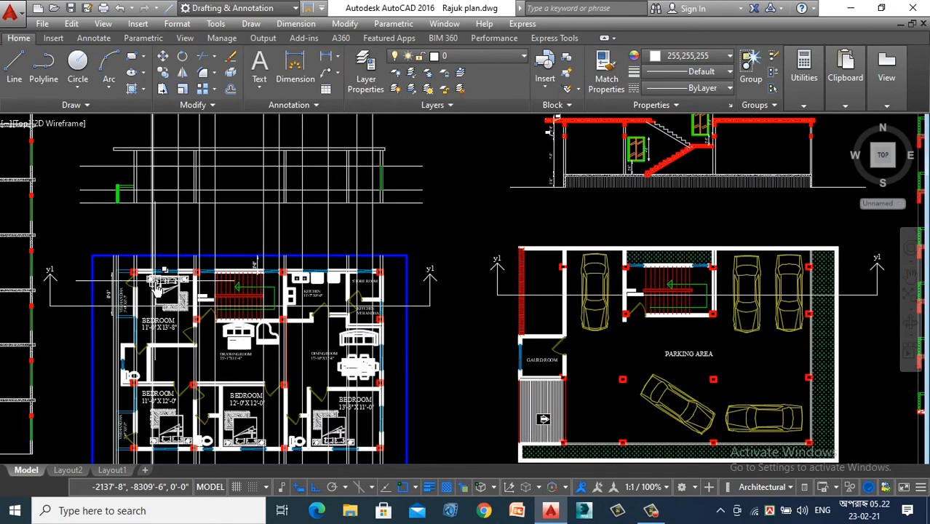
scroll(157, 289, "up", 3)
scroll(173, 312, "down", 2)
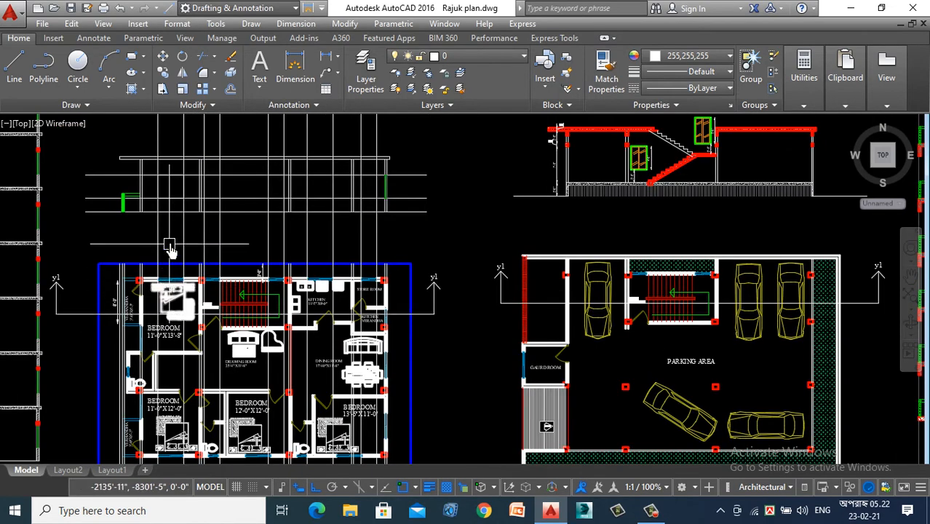
- Draw the bedroom window in the section as a rectangle between its vertical construction lines, from head level to sill level
scroll(172, 188, "up", 4)
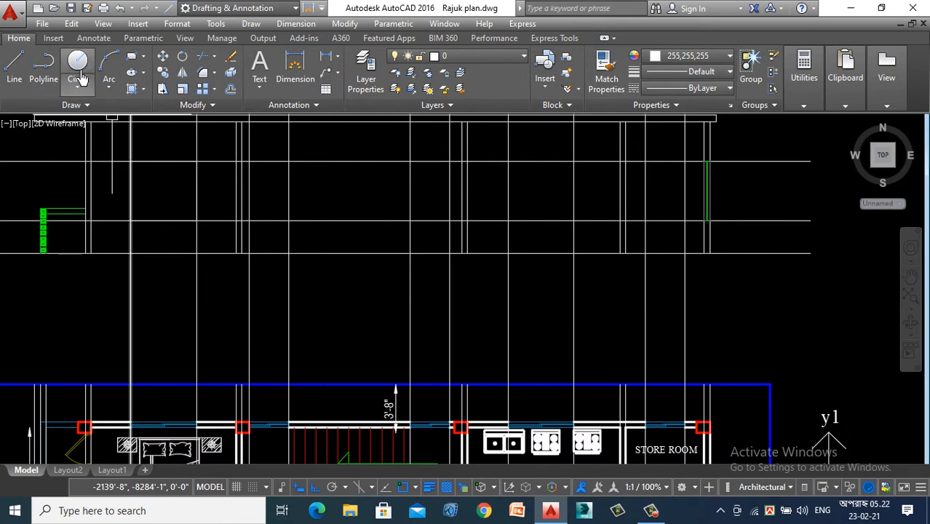
left_click(132, 56)
left_click(130, 161)
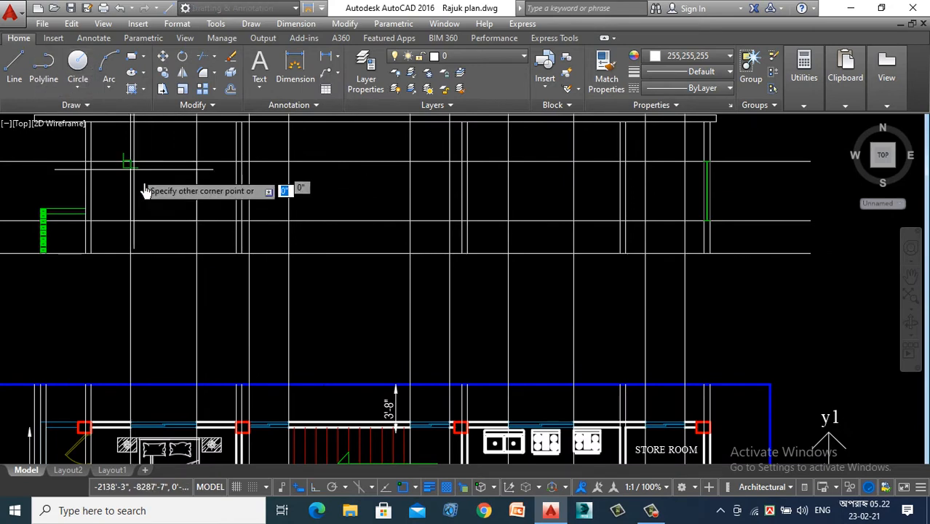
left_click(196, 221)
- Draw a rectangle between the head and sill levels for the stair room window nearest the bedroom
scroll(197, 226, "down", 5)
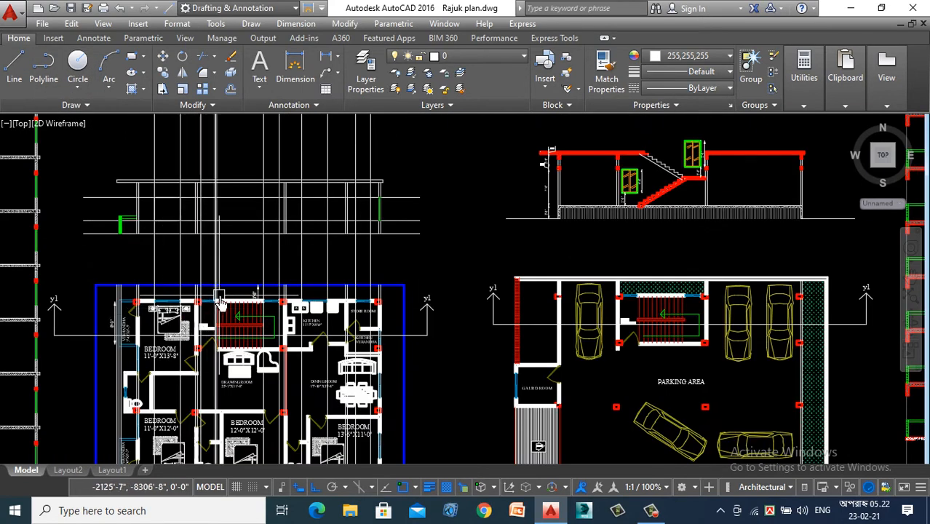
scroll(217, 306, "up", 3)
scroll(218, 321, "down", 2)
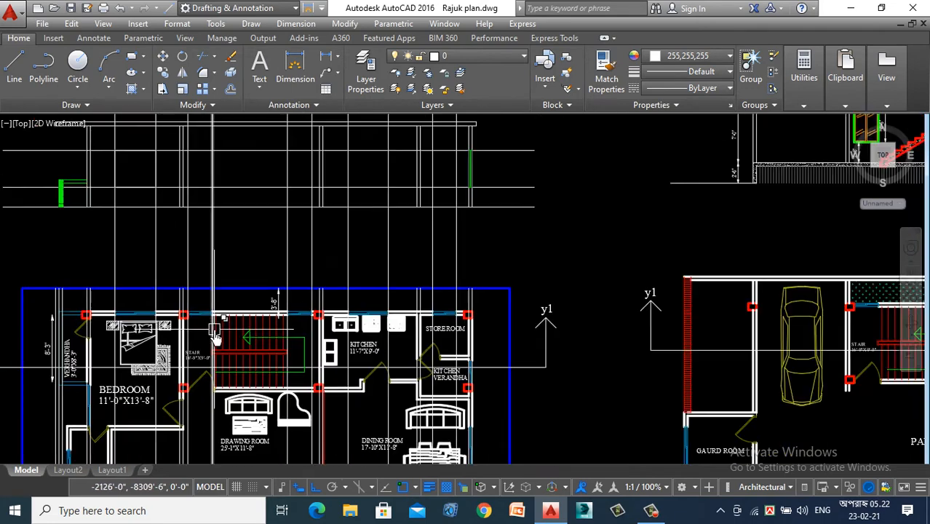
scroll(219, 202, "up", 3)
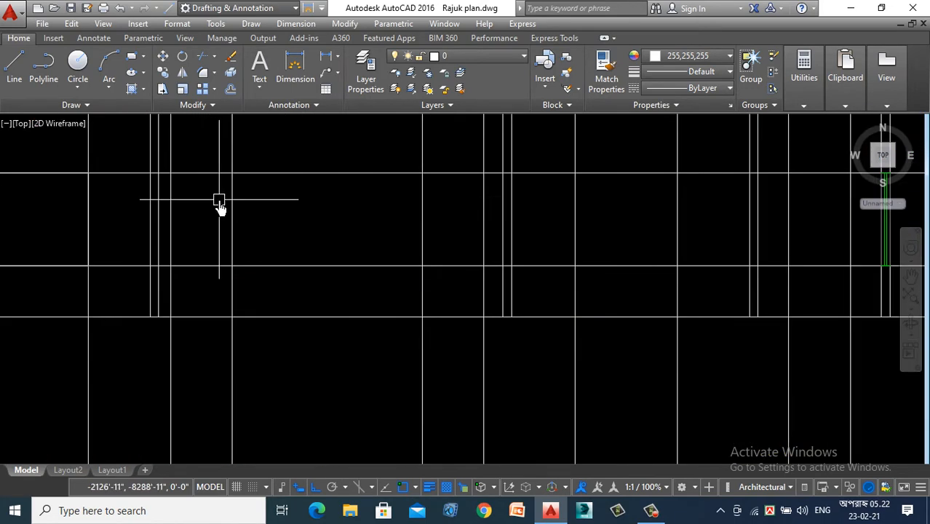
scroll(208, 198, "down", 3)
scroll(208, 193, "up", 2)
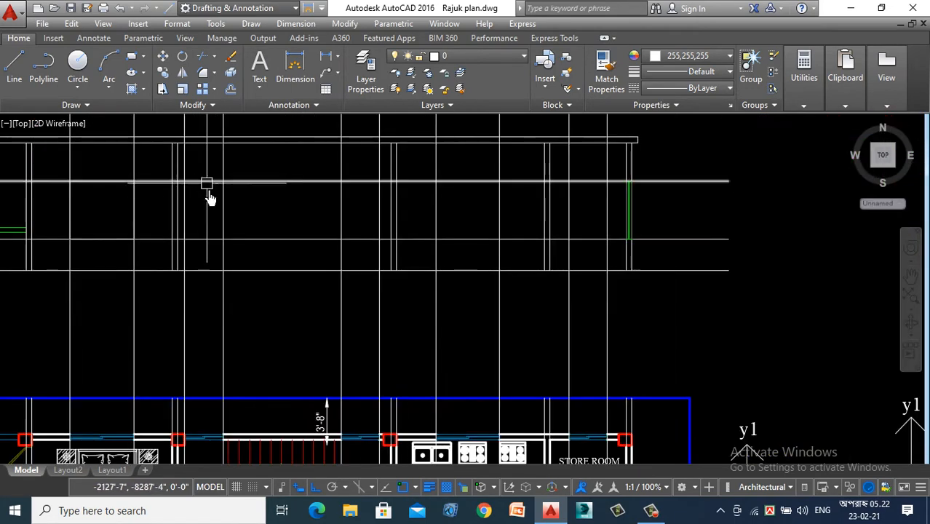
key("Return")
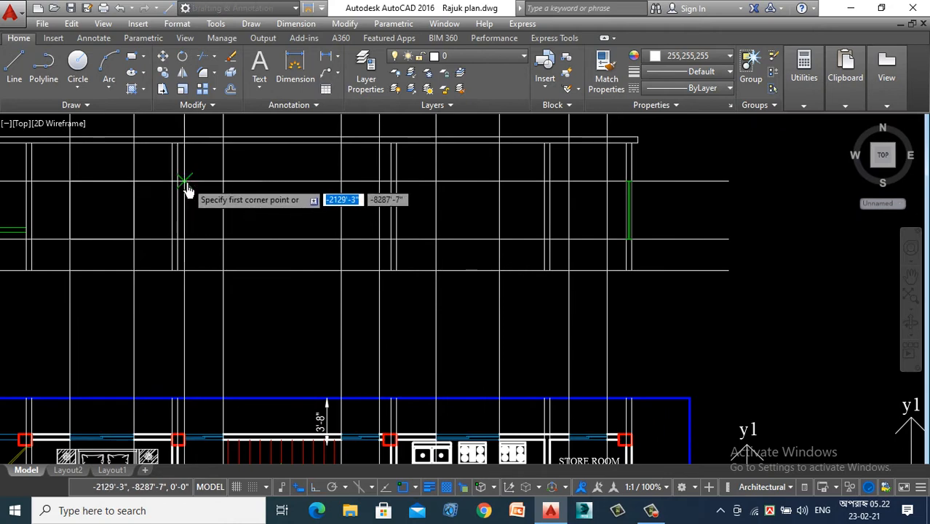
left_click(192, 194)
left_click(222, 239)
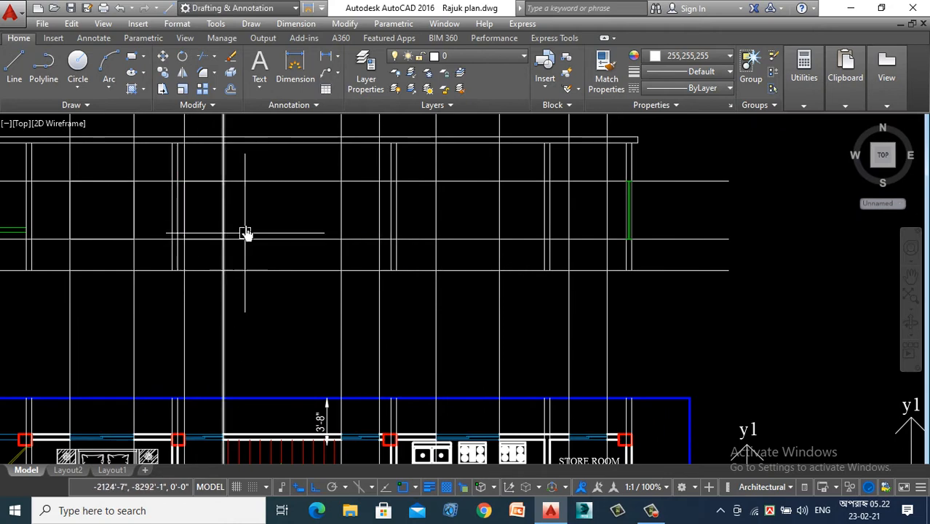
- Draw the kitchen window rectangle in the section between its construction lines and the head and sill levels
scroll(245, 228, "down", 2)
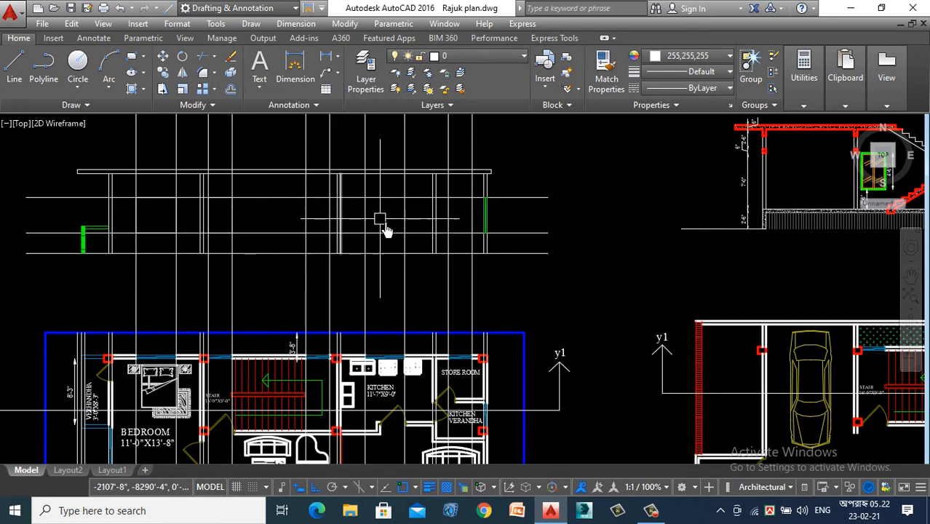
scroll(383, 213, "up", 2)
type("rec")
key("Return")
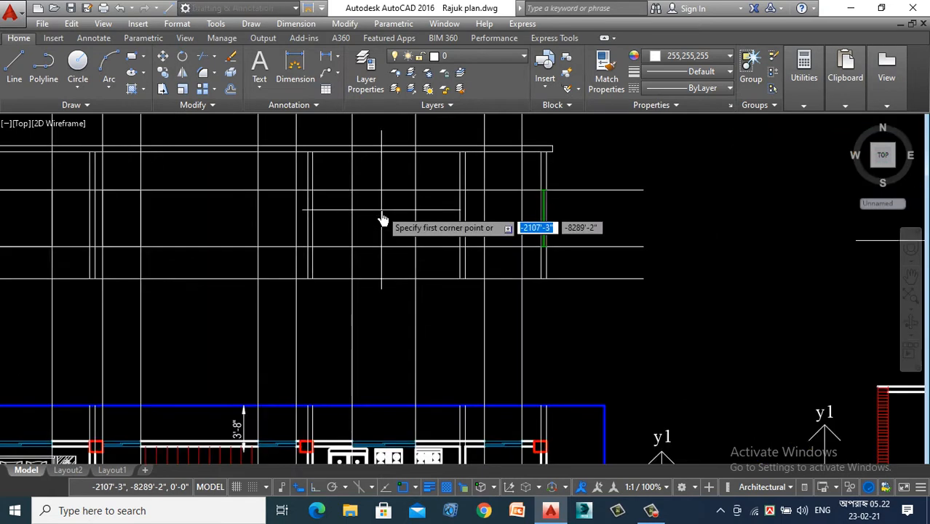
left_click(352, 192)
left_click(412, 256)
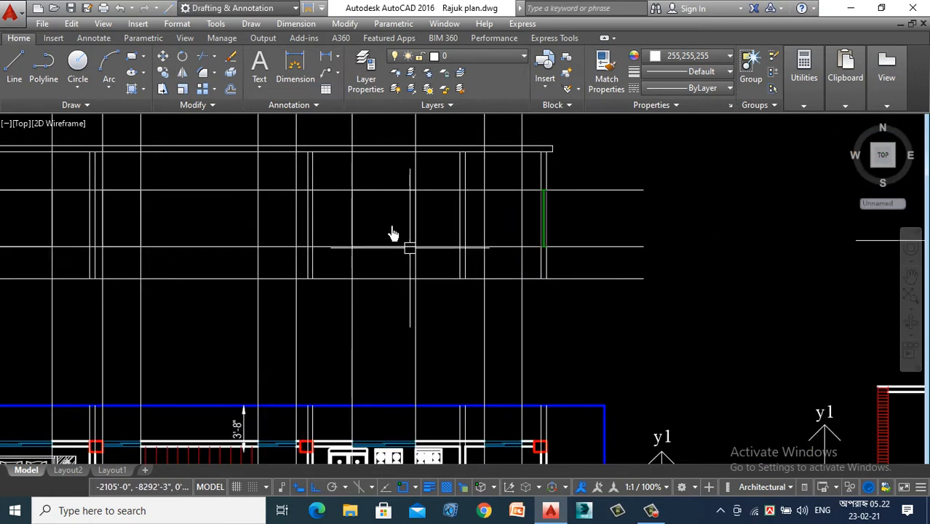
- Draw the store room window rectangle in the section between its construction lines and the head and sill levels
scroll(391, 235, "down", 2)
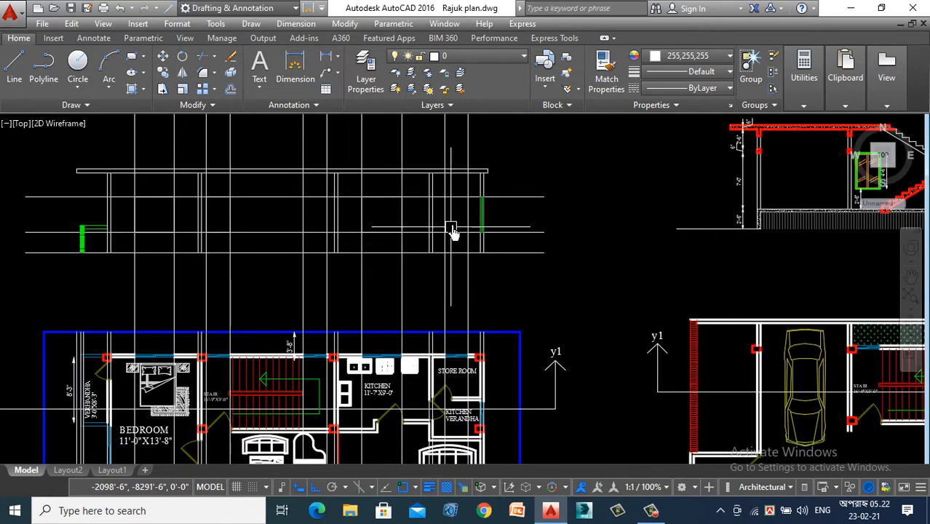
scroll(454, 219, "up", 2)
key("Return")
left_click(417, 185)
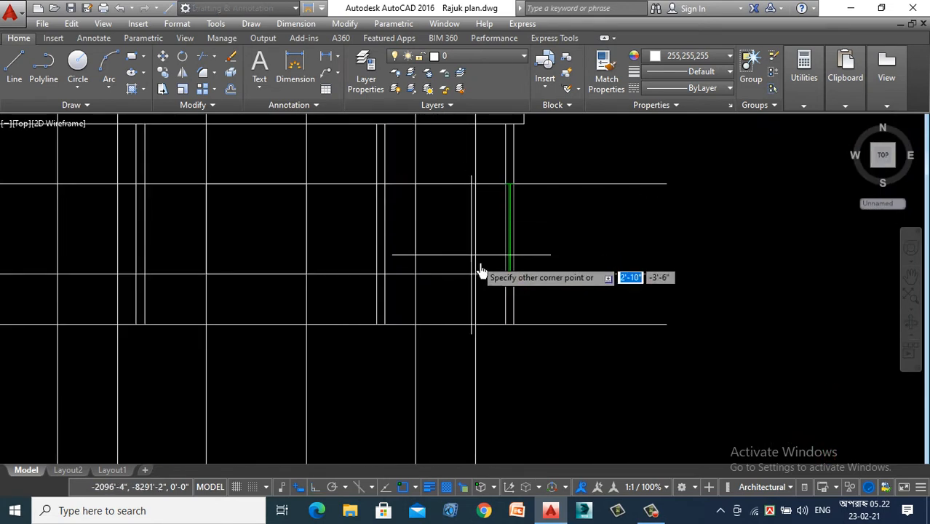
left_click(479, 278)
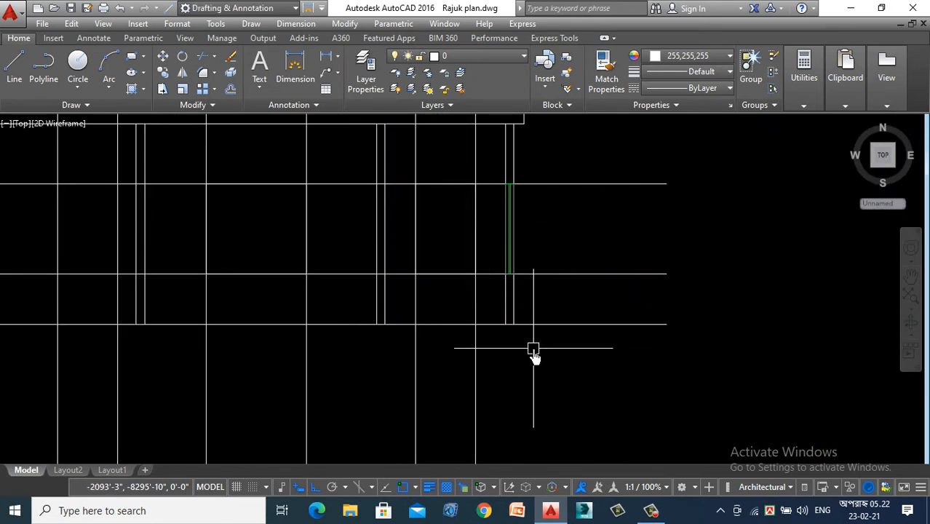
- Delete the horizontal window head and sill lines across the section, keeping the floor line
scroll(543, 343, "down", 2)
left_click(577, 265)
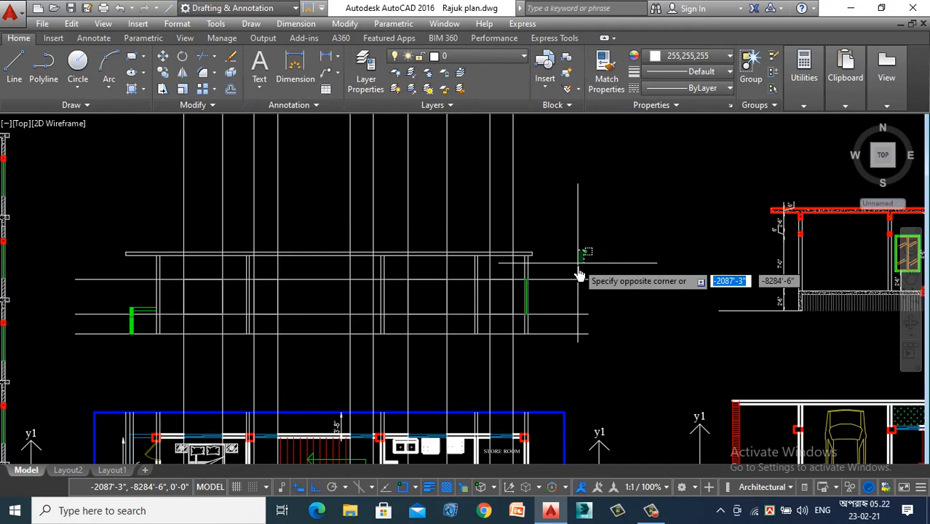
left_click(559, 320)
key("Delete")
- Delete all the vertical window construction lines running through the section and the first floor plan
scroll(556, 346, "down", 4)
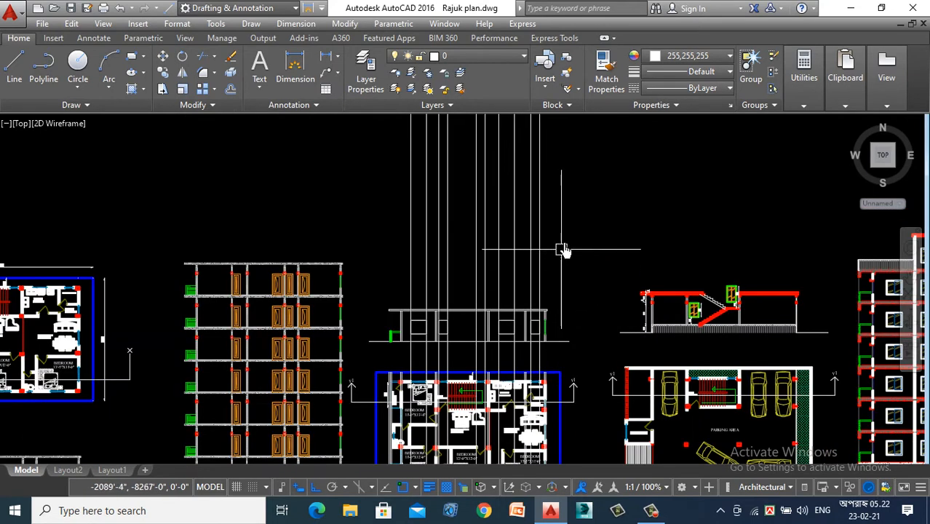
left_click(581, 198)
left_click(347, 252)
key("Delete")
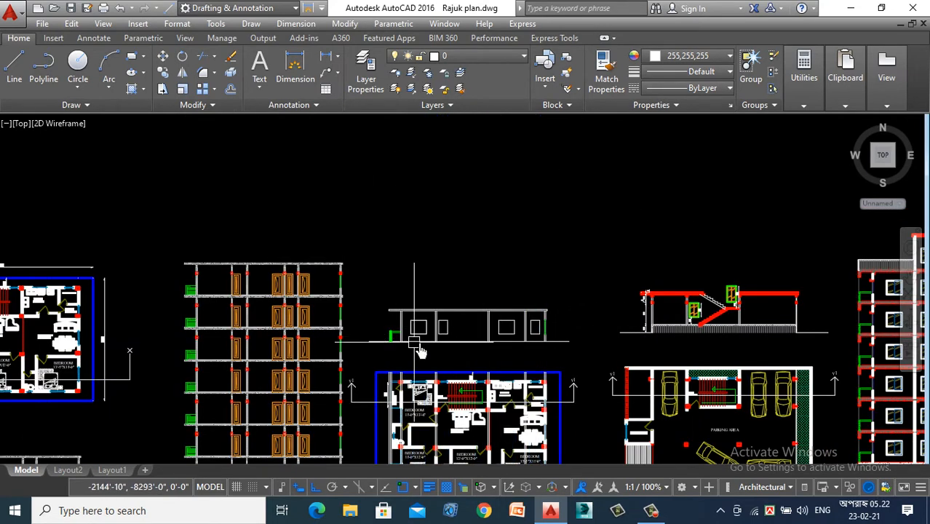
- Compare the section's window outlines with the bedroom, stair and kitchen windows in the plan's upper wall
scroll(508, 342, "up", 2)
scroll(450, 251, "down", 2)
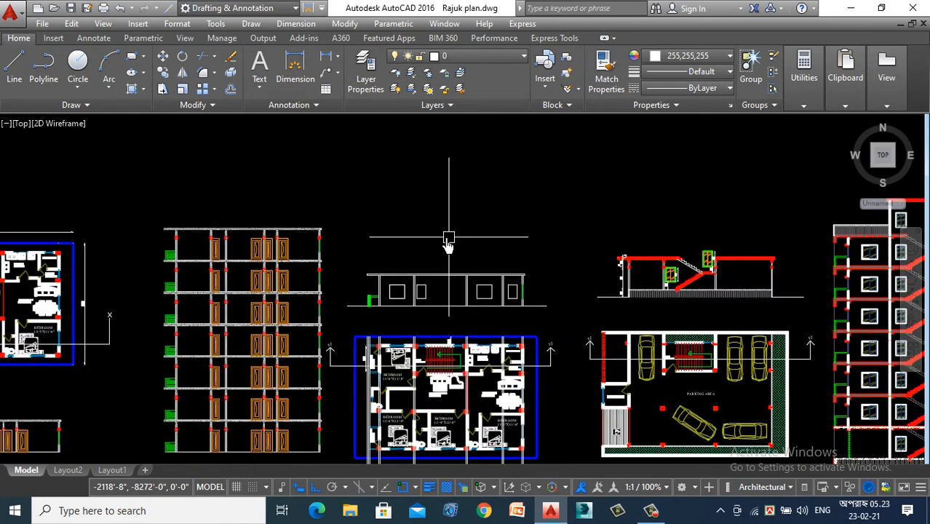
scroll(425, 305, "up", 2)
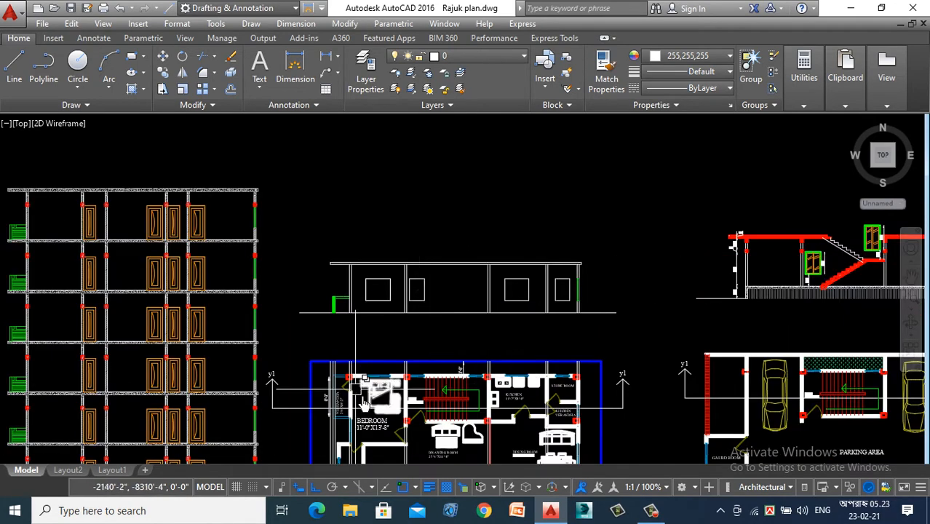
scroll(357, 381, "up", 2)
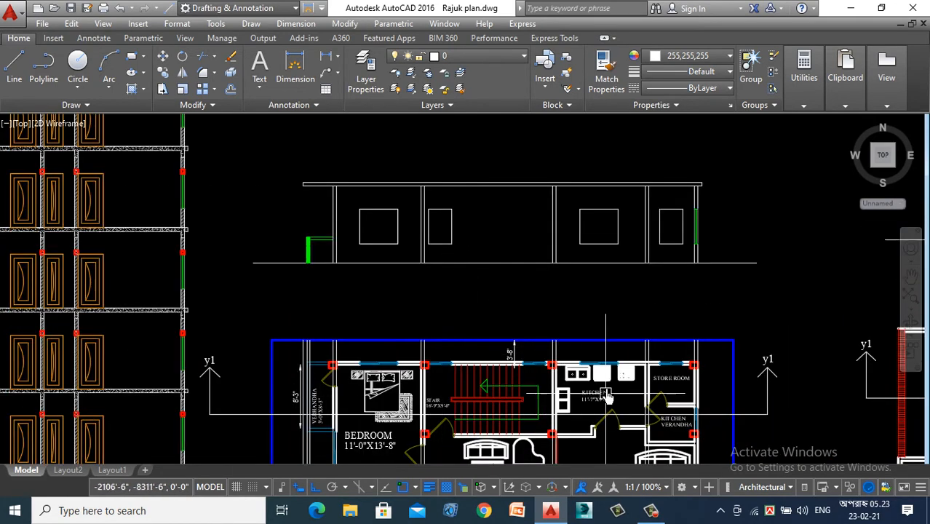
scroll(564, 390, "up", 4)
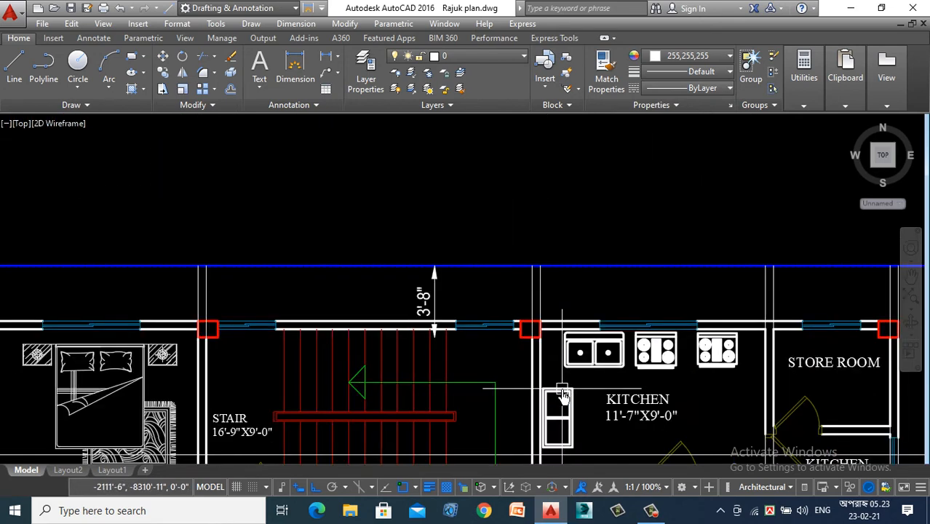
scroll(499, 342, "down", 7)
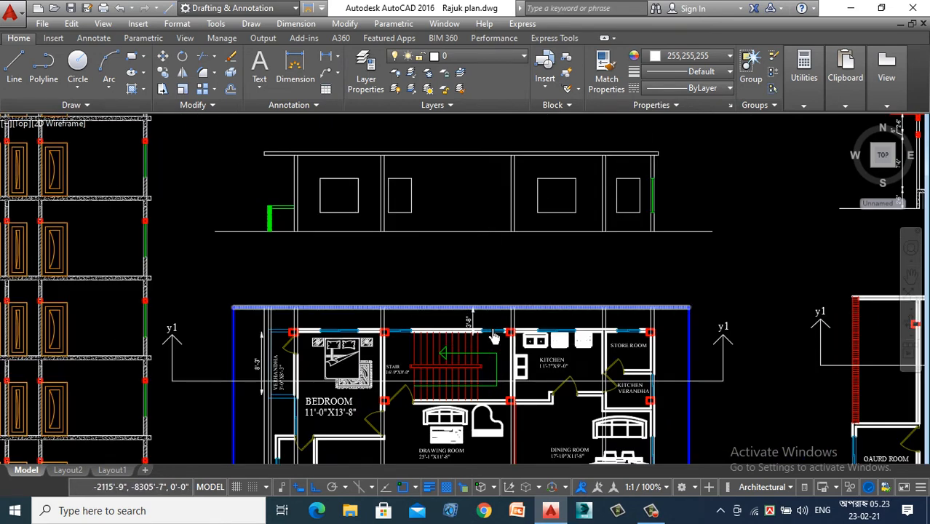
scroll(497, 332, "up", 1)
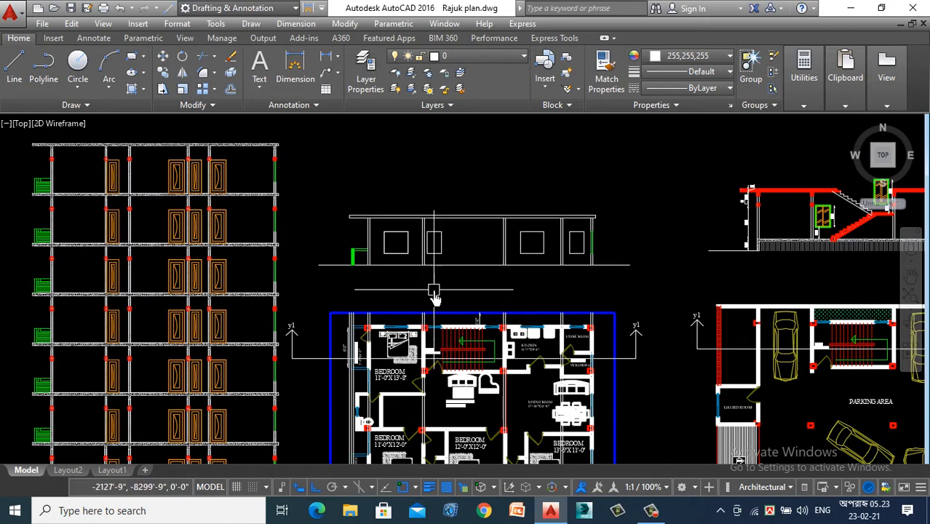
scroll(434, 297, "up", 2)
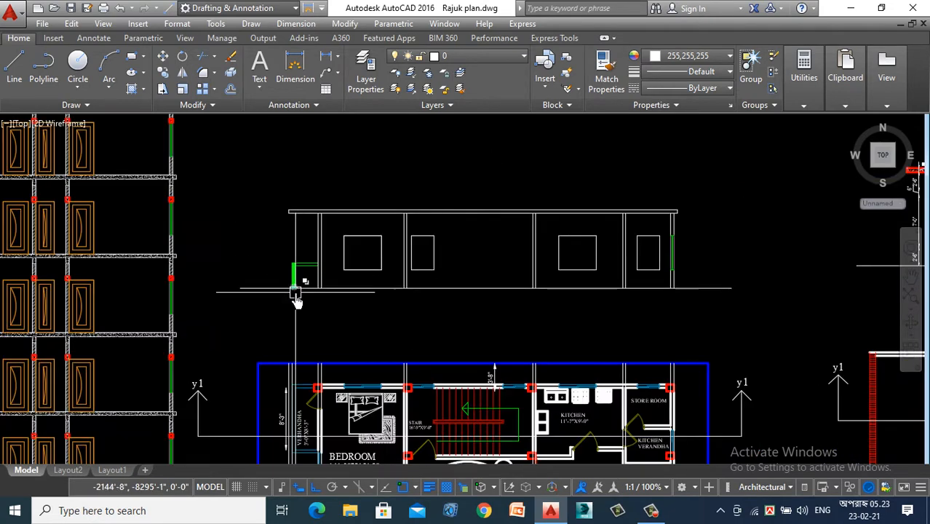
scroll(372, 246, "up", 2)
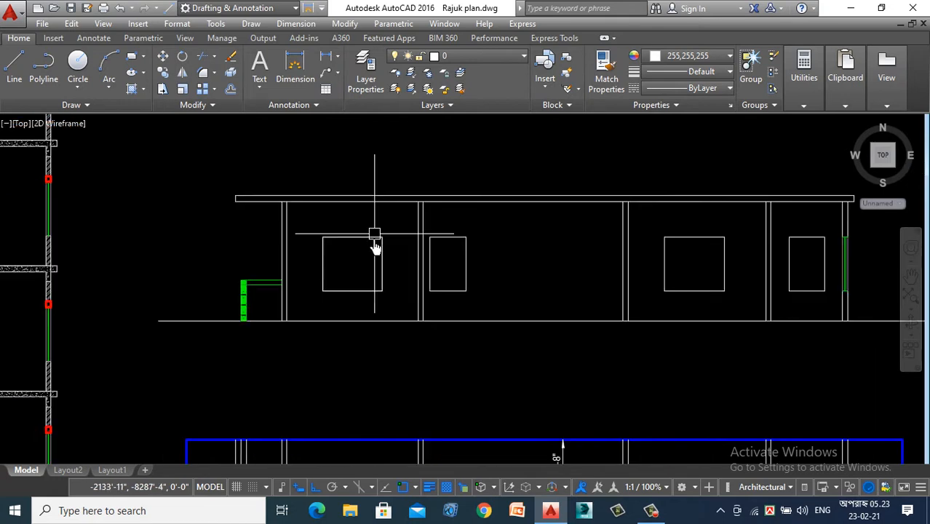
scroll(332, 251, "up", 2)
left_click(332, 244)
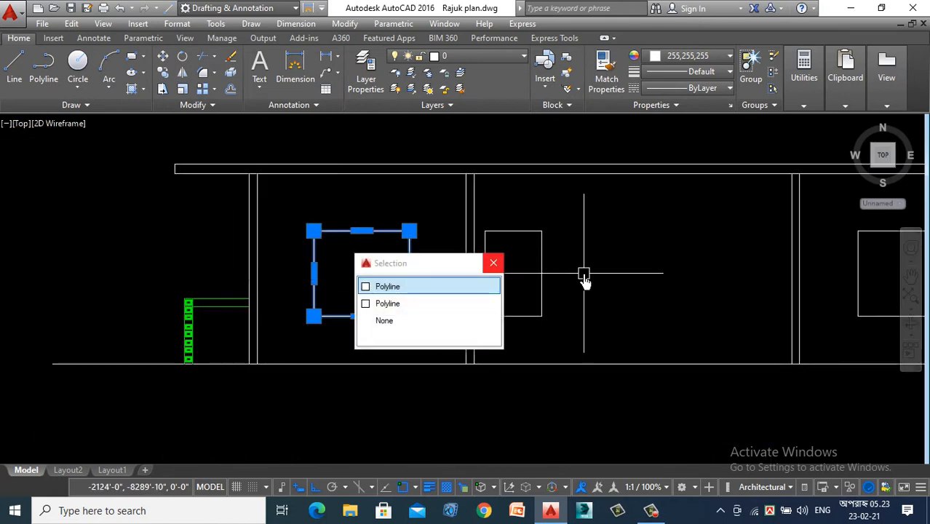
left_click(494, 264)
left_click(376, 258)
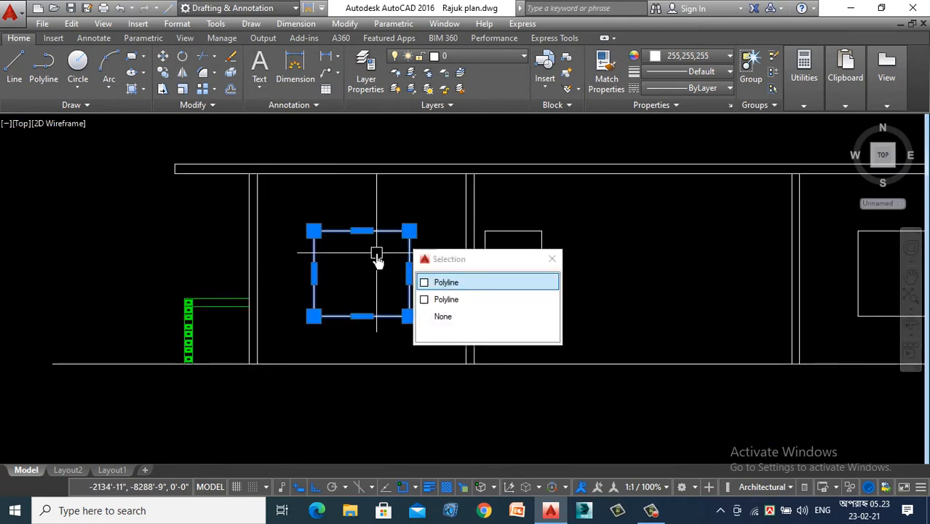
right_click(378, 260)
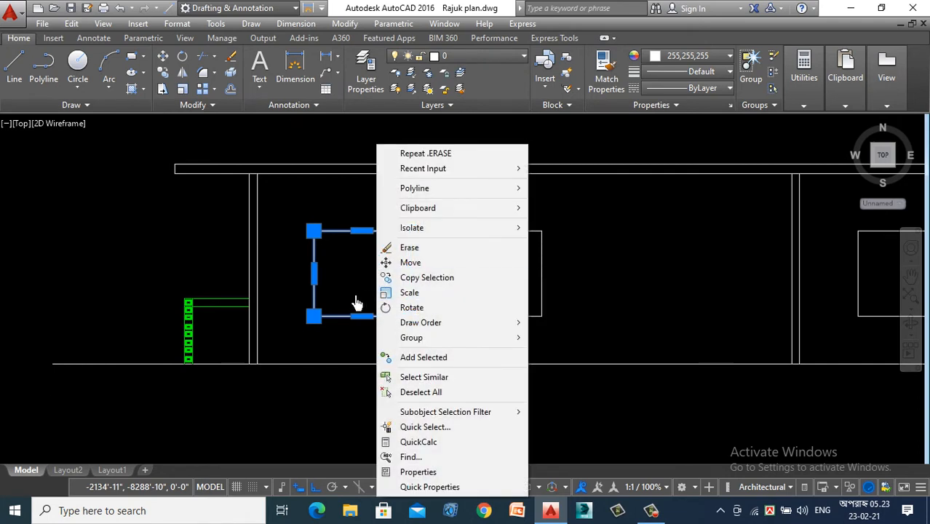
left_click(340, 323)
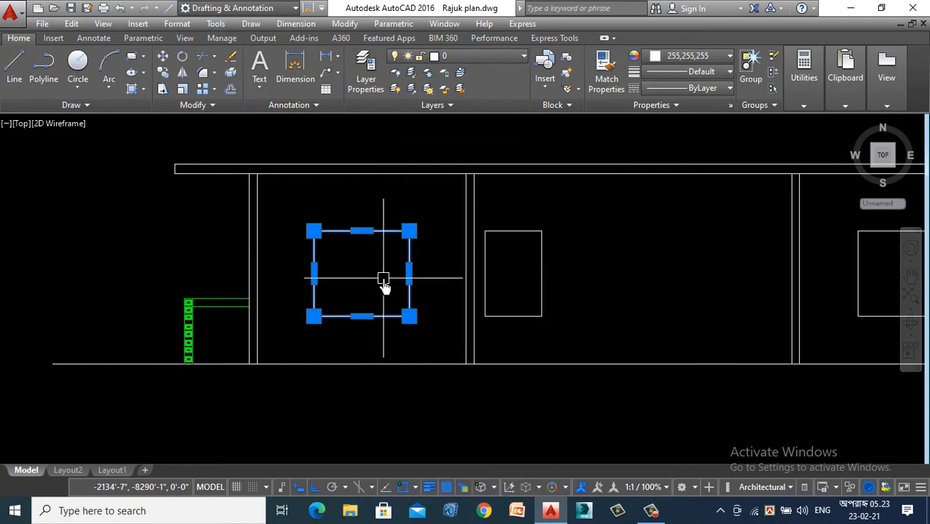
key("Escape")
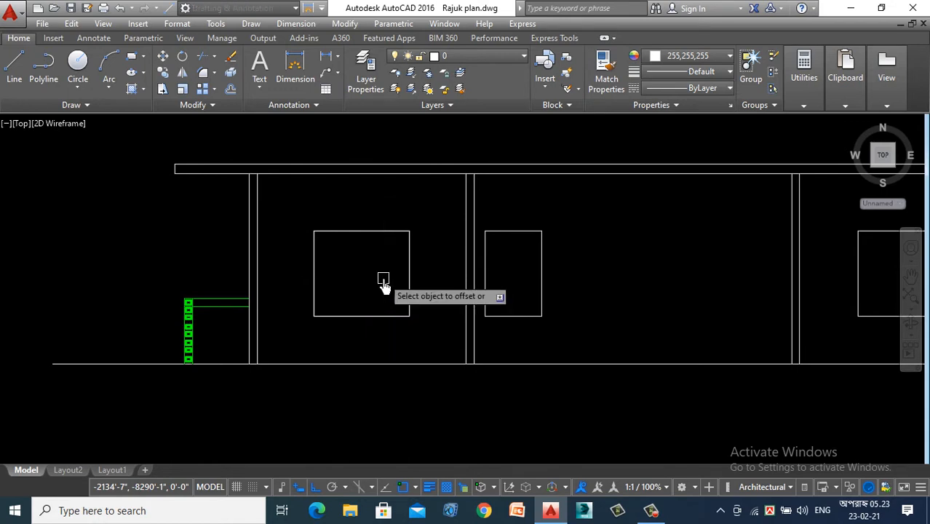
- Offset the bedroom and stair window rectangles in the section 2" inward to form their inner frames
left_click(380, 235)
left_click(358, 282)
scroll(357, 282, "down", 4)
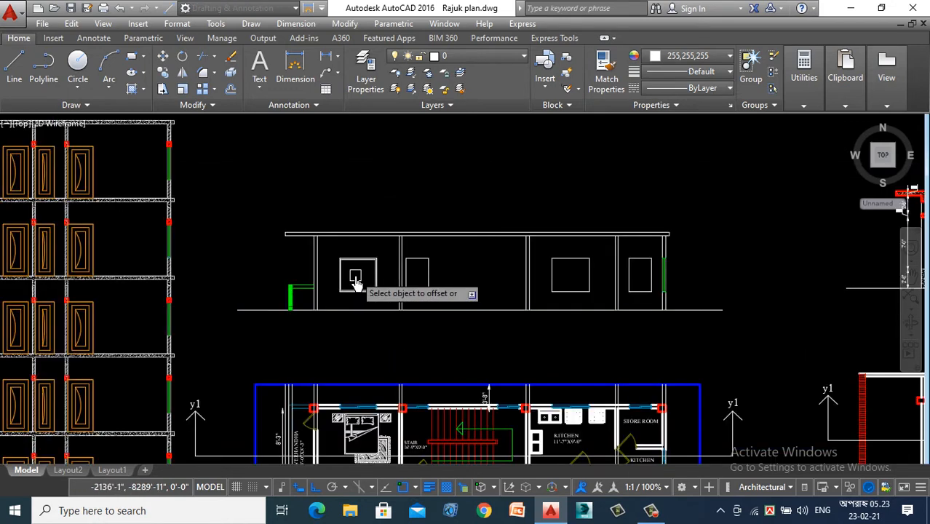
scroll(461, 274, "up", 4)
left_click(359, 235)
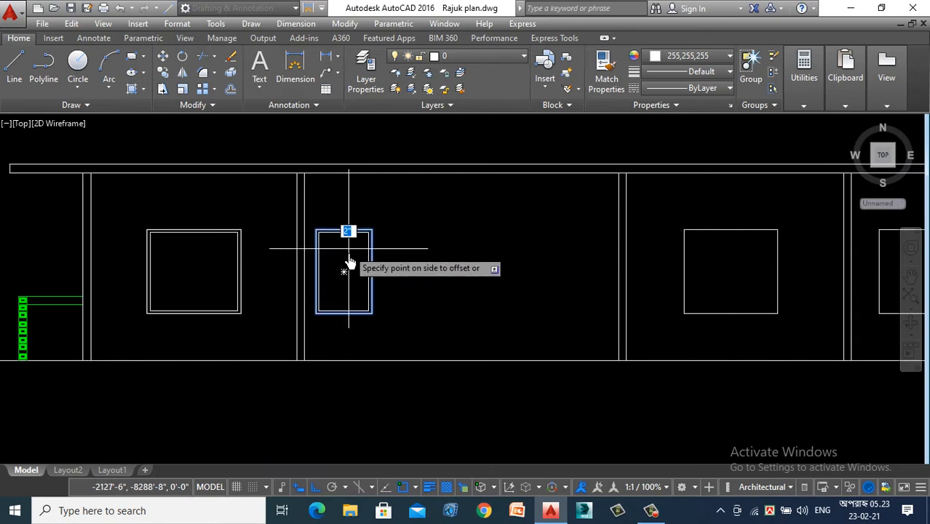
left_click(346, 265)
- Offset the kitchen and store room window rectangles in the section inward by the same 2"
scroll(546, 286, "down", 4)
scroll(449, 242, "up", 4)
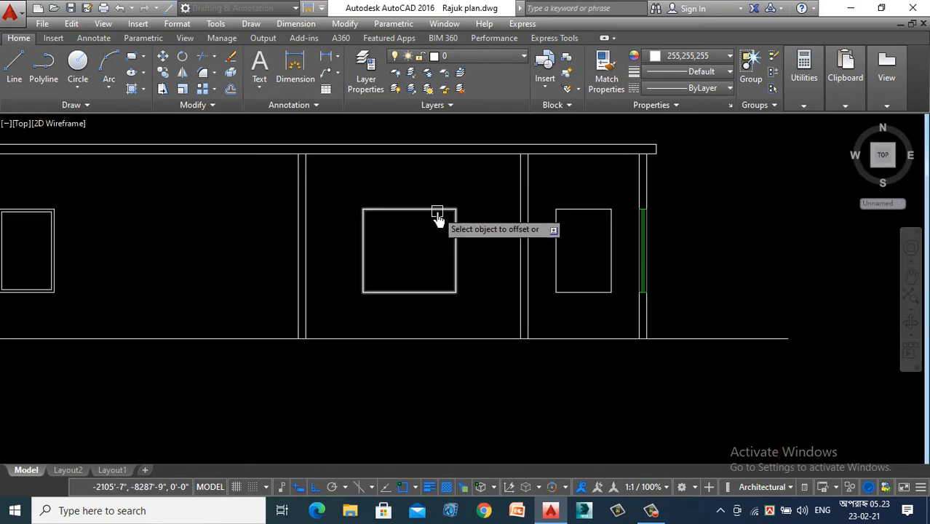
left_click(439, 211)
left_click(437, 244)
left_click(586, 210)
left_click(579, 251)
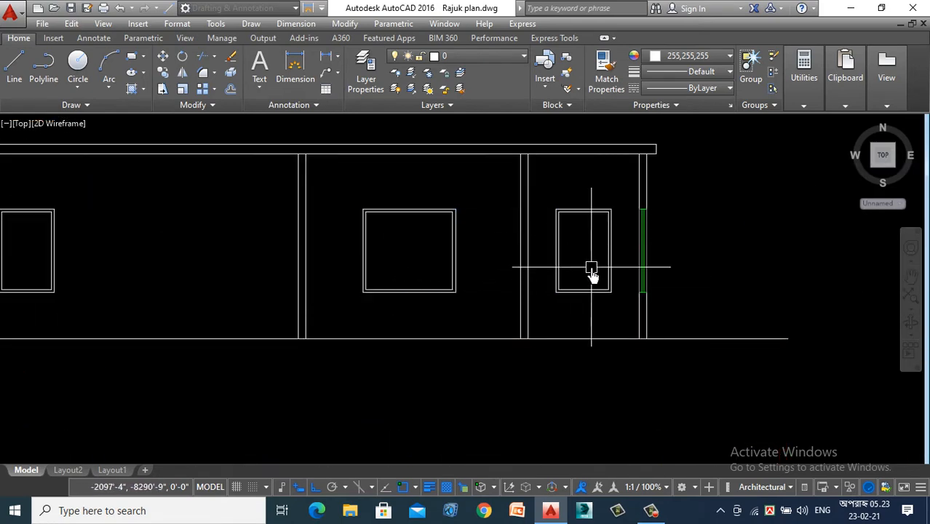
- Draw a vertical centre line through the bedroom window from the midpoint of its outer frame's upper edge to its lower edge
scroll(401, 290, "down", 4)
scroll(437, 255, "up", 4)
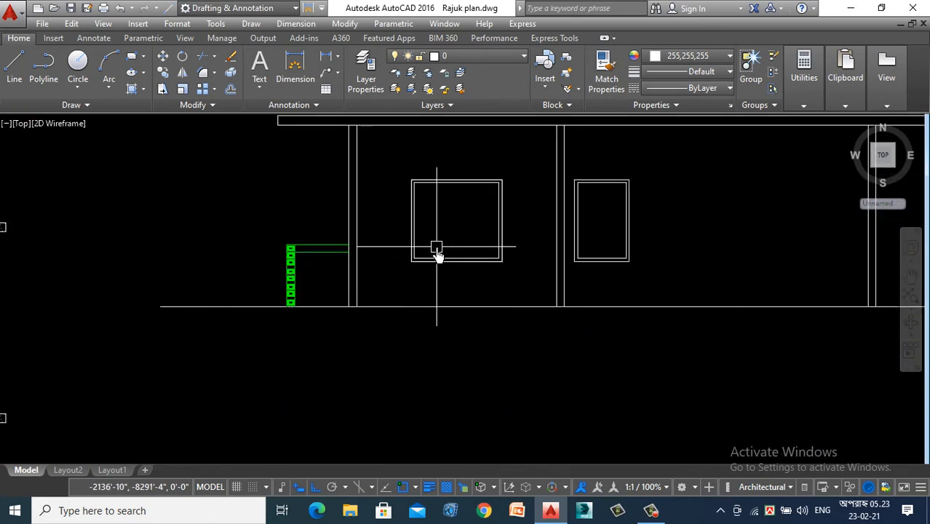
scroll(491, 174, "up", 4)
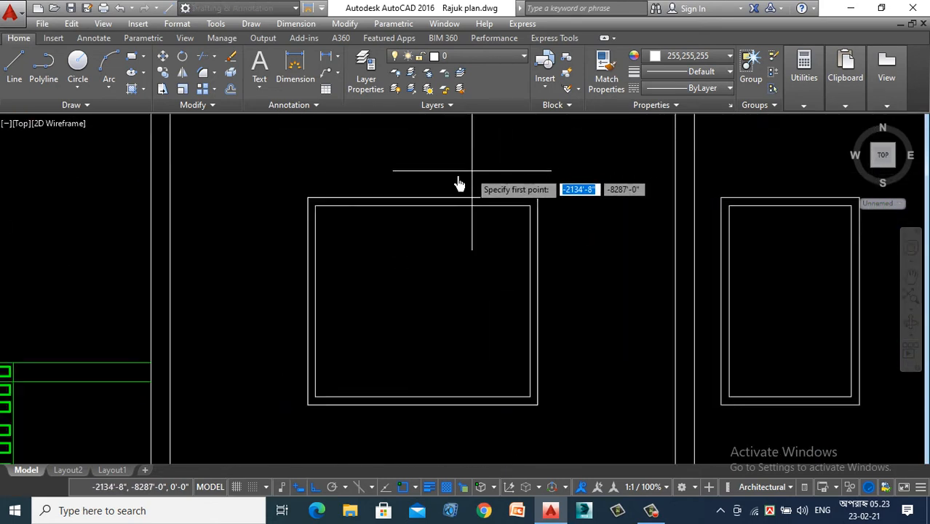
left_click(420, 209)
scroll(413, 342, "down", 2)
scroll(411, 364, "up", 2)
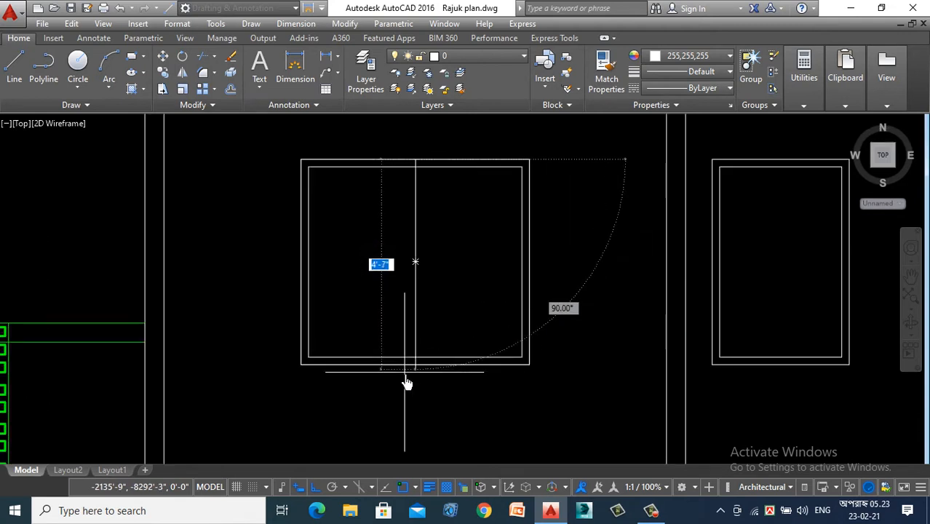
left_click(417, 371)
key("Escape")
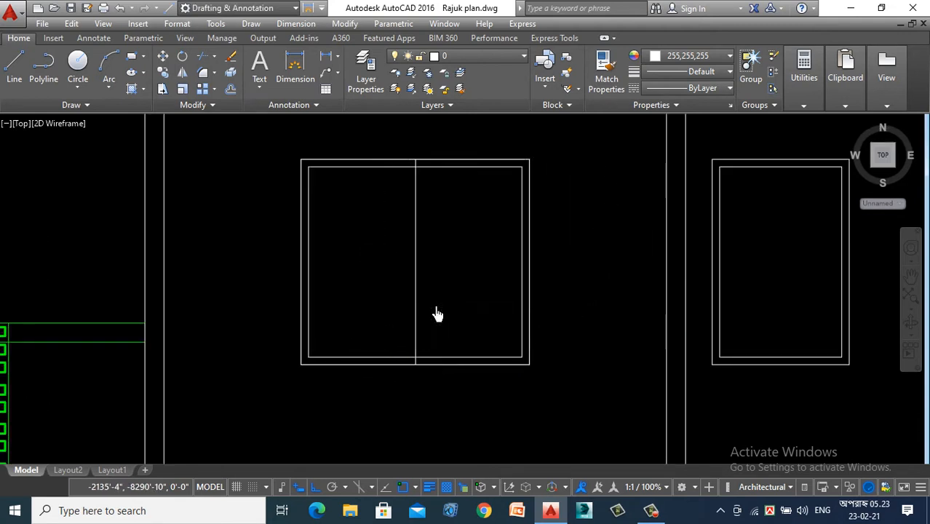
- Replace the bedroom window's centre line with two parallel mullion lines offset equally to either side of it
type("o")
key("Return")
key("Return")
left_click(414, 264)
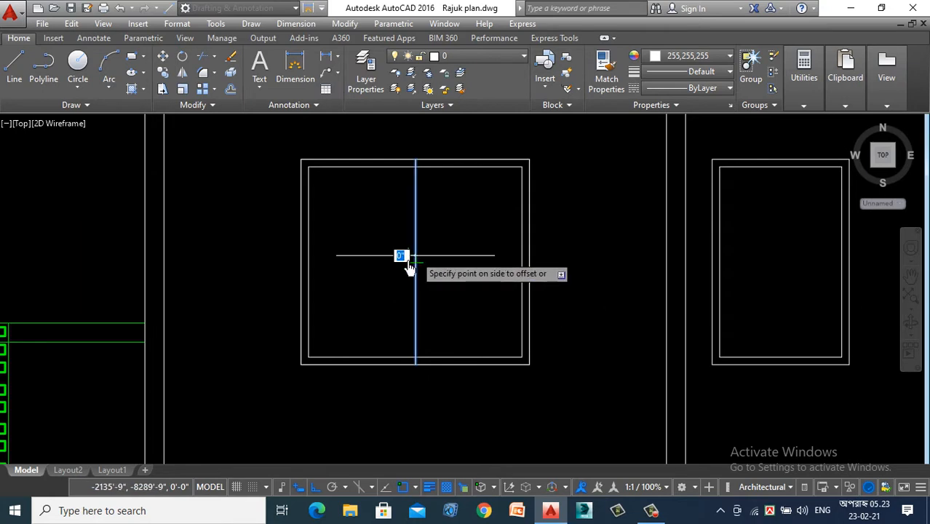
left_click(407, 267)
scroll(399, 279, "up", 4)
left_click(434, 286)
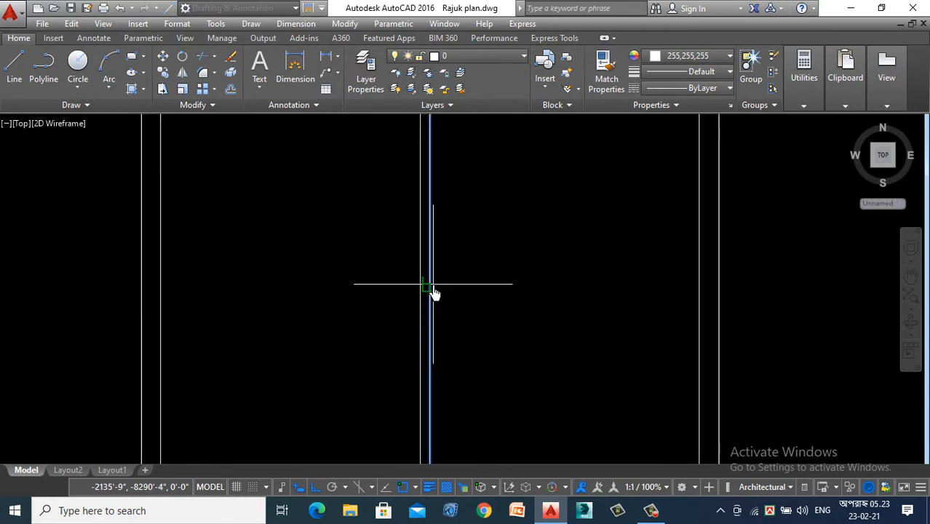
left_click(432, 302)
scroll(432, 293, "up", 4)
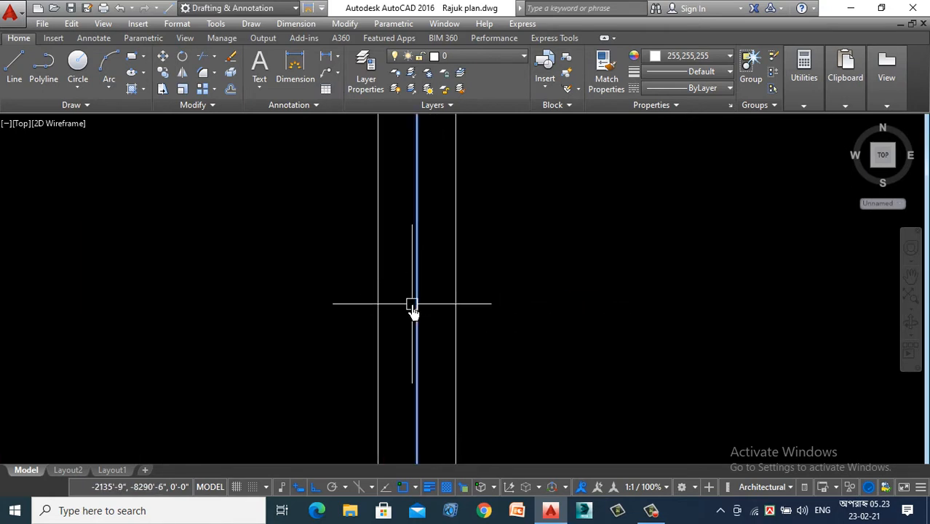
scroll(412, 308, "down", 5)
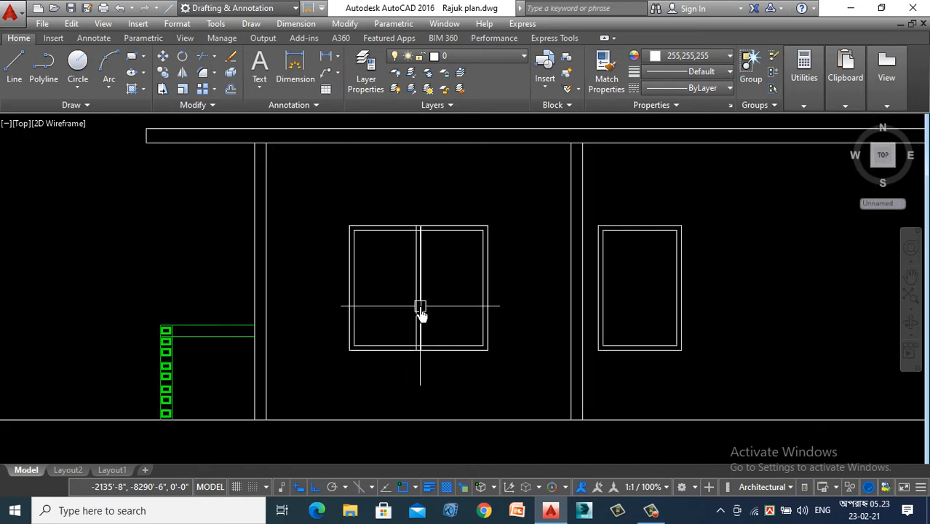
- Trim the bedroom window's right mullion line at the inner frame and remove the inner frame segments between the two mullion lines
type("tr")
key("Return")
scroll(422, 298, "up", 5)
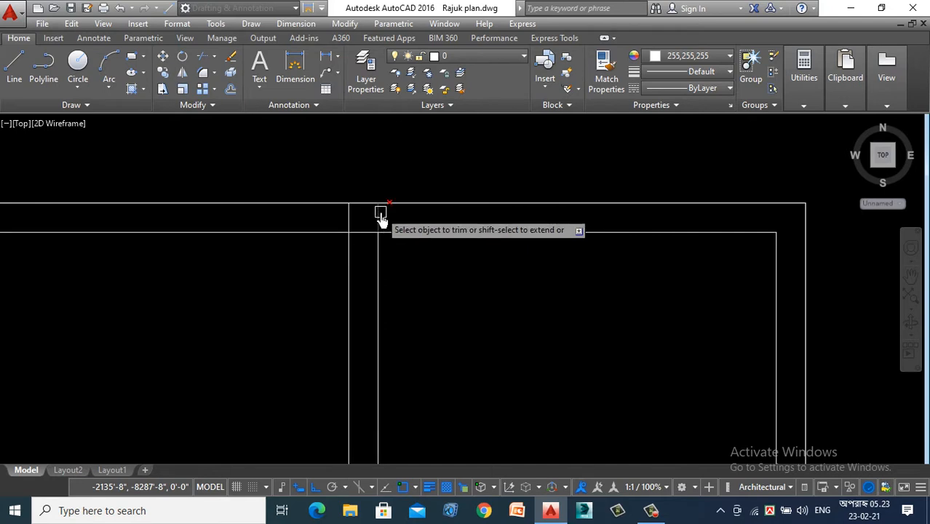
scroll(357, 213, "down", 3)
scroll(356, 226, "up", 7)
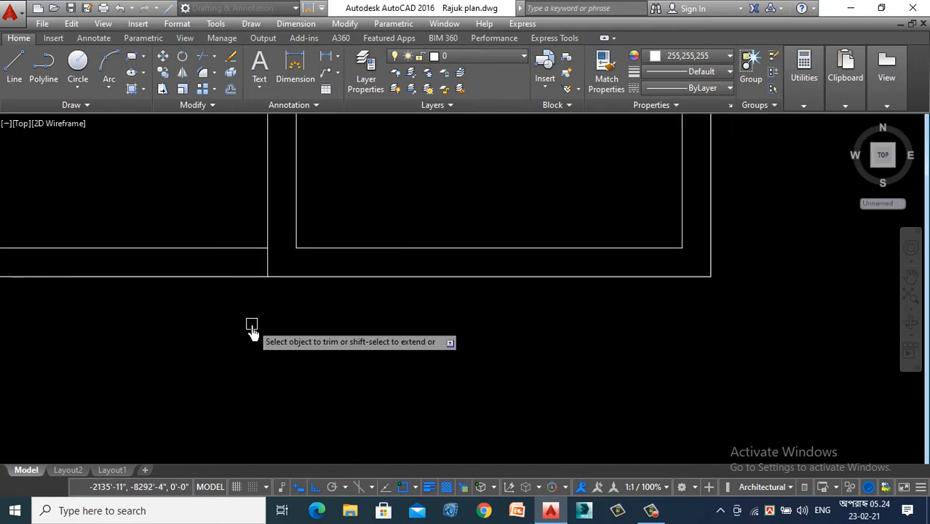
scroll(249, 325, "down", 5)
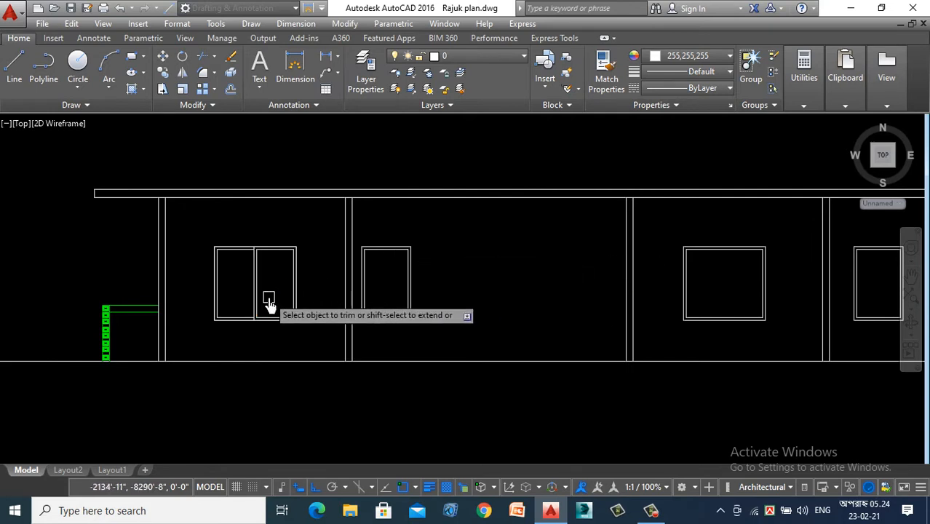
- Set the colour of the bedroom window's inner frame and mullion lines to orange 248,153,30
scroll(271, 262, "up", 6)
left_click(250, 221)
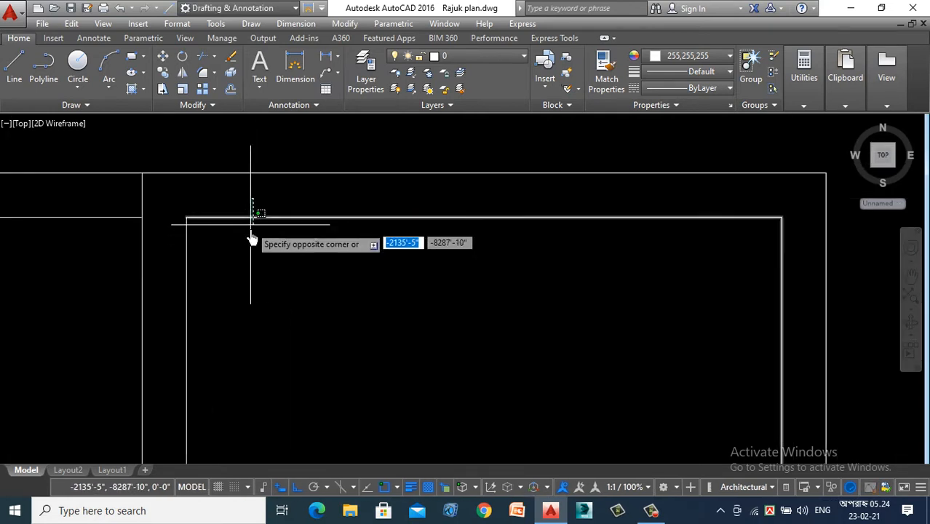
scroll(251, 222, "down", 3)
left_click(175, 317)
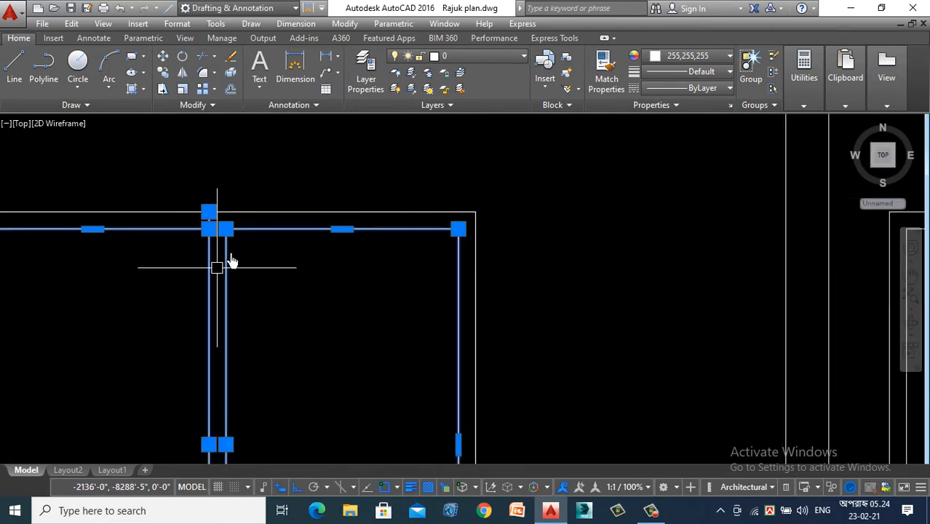
left_click(710, 58)
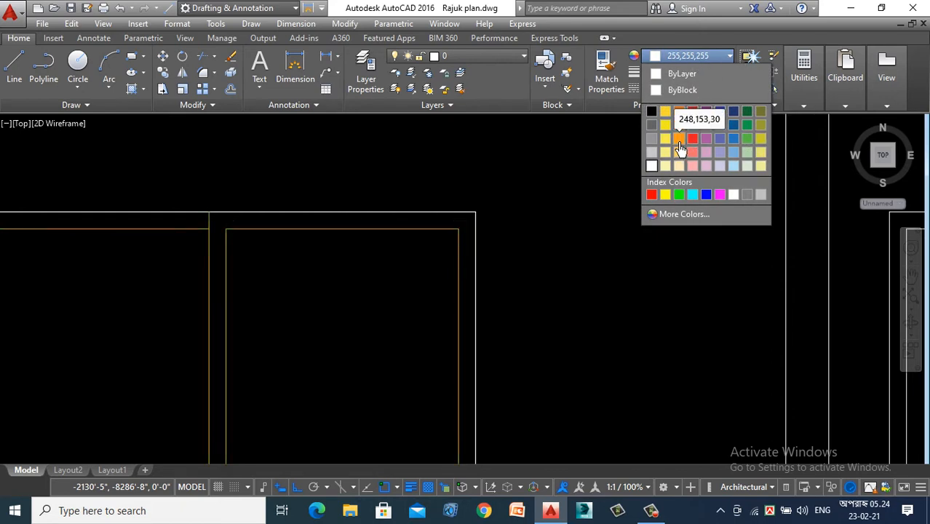
left_click(681, 148)
key("Escape")
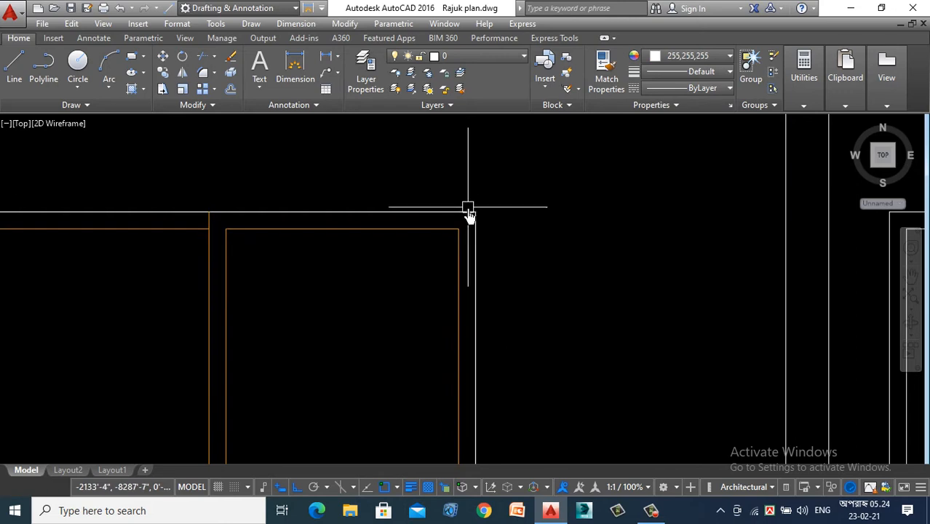
- Set the colour of the bedroom window's outer frame to Green
left_click(468, 211)
left_click(692, 56)
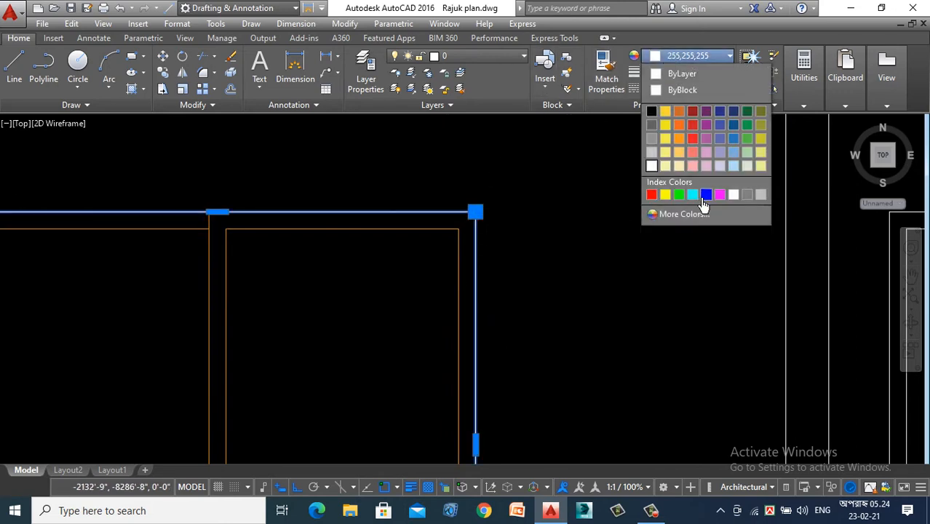
left_click(679, 195)
scroll(476, 267, "down", 3)
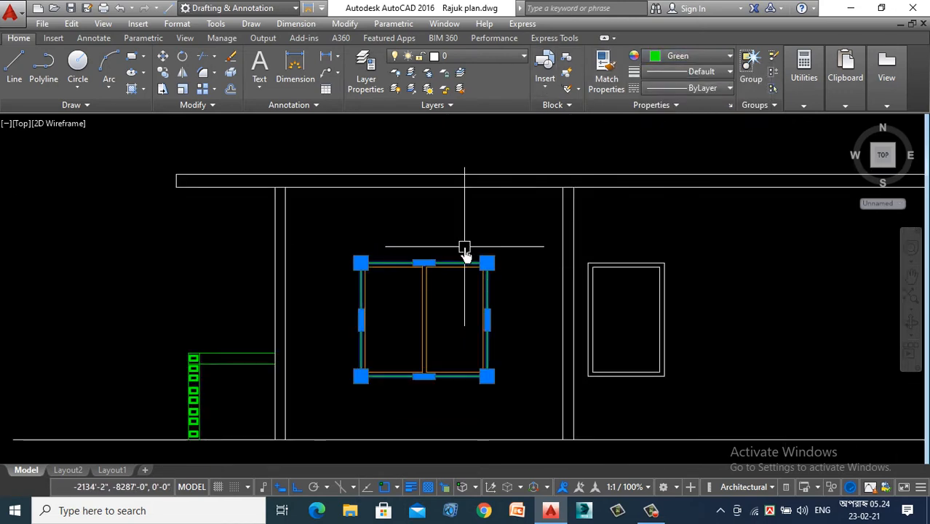
key("F1")
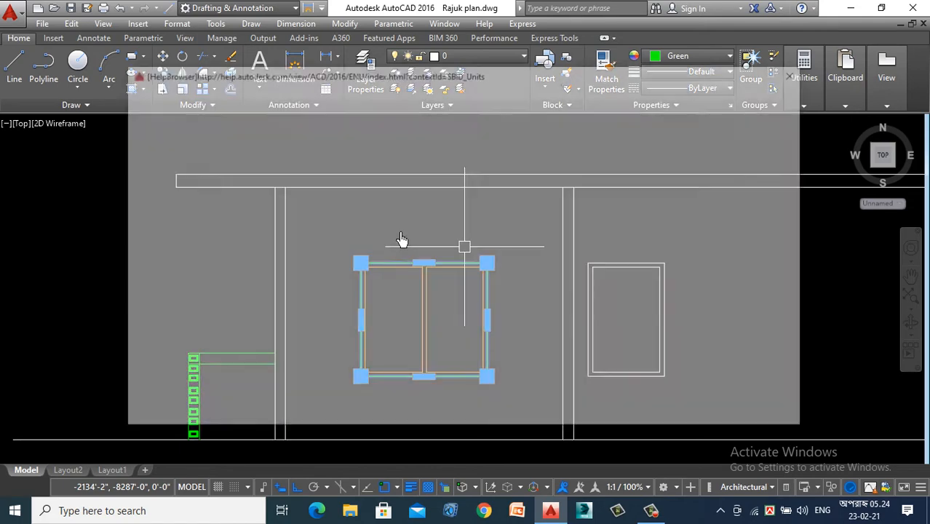
left_click(792, 77)
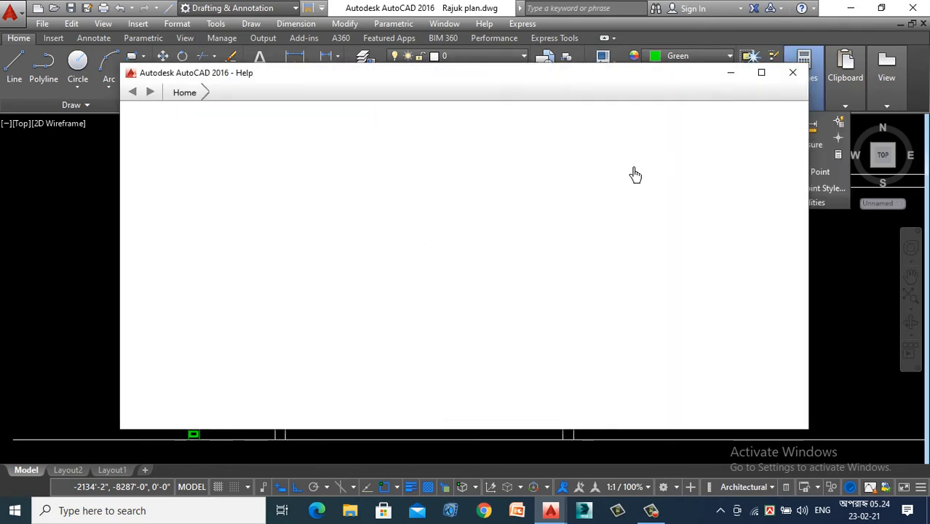
left_click(794, 80)
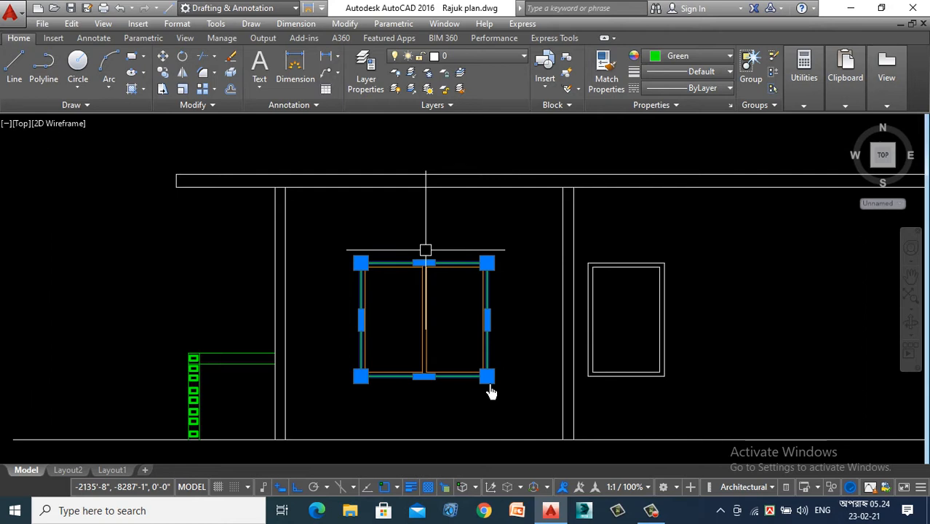
key("Escape")
left_click(478, 166)
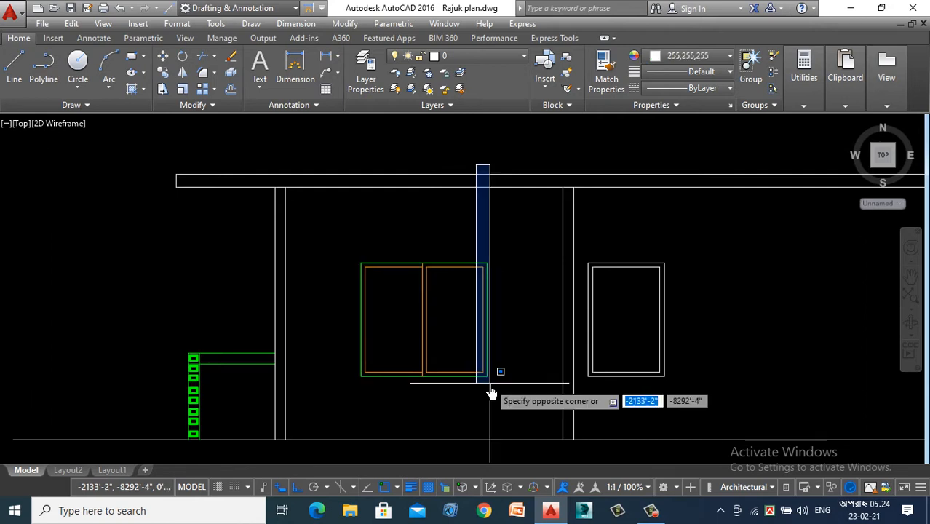
left_click(463, 146)
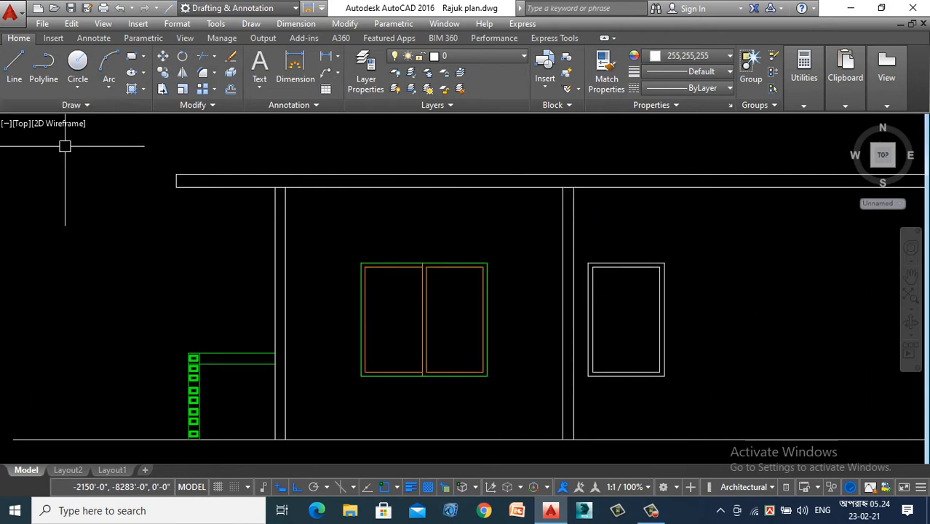
- Draw a slanted glass line across the upper part of the bedroom window's left pane and offset a parallel line below it
left_click(10, 76)
scroll(377, 289, "up", 4)
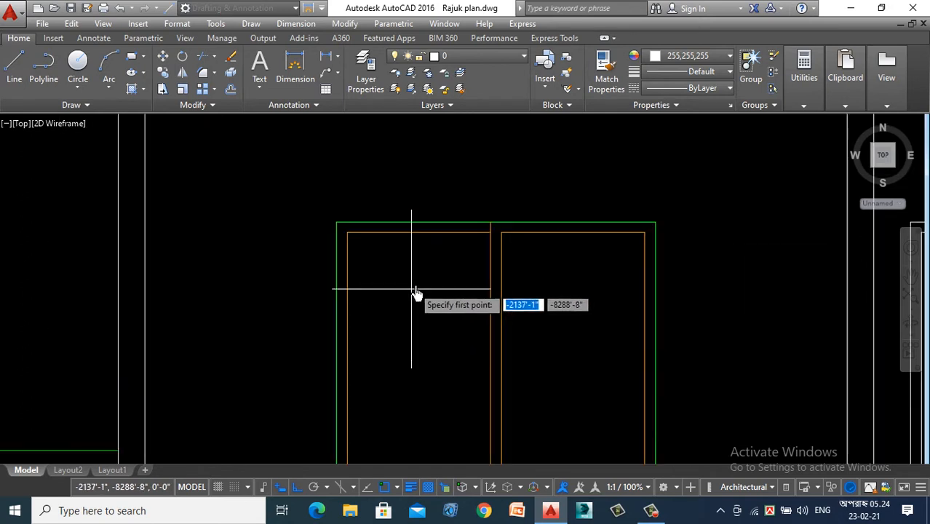
left_click(471, 271)
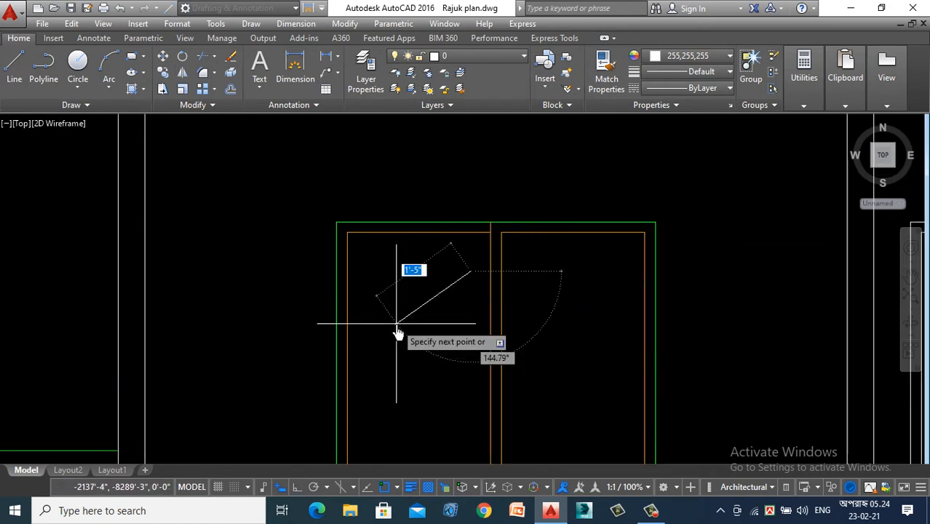
left_click(362, 309)
key("Escape")
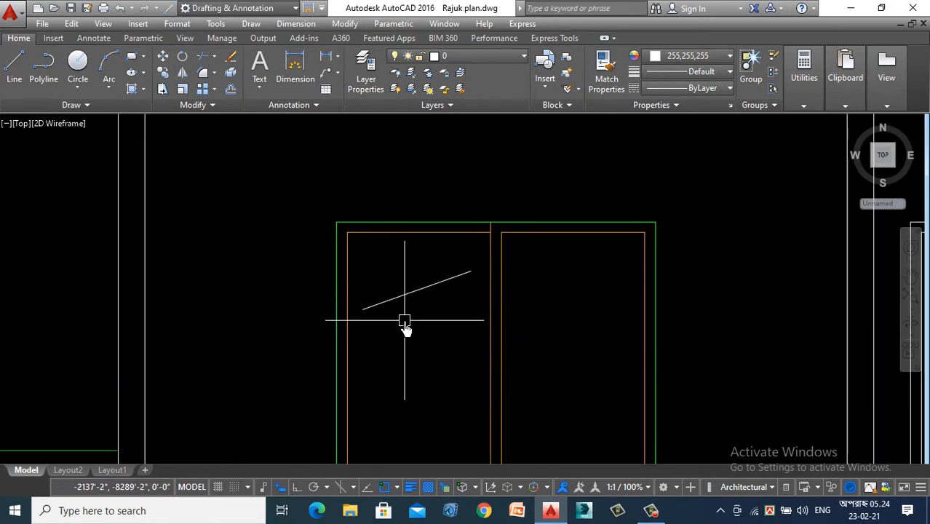
key("Return")
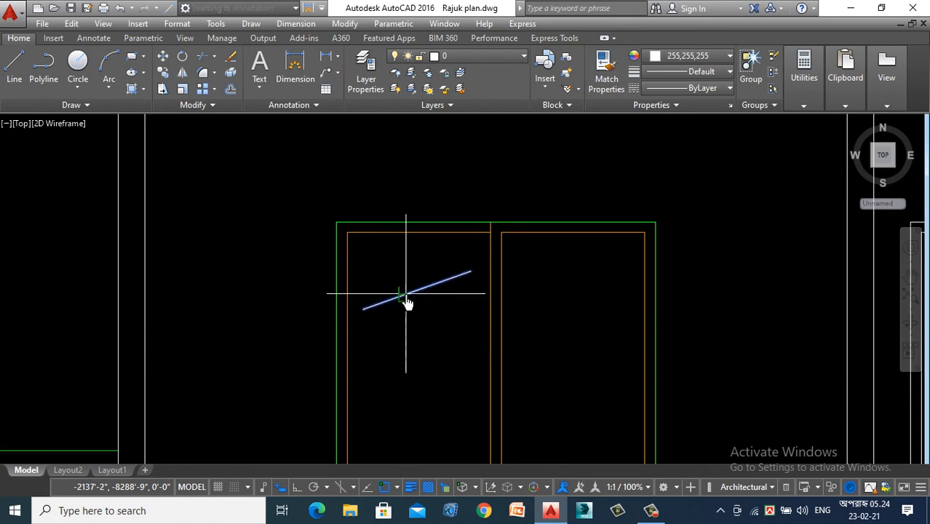
- Copy the pair of slanted glass lines to the lower left pane and to the upper and lower parts of the right pane
left_click_drag(400, 256, 398, 348)
right_click(399, 348)
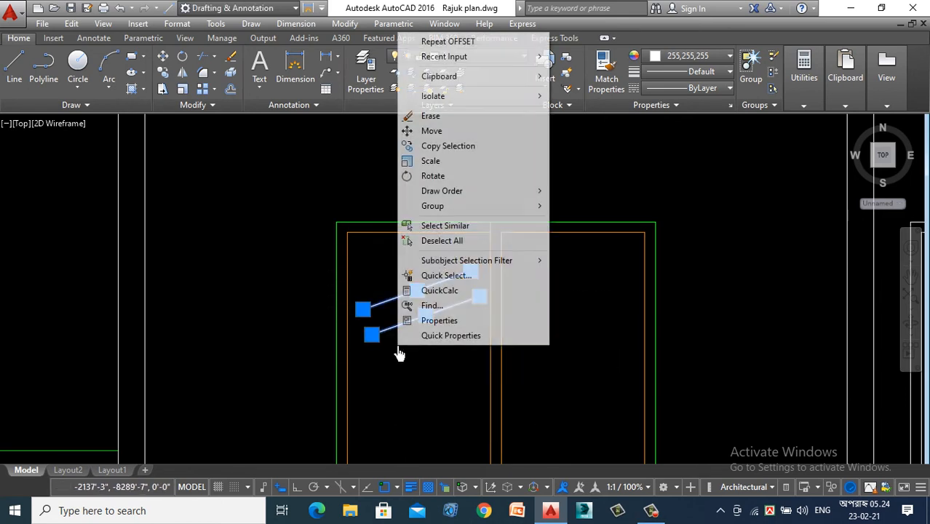
left_click(437, 146)
left_click(414, 293)
scroll(400, 182, "down", 2)
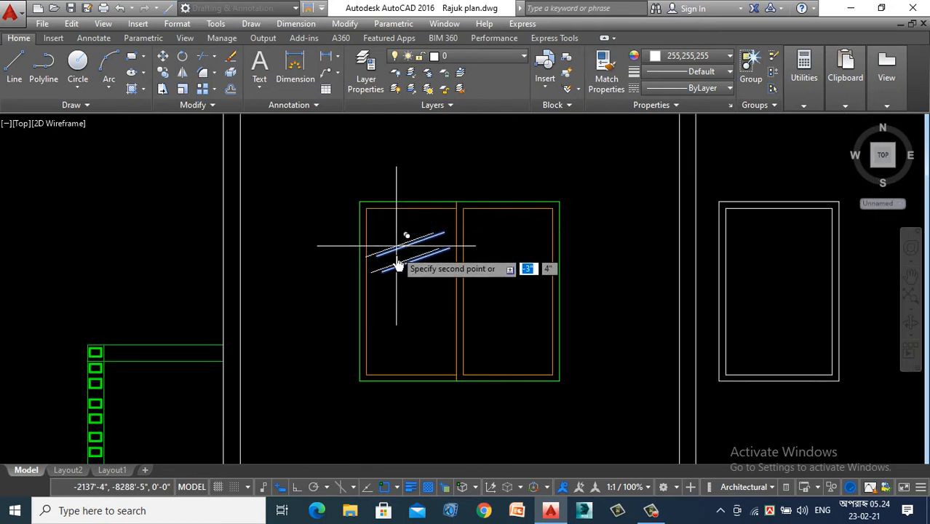
left_click(405, 322)
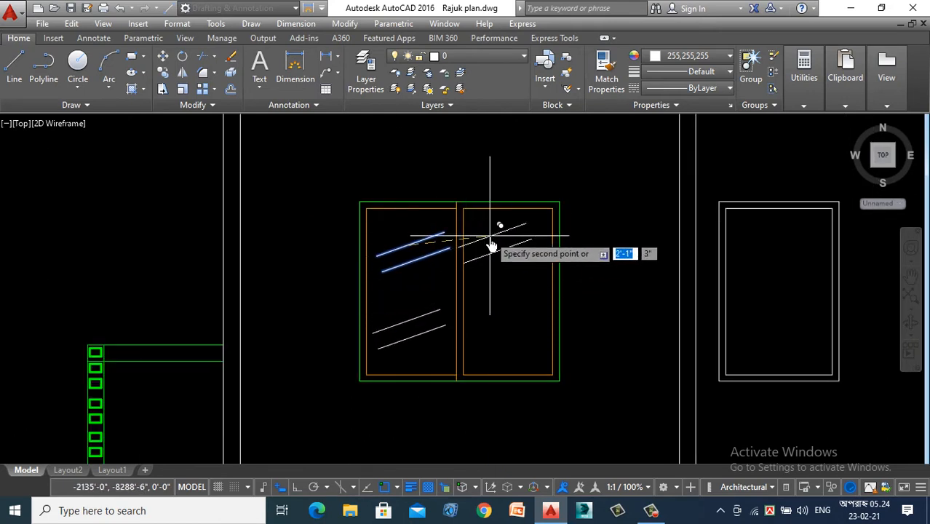
left_click(515, 329)
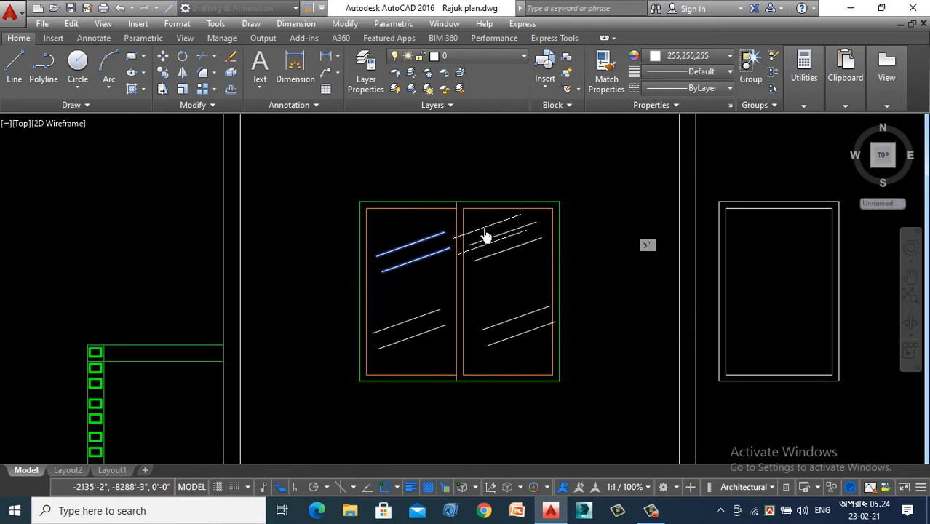
scroll(218, 320, "down", 4)
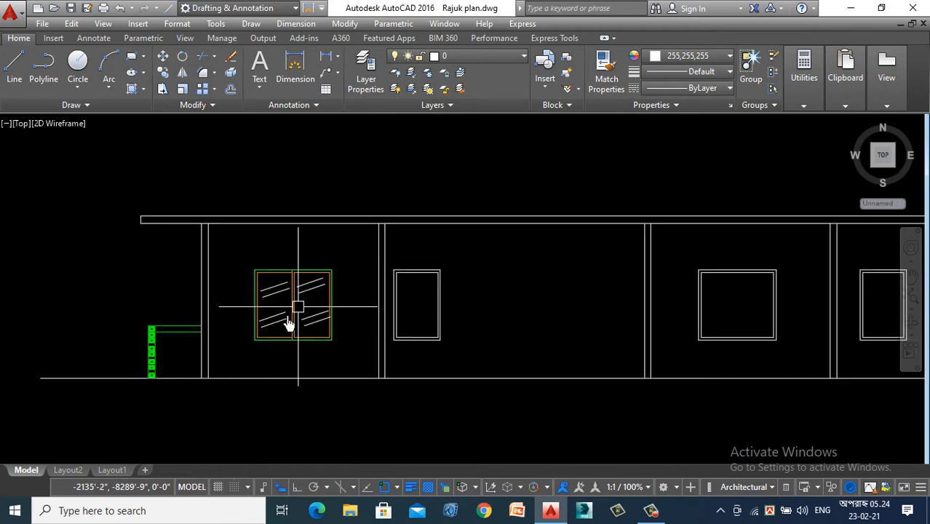
scroll(220, 321, "up", 2)
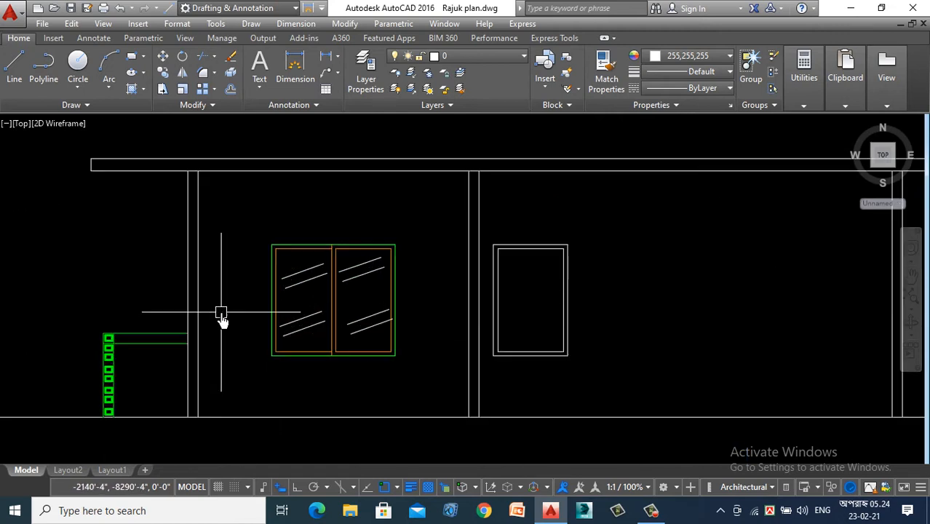
- Match the green properties of the bedroom window's outer frame onto all the slanted glass lines in both panes
scroll(320, 290, "up", 2)
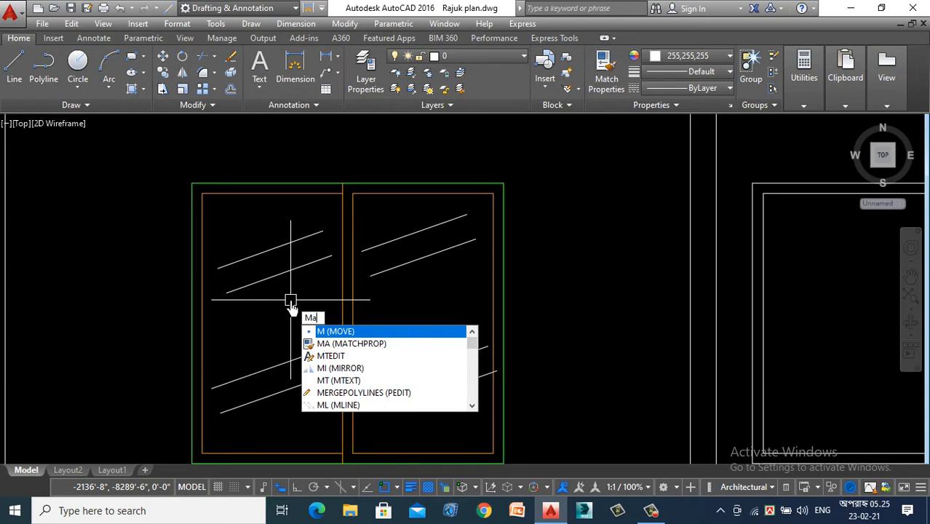
key("Return")
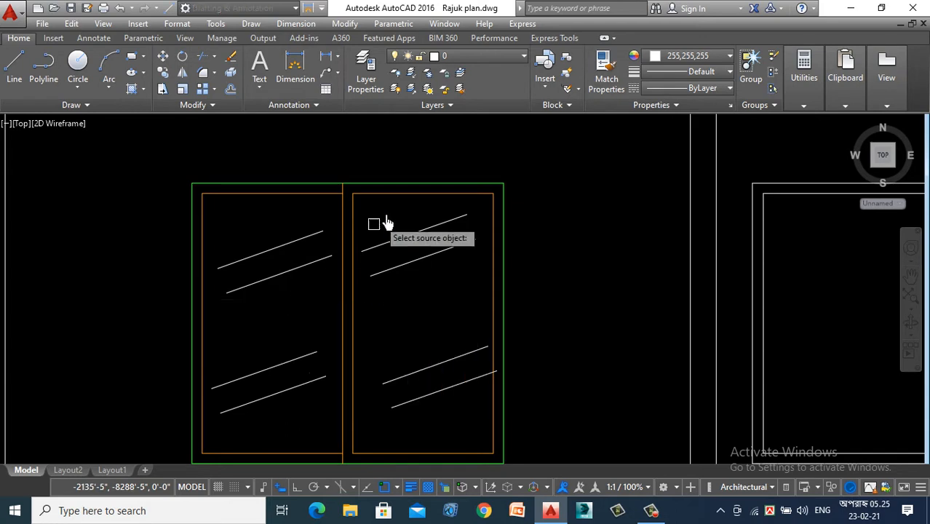
left_click(302, 185)
left_click(292, 219)
left_click(250, 309)
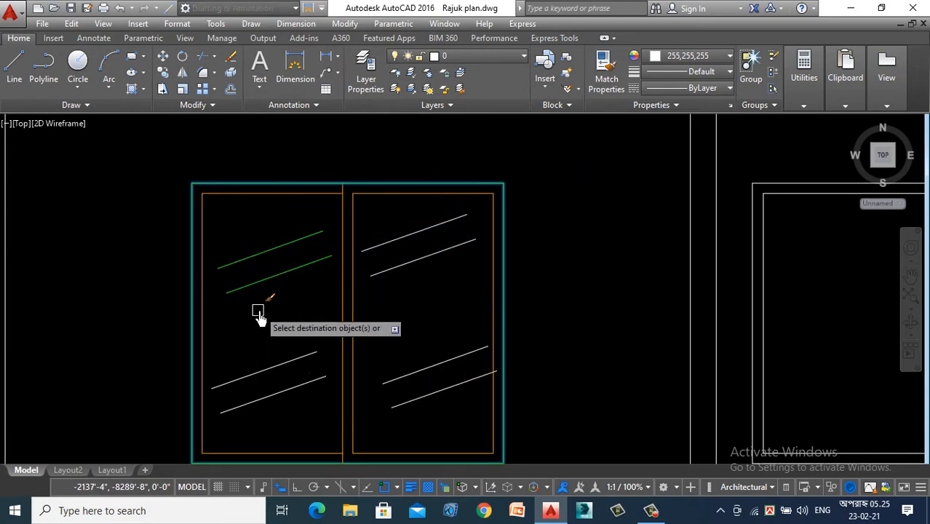
left_click(259, 310)
left_click(246, 407)
left_click(397, 230)
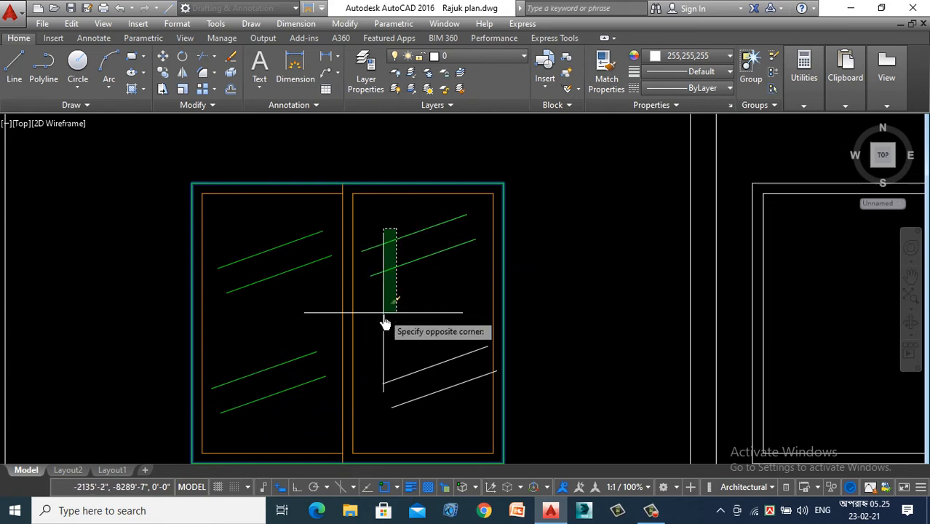
left_click(384, 323)
left_click(452, 313)
left_click(417, 406)
scroll(400, 319, "down", 3)
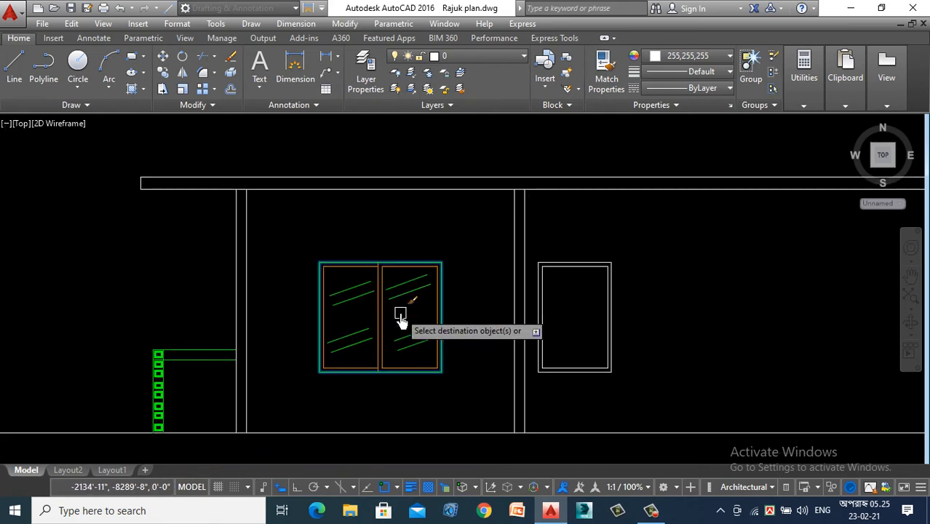
key("Return")
- Copy the finished bedroom window onto the wide blank window near the right end of the section, aligned by its upper-left corner
scroll(406, 316, "down", 4)
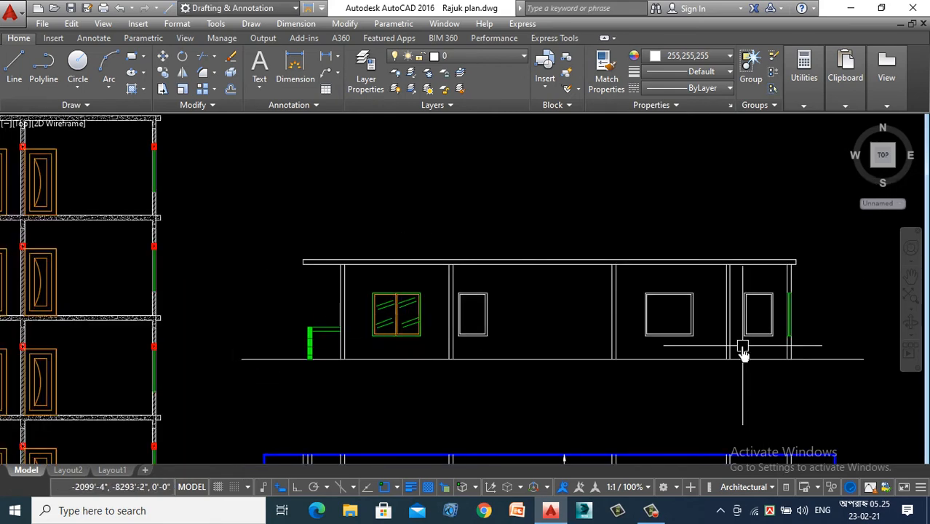
scroll(394, 339, "up", 2)
scroll(468, 284, "up", 3)
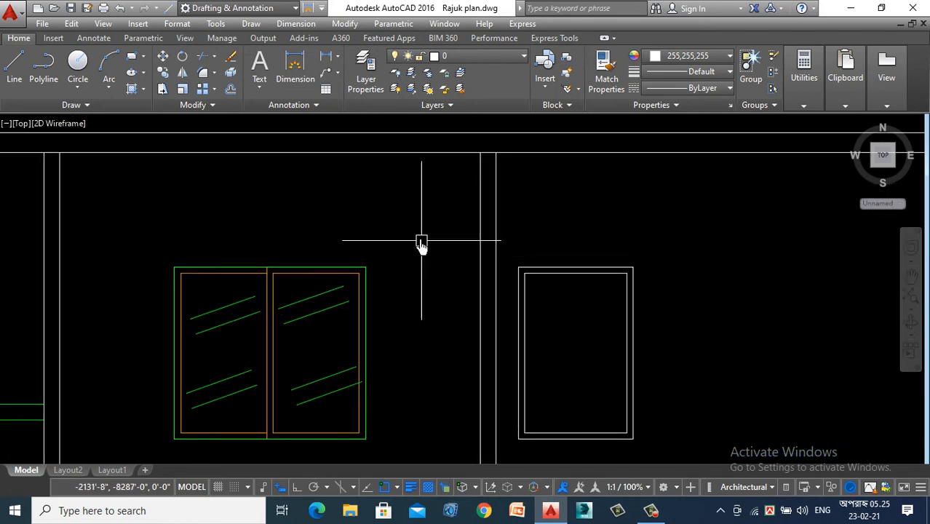
scroll(301, 278, "down", 2)
left_click(378, 254)
left_click(204, 422)
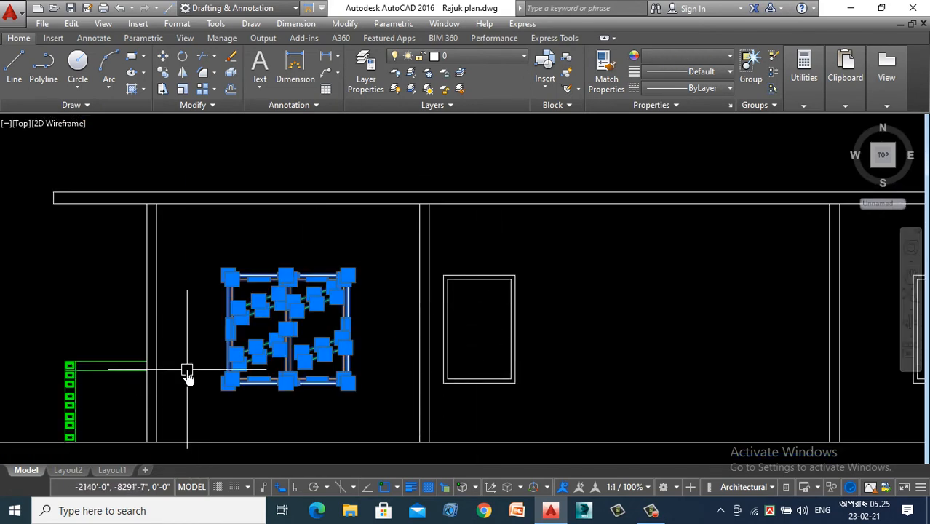
right_click(187, 374)
left_click(254, 183)
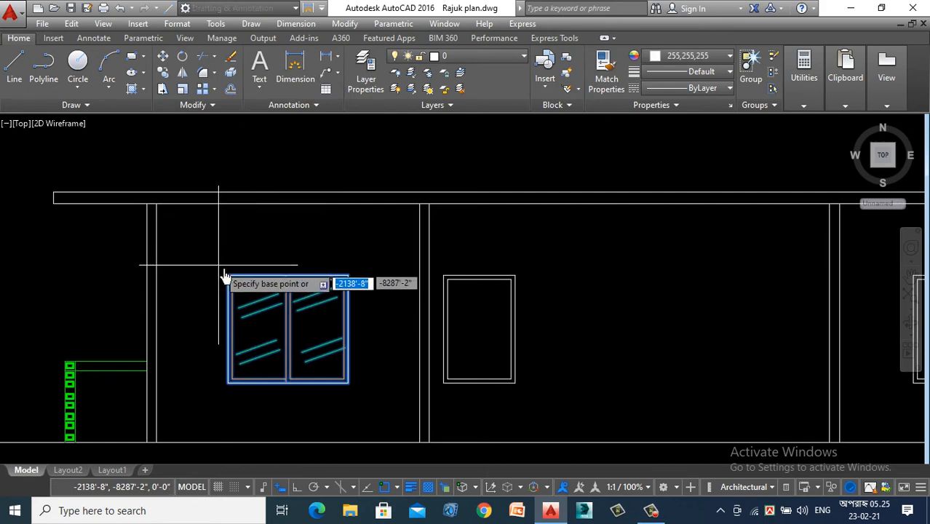
left_click(229, 277)
scroll(229, 281, "down", 4)
scroll(431, 287, "up", 8)
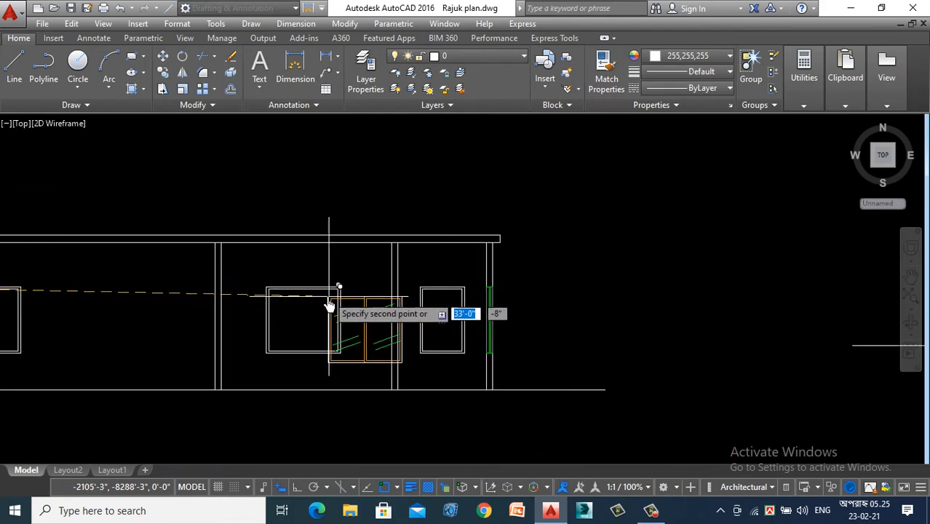
left_click(169, 270)
scroll(293, 176, "down", 4)
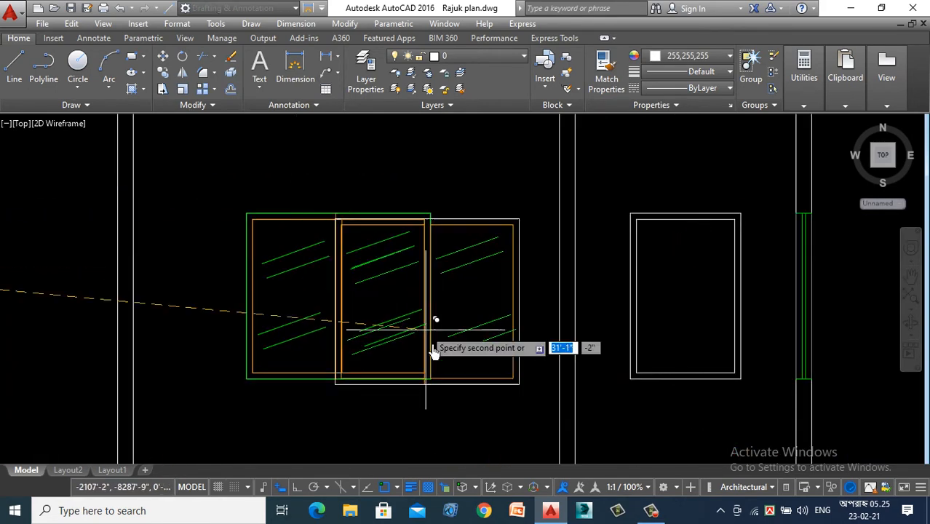
key("Escape")
- Delete the leftover white inner frame beneath the copied wide window
scroll(351, 231, "up", 2)
scroll(348, 222, "up", 8)
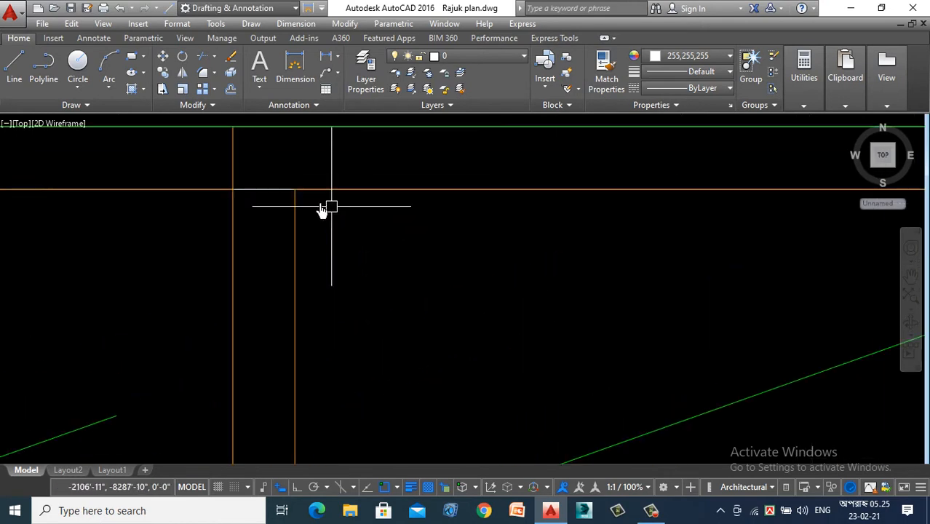
left_click(241, 191)
key("Escape")
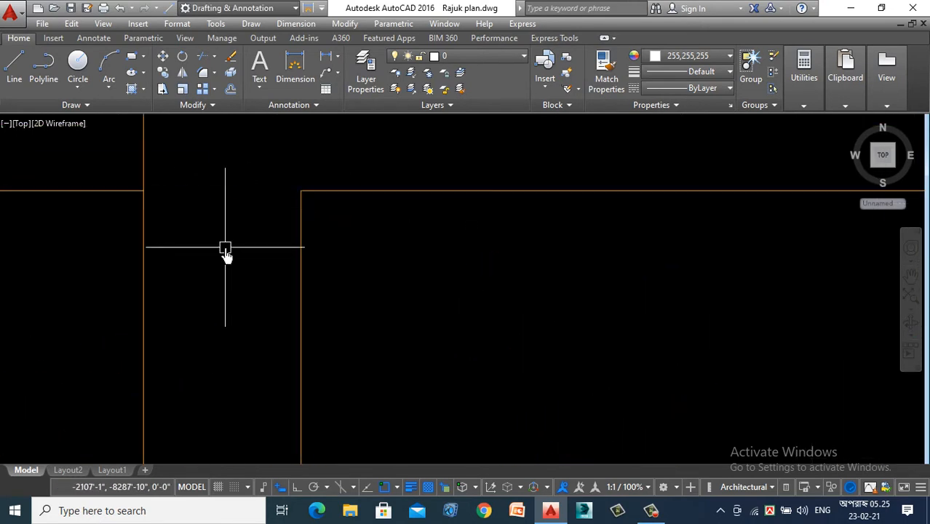
scroll(301, 244, "down", 8)
scroll(416, 301, "down", 4)
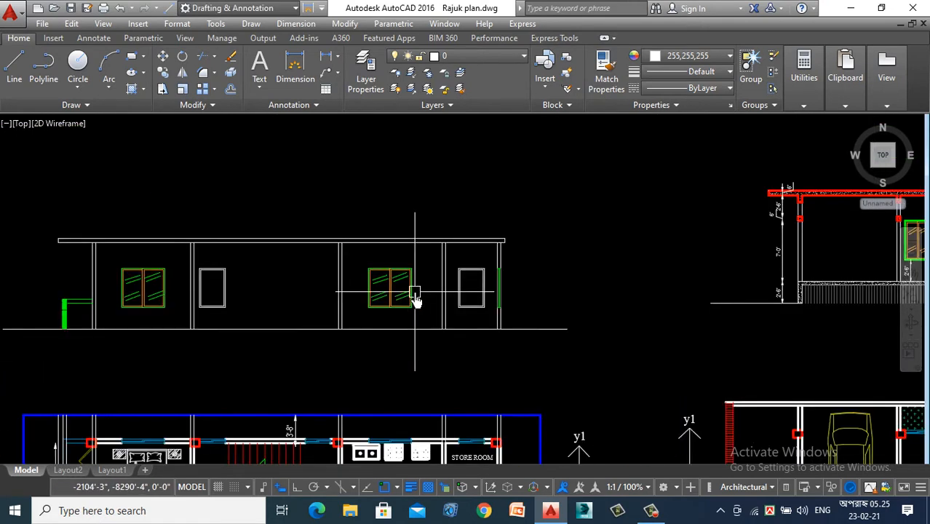
- Draw a vertical centre line in the narrow window beside the bedroom window, from its upper edge midpoint to its lower edge midpoint
scroll(210, 300, "up", 4)
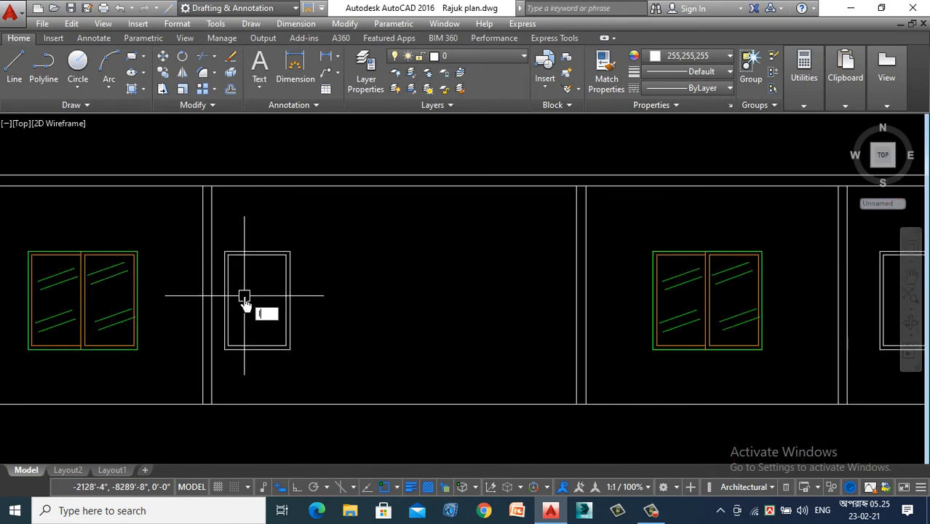
type("l")
key("Return")
scroll(243, 263, "up", 4)
left_click(274, 246)
scroll(275, 240, "down", 4)
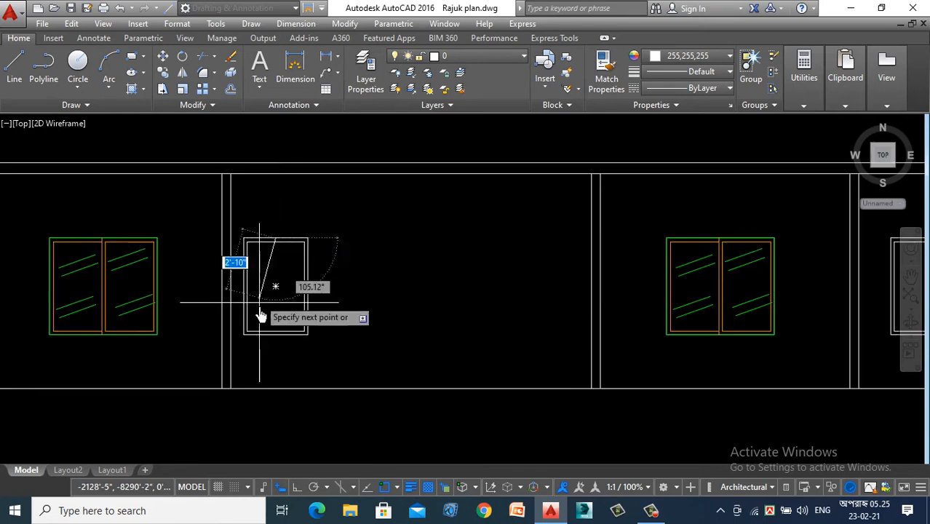
scroll(259, 314, "up", 4)
left_click(286, 368)
key("Escape")
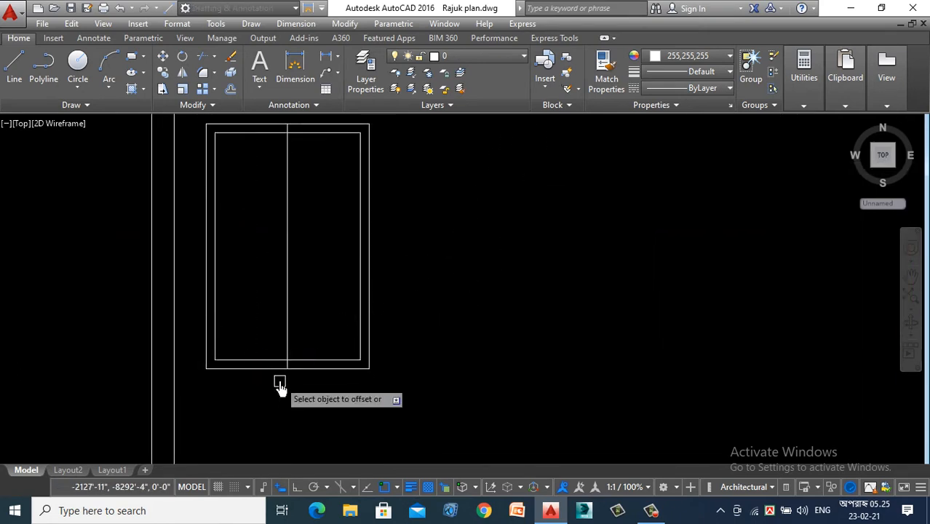
- Replace the narrow window's centre line with two parallel mullion lines offset equally to either side of it
left_click(287, 285)
left_click(92, 294)
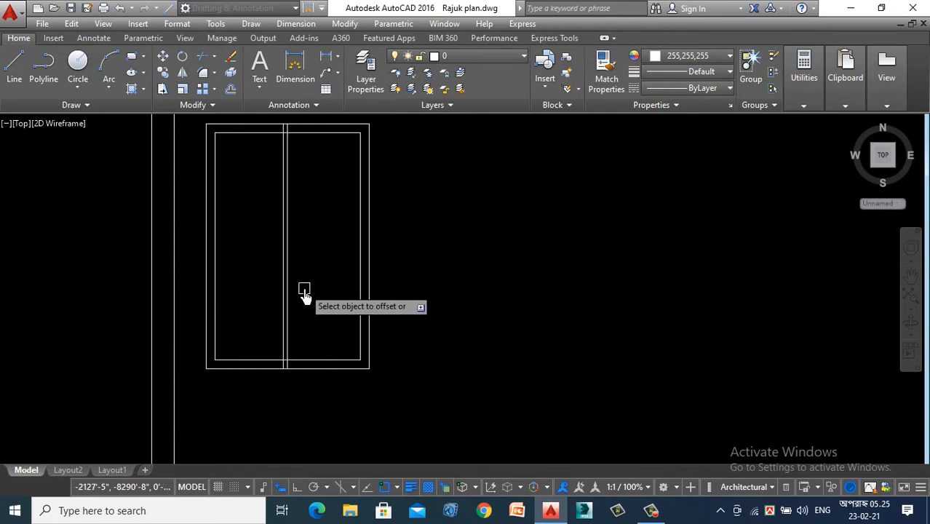
scroll(301, 289, "up", 6)
left_click(175, 296)
left_click(327, 296)
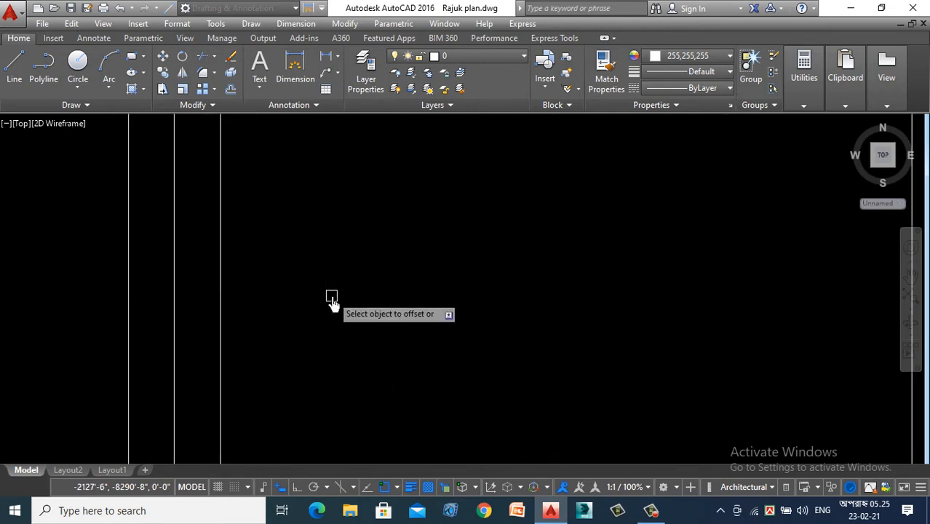
scroll(357, 280, "down", 5)
key("Escape")
scroll(353, 248, "up", 5)
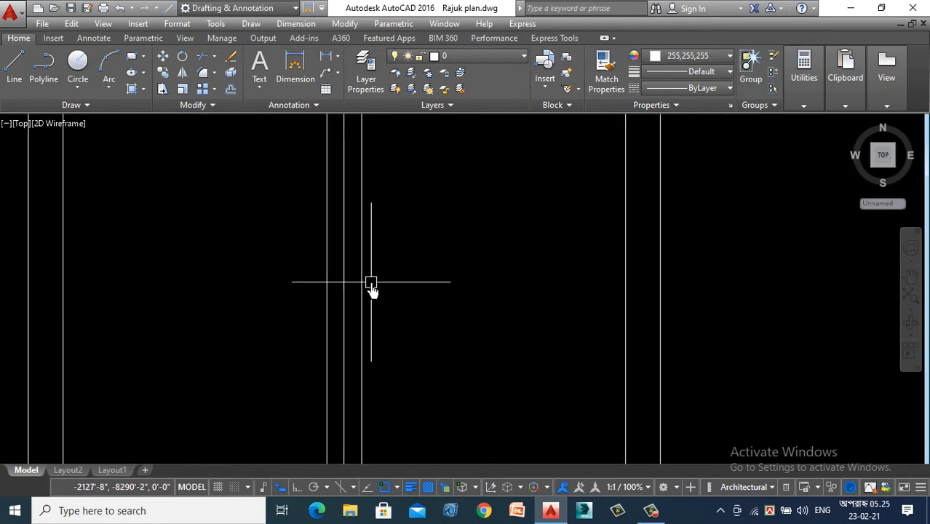
scroll(372, 284, "up", 4)
left_click(321, 294)
left_click(262, 326)
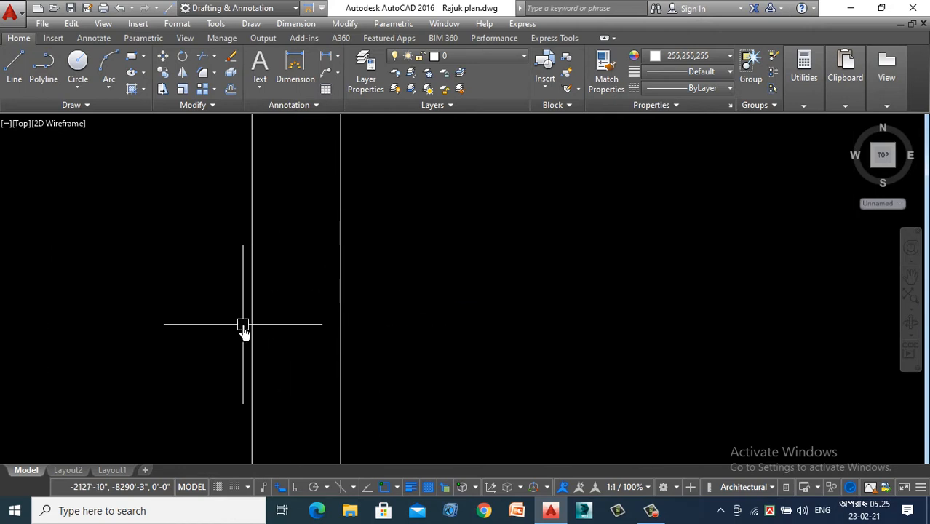
- Trim the inner frame segments between the two mullion lines at the upper and lower ends of the narrow window
scroll(392, 300, "down", 3)
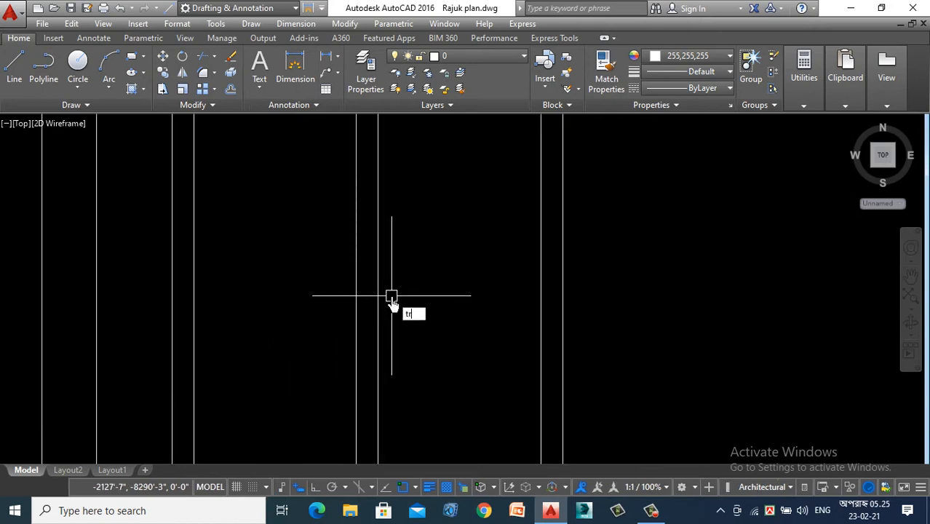
key("Return")
scroll(388, 302, "up", 6)
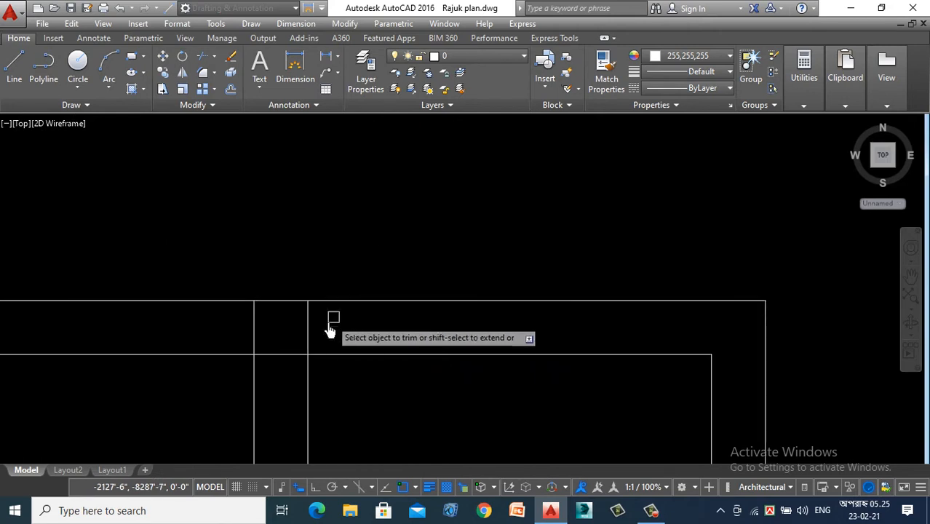
left_click(310, 323)
left_click(278, 352)
scroll(310, 174, "down", 5)
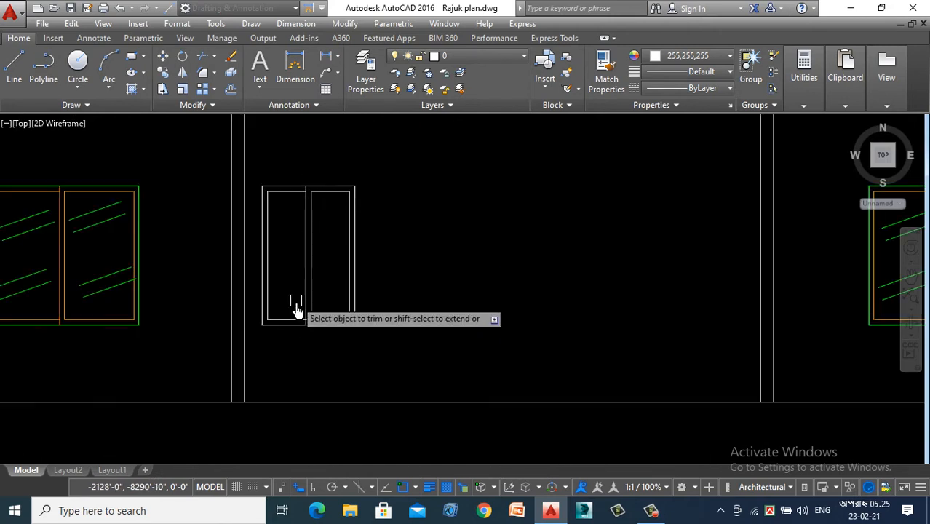
scroll(345, 322, "up", 5)
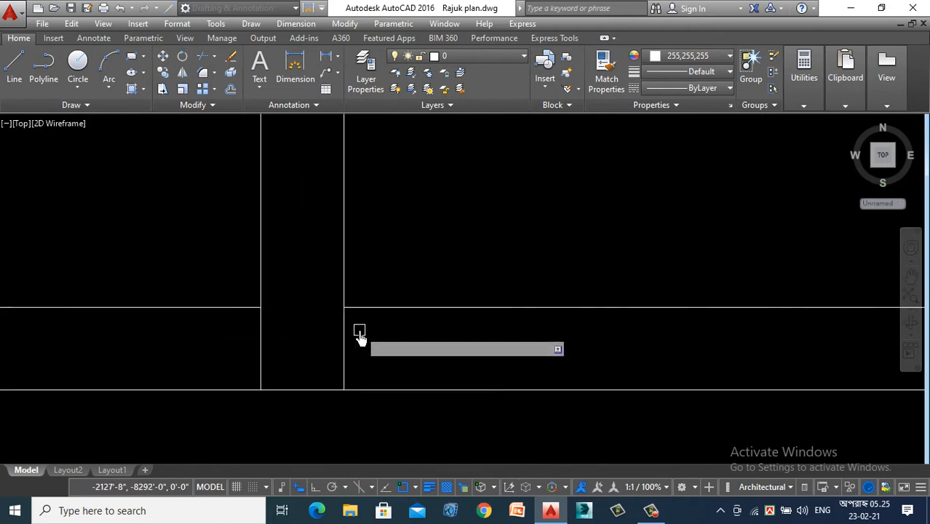
left_click(358, 330)
left_click(310, 351)
scroll(305, 355, "down", 5)
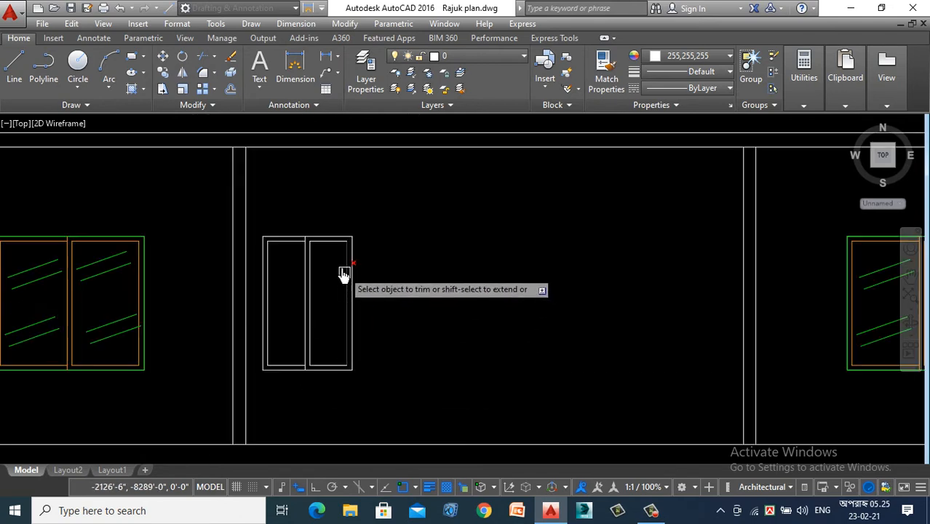
key("Escape")
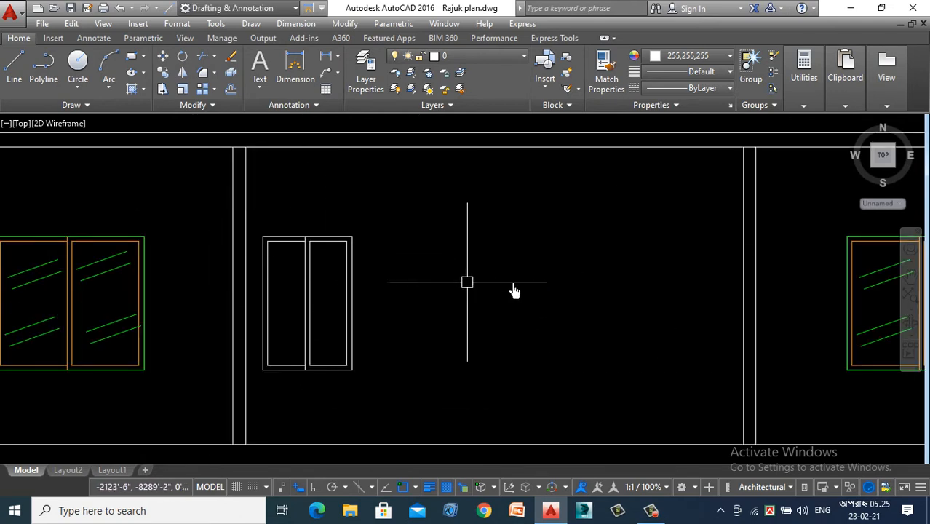
- Draw a slanted glass line high in the narrow window's left pane and offset a parallel line at a distance of 2
left_click(15, 64)
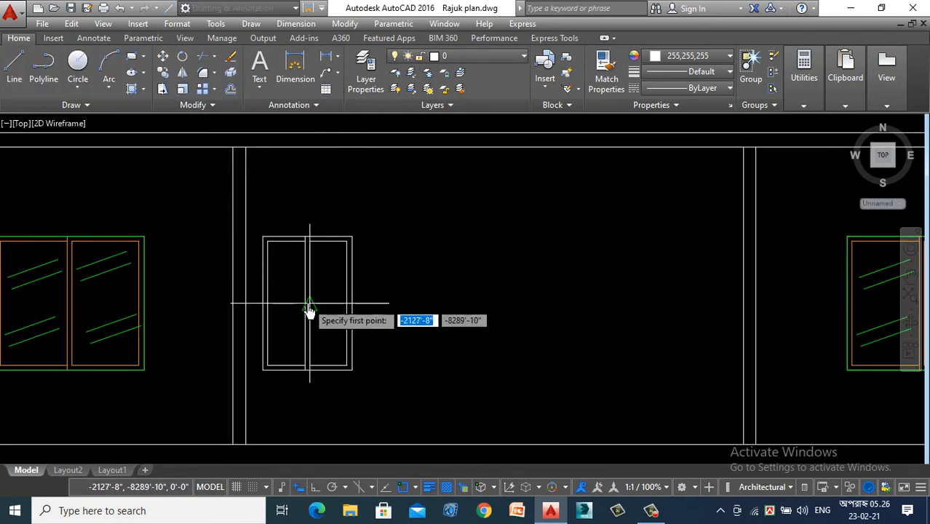
scroll(279, 282, "up", 4)
scroll(262, 255, "down", 3)
scroll(313, 254, "up", 3)
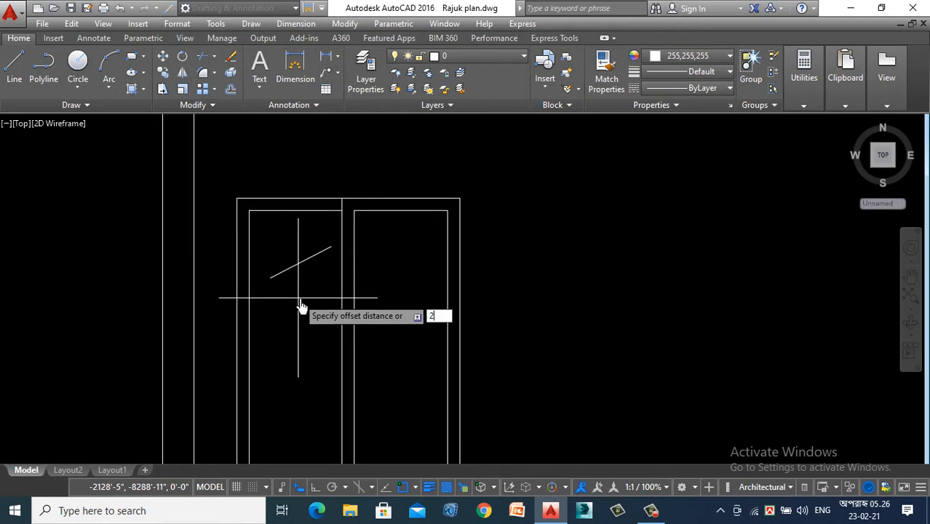
- Copy the pair of glass lines to two lower spots in the left pane and three spots in the right pane
left_click(276, 311)
right_click(277, 312)
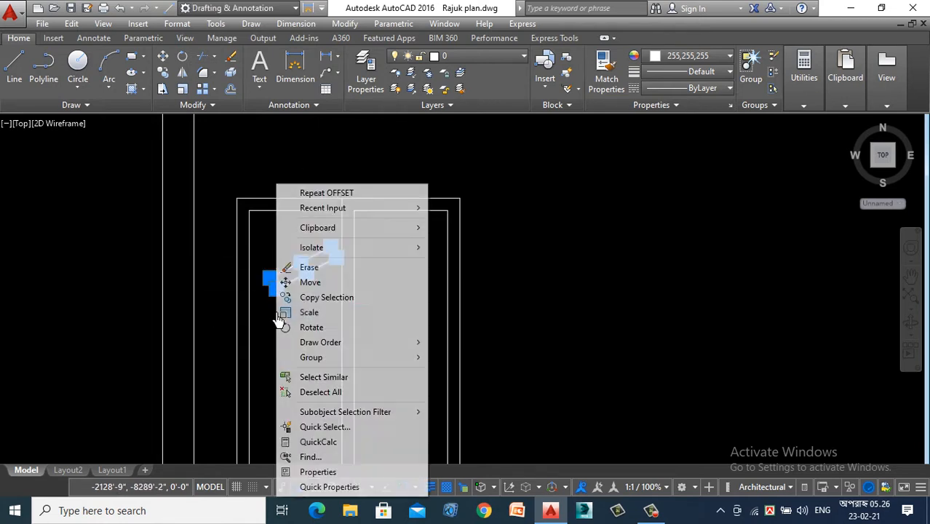
left_click(313, 297)
left_click(281, 271)
scroll(289, 159, "down", 2)
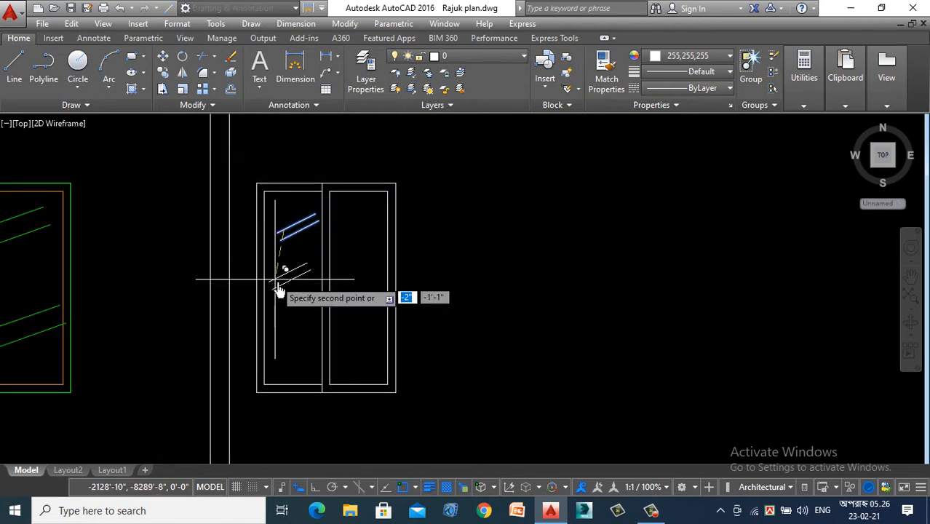
left_click(282, 364)
left_click(340, 225)
left_click(352, 284)
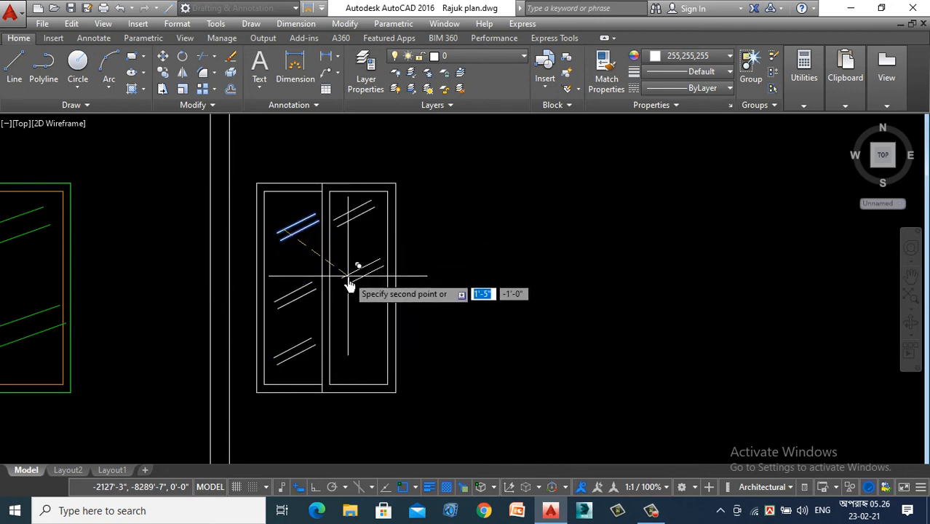
left_click(350, 348)
key("Escape")
scroll(337, 190, "up", 4)
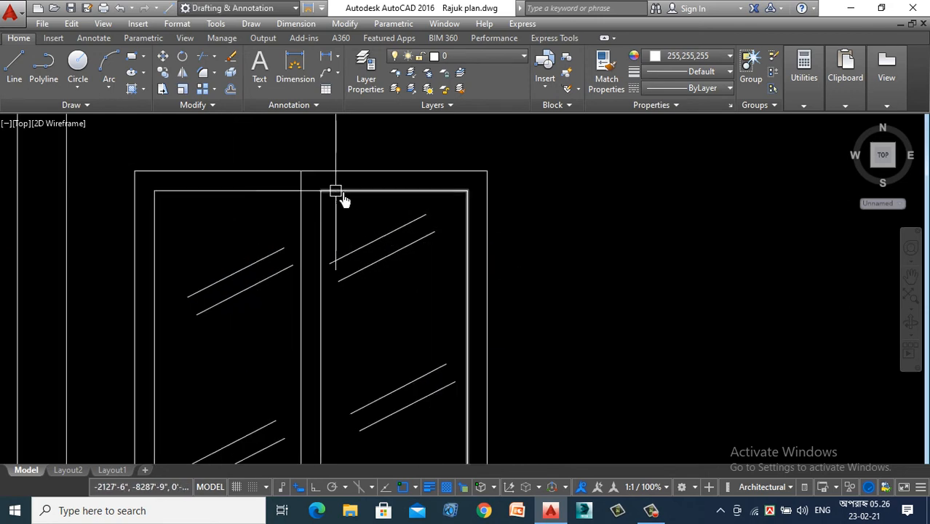
left_click(357, 182)
scroll(274, 241, "down", 4)
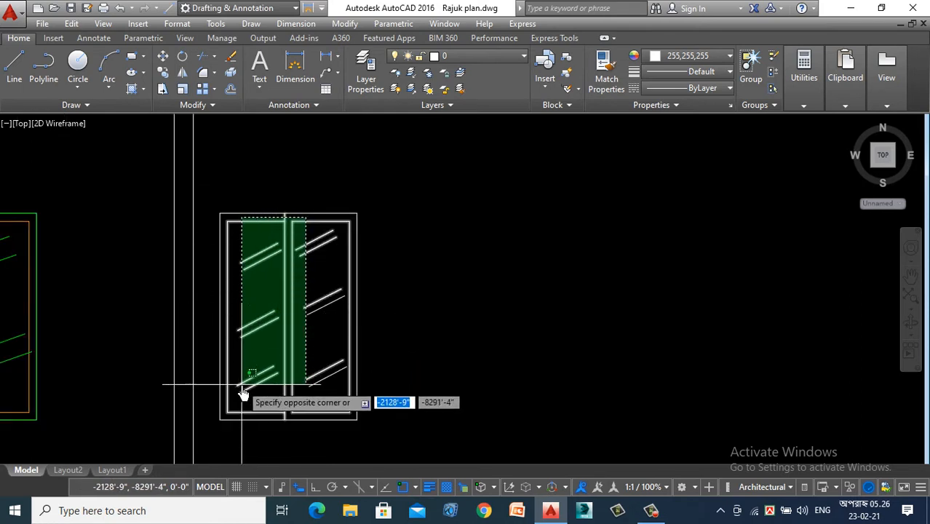
key("Escape")
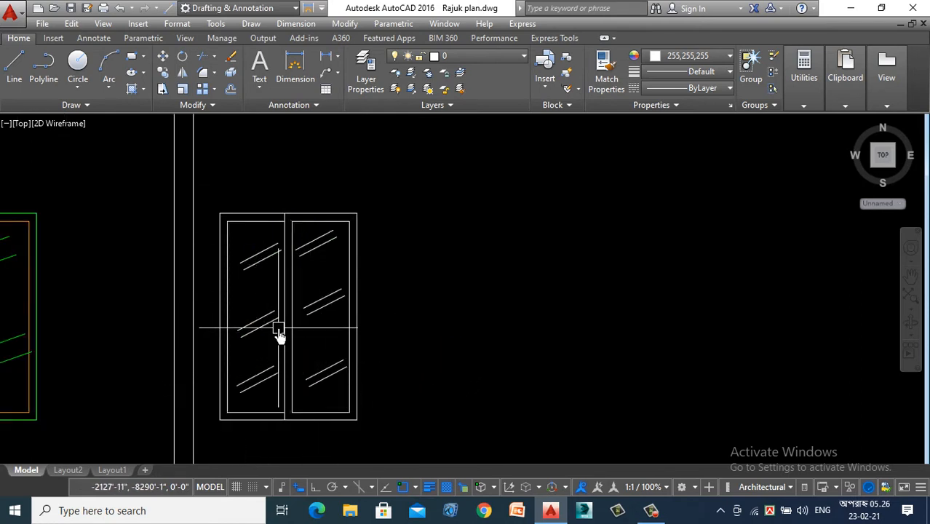
- Match the bedroom window's orange frame properties onto the narrow window's inner frame and mullion lines
type("ma")
key("Return")
scroll(353, 316, "down", 3)
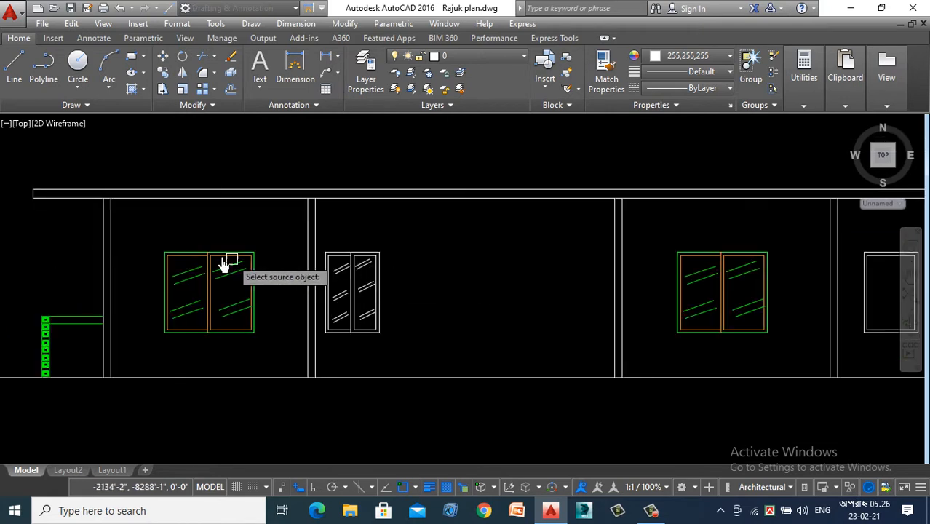
scroll(215, 277, "up", 4)
scroll(215, 276, "up", 2)
left_click(227, 266)
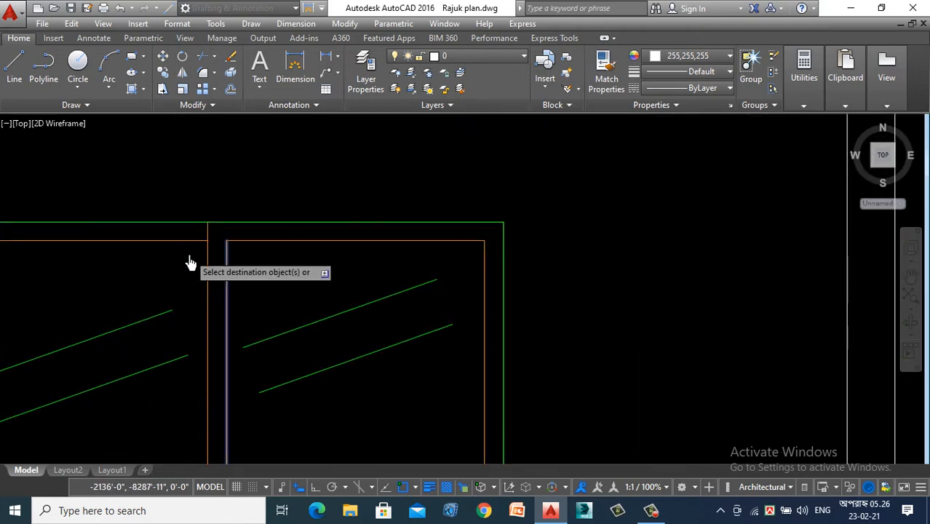
scroll(190, 261, "down", 3)
scroll(578, 257, "up", 3)
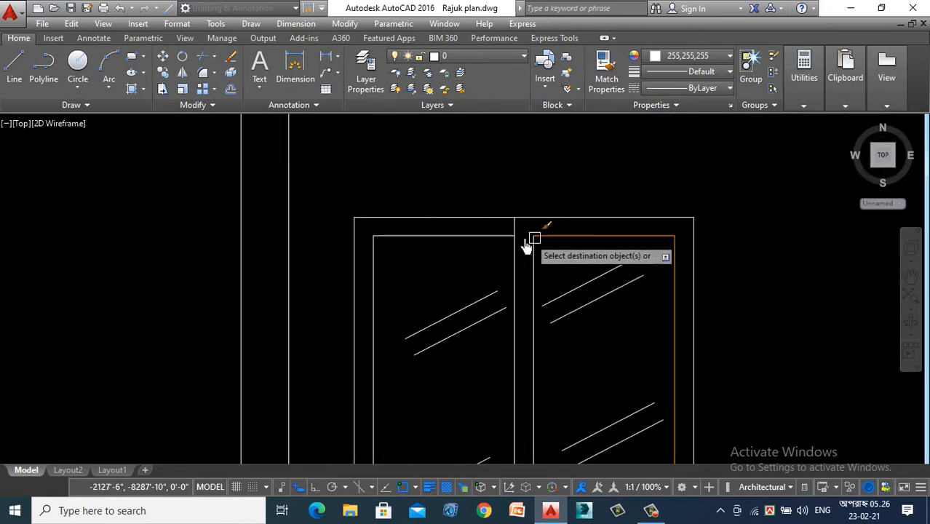
scroll(522, 240, "up", 3)
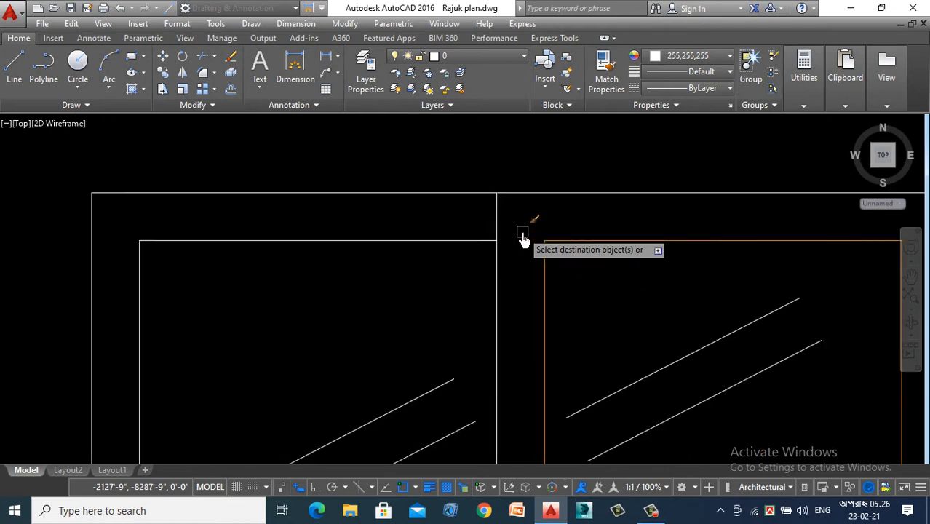
left_click(522, 239)
left_click(417, 284)
scroll(440, 215, "down", 3)
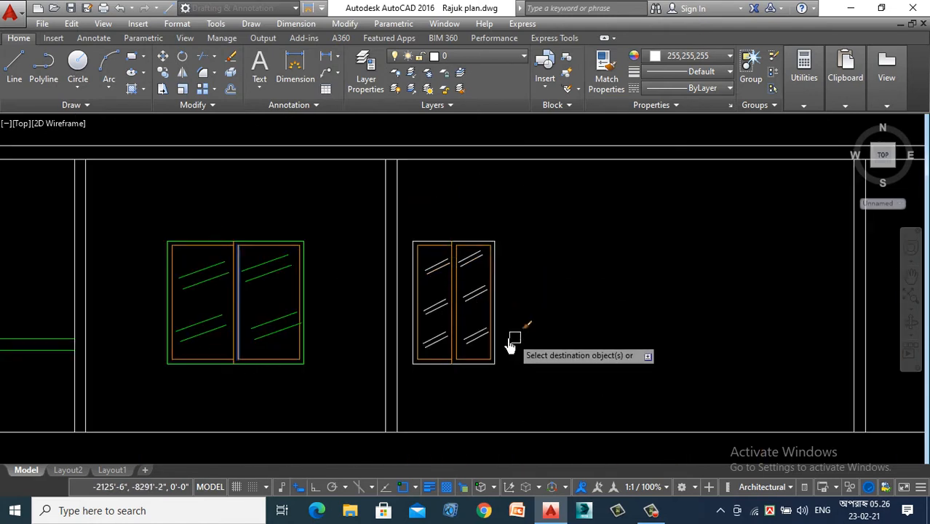
key("Escape")
- Match the green properties of the bedroom window's glass line onto the narrow window's outer frame
scroll(210, 286, "up", 4)
type("m")
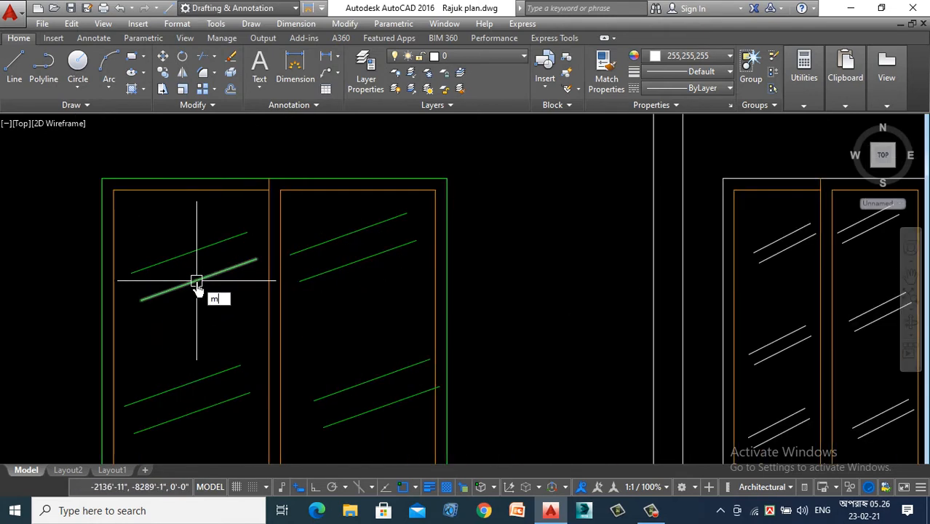
type("a")
key("Return")
left_click(325, 247)
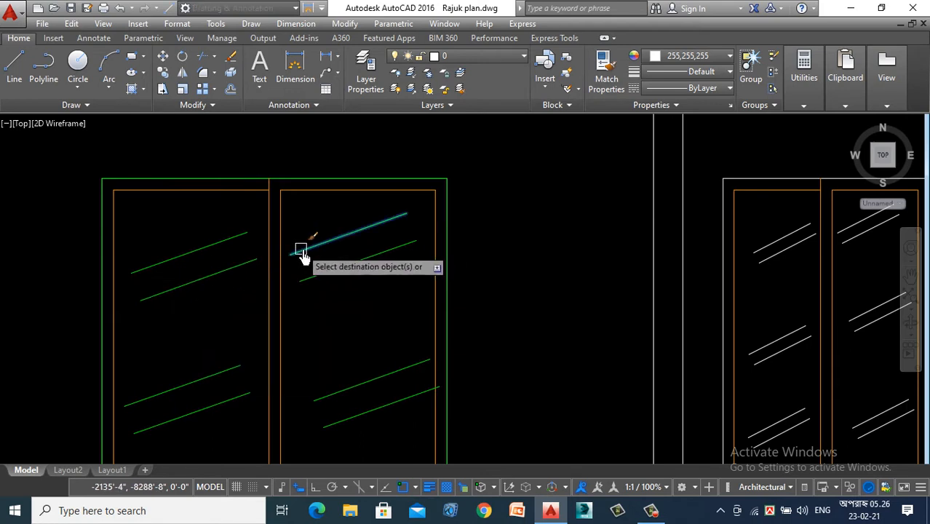
scroll(539, 276, "down", 4)
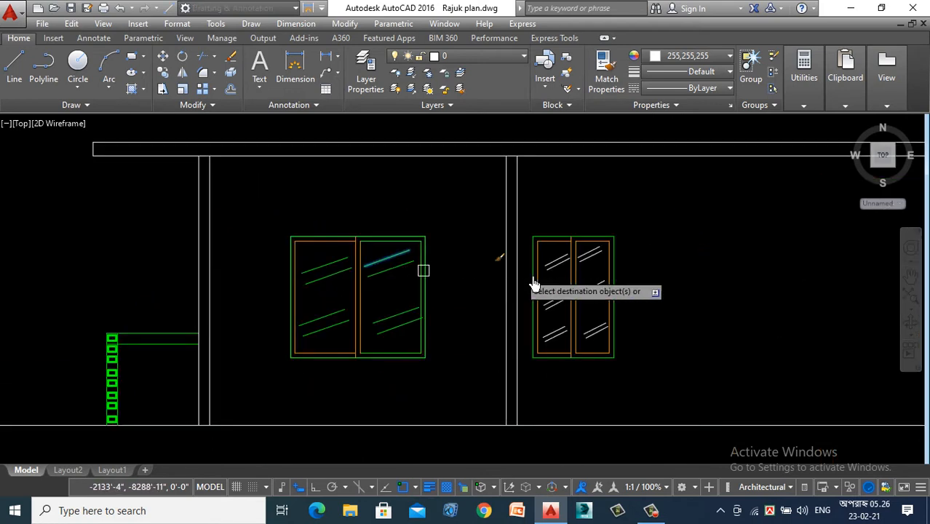
- Apply the same green properties to all glass lines in both panes of the narrow window
scroll(534, 284, "up", 3)
left_click(574, 210)
left_click(557, 435)
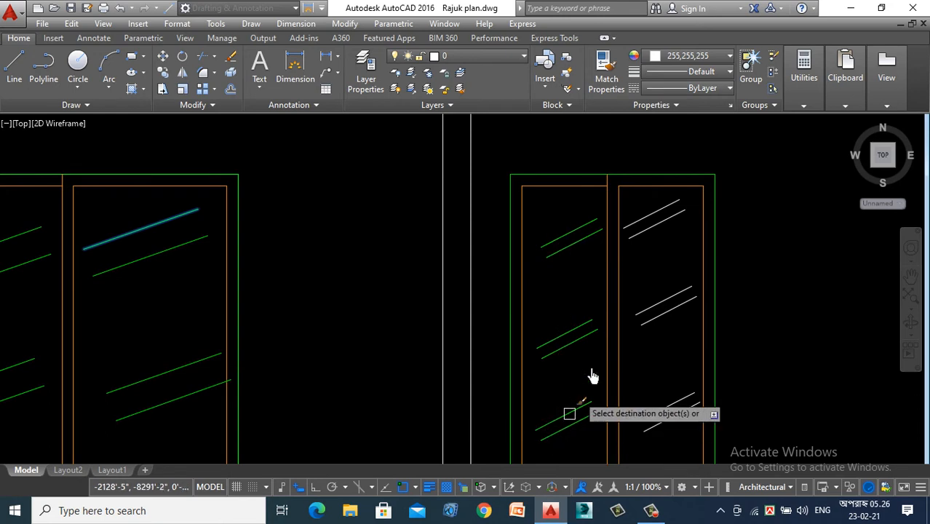
left_click(653, 202)
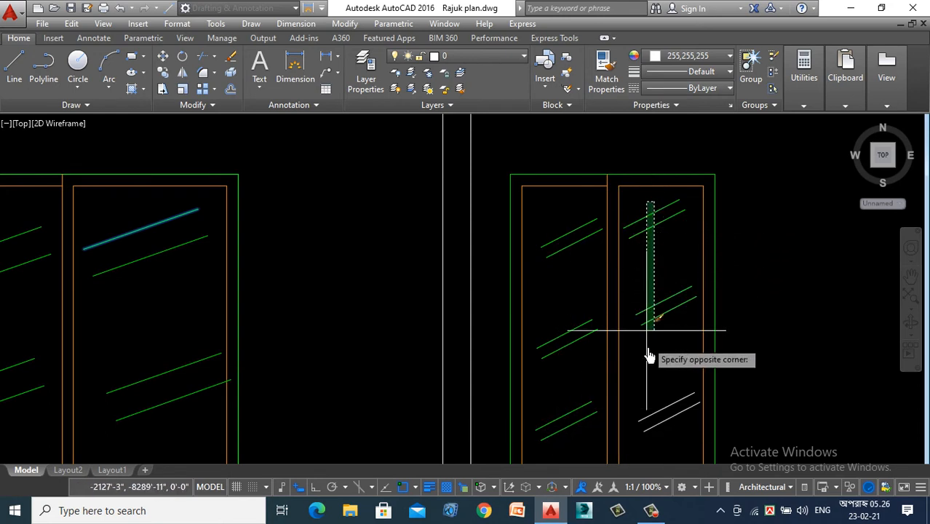
left_click(650, 447)
scroll(556, 282, "down", 5)
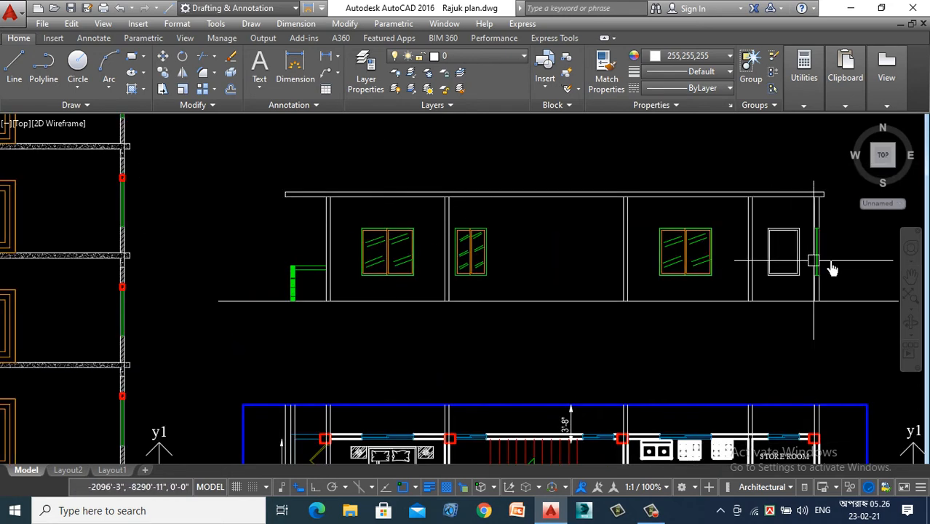
- Copy the finished narrow window onto the blank narrow window at the right end of the section, aligned by its upper-left corner
scroll(832, 269, "up", 4)
scroll(634, 249, "down", 2)
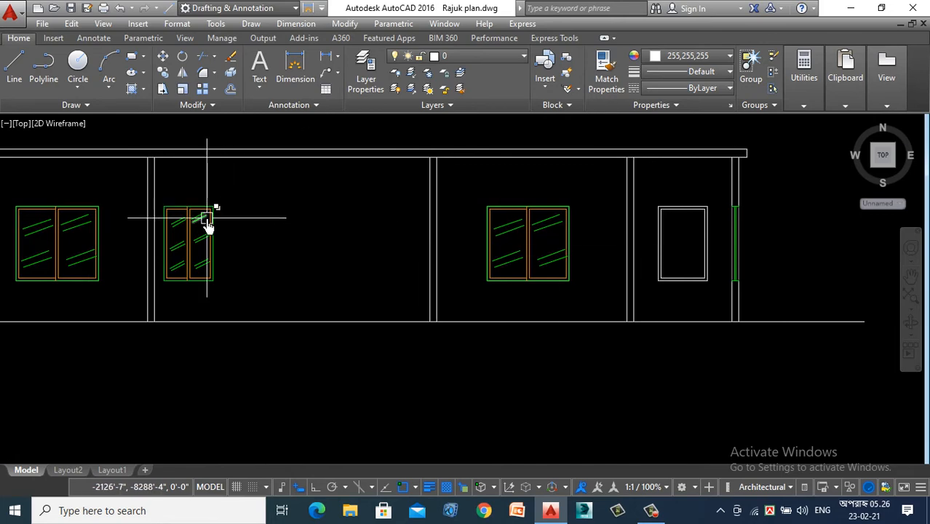
left_click(284, 195)
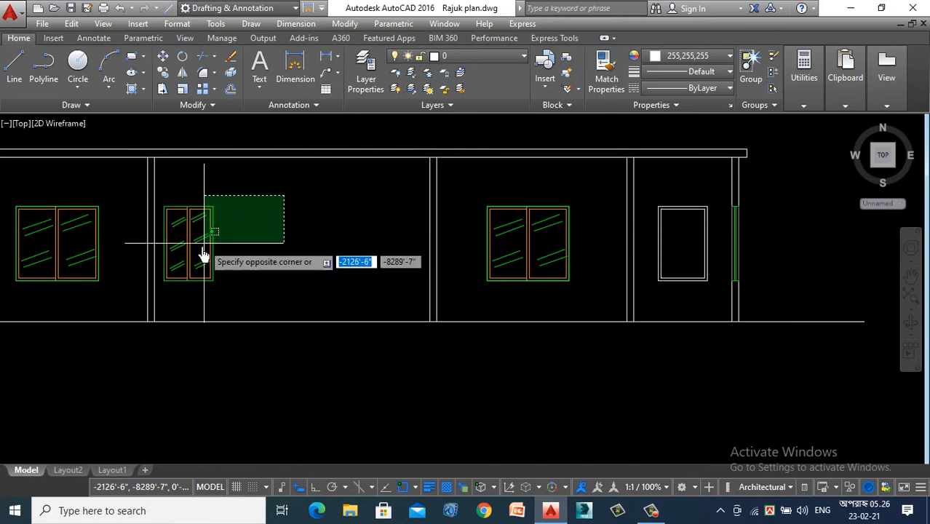
scroll(152, 295, "up", 2)
left_click(155, 296)
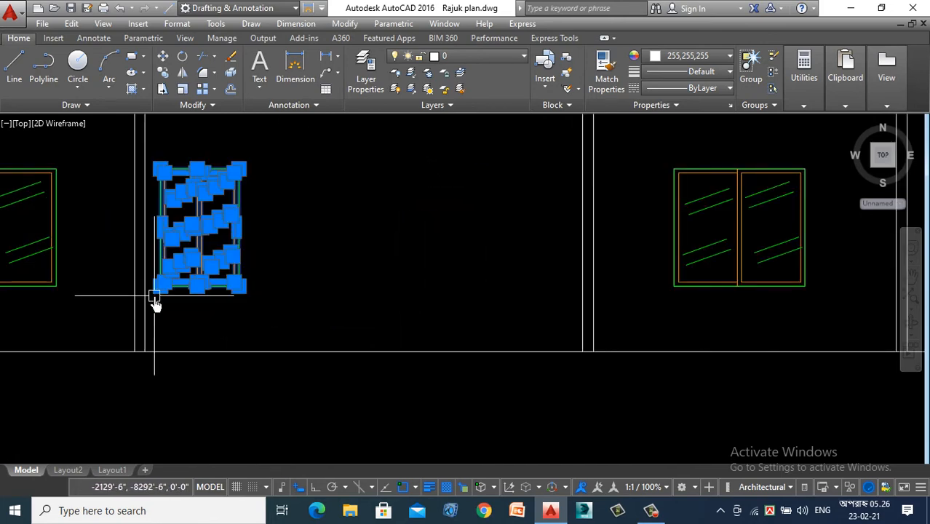
right_click(362, 202)
left_click(382, 297)
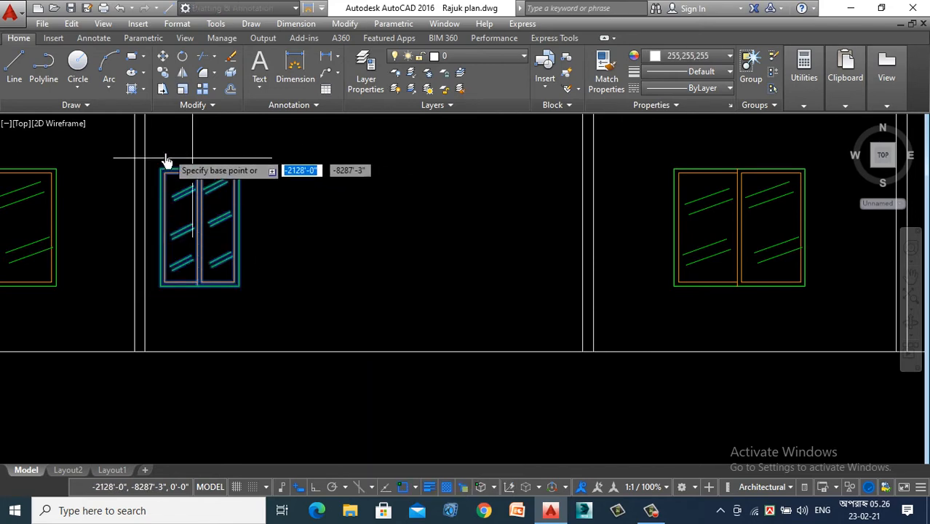
scroll(153, 207, "up", 5)
left_click(146, 220)
scroll(298, 222, "down", 6)
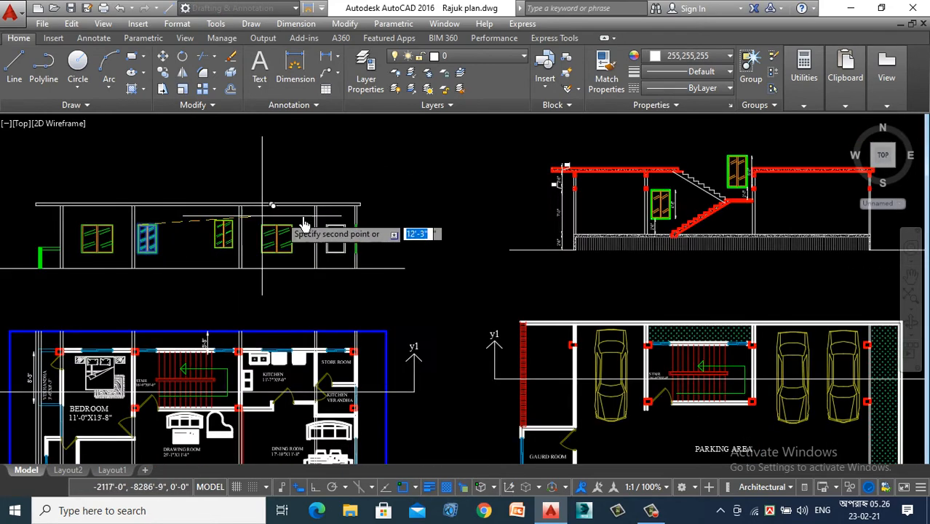
scroll(348, 227, "up", 3)
scroll(147, 263, "up", 4)
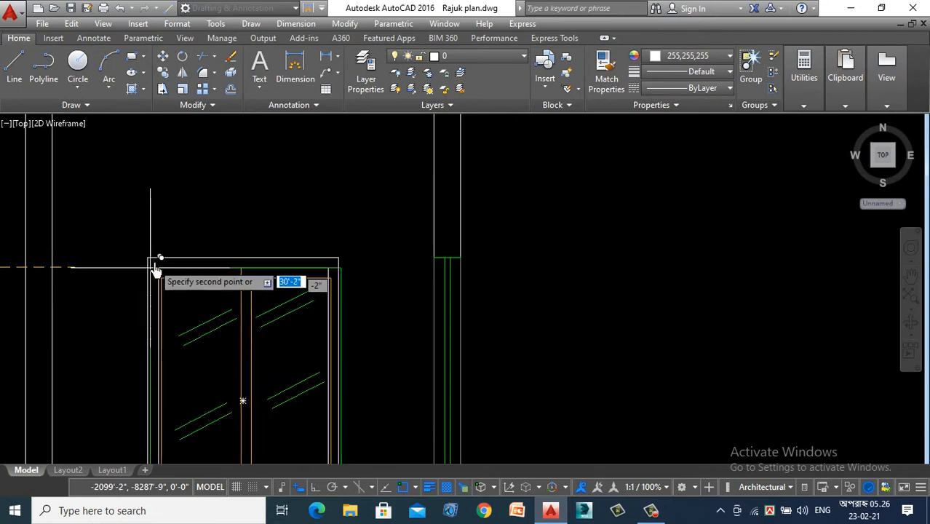
left_click(148, 258)
scroll(297, 141, "down", 5)
key("Escape")
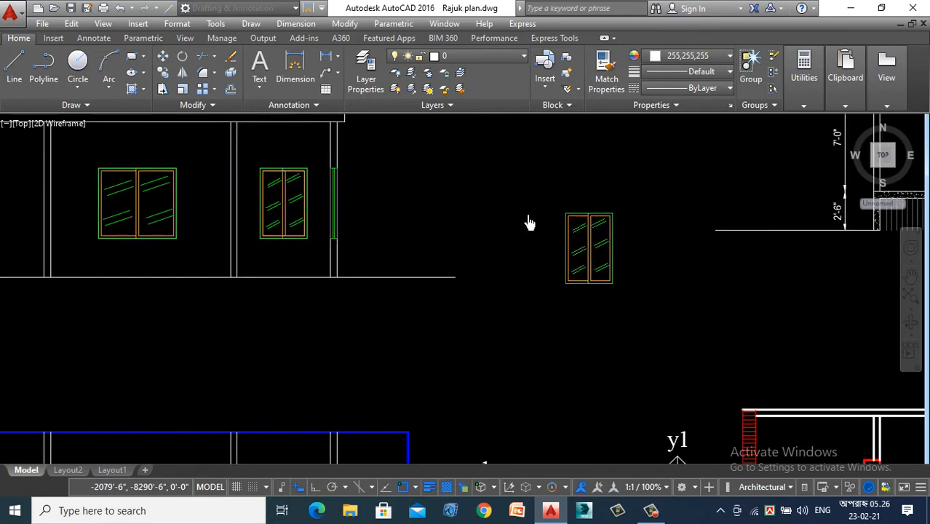
- Delete the leftover white inner frame rectangle from the narrow window at the right end of the section
scroll(233, 152, "up", 2)
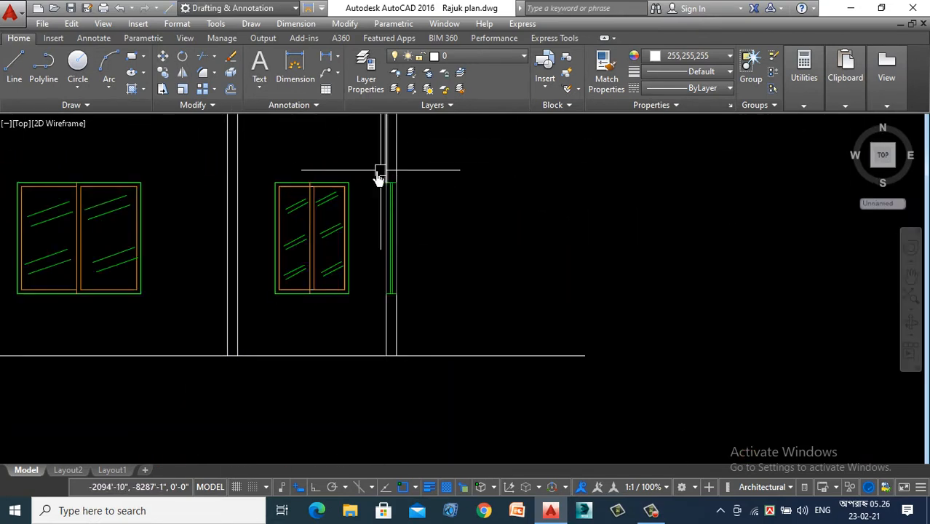
scroll(342, 187, "up", 8)
scroll(257, 204, "up", 4)
scroll(570, 174, "down", 4)
scroll(314, 149, "up", 2)
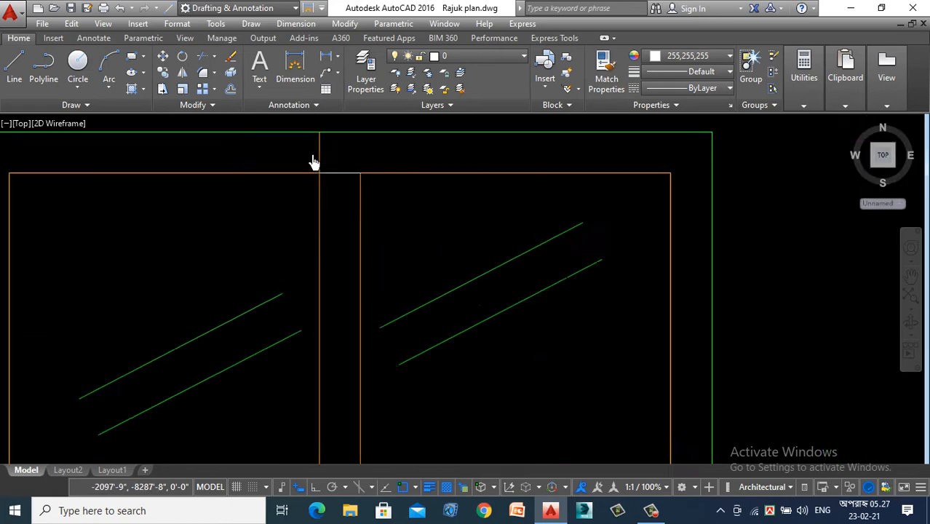
scroll(313, 160, "up", 3)
left_click(386, 189)
left_click(365, 244)
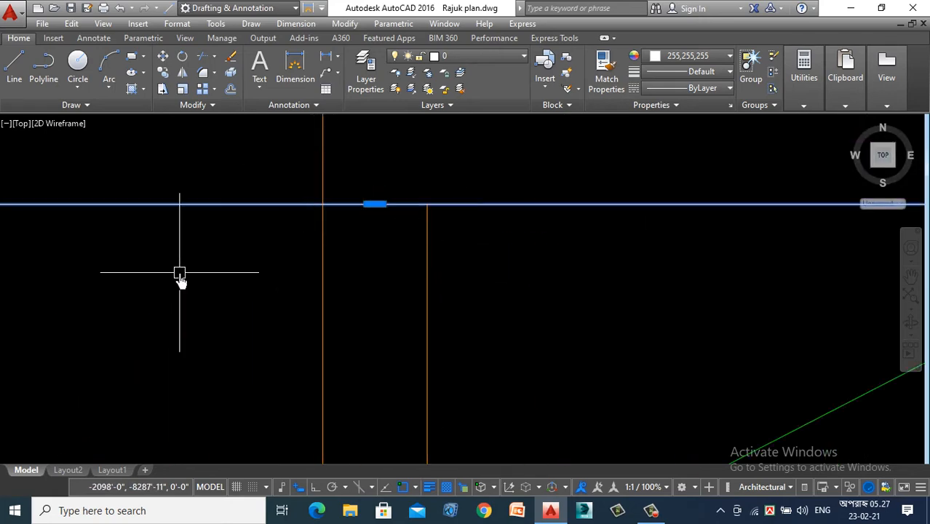
scroll(179, 279, "down", 8)
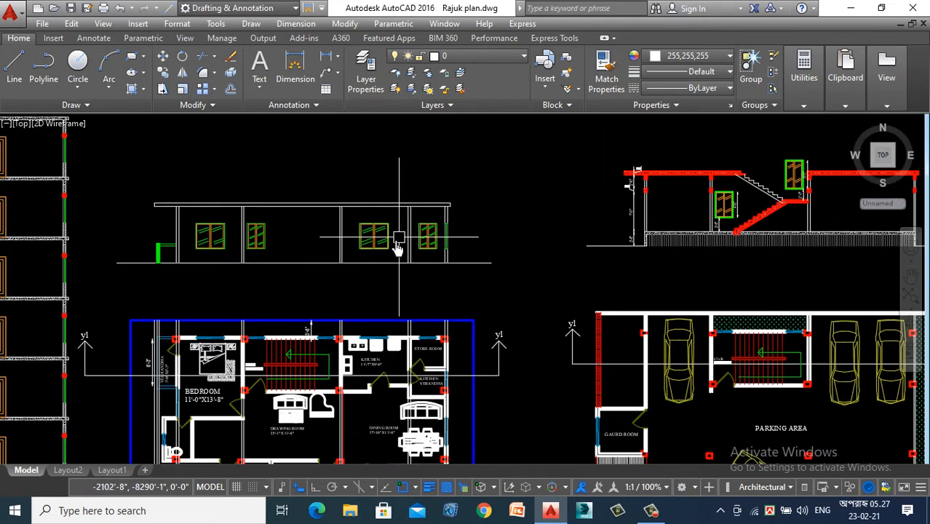
- Set the lineweight of the bedroom window's green outer frame to 0.014"
scroll(218, 175, "up", 2)
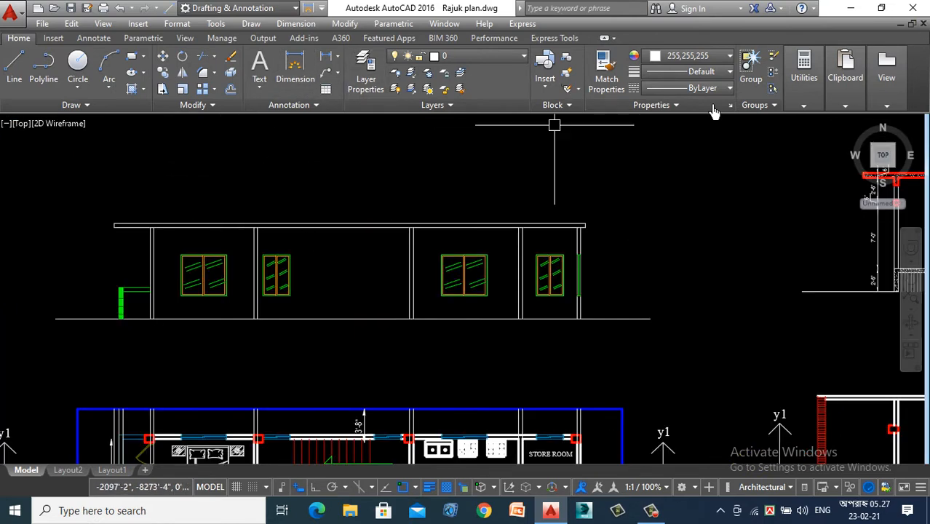
scroll(169, 295, "up", 5)
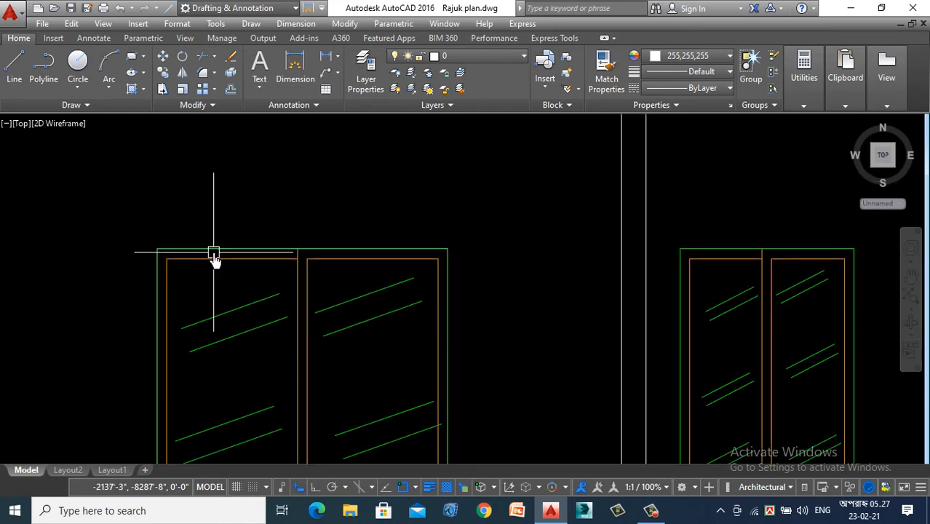
left_click(241, 249)
left_click(699, 71)
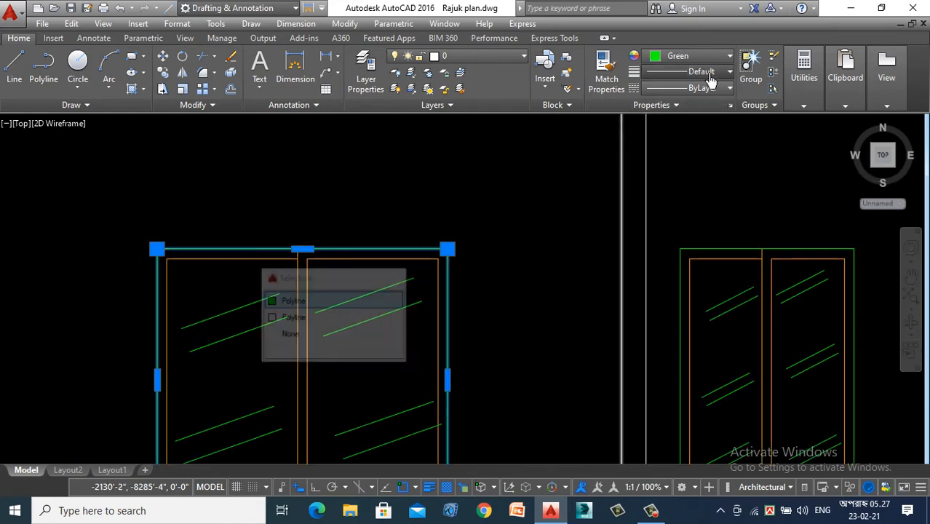
scroll(698, 207, "down", 1)
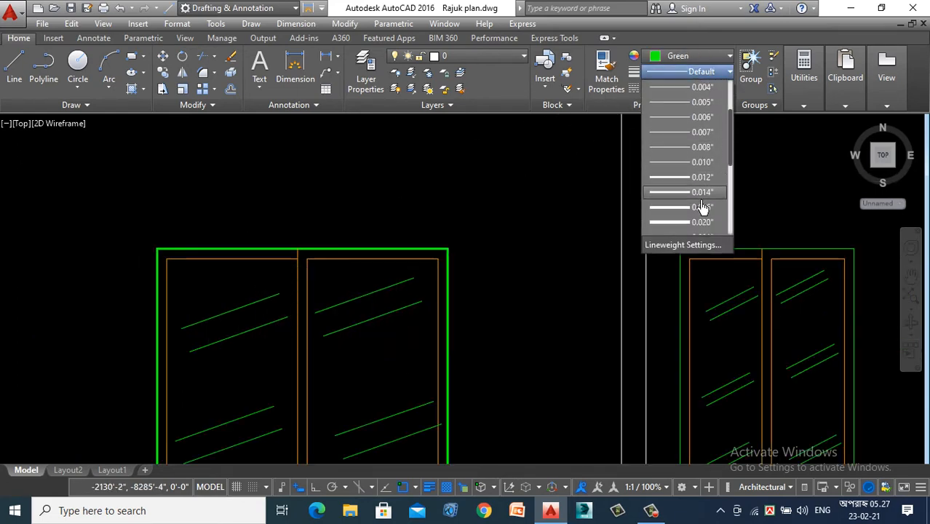
left_click(702, 197)
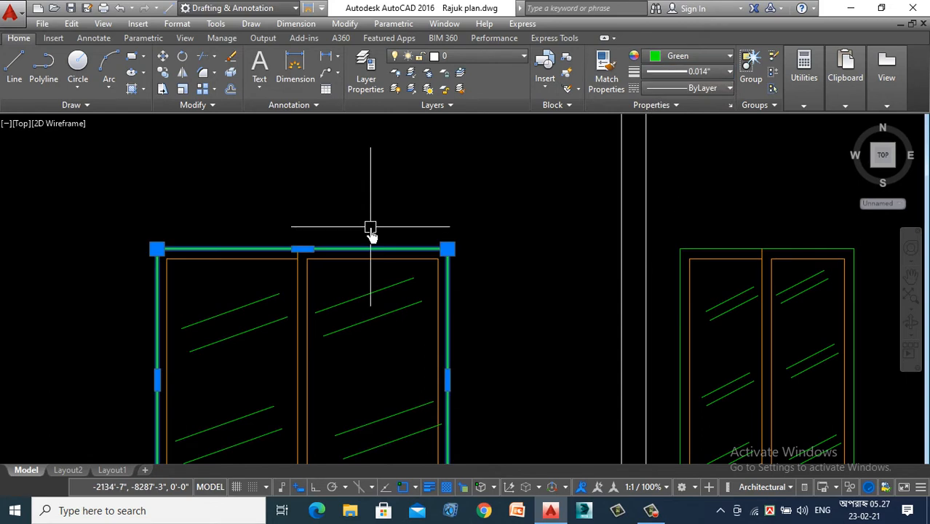
key("Escape")
- Match the bedroom window's outer frame properties onto the outer frame of the narrow window beside it
type("ma")
key("Return")
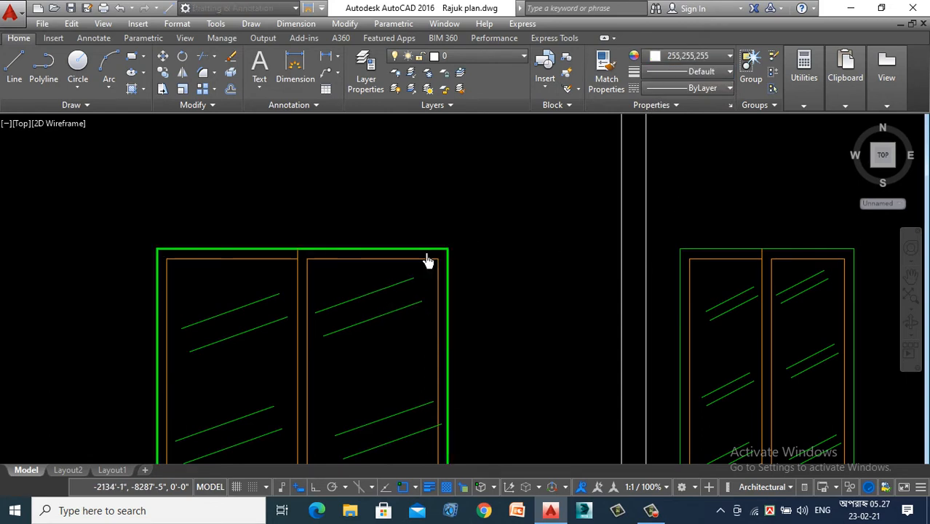
scroll(426, 255, "up", 2)
left_click(427, 246)
scroll(306, 168, "down", 3)
scroll(684, 167, "up", 3)
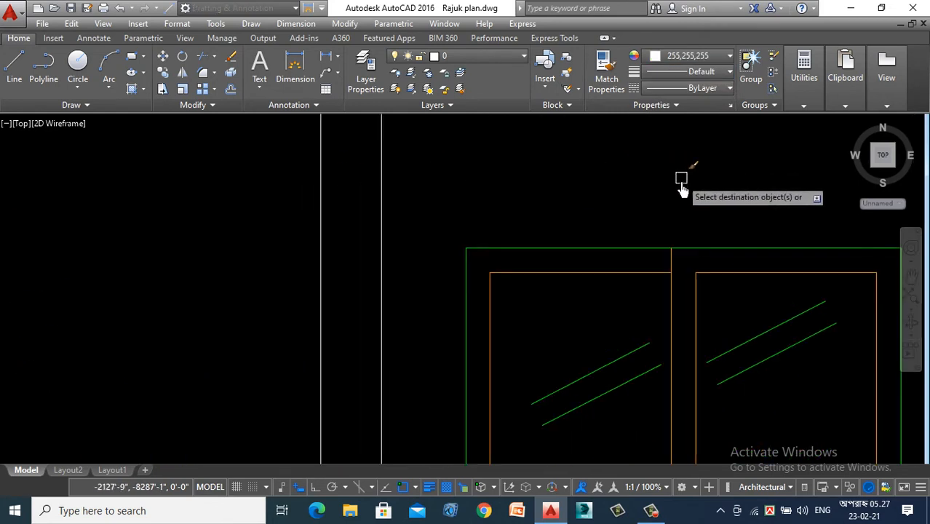
left_click(693, 247)
scroll(405, 178, "down", 6)
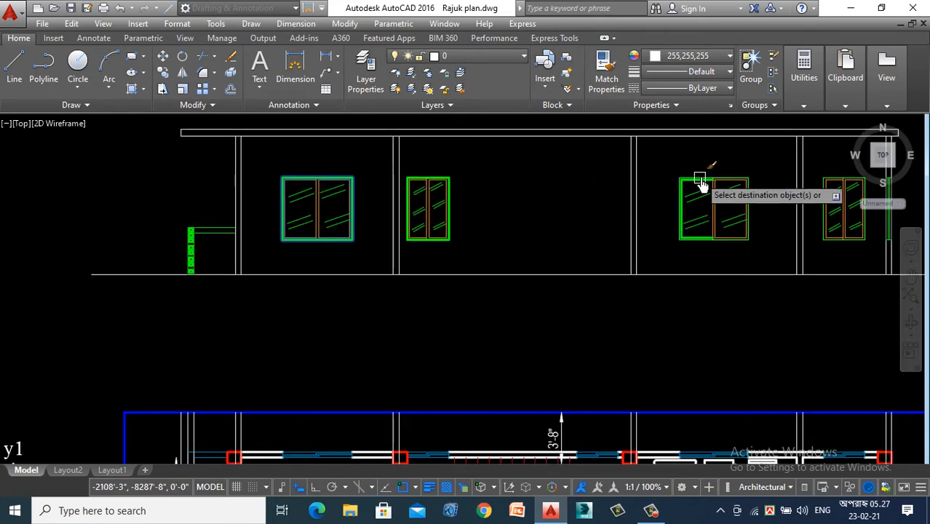
- Match the same 0.014" green frame properties onto the outer frames of the kitchen window and the right-end narrow window
scroll(774, 190, "up", 8)
left_click(654, 349)
scroll(356, 197, "down", 8)
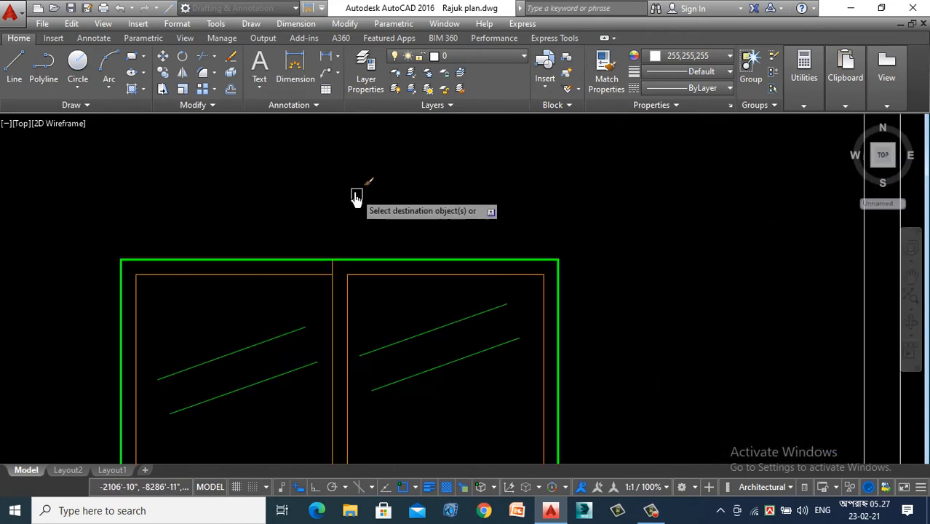
scroll(534, 211, "up", 8)
left_click(594, 167)
scroll(557, 228, "down", 8)
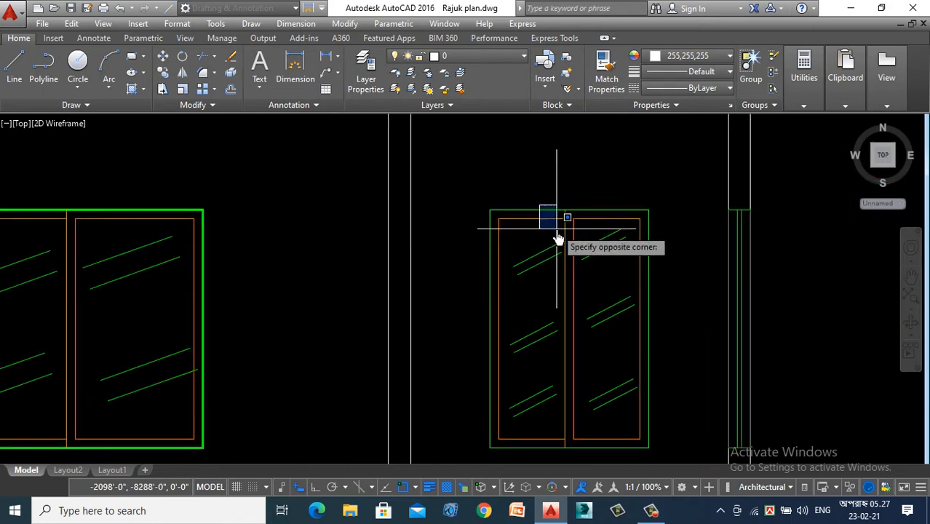
scroll(538, 197, "up", 5)
left_click(537, 207)
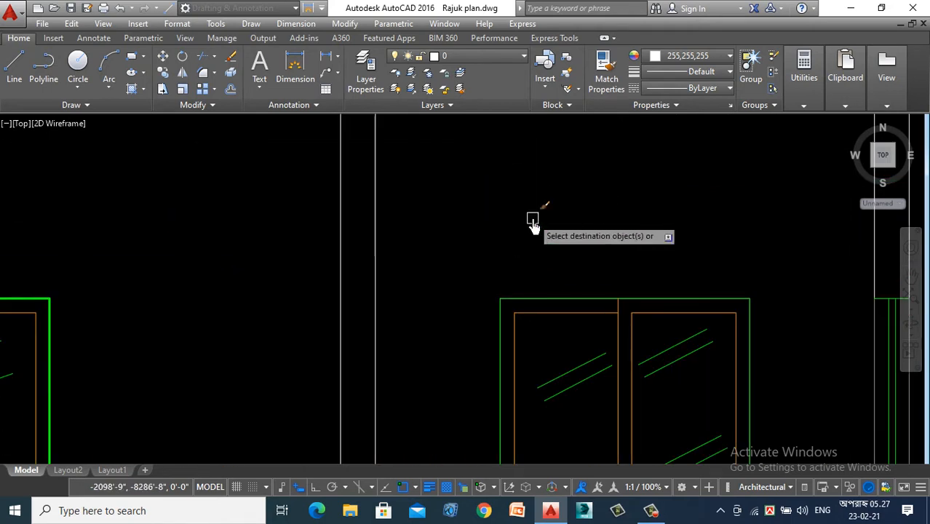
left_click(573, 298)
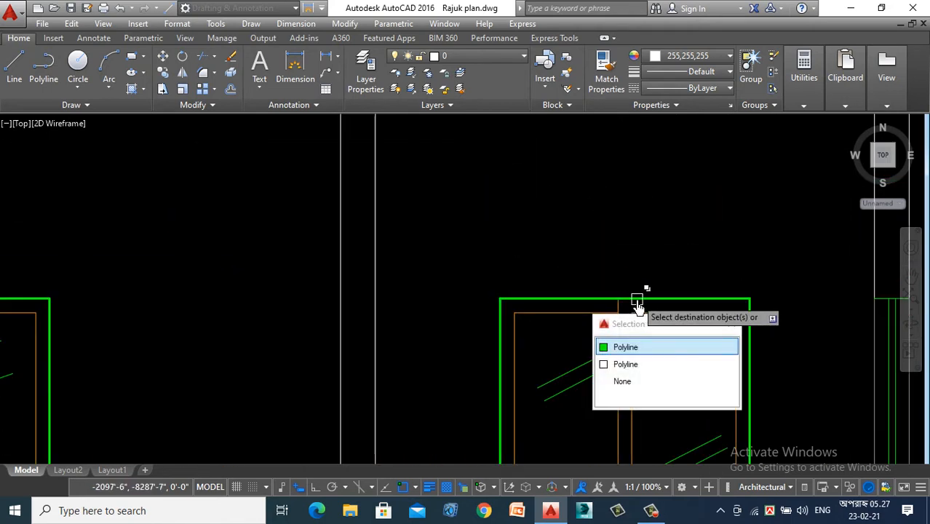
key("Escape")
scroll(563, 206, "down", 6)
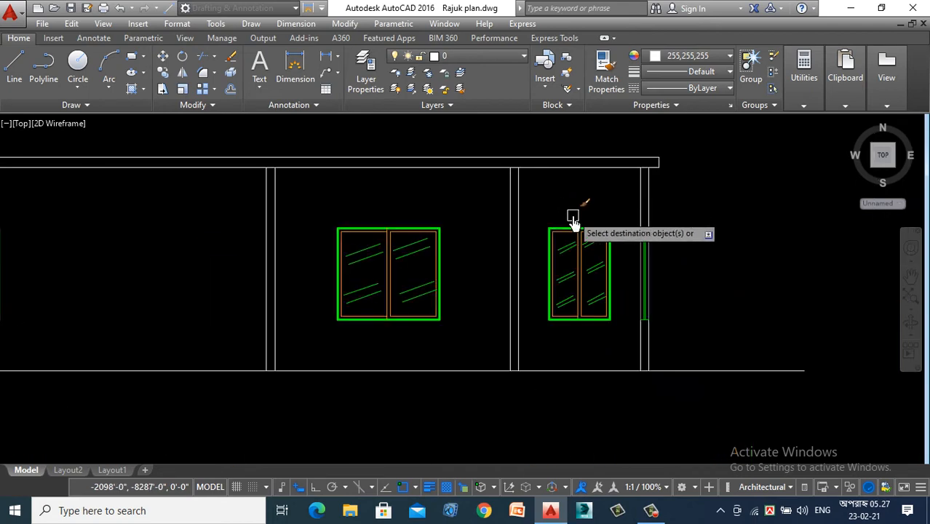
scroll(485, 280, "down", 2)
key("Escape")
scroll(558, 278, "down", 3)
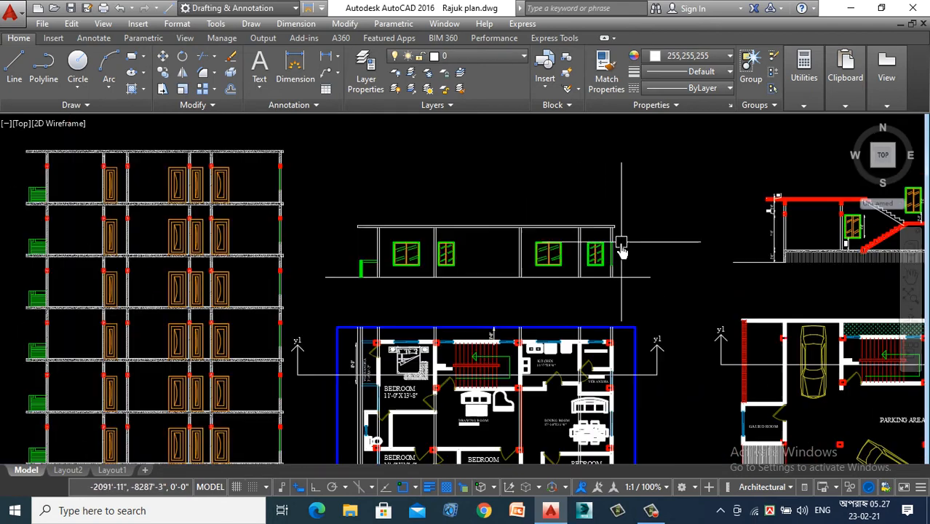
- Draw vertical construction lines through both ends of the store room door opening in the plan, extending up to the section
scroll(582, 254, "up", 1)
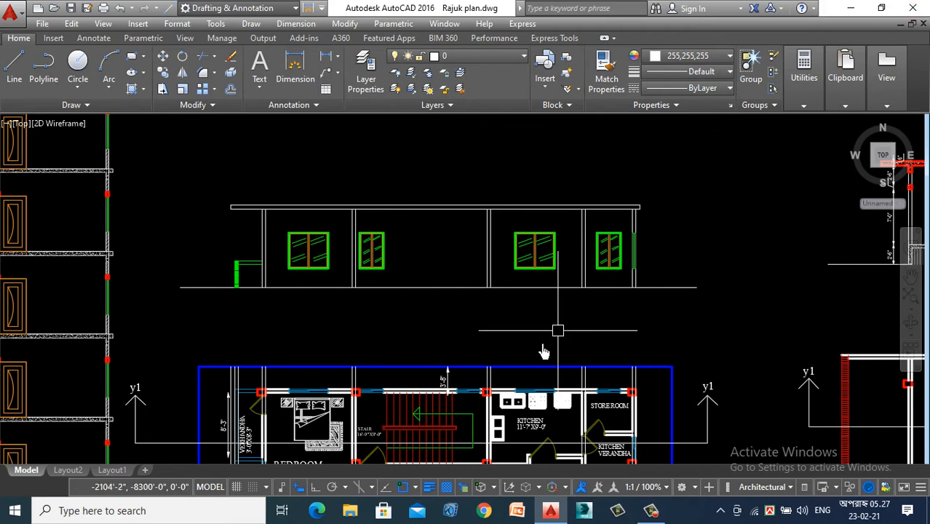
scroll(479, 334, "down", 2)
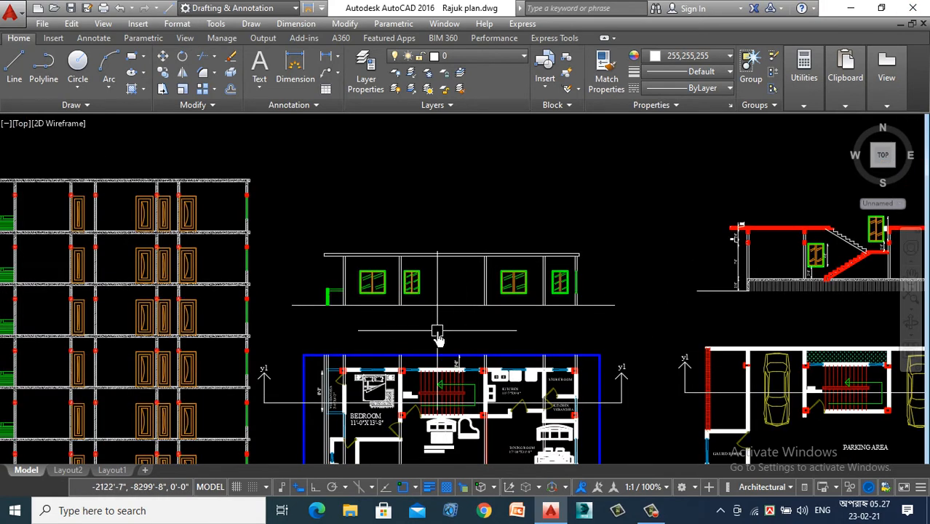
scroll(439, 340, "down", 2)
scroll(480, 412, "up", 4)
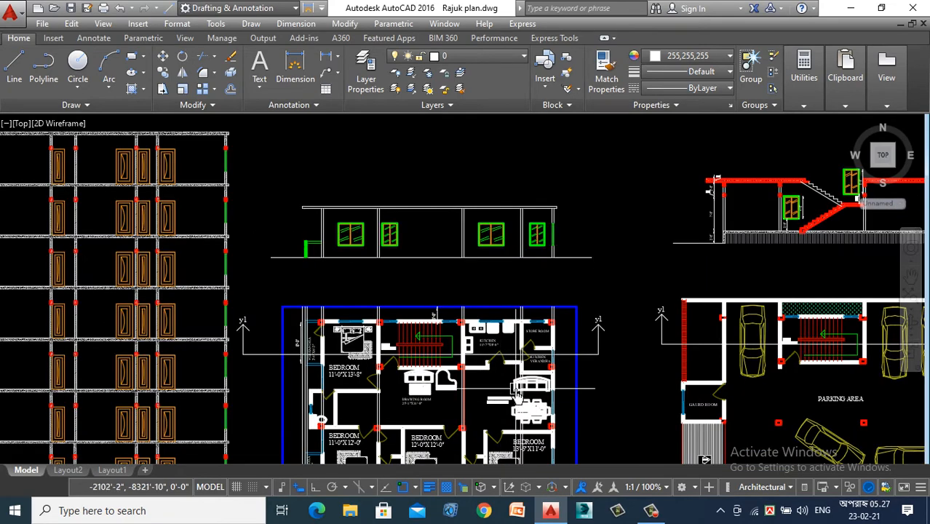
scroll(492, 384, "down", 2)
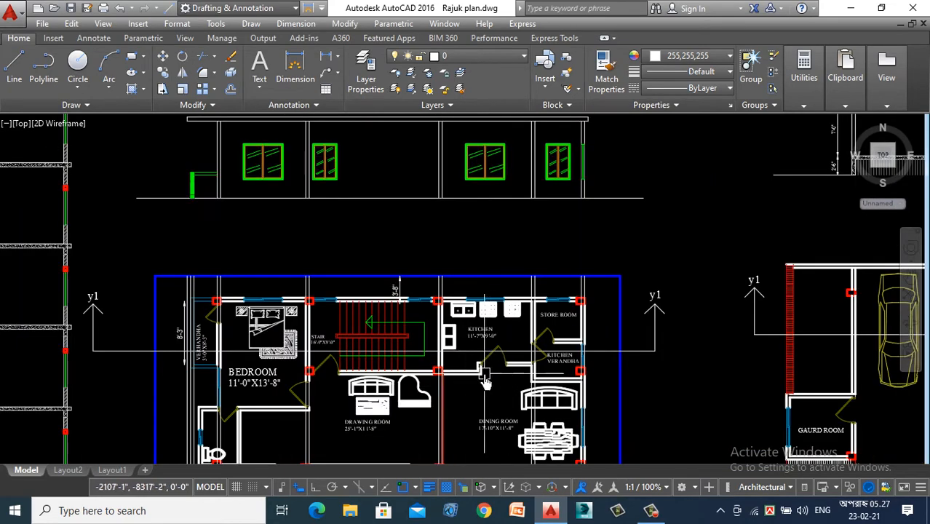
scroll(570, 362, "up", 2)
scroll(562, 337, "up", 2)
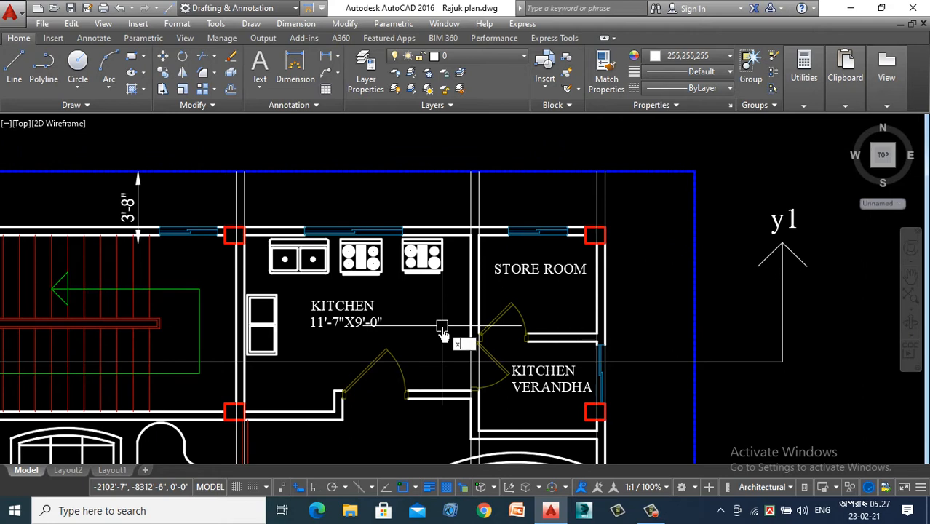
type("l")
key("Return")
scroll(466, 345, "up", 6)
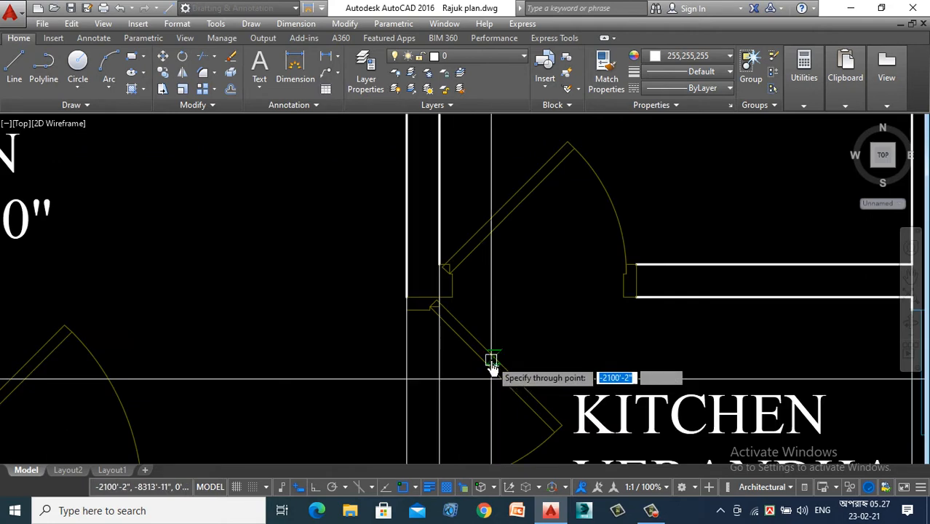
scroll(527, 273, "down", 2)
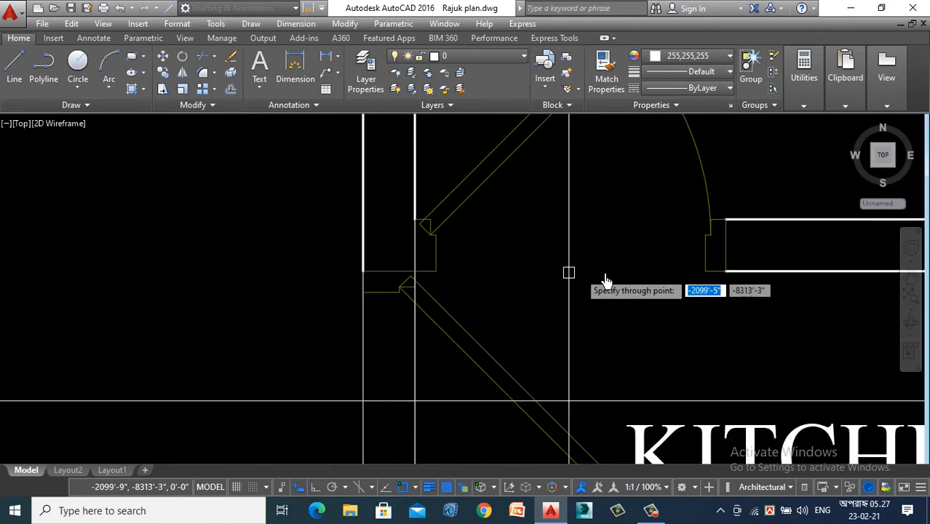
scroll(730, 247, "up", 4)
scroll(508, 435, "down", 6)
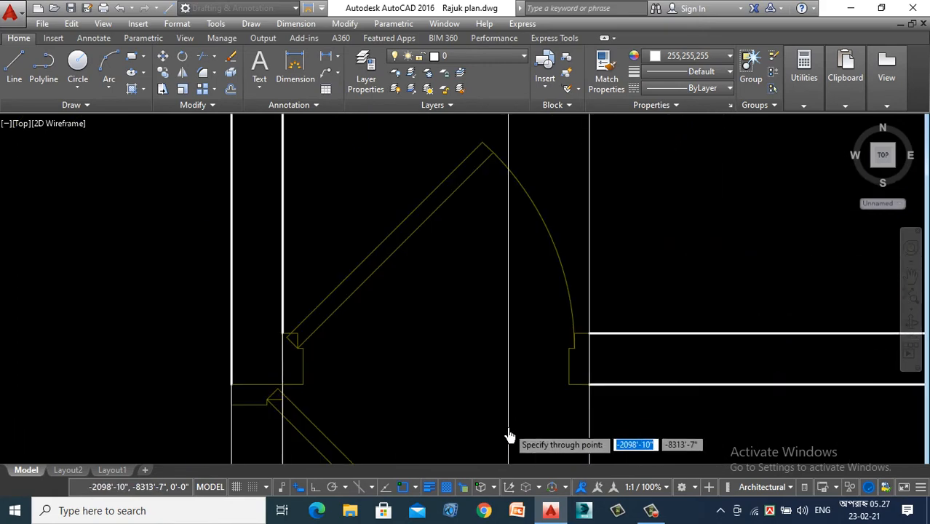
scroll(524, 292, "up", 5)
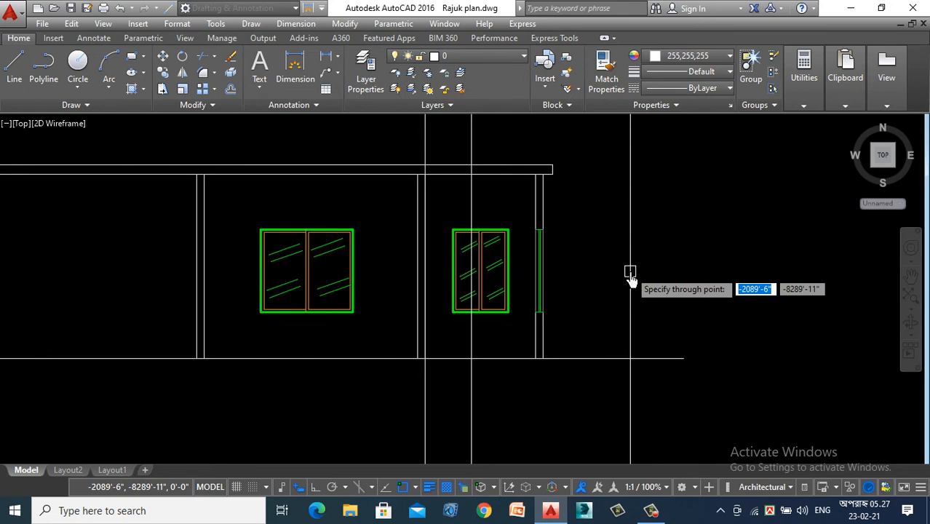
key("Escape")
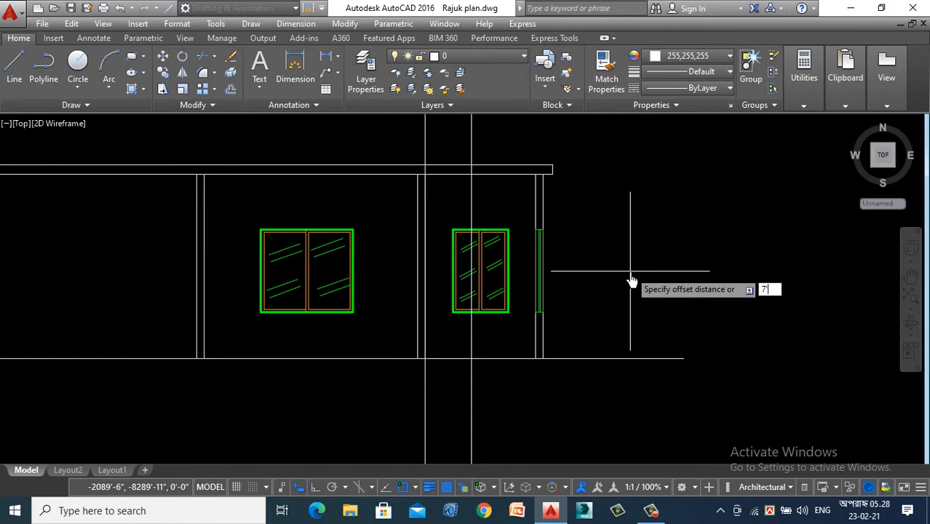
- Offset the section's ground line upward by 7' to mark the door height
key("Return")
left_click(331, 357)
left_click(373, 215)
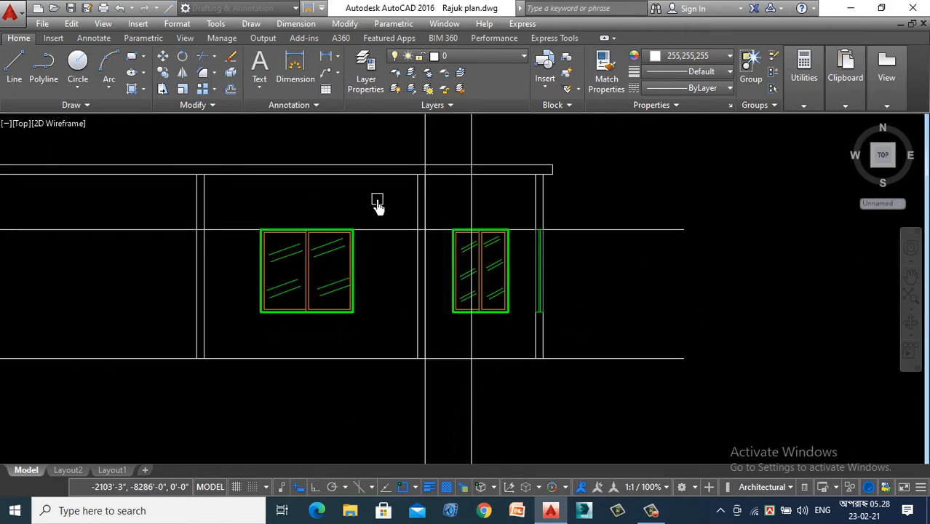
- Draw the store room door outline as a rectangle between the two construction lines, from the door height line down to the ground line
left_click(130, 63)
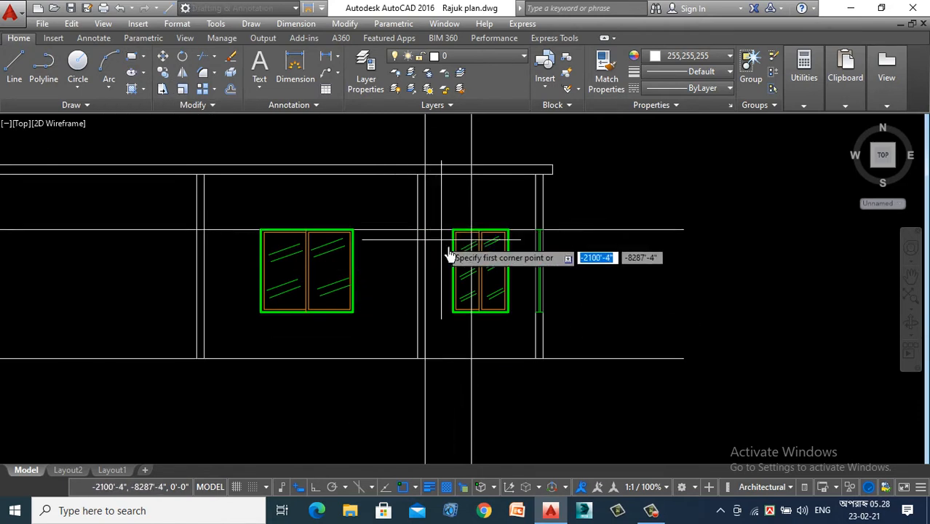
scroll(453, 253, "up", 3)
scroll(361, 200, "down", 3)
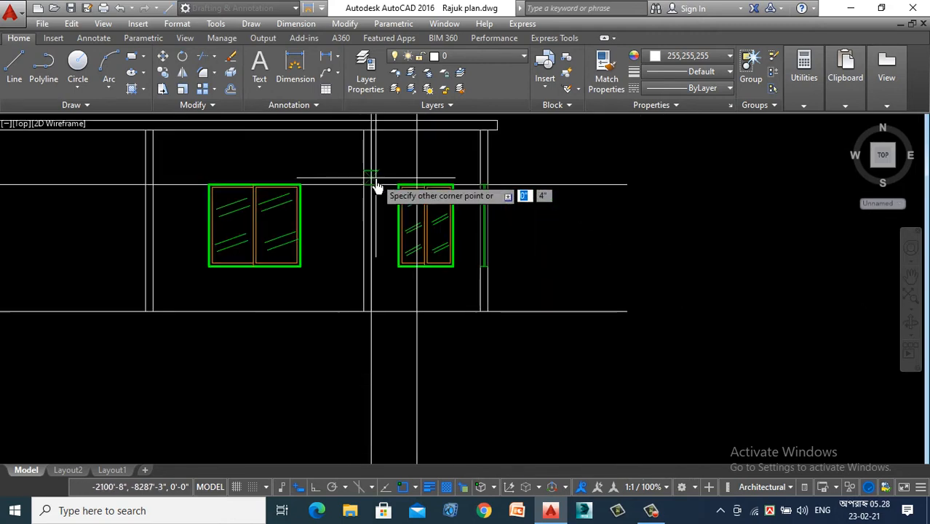
left_click(374, 185)
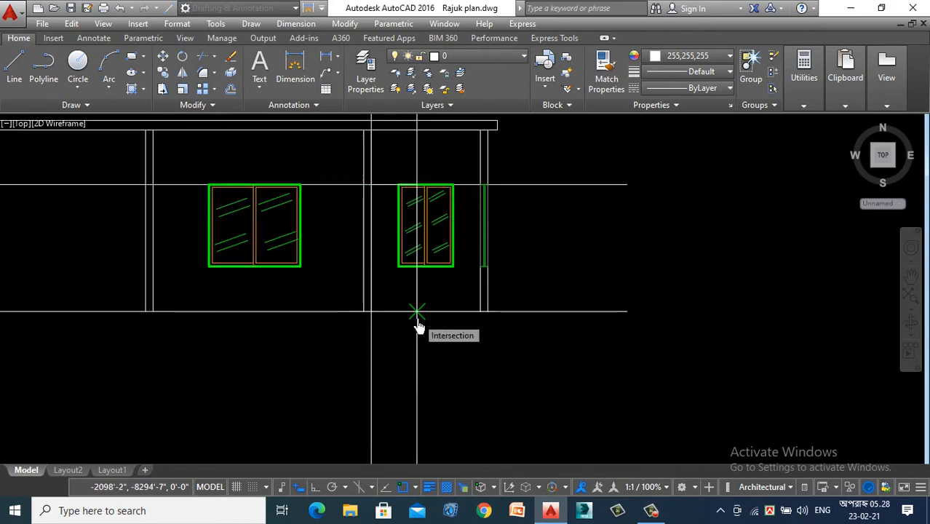
left_click(417, 313)
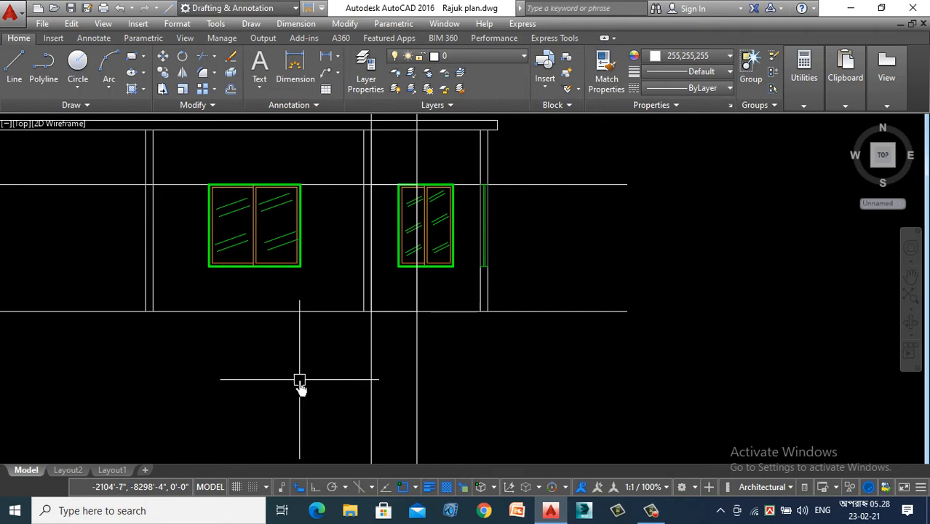
left_click(652, 168)
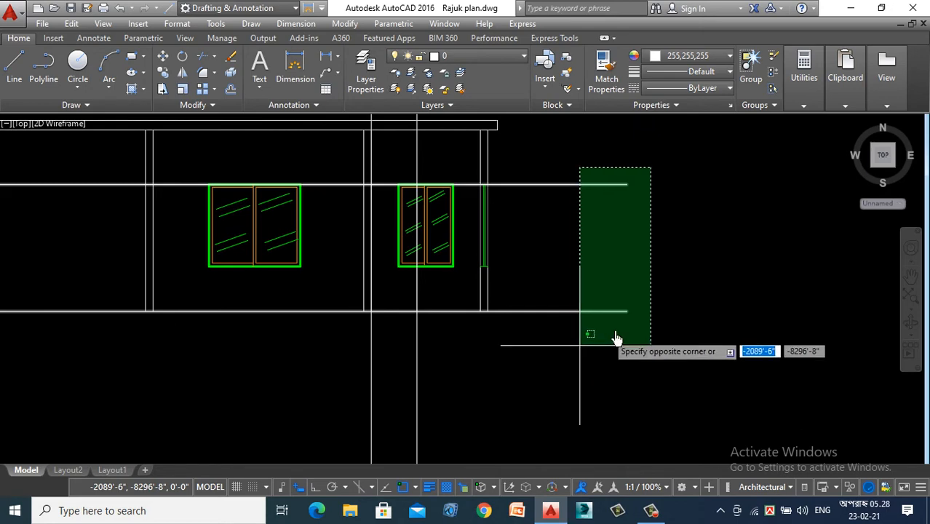
key("Escape")
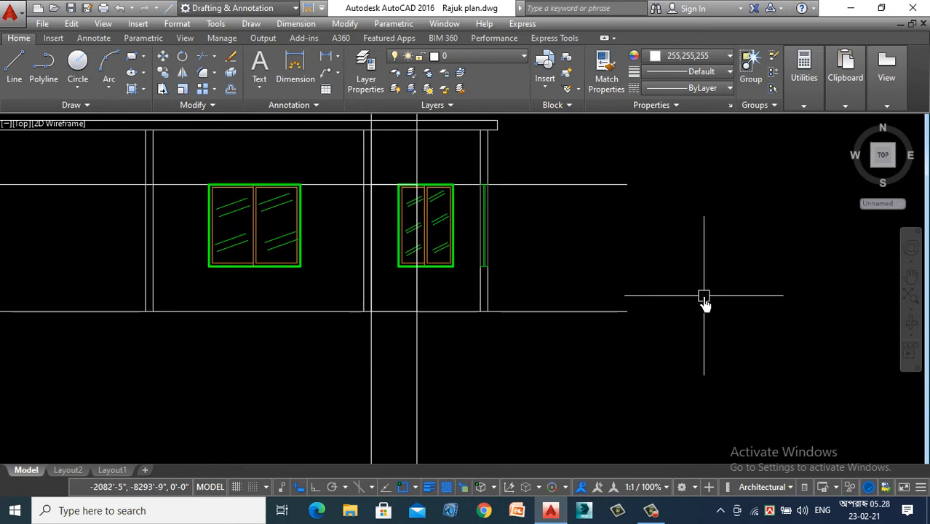
- Offset the door height line upward by 6" to mark the lintel depth across the section
scroll(675, 255, "down", 5)
scroll(676, 259, "up", 3)
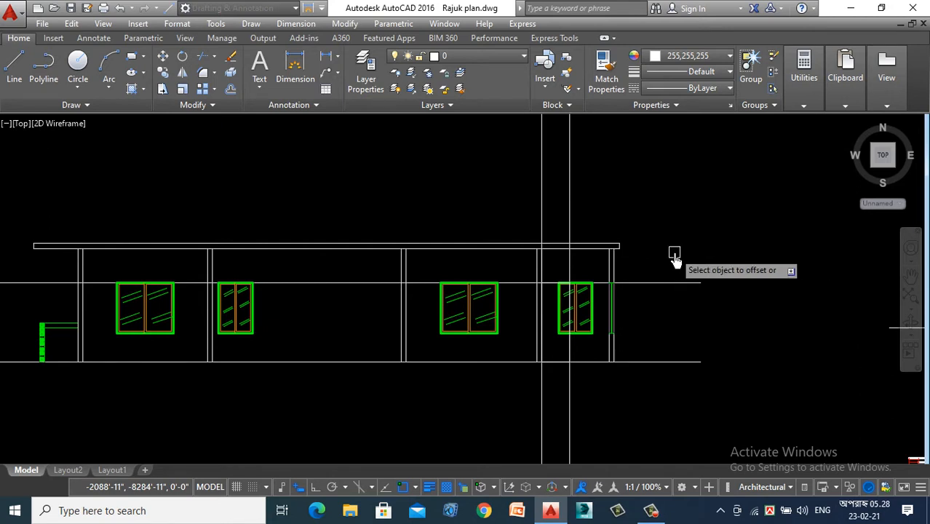
left_click(653, 282)
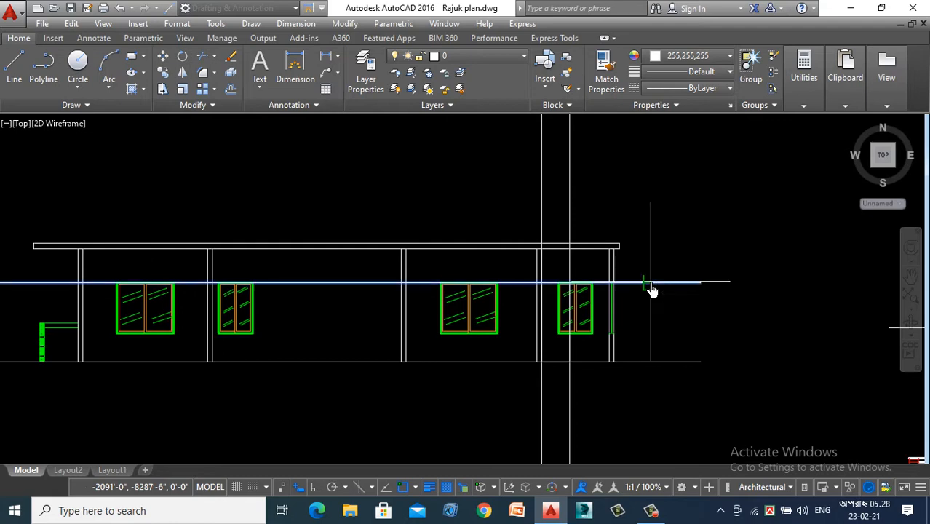
left_click(658, 221)
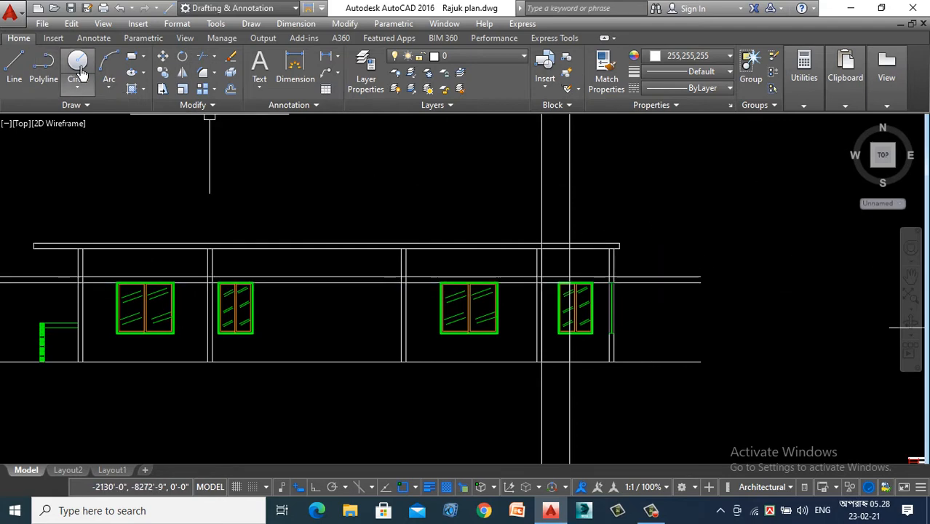
- Draw a 6" high lintel rectangle between the two horizontal guide lines, inside the wall separating the first wide window from the narrow window
left_click(131, 56)
scroll(54, 295, "up", 5)
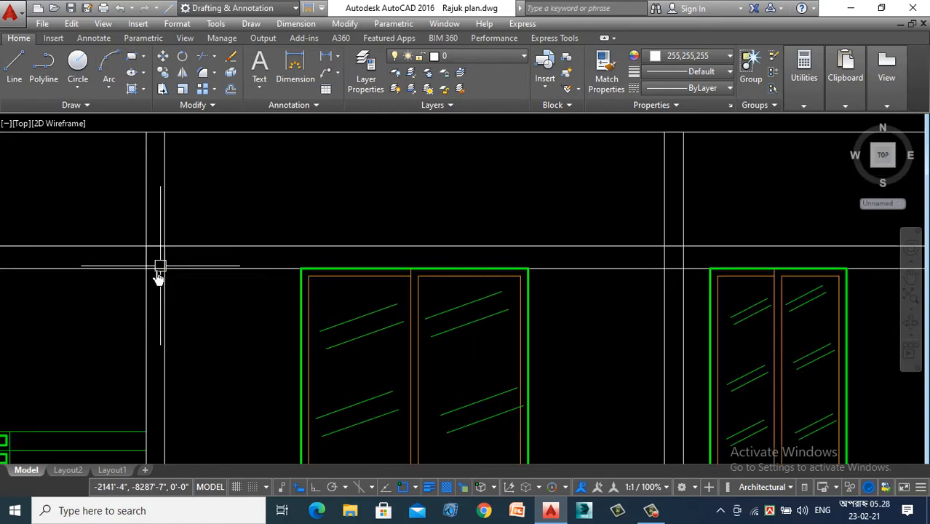
scroll(150, 273, "down", 3)
scroll(335, 289, "up", 3)
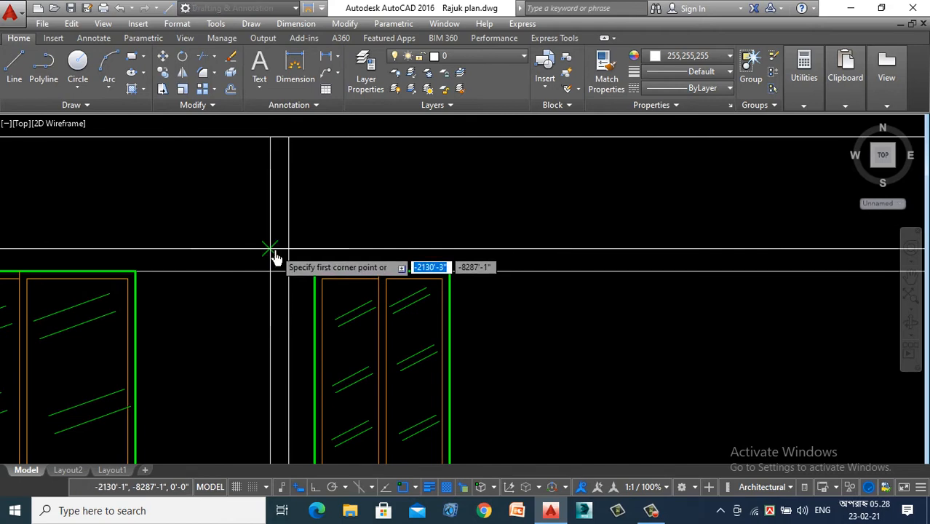
left_click(274, 266)
left_click(286, 275)
scroll(179, 282, "down", 2)
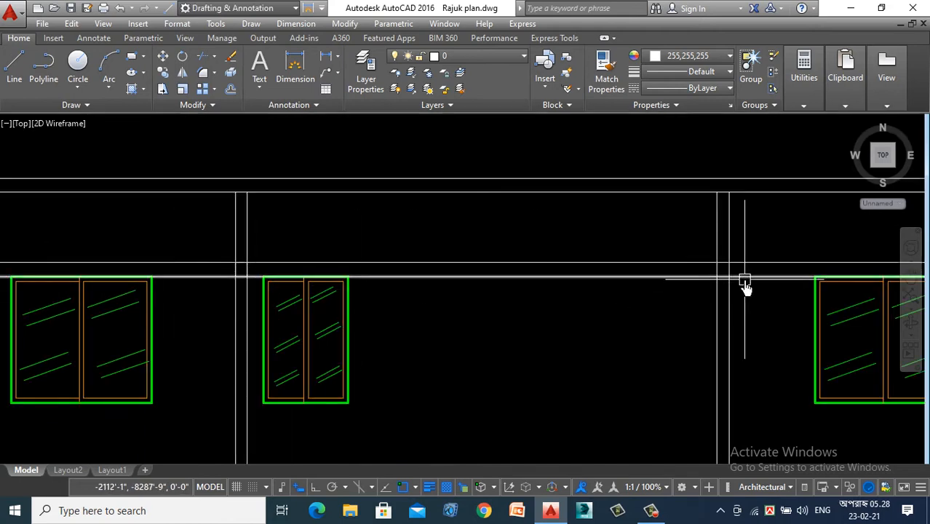
- Draw a 6" high lintel rectangle between the guide lines in the next wall, beside the second wide window
scroll(564, 281, "down", 4)
scroll(671, 282, "up", 4)
scroll(605, 280, "up", 2)
key("space")
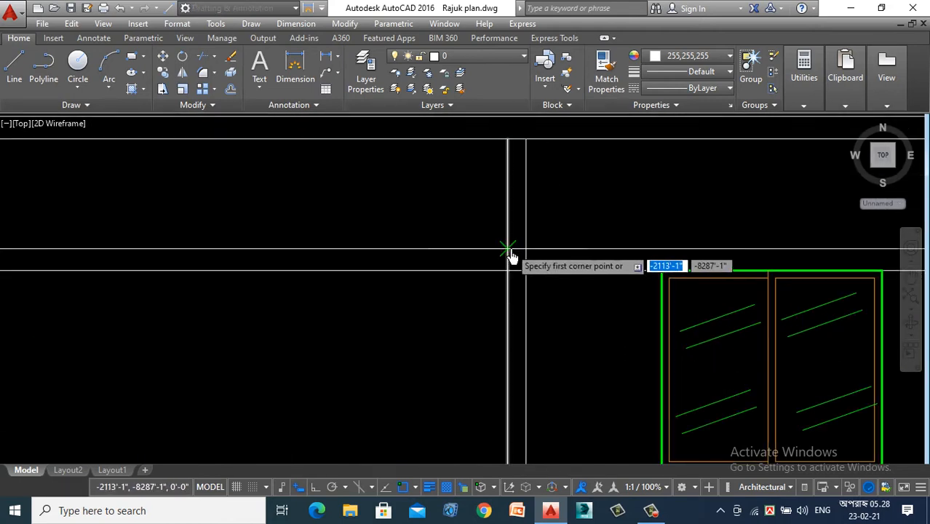
left_click(518, 262)
left_click(528, 281)
scroll(336, 294, "down", 3)
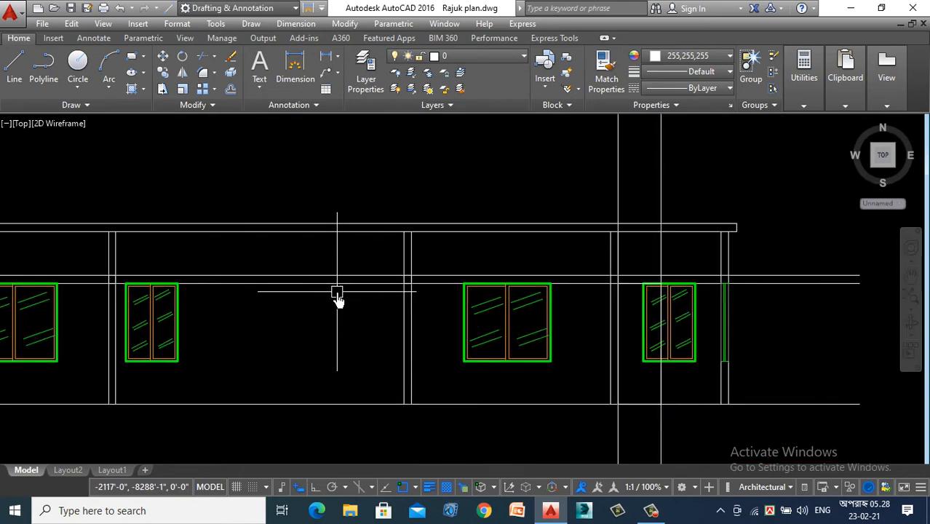
- Draw a 6" high lintel rectangle between the guide lines in the wall adjoining the store room door
scroll(477, 295, "up", 4)
scroll(503, 288, "up", 3)
key("space")
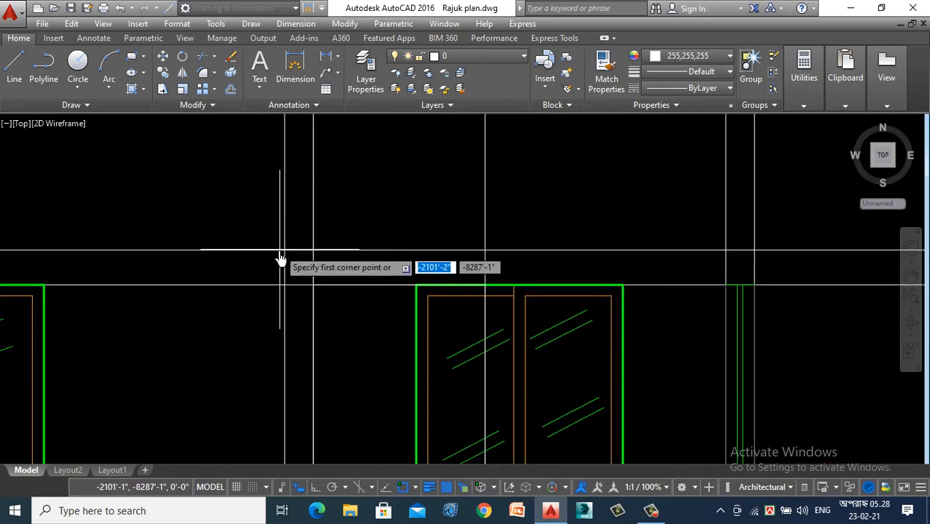
left_click(285, 256)
left_click(311, 287)
scroll(311, 292, "down", 3)
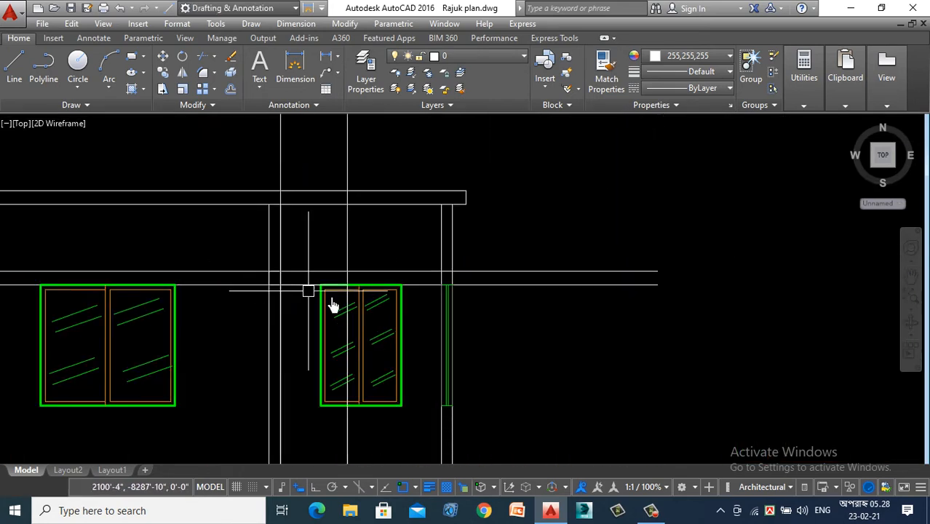
- Draw a 5" by 6" lintel rectangle in the right-end outer wall, directly above its sectioned window
scroll(461, 286, "up", 3)
key("space")
left_click(405, 255)
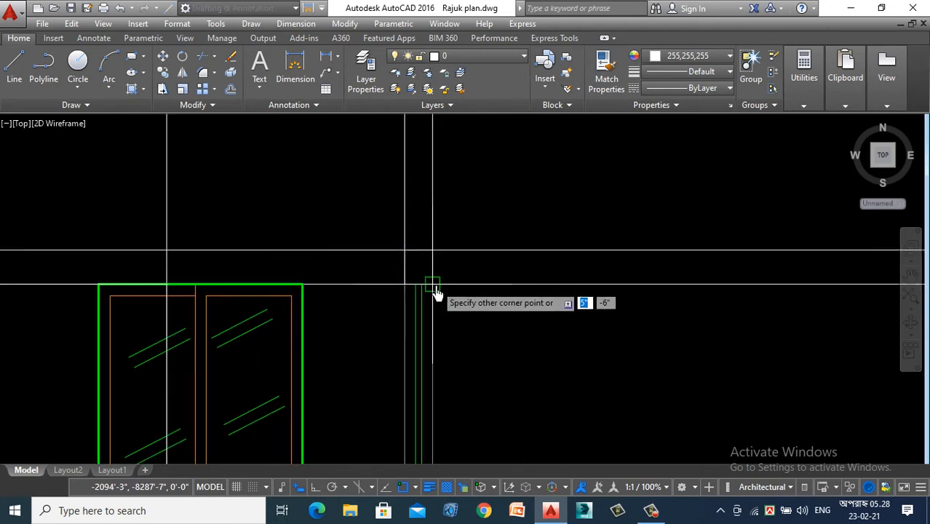
left_click(411, 219)
- Delete the two horizontal lintel guide lines and the two vertical construction lines of the store room door
scroll(411, 219, "down", 2)
left_click(555, 211)
left_click(523, 294)
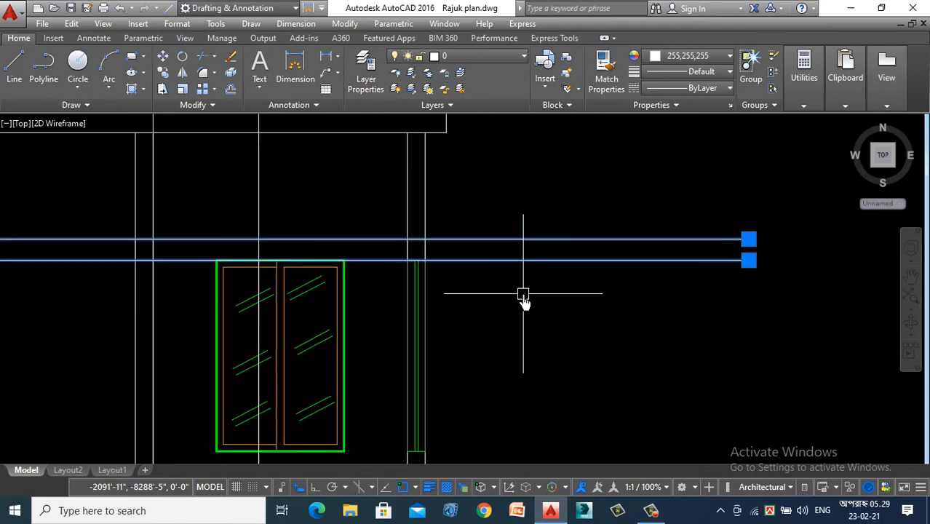
key("Delete")
scroll(532, 303, "down", 3)
left_click(486, 166)
left_click(297, 189)
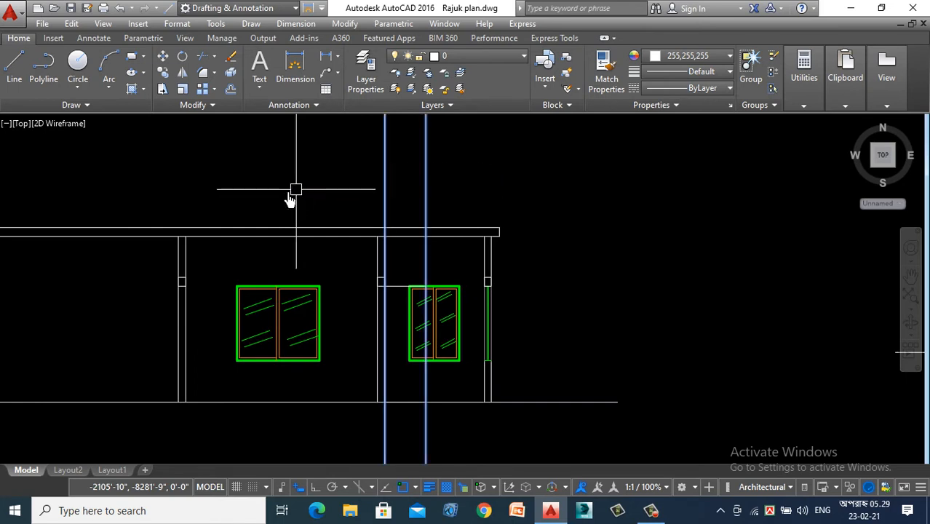
key("Delete")
- Offset the store room door outline inward four times at an equal distance to form nested panel rectangles
scroll(347, 290, "down", 3)
scroll(389, 262, "up", 7)
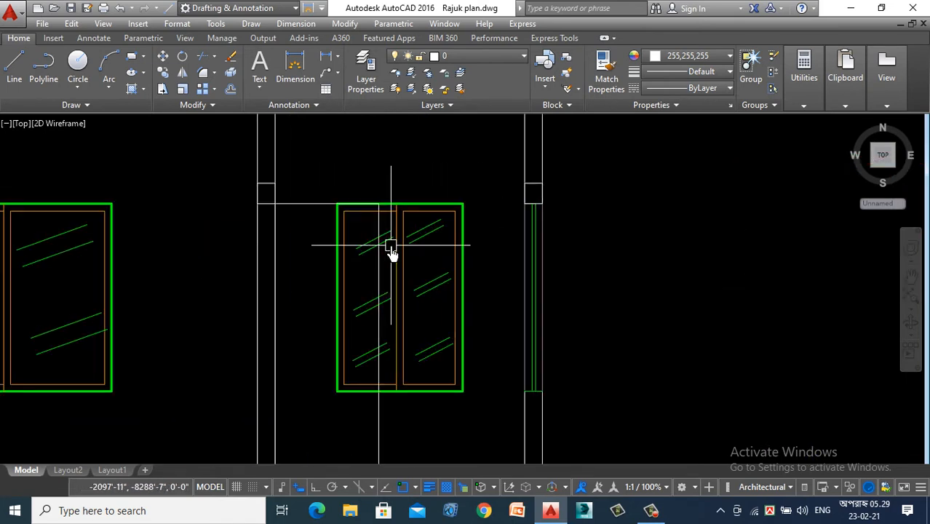
scroll(266, 218, "up", 5)
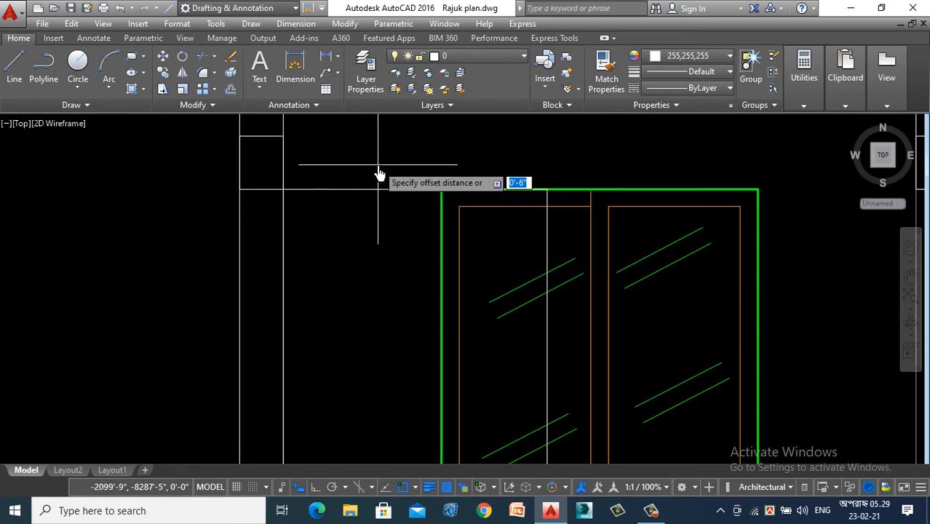
key("Return")
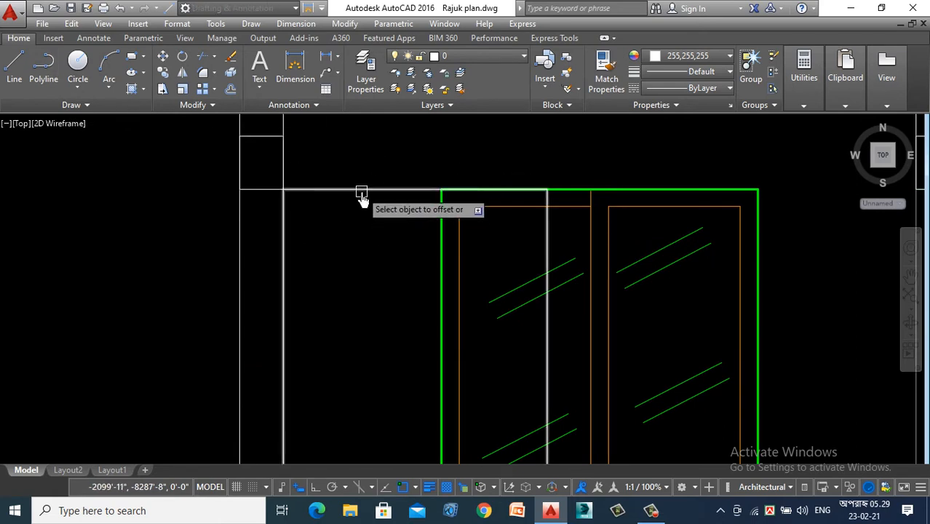
left_click(360, 190)
left_click(364, 219)
left_click(313, 294)
left_click(385, 265)
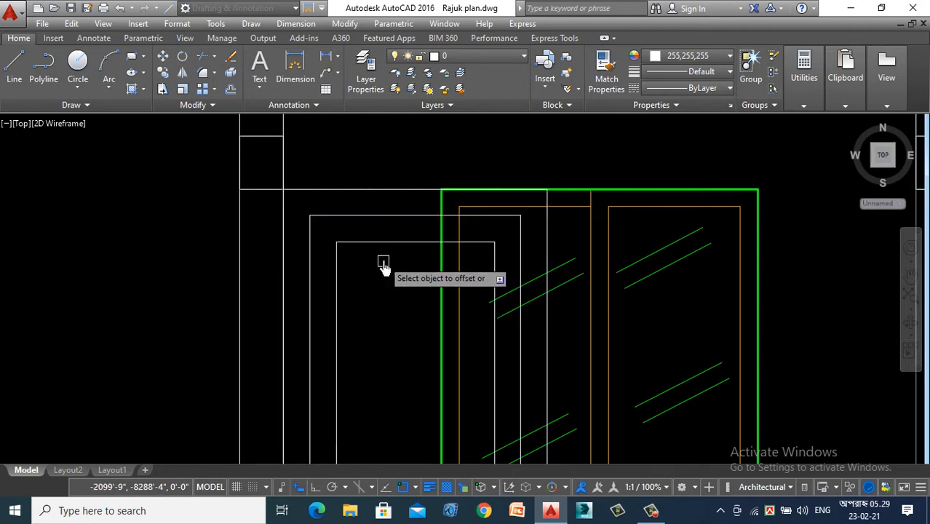
left_click(394, 242)
left_click(384, 323)
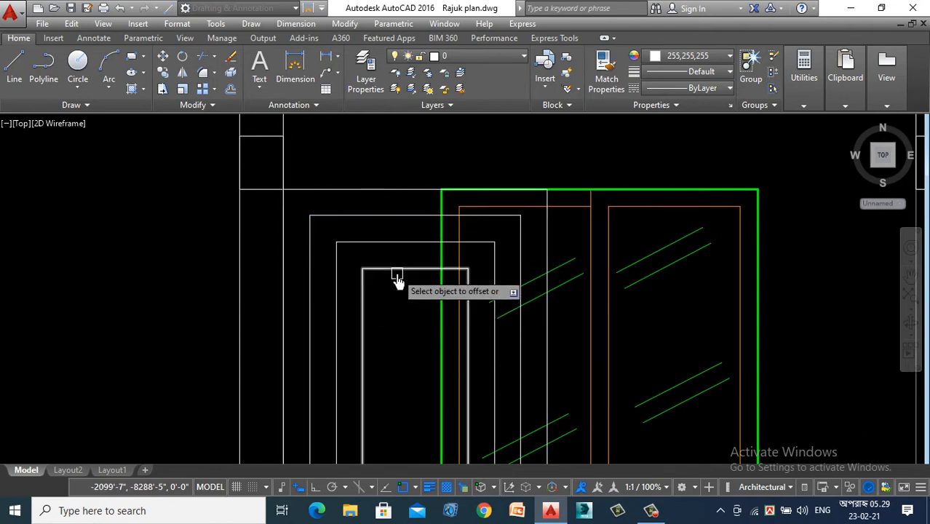
scroll(405, 240, "down", 4)
scroll(389, 245, "down", 2)
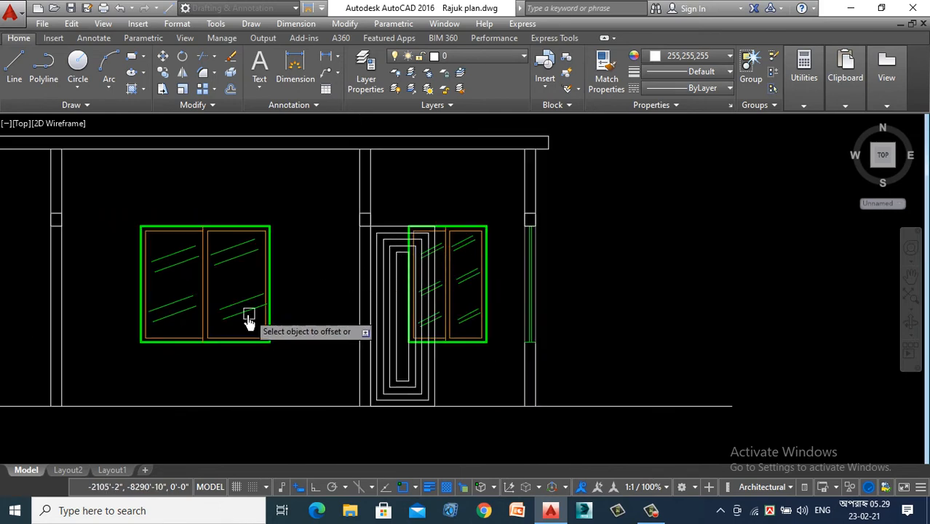
- Draw a three-point arc inside the innermost door panel, from its upper left corner to its lower left corner, bulging to mid-width
scroll(409, 353, "up", 4)
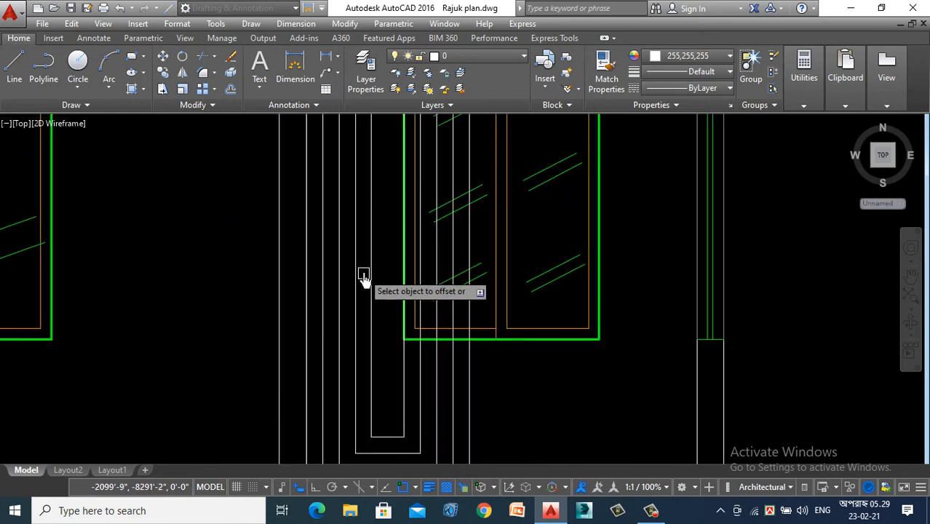
scroll(389, 260, "down", 2)
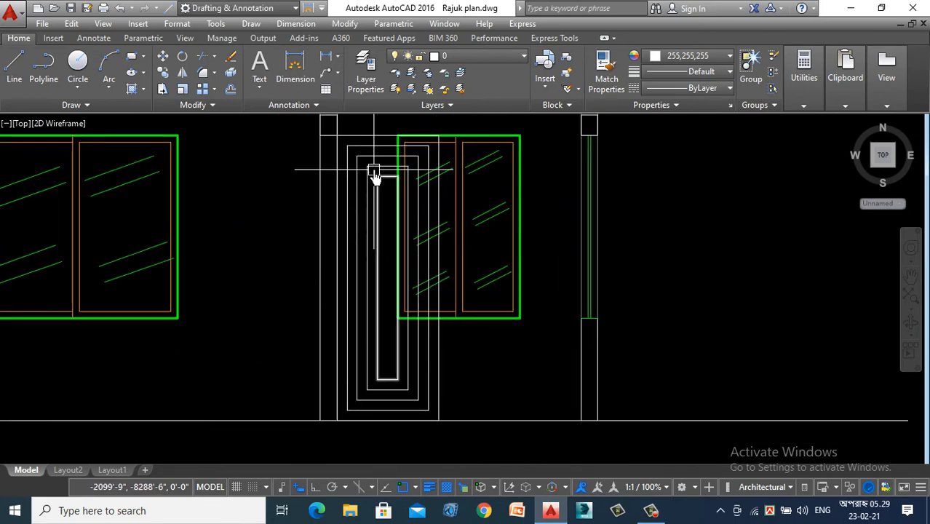
scroll(378, 167, "up", 2)
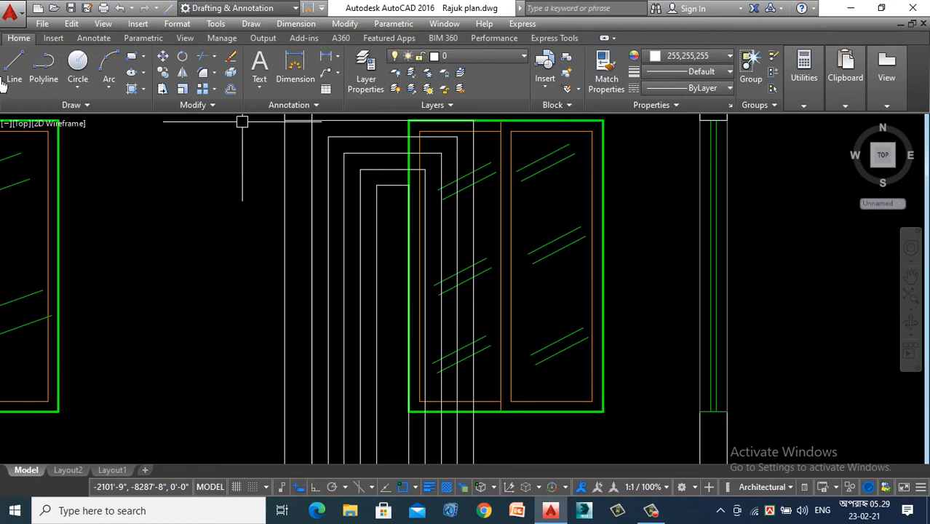
left_click(108, 64)
scroll(377, 195, "up", 2)
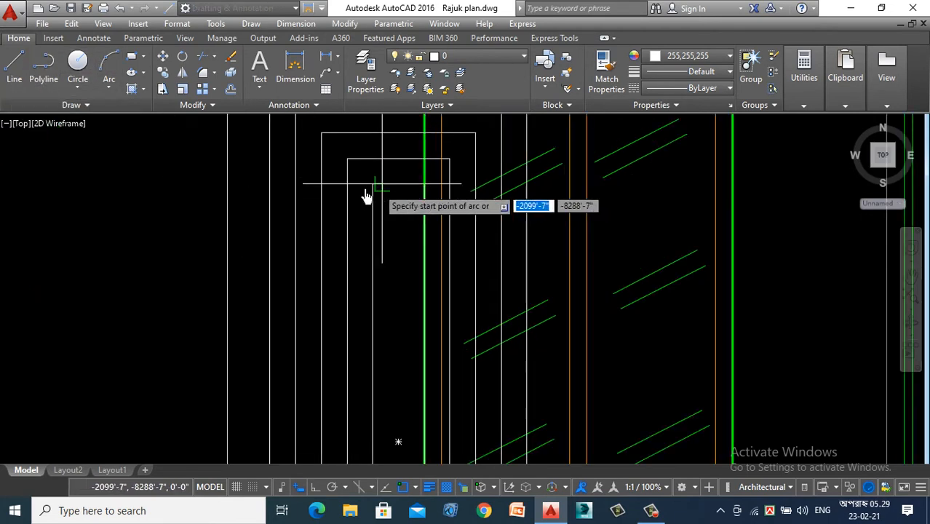
left_click(374, 191)
scroll(373, 190, "down", 2)
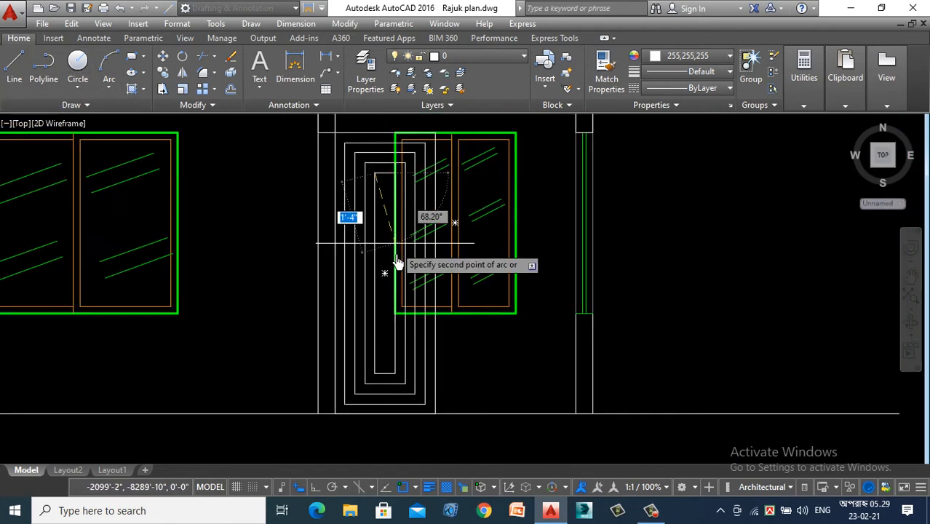
left_click(386, 284)
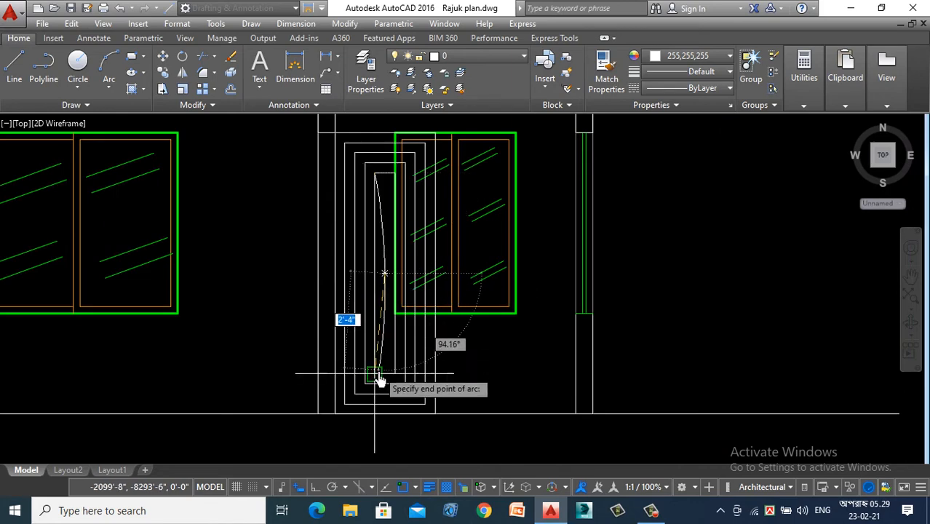
left_click(379, 372)
- Match the orange properties of the narrow window's centre line onto the door arc, all the nested panels and the door outline
type("m")
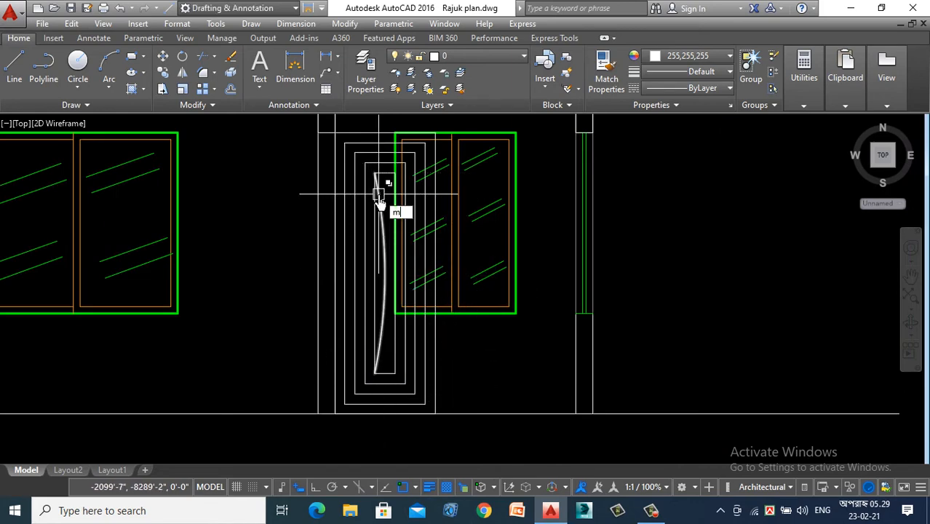
type("a")
key("Return")
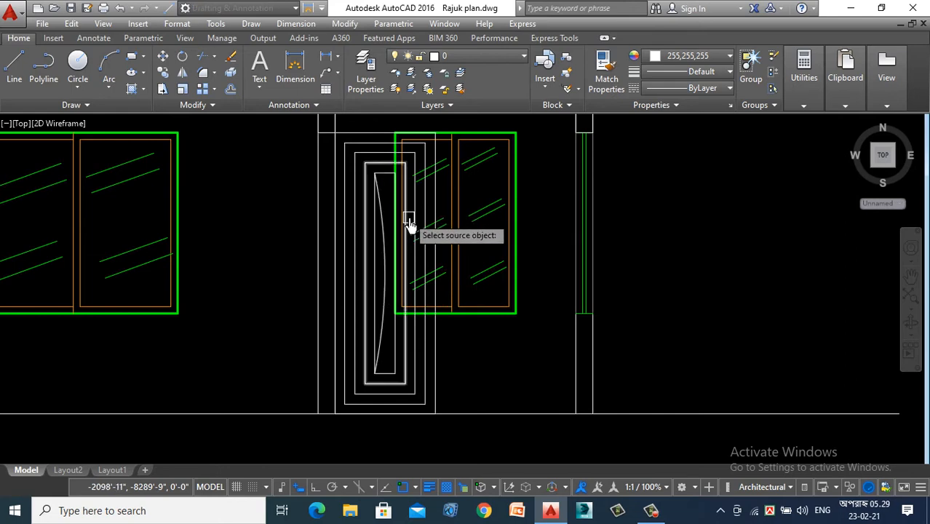
scroll(409, 224, "up", 4)
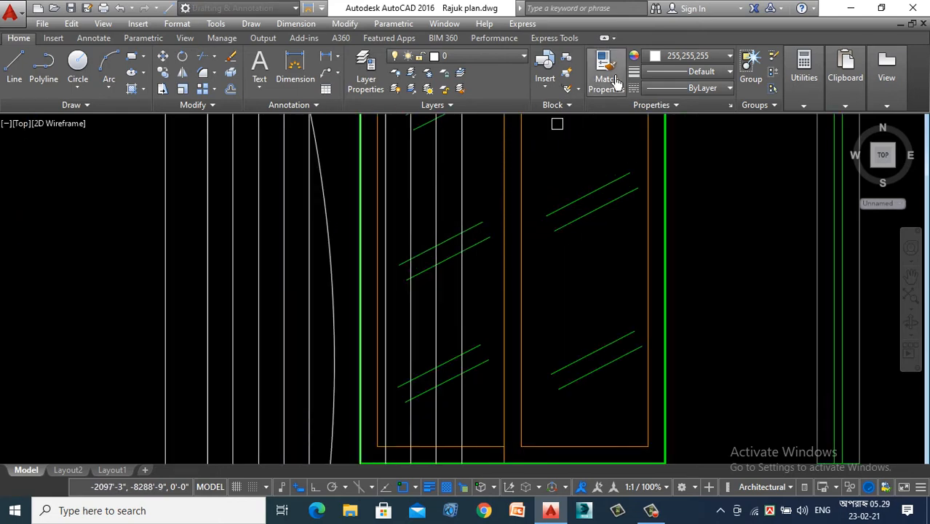
left_click(508, 246)
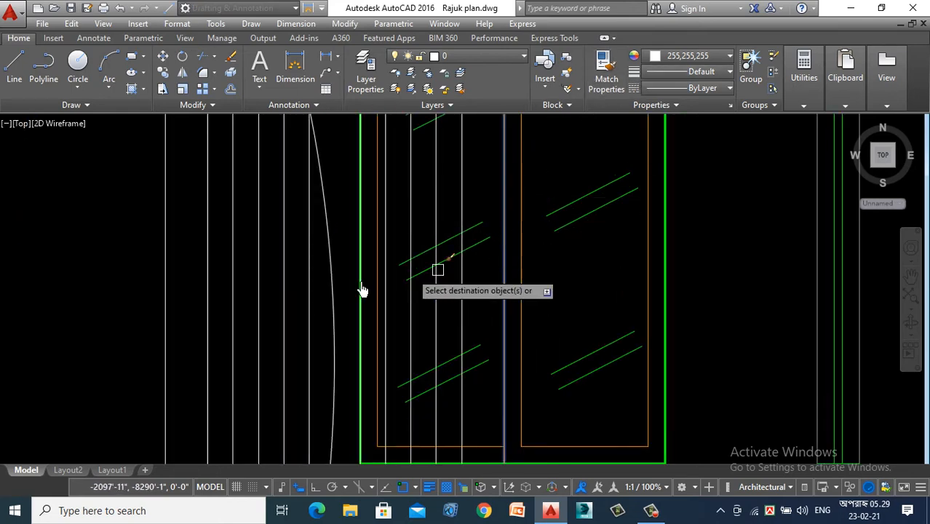
left_click(328, 249)
left_click(341, 212)
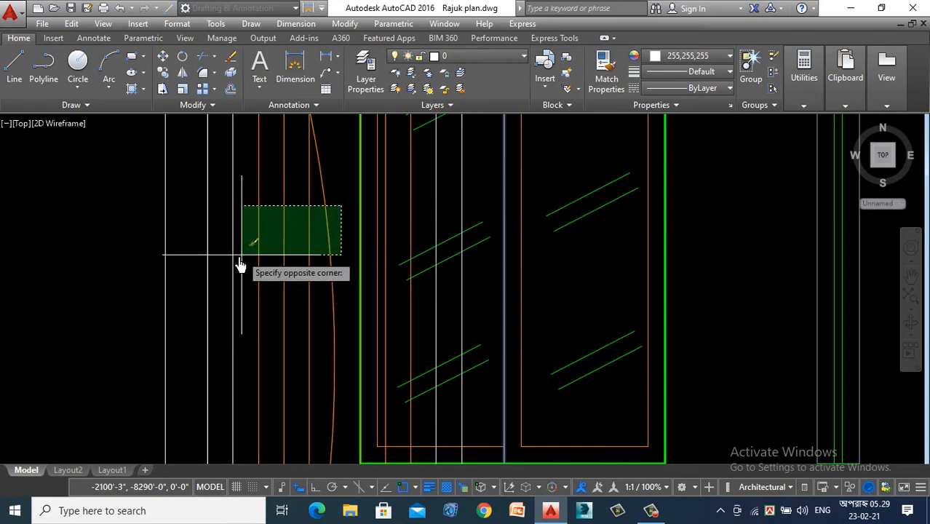
scroll(200, 269, "down", 4)
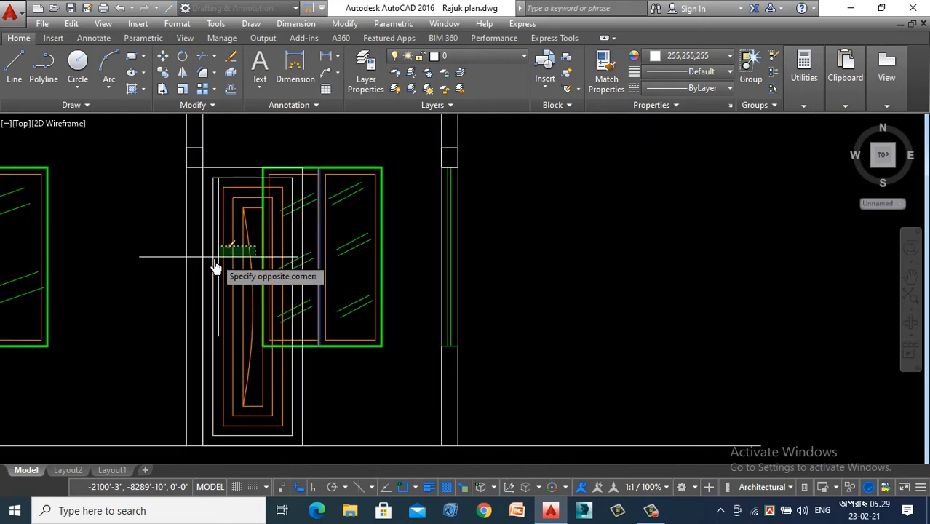
left_click(210, 266)
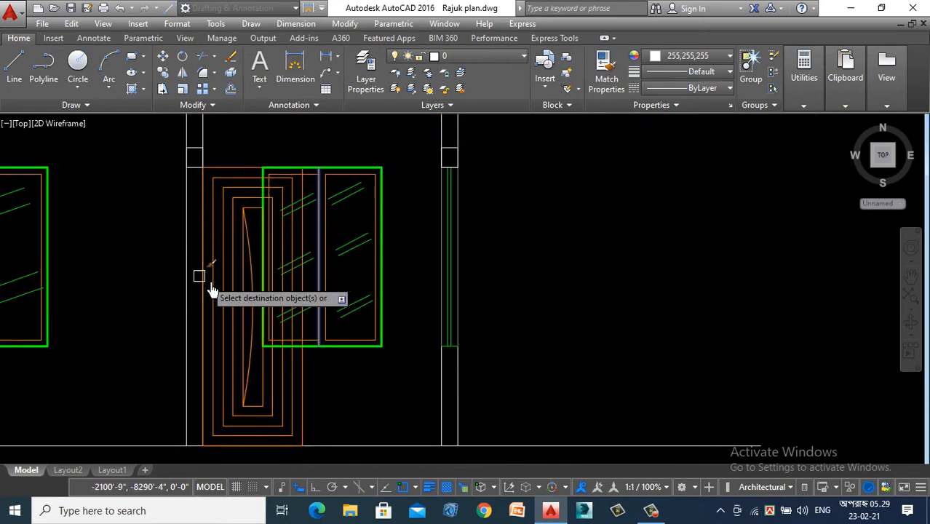
scroll(390, 280, "down", 4)
key("Return")
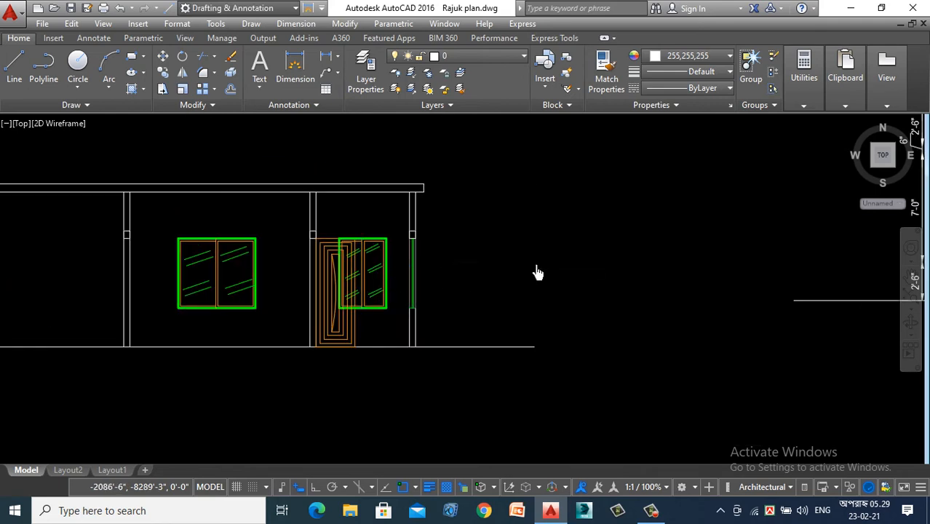
scroll(431, 263, "down", 4)
scroll(395, 285, "up", 6)
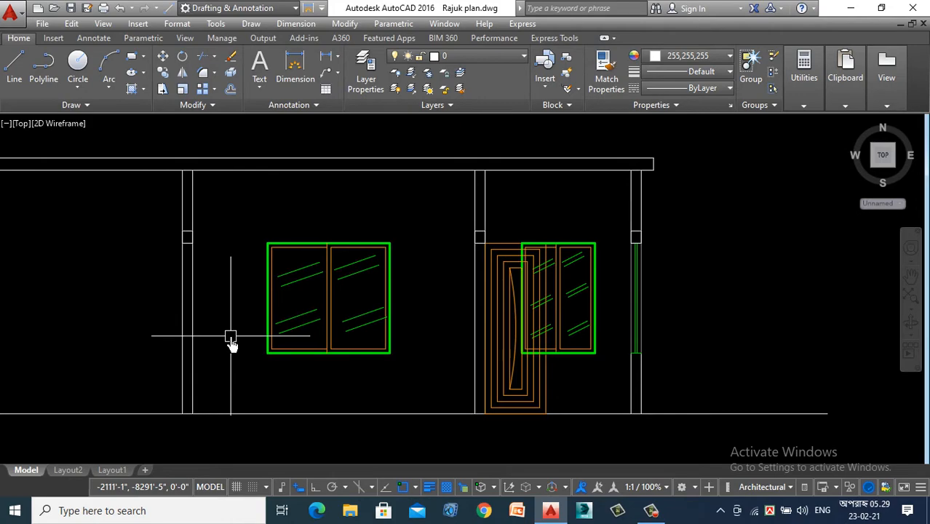
scroll(323, 415, "down", 6)
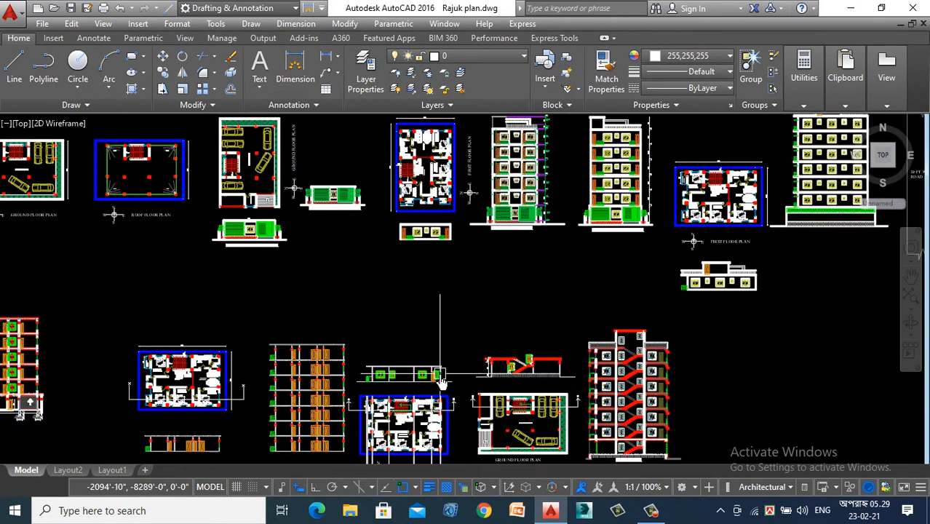
- Compare the store room and kitchen verandah openings in the first floor plan with the overlapping door and window in the section above
scroll(348, 240, "up", 2)
scroll(425, 352, "up", 8)
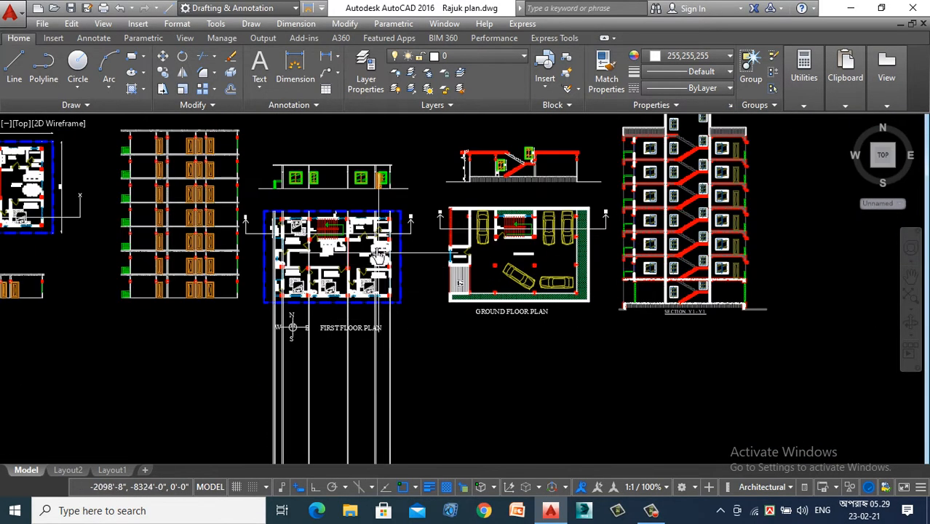
scroll(444, 304, "up", 3)
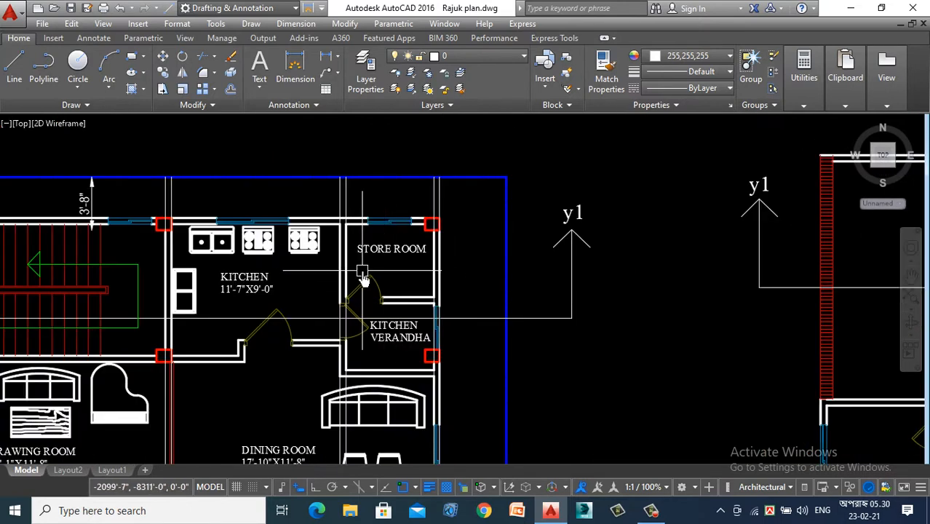
scroll(362, 275, "down", 10)
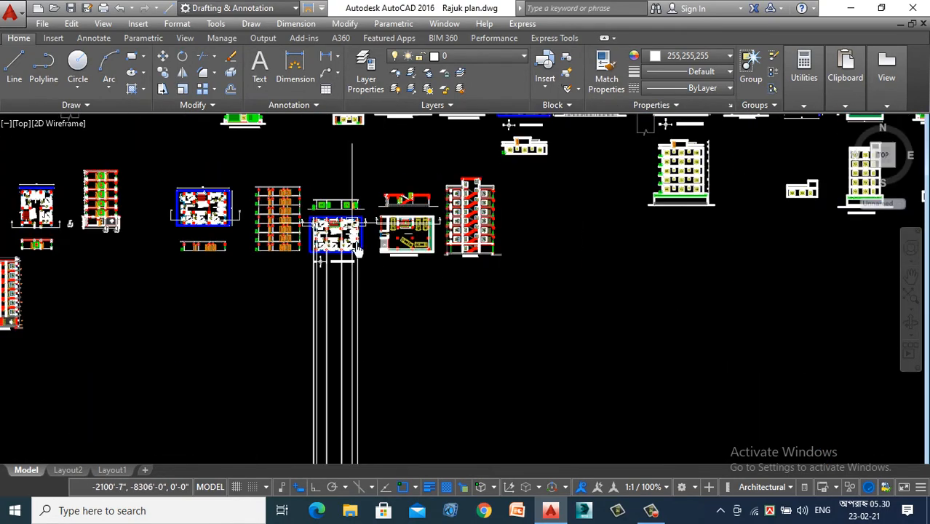
scroll(358, 280, "up", 6)
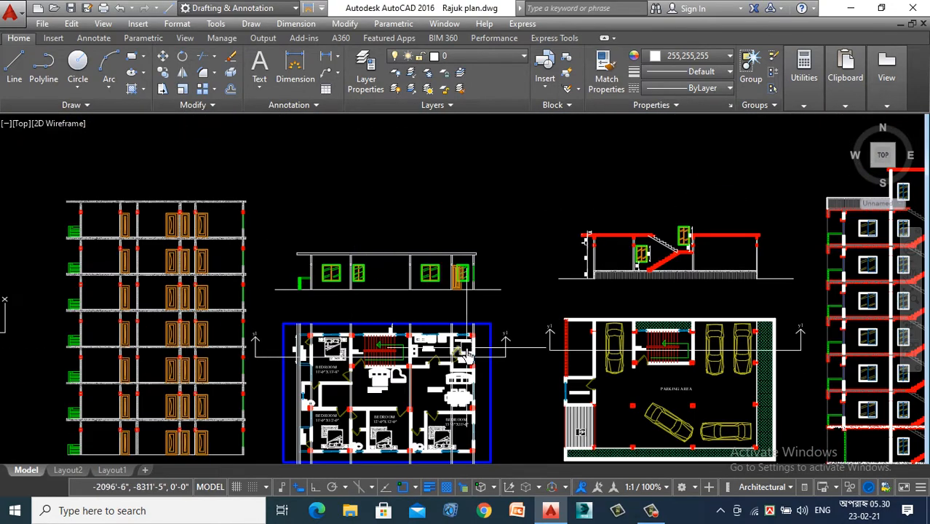
scroll(454, 309, "up", 4)
scroll(396, 240, "down", 2)
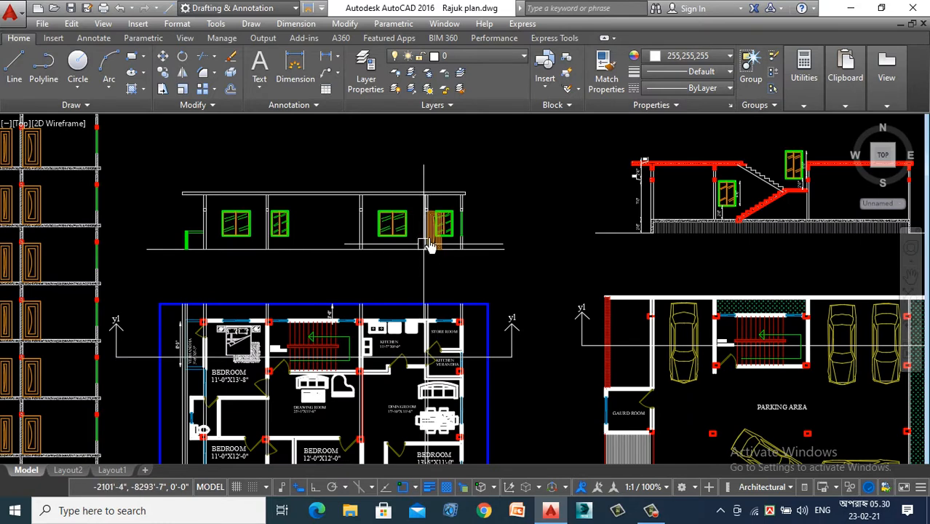
scroll(440, 218, "up", 6)
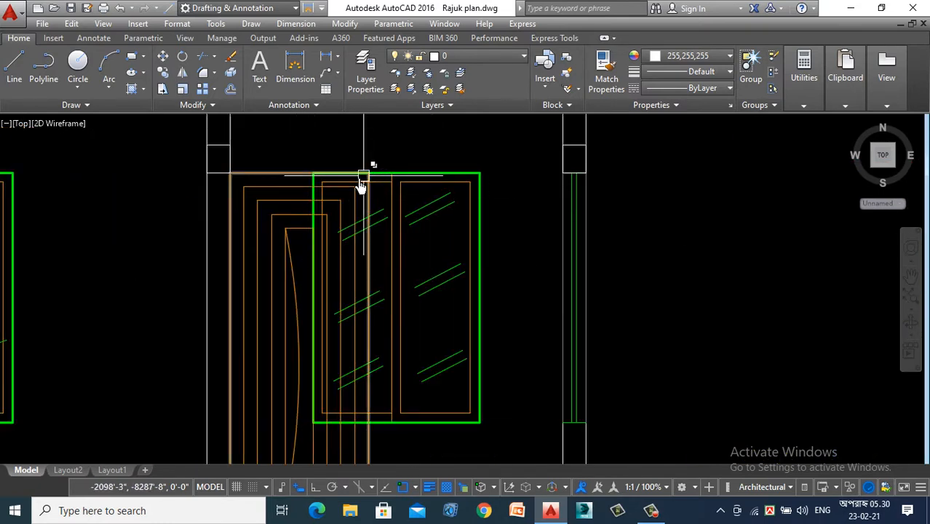
scroll(418, 169, "down", 2)
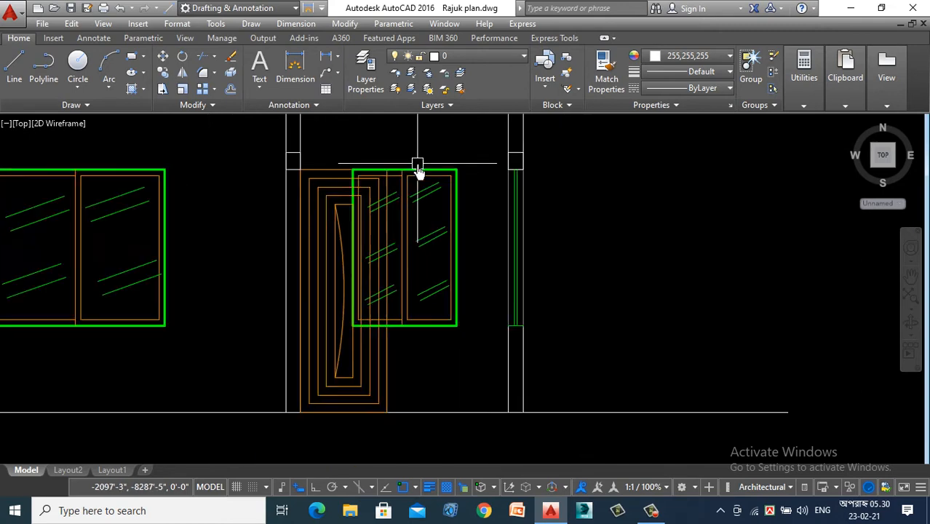
scroll(406, 329, "up", 2)
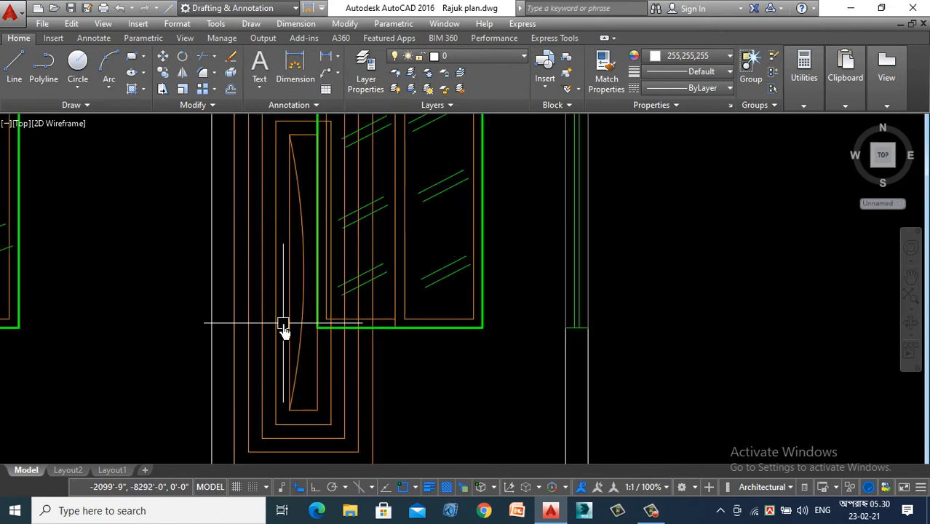
scroll(359, 346, "down", 5)
scroll(280, 291, "down", 3)
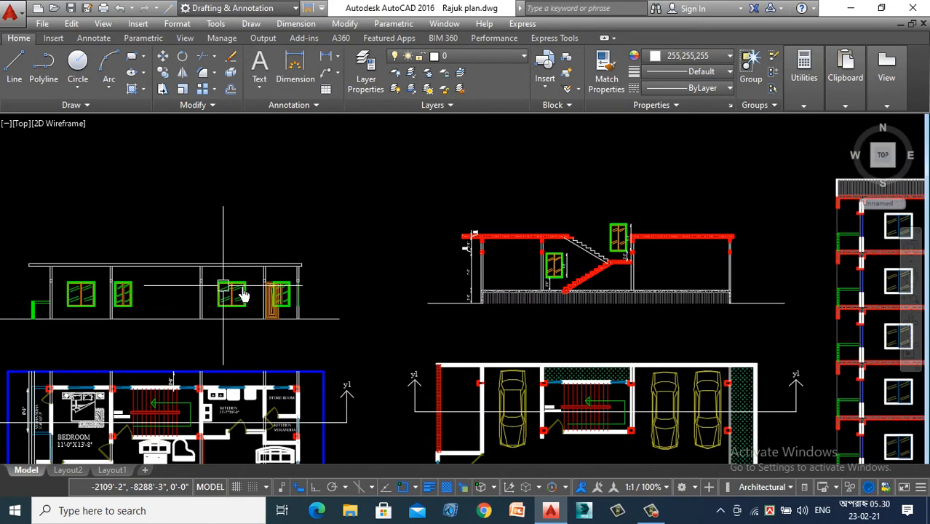
scroll(265, 291, "up", 6)
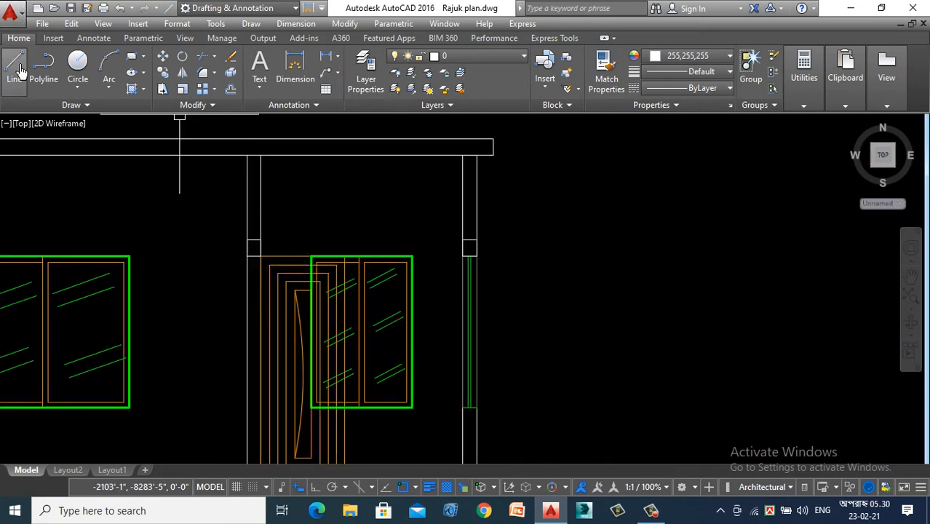
scroll(369, 218, "down", 2)
scroll(280, 211, "up", 4)
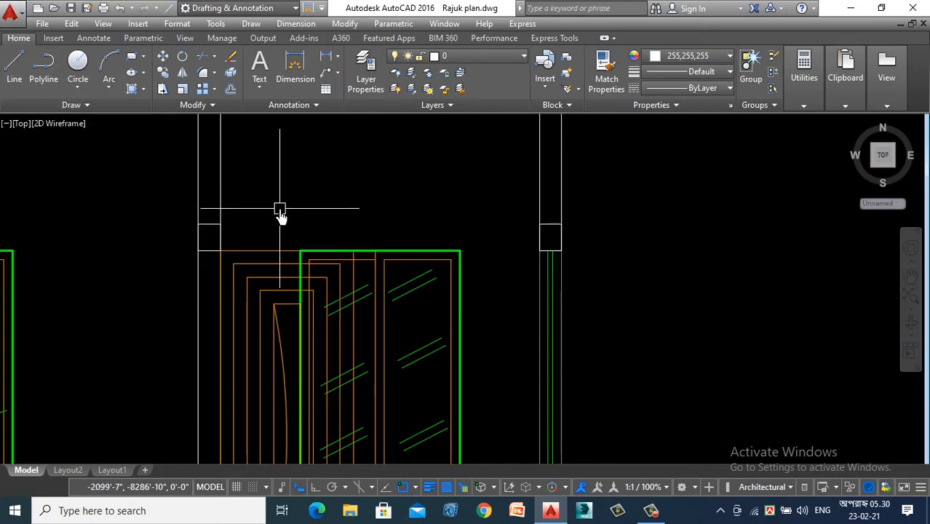
- Delete the narrow store room window and the overlapping nested-panel door with its arc from the section
scroll(348, 283, "down", 3)
left_click(316, 252)
left_click(402, 372)
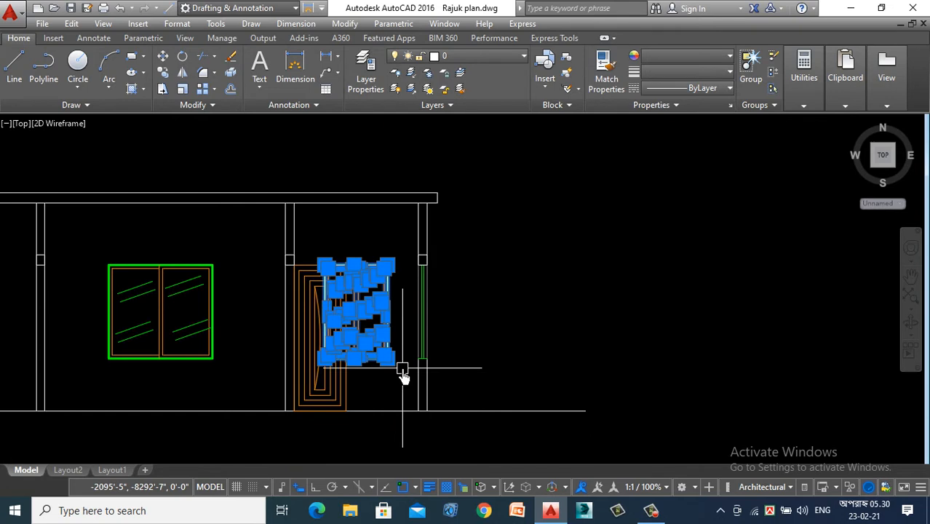
key("Delete")
scroll(336, 299, "up", 4)
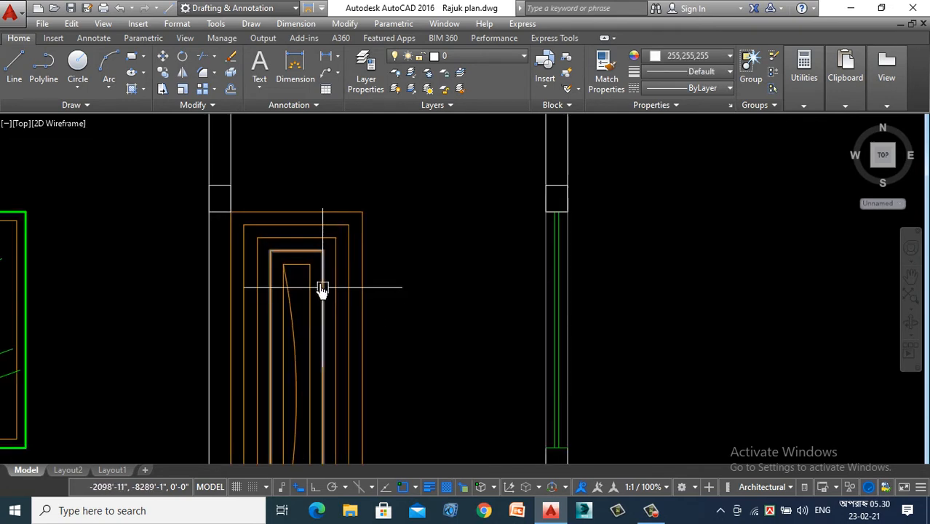
left_click(394, 179)
left_click(267, 334)
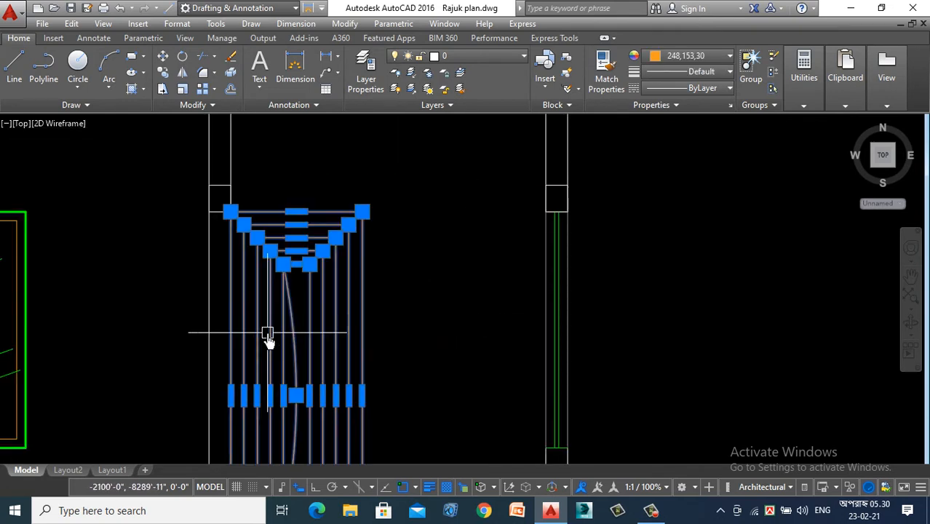
key("Delete")
scroll(328, 281, "down", 5)
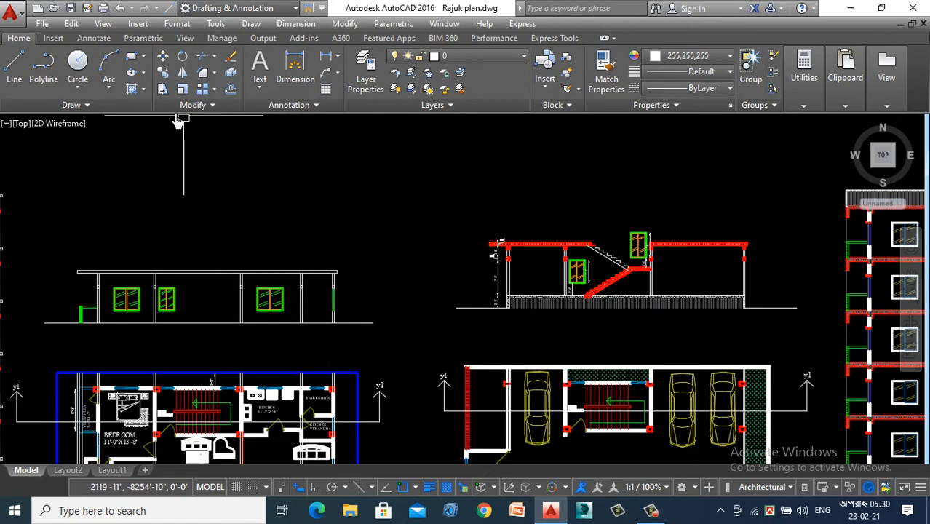
- Place two vertical construction lines through the jambs of the door between the store room and kitchen verandah in the plan
type("xl")
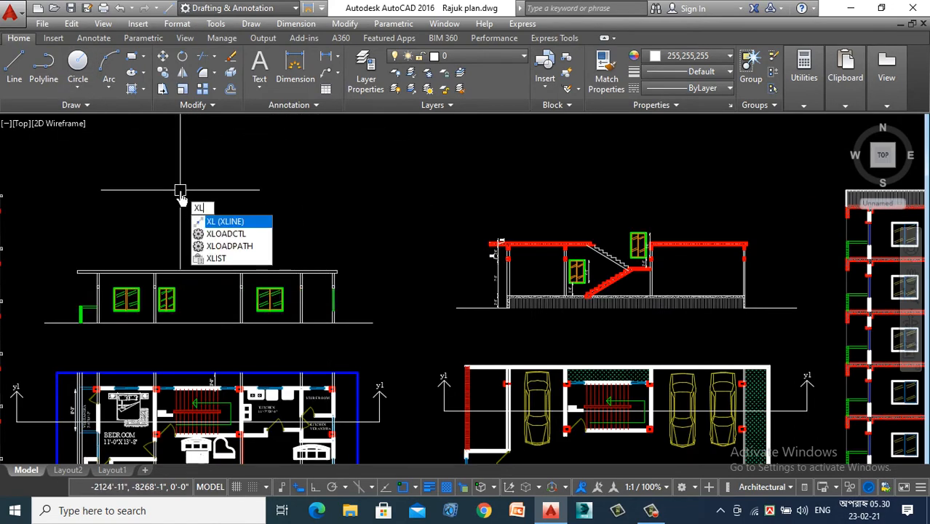
key("Return")
left_click(283, 222)
scroll(282, 222, "down", 6)
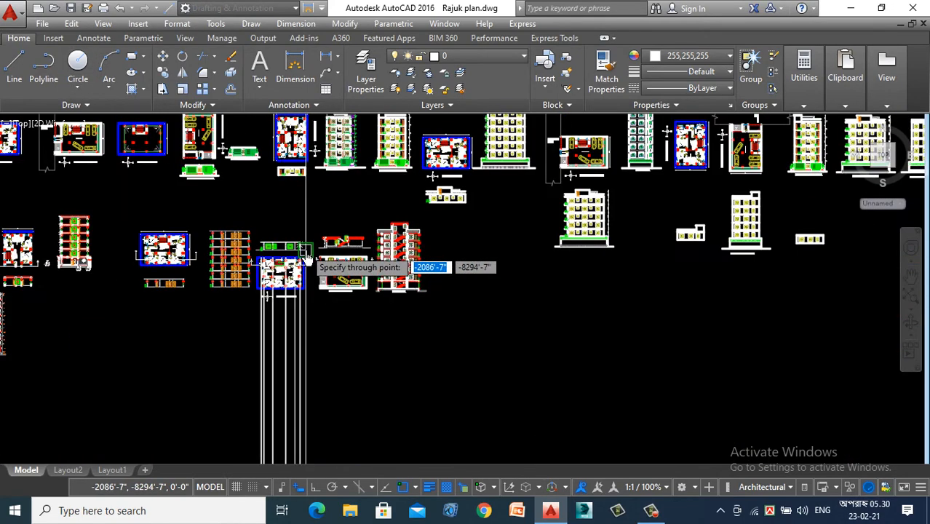
scroll(310, 225, "up", 2)
scroll(267, 342, "down", 2)
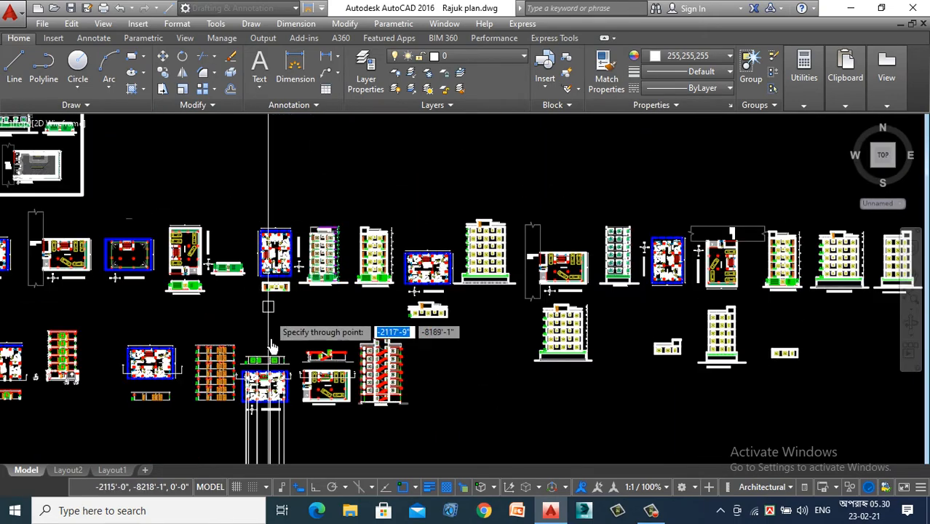
scroll(264, 355, "up", 5)
scroll(264, 355, "up", 10)
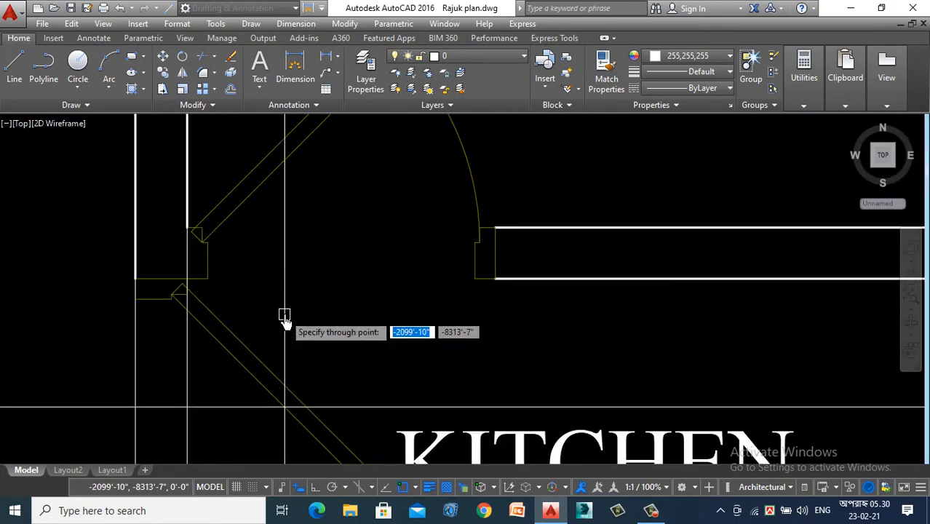
left_click(187, 276)
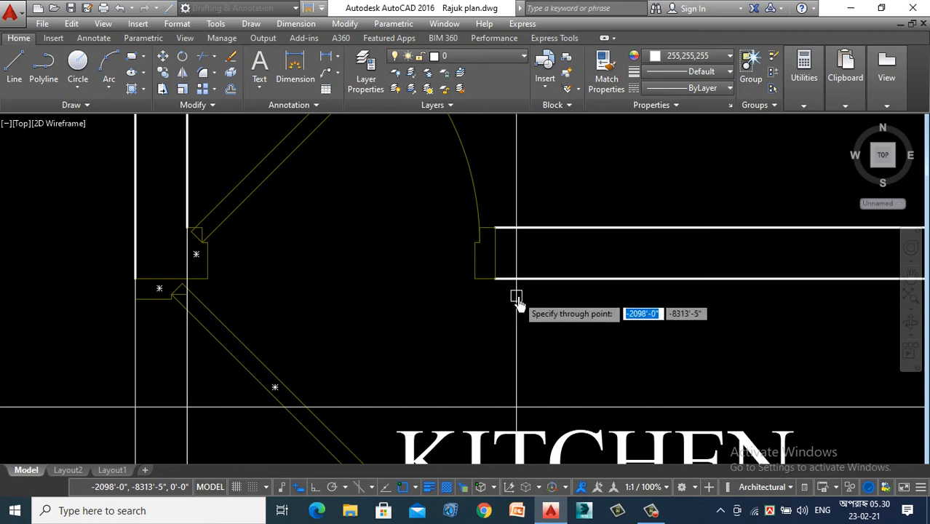
left_click(496, 278)
scroll(437, 195, "down", 5)
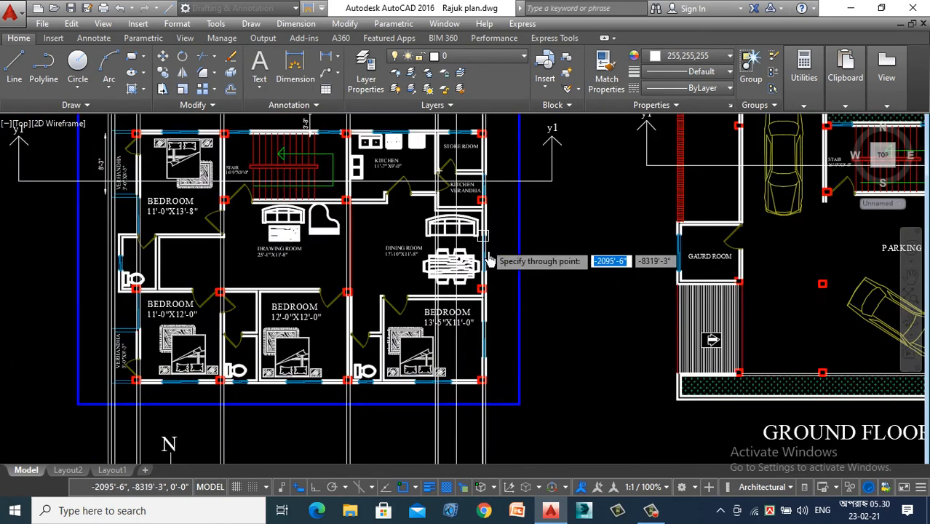
scroll(394, 279, "down", 2)
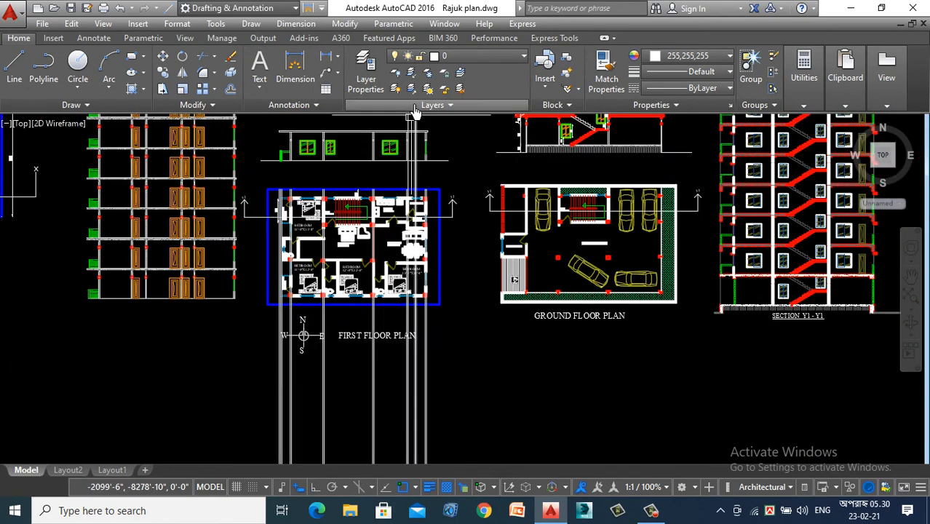
scroll(421, 145, "up", 6)
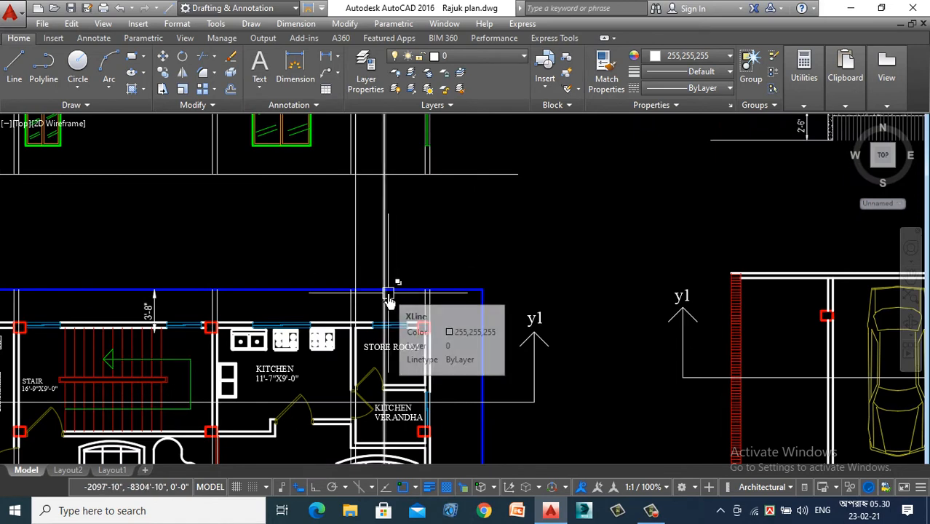
type("o")
key("Return")
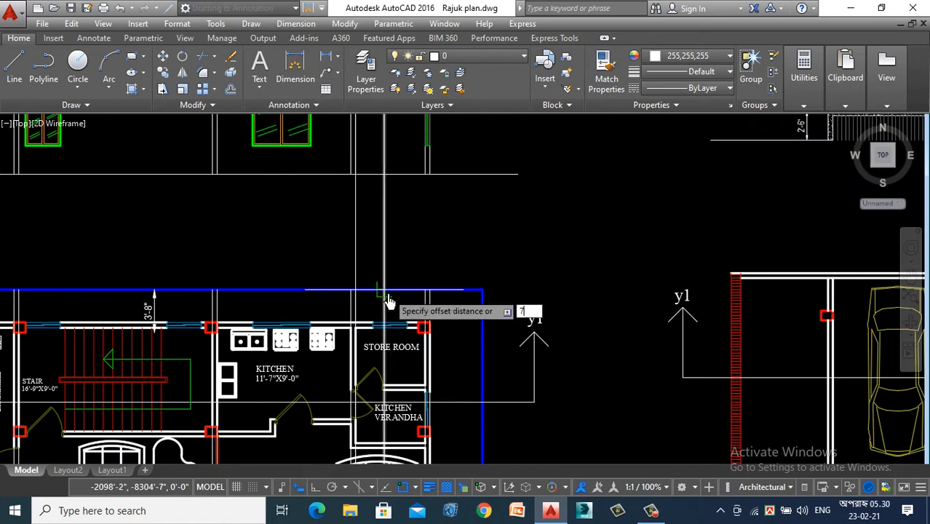
scroll(388, 293, "down", 2)
scroll(380, 189, "up", 4)
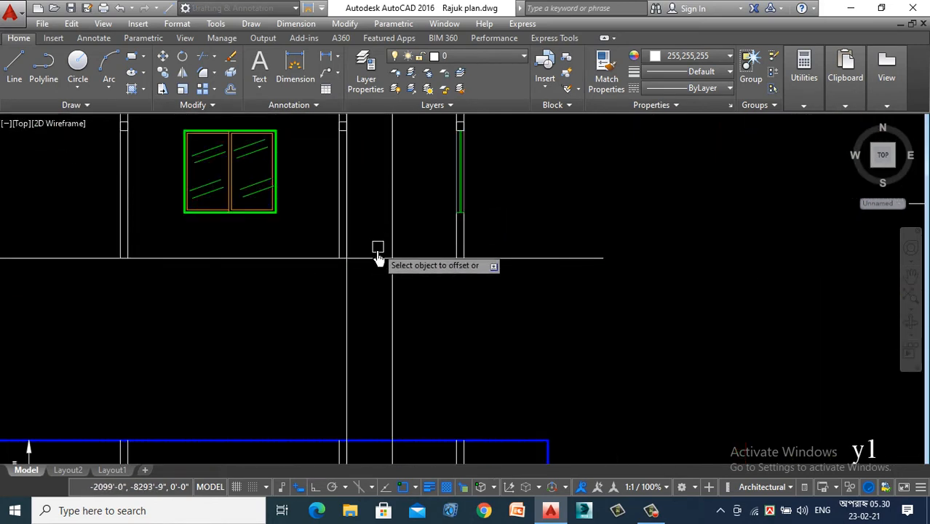
left_click(374, 257)
scroll(392, 323, "down", 2)
scroll(386, 181, "up", 4)
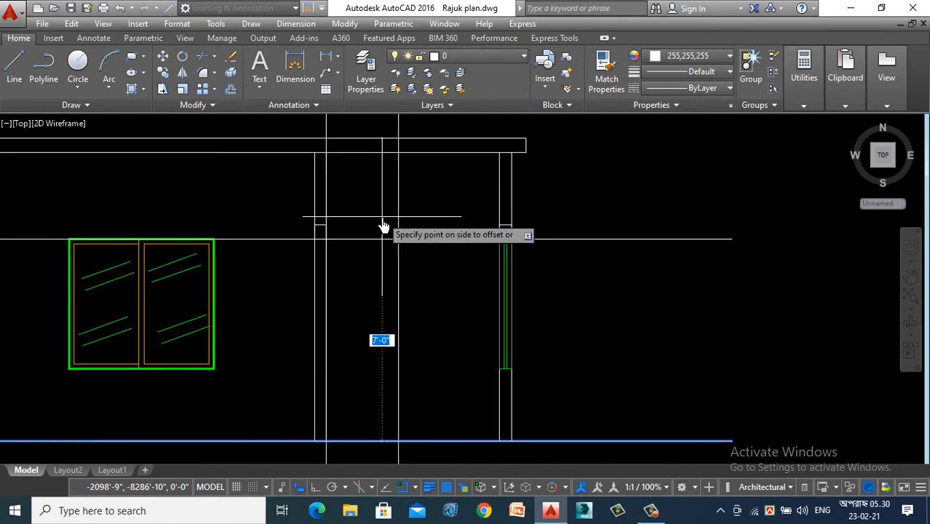
left_click(134, 63)
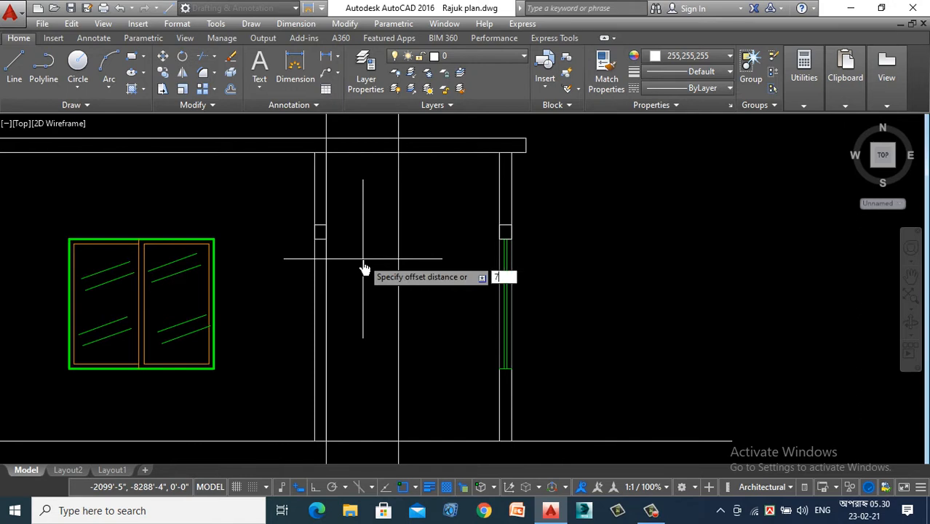
- Offset the section's horizontal base line upward by 7' to mark the head of the store room door
key("Return")
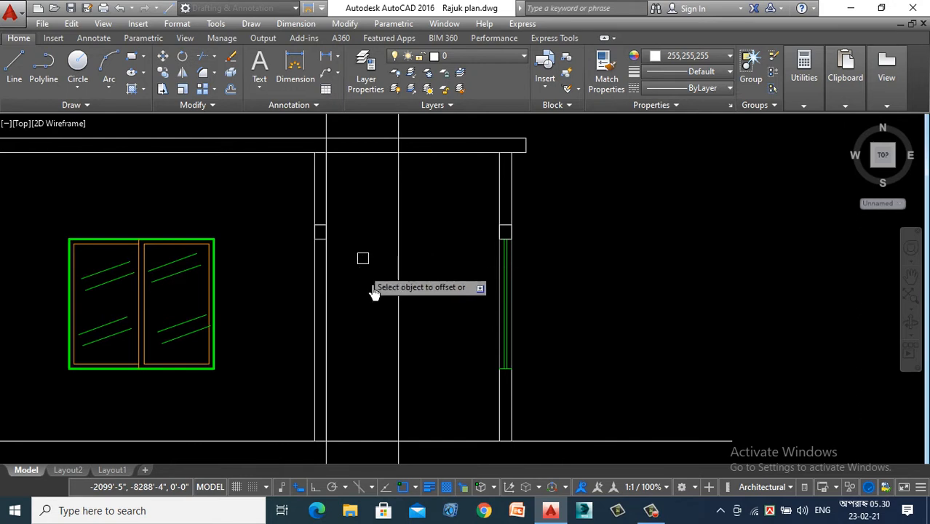
left_click(380, 441)
left_click(355, 216)
key("Escape")
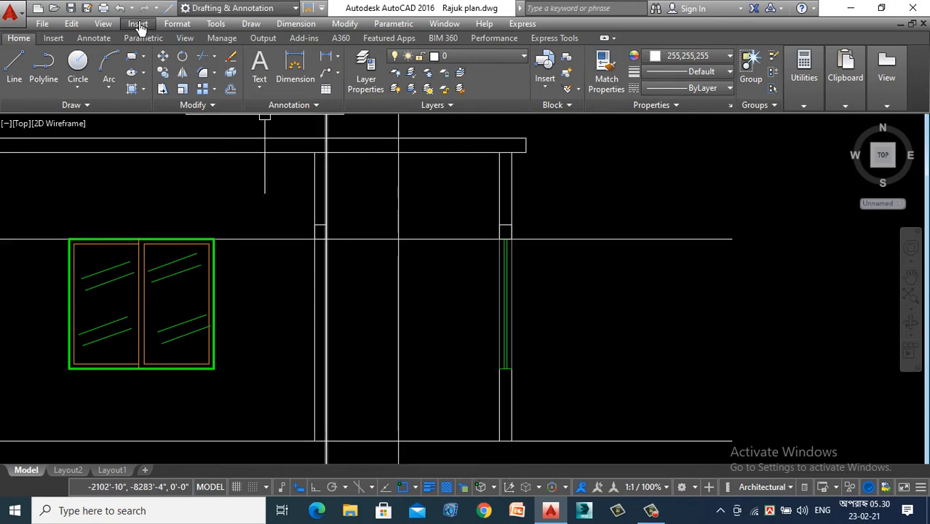
- Draw the store room door outline as a rectangle between the two vertical construction lines, spanning from the head line to the base line
left_click(134, 63)
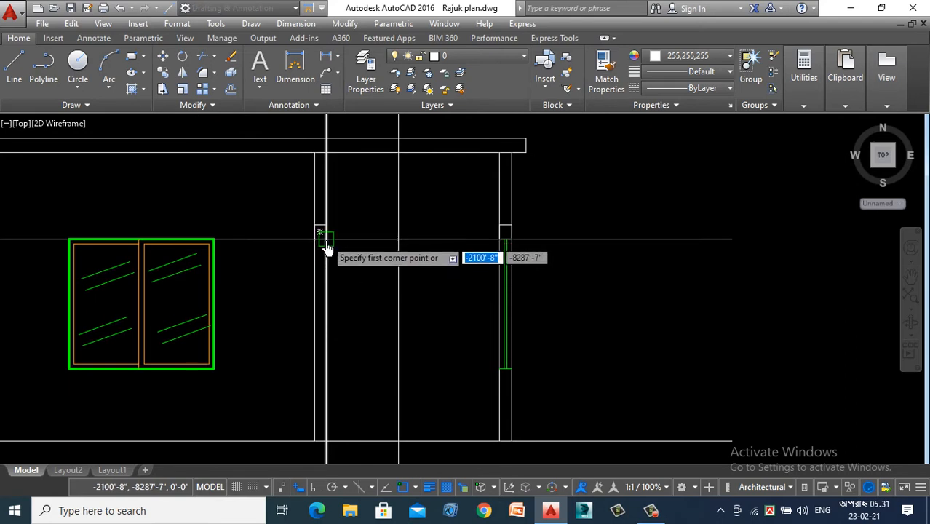
left_click(321, 232)
key("Escape")
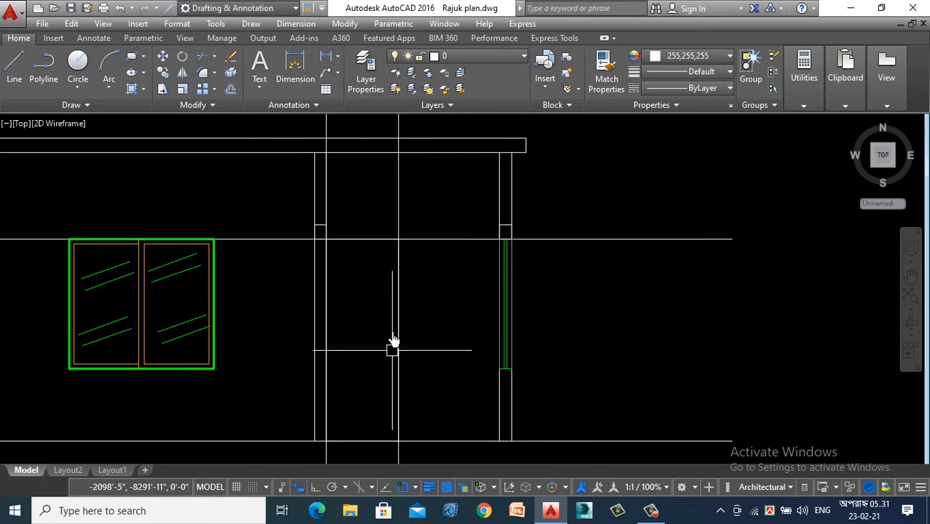
- Delete the horizontal door head guide line and the section's base line
scroll(374, 278, "down", 2)
left_click(543, 219)
left_click(517, 404)
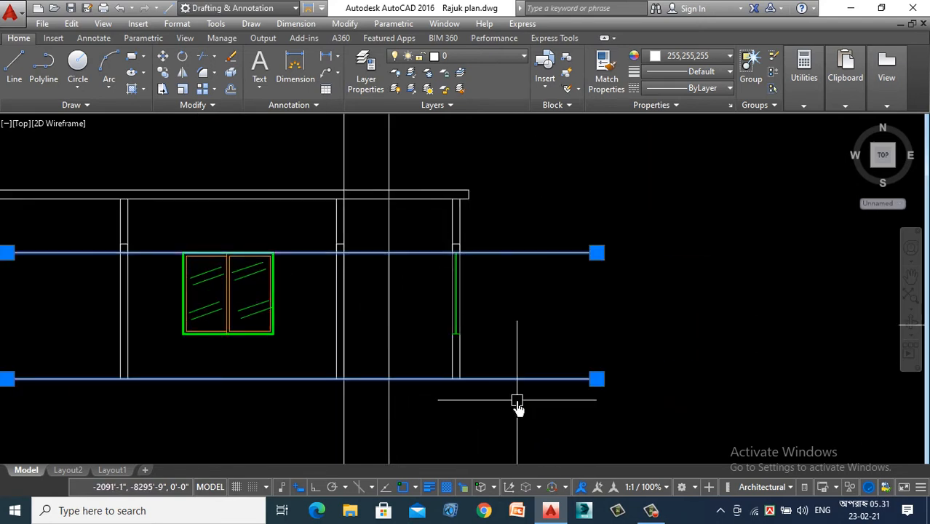
key("Delete")
- Place a vertical construction line through the east jamb of the store room window in the first floor plan
scroll(517, 409, "down", 2)
scroll(484, 286, "up", 2)
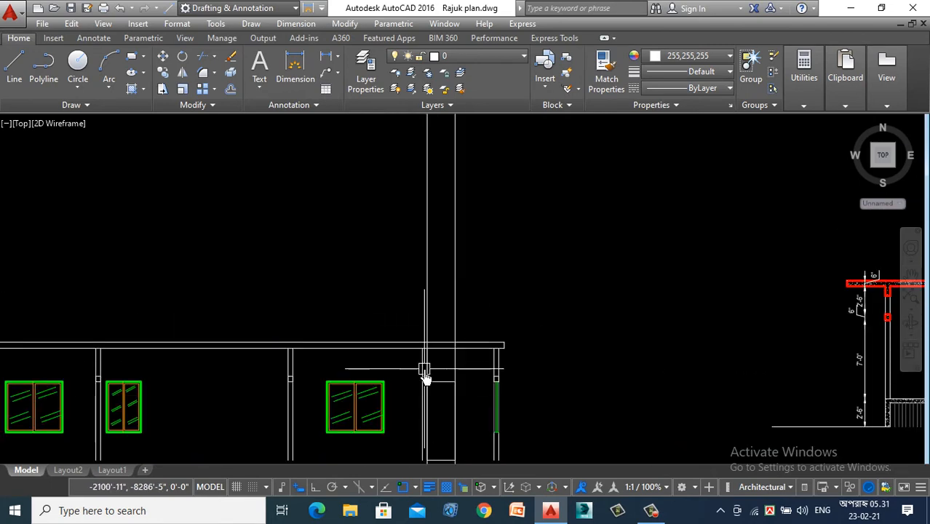
scroll(426, 368, "down", 8)
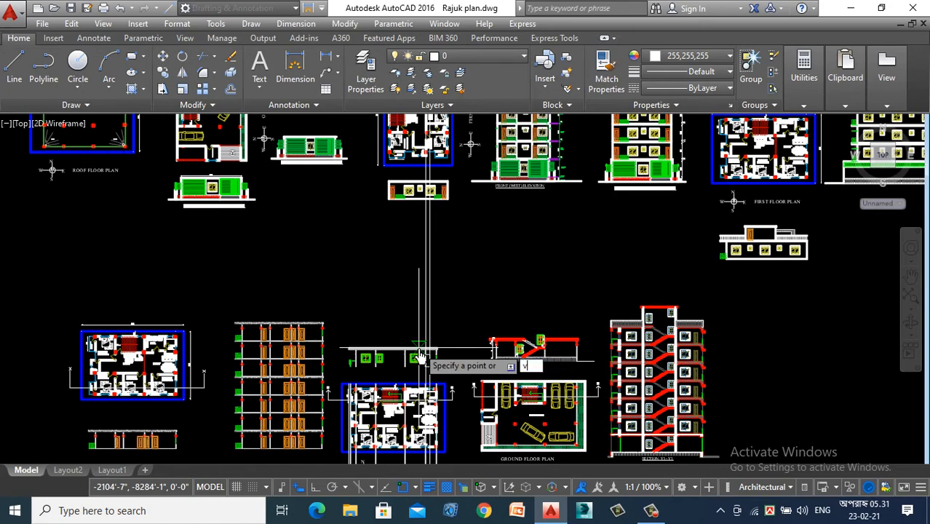
key("Return")
scroll(424, 368, "down", 2)
scroll(419, 371, "up", 10)
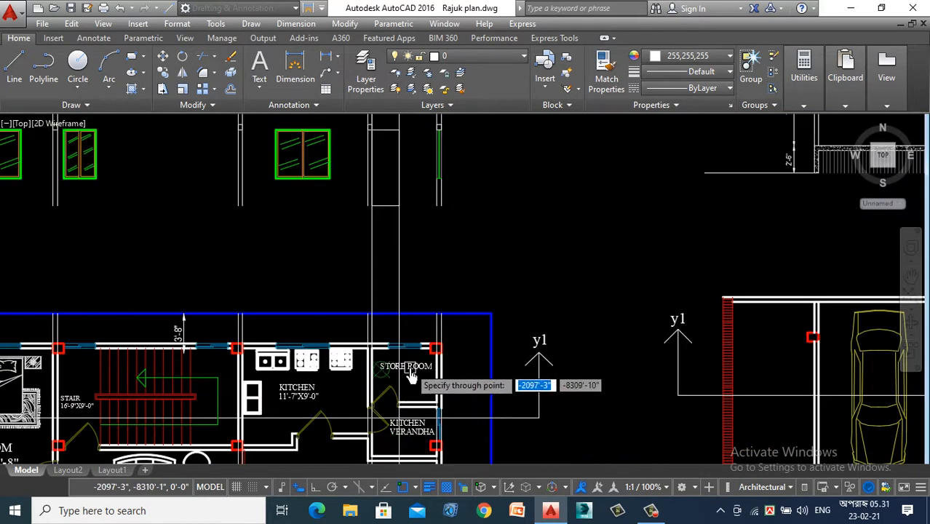
scroll(412, 375, "up", 10)
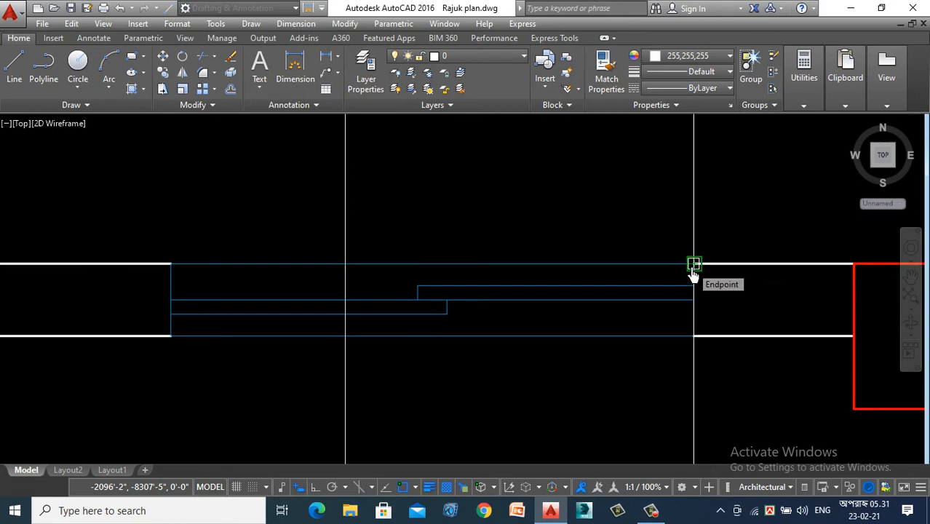
scroll(694, 265, "down", 10)
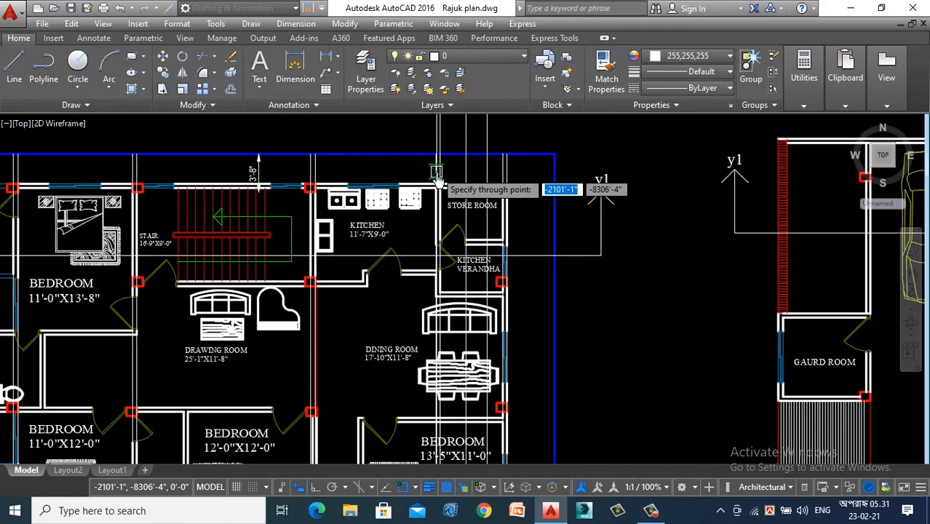
- Continue placing vertical construction lines in the plan, through the east jambs of the store room window and the door to the kitchen verandah
scroll(448, 219, "down", 2)
scroll(457, 287, "up", 8)
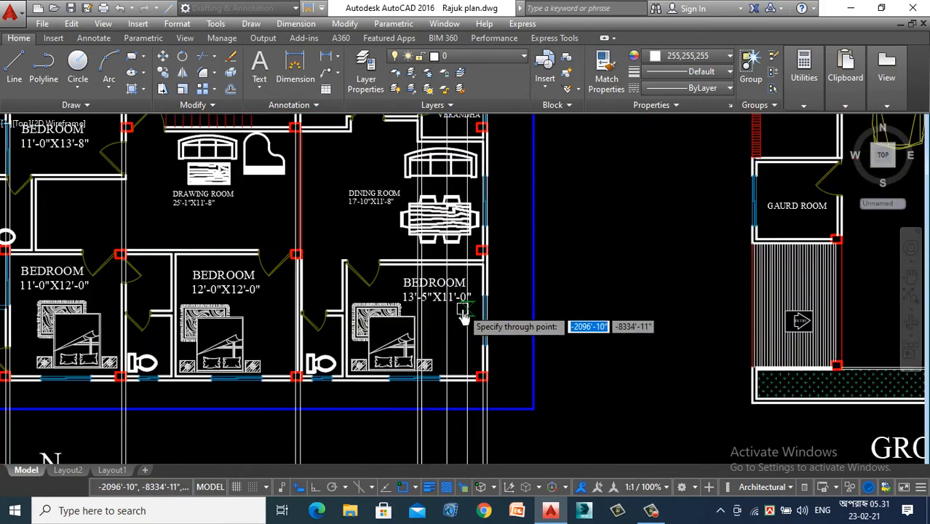
scroll(460, 302, "up", 5)
scroll(456, 260, "down", 6)
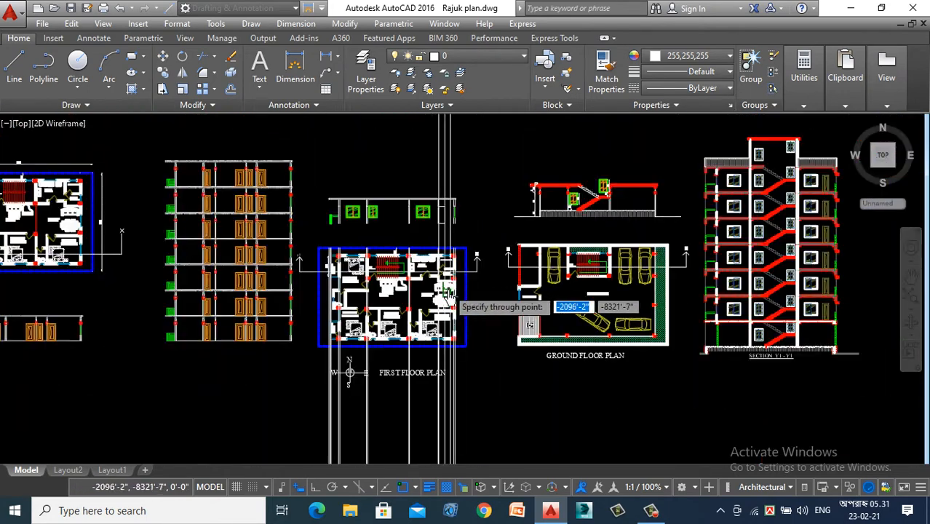
scroll(451, 263, "up", 6)
left_click(450, 254)
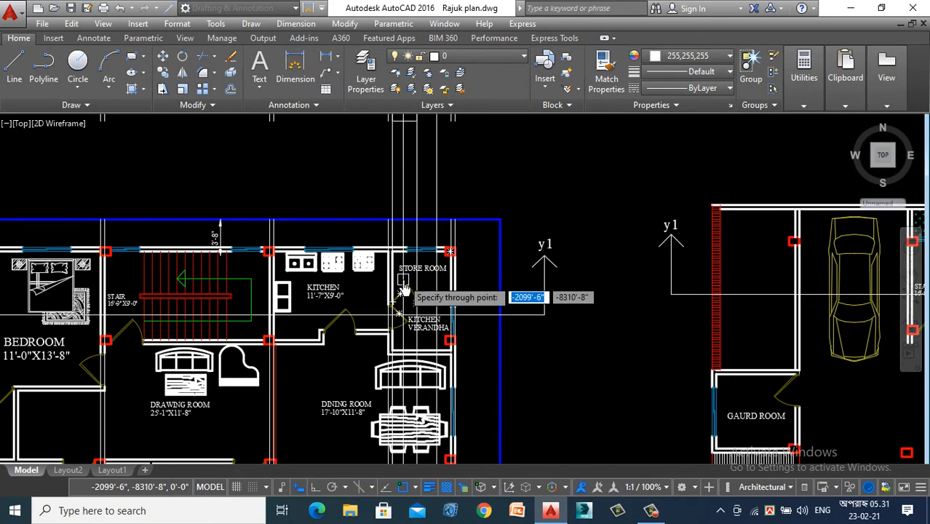
scroll(402, 291, "up", 4)
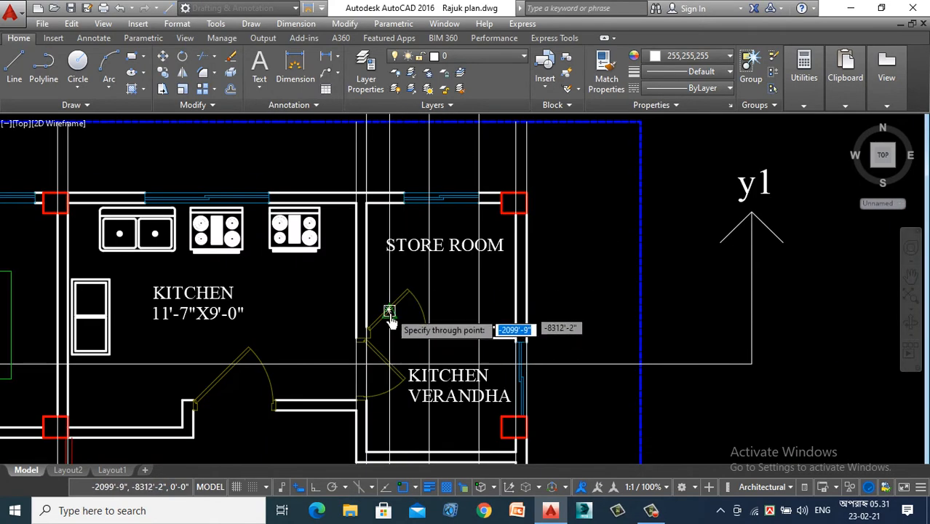
left_click(479, 203)
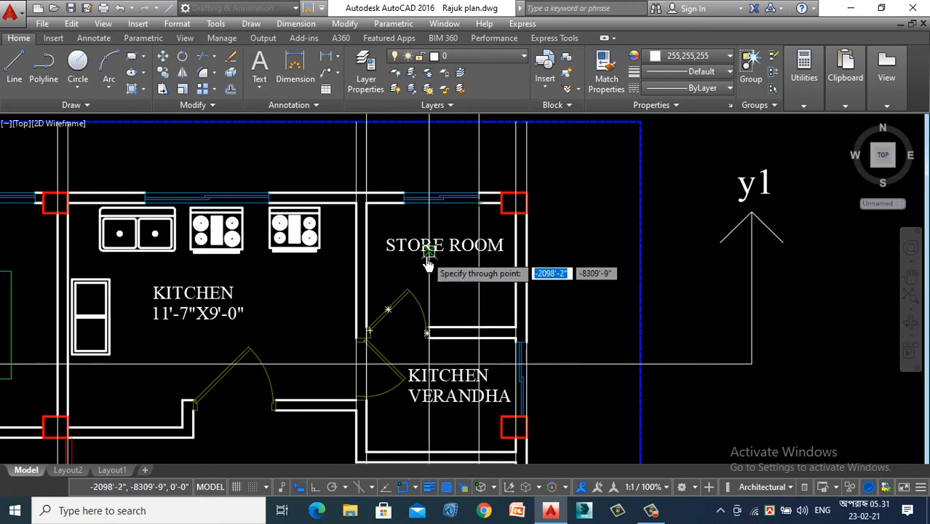
left_click(429, 331)
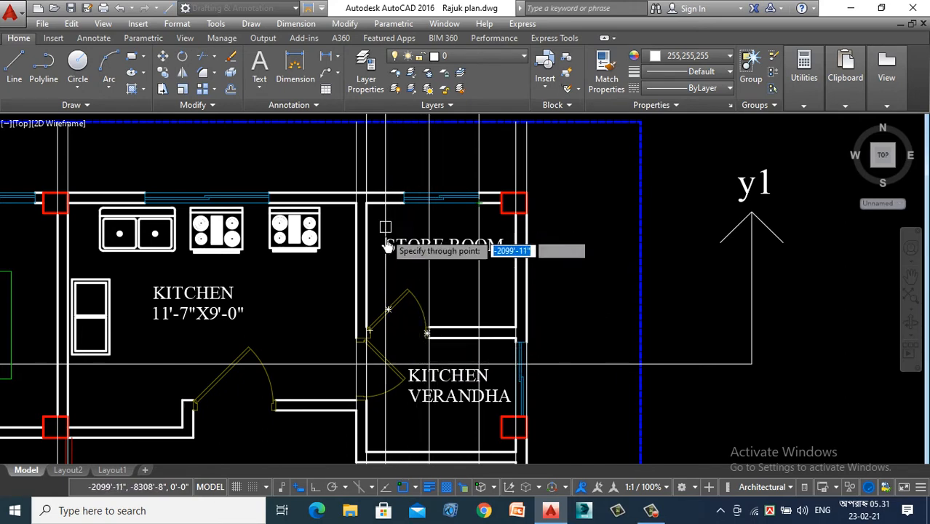
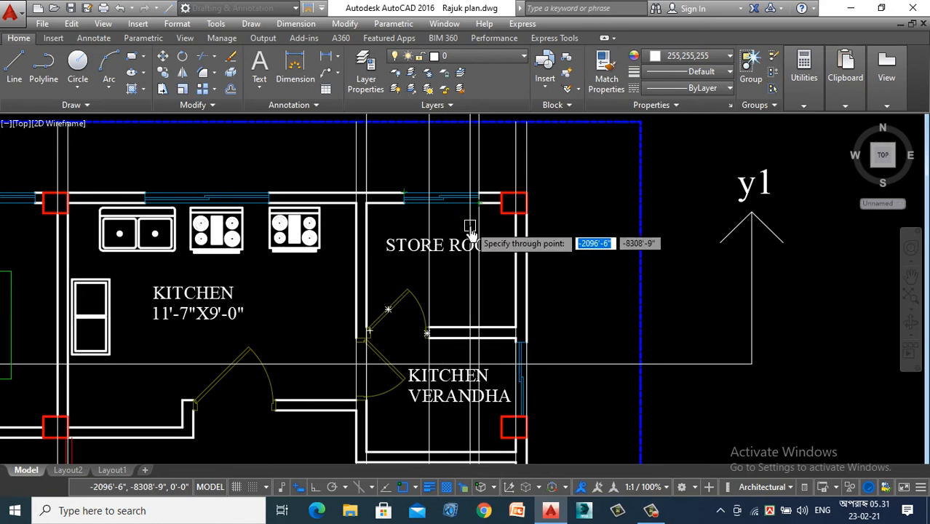
- Undo the newest vertical construction line and the deletion of the section's door head guide line and base line
scroll(470, 232, "down", 6)
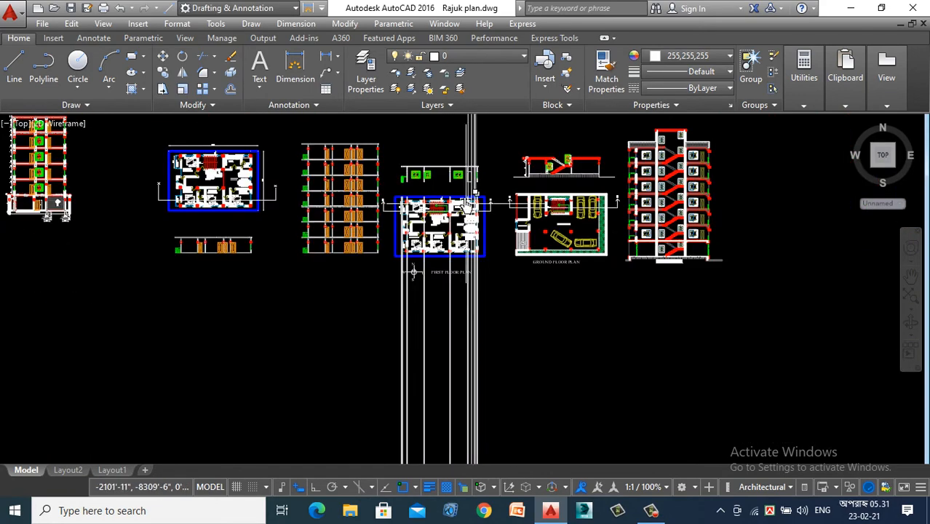
scroll(471, 203, "up", 8)
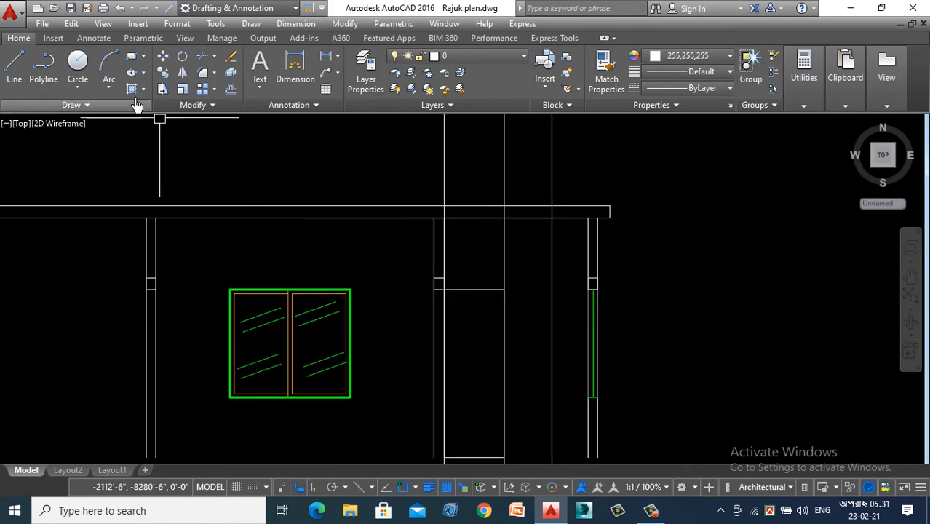
scroll(395, 193, "down", 3)
scroll(465, 186, "up", 3)
scroll(472, 195, "down", 2)
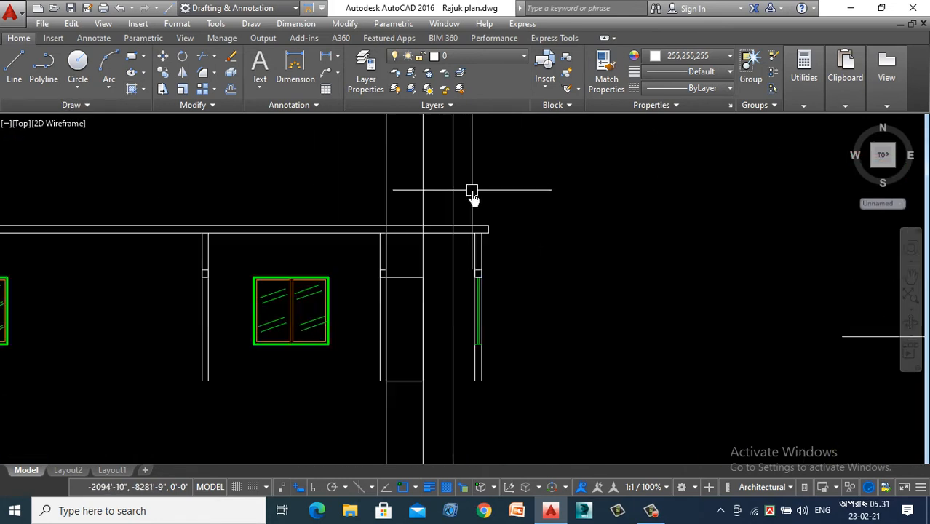
scroll(431, 168, "down", 3)
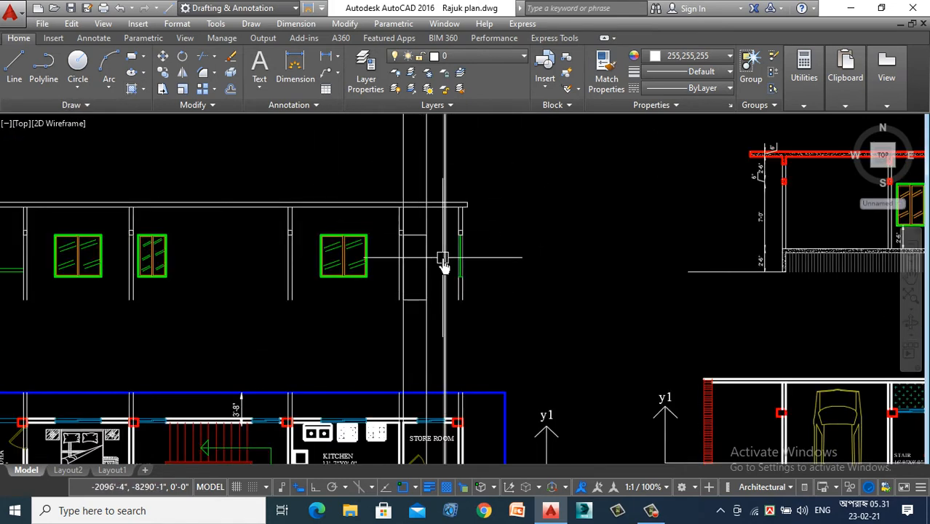
scroll(436, 269, "down", 1)
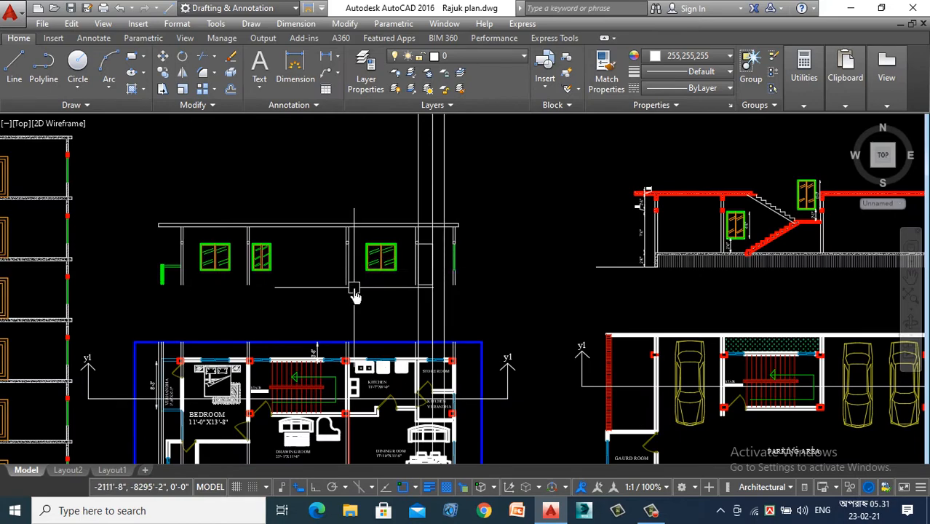
scroll(354, 294, "up", 7)
scroll(354, 295, "down", 7)
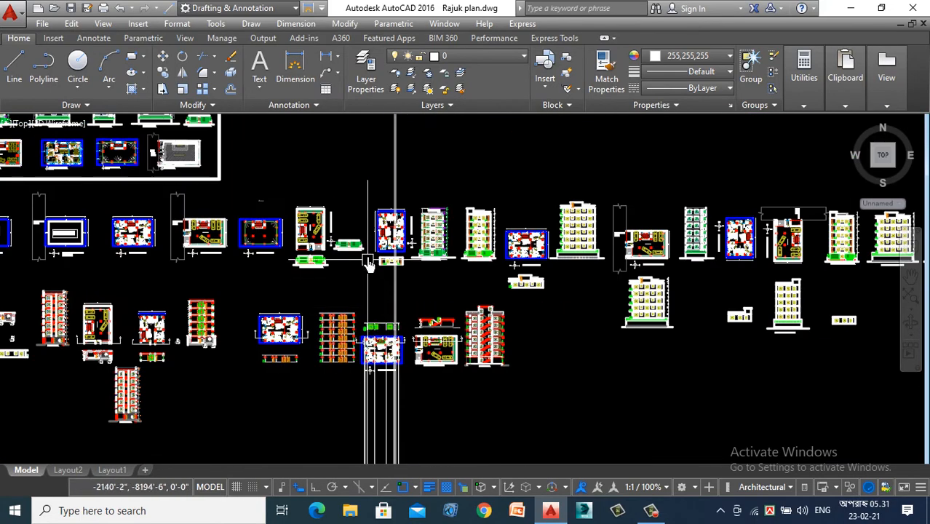
scroll(379, 284, "up", 3)
scroll(395, 326, "down", 1)
scroll(395, 327, "down", 2)
scroll(403, 419, "up", 5)
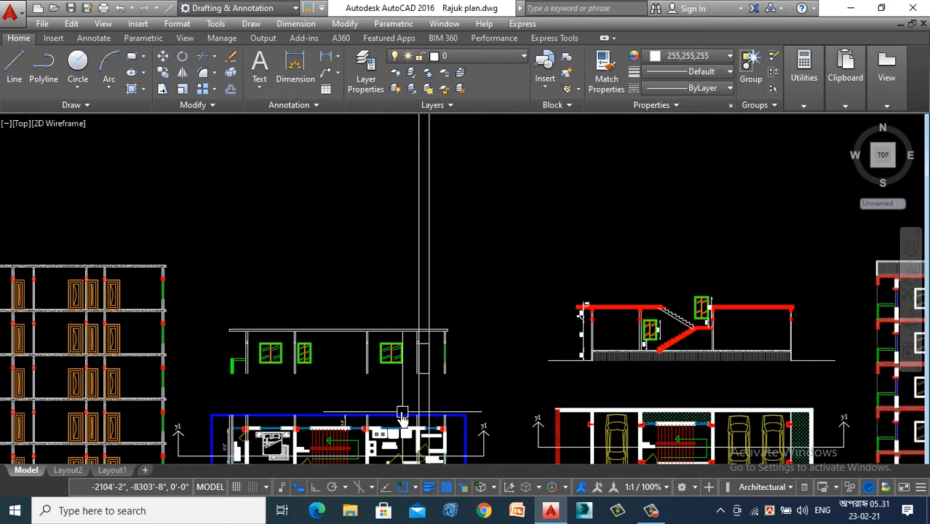
scroll(331, 403, "up", 4)
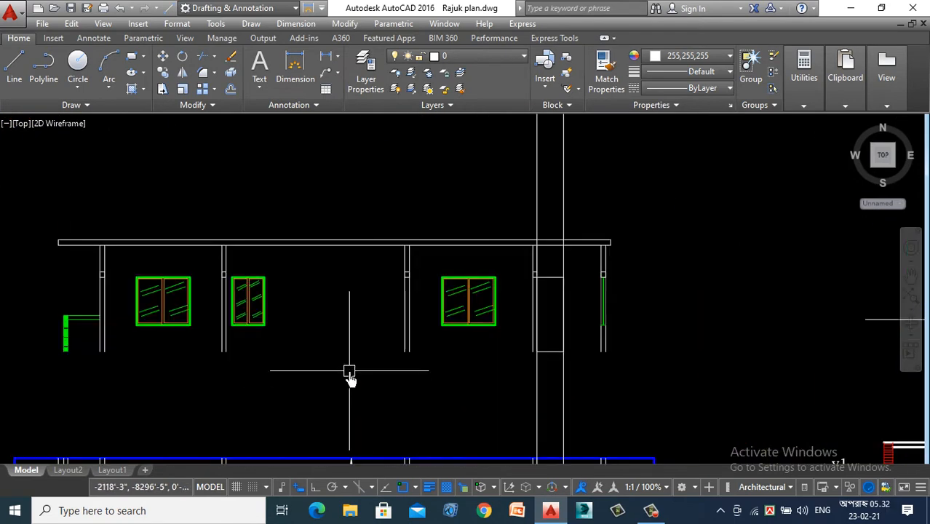
scroll(349, 373, "up", 2)
scroll(347, 368, "up", 1)
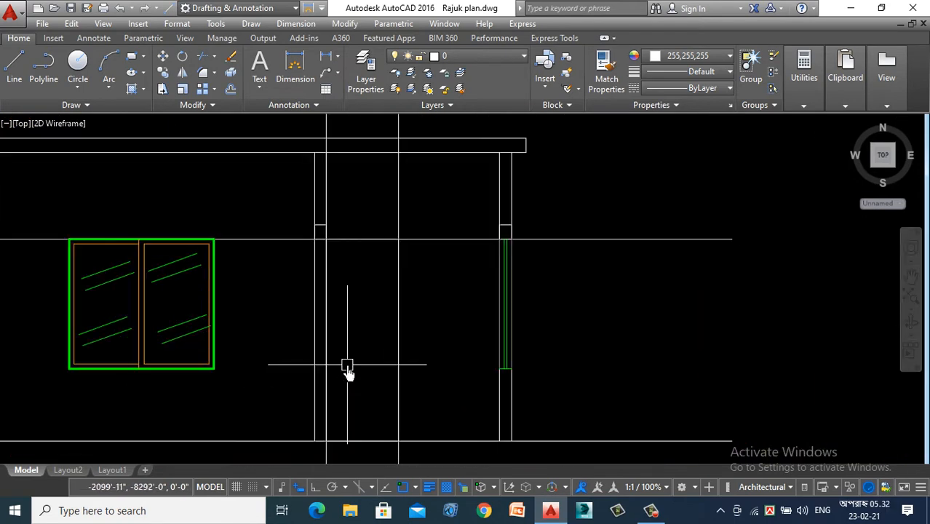
- Delete only the horizontal door head guide line, keeping the section's base line
scroll(372, 303, "down", 3)
left_click(525, 246)
left_click(493, 309)
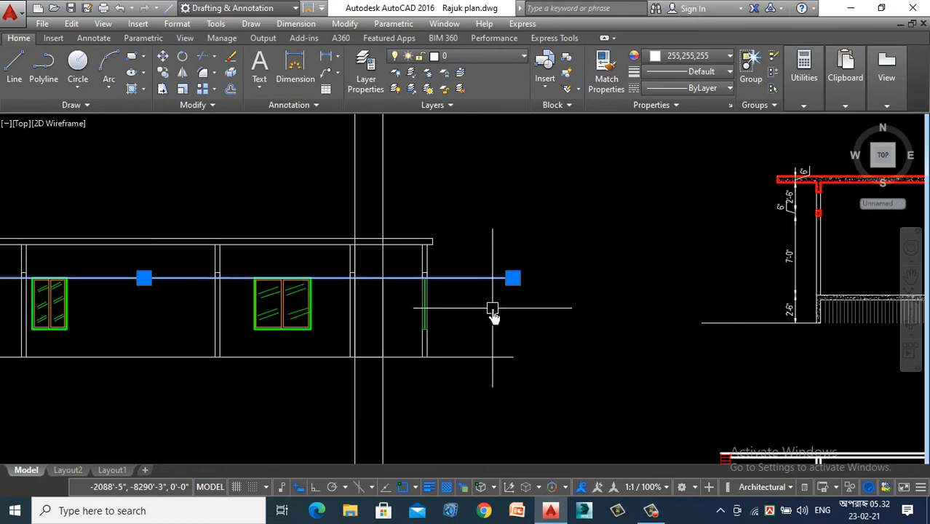
key("Delete")
- Place a vertical construction line through the east jamb of the store room window in the first floor plan
scroll(442, 234, "down", 2)
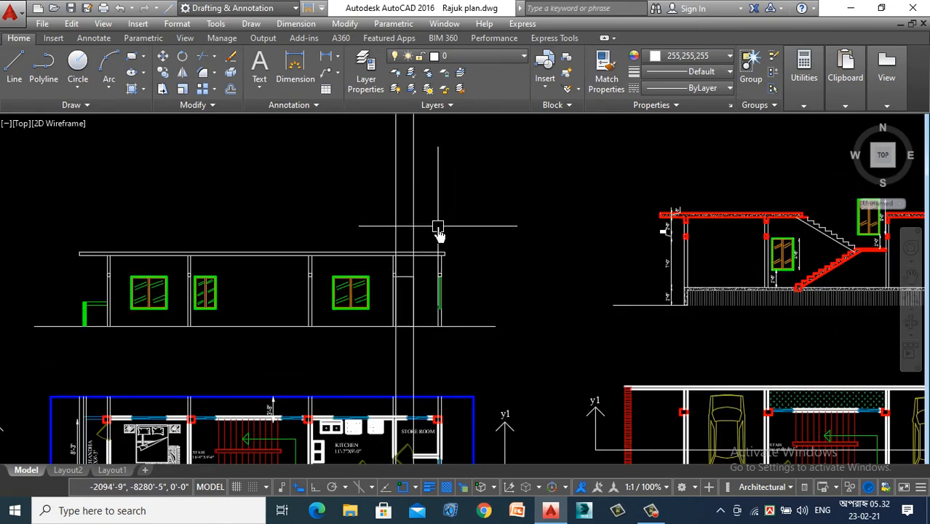
type("xl")
key("Return")
type("v")
key("Return")
scroll(438, 227, "down", 8)
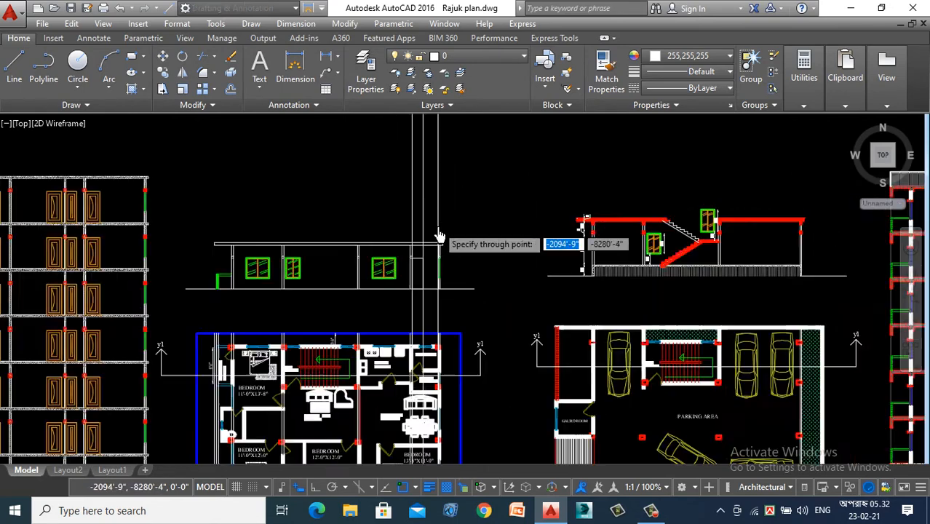
scroll(419, 246, "up", 8)
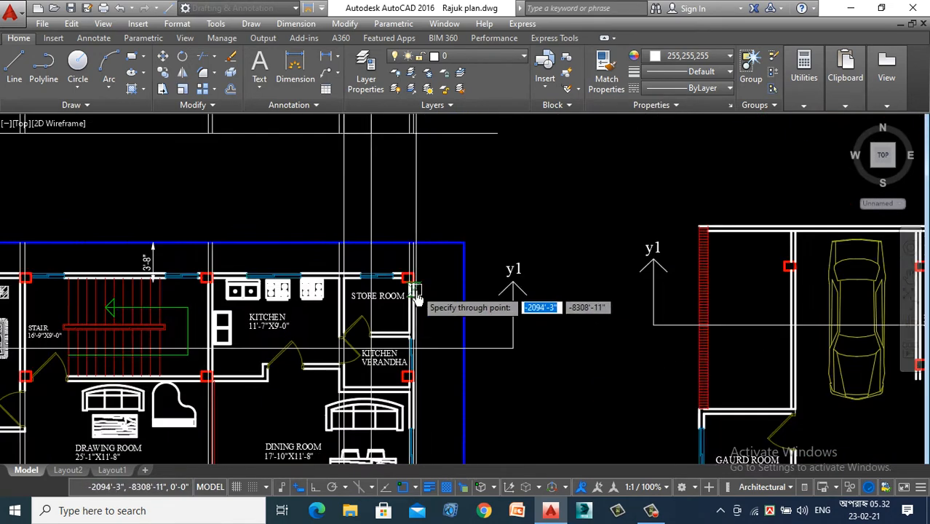
scroll(345, 266, "down", 6)
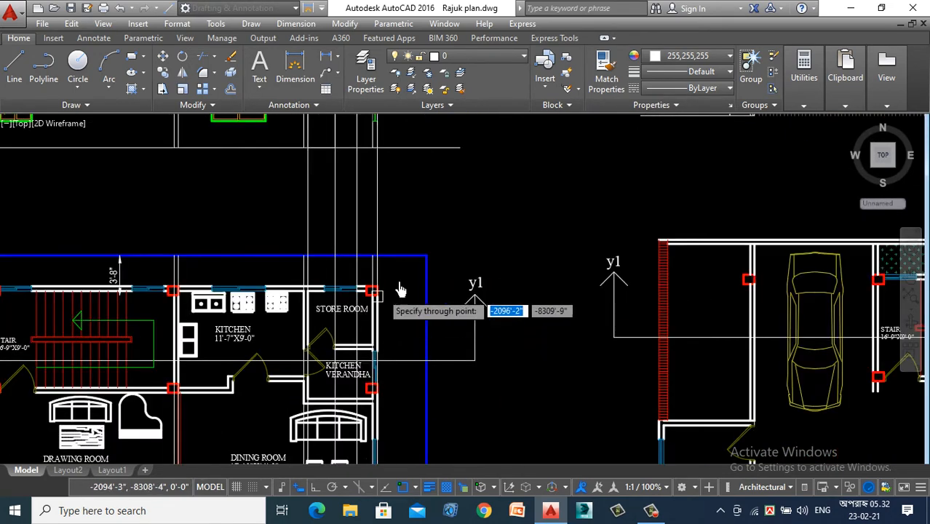
scroll(482, 191, "down", 4)
scroll(473, 171, "up", 6)
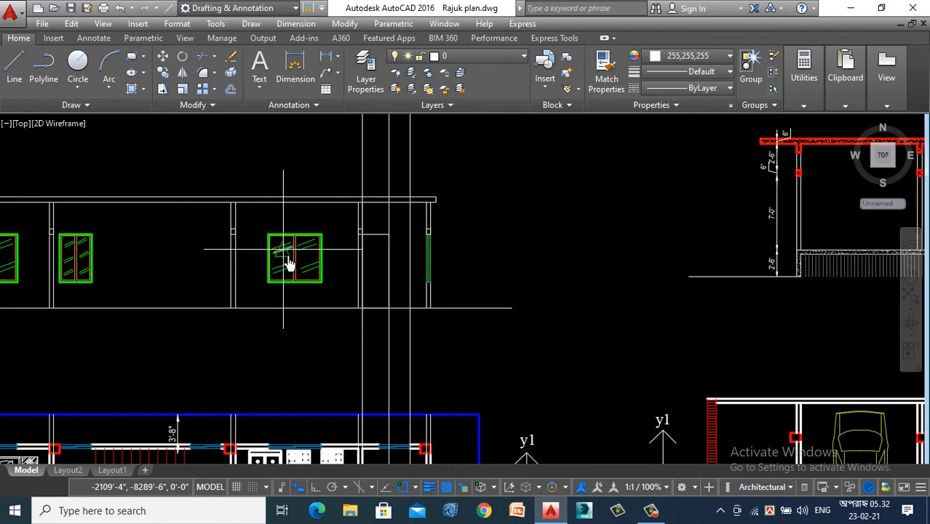
- Offset the section's base line 2'6" upward to make the window sill guide line
key("o")
key("Return")
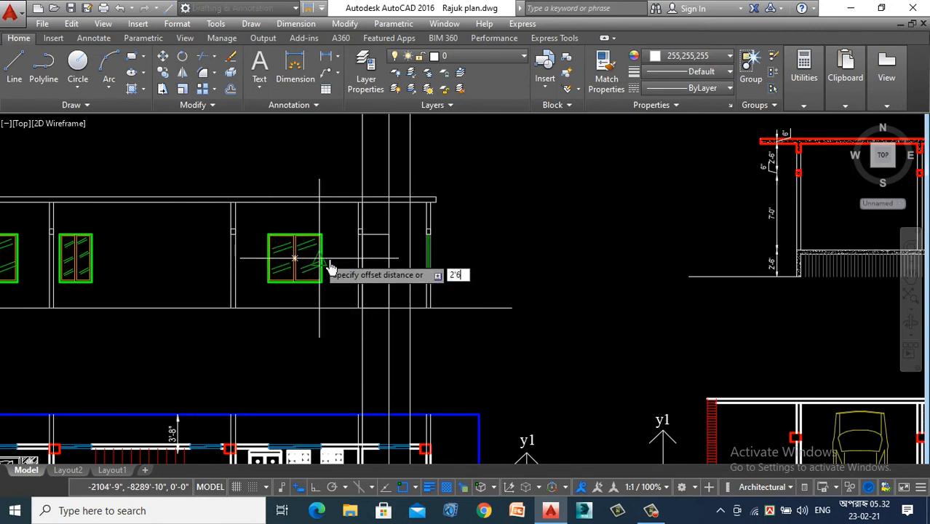
type("2'6")
key("Return")
left_click(481, 307)
left_click(496, 262)
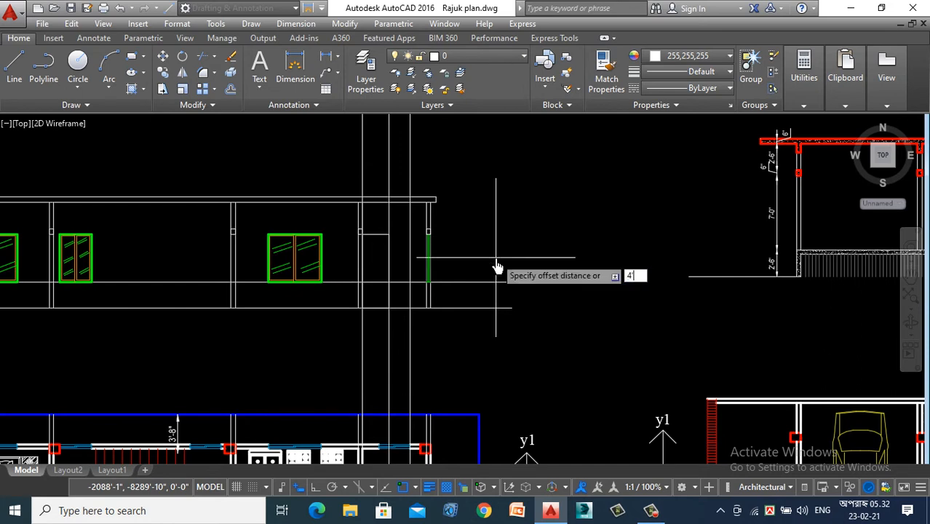
- Offset the sill guide line 4'6" upward to make the window head guide line
key("Return")
left_click(495, 281)
left_click(490, 218)
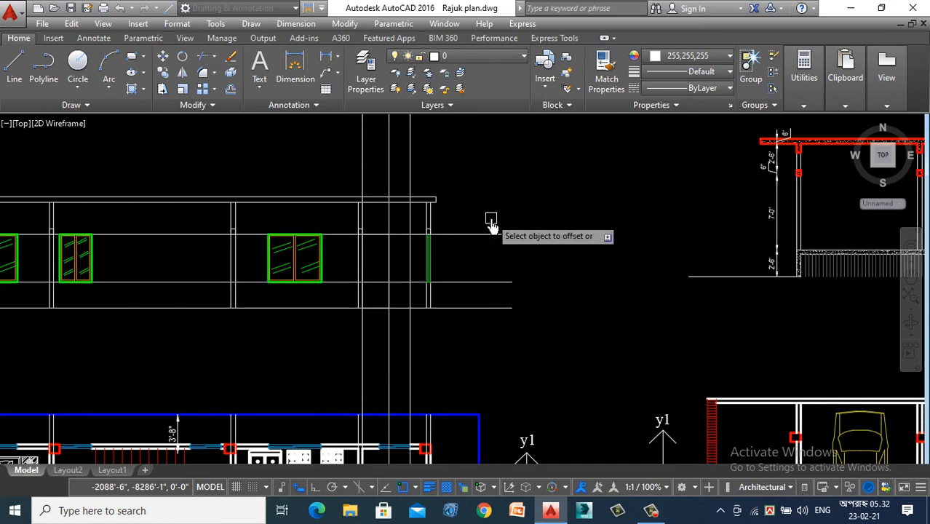
- Draw the store room window outline as a 2'-0" by 4'-6" rectangle beside the door, between the head and sill guide lines
left_click(131, 61)
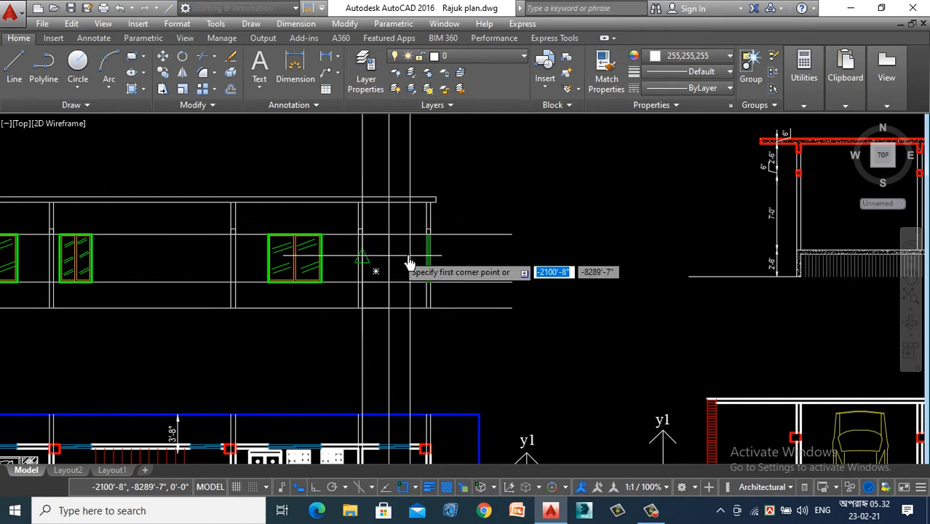
scroll(378, 261, "up", 4)
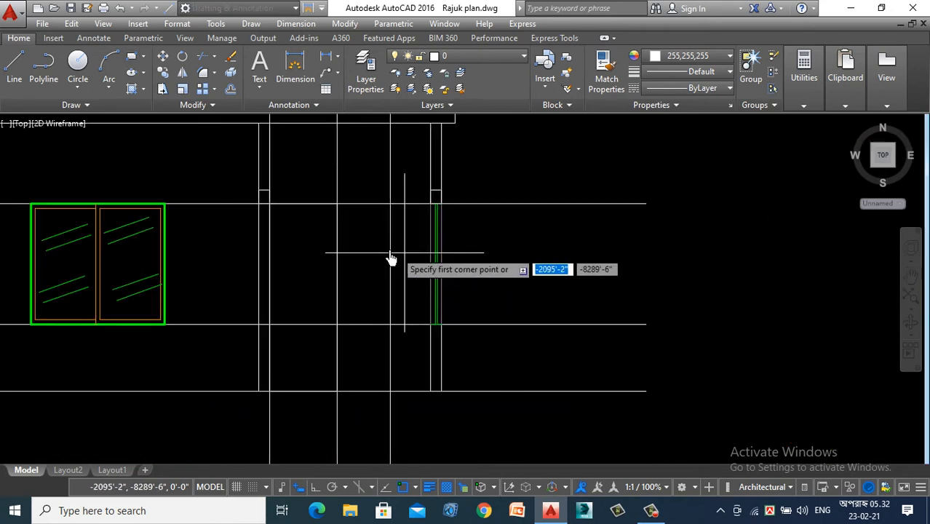
left_click(337, 204)
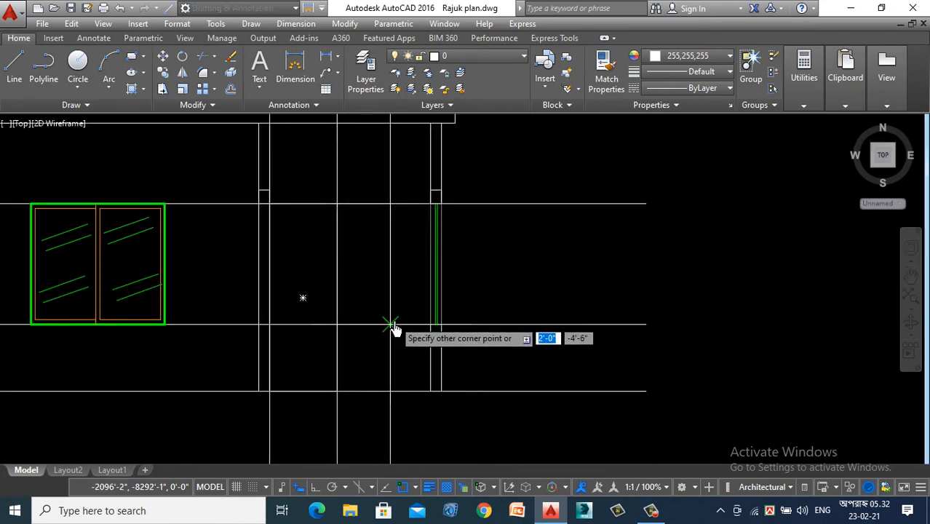
left_click(390, 324)
- Delete the window head and sill guide lines and the vertical construction lines
scroll(356, 291, "down", 2)
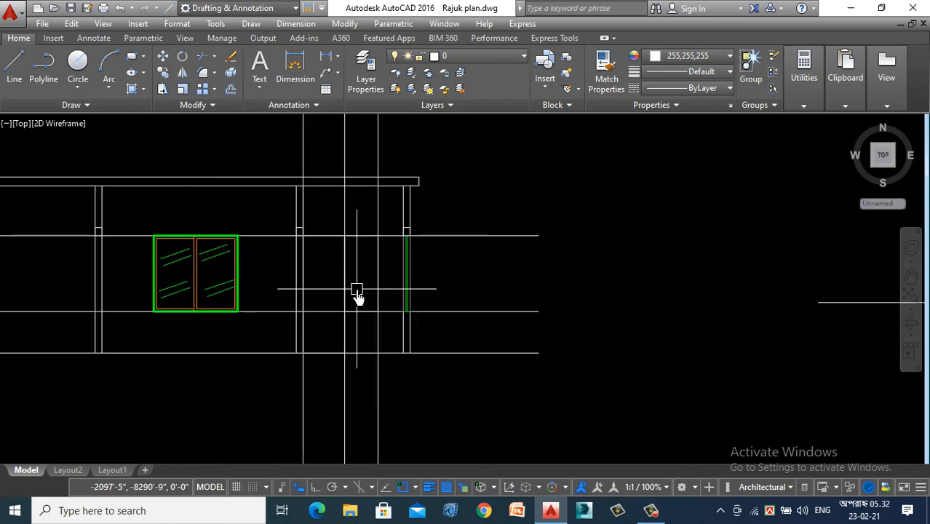
left_click(541, 207)
left_click(484, 320)
key("Delete")
scroll(486, 328, "down", 2)
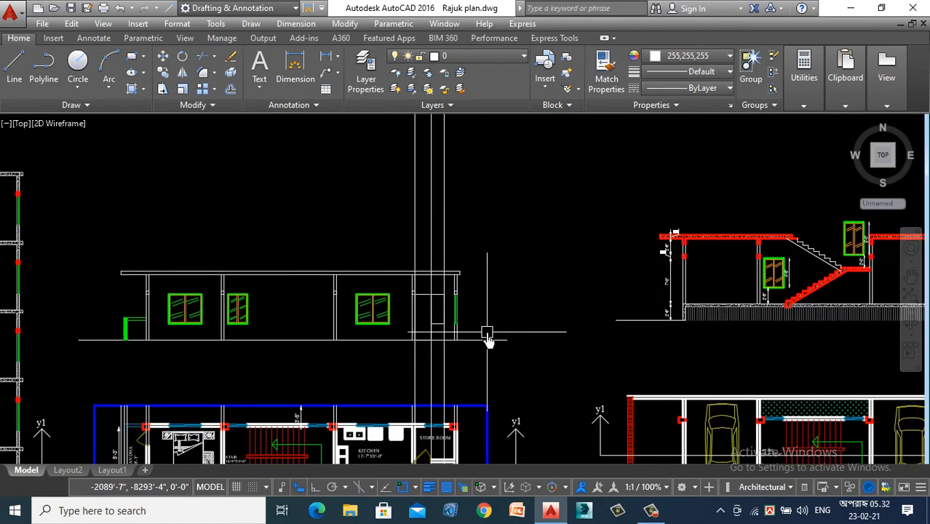
left_click(320, 202)
key("Delete")
- Change the store room door outline's colour to orange 248,153,30
scroll(515, 286, "up", 4)
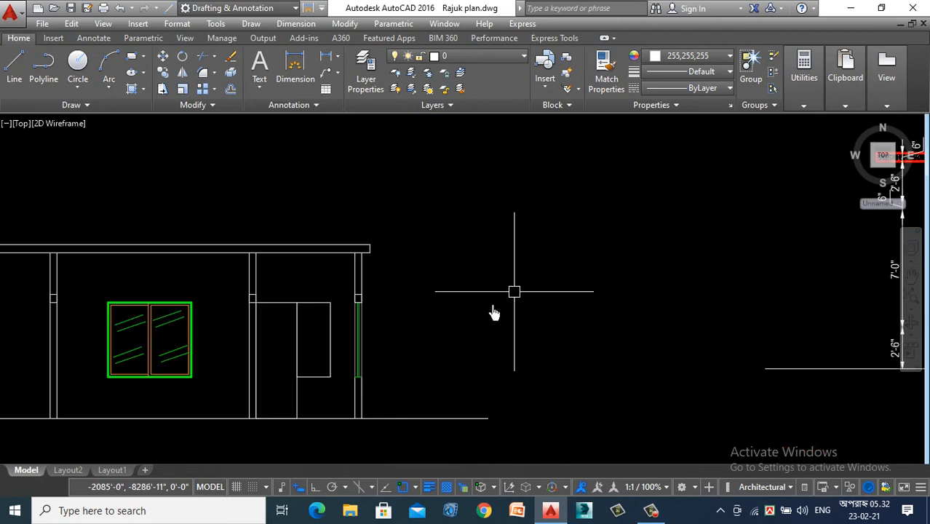
scroll(297, 325, "up", 4)
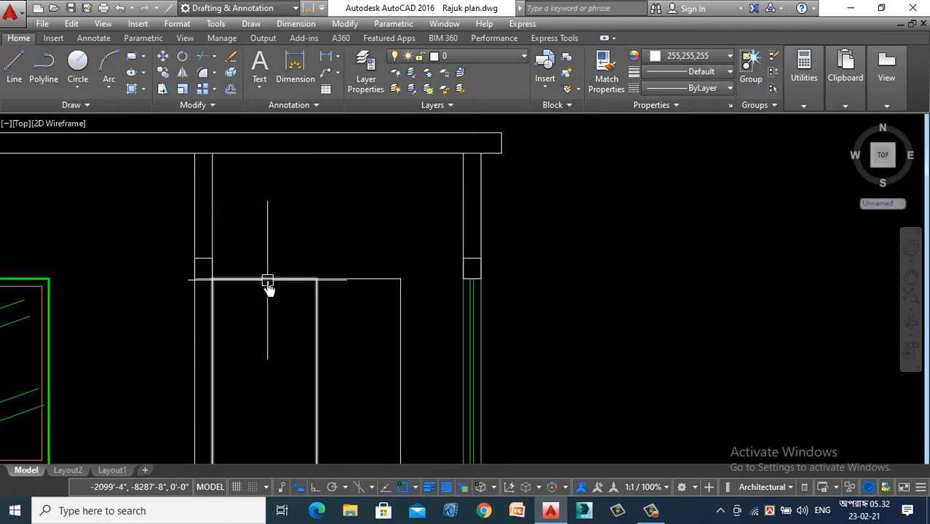
left_click(267, 281)
left_click(704, 59)
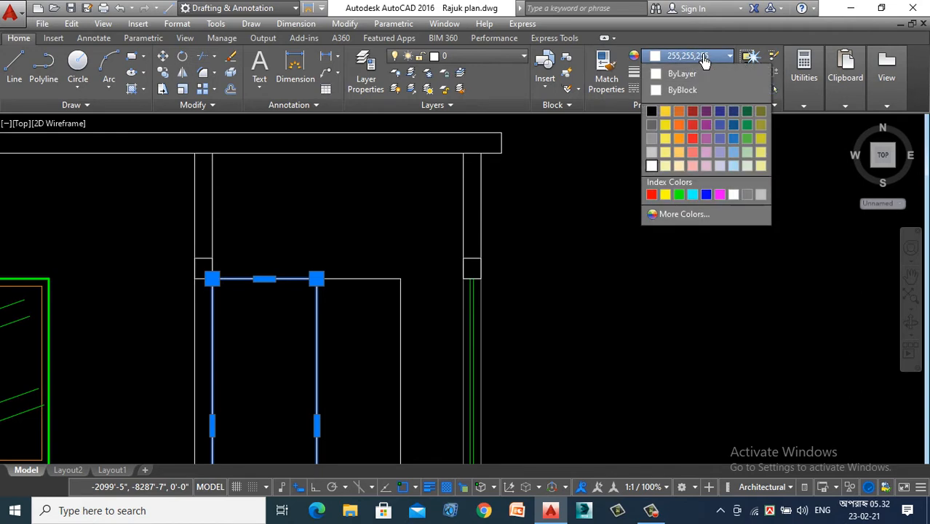
left_click(679, 140)
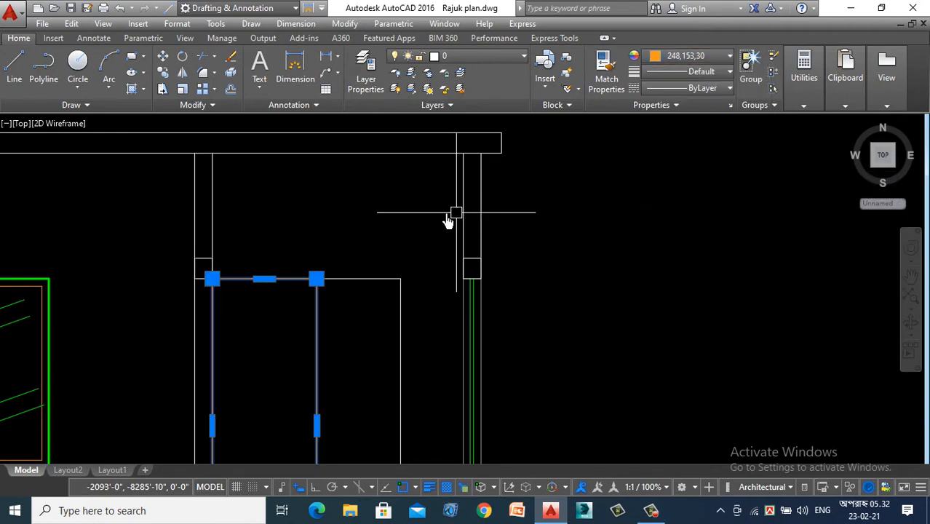
key("Escape")
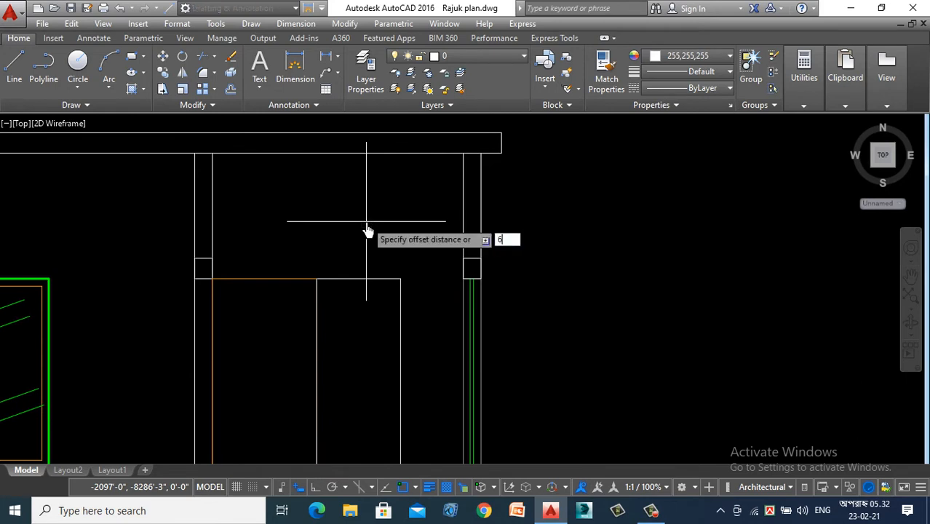
- Offset the door outline inward by 6" twice to form two nested panel rectangles
key("Return")
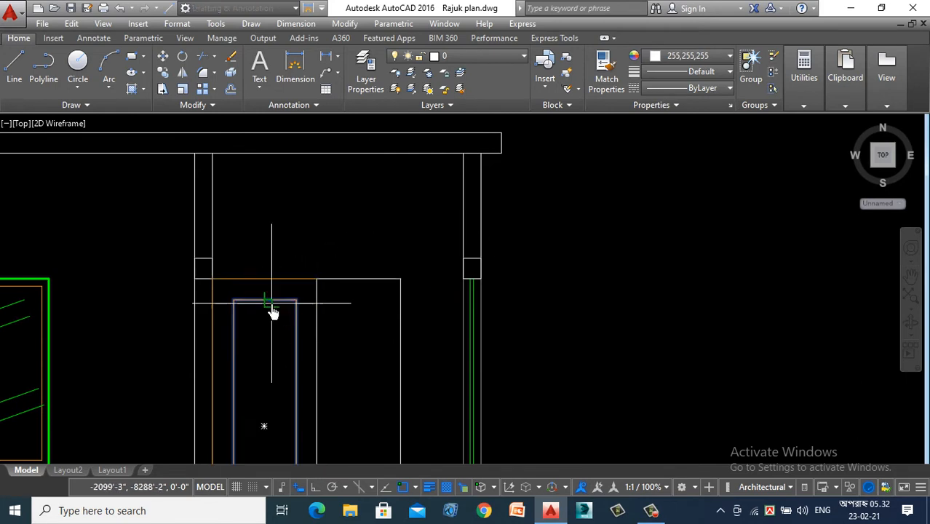
left_click(272, 312)
left_click(272, 358)
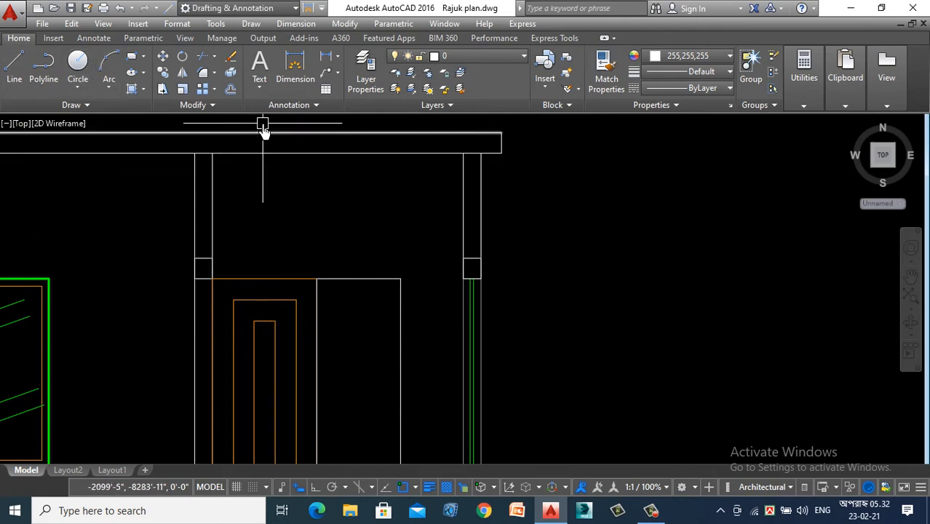
- Offset the store room window outline inward by 2" to form the inner frame
scroll(265, 202, "down", 5)
scroll(243, 196, "up", 3)
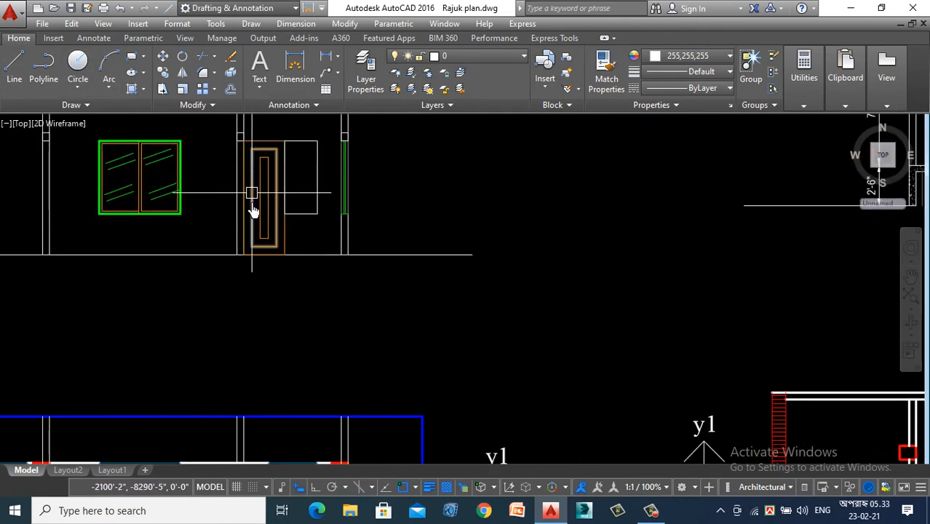
scroll(273, 230, "down", 3)
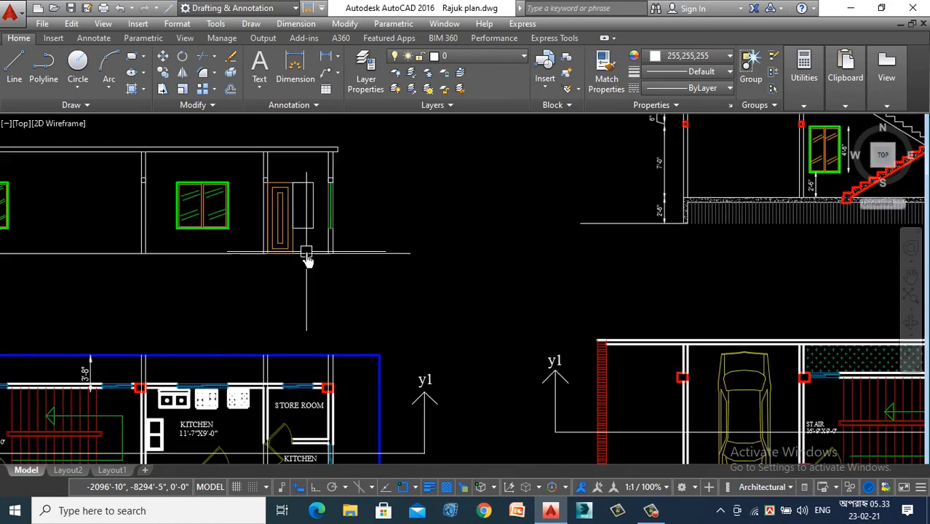
scroll(307, 254, "up", 4)
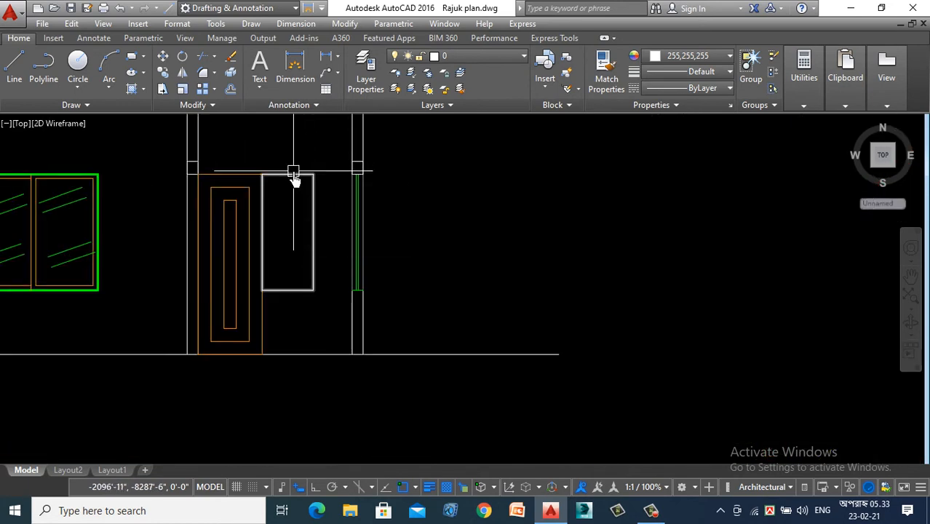
scroll(290, 182, "up", 2)
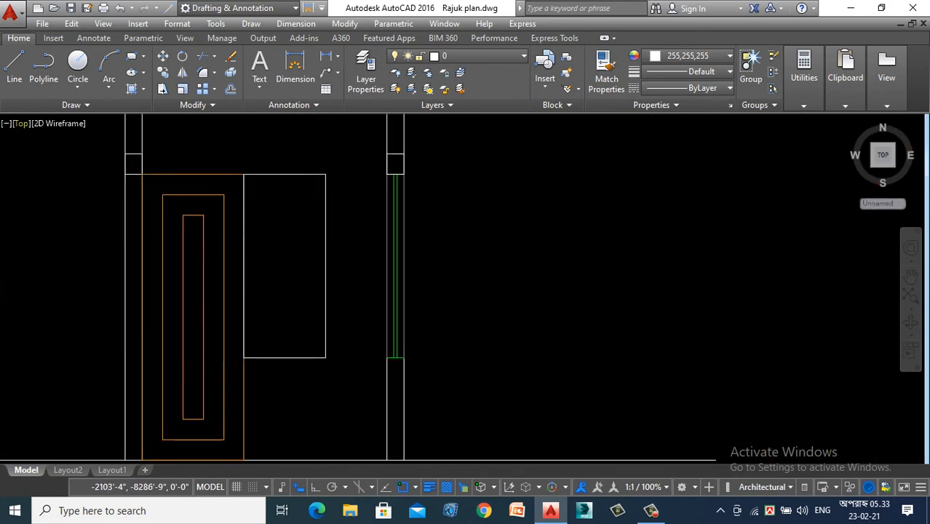
left_click(14, 76)
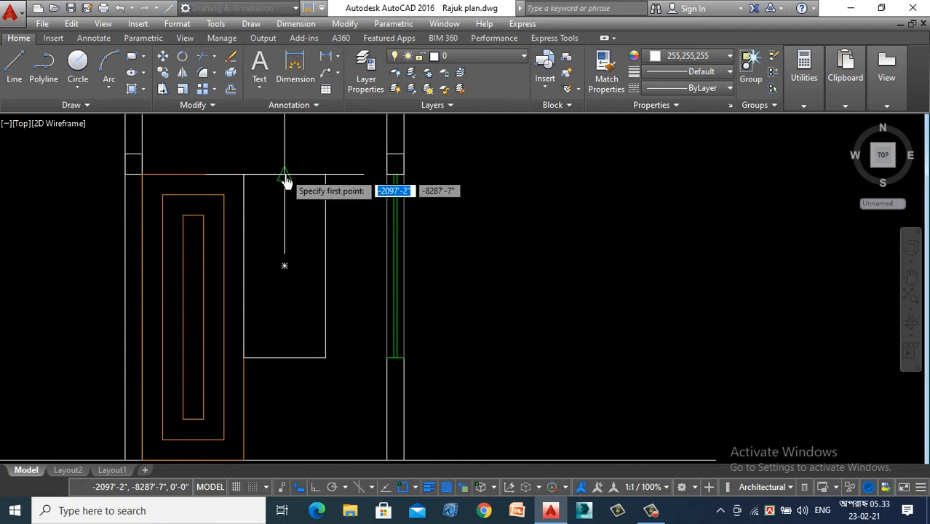
key("Escape")
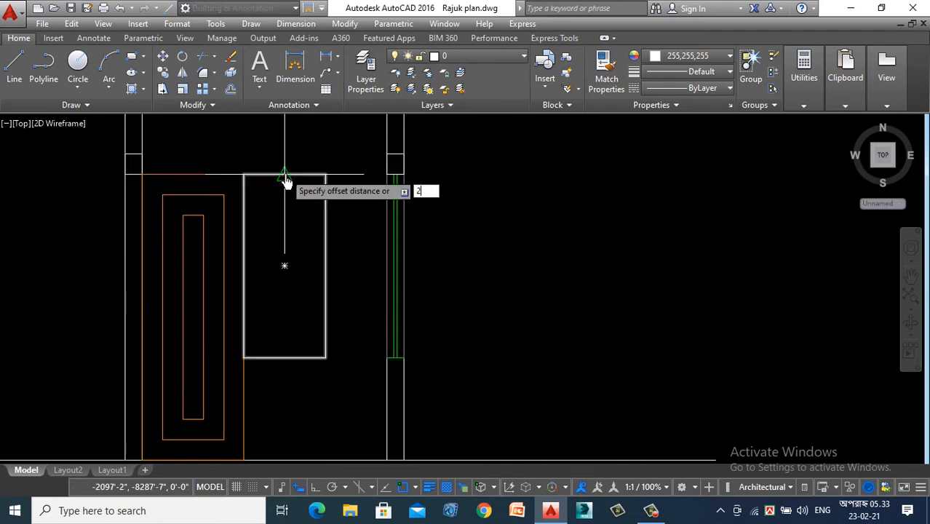
left_click(284, 175)
left_click(288, 257)
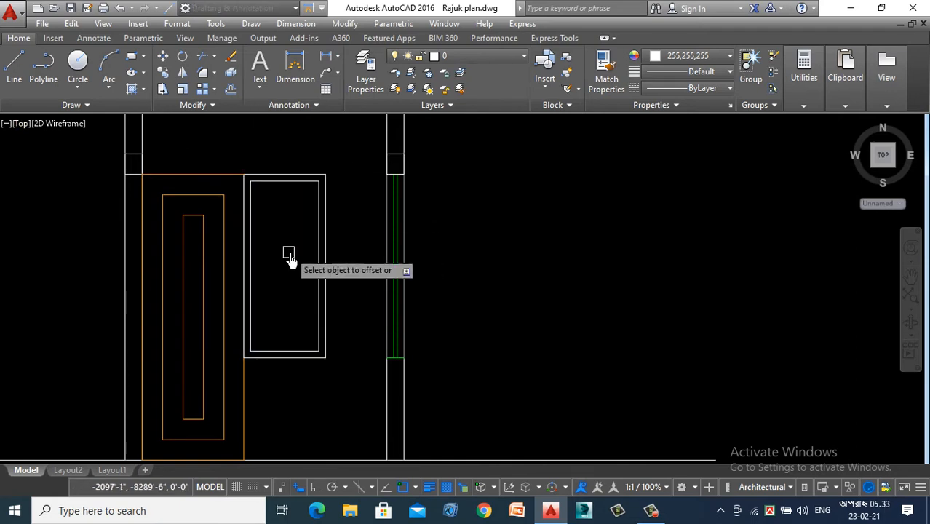
- Draw a vertical centre line through the store room window between the midpoints of its outer head and sill edges
left_click(18, 69)
left_click(284, 175)
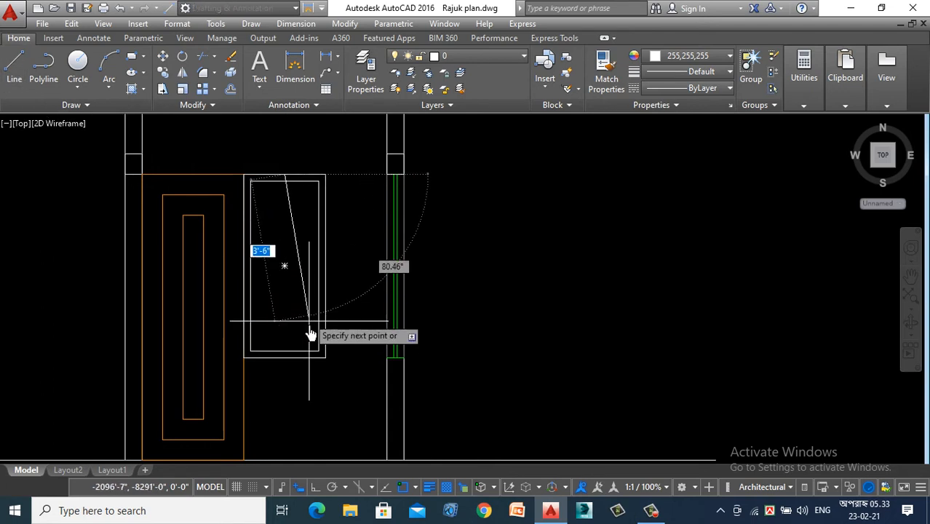
left_click(284, 358)
key("Escape")
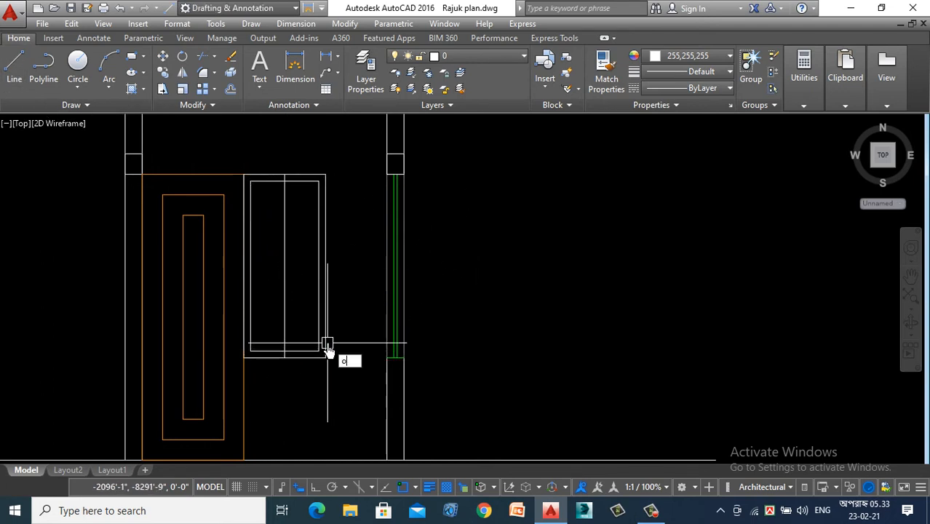
- Offset the window's centre line by 1" to both sides and delete the original centre line
key("Return")
key("Return")
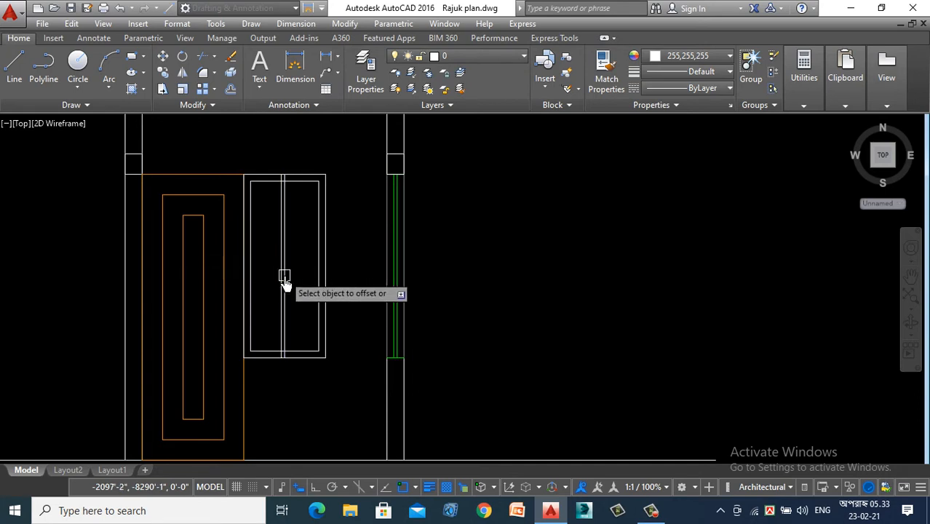
scroll(285, 282, "up", 3)
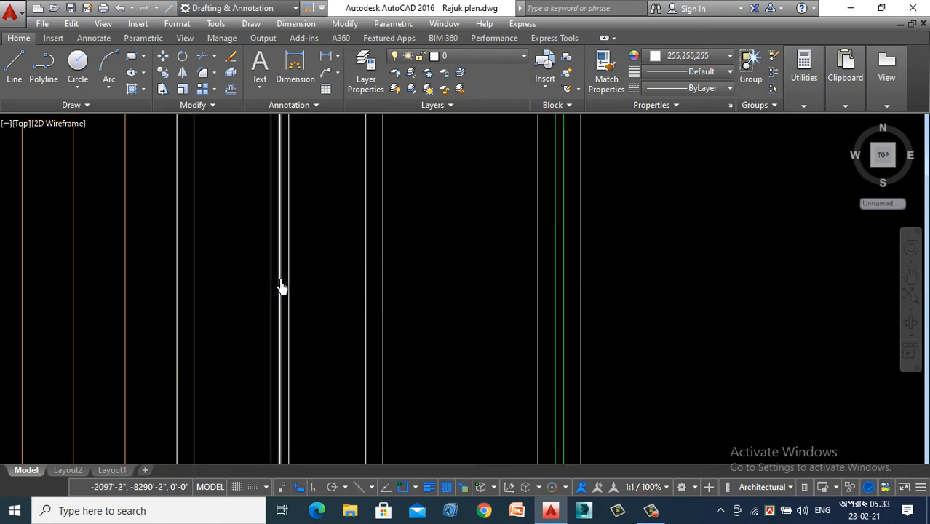
scroll(283, 286, "up", 2)
left_click(274, 271)
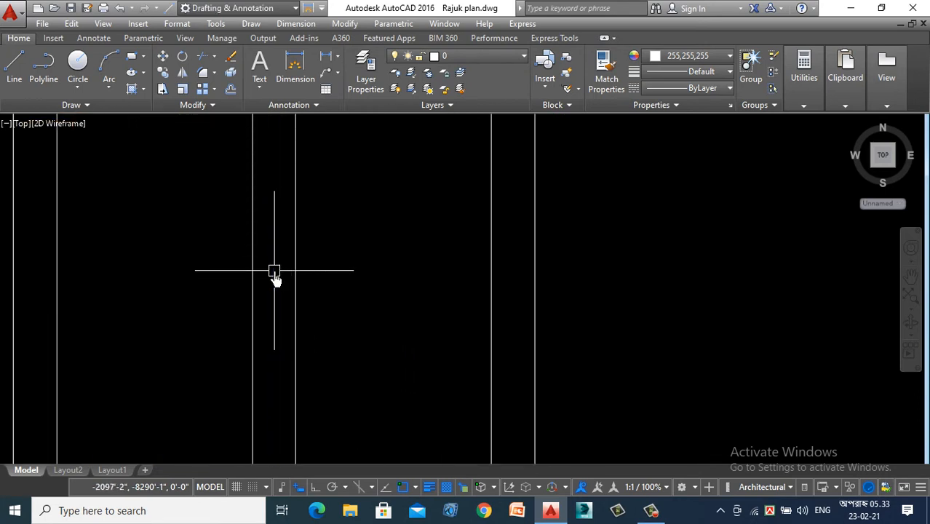
- Trim the mullion lines and inner frame where they cross at the window's head and sill, leaving two separate sashes
type("tr")
key("Return")
scroll(286, 325, "down", 4)
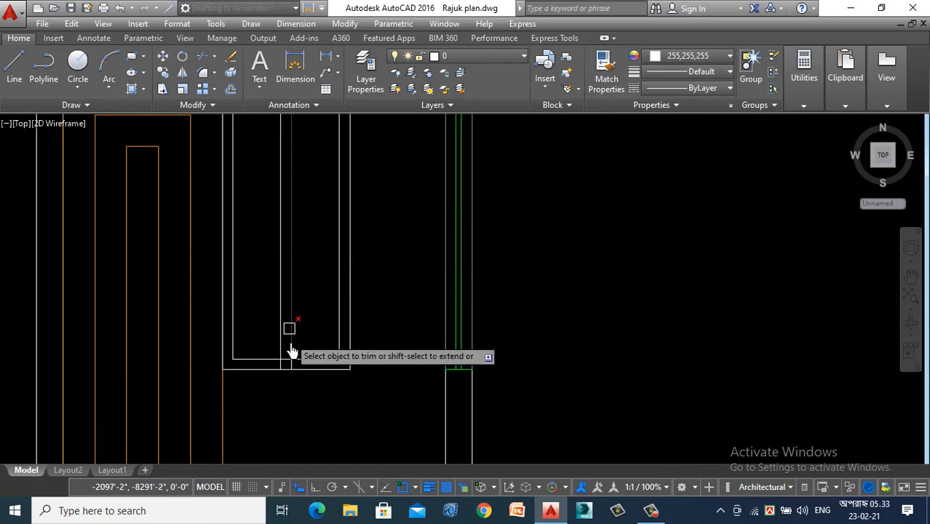
left_click(262, 311)
scroll(288, 397, "down", 8)
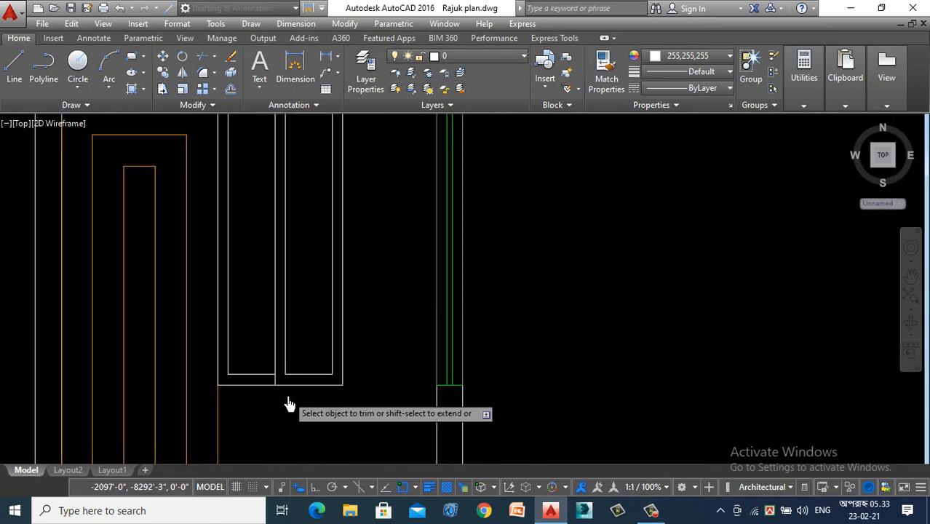
scroll(290, 278, "up", 8)
left_click(295, 272)
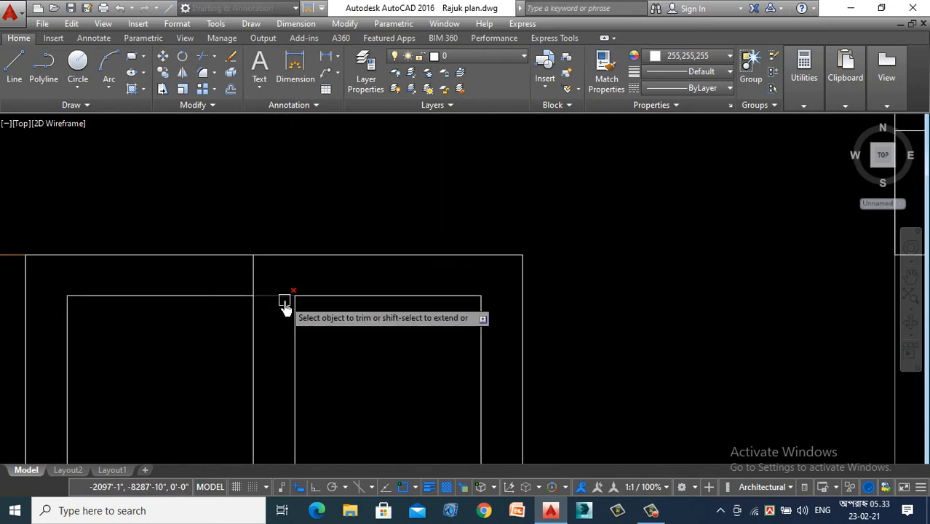
left_click(285, 298)
key("Escape")
- Draw a short slanted glass line near the top of the window's left sash and offset it once below
left_click(18, 71)
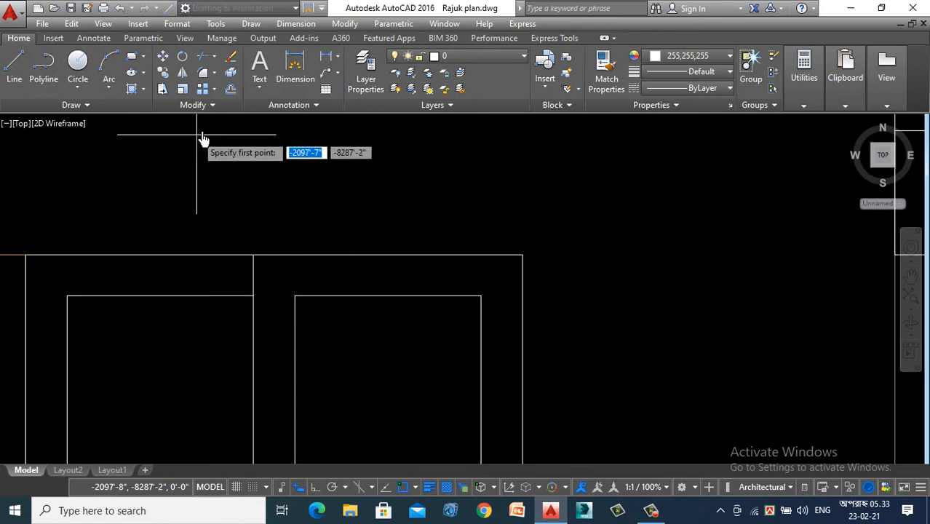
scroll(187, 260, "down", 4)
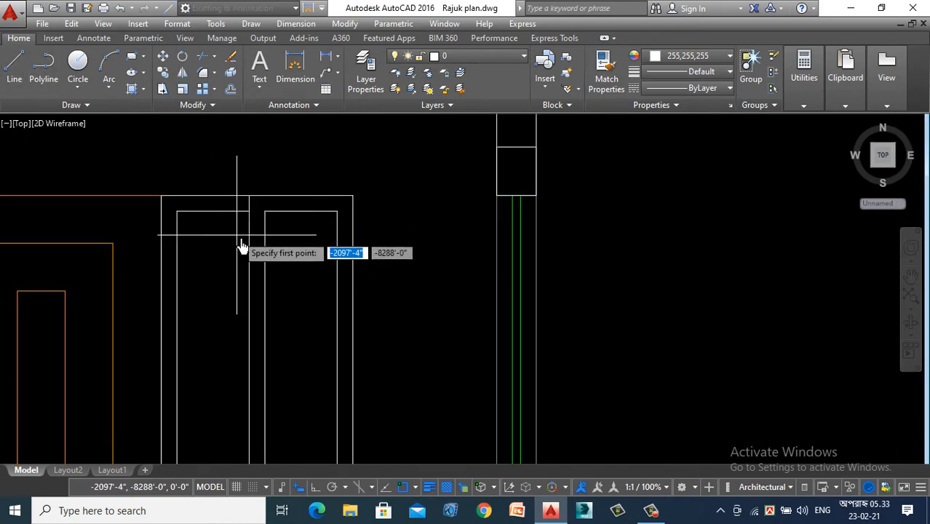
left_click(195, 256)
key("Escape")
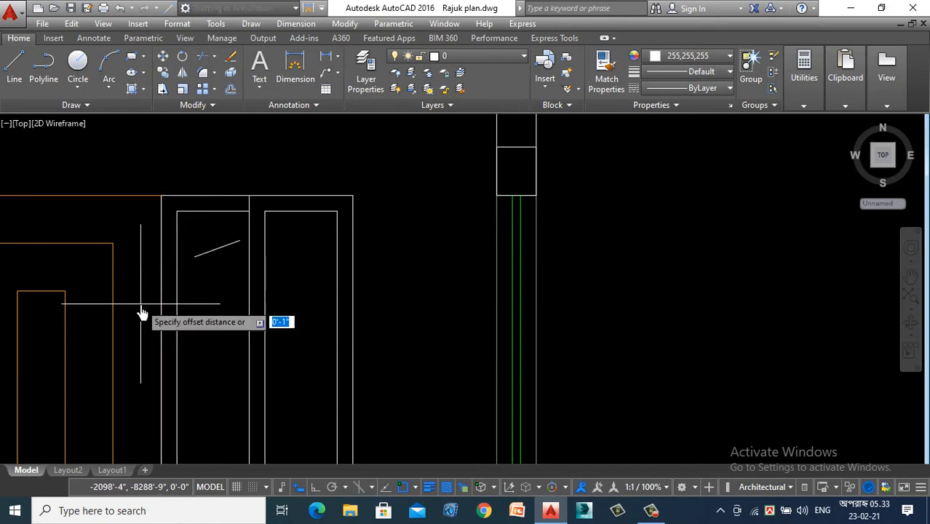
left_click(204, 252)
left_click(212, 295)
key("Escape")
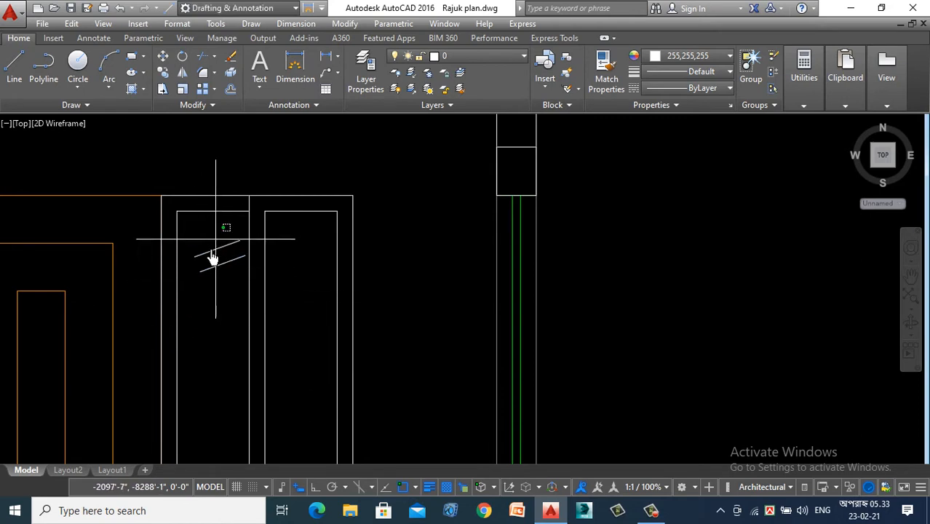
- Copy the pair of glass lines to the middle and bottom of the left sash and to three matching places in the right sash
left_click(202, 291)
right_click(202, 292)
left_click(234, 298)
left_click(221, 264)
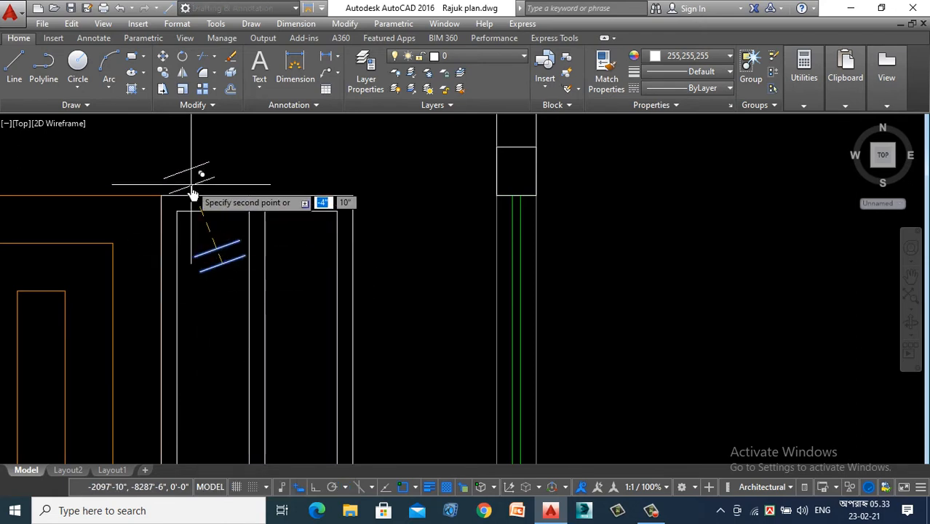
scroll(192, 193, "down", 2)
left_click(212, 298)
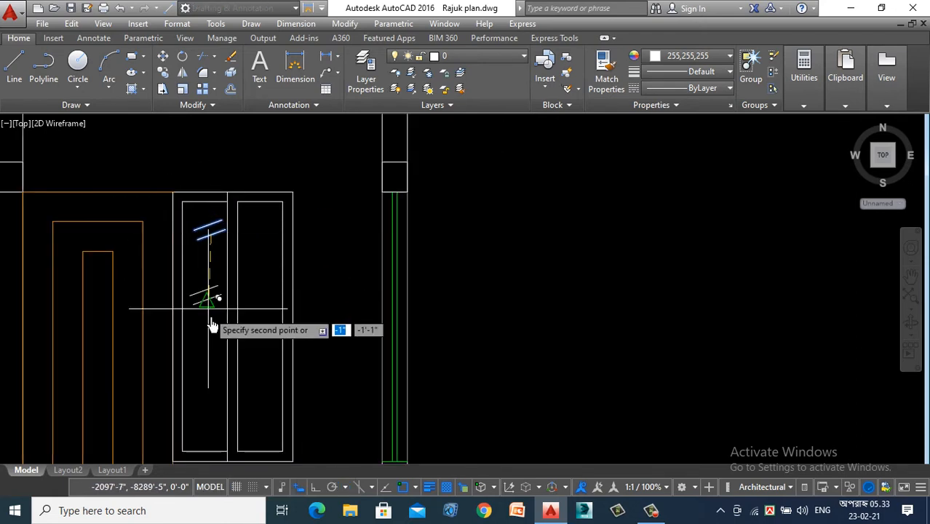
left_click(208, 395)
left_click(260, 240)
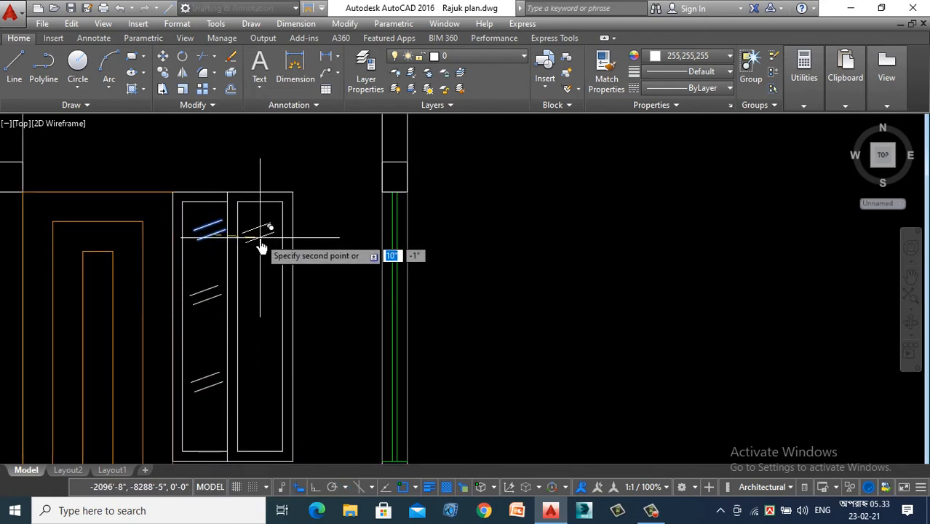
left_click(265, 306)
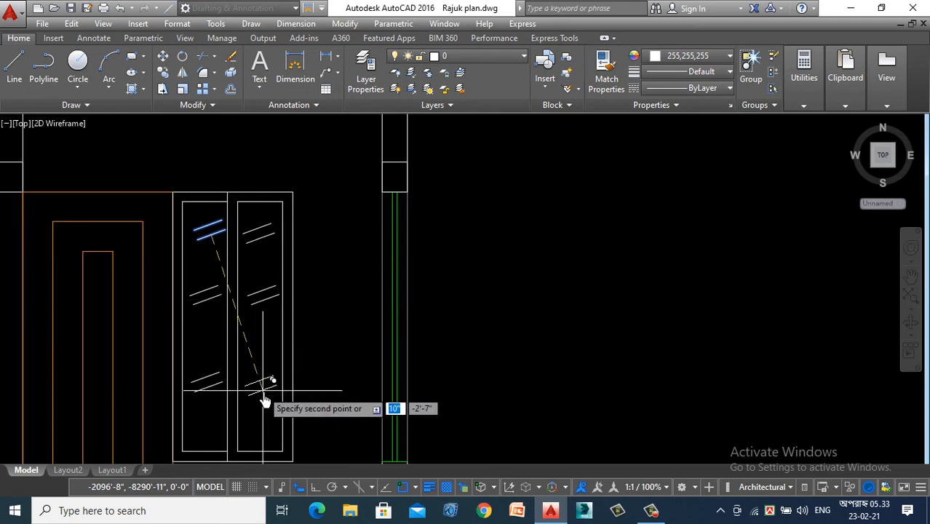
left_click(263, 391)
scroll(472, 253, "down", 3)
key("Escape")
- Match the store room window's outer outline to the thick green outer frame of the larger neighbouring window
scroll(360, 266, "up", 3)
scroll(409, 215, "down", 2)
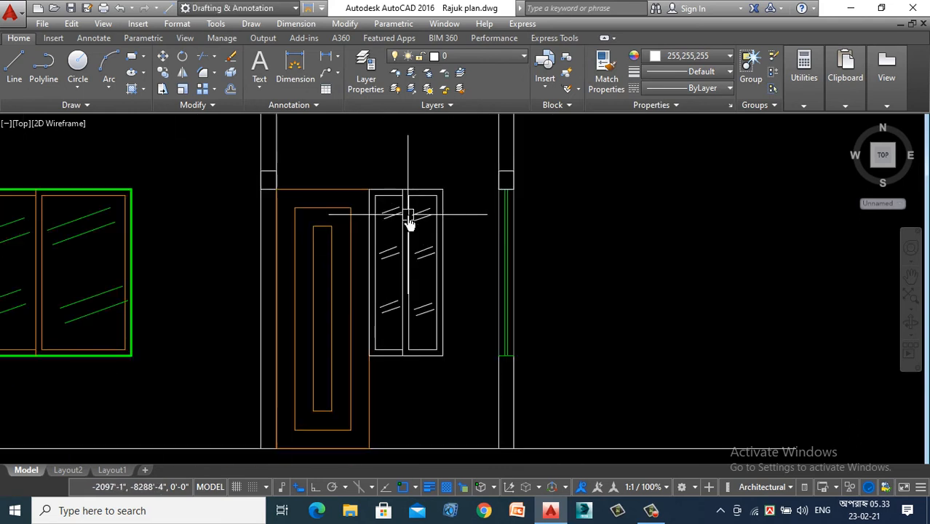
type("ma")
key("Return")
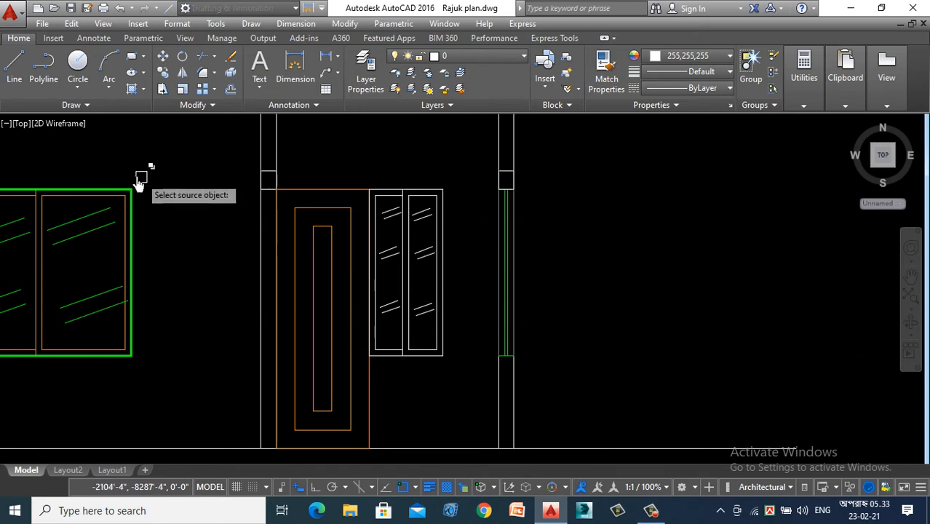
scroll(105, 179, "up", 2)
left_click(146, 201)
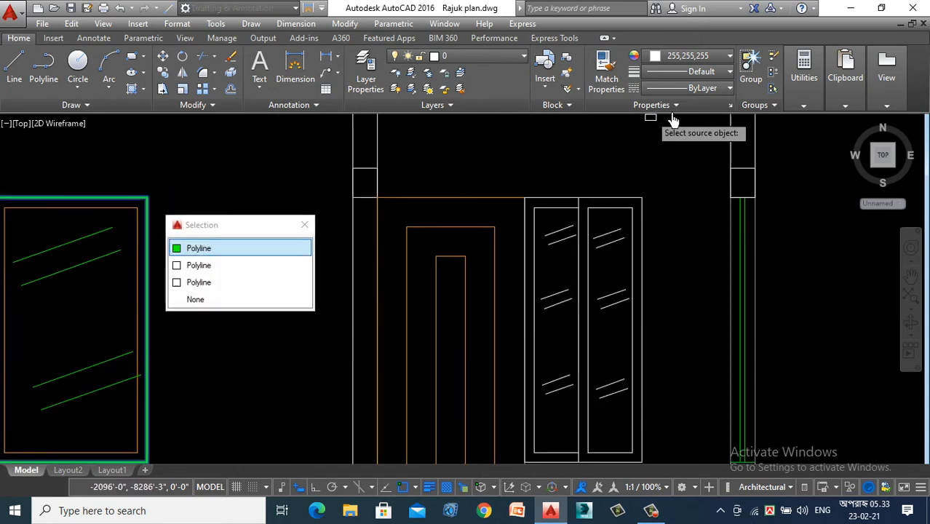
left_click(634, 198)
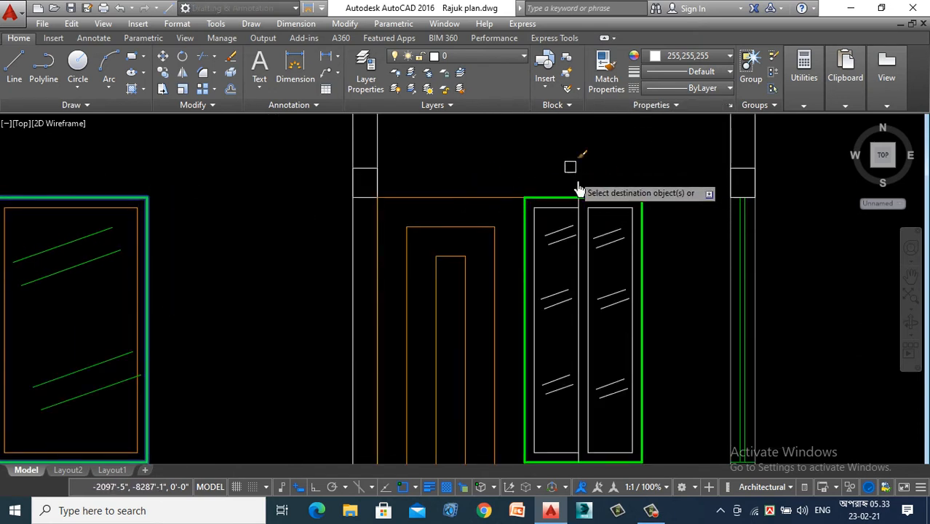
key("Return")
- Match the store room window's inner sash frames and mullion line to the orange inner frame of the larger window
type("ma")
key("Return")
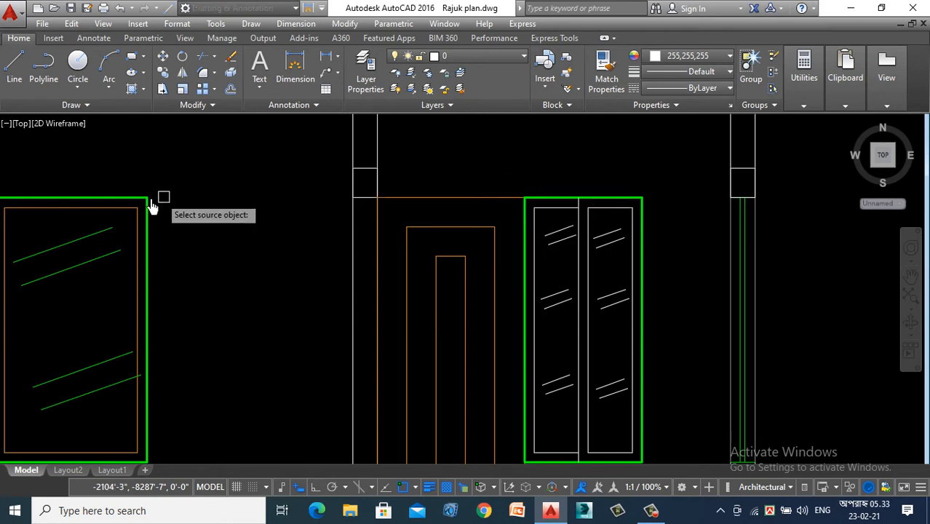
scroll(76, 210, "up", 2)
left_click(77, 202)
scroll(77, 204, "down", 2)
scroll(384, 254, "up", 3)
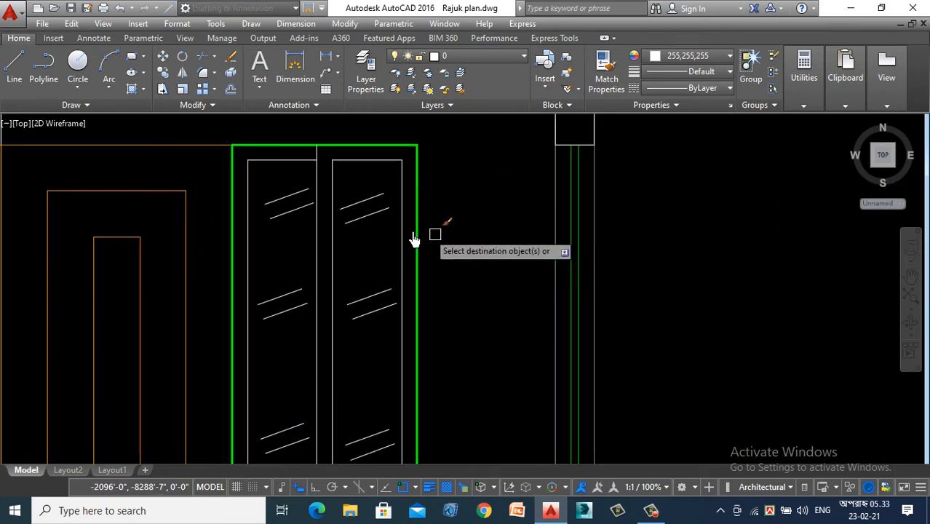
scroll(334, 176, "up", 3)
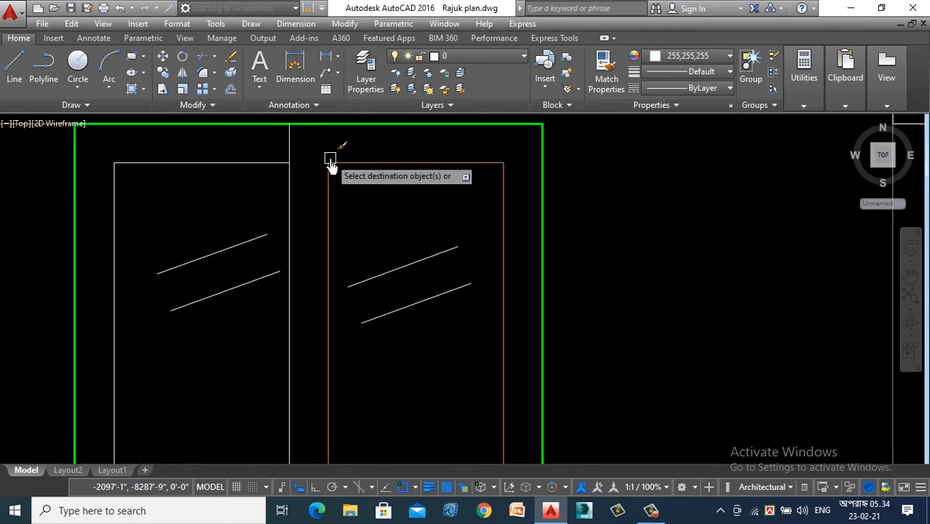
left_click(333, 131)
left_click(282, 183)
scroll(364, 153, "down", 5)
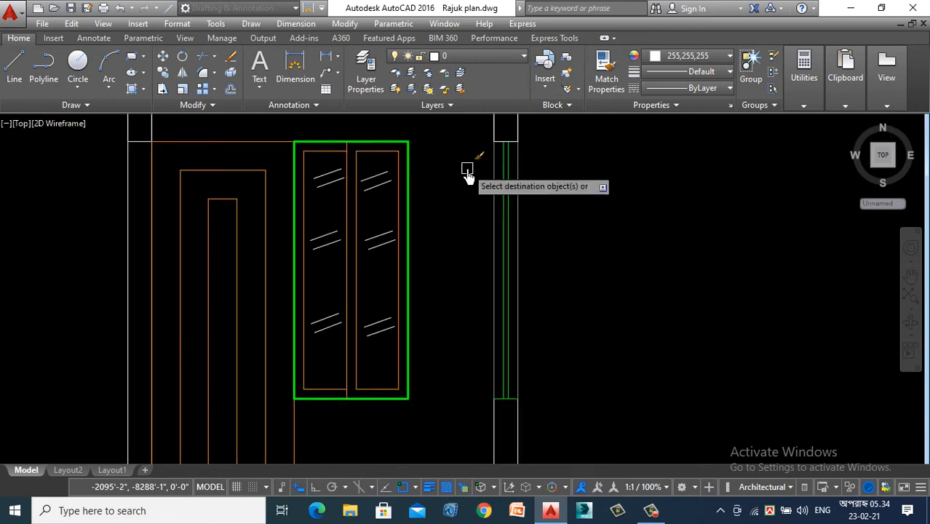
- Match all the white glass lines in the store room window to a green glass line of the larger neighbouring window
type("a")
key("Return")
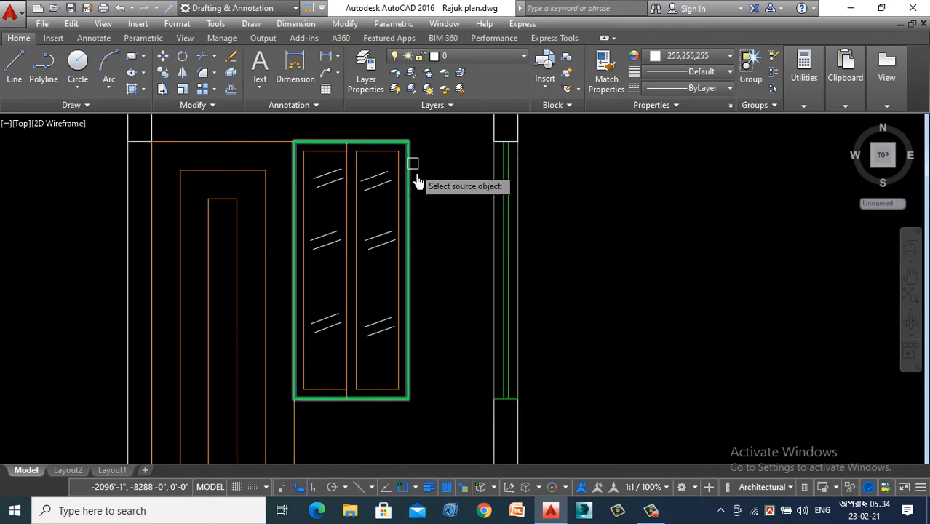
scroll(219, 182, "down", 3)
scroll(223, 175, "up", 6)
scroll(202, 234, "down", 6)
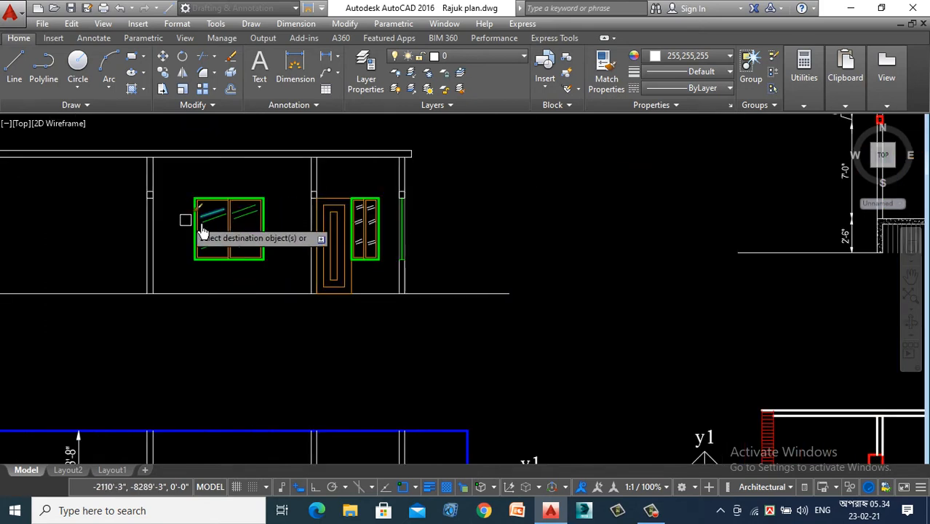
scroll(304, 233, "up", 8)
scroll(454, 168, "down", 3)
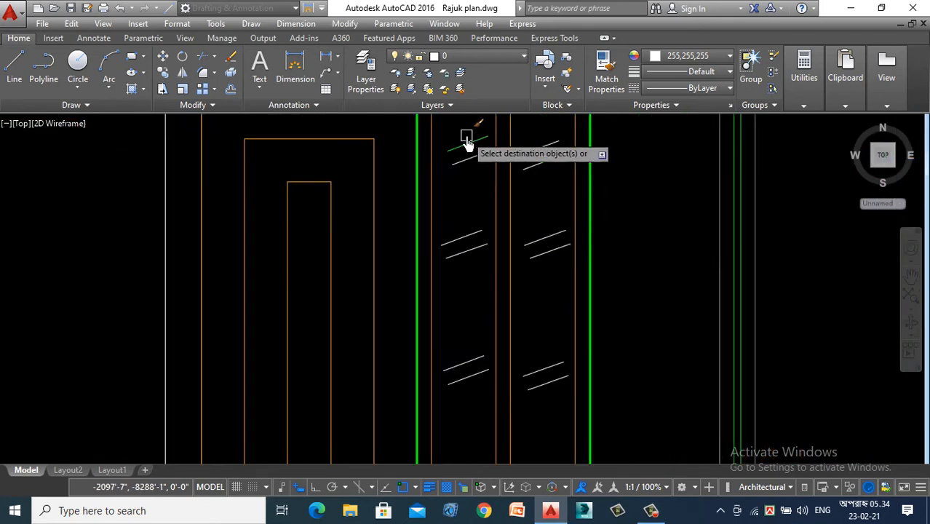
left_click(465, 182)
scroll(465, 295, "down", 3)
left_click(463, 335)
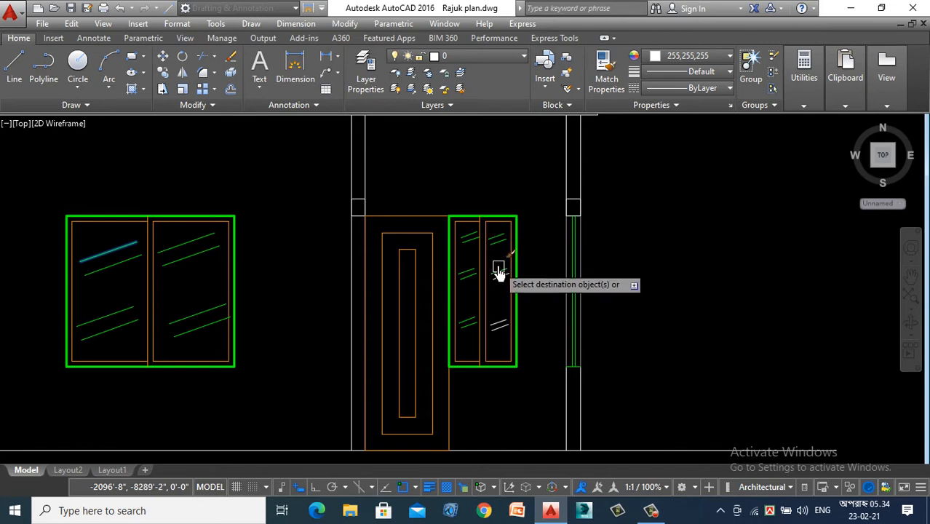
left_click(496, 259)
left_click(495, 338)
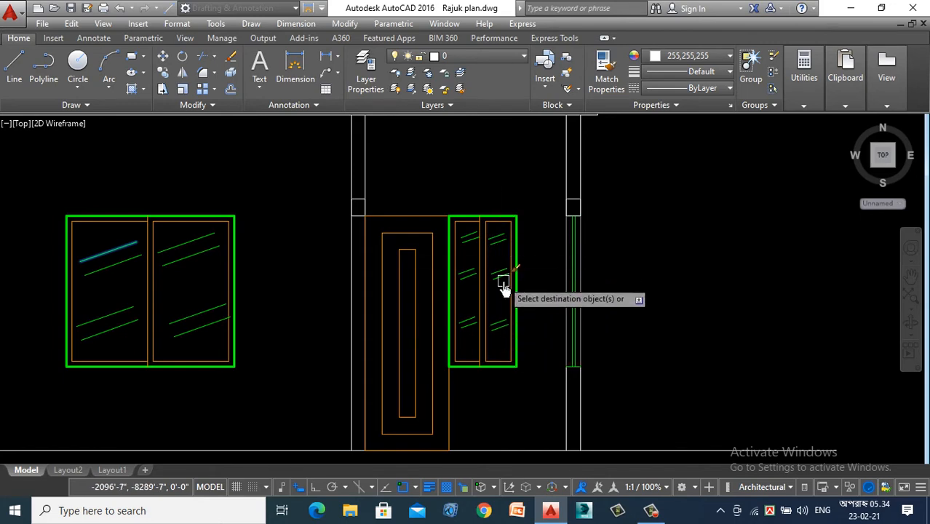
scroll(503, 289, "down", 5)
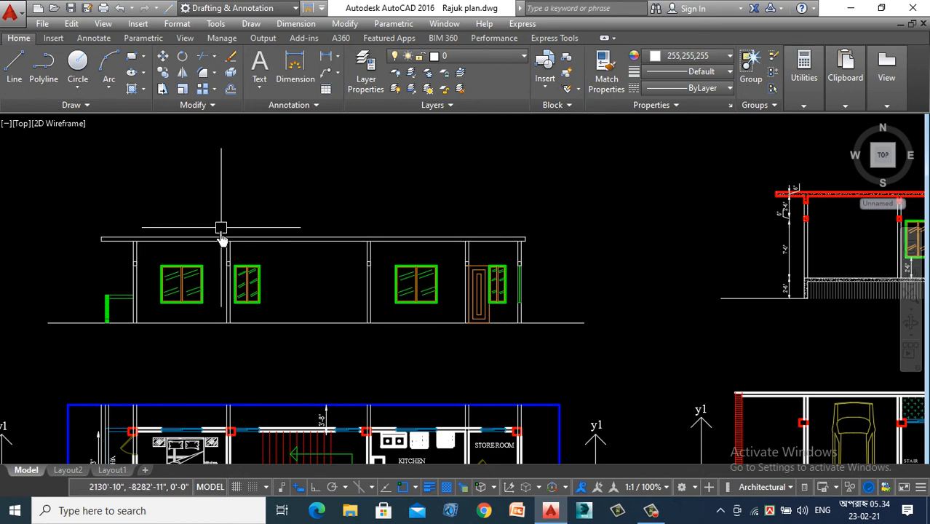
scroll(188, 266, "up", 3)
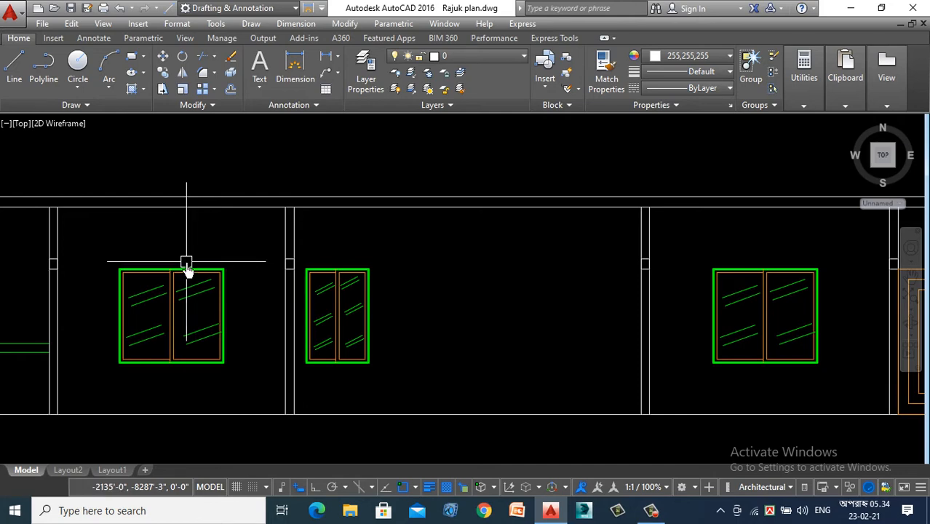
left_click(652, 512)
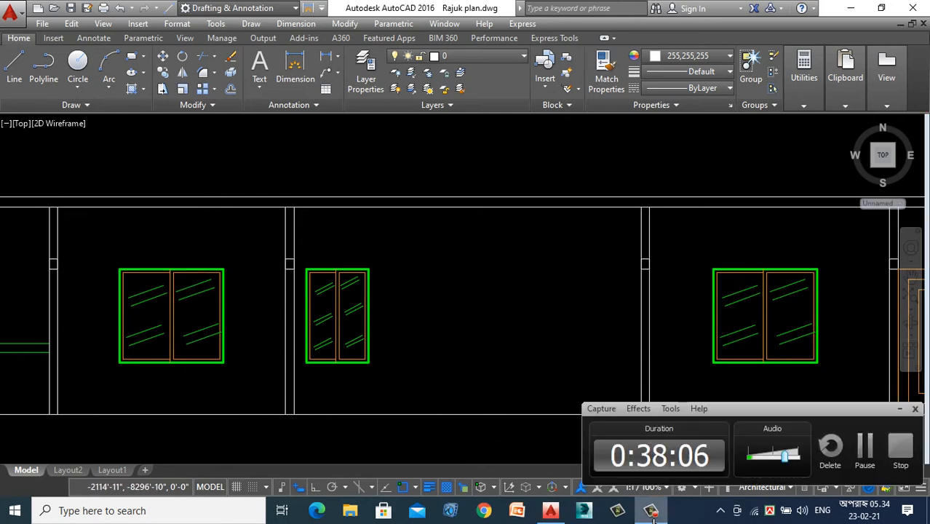
left_click(905, 413)
scroll(511, 308, "down", 5)
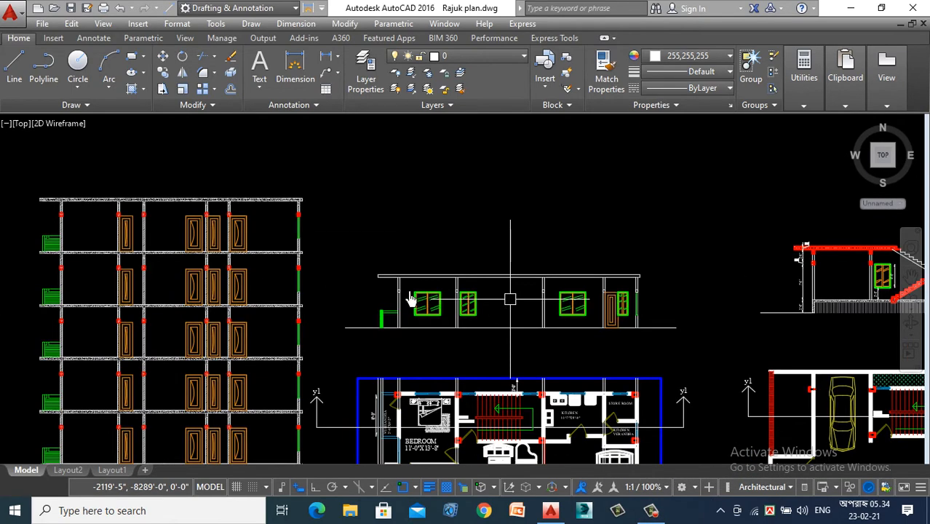
- Set the small lintel rectangle on the section's leftmost column to Red with a 0.014" lineweight
scroll(411, 298, "up", 6)
scroll(393, 291, "up", 8)
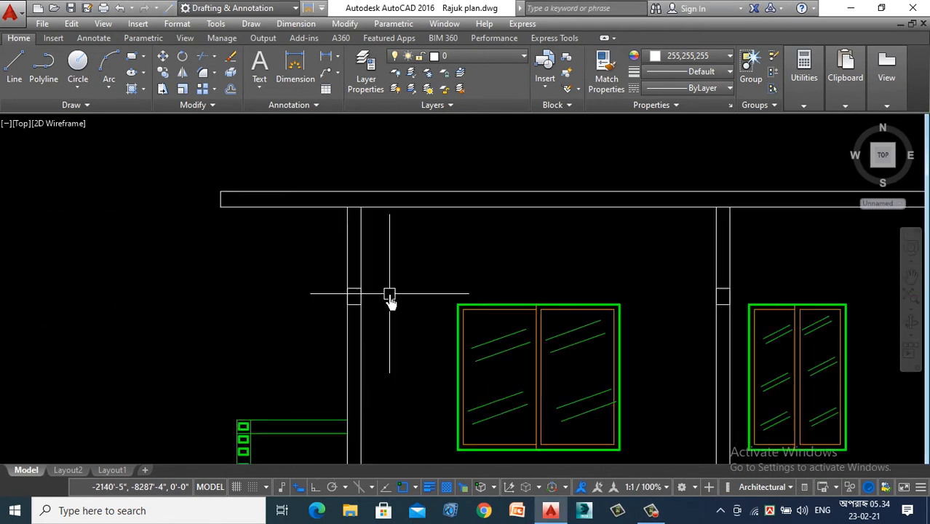
left_click(334, 281)
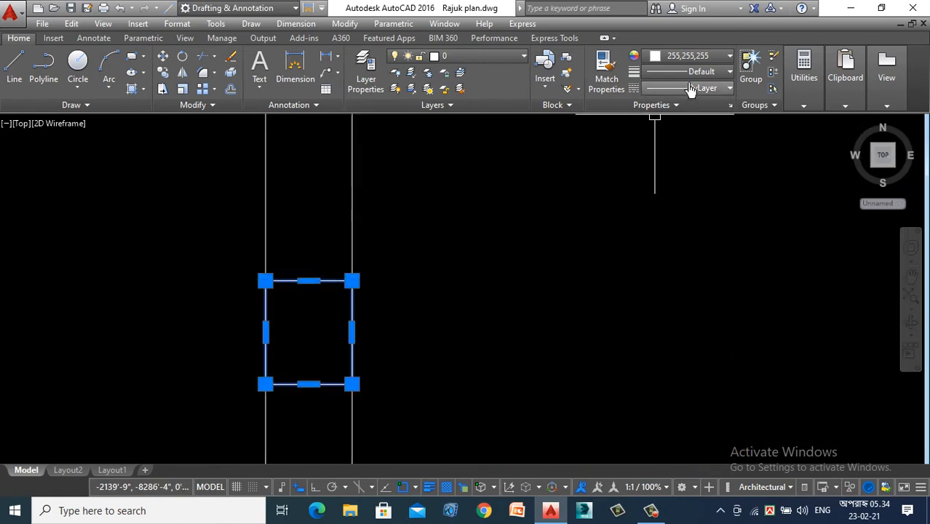
left_click(692, 56)
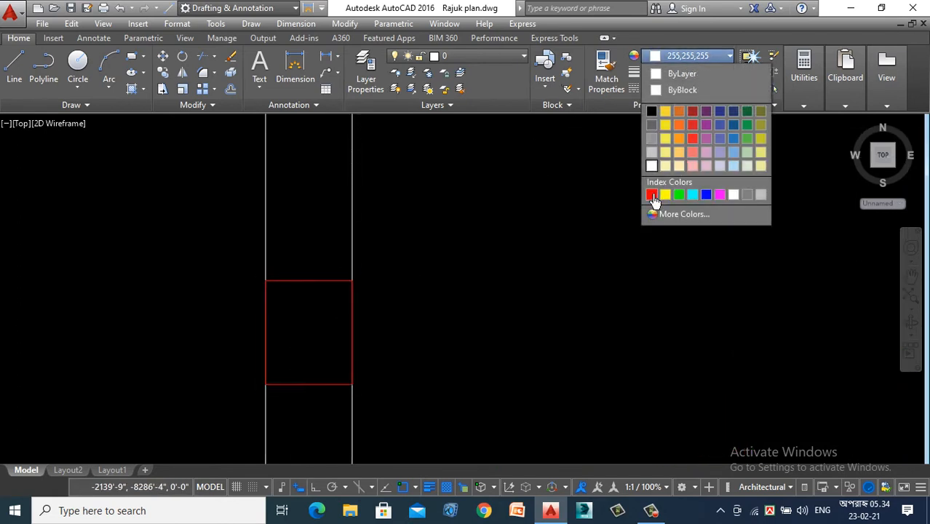
left_click(651, 195)
left_click(696, 73)
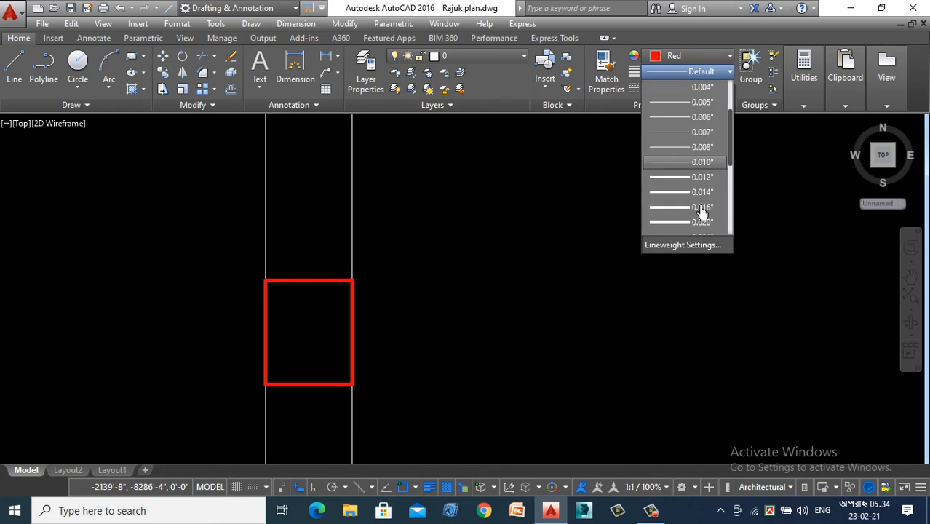
left_click(702, 194)
key("Escape")
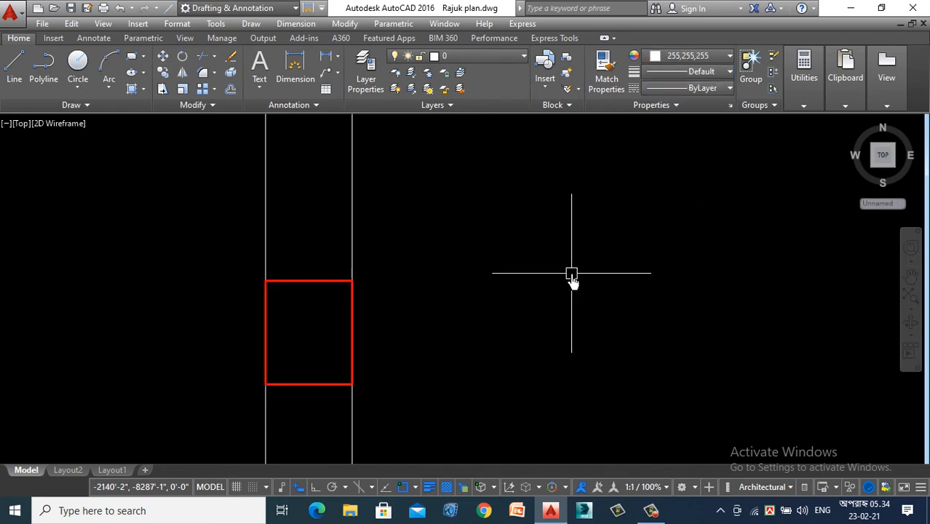
- Match the lintel rectangles on the other four columns to the red rectangle on the leftmost column
type("ma")
key("Return")
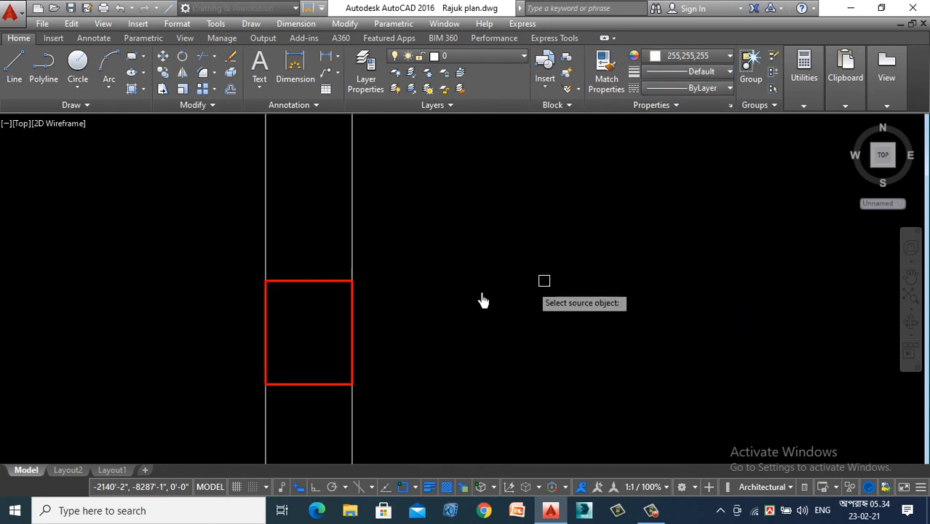
left_click(316, 280)
scroll(81, 350, "down", 2)
scroll(80, 352, "down", 3)
scroll(466, 338, "up", 2)
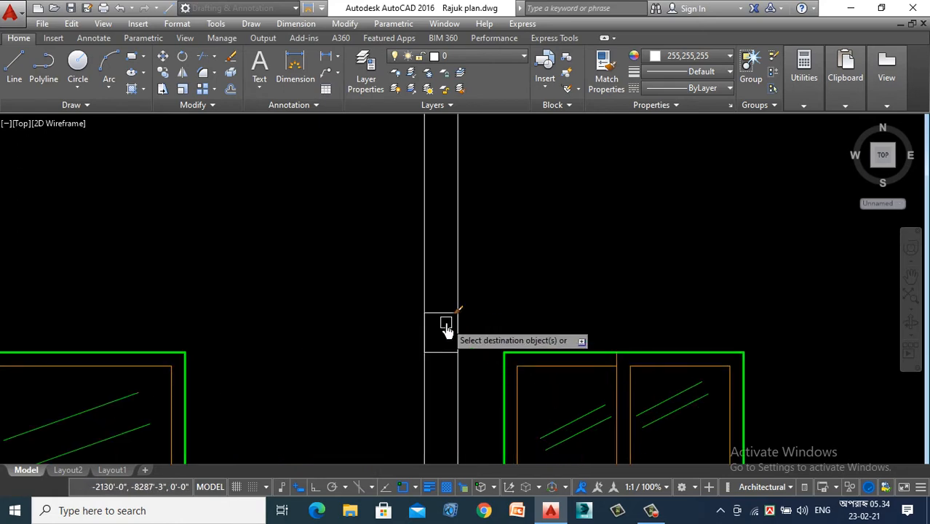
scroll(272, 297, "down", 4)
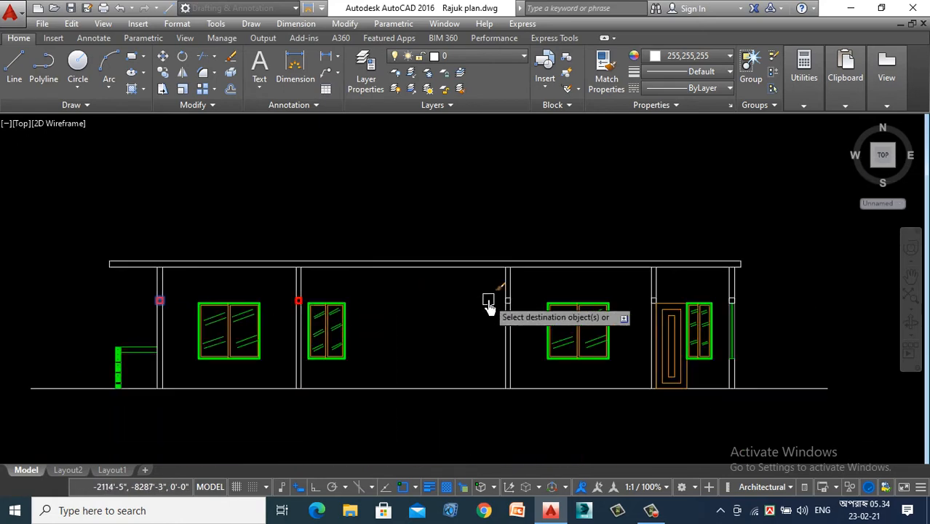
scroll(535, 309, "up", 3)
scroll(473, 292, "up", 3)
scroll(276, 302, "down", 4)
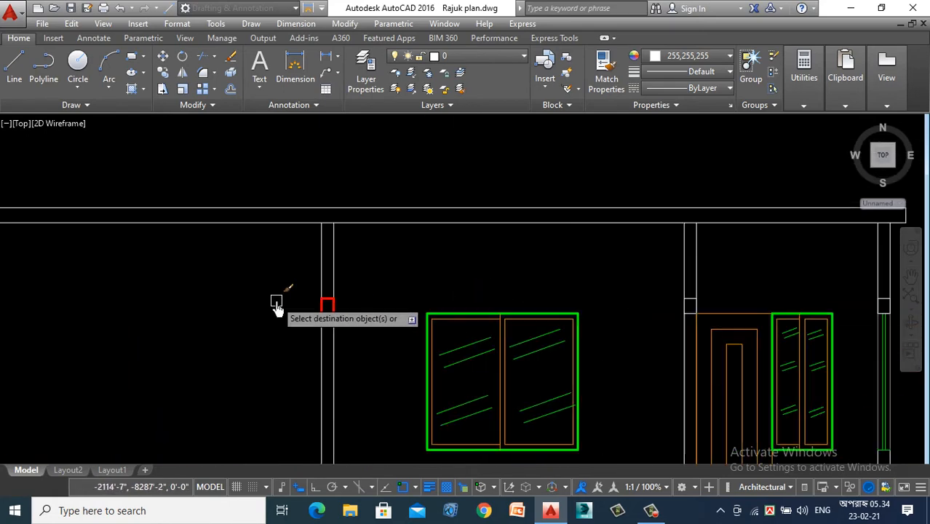
scroll(443, 318, "up", 4)
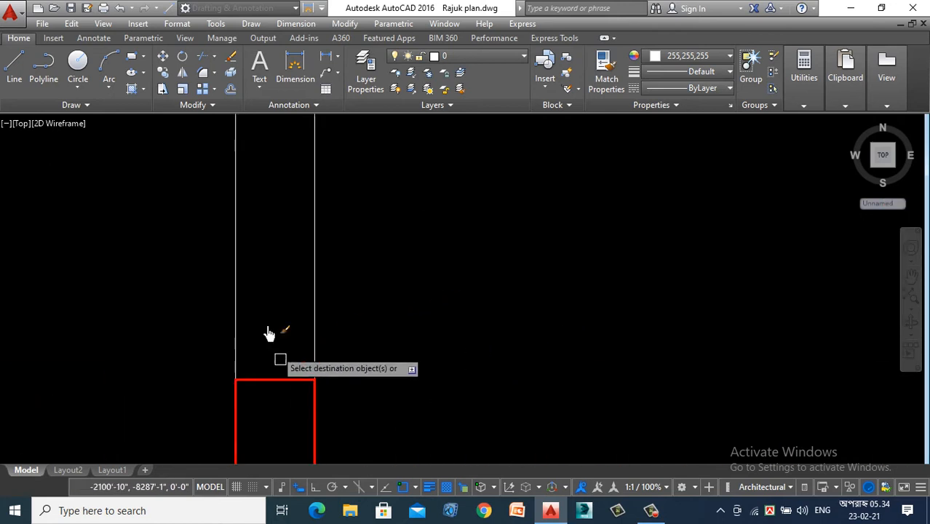
scroll(249, 280, "down", 4)
scroll(298, 304, "up", 4)
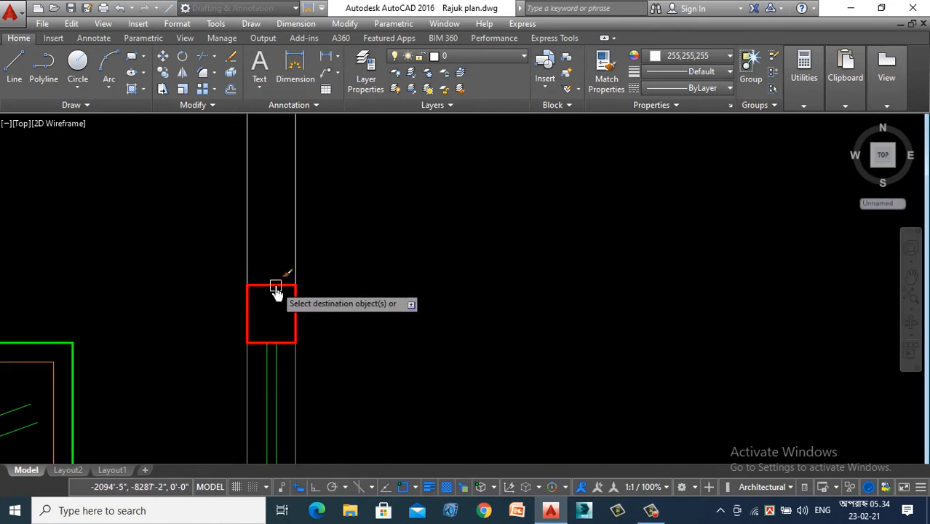
left_click(278, 286)
scroll(486, 316, "down", 5)
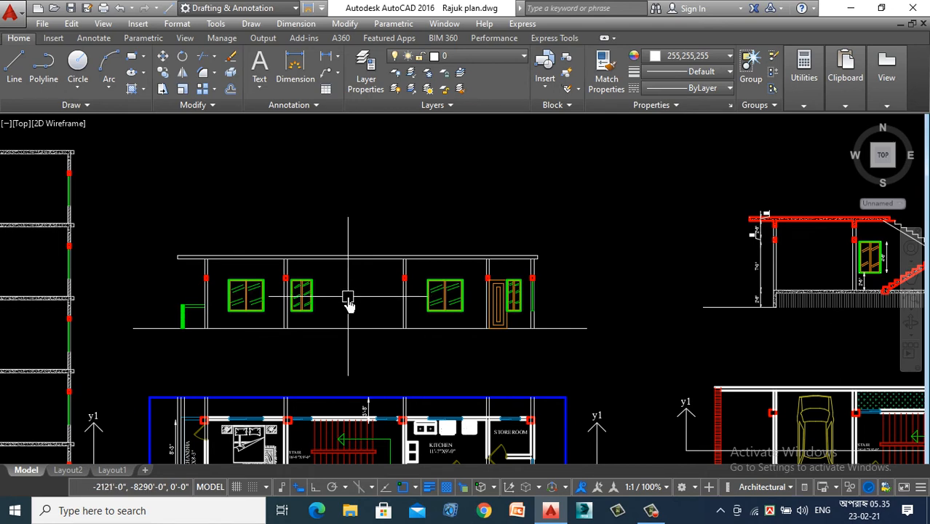
- Offset the roof slab's underside line downward once to mark the bottom of the beams
scroll(356, 266, "up", 2)
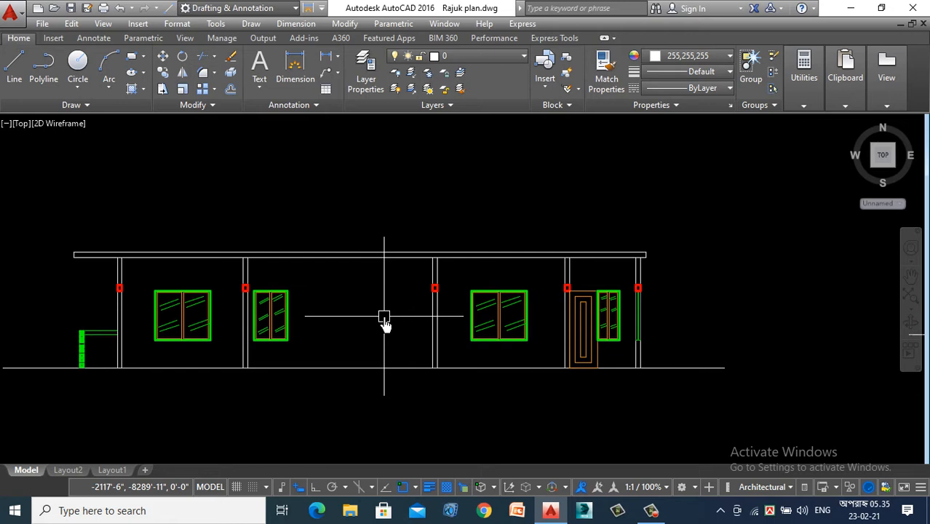
scroll(341, 258, "up", 3)
left_click(341, 252)
left_click(353, 342)
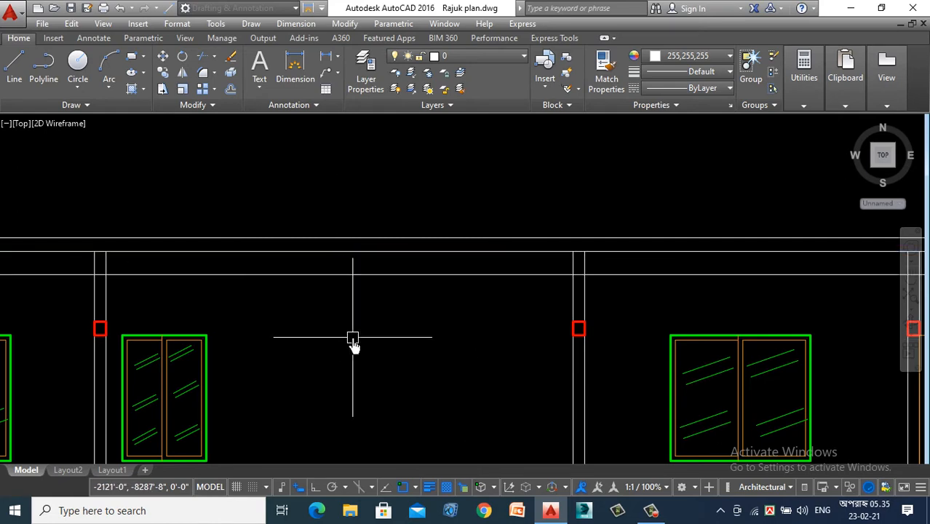
- Trim the slab underside within the first three columns and the offset beam line outside them
key("Return")
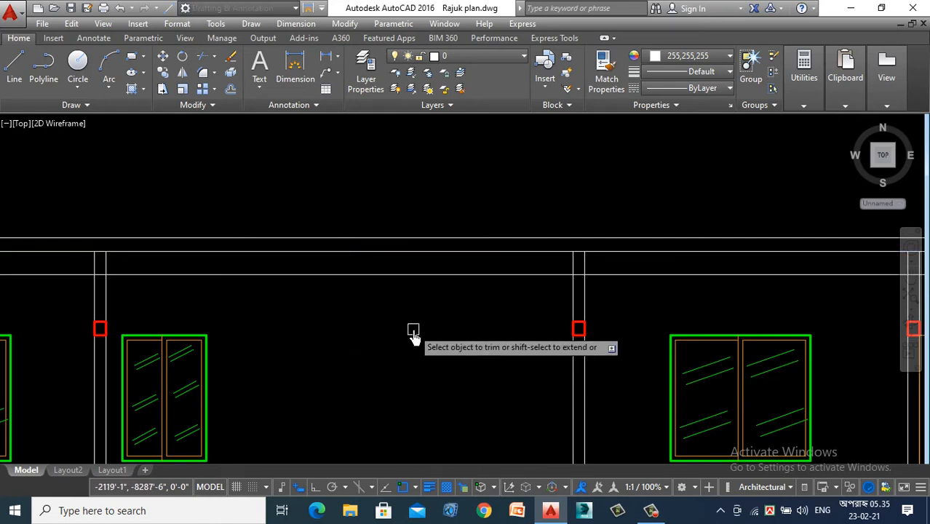
scroll(166, 291, "down", 2)
scroll(120, 336, "up", 3)
scroll(151, 318, "up", 2)
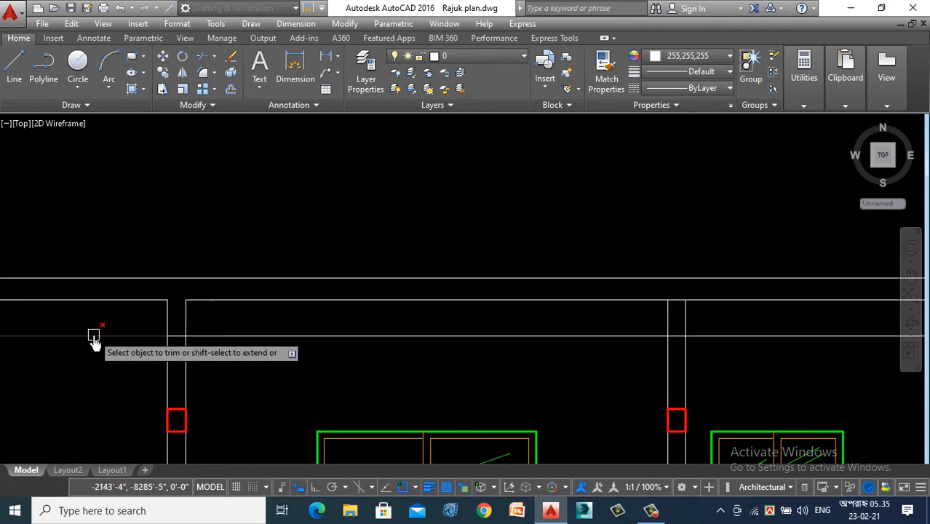
scroll(288, 344, "down", 4)
scroll(450, 331, "up", 5)
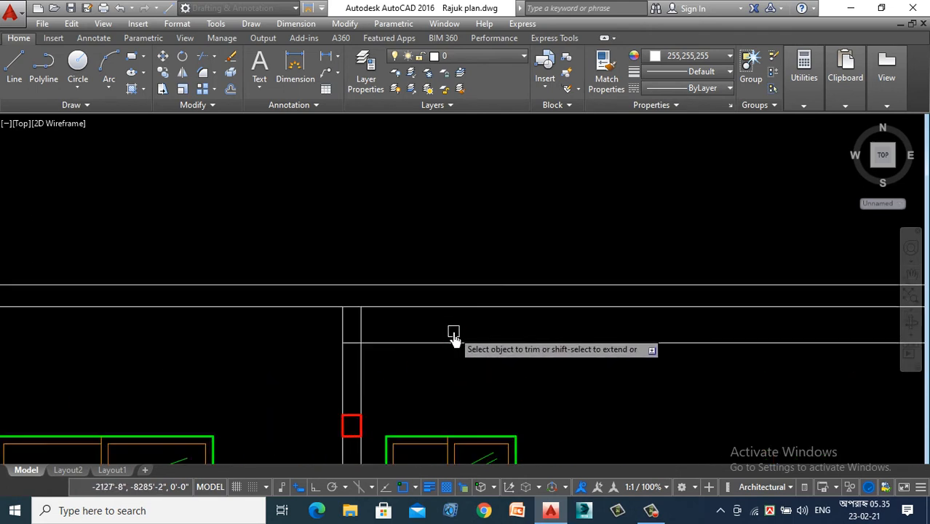
scroll(240, 349, "down", 2)
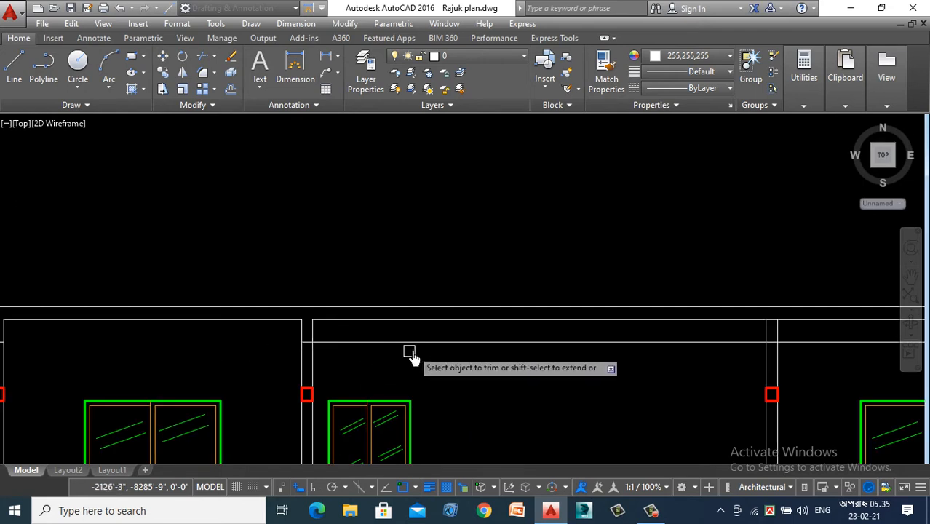
scroll(343, 345, "down", 2)
scroll(585, 335, "up", 4)
scroll(619, 325, "up", 2)
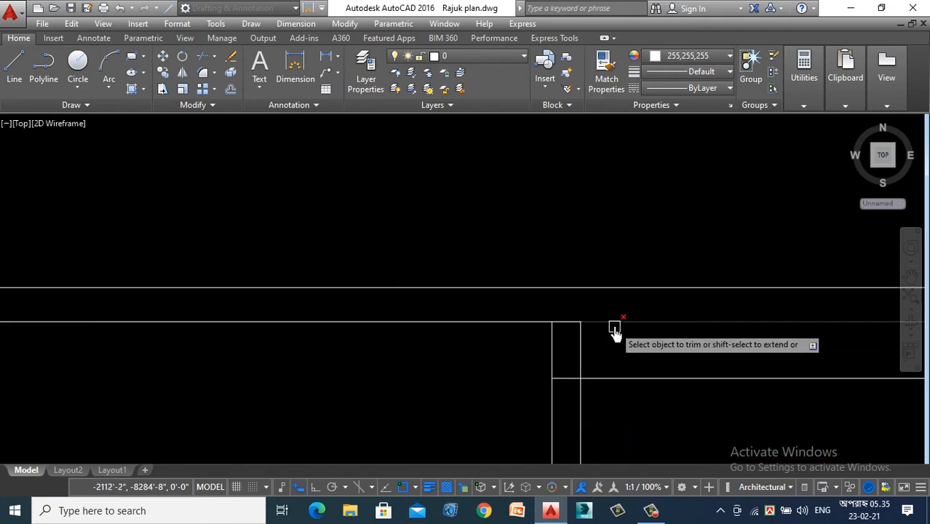
scroll(338, 312, "down", 4)
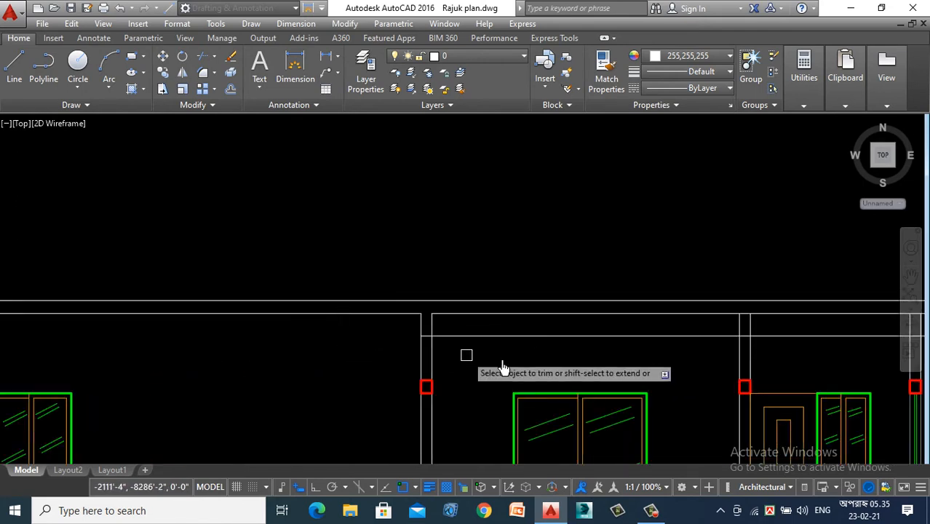
scroll(490, 354, "down", 3)
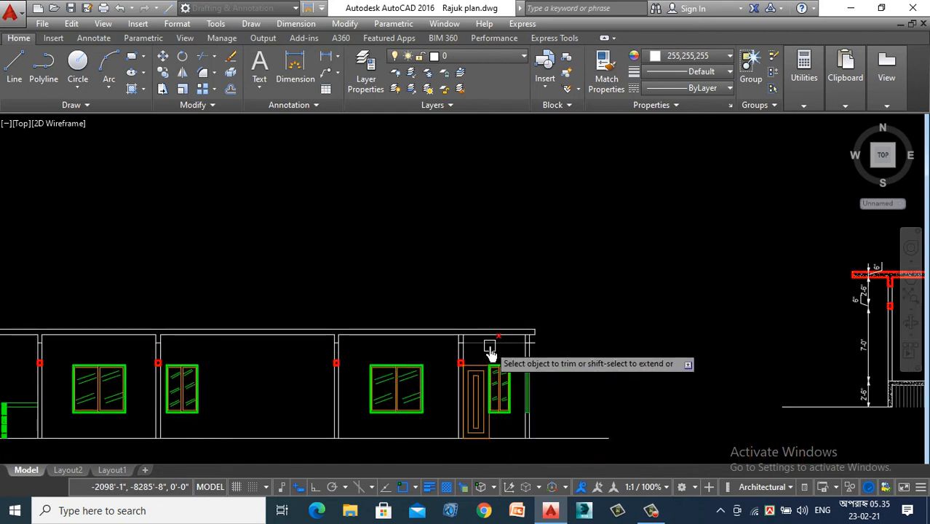
- Trim the slab underside within the two columns beside the store room and remove the beam line outside them
scroll(490, 343, "up", 4)
left_click(280, 286)
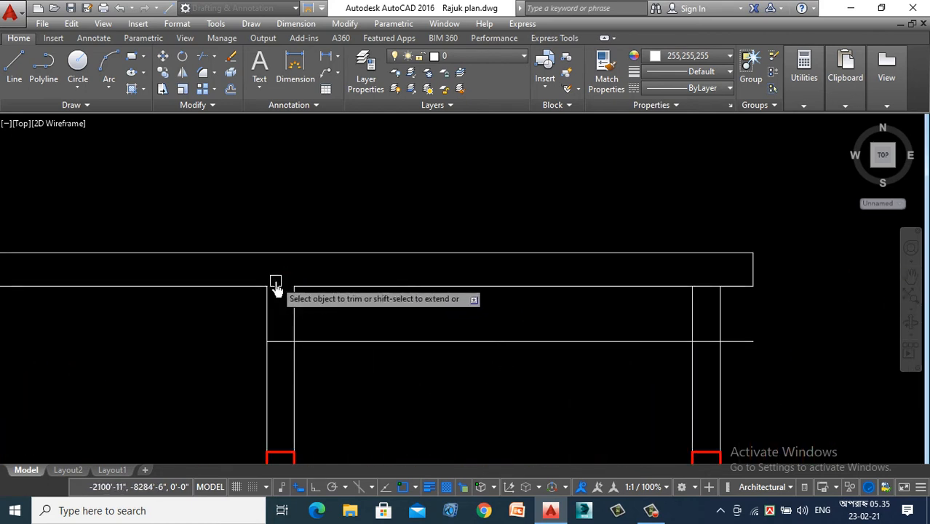
left_click(393, 341)
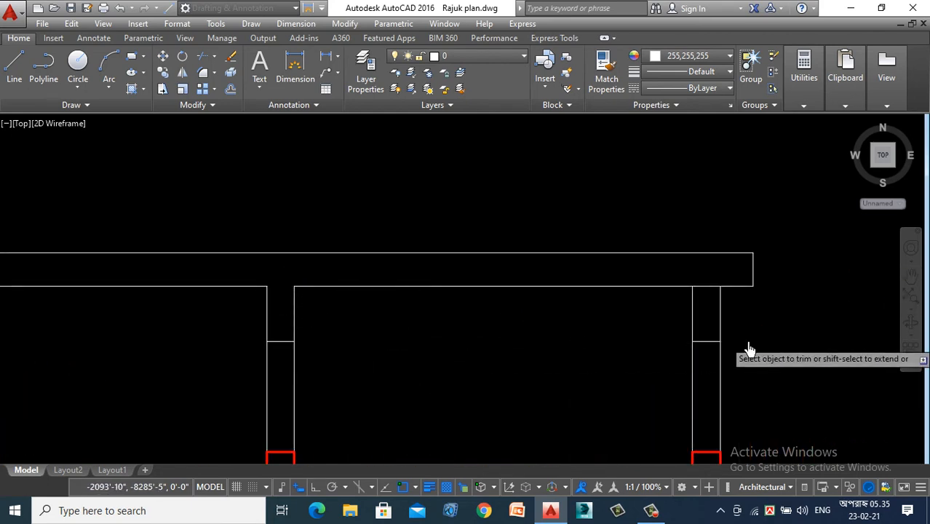
key("Escape")
scroll(611, 329, "down", 2)
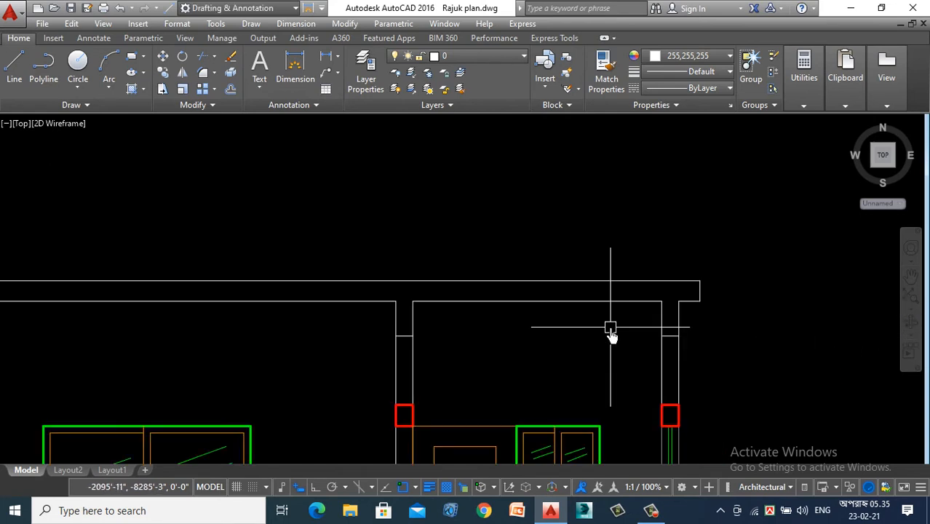
- Trim the rightmost column's two face lines between the slab underside and the beam's bottom line
scroll(695, 333, "up", 4)
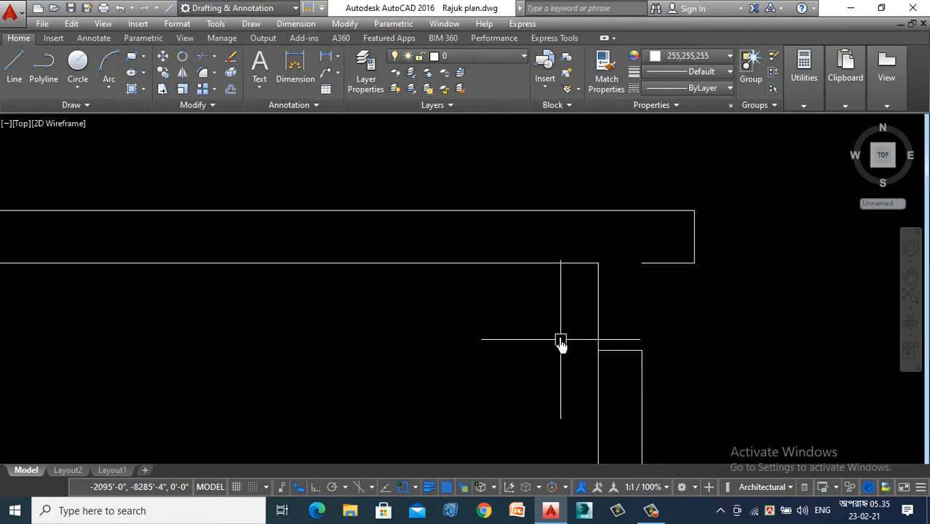
left_click(598, 313)
left_click(598, 263)
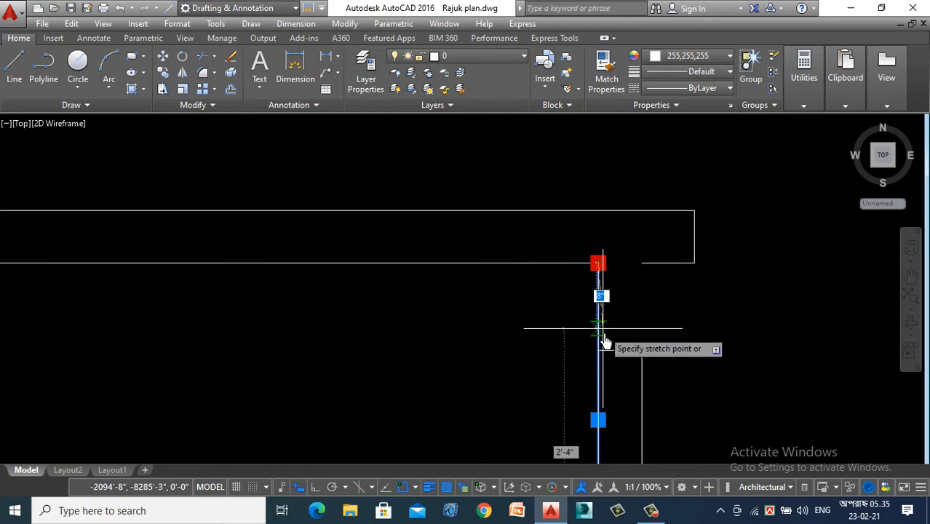
key("Escape")
scroll(727, 301, "down", 4)
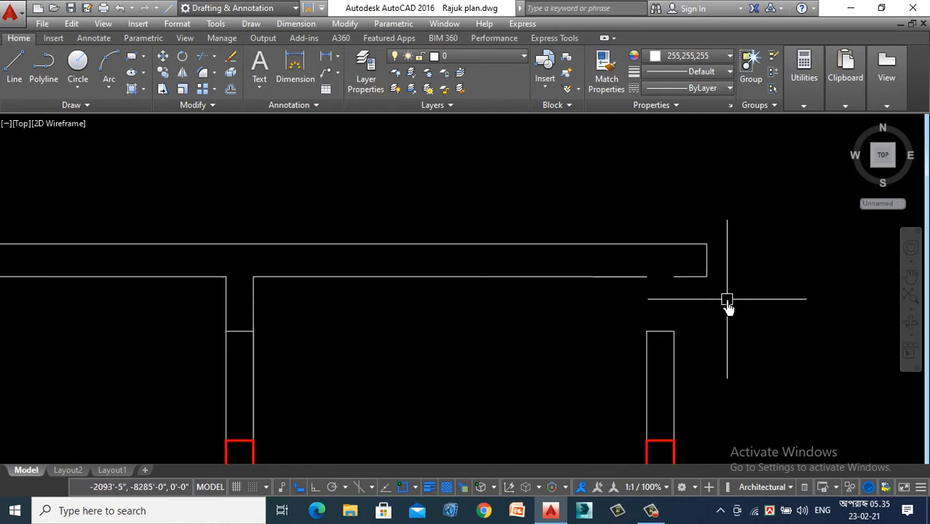
- Trim the face lines of the other four columns between the slab underside and the beam's bottom line
scroll(401, 309, "up", 4)
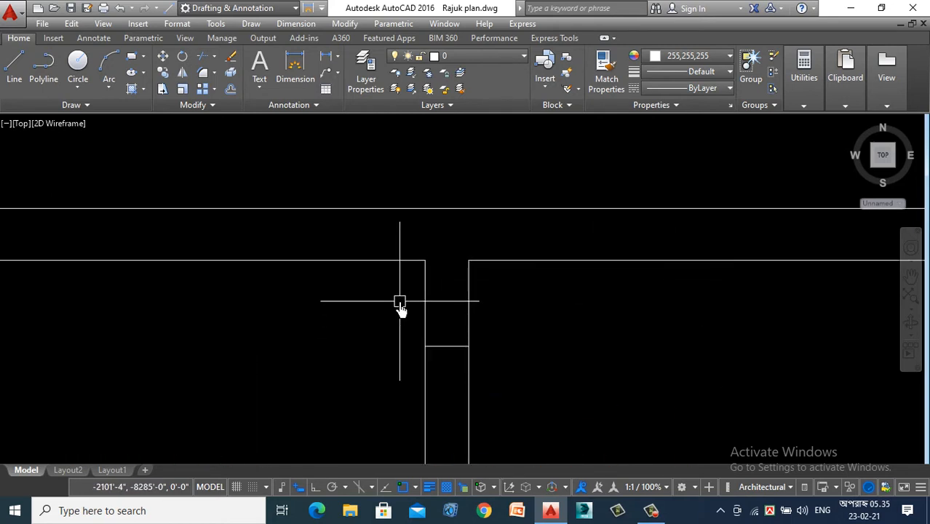
key("Return")
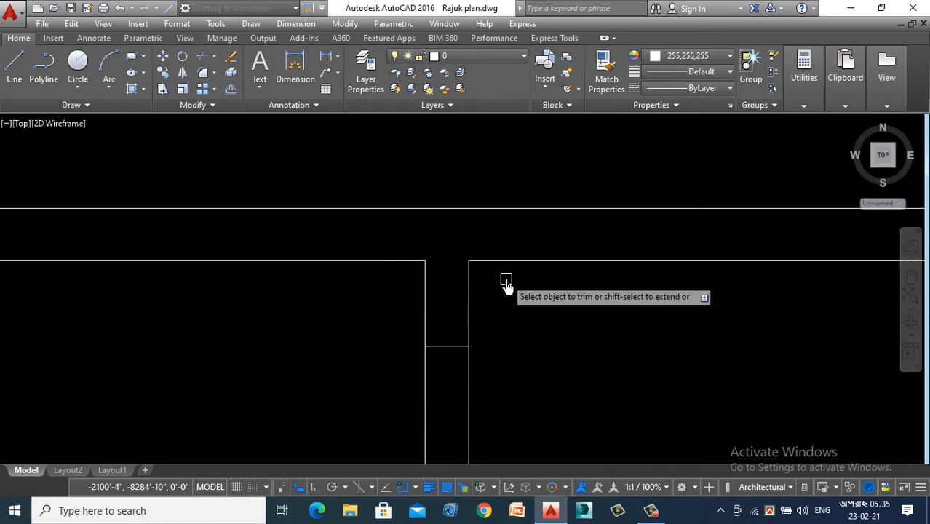
scroll(377, 319, "down", 4)
scroll(104, 322, "up", 4)
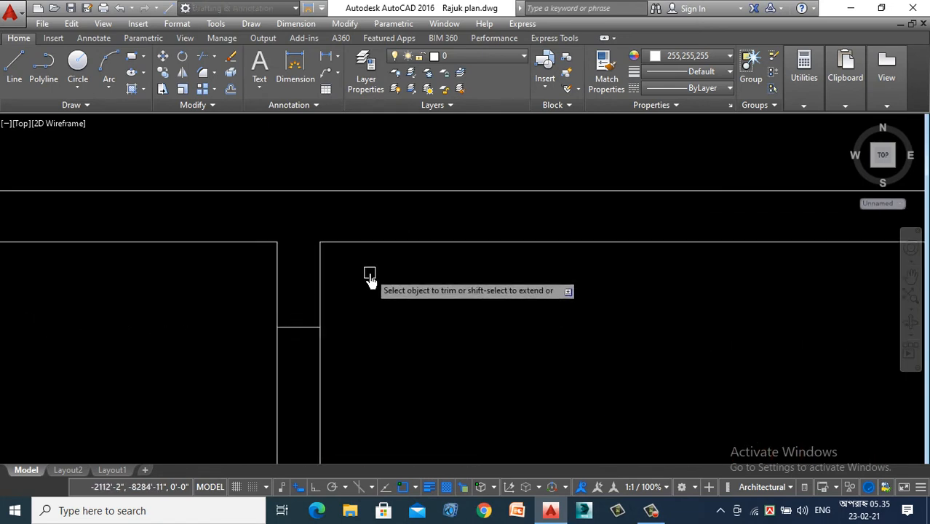
scroll(484, 316, "down", 6)
scroll(44, 324, "down", 3)
scroll(291, 312, "up", 5)
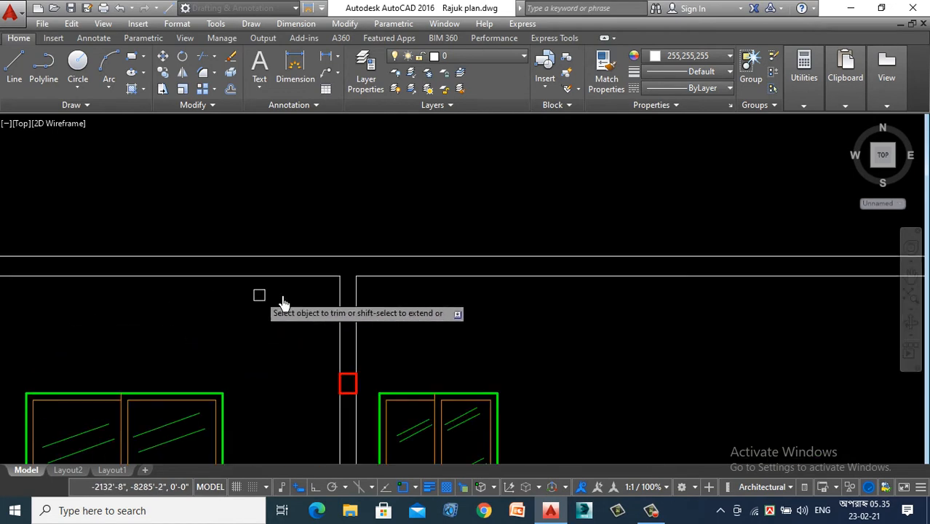
scroll(241, 337, "down", 3)
scroll(270, 303, "up", 6)
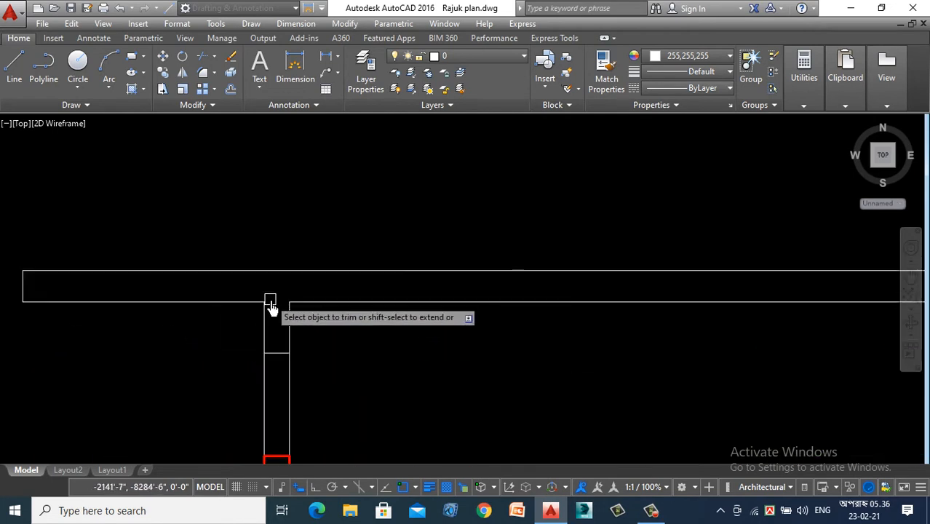
left_click(336, 339)
left_click(192, 374)
key("Escape")
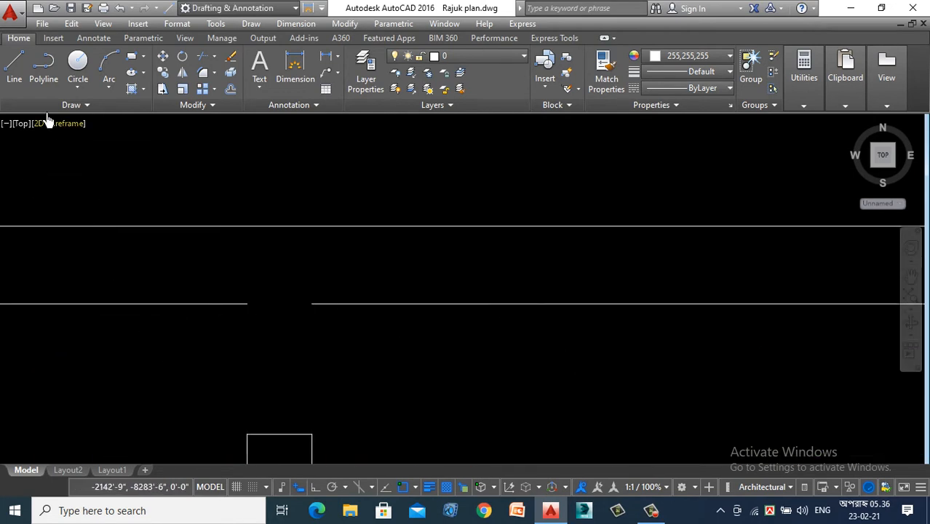
- Draw a vertical line from the slab underside to the beam bottom at the leftmost column's outer face
left_click(7, 81)
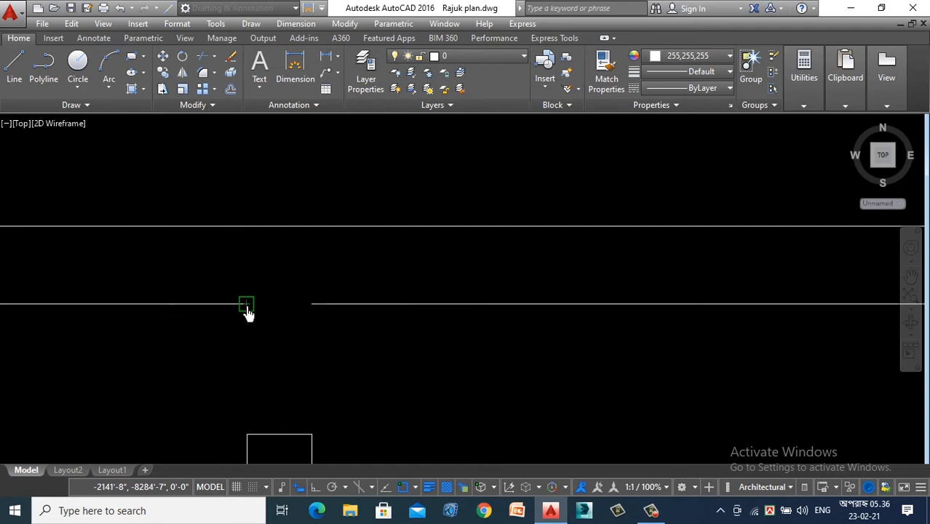
left_click(246, 305)
left_click(247, 435)
key("Escape")
- Copy the vertical beam line to the remaining beam sides above the first three columns
left_click(247, 378)
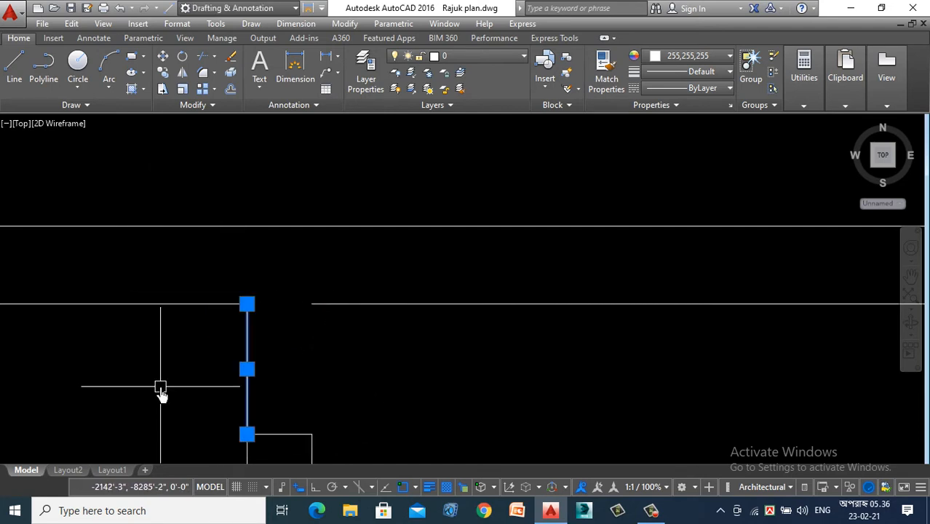
right_click(162, 395)
left_click(215, 172)
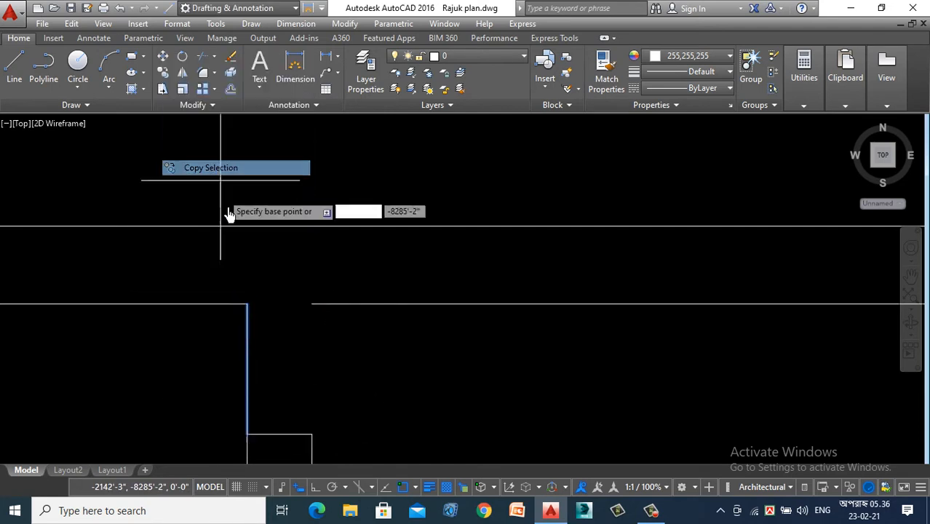
left_click(247, 304)
scroll(311, 309, "down", 4)
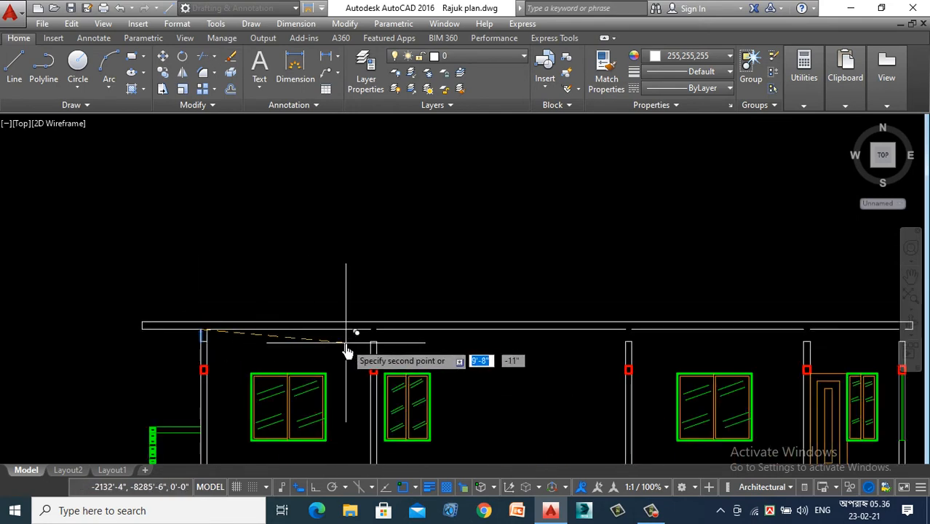
scroll(349, 348, "up", 4)
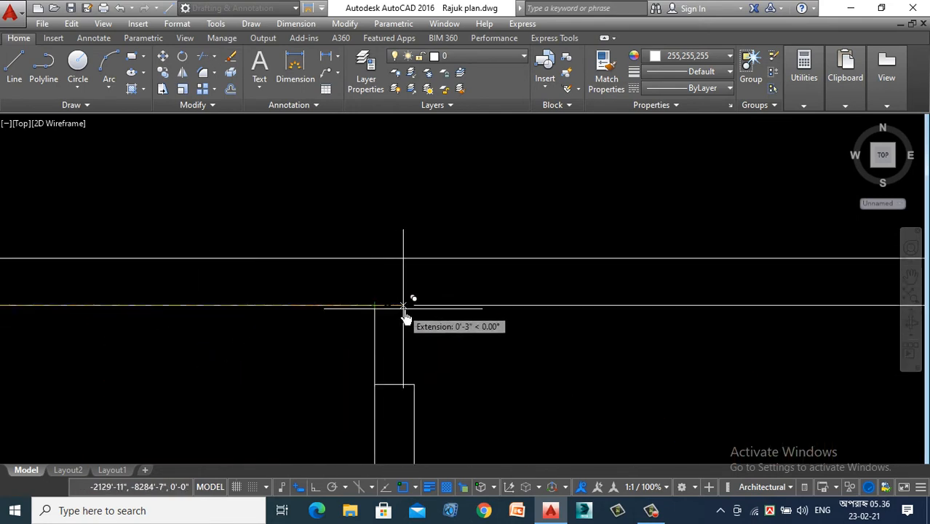
scroll(102, 356, "down", 4)
scroll(97, 352, "down", 2)
scroll(606, 339, "up", 6)
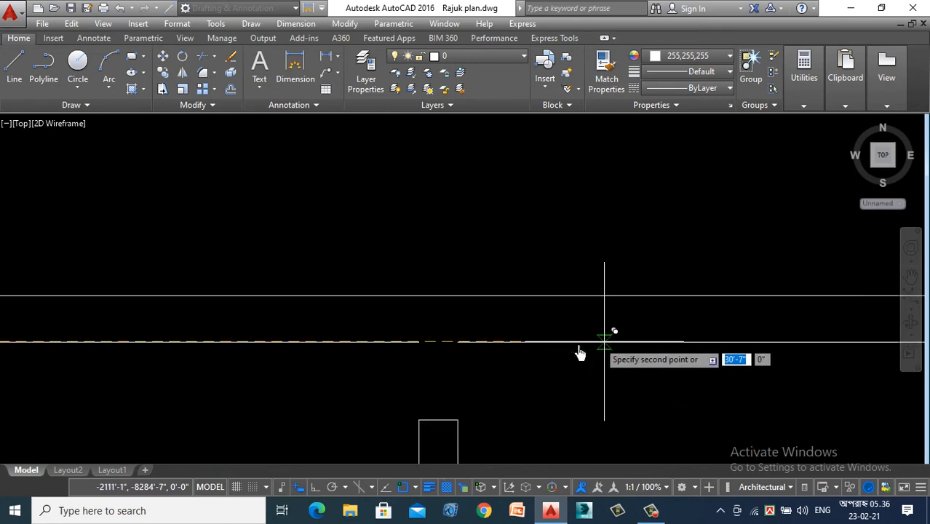
left_click(457, 342)
- Place copies of the vertical beam line on both beam sides above the two columns beside the store room
scroll(295, 357, "down", 6)
scroll(497, 354, "up", 6)
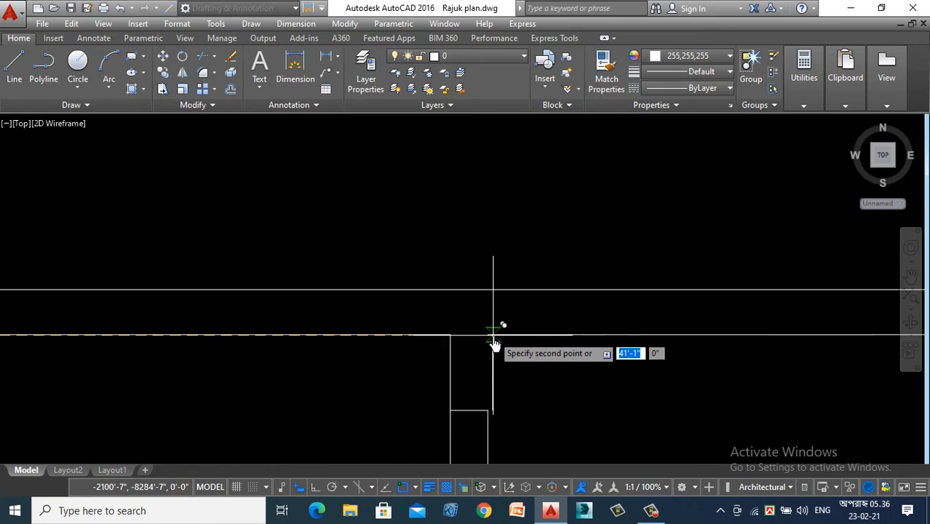
scroll(487, 334, "down", 3)
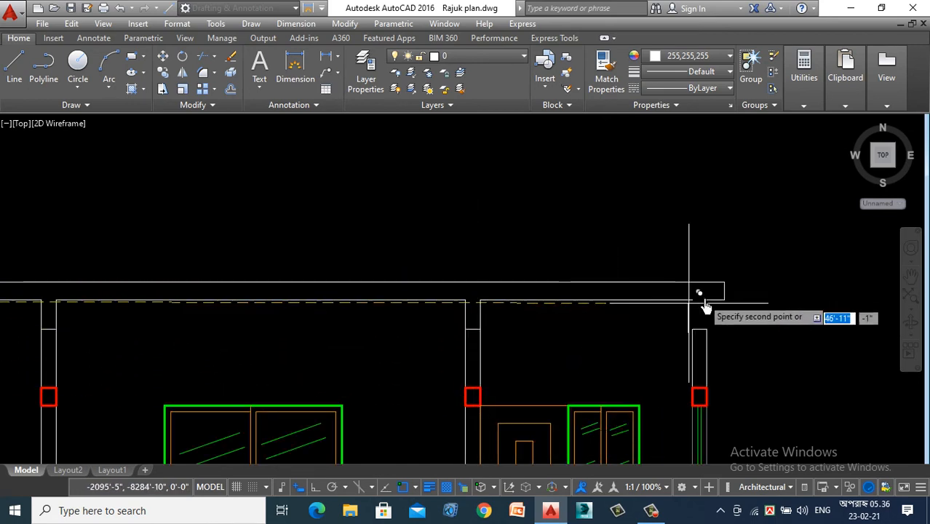
scroll(705, 307, "up", 3)
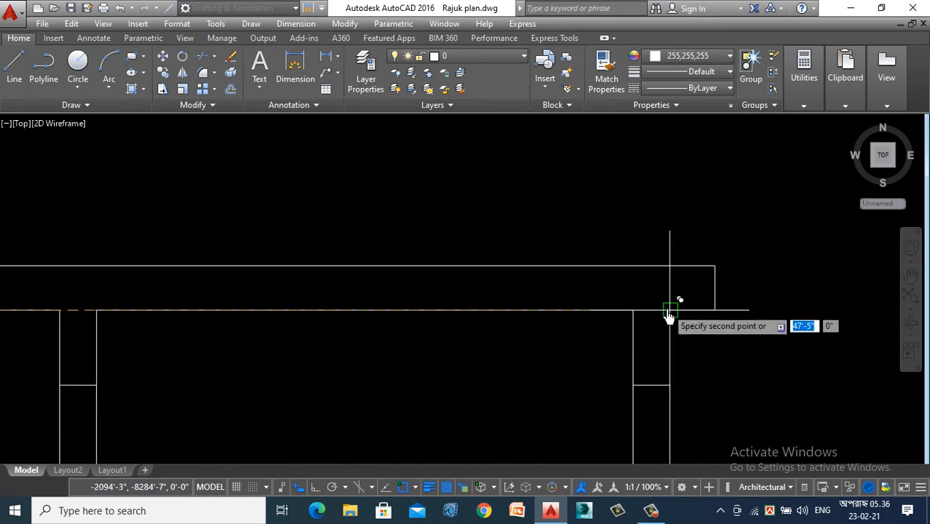
left_click(669, 311)
key("Escape")
scroll(654, 216, "down", 3)
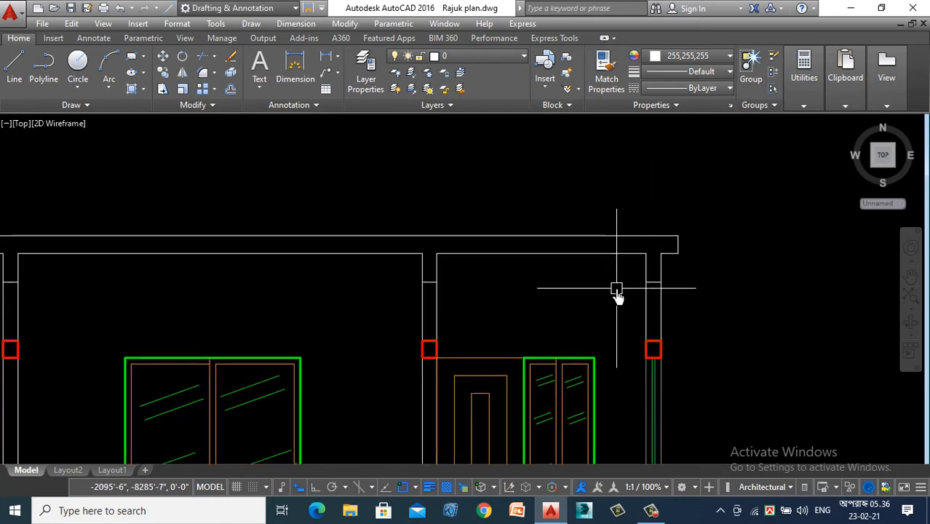
type("a")
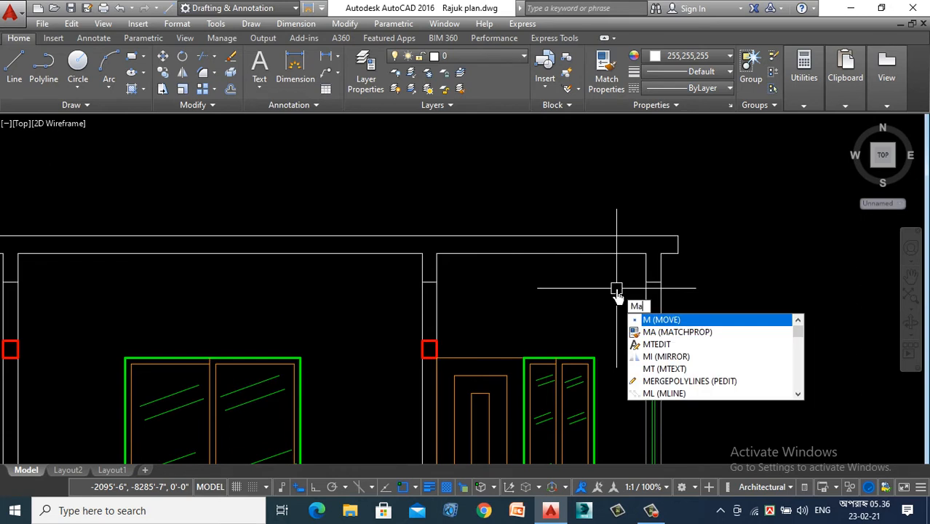
key("Return")
scroll(654, 270, "up", 4)
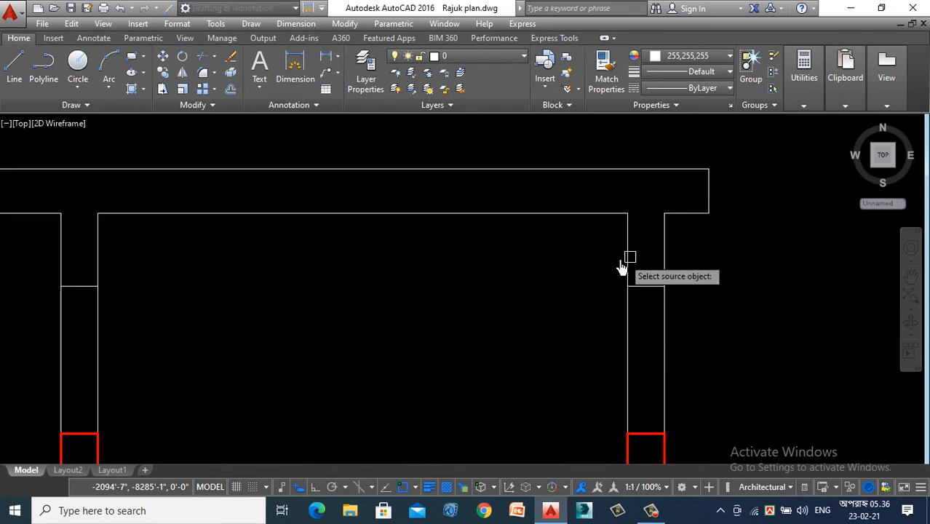
left_click(628, 247)
key("Escape")
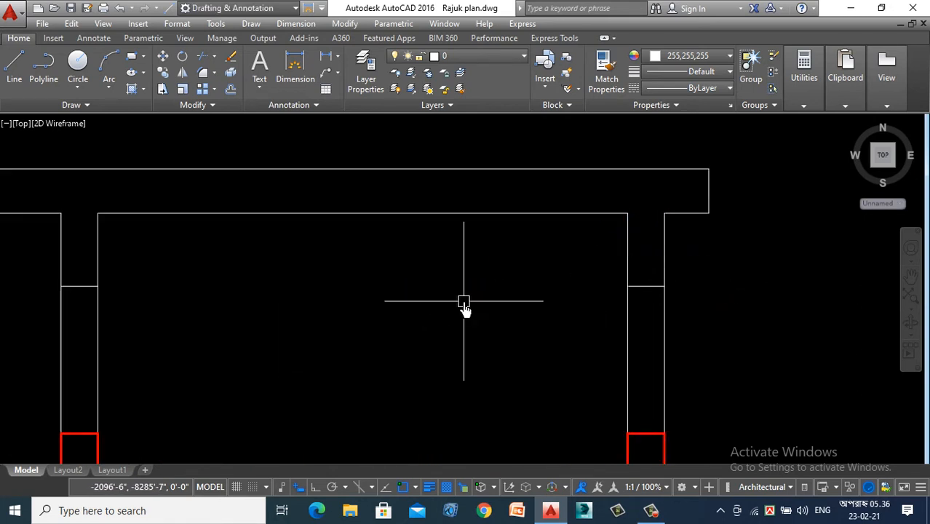
- Match the roof slab outline and the rightmost beam to the red lintel's properties
type("ma")
key("Return")
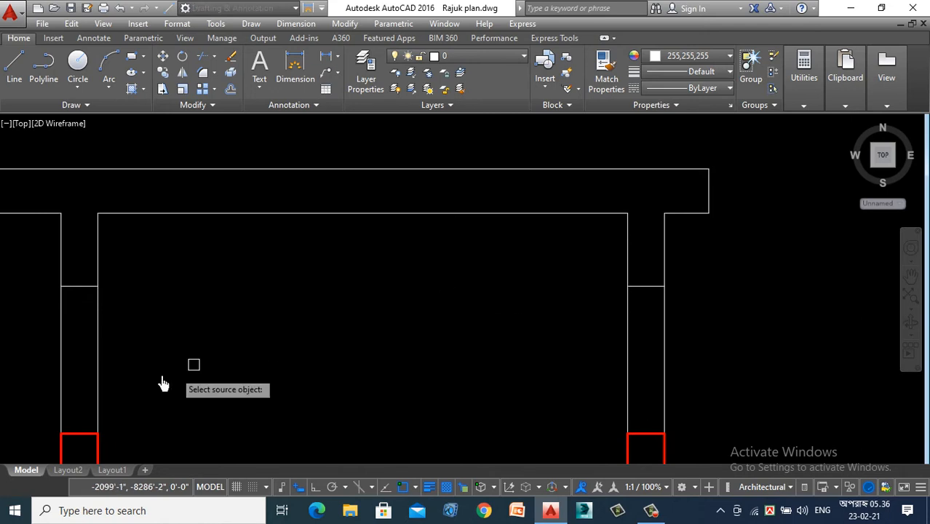
left_click(80, 435)
left_click(720, 157)
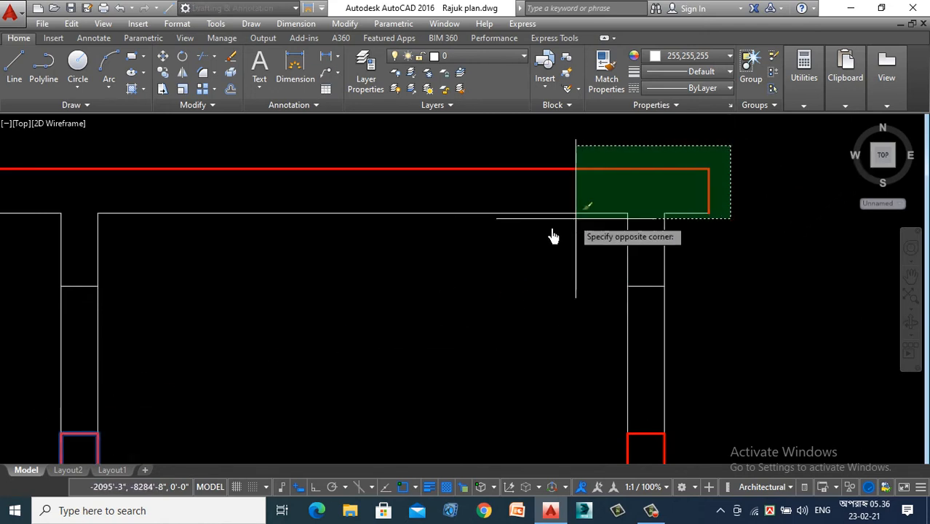
left_click(578, 214)
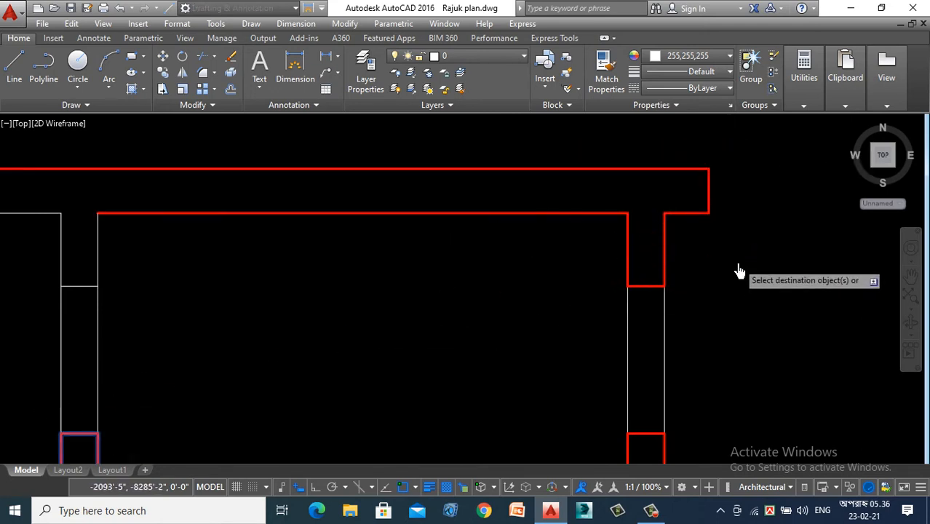
- Match the beam outlines above the fourth and third columns, with the adjoining slab underside, to the red lintel
scroll(378, 270, "down", 2)
scroll(380, 187, "up", 4)
left_click(404, 168)
left_click(281, 230)
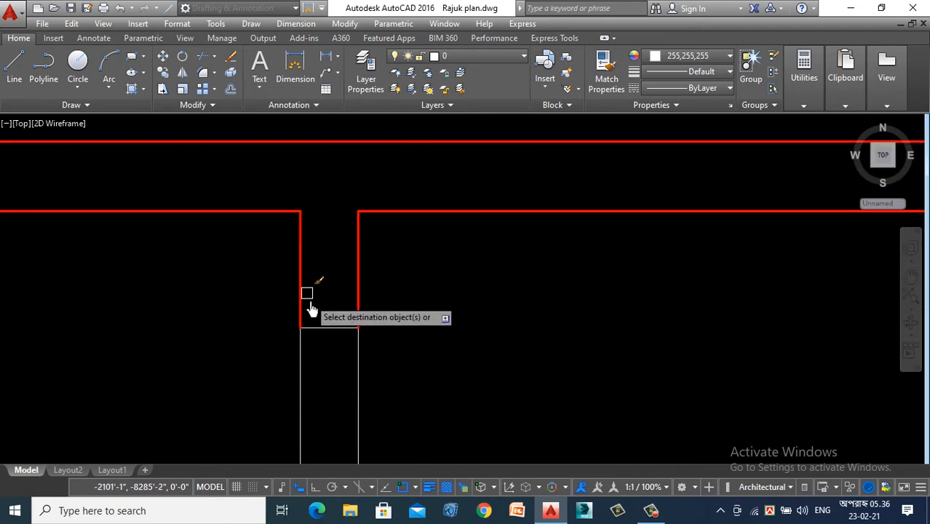
scroll(586, 328, "down", 5)
left_click(124, 247)
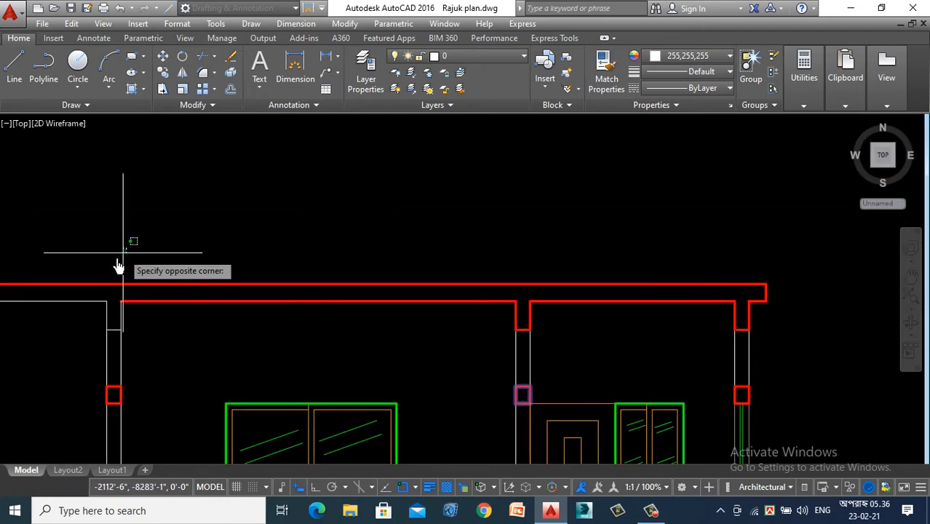
left_click(83, 322)
scroll(102, 328, "up", 5)
left_click(21, 322)
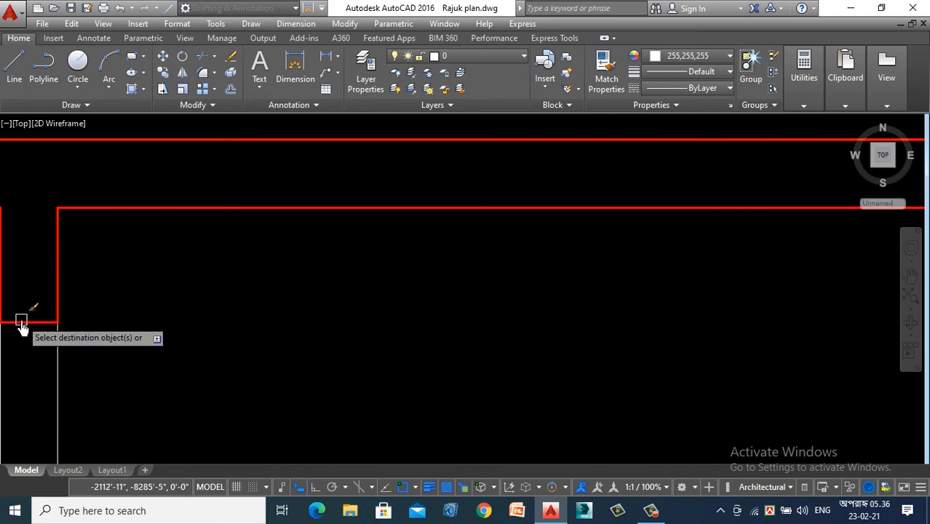
- Match the beams above the two leftmost columns and the slab's remaining edges to the red lintel
scroll(443, 335, "down", 10)
scroll(87, 326, "up", 4)
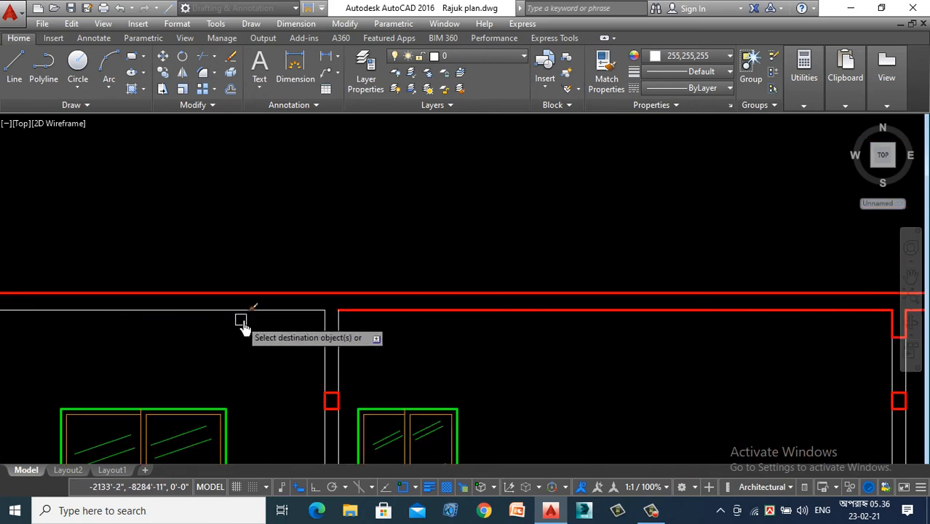
left_click(394, 256)
left_click(273, 320)
scroll(352, 354, "up", 5)
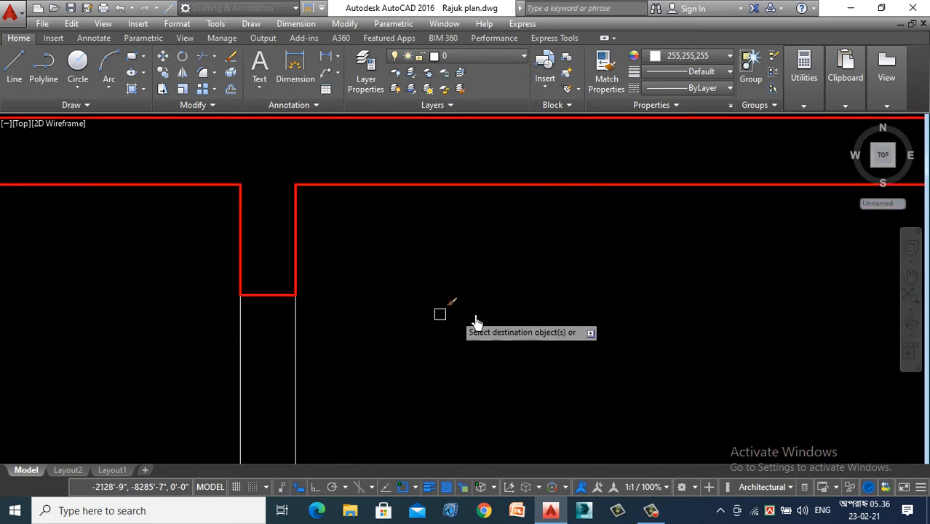
scroll(480, 313, "down", 10)
scroll(428, 284, "up", 5)
left_click(514, 186)
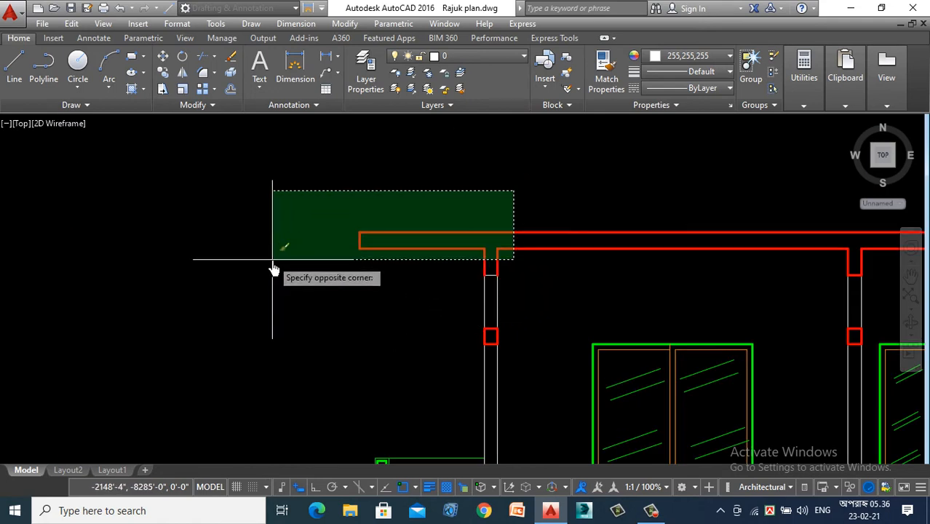
left_click(272, 260)
scroll(468, 273, "up", 5)
scroll(166, 291, "down", 8)
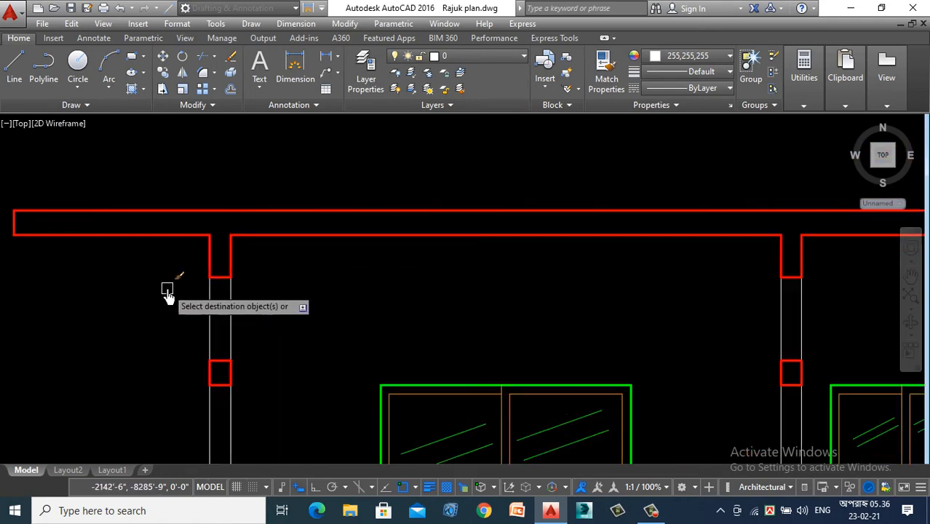
scroll(240, 291, "down", 6)
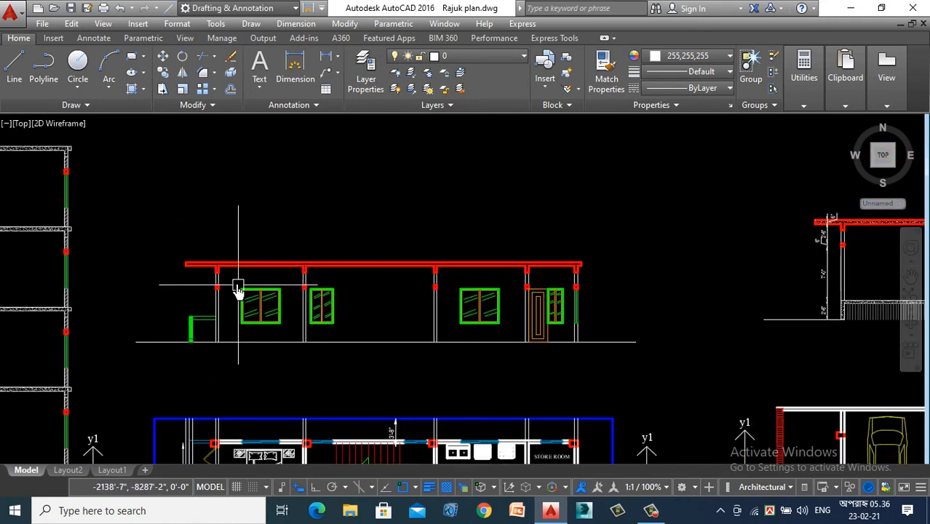
scroll(255, 291, "up", 5)
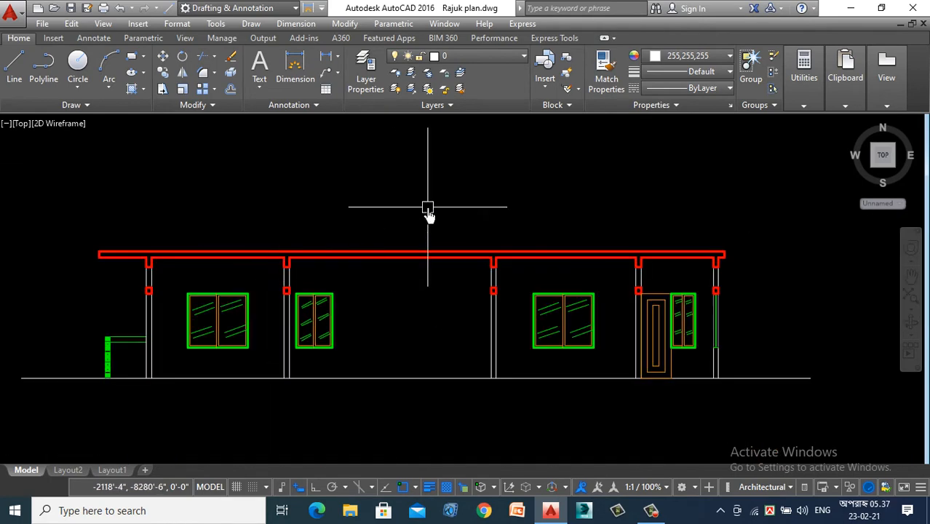
scroll(131, 355, "up", 4)
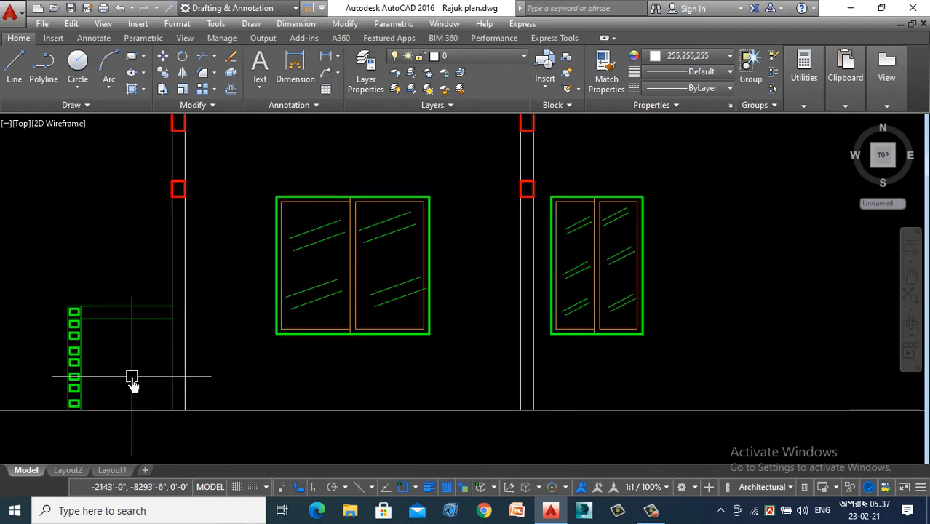
- Set the leftmost column's two edge lines to colour 255,255,255 and lineweight 0.014"
scroll(131, 378, "down", 2)
scroll(168, 228, "up", 6)
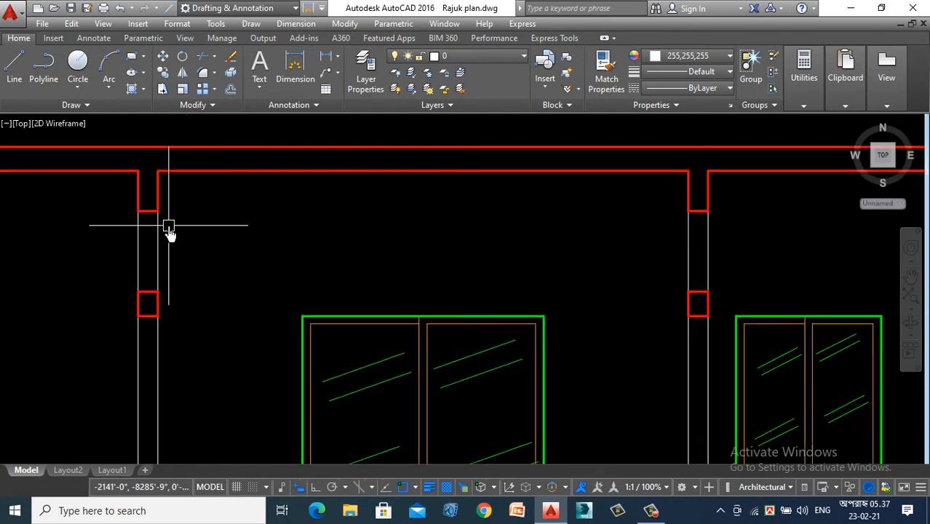
left_click(191, 214)
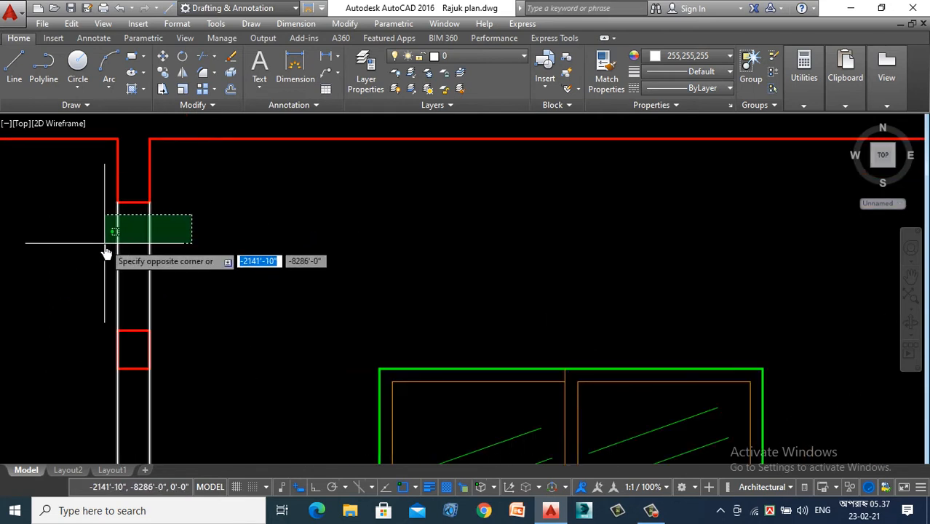
left_click(90, 258)
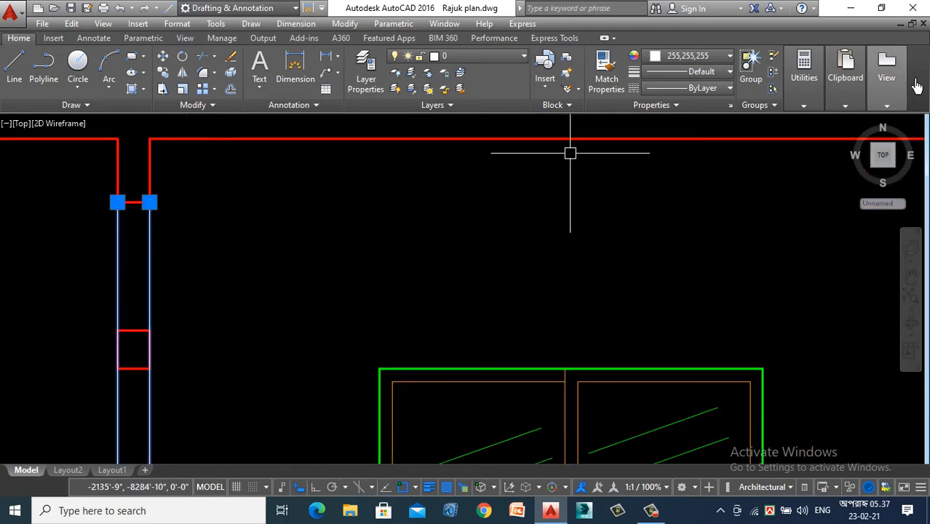
left_click(693, 57)
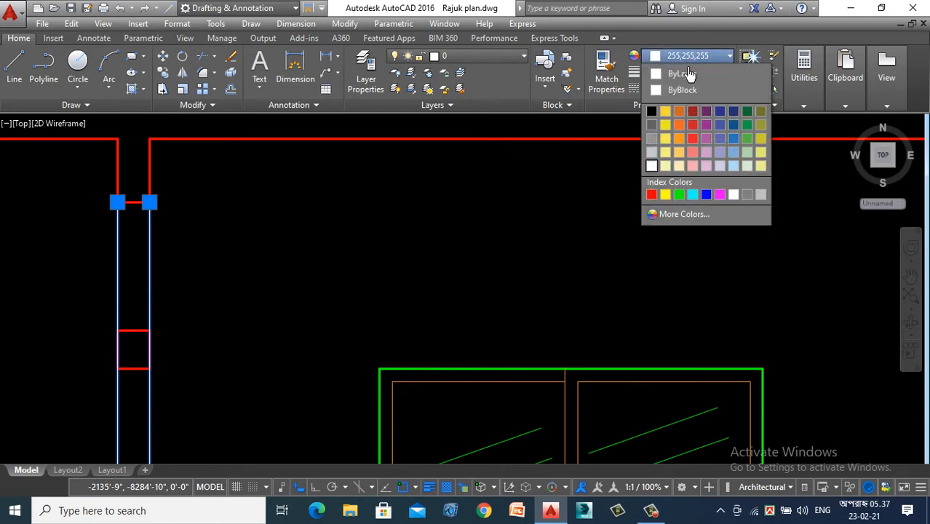
left_click(652, 166)
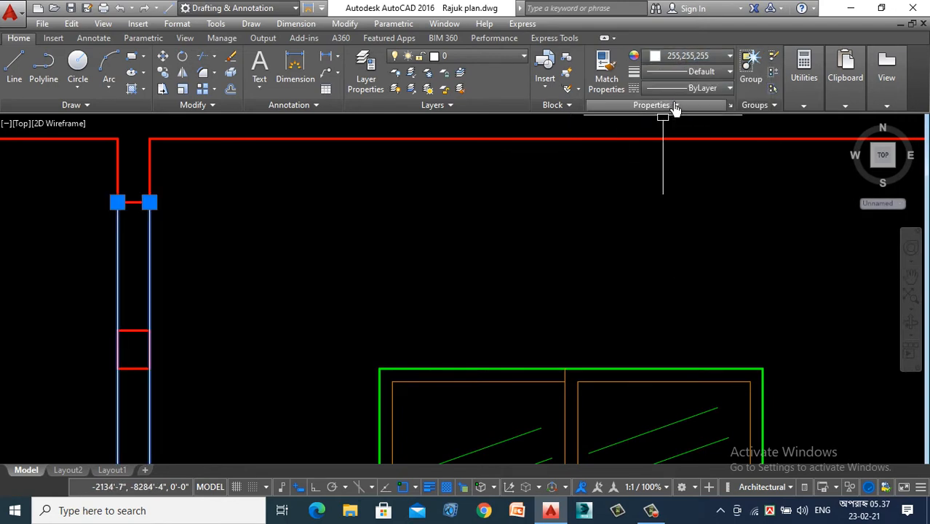
left_click(700, 71)
scroll(701, 206, "down", 1)
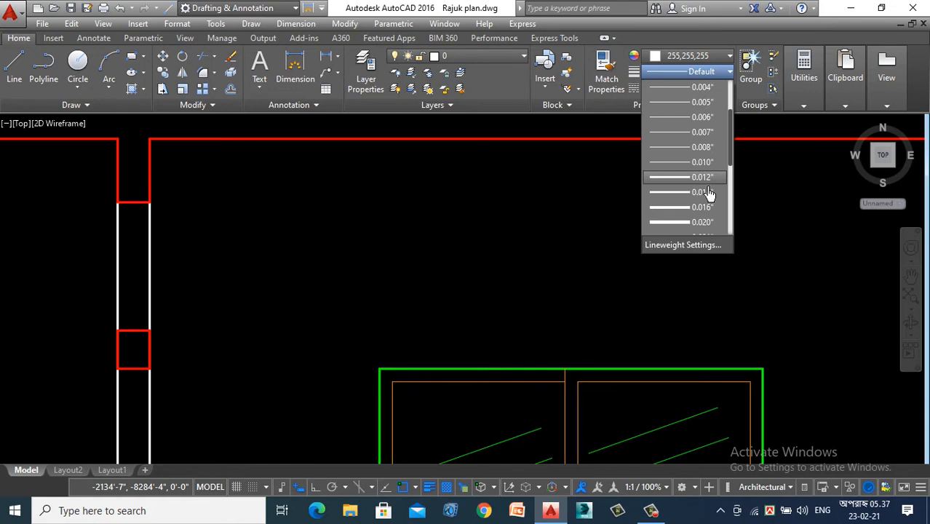
left_click(702, 193)
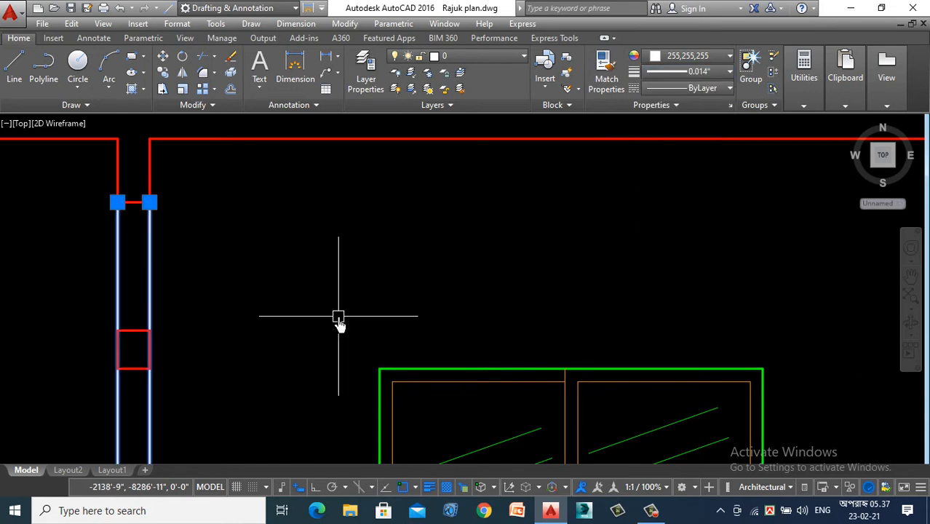
key("Escape")
- Match the edge lines of the other four columns, beneath their beams, to the leftmost column's line properties
type("Ma")
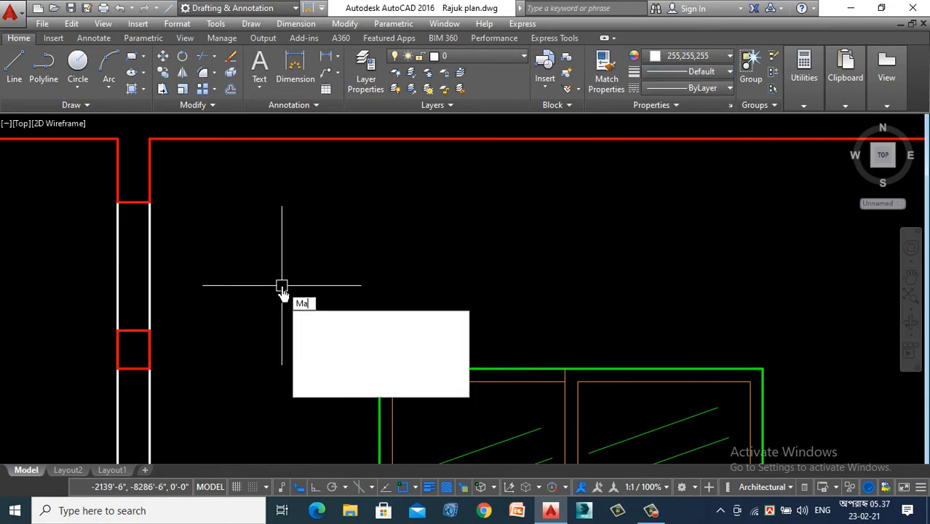
key("Return")
left_click(149, 282)
scroll(68, 311, "down", 4)
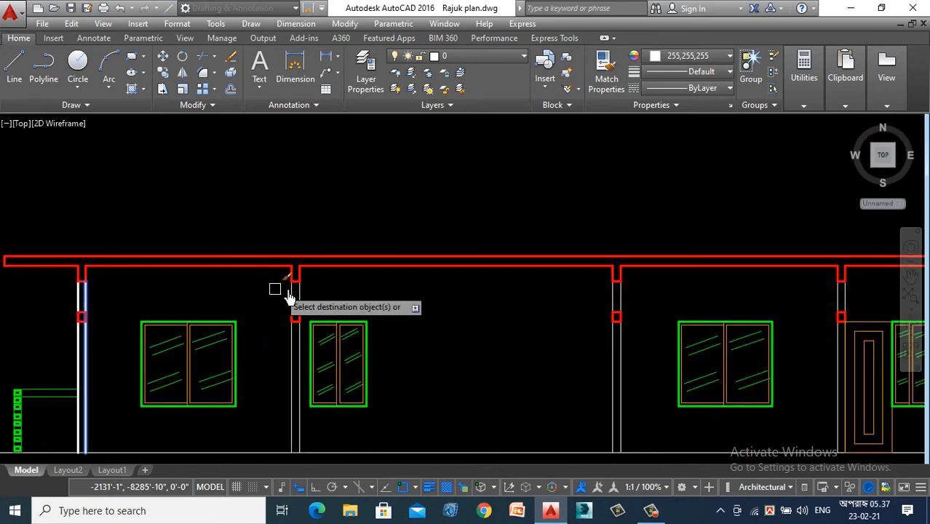
scroll(308, 305, "up", 4)
scroll(222, 297, "down", 4)
scroll(624, 306, "up", 4)
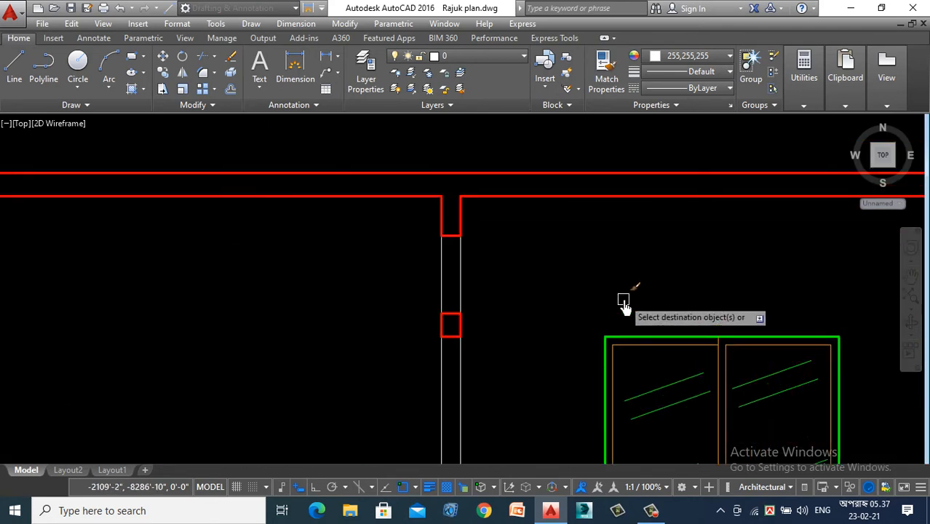
scroll(568, 299, "up", 3)
scroll(224, 284, "down", 6)
scroll(490, 288, "up", 6)
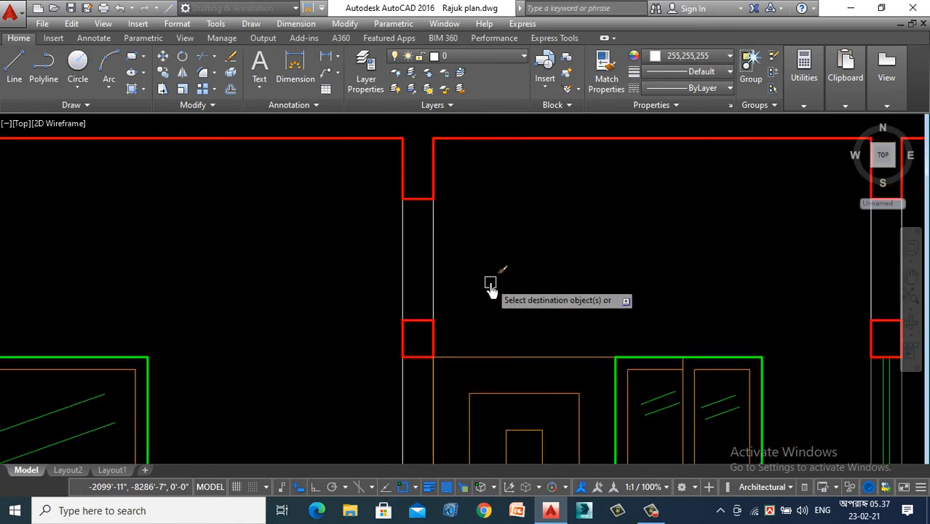
scroll(303, 272, "down", 4)
scroll(376, 264, "up", 4)
left_click(432, 251)
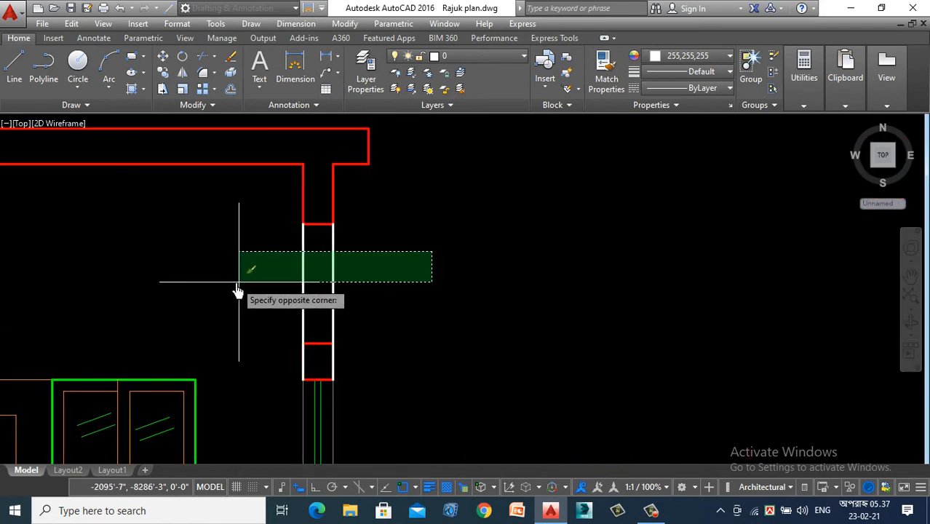
left_click(239, 282)
scroll(473, 214, "down", 6)
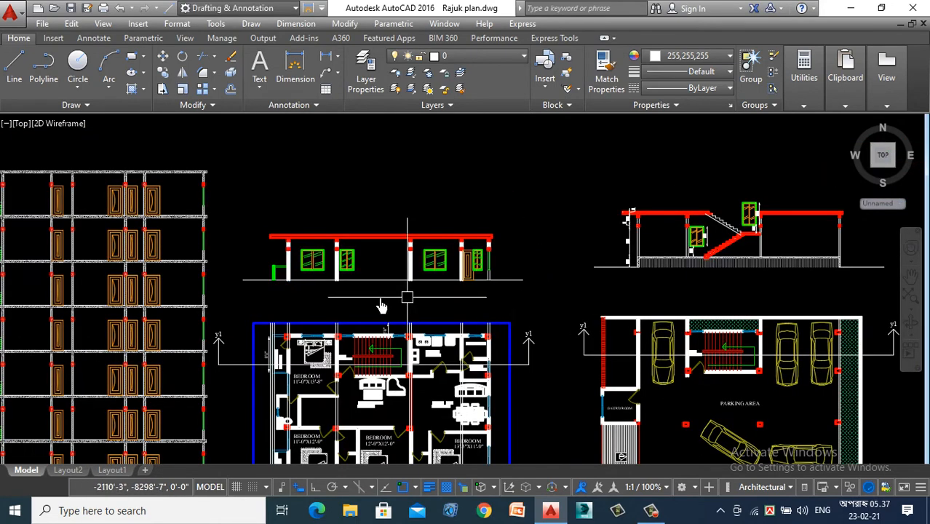
- Review the section's columns, slab and openings against the floor plan beneath it and the neighbouring stair section
scroll(281, 285, "up", 2)
scroll(182, 239, "up", 3)
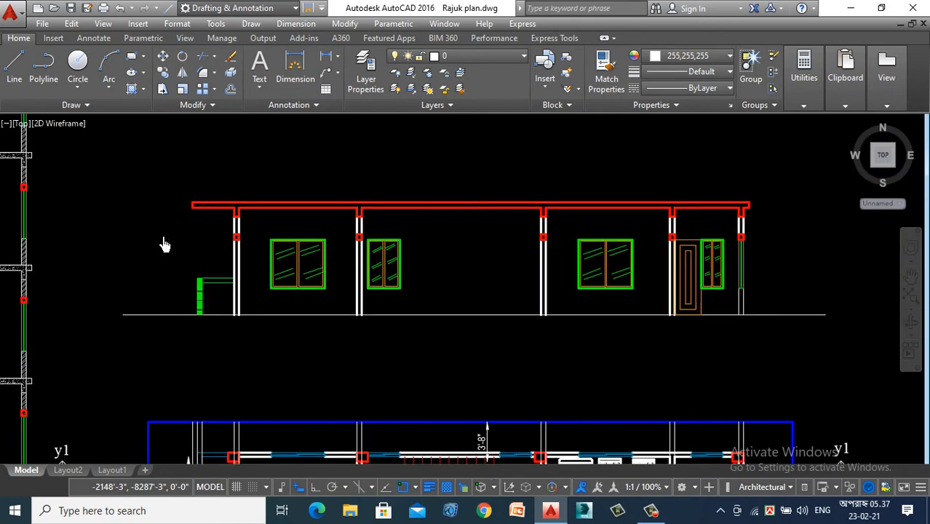
scroll(164, 244, "down", 2)
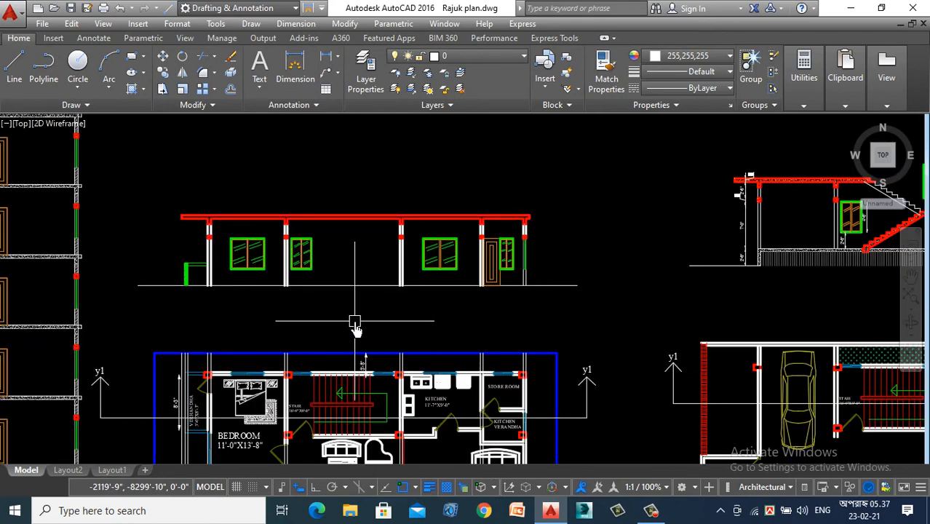
scroll(357, 326, "down", 2)
scroll(358, 299, "up", 3)
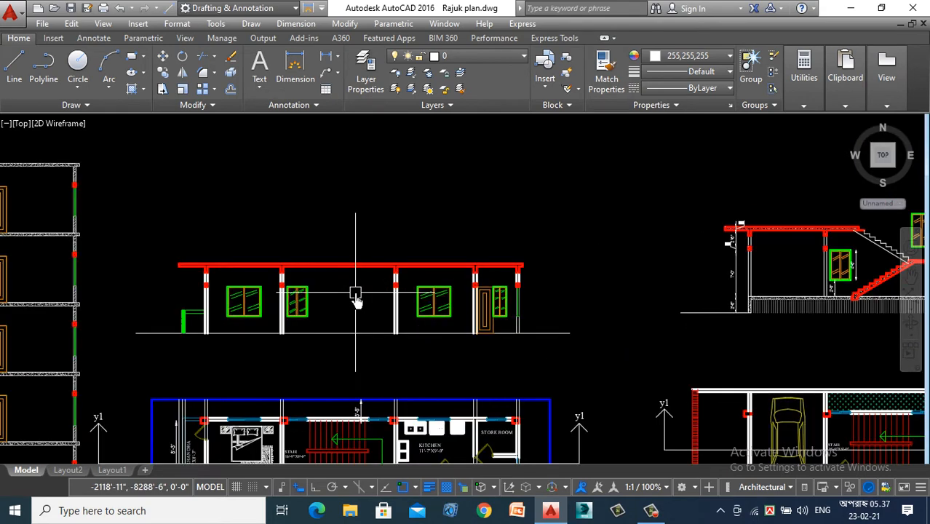
scroll(356, 300, "down", 1)
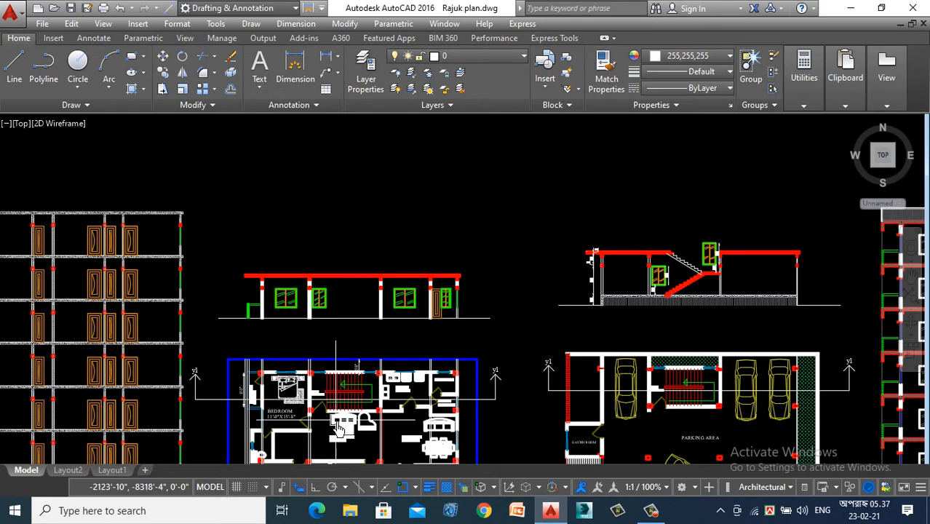
scroll(343, 394, "up", 5)
scroll(343, 394, "down", 1)
scroll(343, 394, "down", 2)
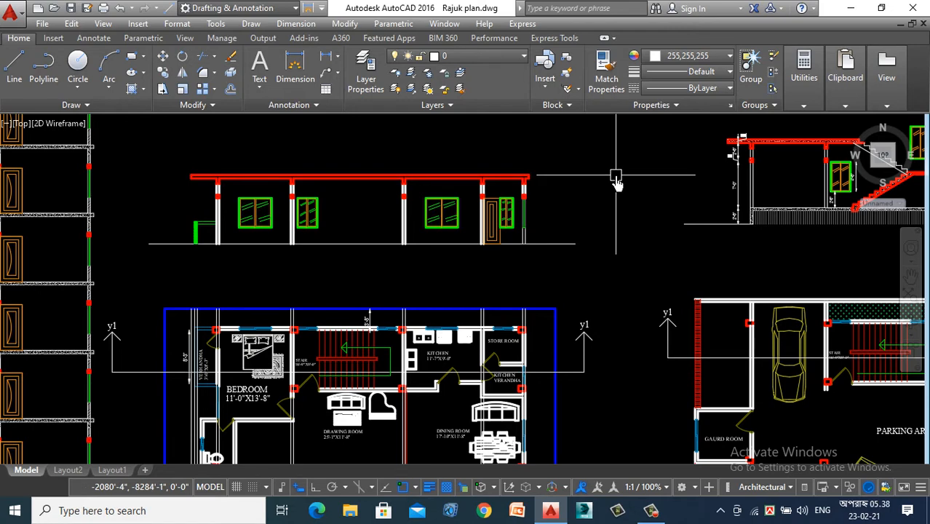
- Place vertical construction lines through the first and last riser lines of the stair in the floor plan
type("xl")
key("Return")
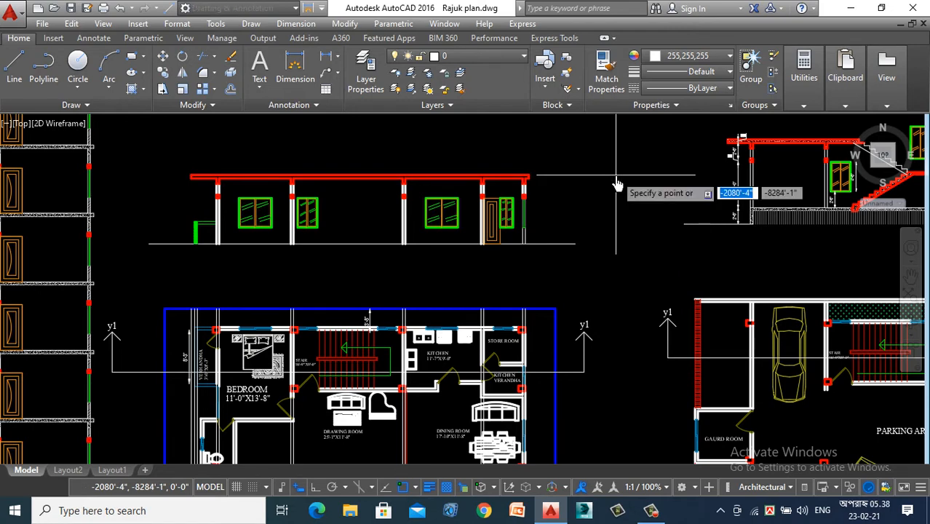
left_click(615, 184)
scroll(321, 320, "up", 5)
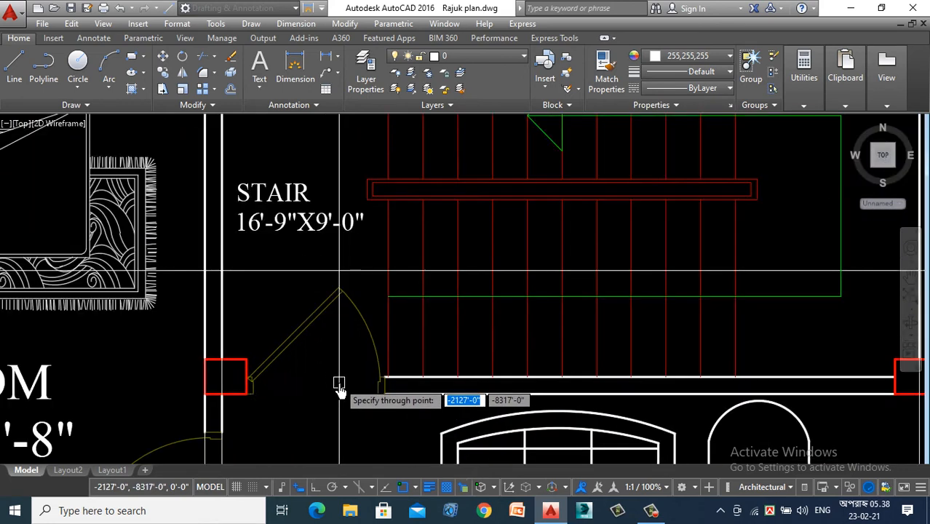
scroll(403, 391, "up", 4)
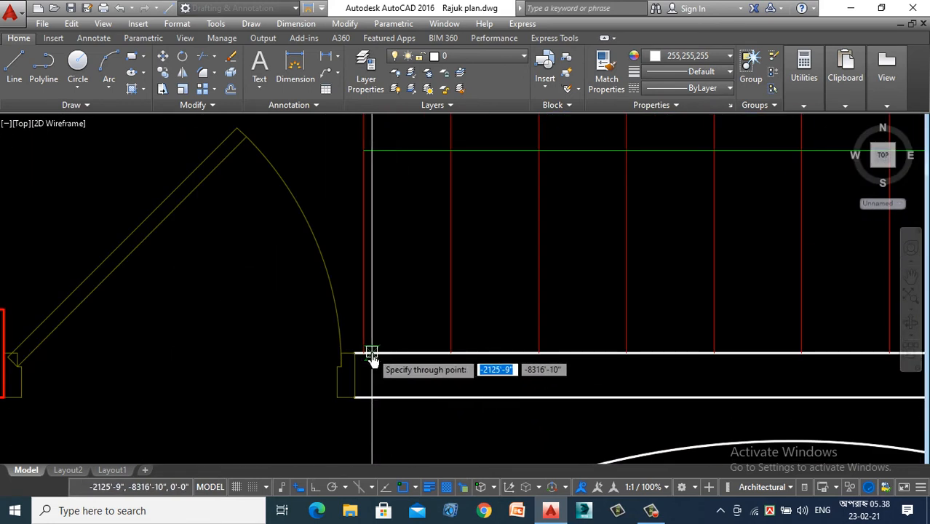
scroll(273, 376, "down", 4)
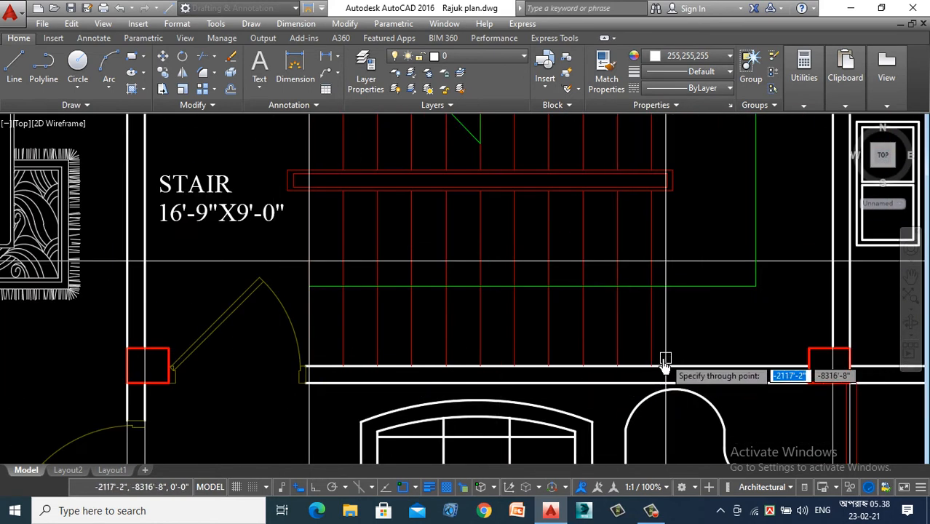
scroll(297, 342, "down", 3)
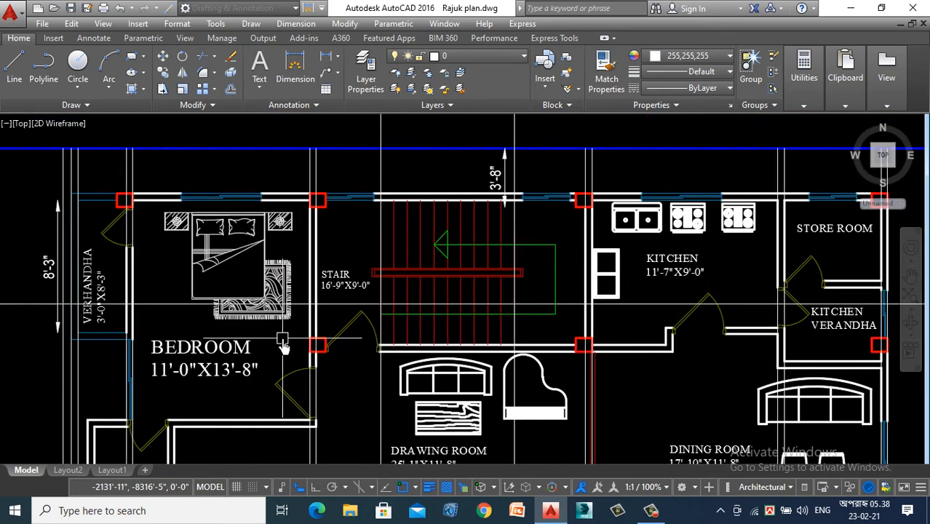
scroll(313, 334, "down", 5)
- Examine the two construction lines in the section and compare with the stair in the neighbouring ground floor section
scroll(341, 269, "up", 2)
scroll(345, 262, "up", 2)
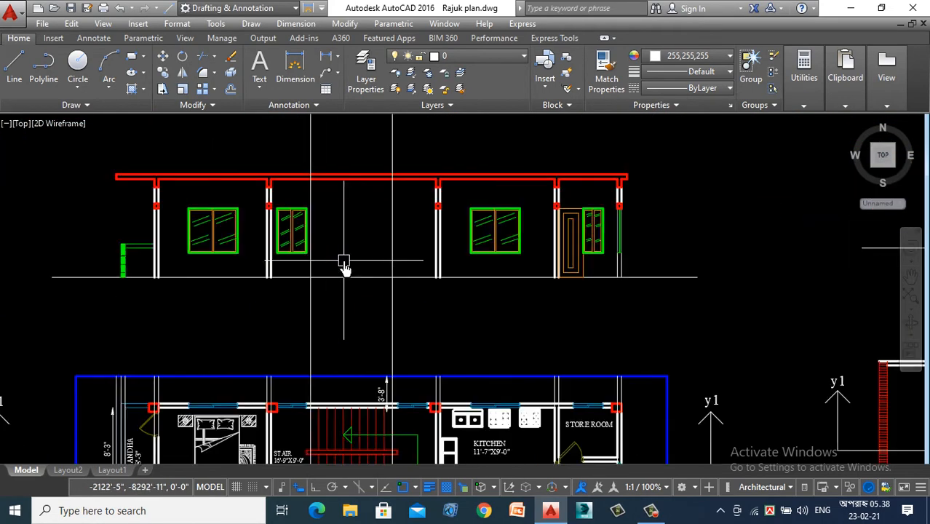
scroll(338, 237, "down", 2)
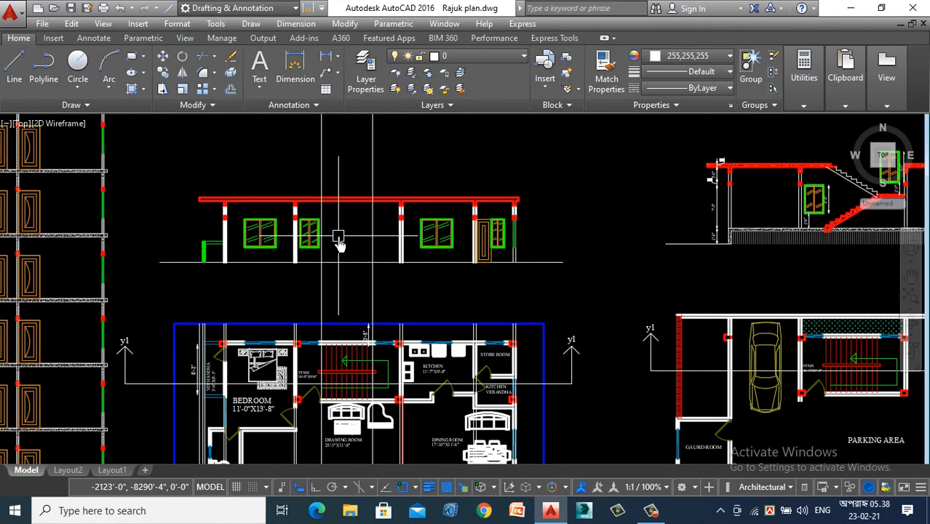
scroll(338, 244, "up", 2)
scroll(338, 244, "down", 2)
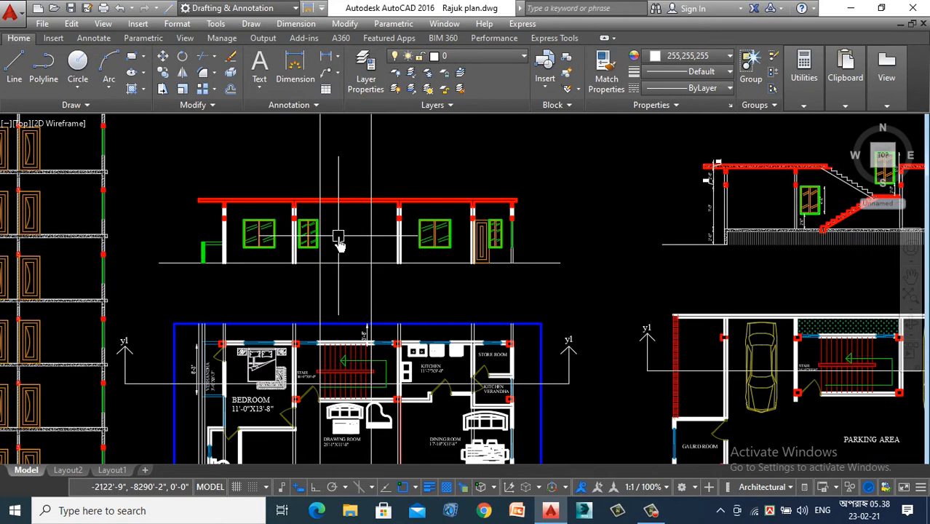
scroll(336, 246, "down", 1)
scroll(331, 253, "up", 4)
scroll(313, 280, "down", 5)
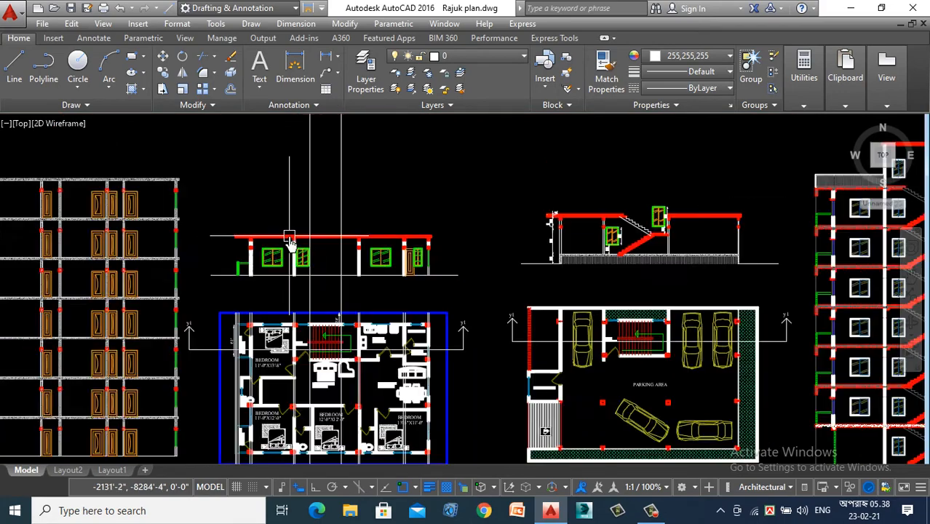
scroll(289, 241, "down", 3)
scroll(290, 240, "up", 5)
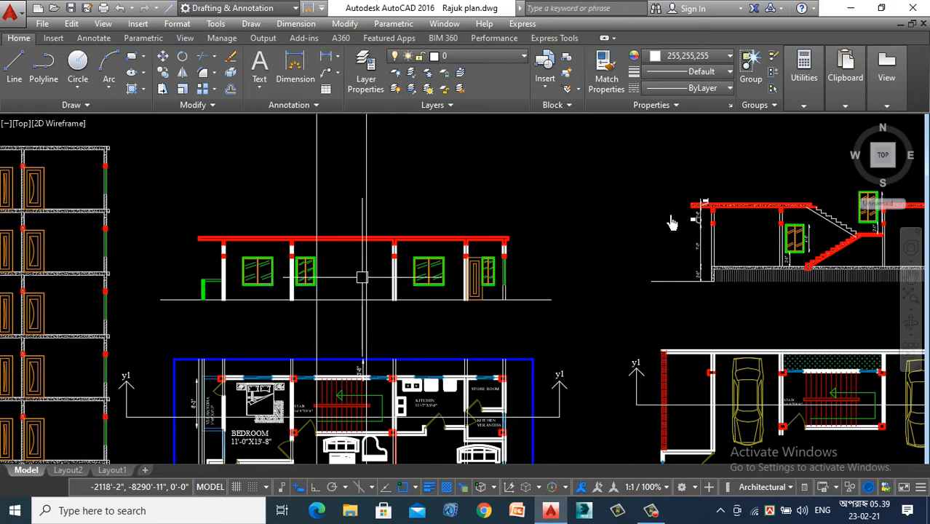
- Start the stair polyline where the left construction line meets the floor line, drawing the first step with a 6" riser and 10" tread
left_click(43, 64)
scroll(356, 298, "up", 3)
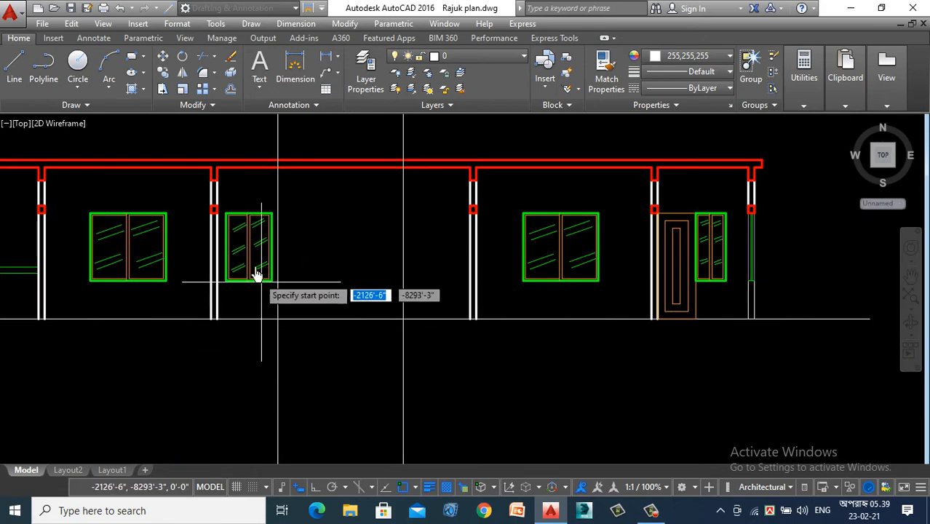
scroll(255, 274, "down", 5)
scroll(246, 266, "up", 5)
scroll(254, 357, "up", 5)
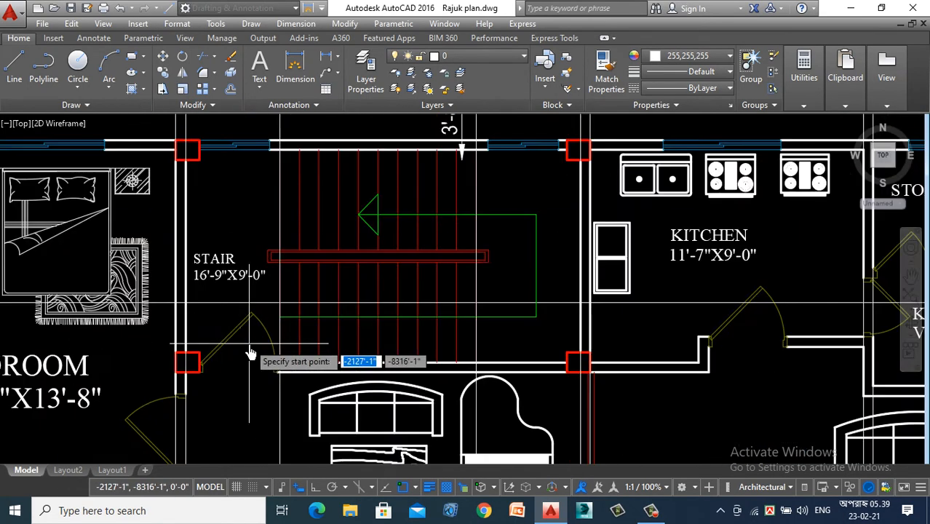
scroll(284, 375, "down", 5)
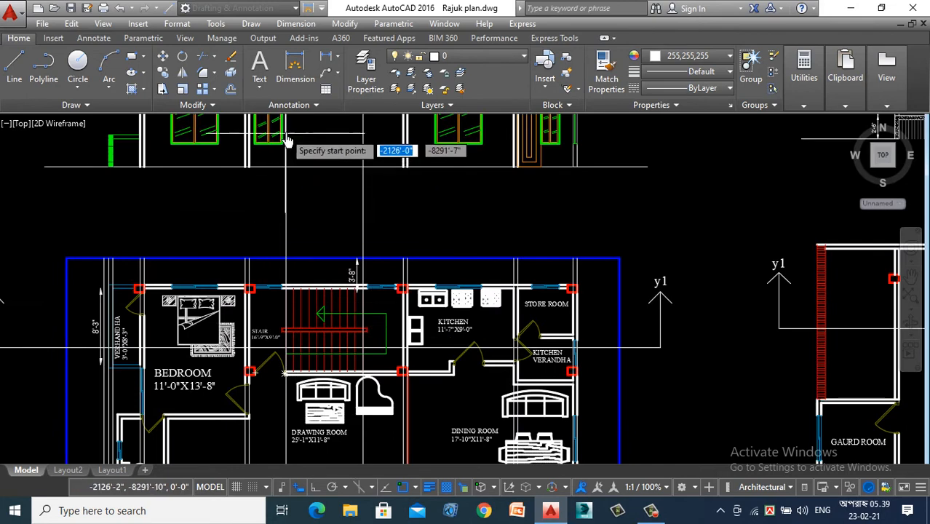
middle_click_drag(270, 129, 297, 364)
scroll(281, 321, "up", 2)
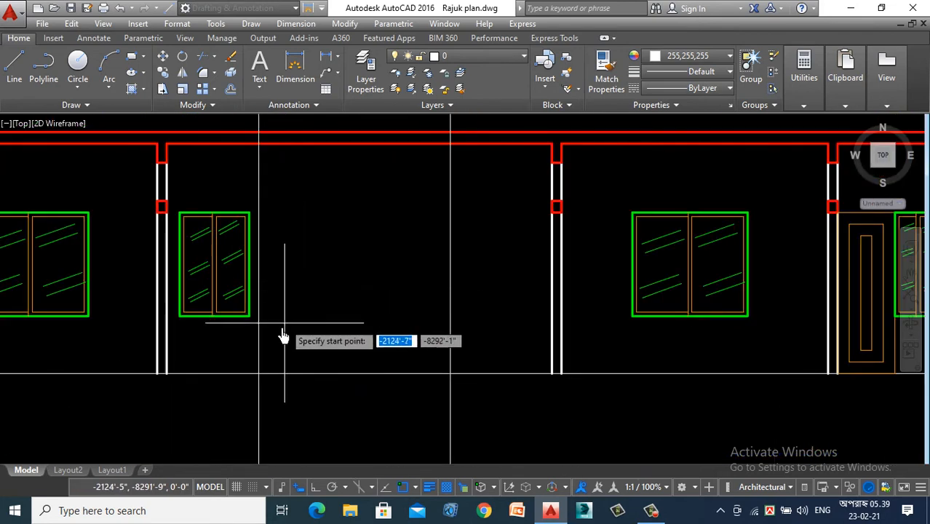
left_click(261, 374)
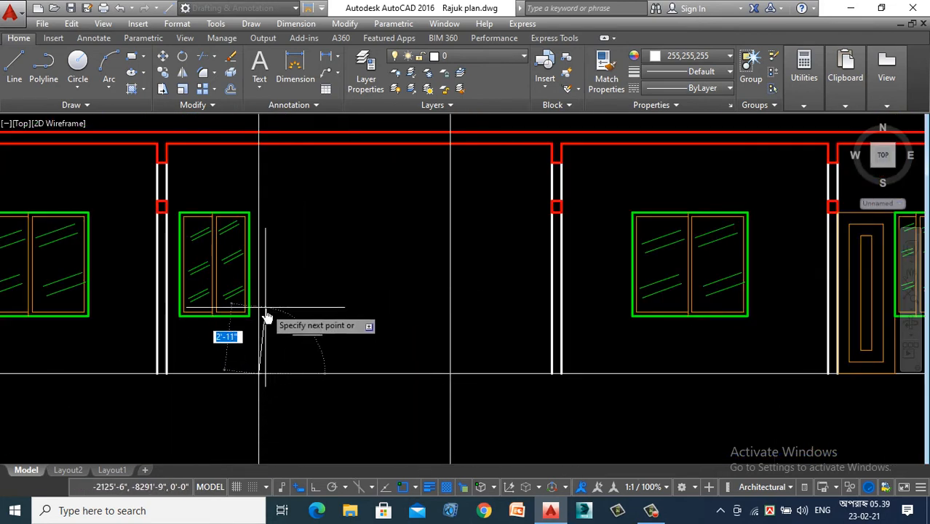
key("F8")
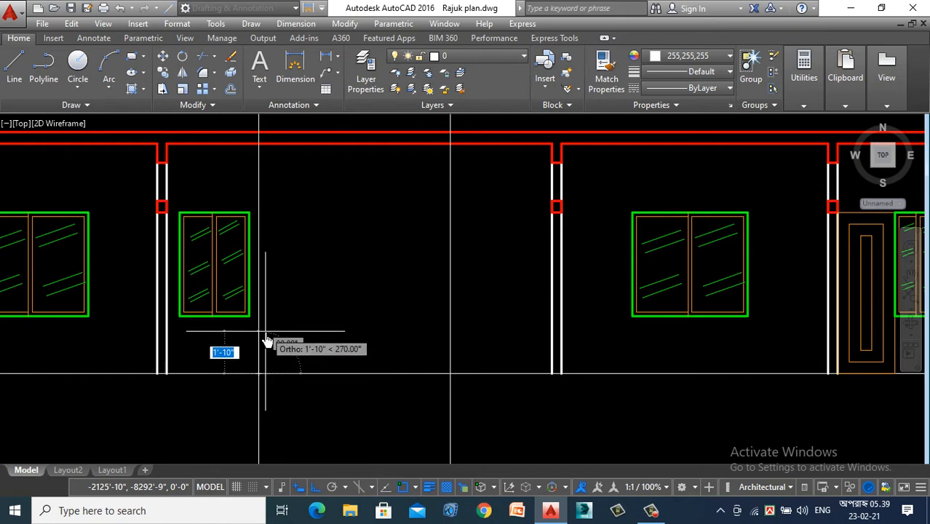
type("4")
key("Return")
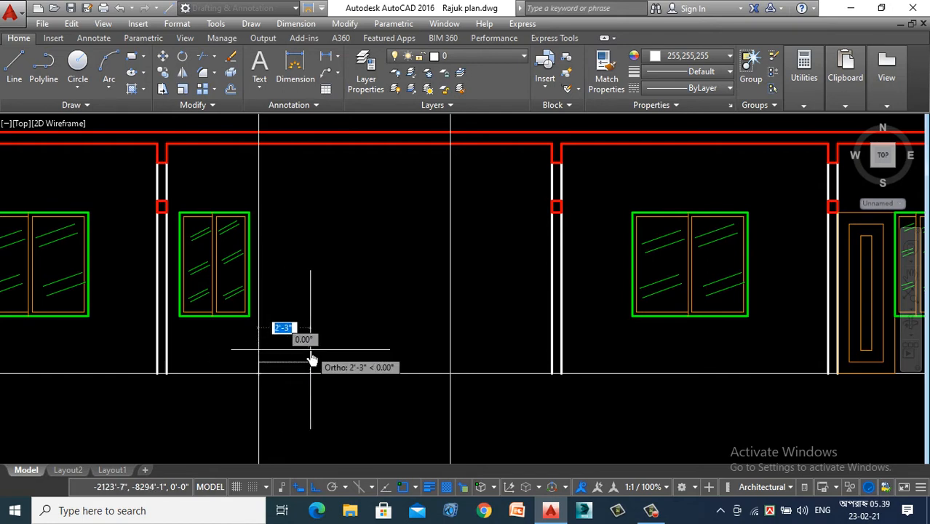
type("1")
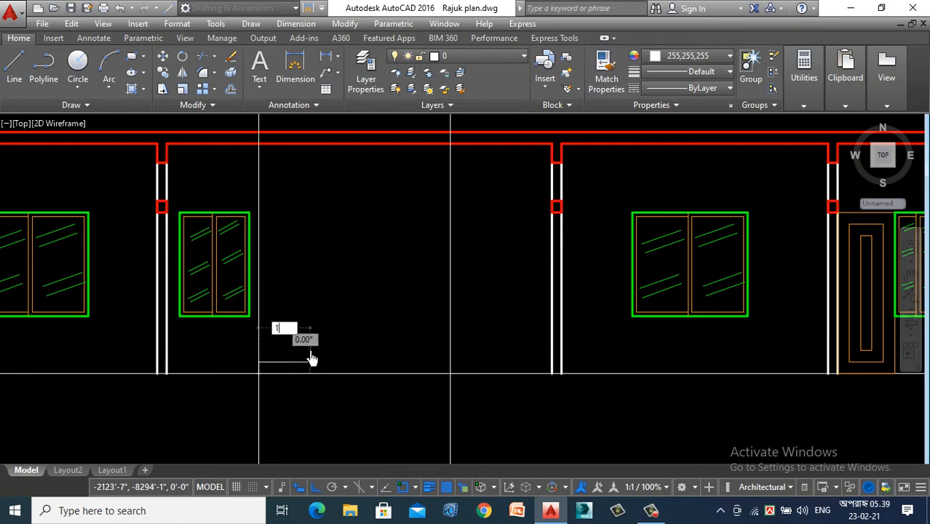
type("0")
key("Return")
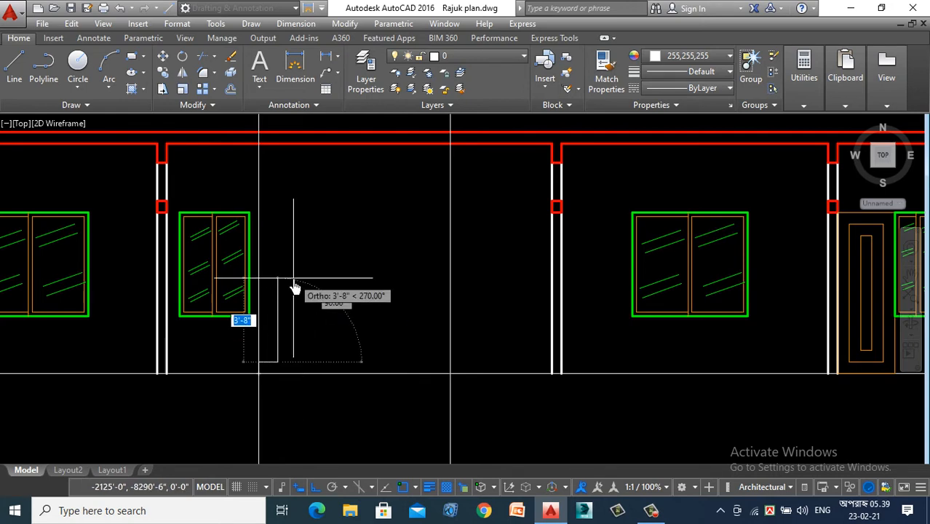
- Continue the stair polyline with the second and third steps, each with a 6" riser and a 10" tread
type("1")
key("Return")
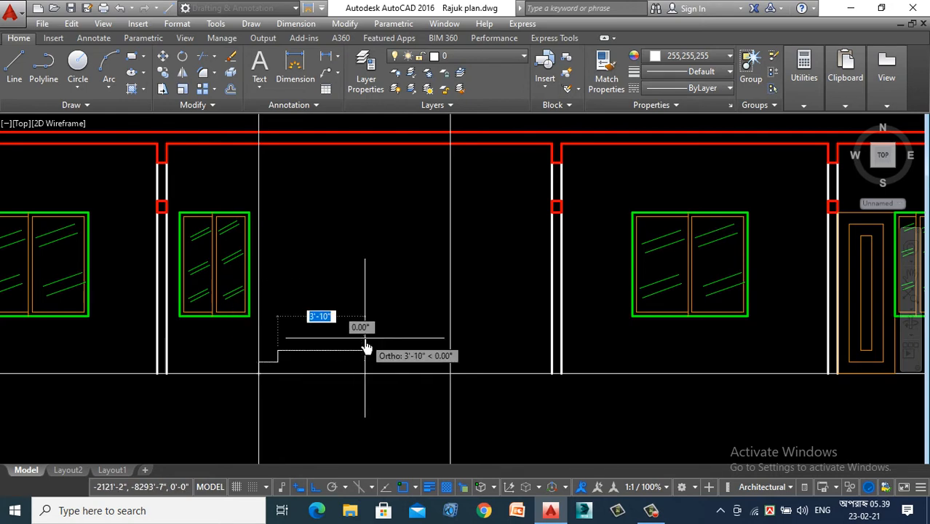
type("10")
key("Return")
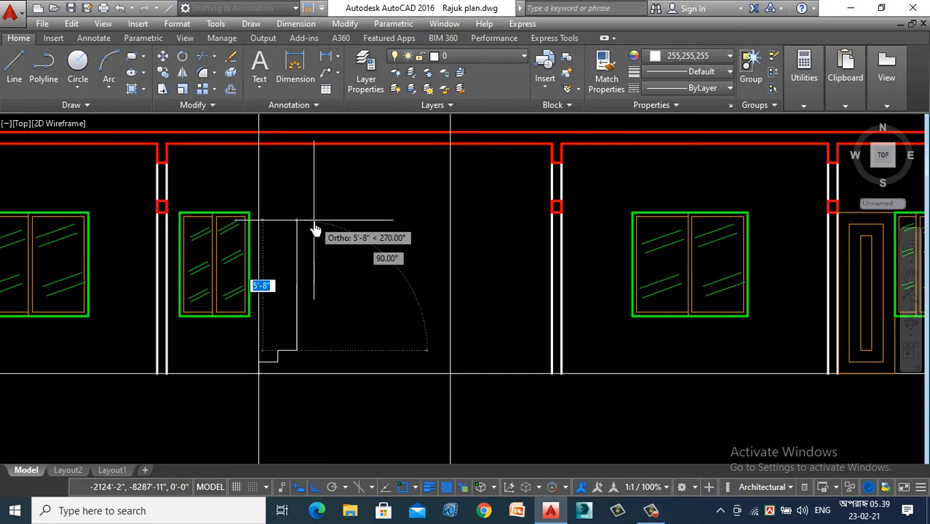
type("1")
key("Return")
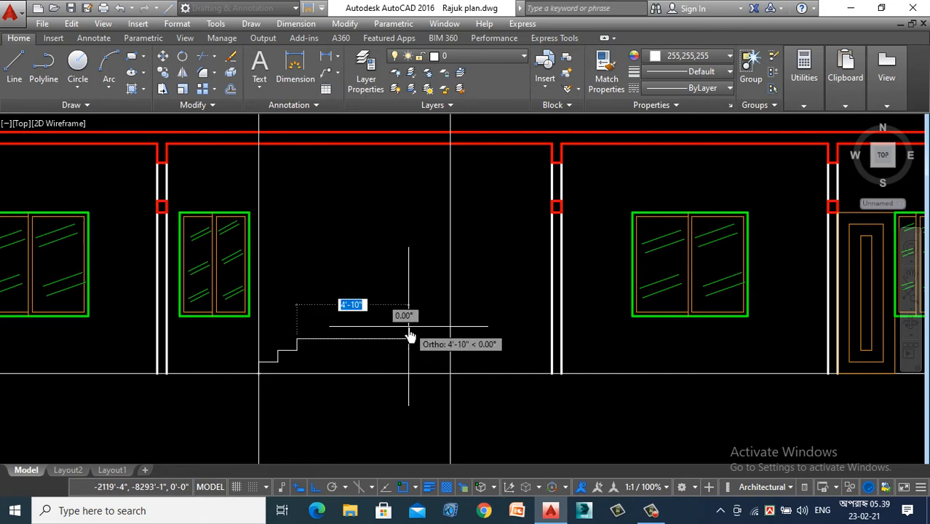
type("10")
key("Return")
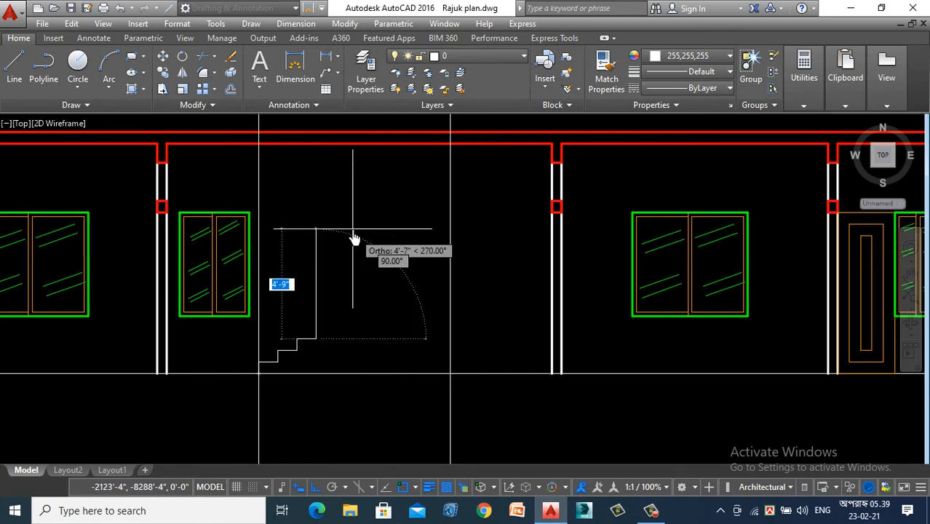
- Add the fourth, fifth and sixth steps to the stair polyline, each rising 6" and running 10"
type("6")
key("Return")
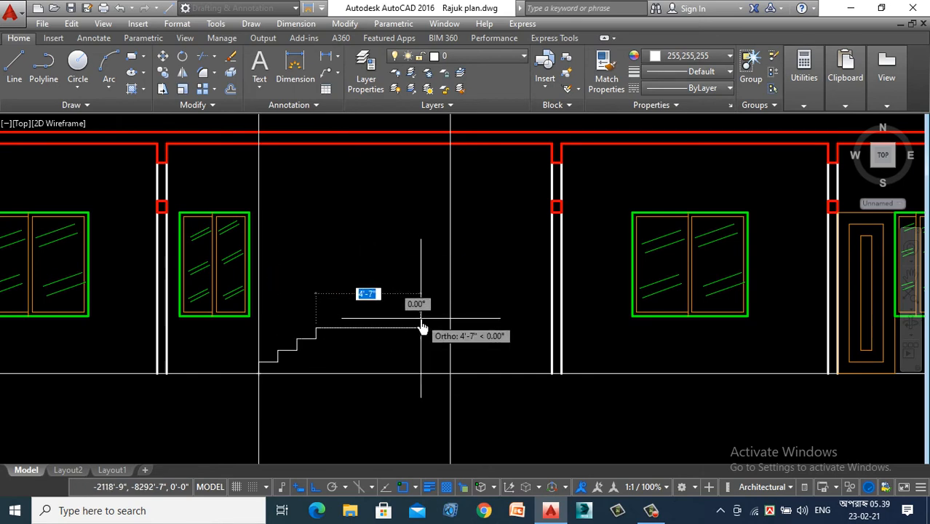
type("1")
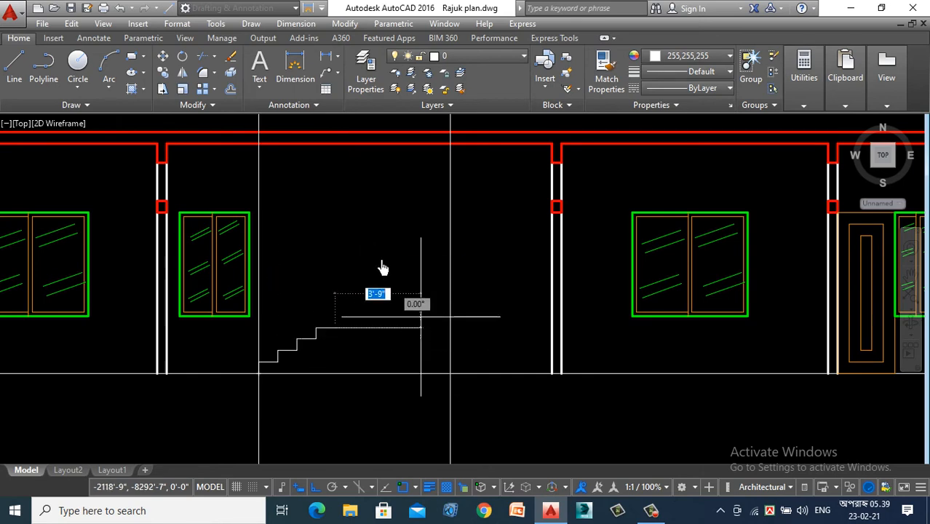
type("6")
key("Return")
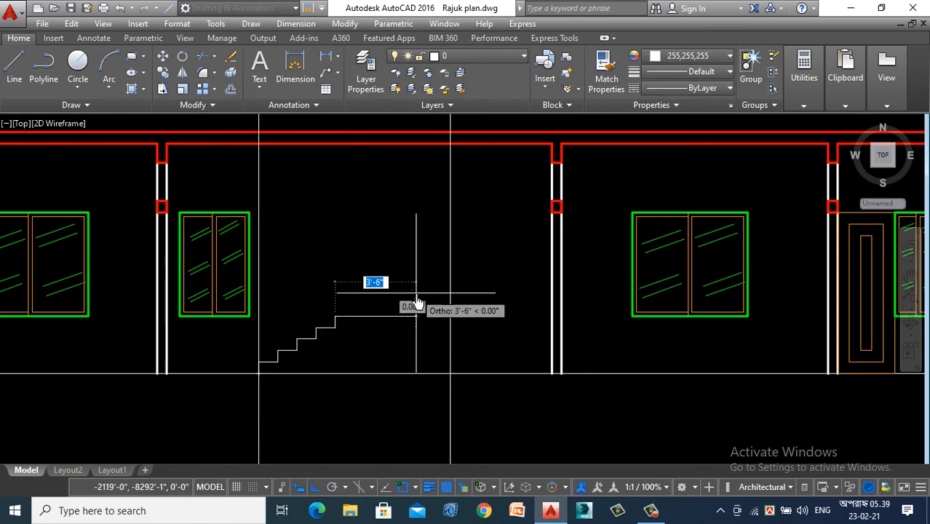
type("10")
key("Return")
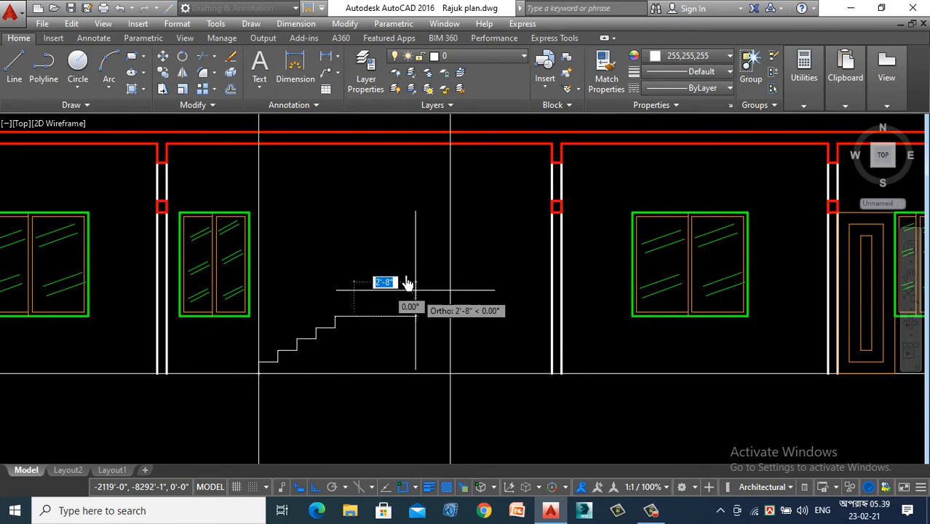
type("6")
key("Return")
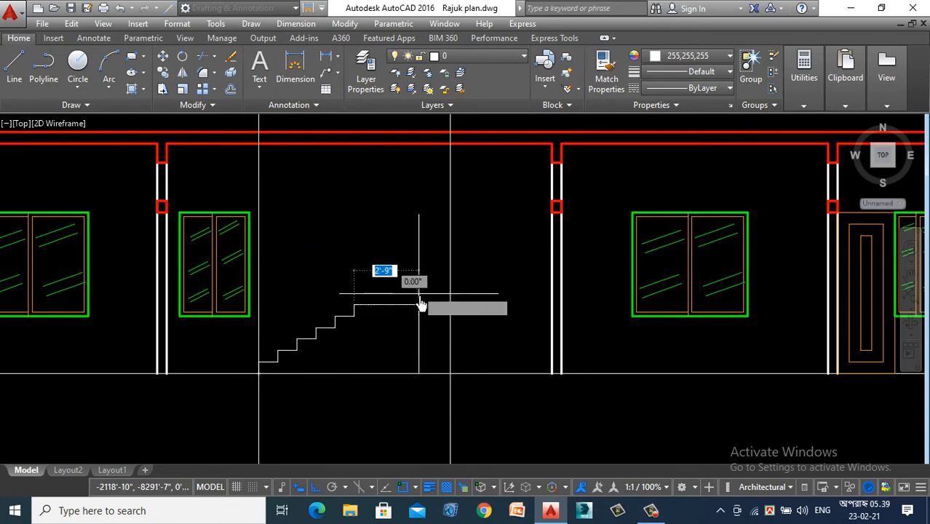
type("10")
key("Return")
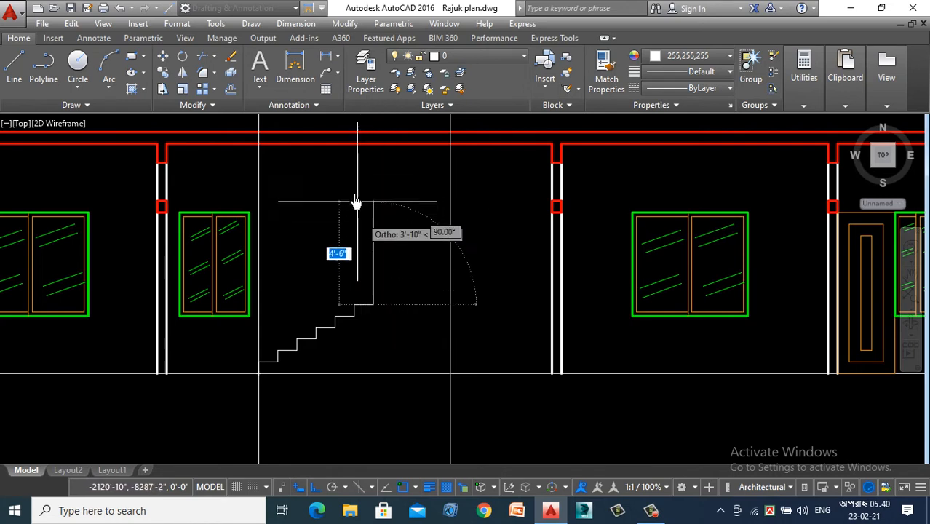
- Draw the seventh and eighth steps of the flight with 6" risers and 10" treads
type("6")
key("Return")
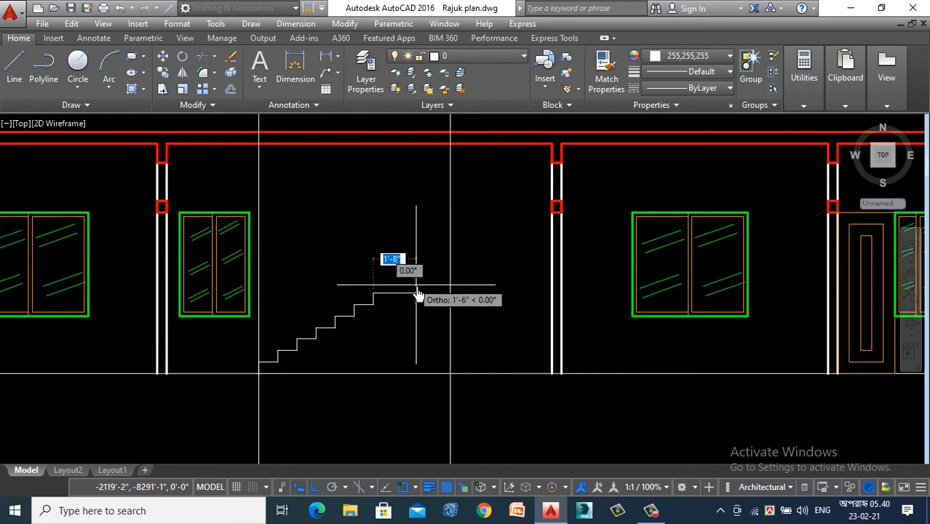
type("1")
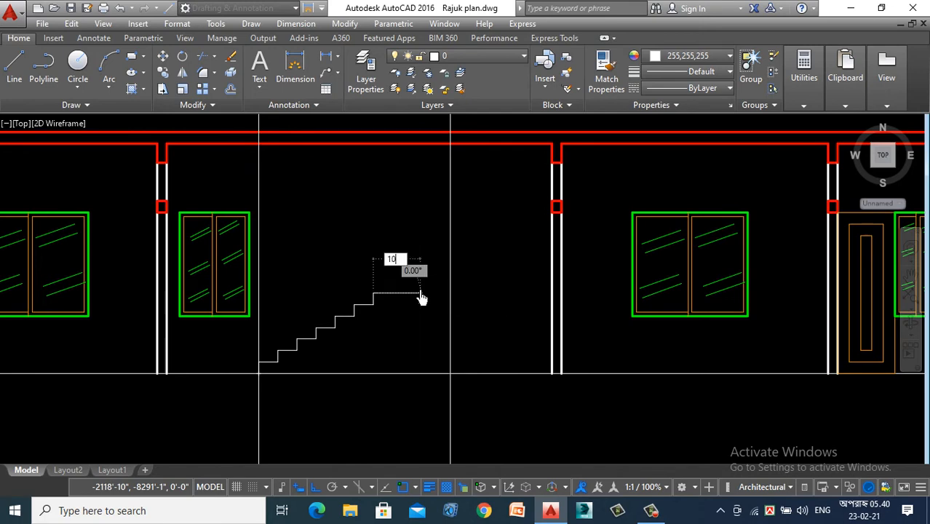
type("0")
key("Return")
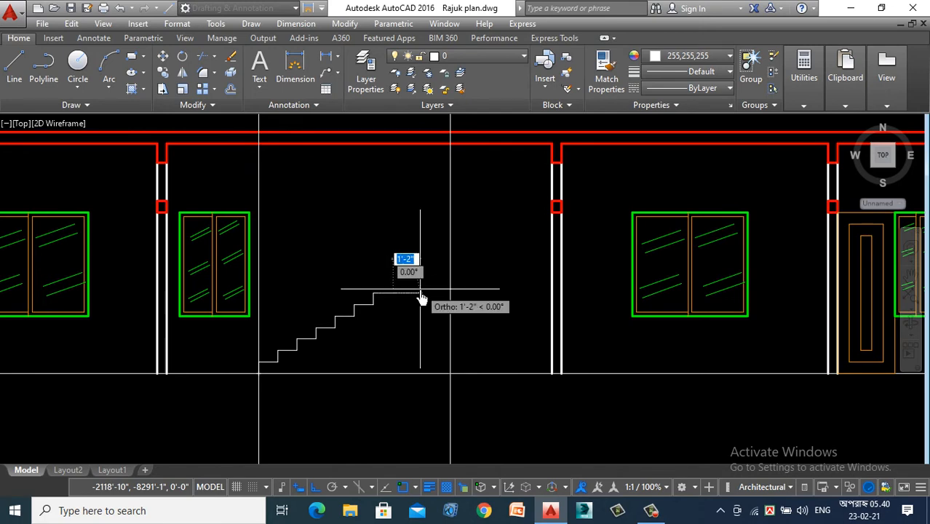
type("6")
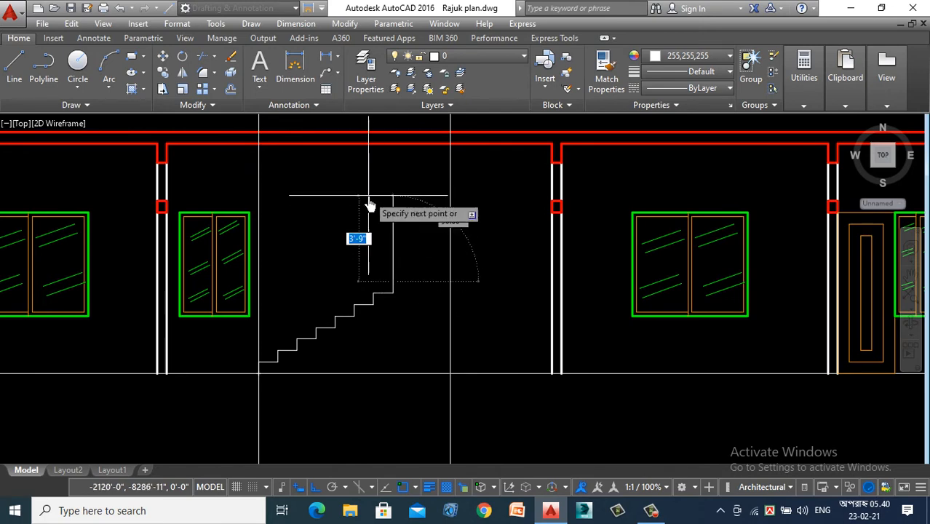
key("Return")
type("1")
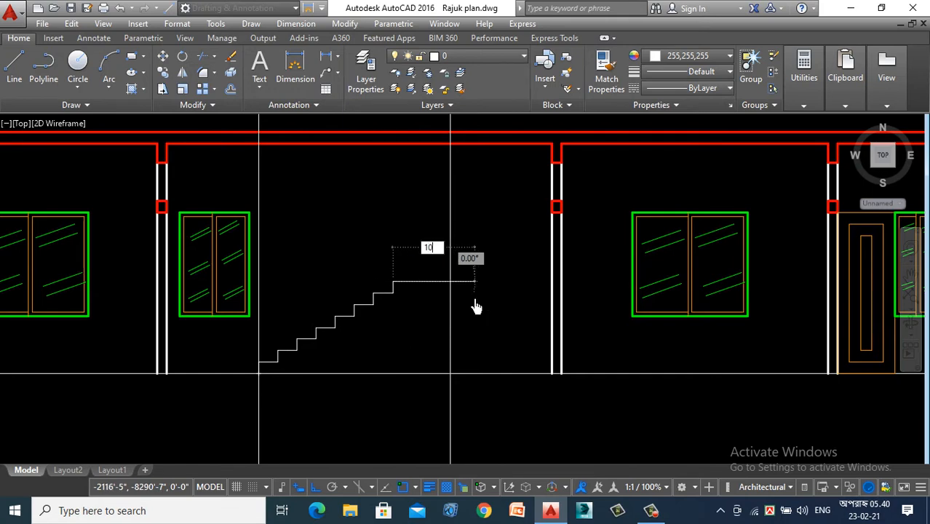
type("0")
key("Return")
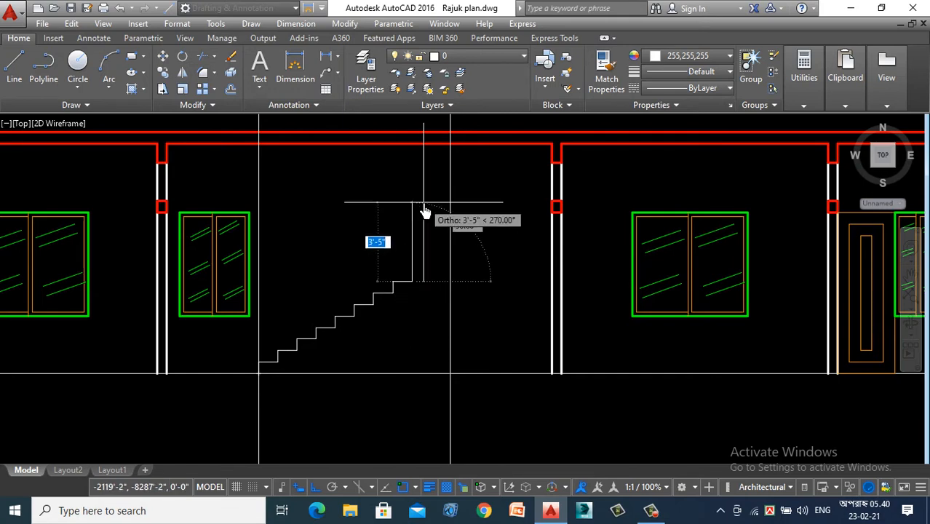
- Complete the stair polyline with the ninth and tenth 6" by 10" steps and a final 6" riser on the right construction line
type("6")
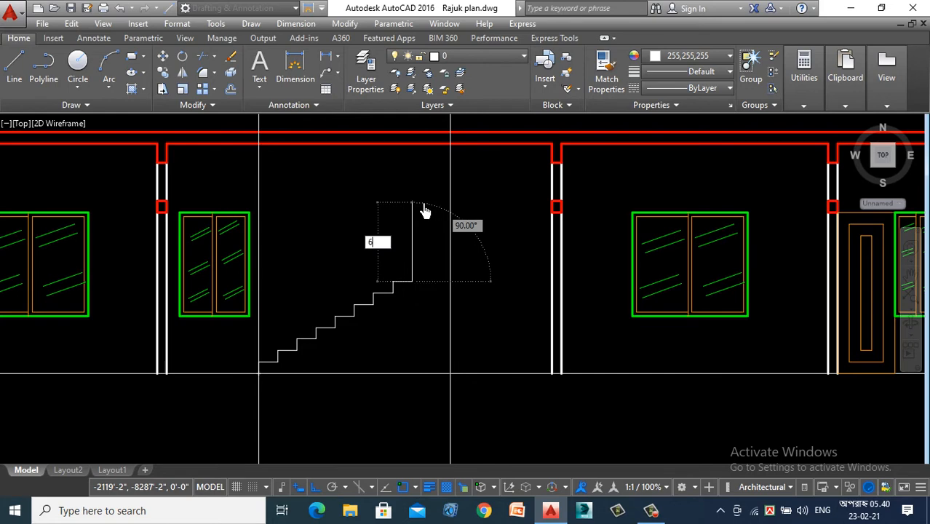
key("Return")
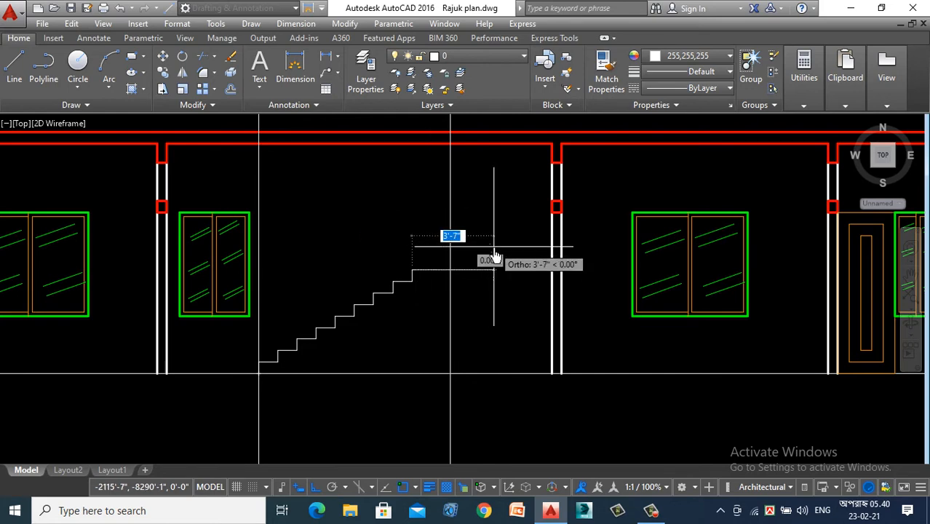
type("10")
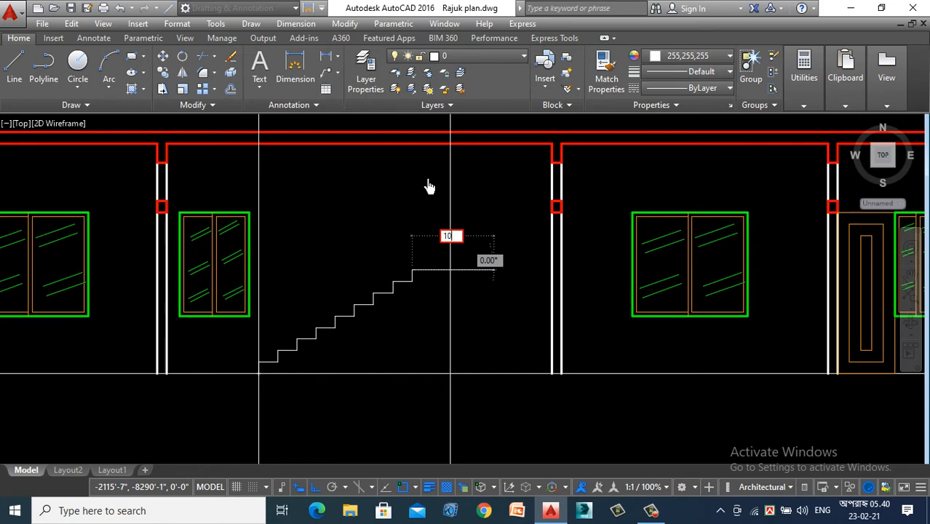
key("Return")
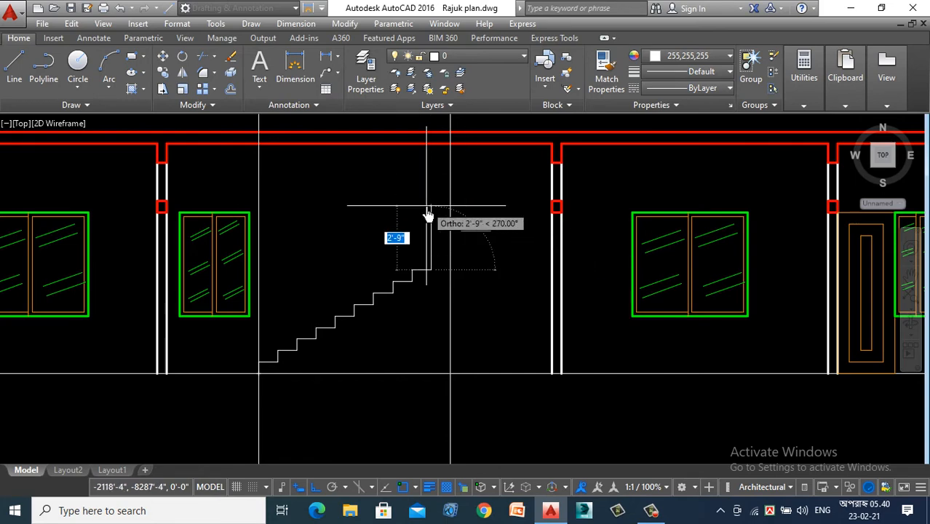
type("6")
key("Return")
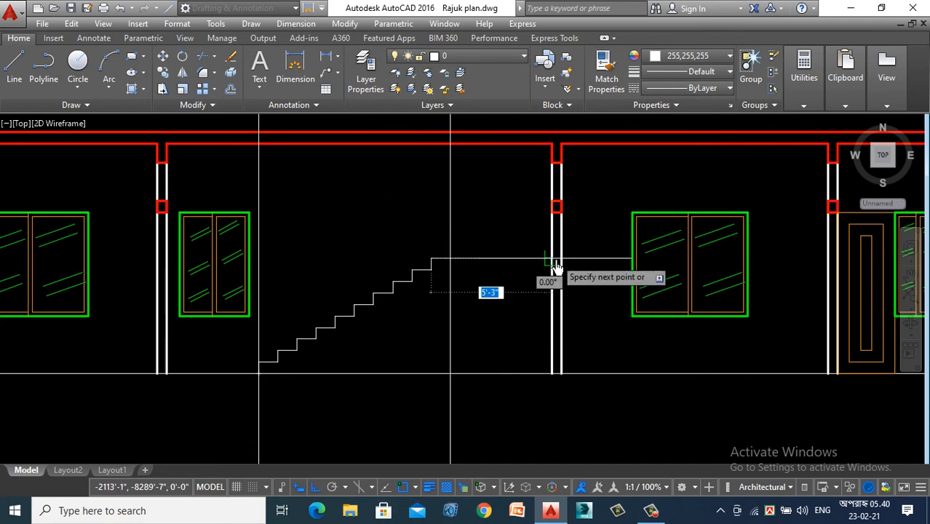
type("10")
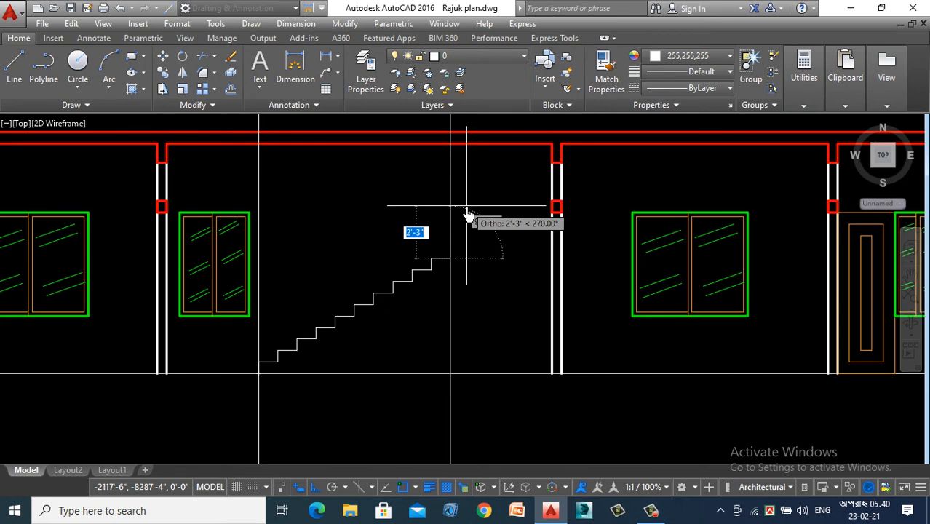
key("Escape")
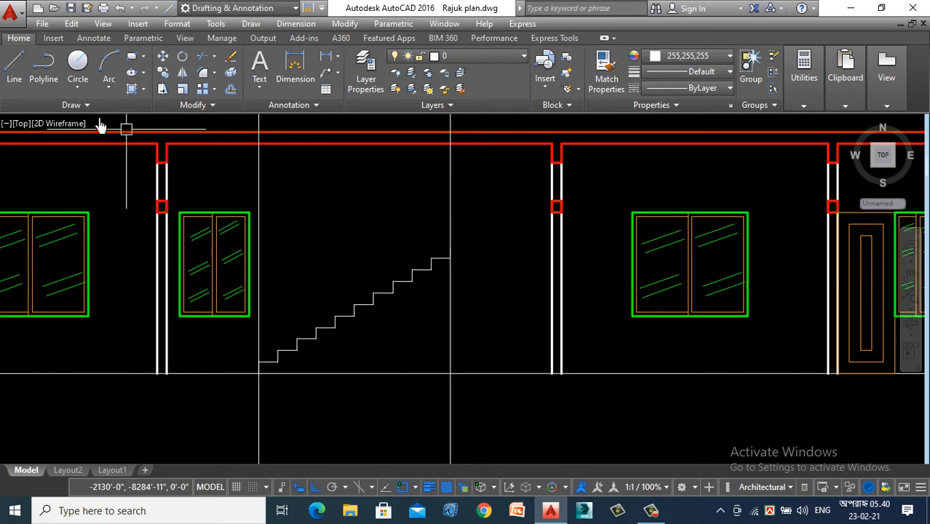
- Draw the horizontal landing line, about 4'-5" long, from the top of the last riser to the near face of the column
left_click(15, 65)
scroll(447, 251, "up", 2)
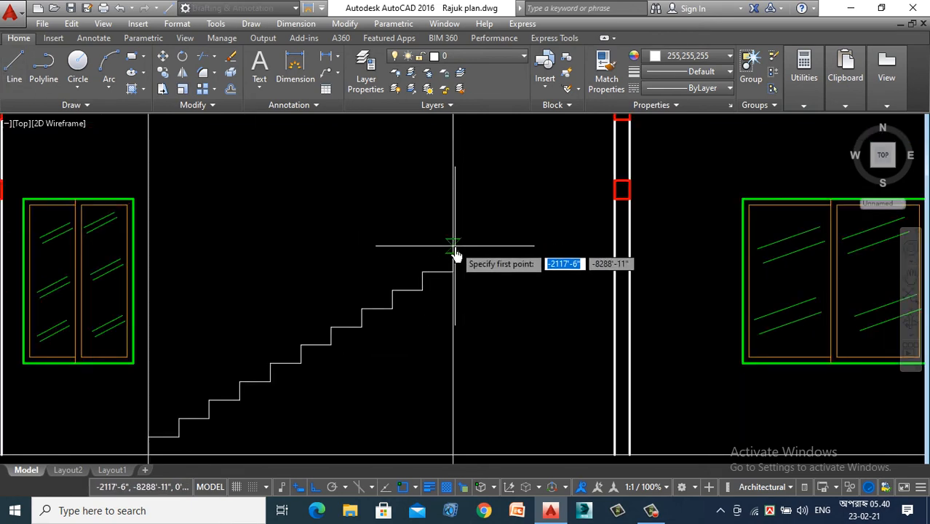
left_click(453, 254)
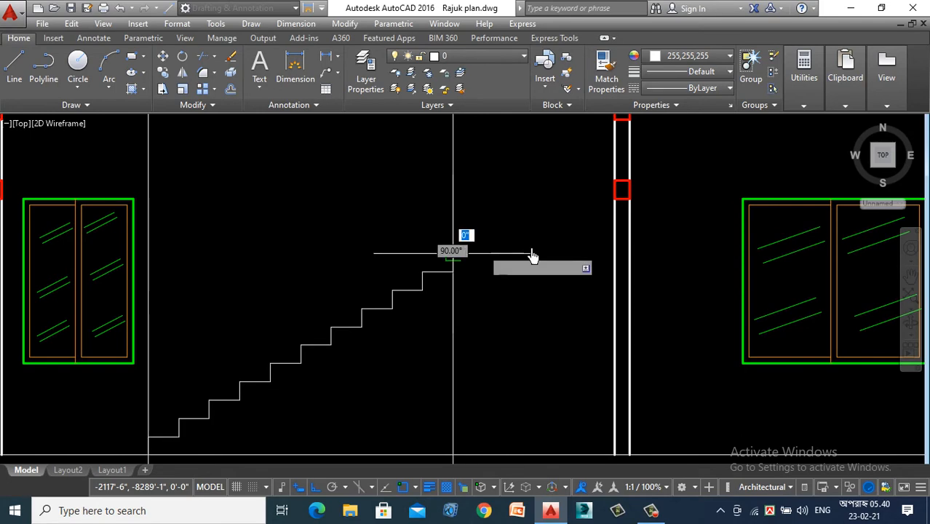
left_click(615, 254)
key("Escape")
scroll(570, 324, "down", 4)
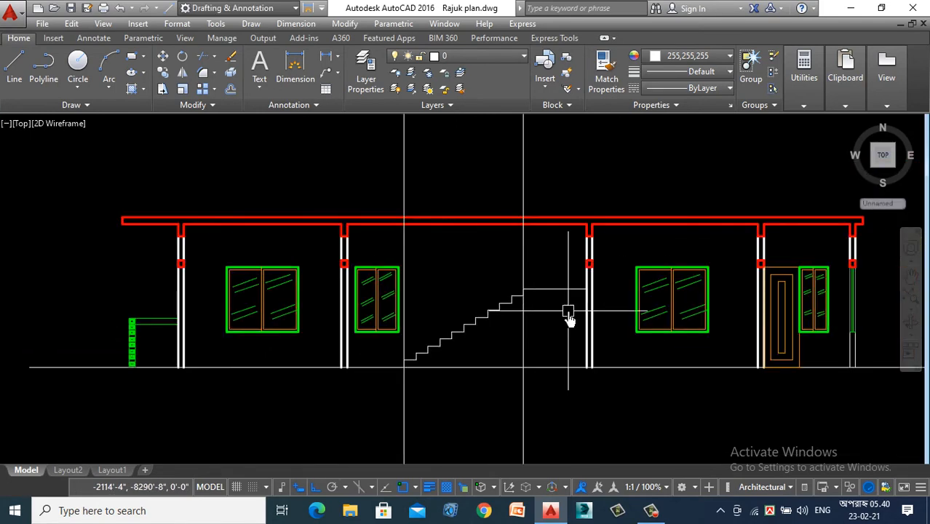
- Mirror the stair polyline about the horizontal landing level to form the upper flight, keeping the original flight
scroll(440, 310, "up", 2)
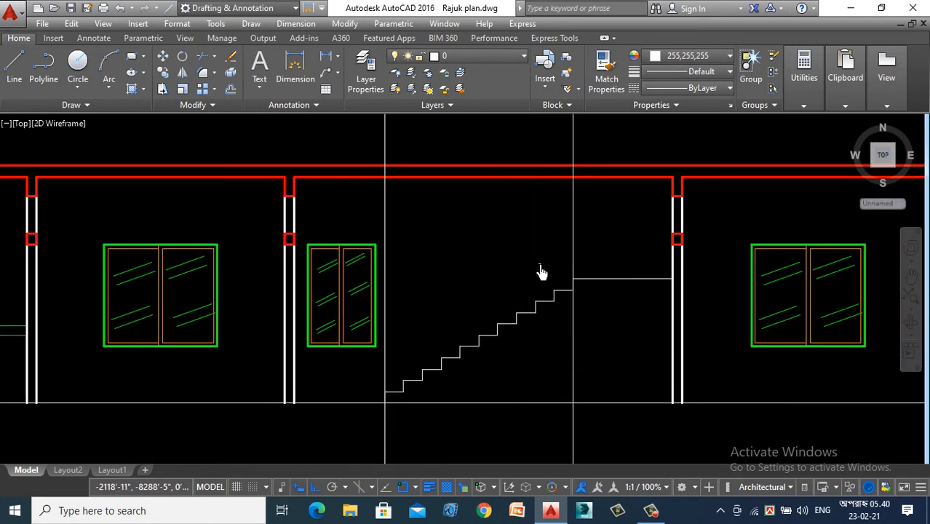
left_click(497, 337)
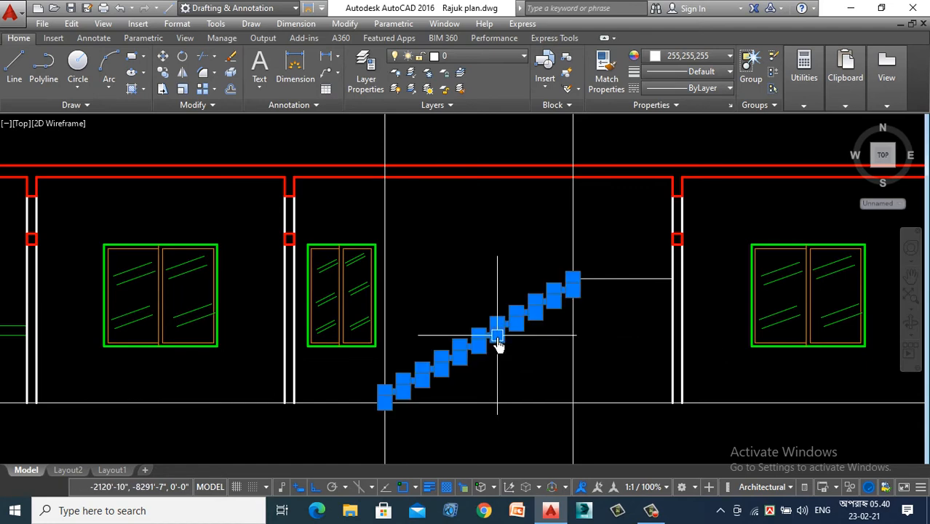
left_click(183, 79)
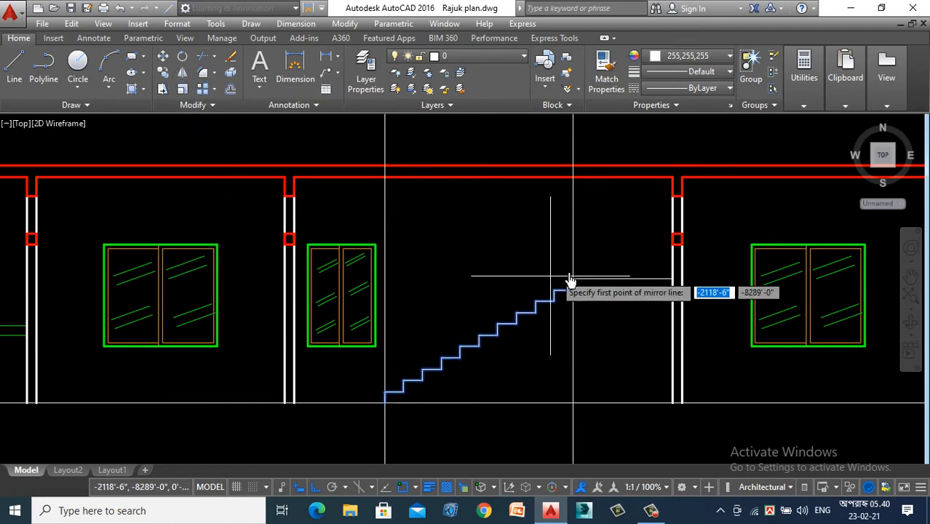
left_click(573, 281)
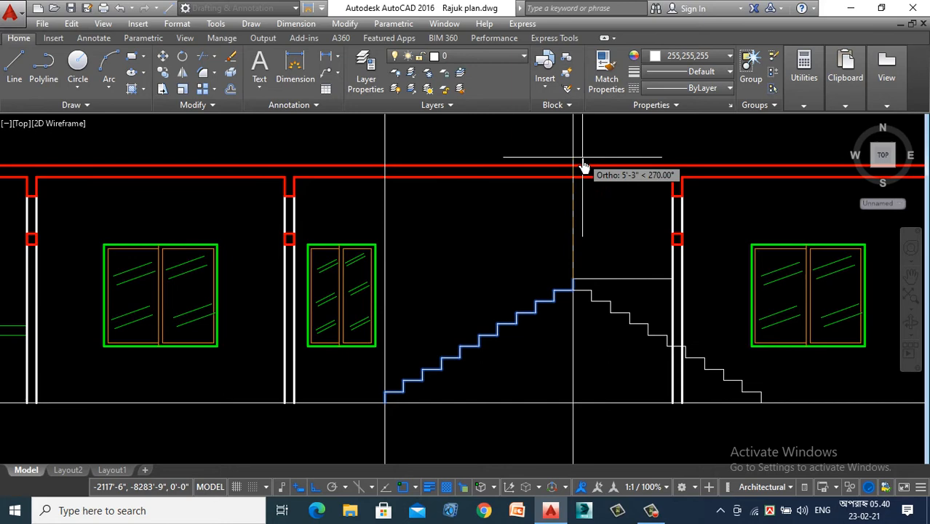
left_click(523, 312)
left_click(562, 353)
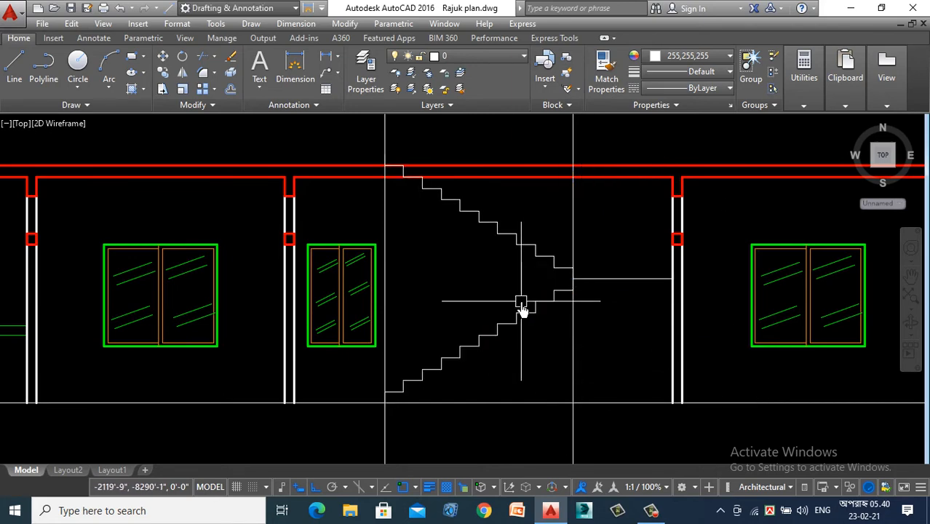
- Examine the top of the mirrored flight at the slab and compare it with the staircase in the ground floor section
scroll(393, 211, "down", 2)
scroll(398, 211, "up", 4)
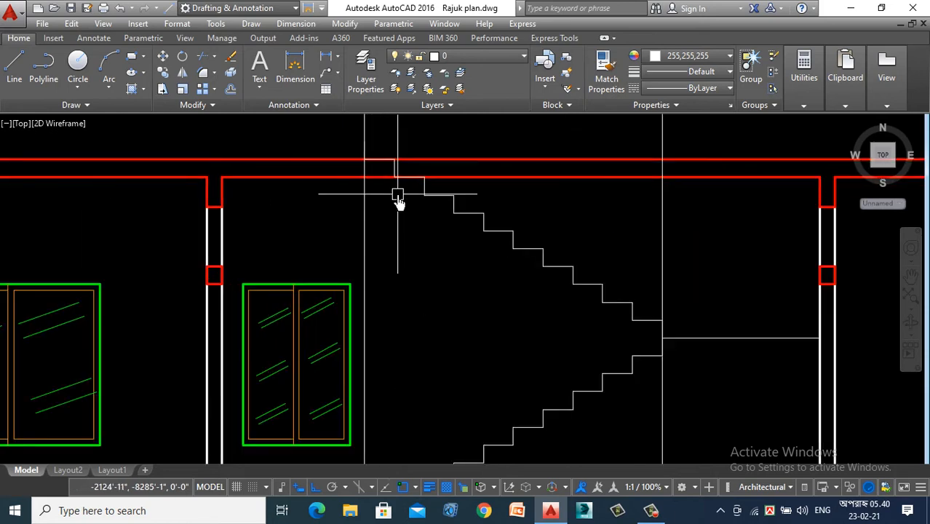
scroll(385, 280, "down", 2)
scroll(393, 283, "down", 5)
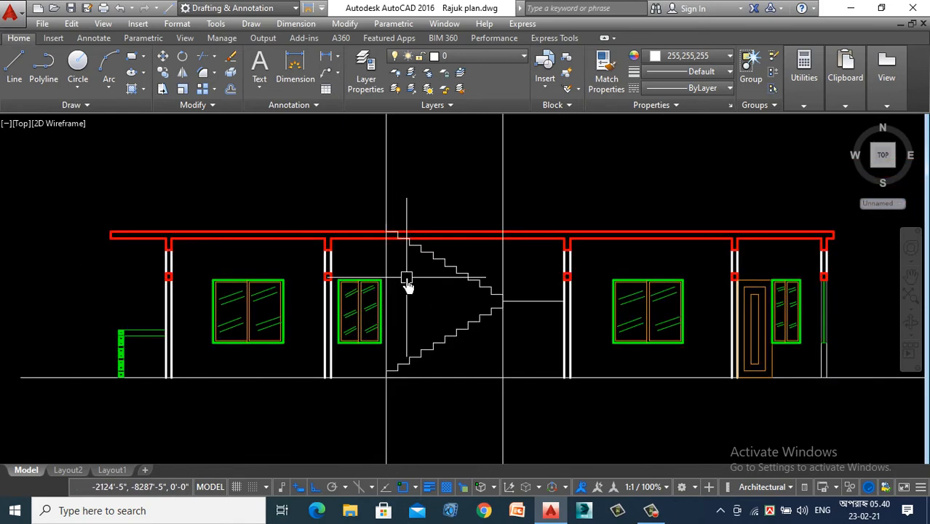
scroll(621, 245, "up", 3)
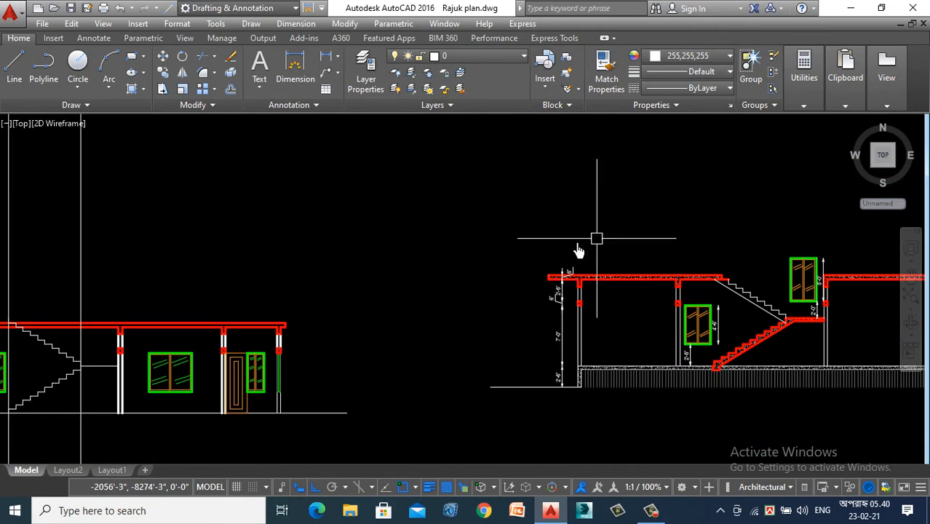
scroll(494, 241, "down", 1)
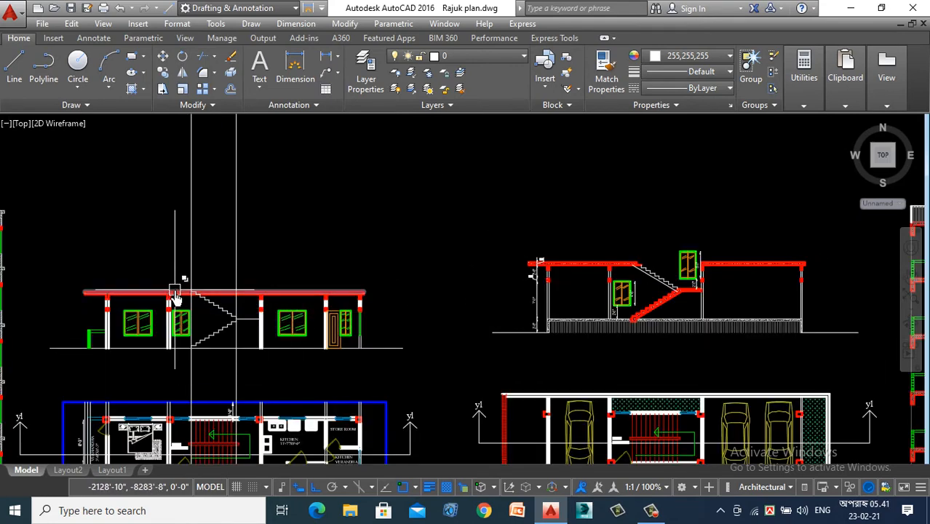
scroll(176, 300, "up", 5)
scroll(125, 283, "down", 4)
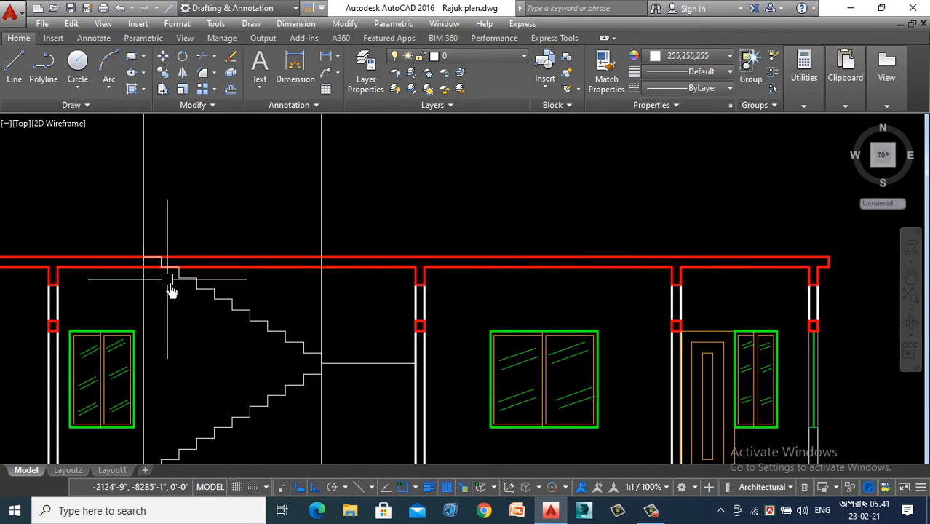
- Delete the two vertical construction lines at the ends of the stair flights
left_click(323, 166)
left_click(75, 207)
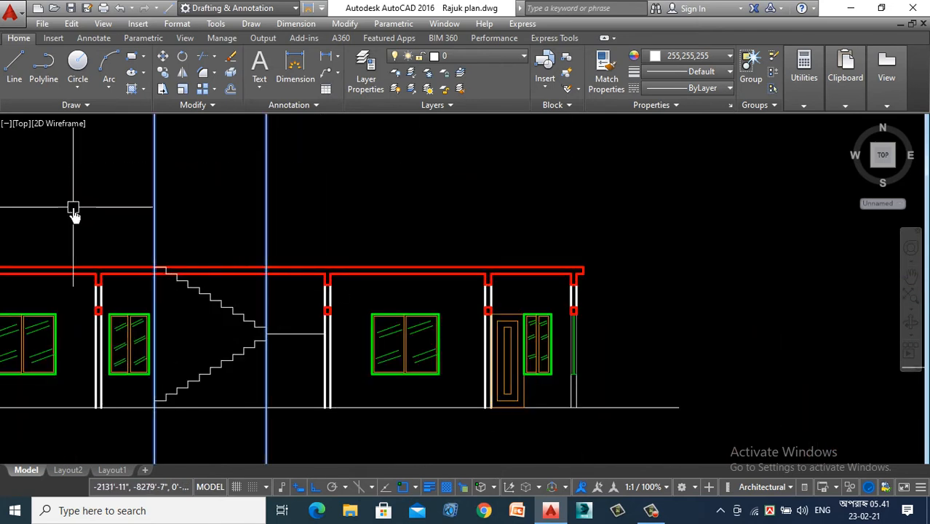
key("Delete")
- Explode the upper flight's polyline and delete its topmost riser and tread at the slab's upper face
scroll(171, 243, "up", 5)
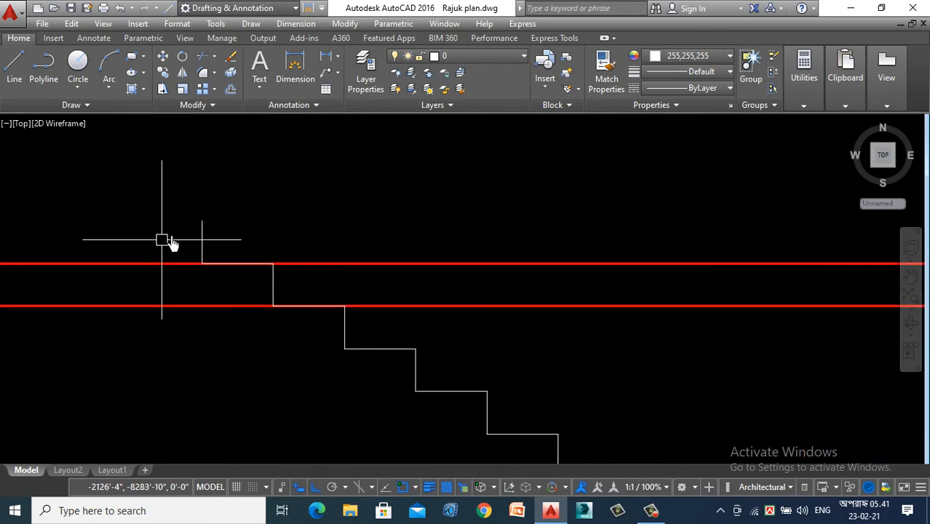
left_click(202, 222)
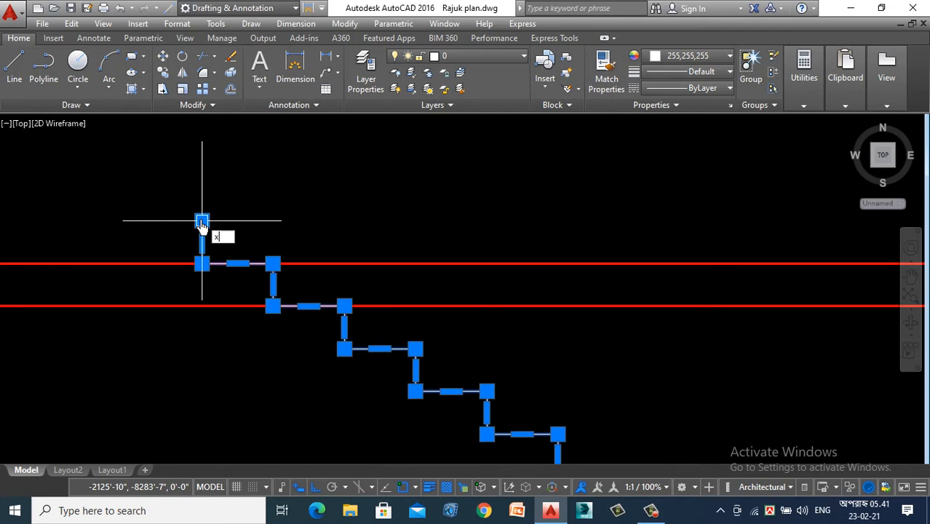
type("x")
key("Return")
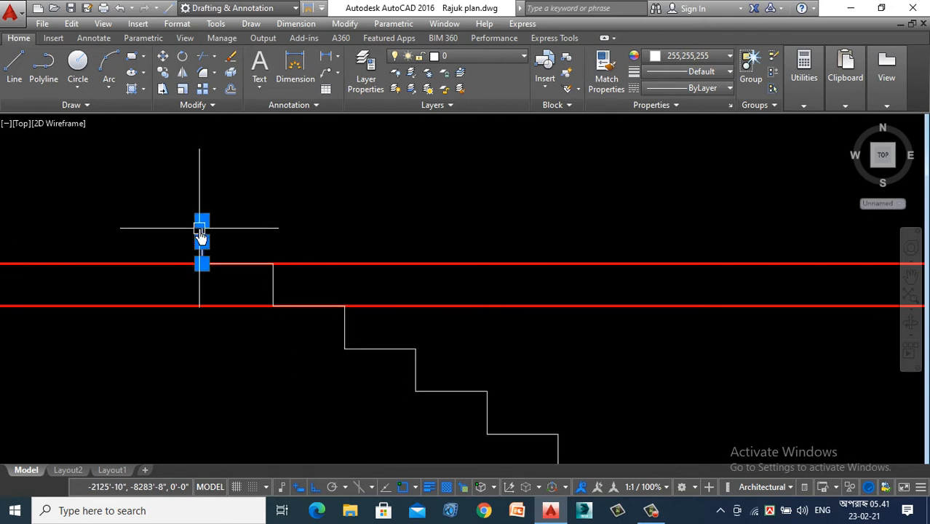
key("Delete")
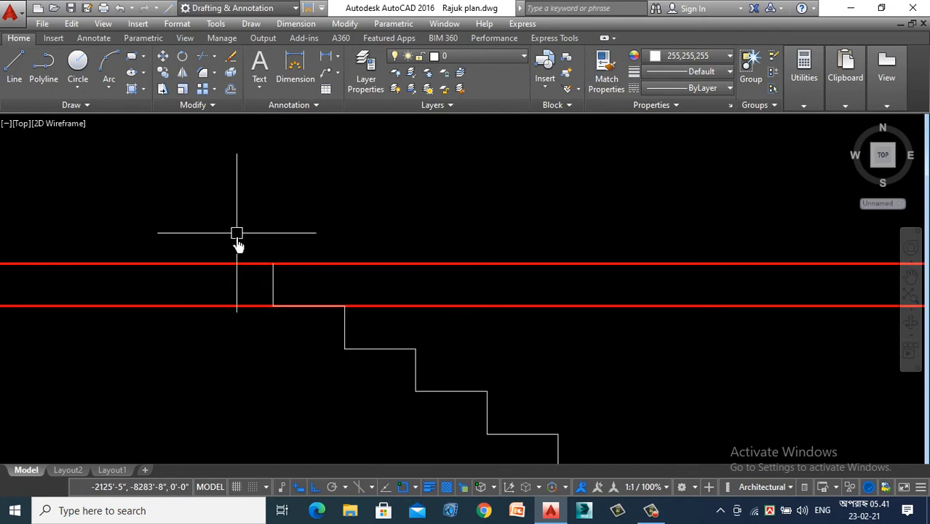
- Try deleting the upper flight's riser within the slab thickness, and undo that deletion
left_click(272, 286)
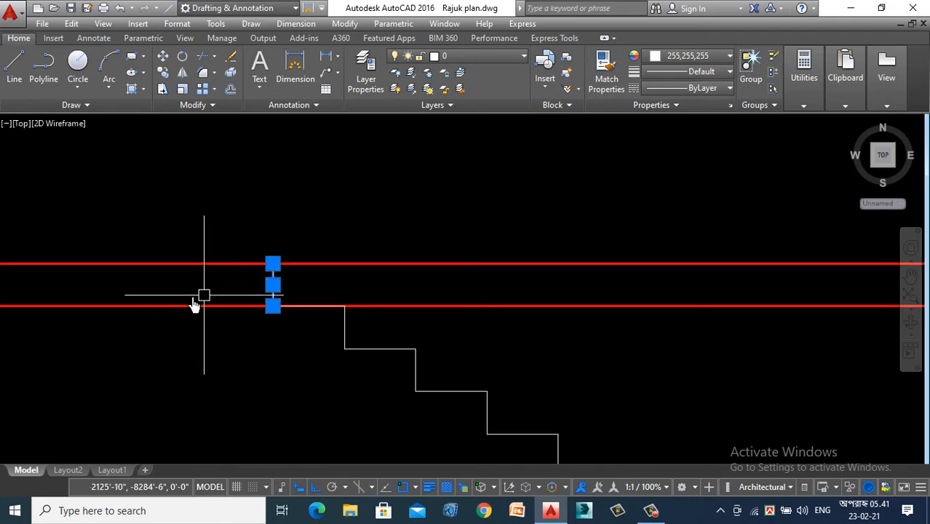
key("Delete")
scroll(219, 364, "down", 4)
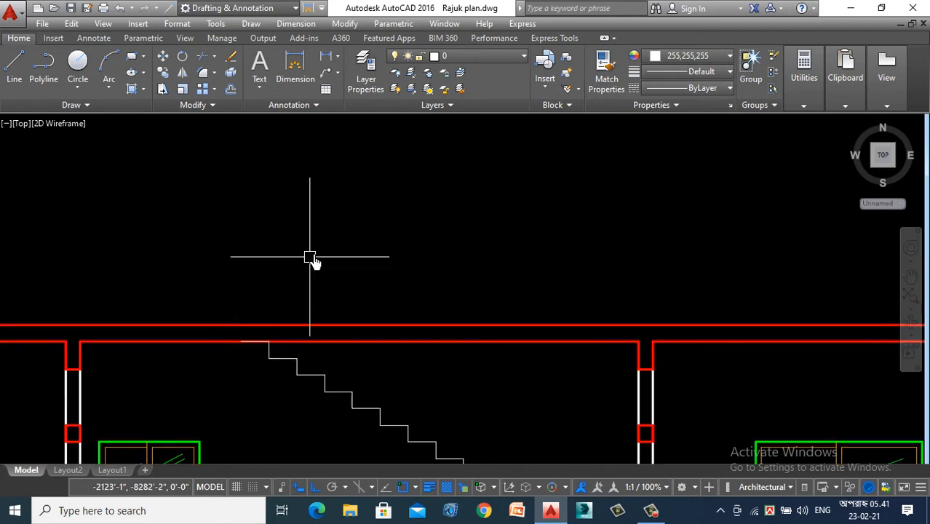
scroll(311, 257, "down", 2)
scroll(214, 291, "down", 2)
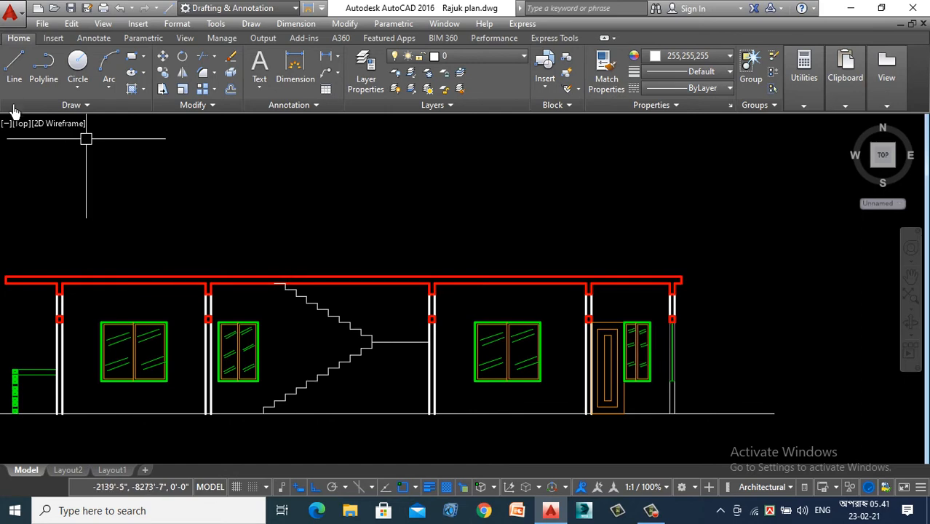
key("ctrl+z")
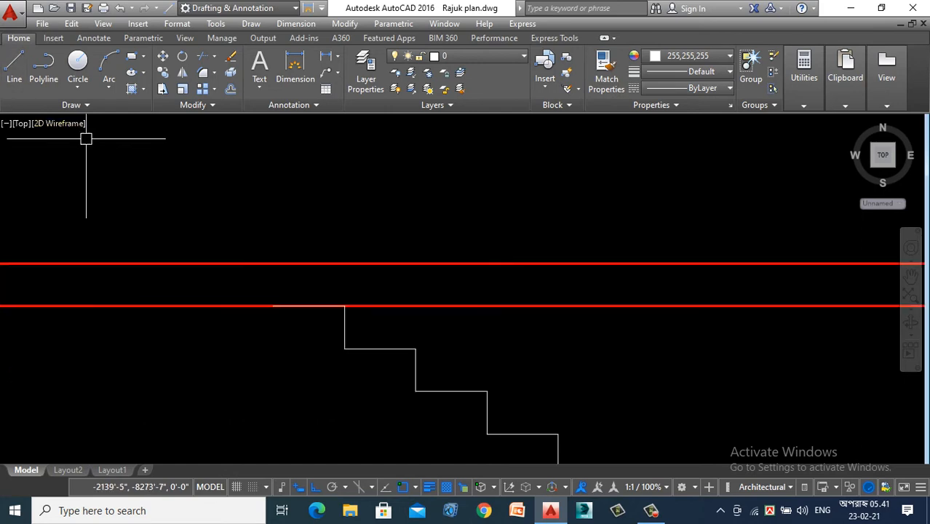
scroll(175, 139, "down", 5)
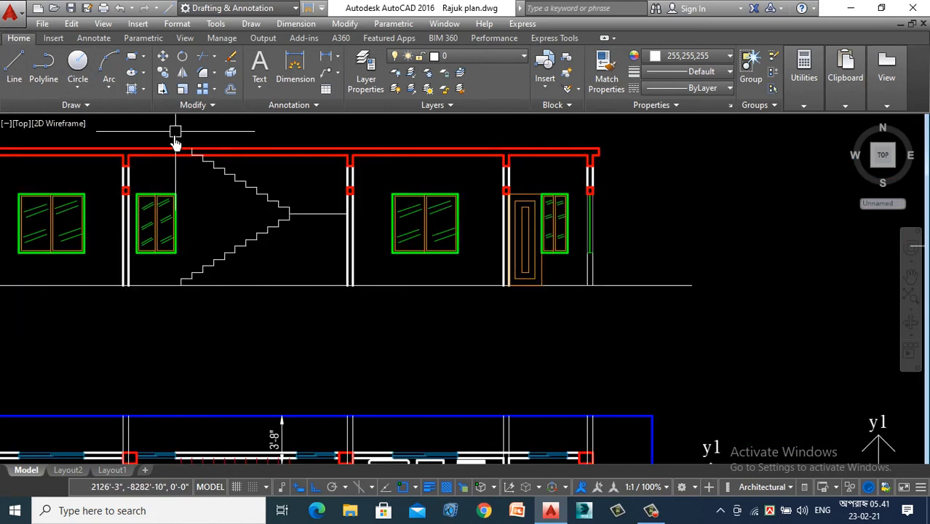
key("Return")
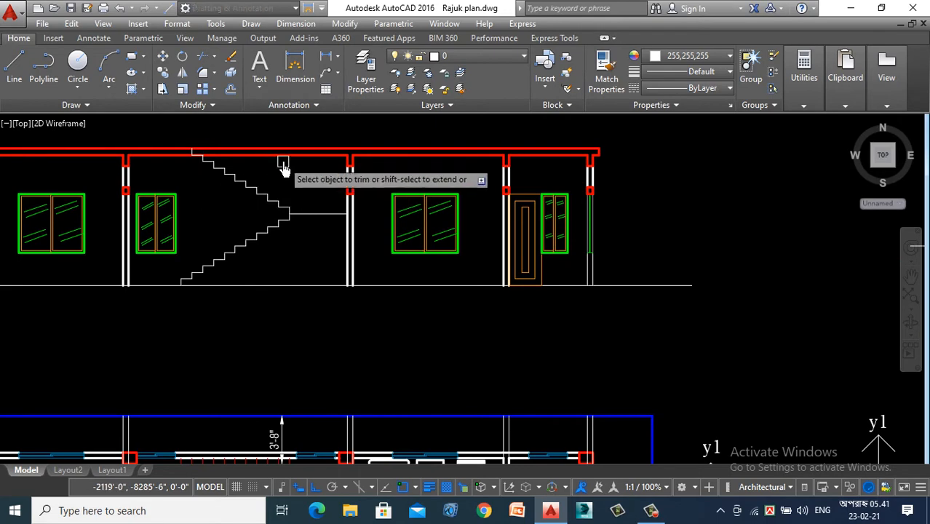
scroll(302, 139, "up", 3)
left_click(304, 136)
left_click(313, 147)
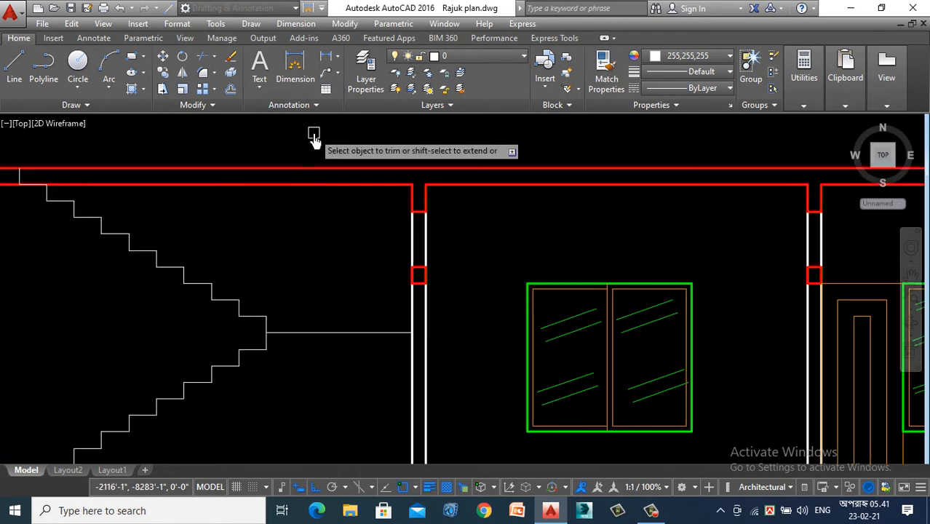
scroll(249, 208, "down", 6)
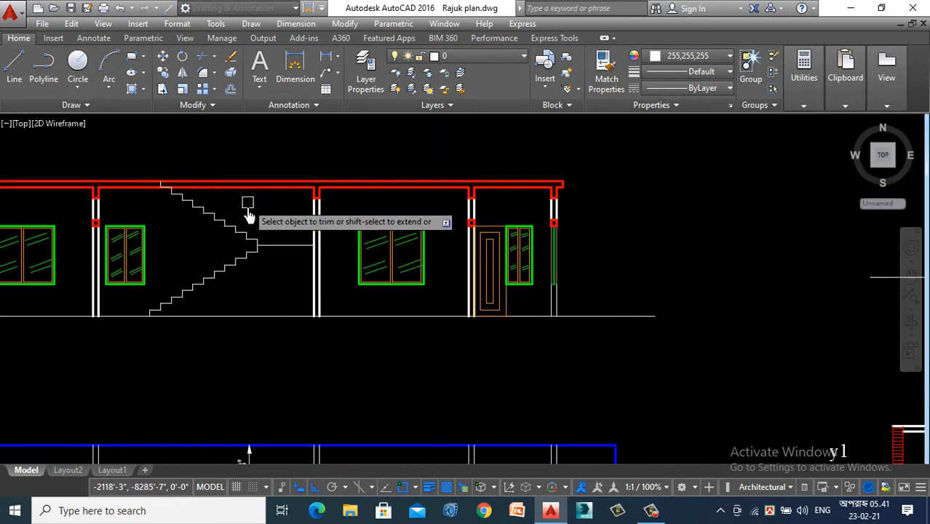
scroll(340, 272, "up", 4)
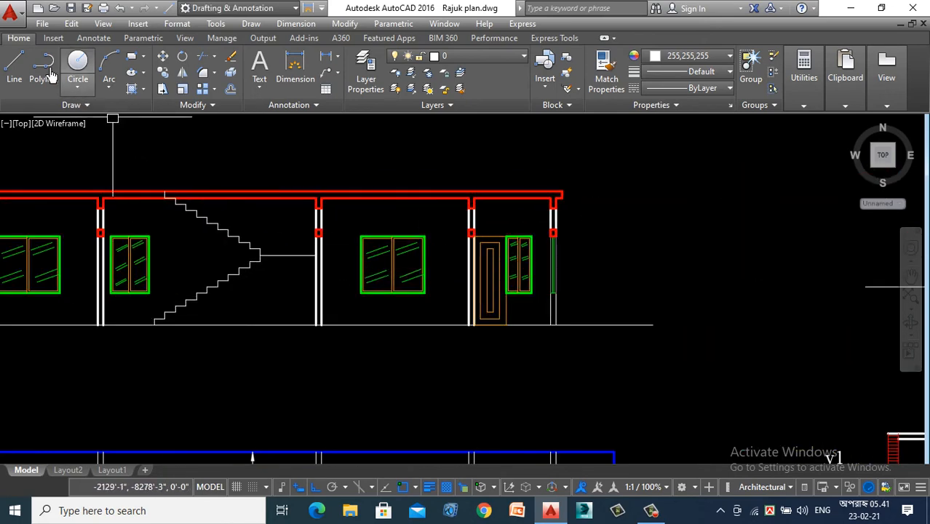
- Draw a vertical line across the slab thickness, aligned with the stair-side face of the column beside the landing
left_click(15, 64)
scroll(302, 180, "up", 2)
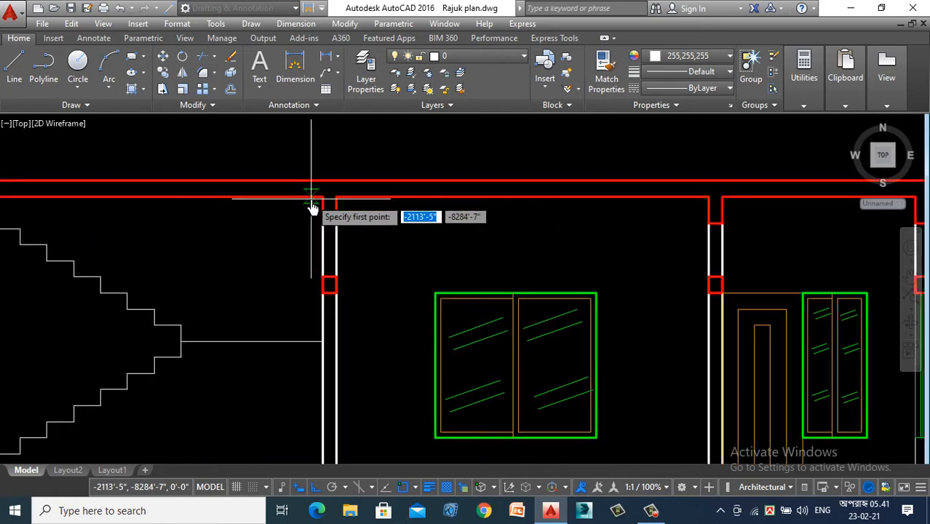
left_click(315, 202)
key("Escape")
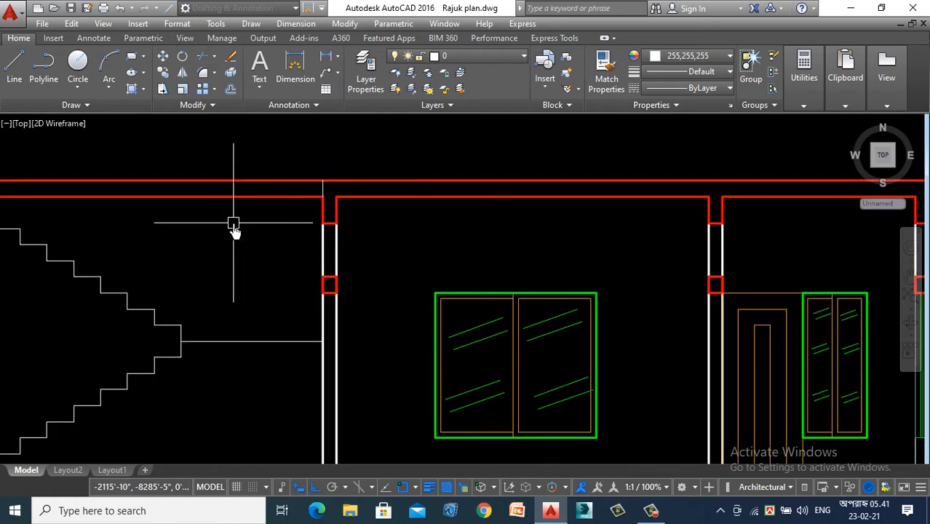
- Trim both roof slab lines over the stairwell, between the upper flight's top riser and the column line
type("tr")
key("Return")
scroll(291, 264, "down", 2)
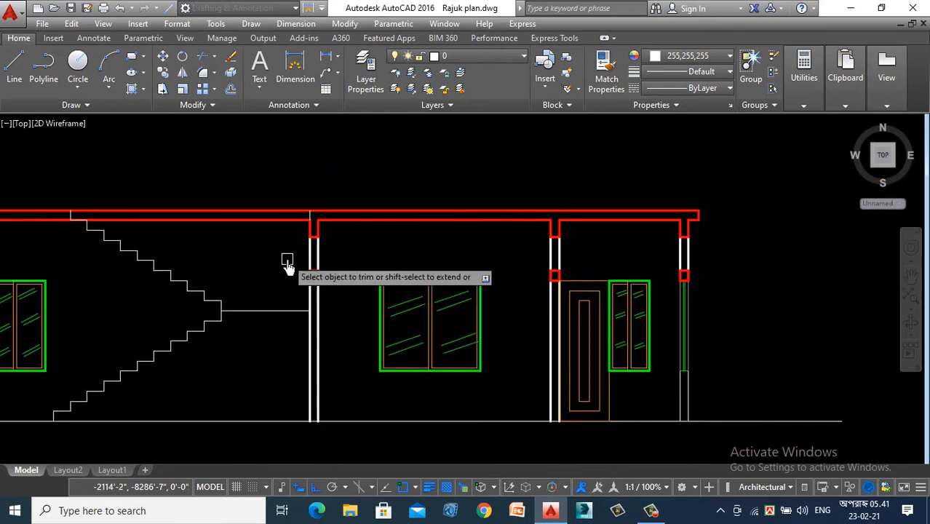
left_click(260, 183)
left_click(231, 239)
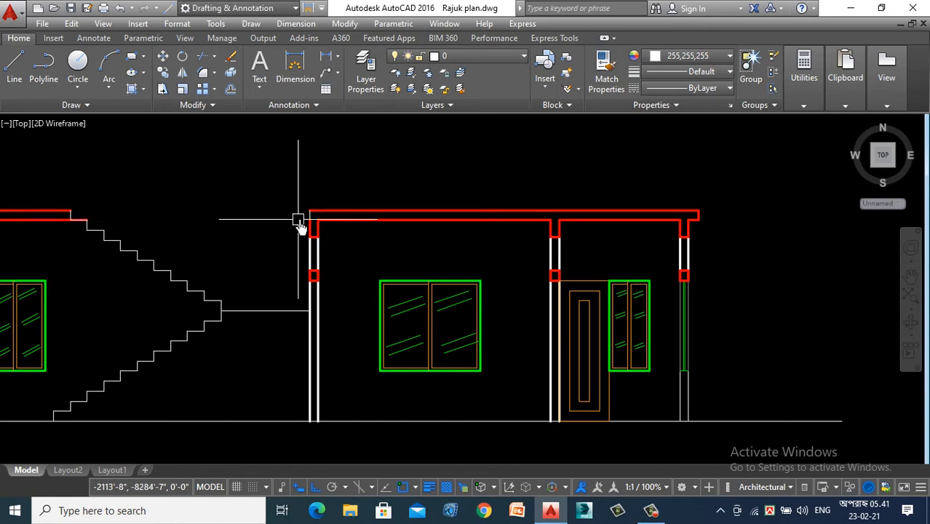
- Match the new slab end line above the column to the properties of the red slab line
scroll(310, 216, "up", 2)
type("ma")
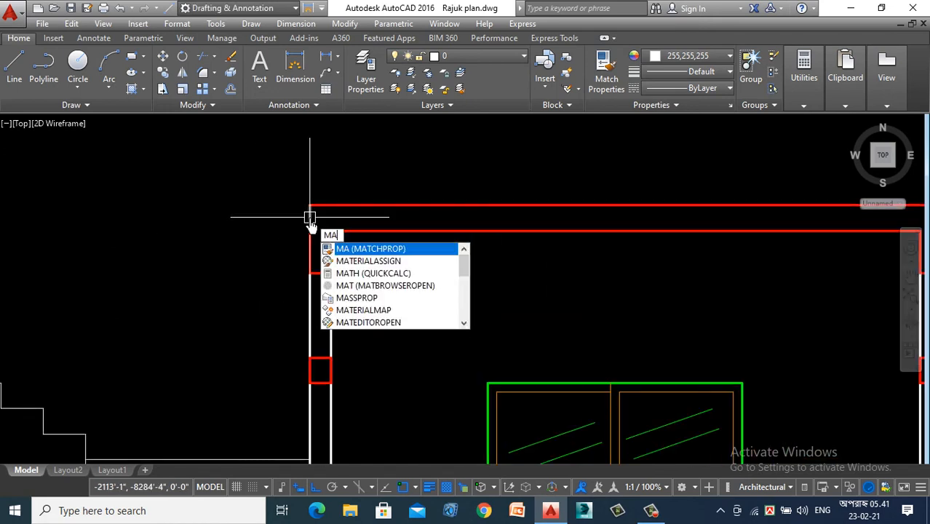
key("Return")
left_click(335, 205)
left_click(321, 172)
left_click(260, 216)
key("Return")
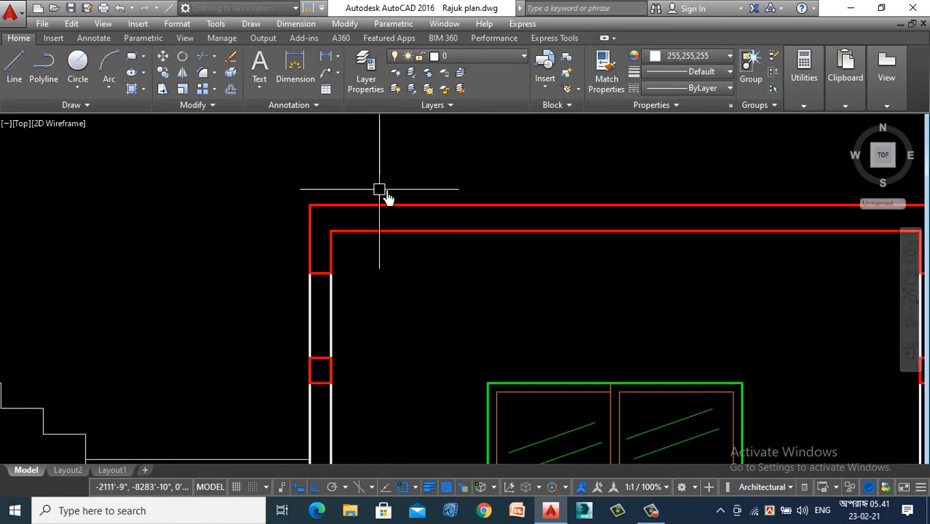
- Try to match the riser closing the slab at the top of the stairs to the red slab line's properties
scroll(448, 188, "down", 5)
scroll(390, 247, "up", 10)
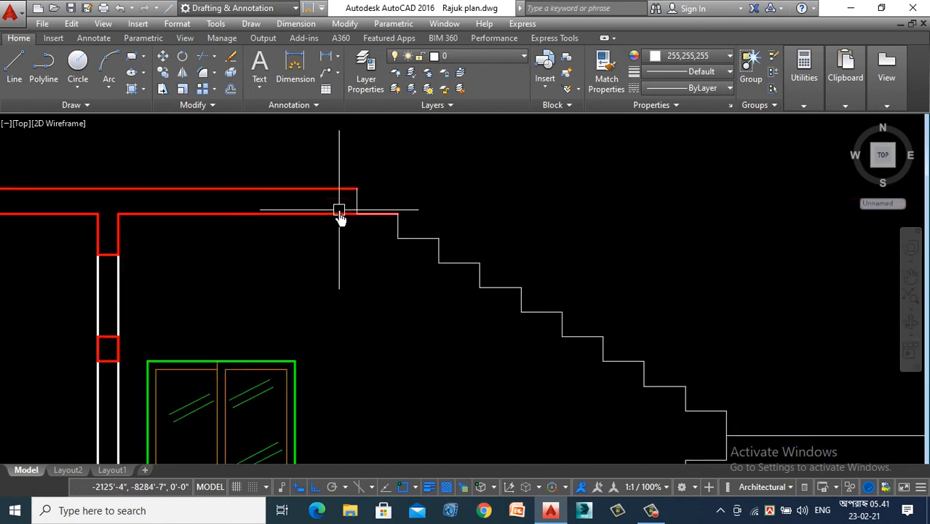
type("ma")
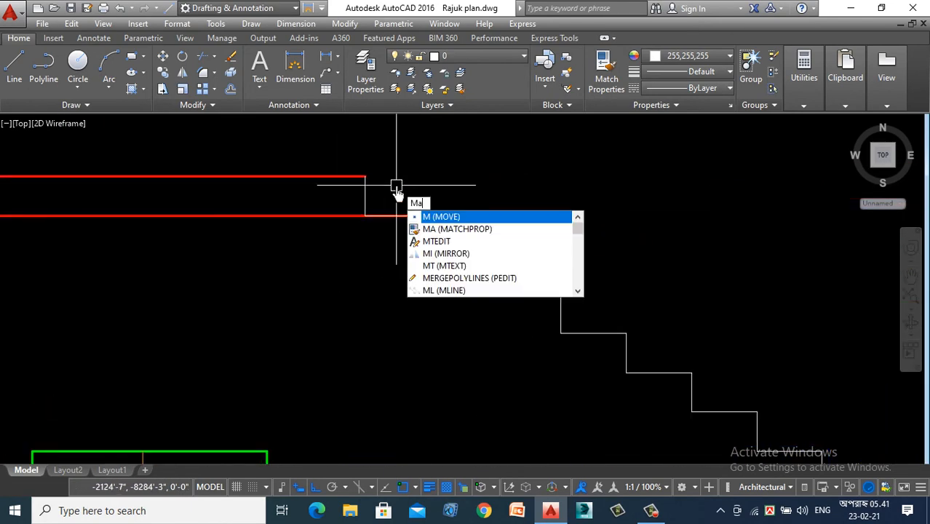
key("Return")
left_click(367, 190)
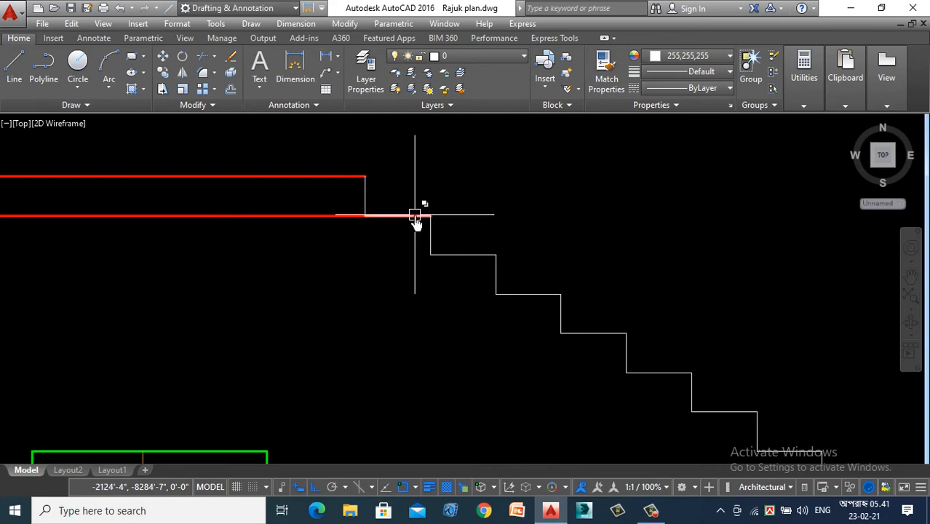
scroll(415, 219, "down", 6)
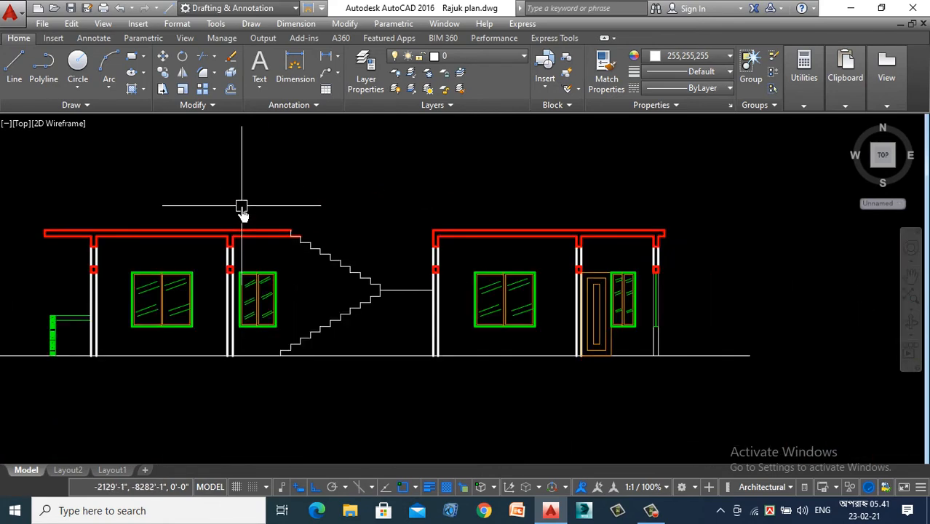
scroll(243, 213, "down", 3)
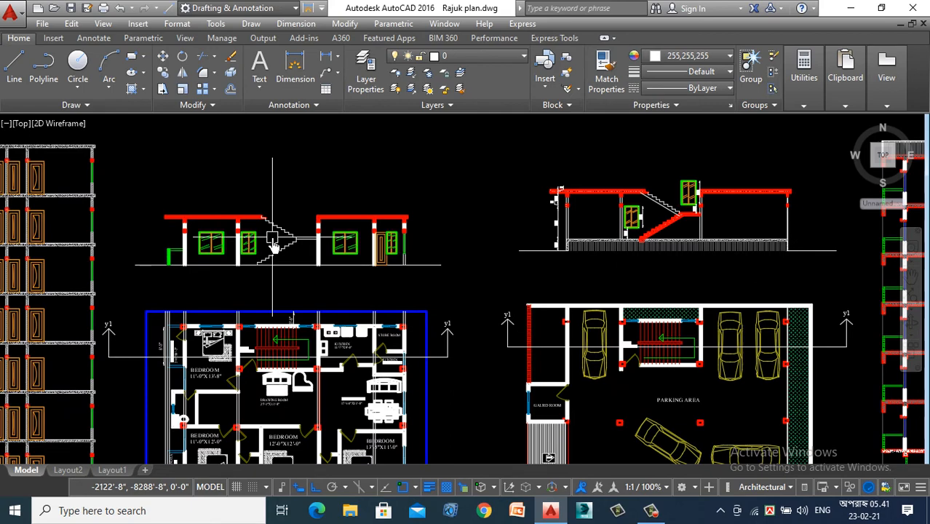
scroll(303, 271, "up", 1)
scroll(284, 256, "down", 1)
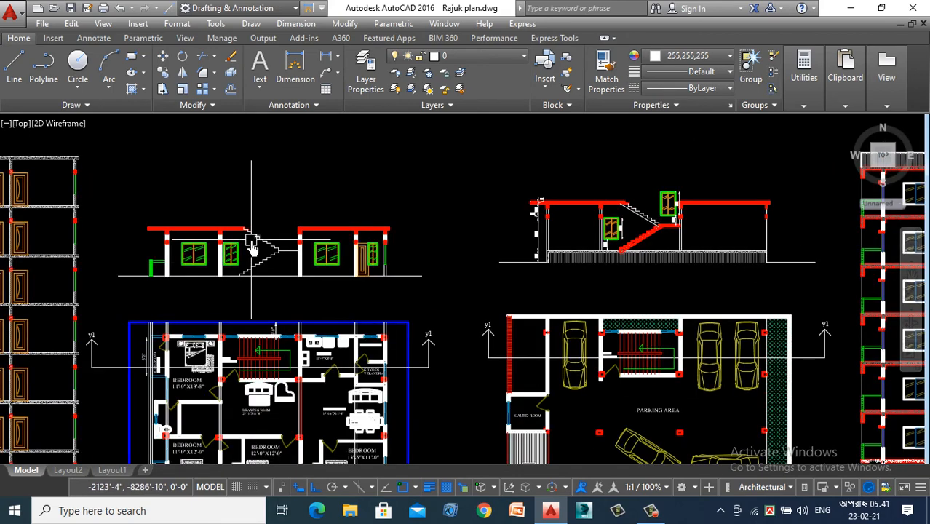
mouse_move(251, 241)
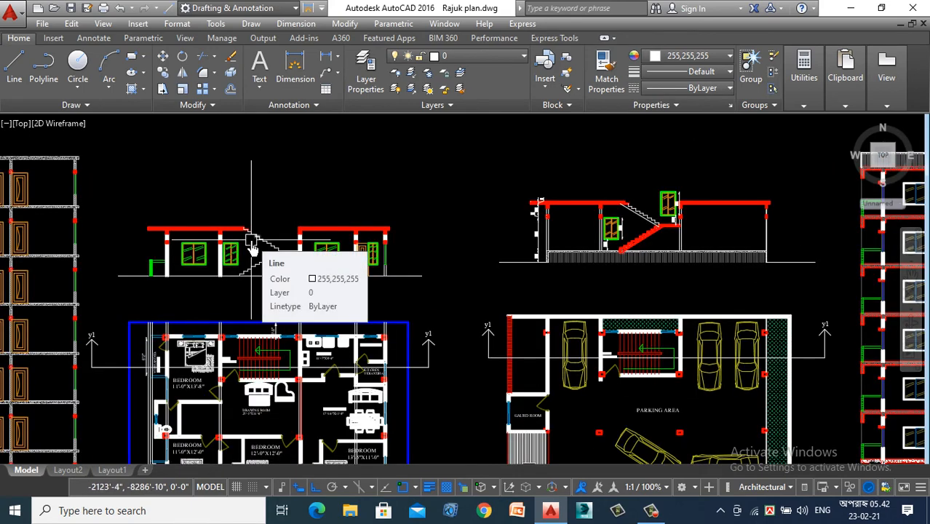
scroll(233, 240, "up", 3)
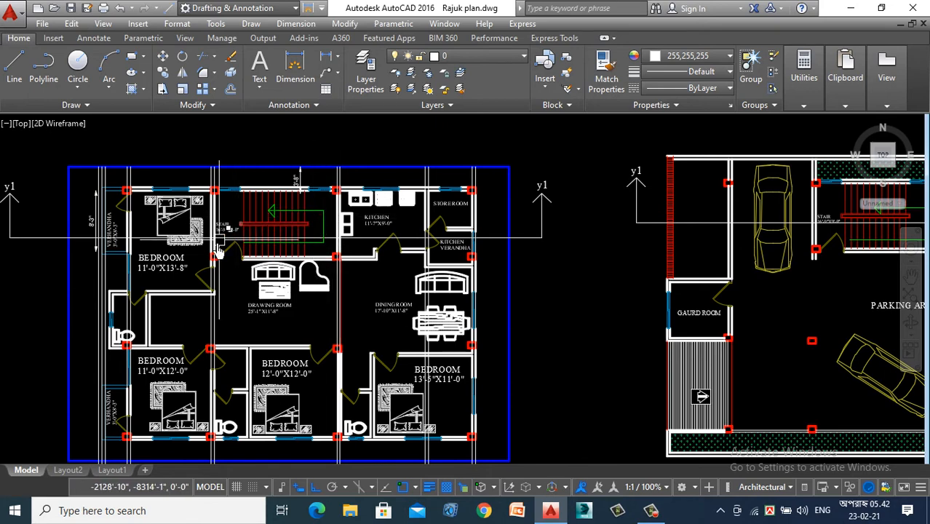
left_click(638, 517)
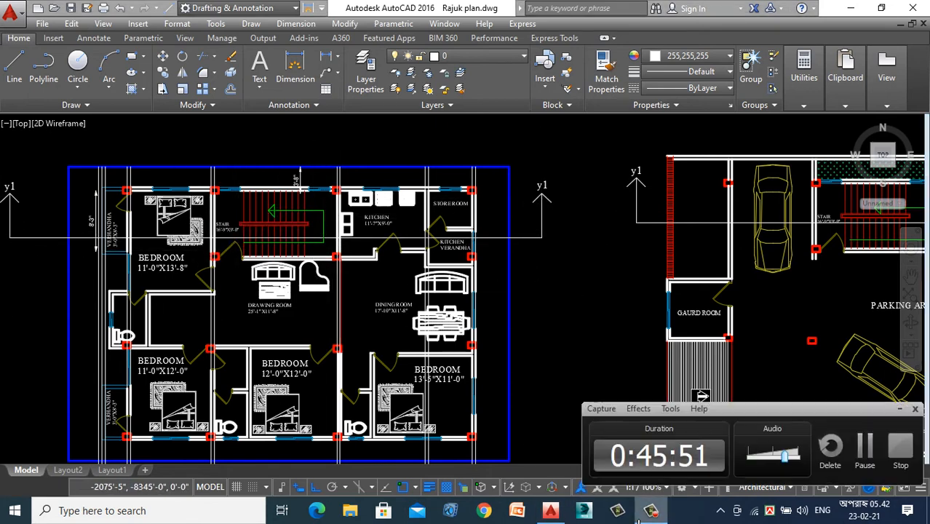
left_click(901, 410)
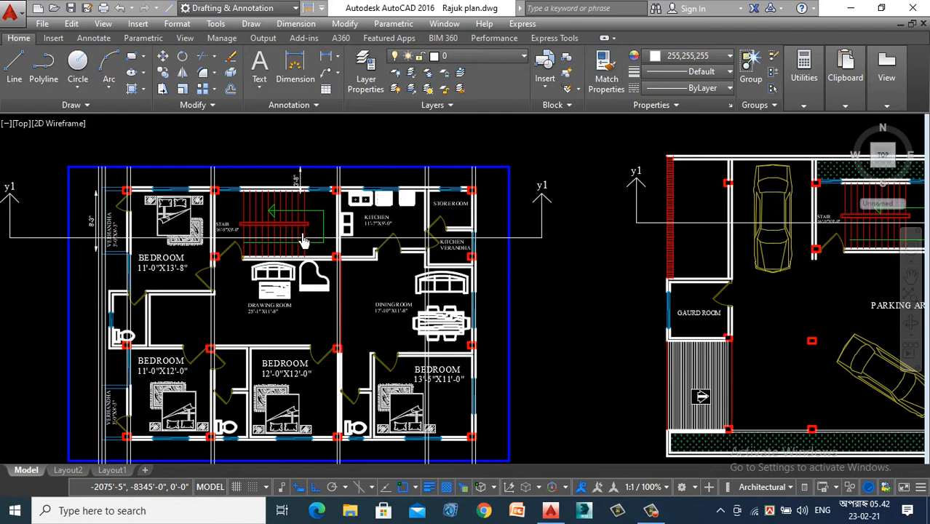
- Draw a diagonal line through the underside step corners of the lower stair flight, starting near the landing
scroll(359, 293, "down", 5)
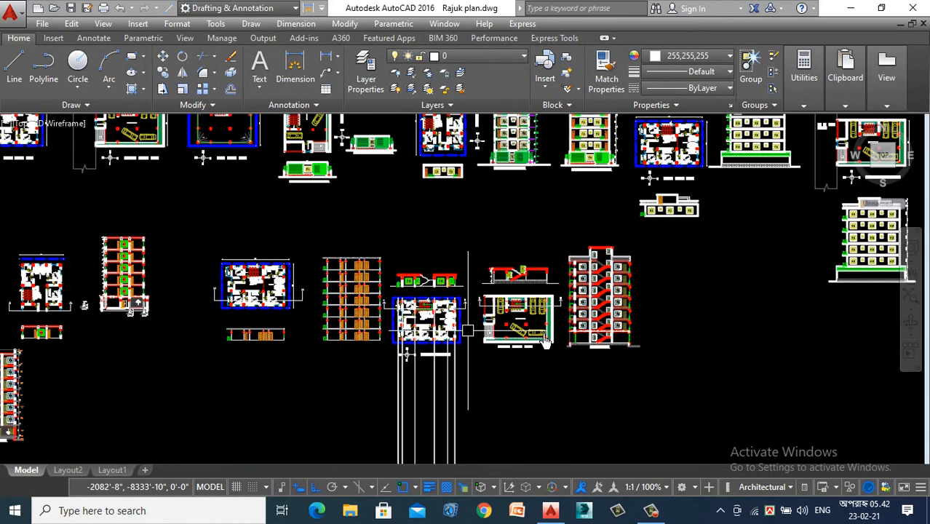
scroll(397, 289, "up", 5)
scroll(415, 205, "down", 2)
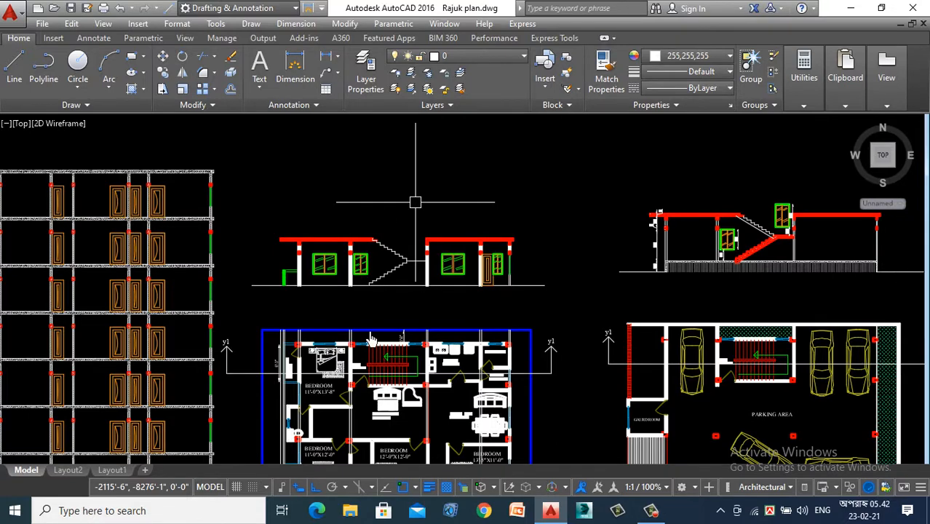
scroll(371, 340, "up", 2)
scroll(426, 234, "up", 3)
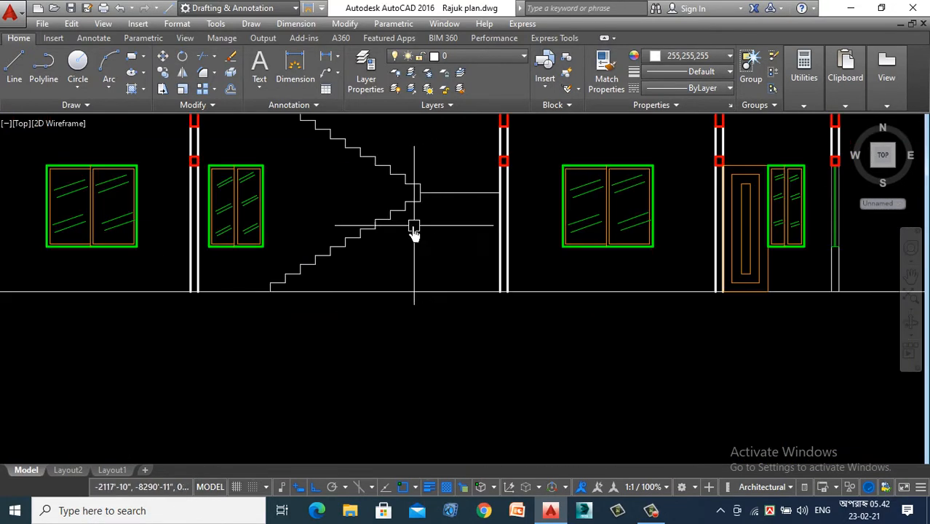
left_click(13, 73)
scroll(370, 291, "up", 2)
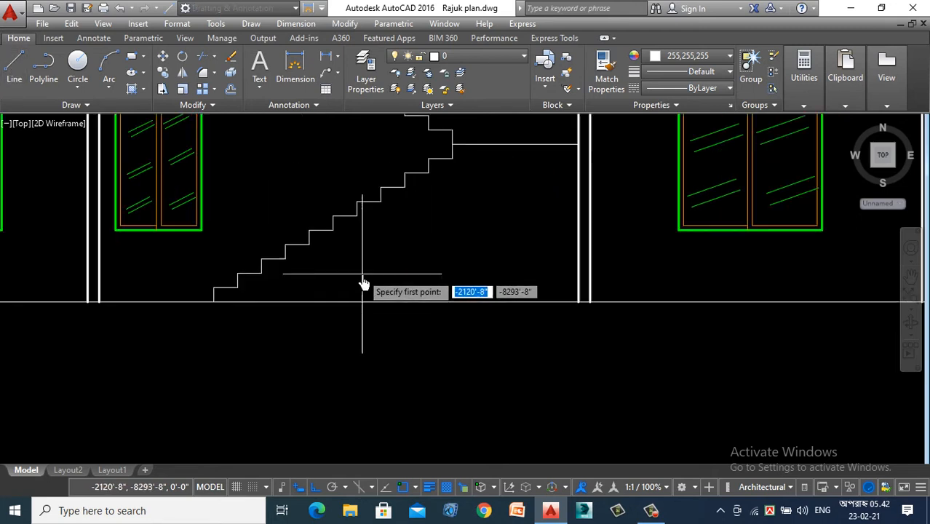
left_click(430, 180)
left_click(285, 259)
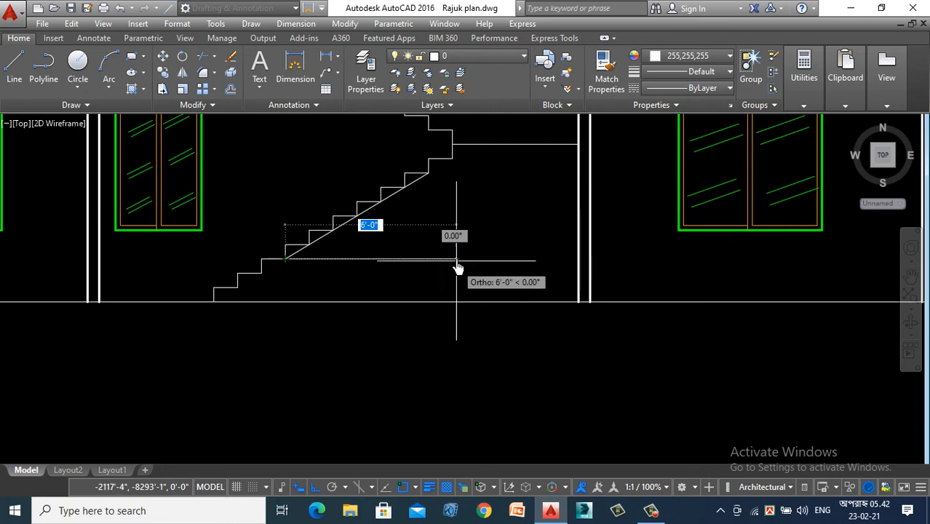
key("Escape")
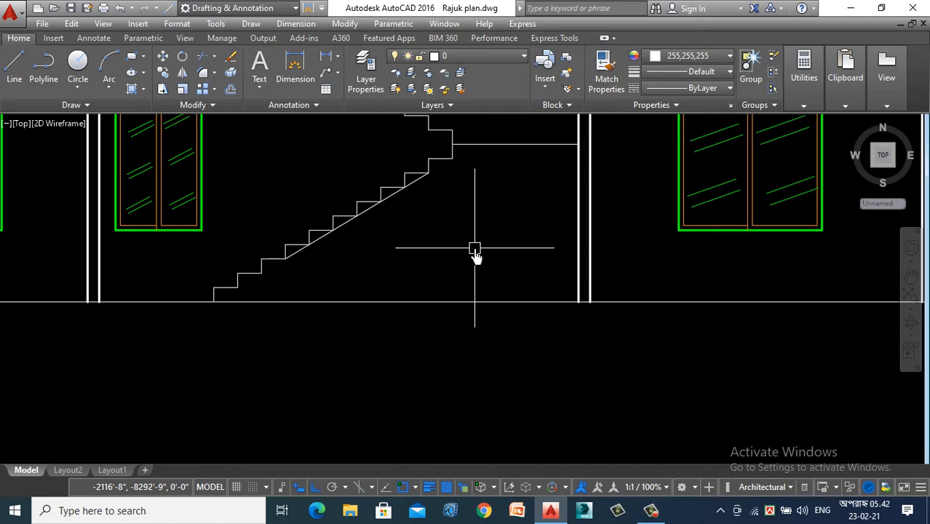
- Offset the lower flight's diagonal line 4" downward to form the waist slab underside
type("o")
key("Return")
key("Return")
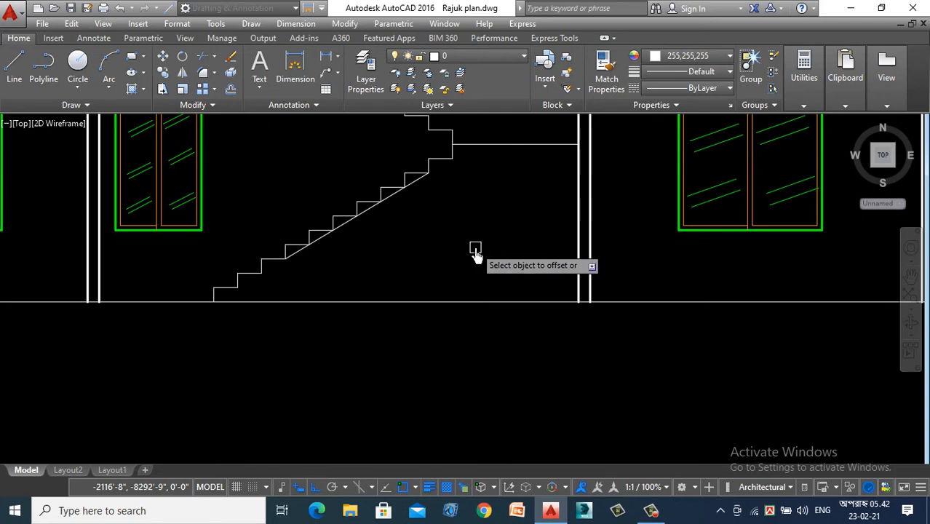
left_click(369, 211)
left_click(412, 240)
- Offset the landing line 4" downward to give the landing its slab thickness
scroll(414, 247, "down", 2)
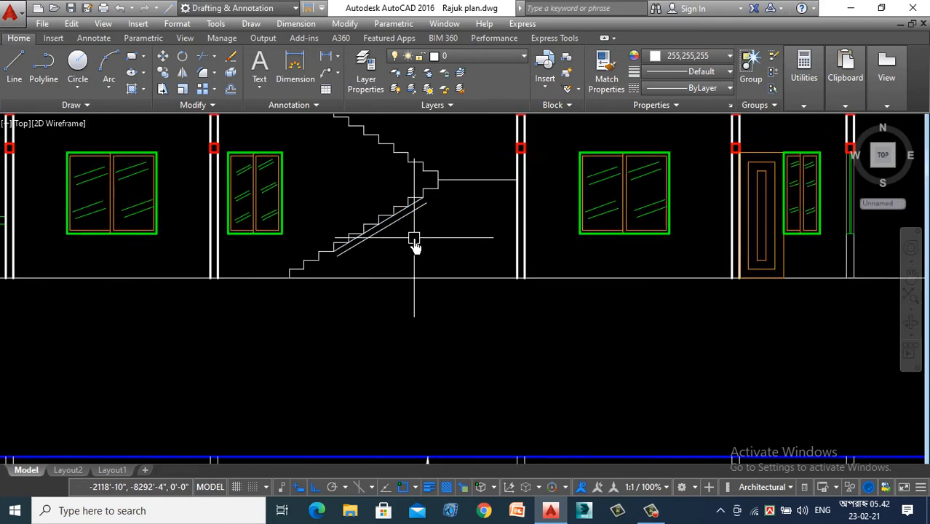
scroll(408, 219, "up", 4)
type("e")
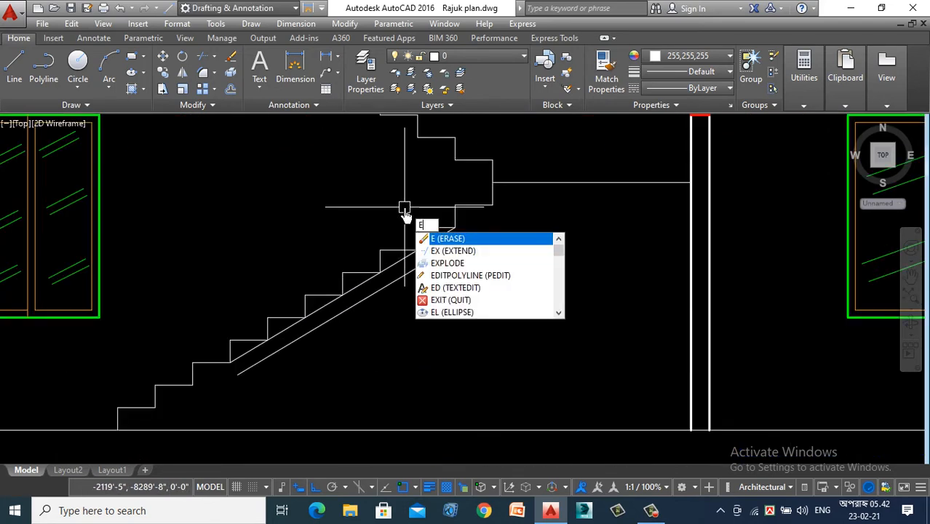
key("Return")
key("Return")
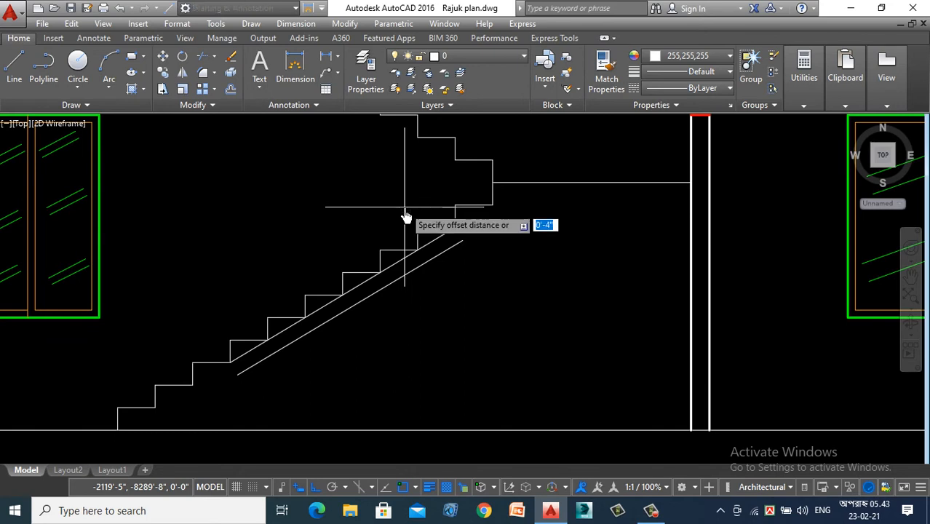
key("Return")
left_click(610, 183)
left_click(612, 215)
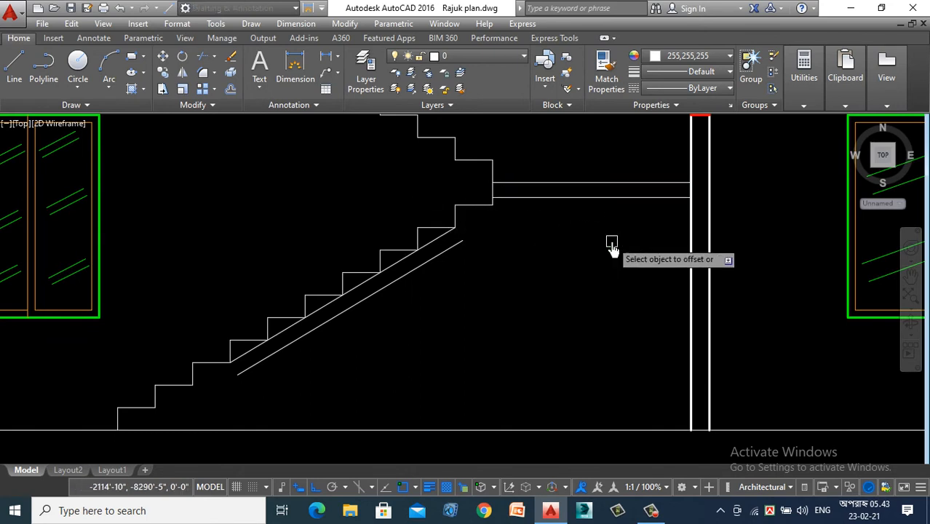
- Extend the lower flight's offset line up to the landing underside and down to the floor line
type("e")
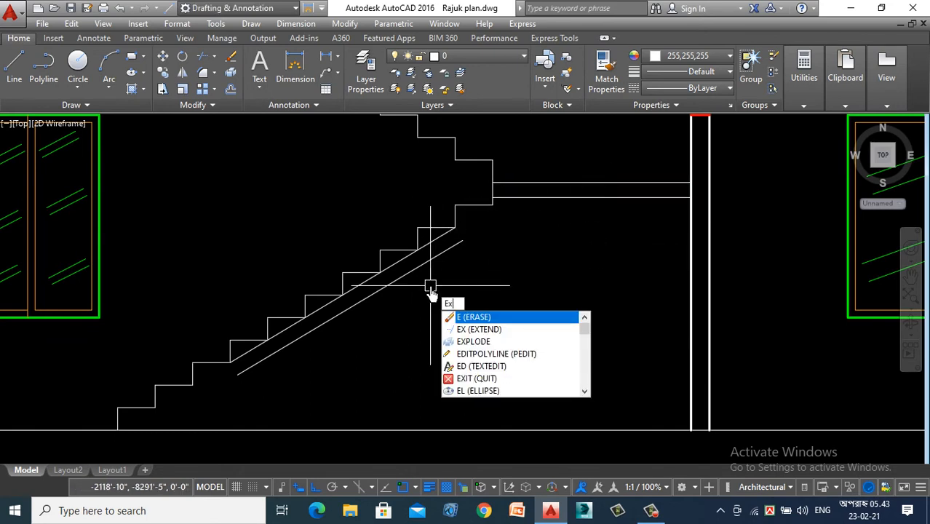
key("Return")
key("Return")
left_click(422, 270)
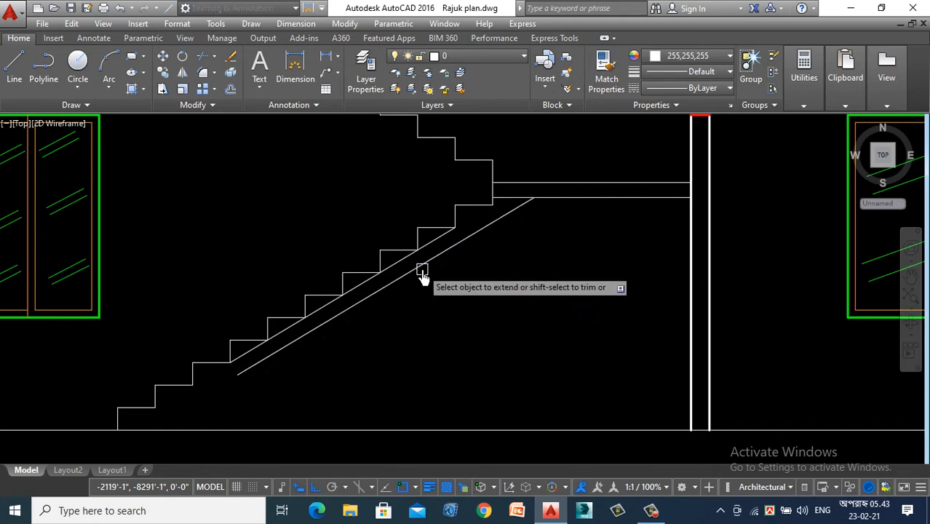
left_click(365, 297)
scroll(416, 333, "down", 4)
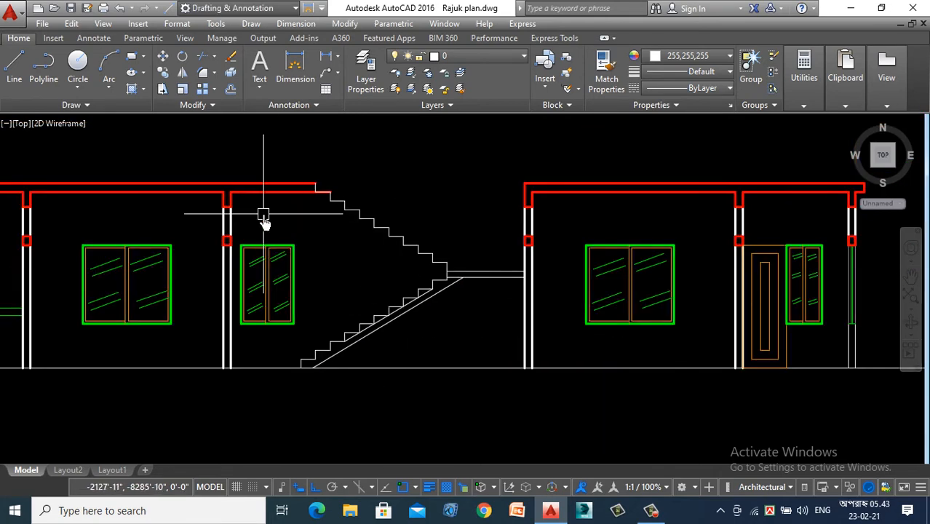
- Draw a diagonal line through the underside step corners of the upper flight, from below the roof slab to near the landing
type("l")
key("Return")
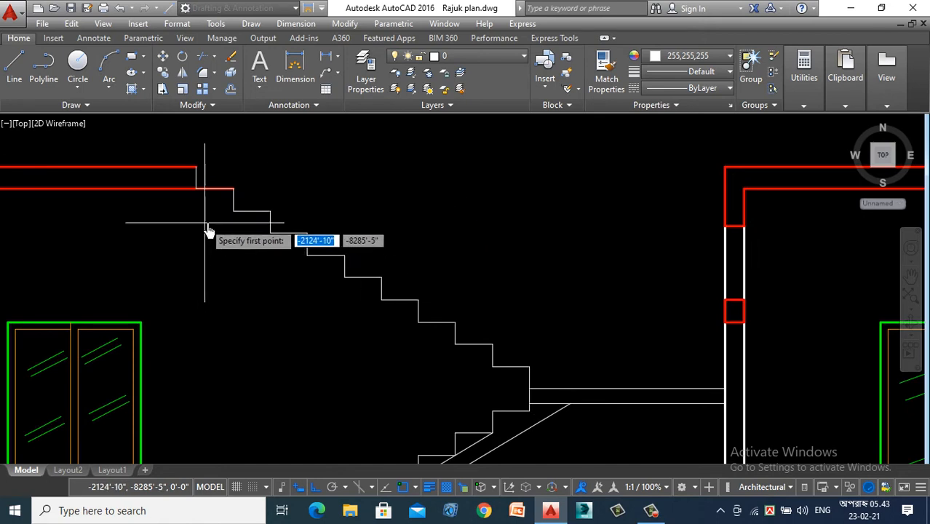
left_click(233, 211)
left_click(491, 370)
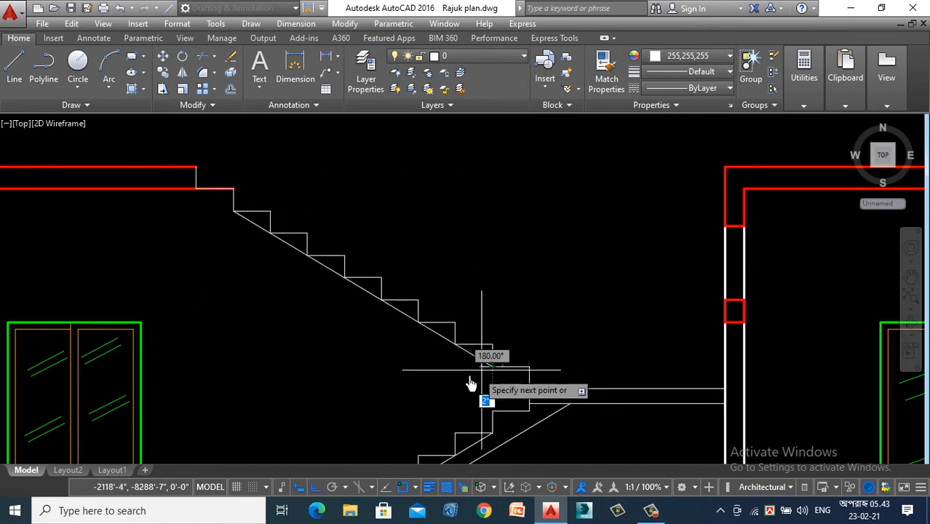
key("Escape")
- Offset the upper flight's diagonal line 4" downward to form its waist slab underside
key("Return")
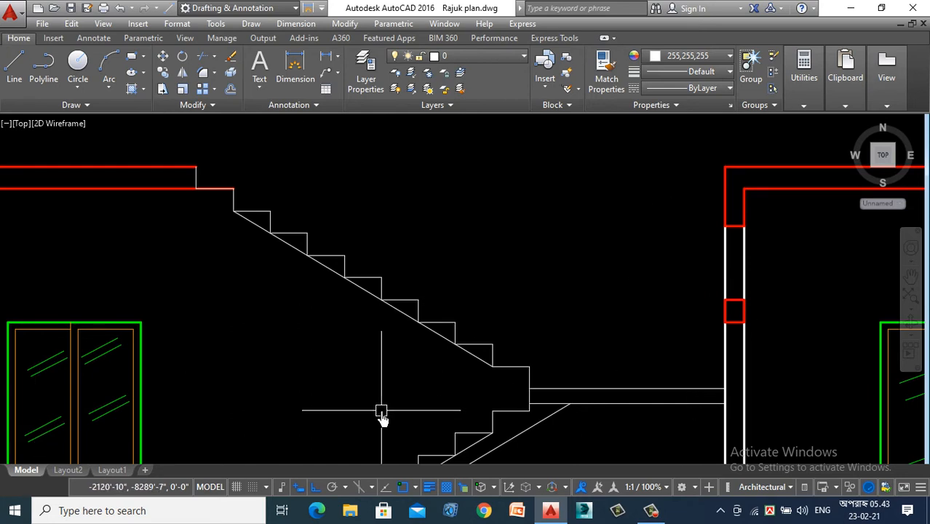
key("Return")
key("Return")
left_click(428, 328)
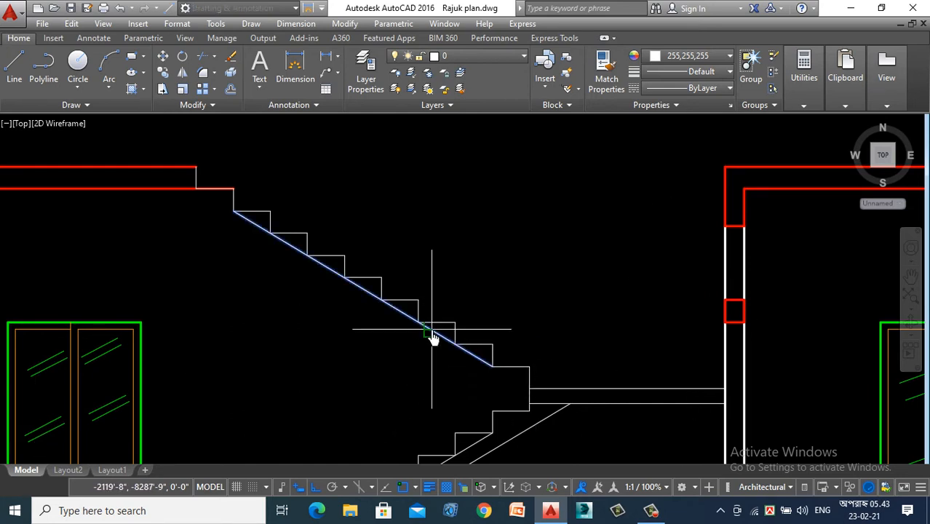
left_click(334, 385)
- Extend the upper flight's offset line to the roof slab underside and to the riser at the landing
type("e")
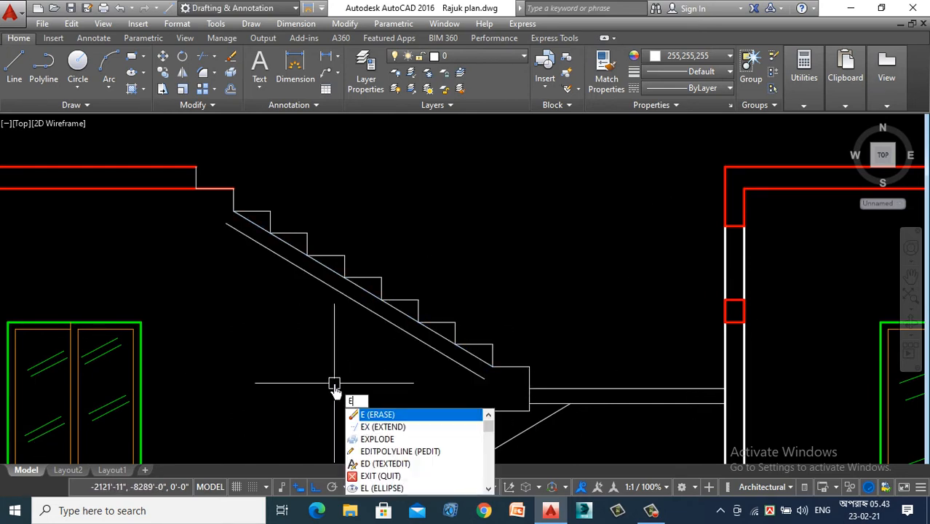
type("x")
key("Return")
key("Return")
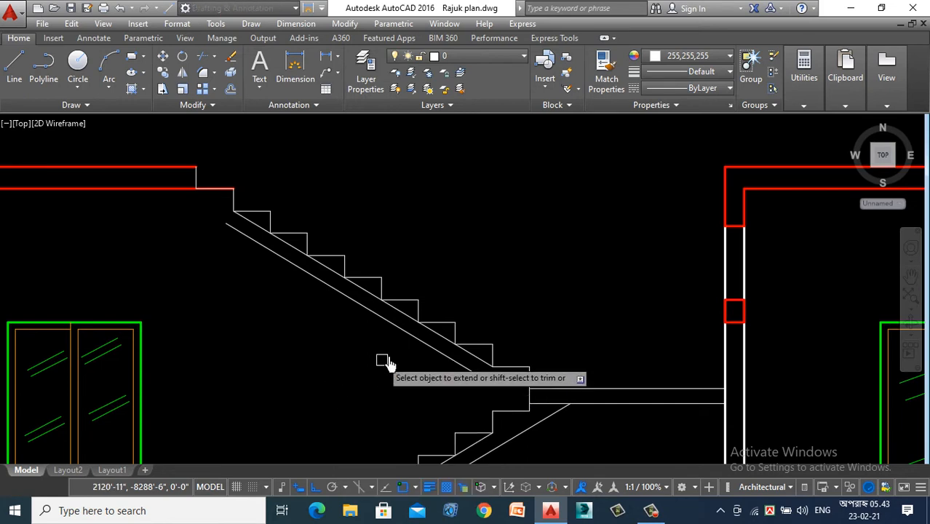
left_click(370, 313)
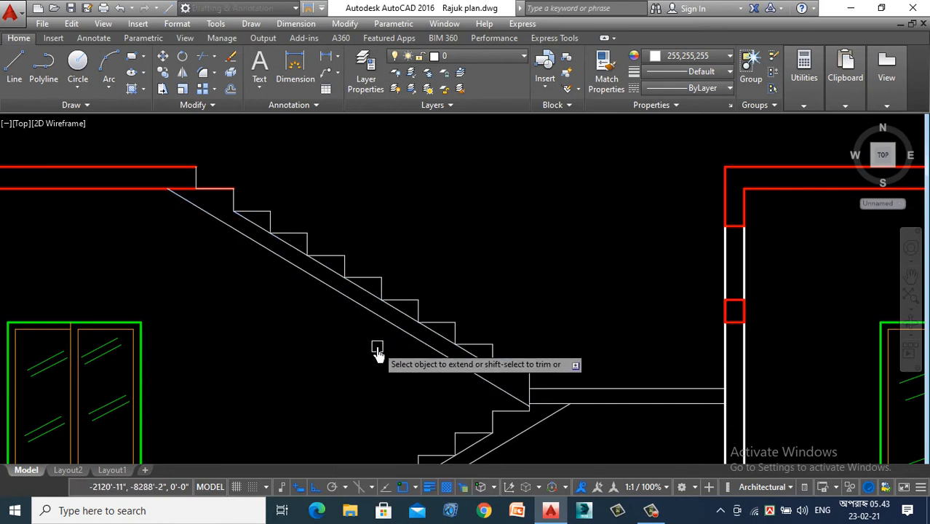
key("Escape")
type("ma")
key("Return")
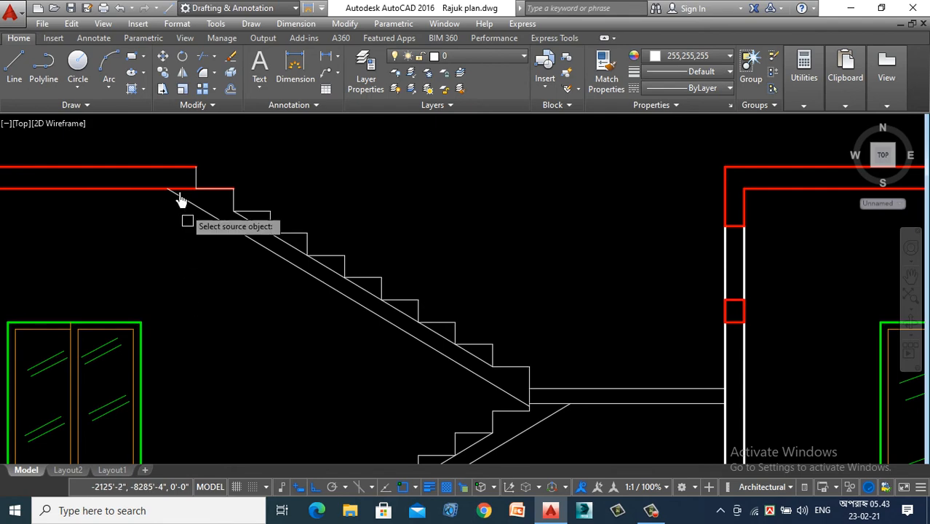
scroll(167, 166, "up", 3)
left_click(174, 175)
scroll(322, 155, "down", 3)
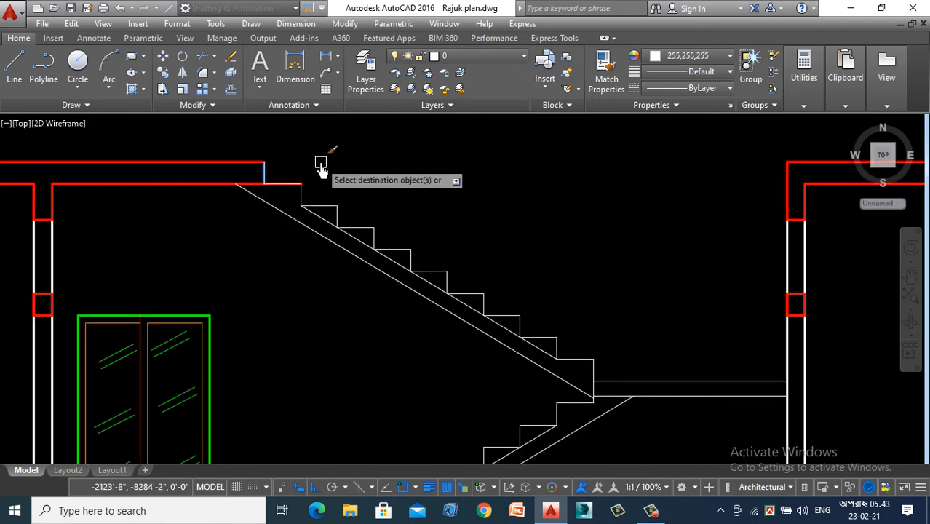
scroll(218, 342, "down", 2)
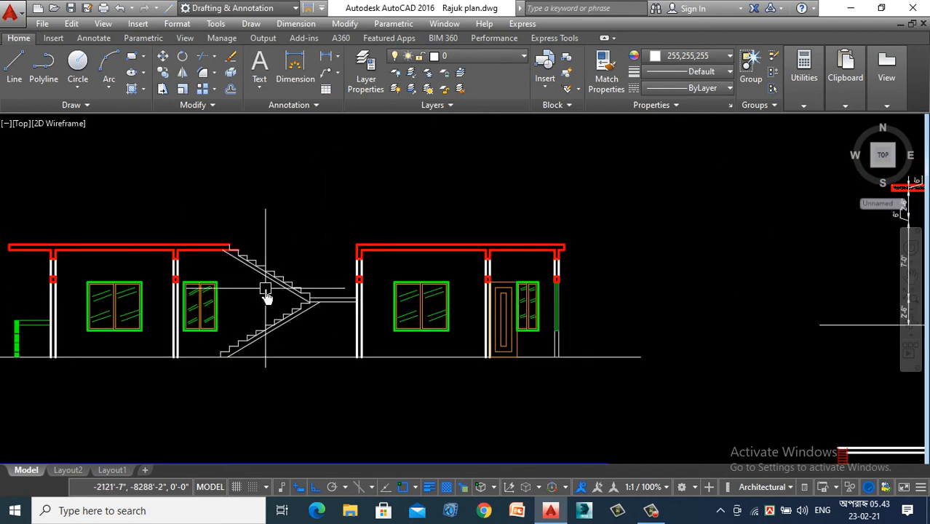
- Erase the diagonal guide line running through the step corners of the upper flight
scroll(273, 292, "up", 5)
left_click(351, 278)
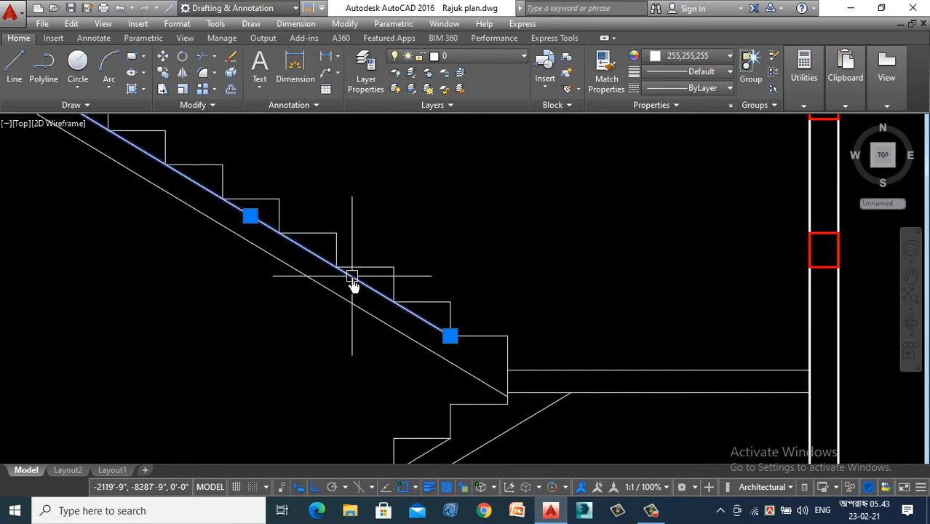
key("Return")
scroll(328, 304, "down", 4)
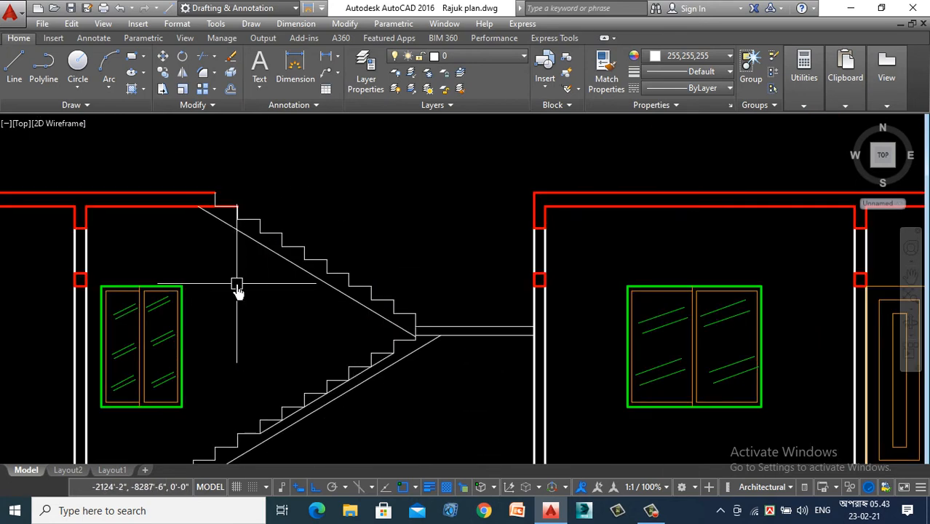
- Move the upper flight's waist line down so its lower end meets the bottom corner of the landing riser
scroll(350, 304, "up", 4)
left_click(350, 306)
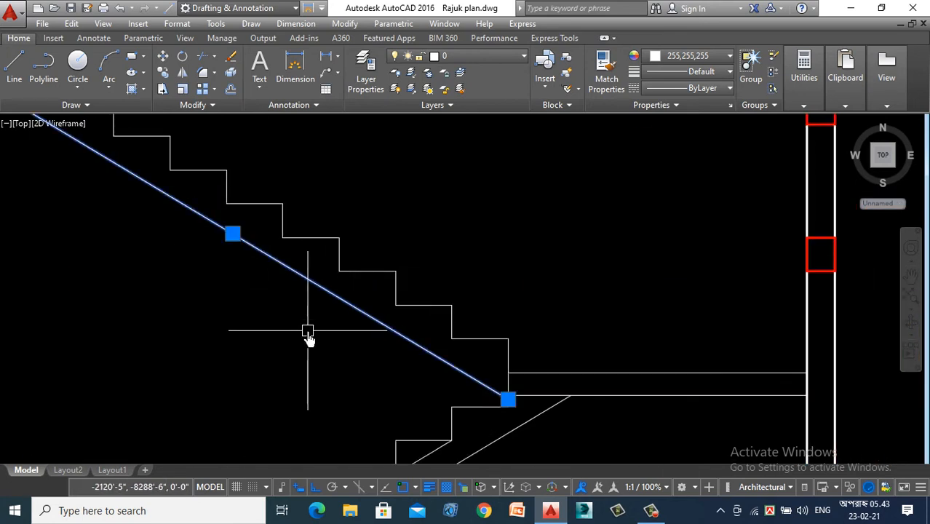
right_click(307, 332)
left_click(369, 261)
scroll(473, 408, "up", 4)
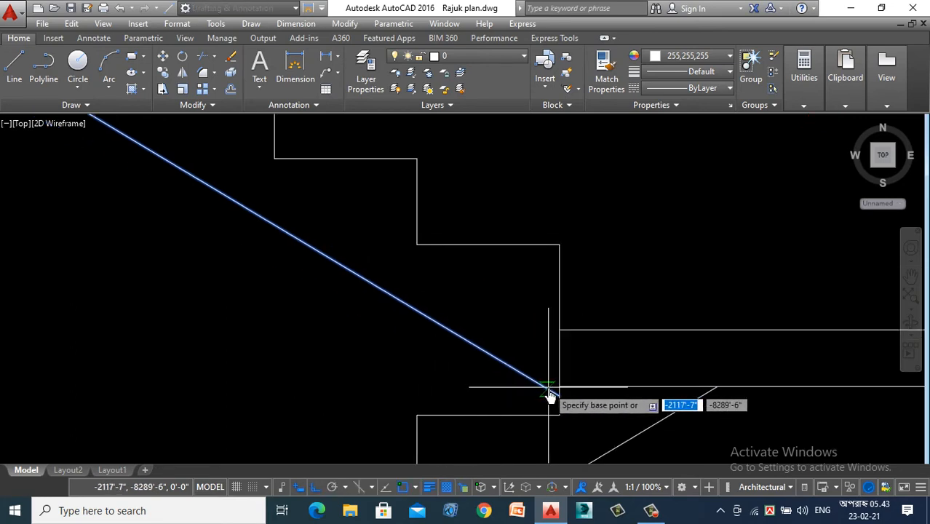
left_click(558, 402)
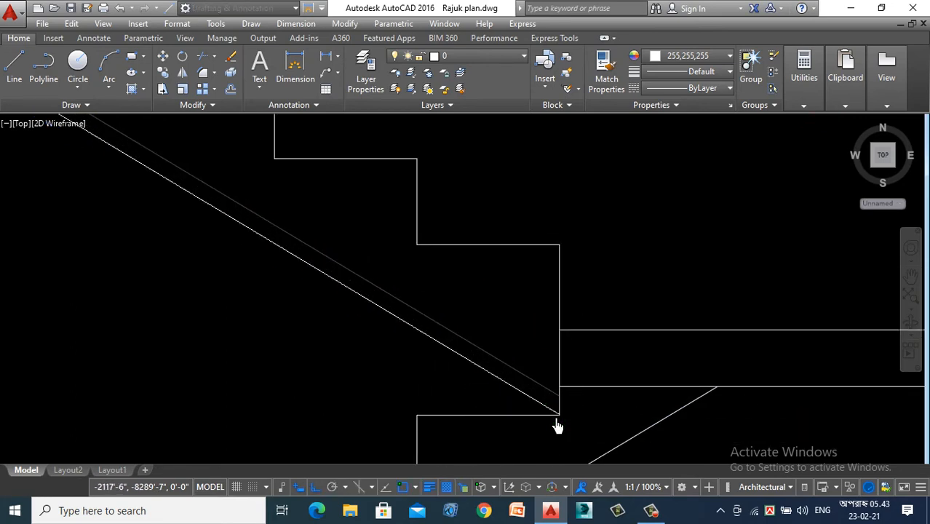
- Draw a 10" wide, 6" deep rectangular base below the floor line, starting where the lower flight's waist line ends
scroll(558, 423, "down", 6)
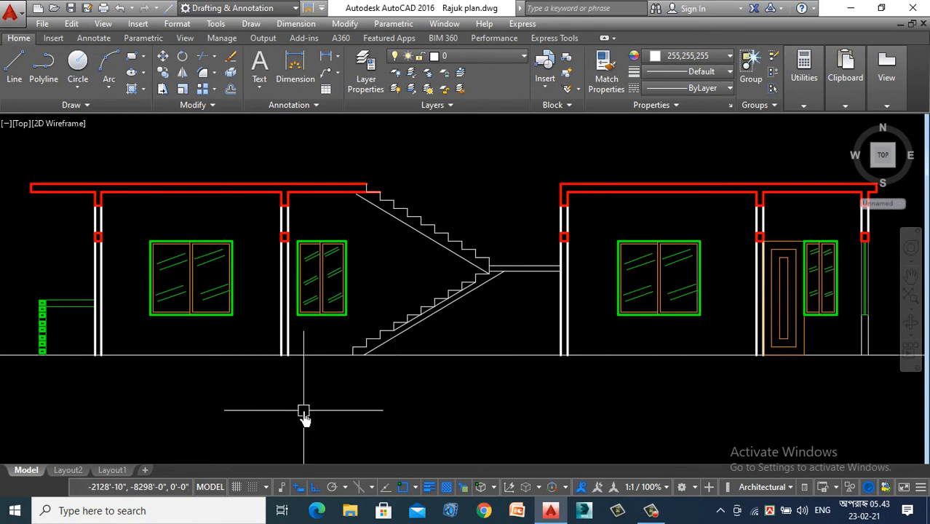
type("l")
key("Return")
scroll(373, 370, "up", 4)
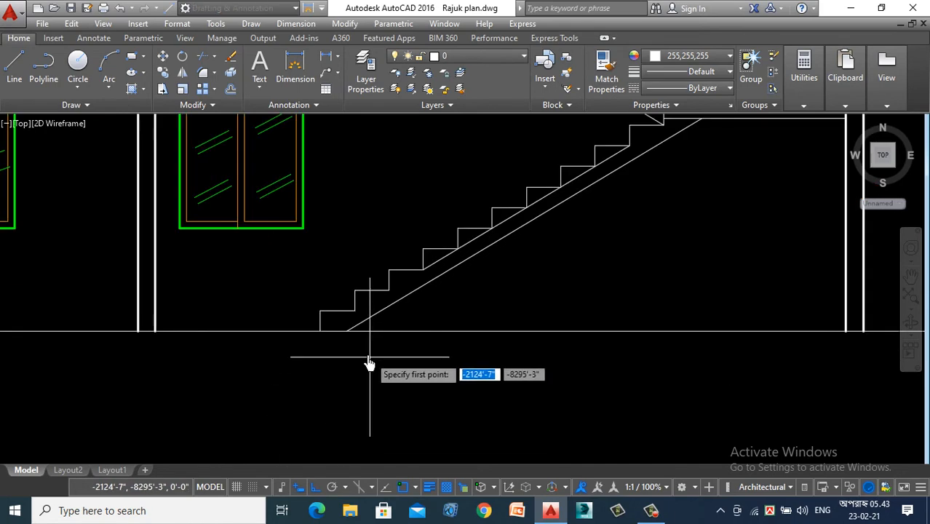
left_click(347, 332)
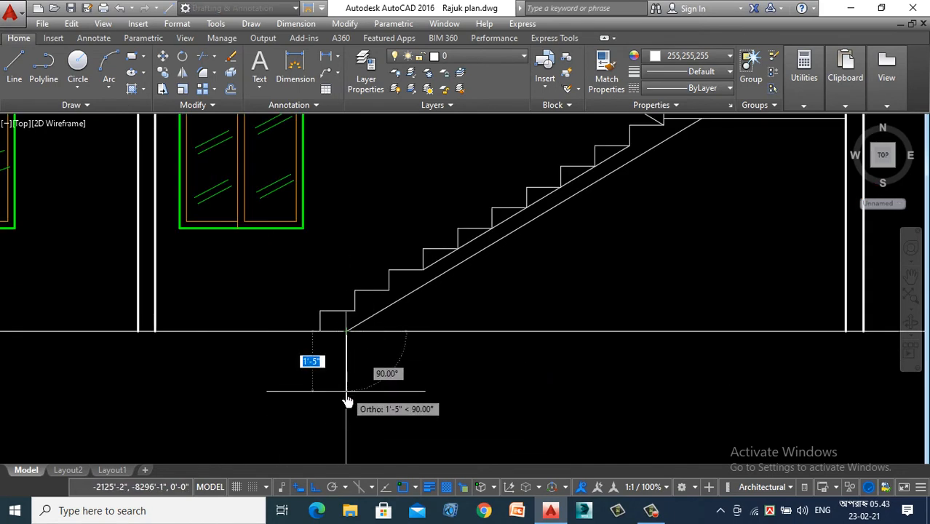
type("10")
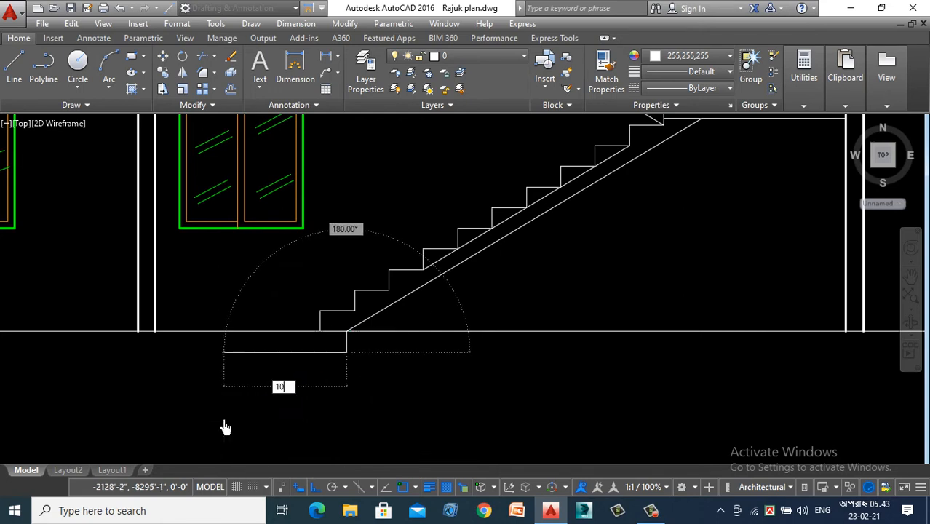
key("Return")
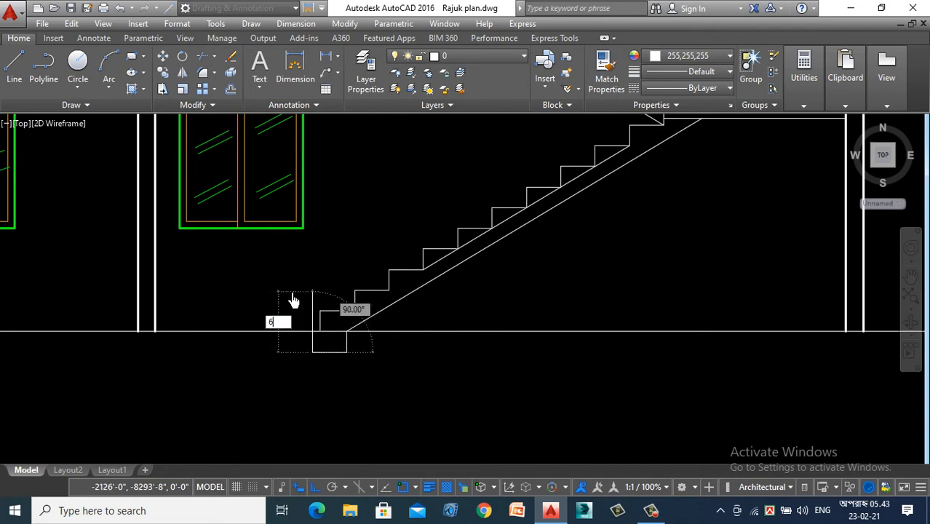
key("Return")
key("Return")
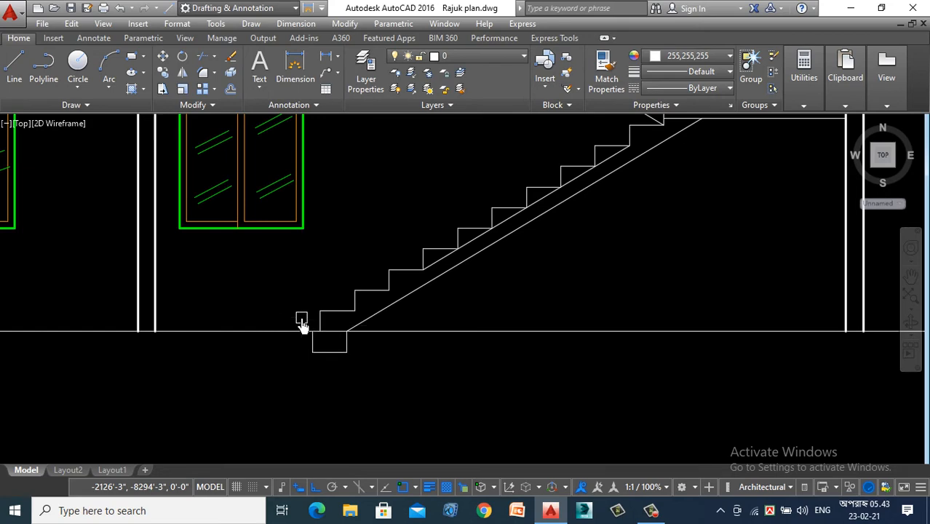
- Trim away the part of the floor line that crosses the top of the stair base
key("Return")
scroll(366, 358, "up", 4)
left_click(265, 290)
scroll(357, 374, "down", 4)
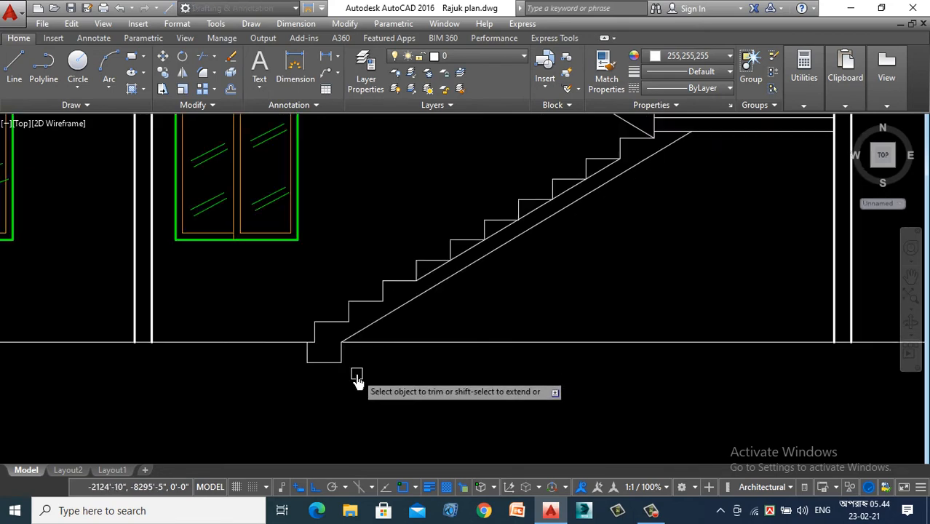
scroll(357, 377, "down", 3)
key("Escape")
scroll(375, 375, "down", 3)
- Trim the landing's underside line back to where it meets the lower flight's waist line
scroll(400, 343, "up", 4)
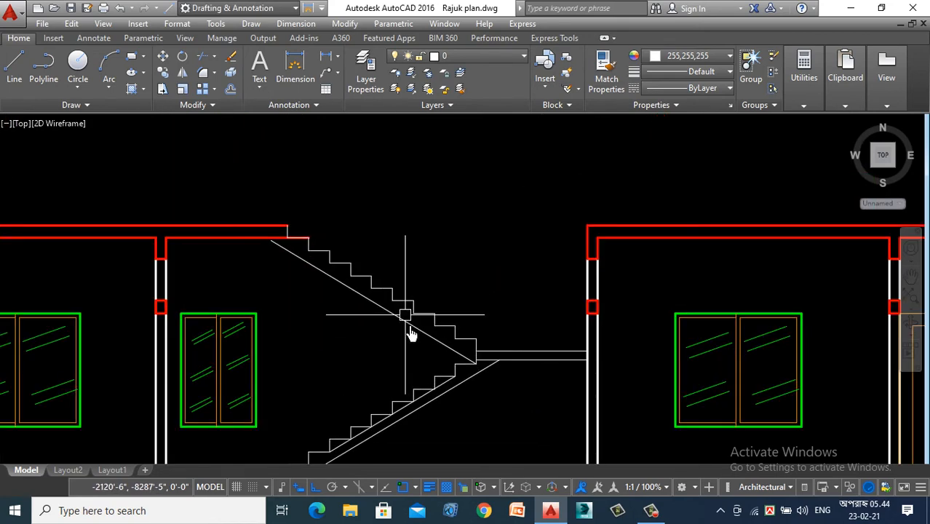
scroll(473, 368, "up", 3)
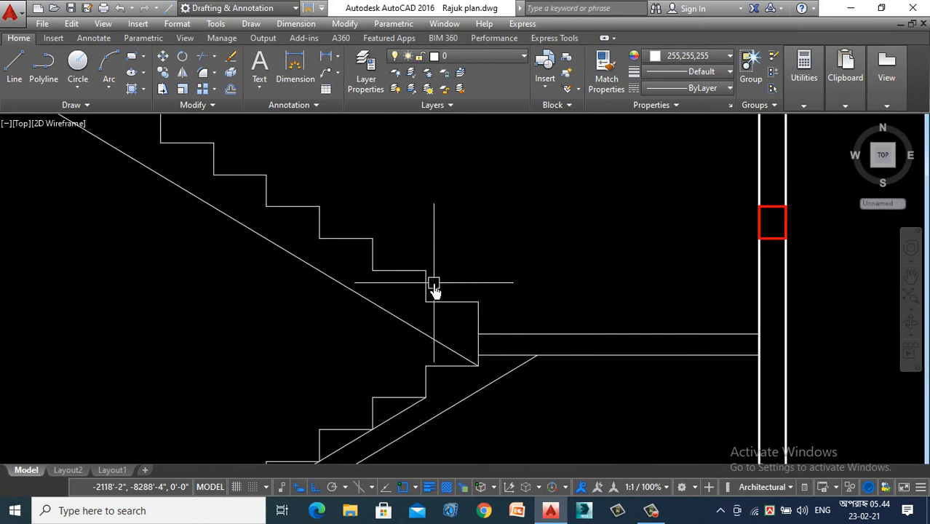
type("tr")
key("Return")
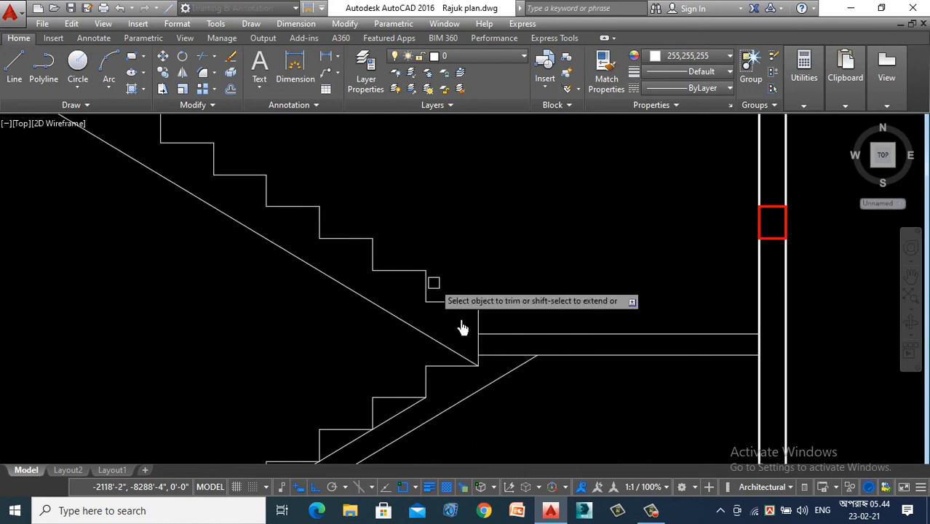
left_click(506, 356)
scroll(499, 224, "down", 3)
left_click(305, 412)
scroll(385, 311, "down", 2)
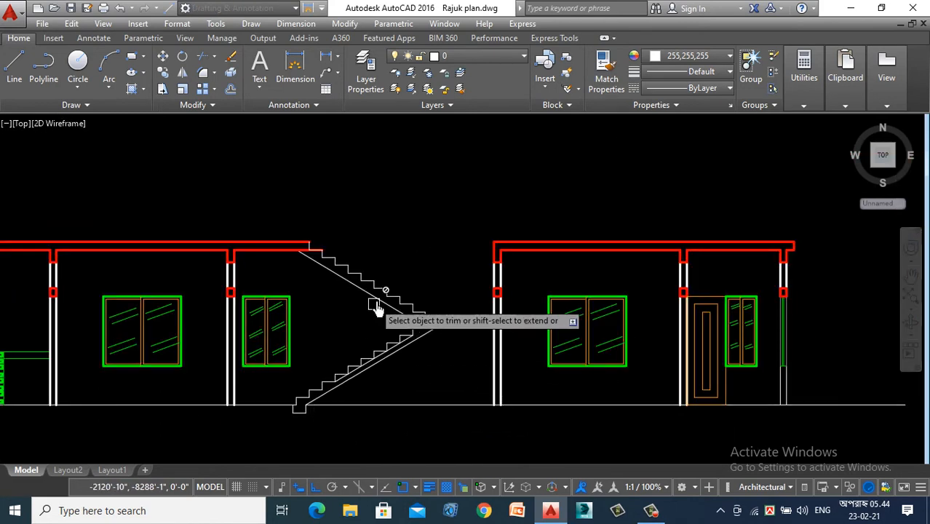
scroll(290, 232, "up", 2)
scroll(290, 232, "up", 2)
key("Escape")
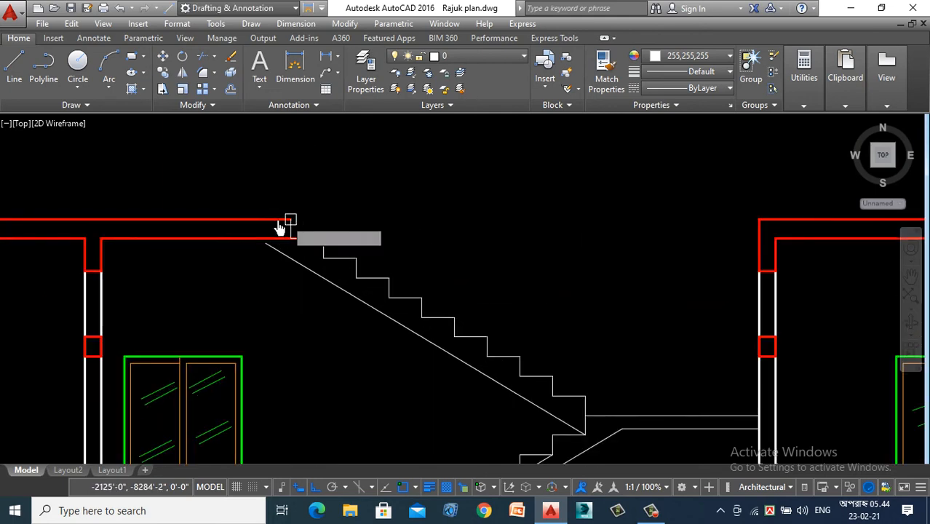
- Match the roof slab line's properties onto the vertical slab end at the top of the upper flight
key("Escape")
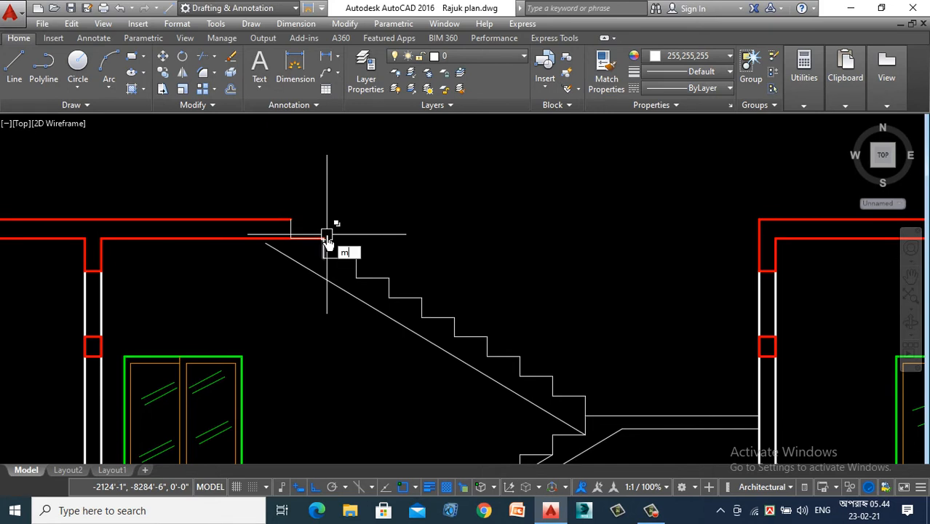
key("Escape")
scroll(252, 218, "up", 4)
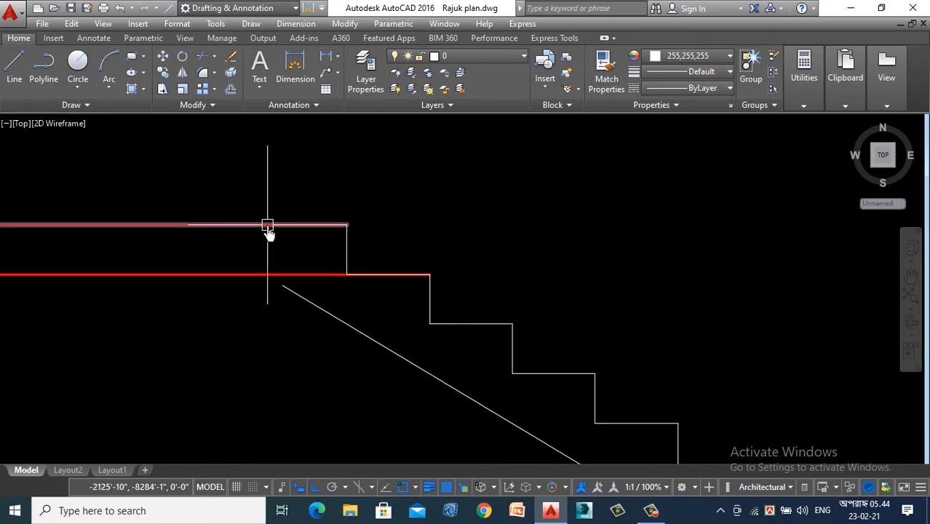
type("ma")
key("Return")
left_click(268, 226)
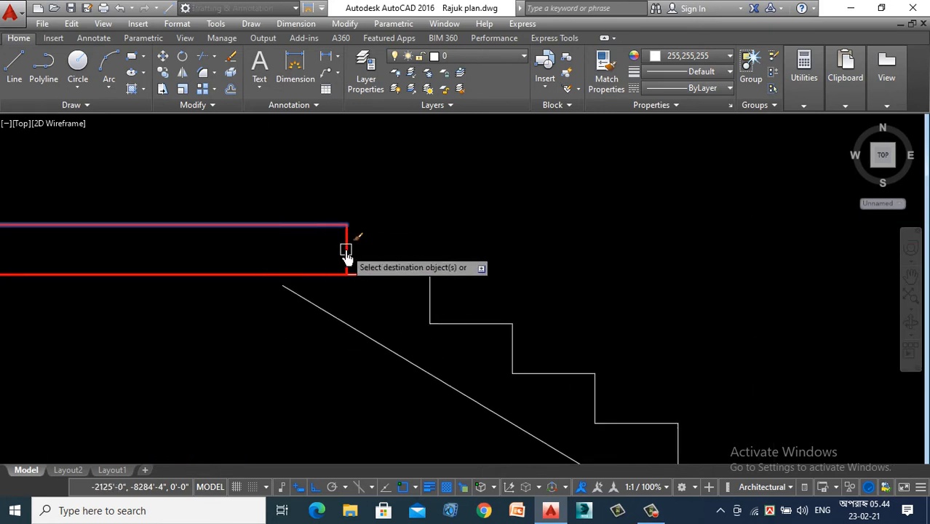
key("Escape")
scroll(339, 269, "down", 5)
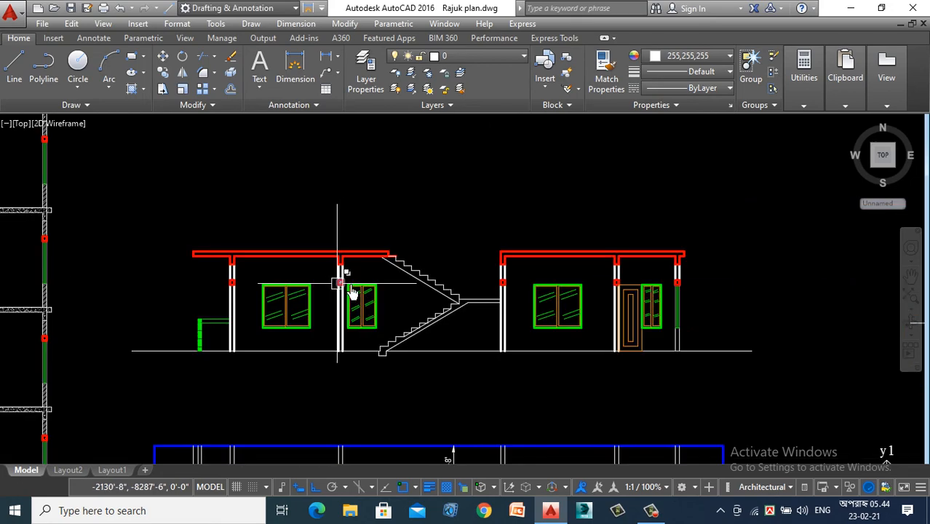
- Erase the diagonal guide line running through the step corners of the lower flight
scroll(446, 309, "up", 4)
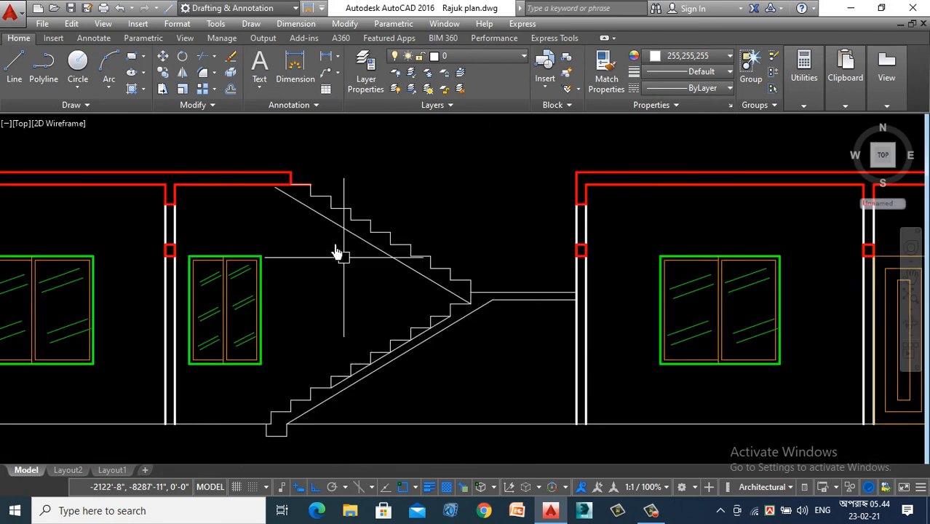
scroll(300, 179, "up", 4)
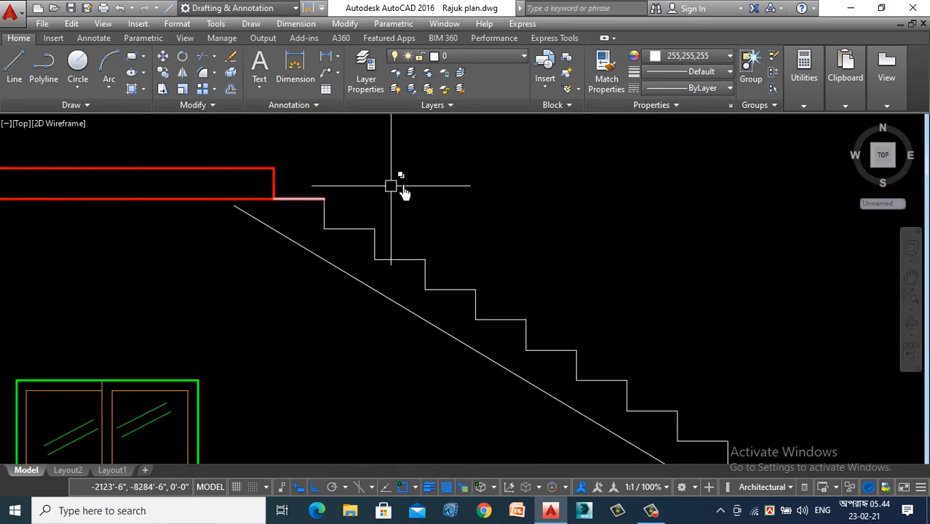
scroll(377, 227, "down", 4)
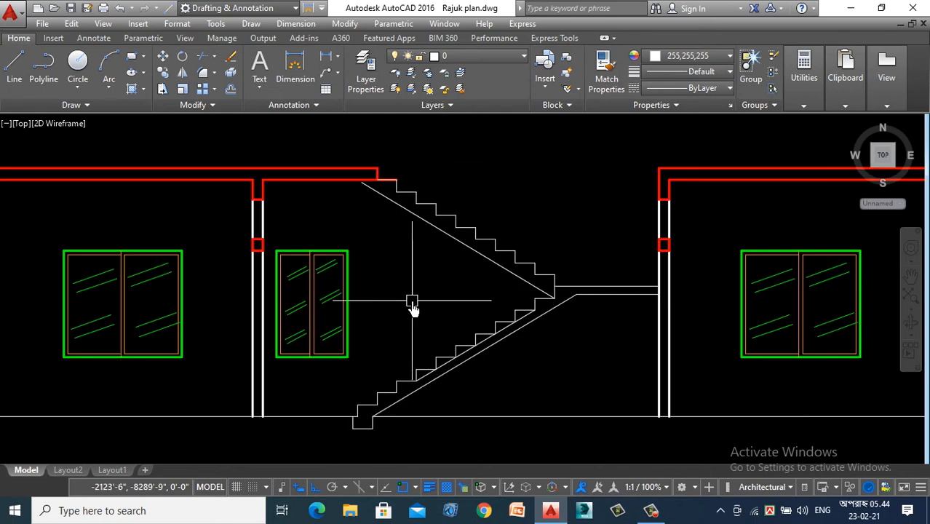
scroll(517, 331, "up", 4)
left_click(522, 317)
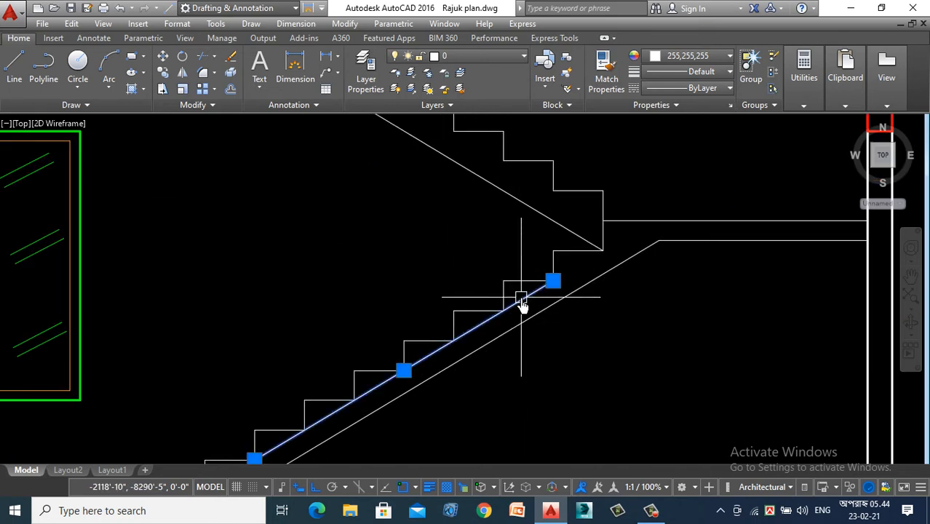
key("Escape")
scroll(436, 290, "down", 4)
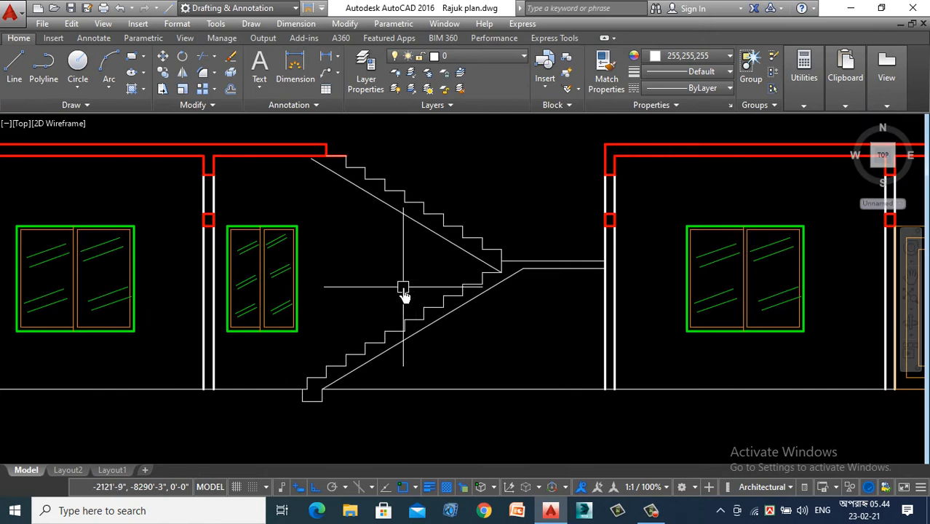
type("ma")
key("Return")
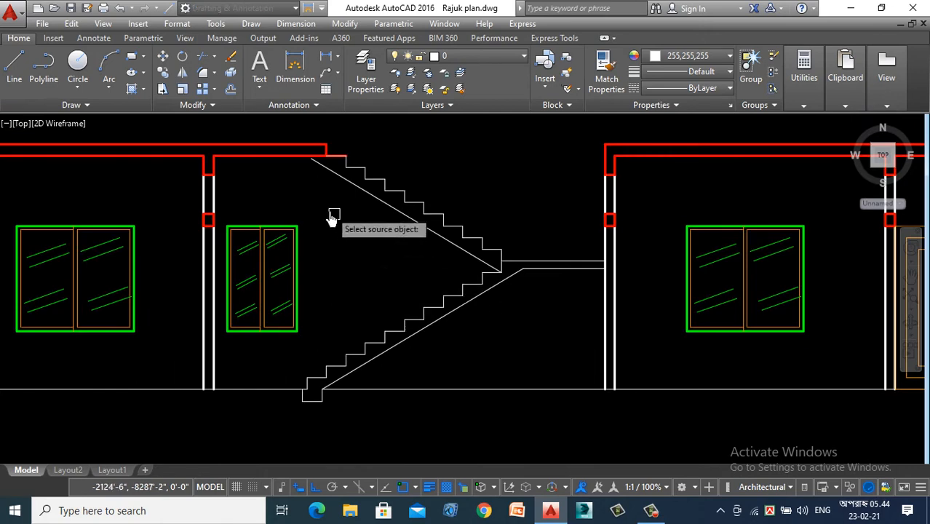
left_click(279, 157)
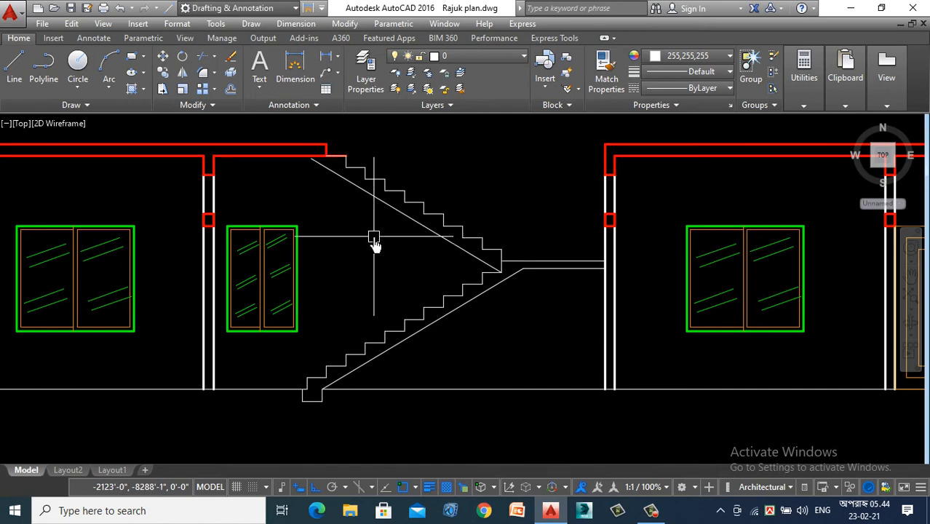
- Extend the upper end of the upper flight's waist line to the roof slab's underside
type("ex")
key("Return")
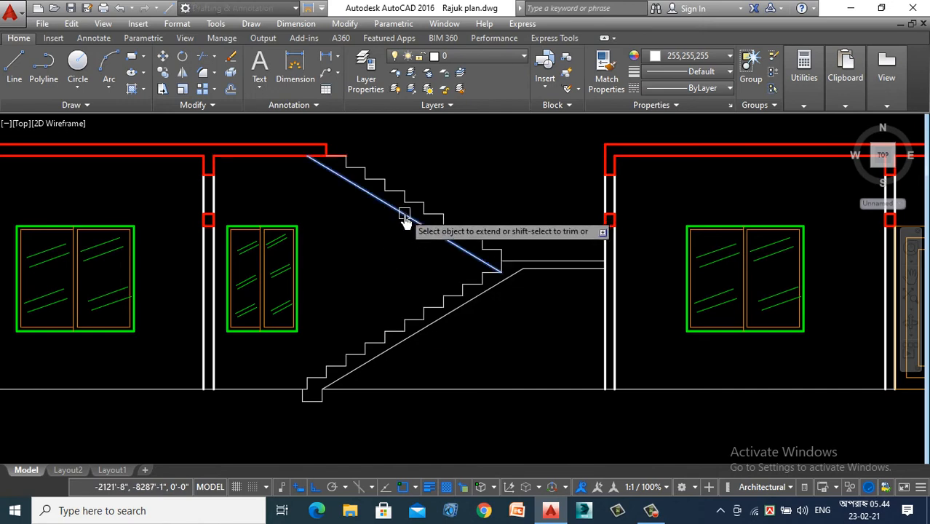
key("Escape")
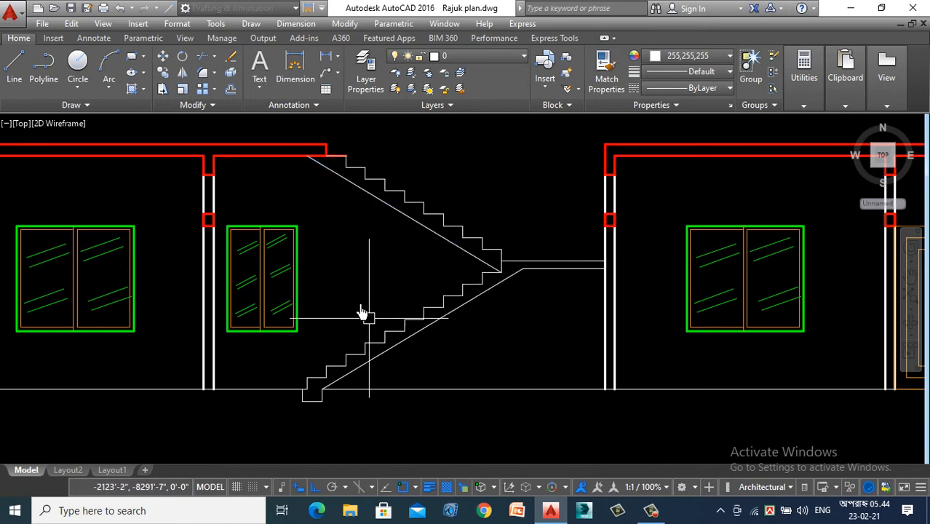
- Match the roof slab line's properties onto the landing lines, the lower flight's steps and waist line, and the stair base
type("ma")
key("Return")
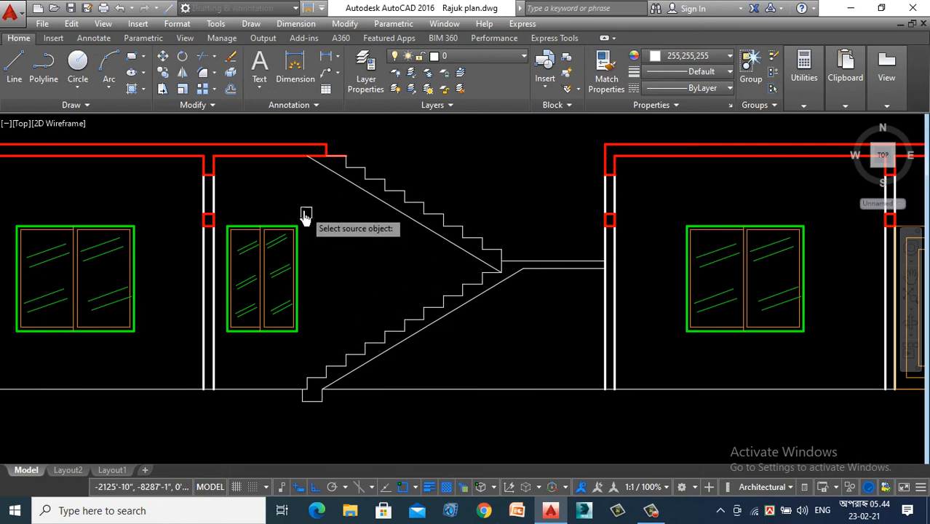
left_click(264, 157)
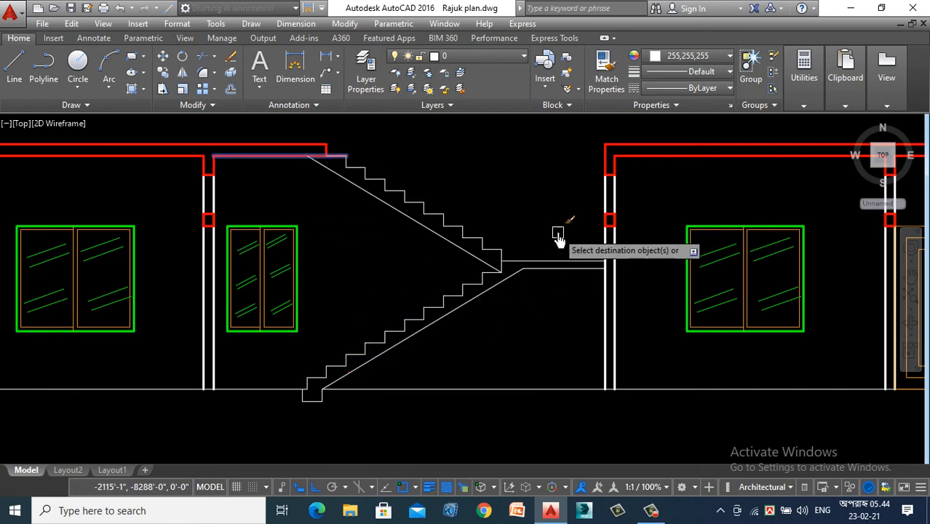
left_click(556, 231)
left_click(524, 313)
left_click(523, 310)
left_click(341, 354)
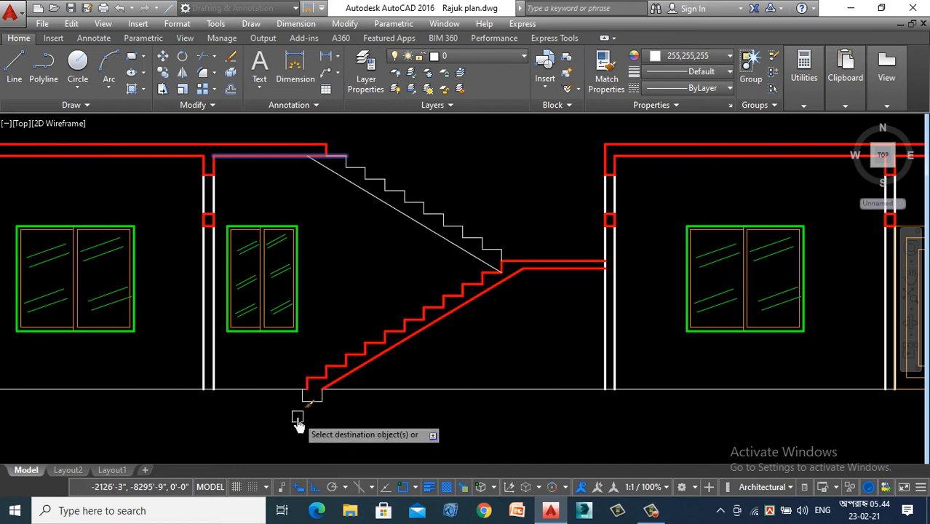
scroll(298, 415, "up", 3)
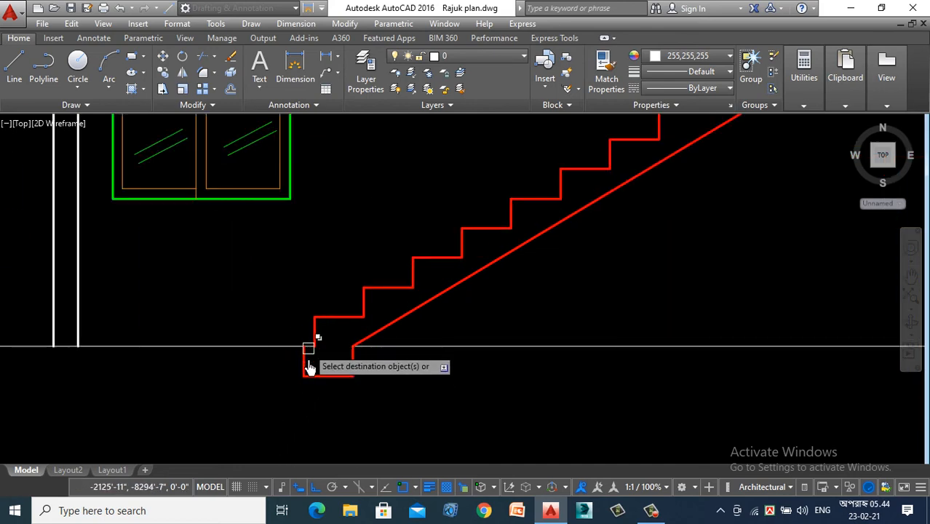
scroll(317, 415, "down", 2)
scroll(450, 362, "down", 2)
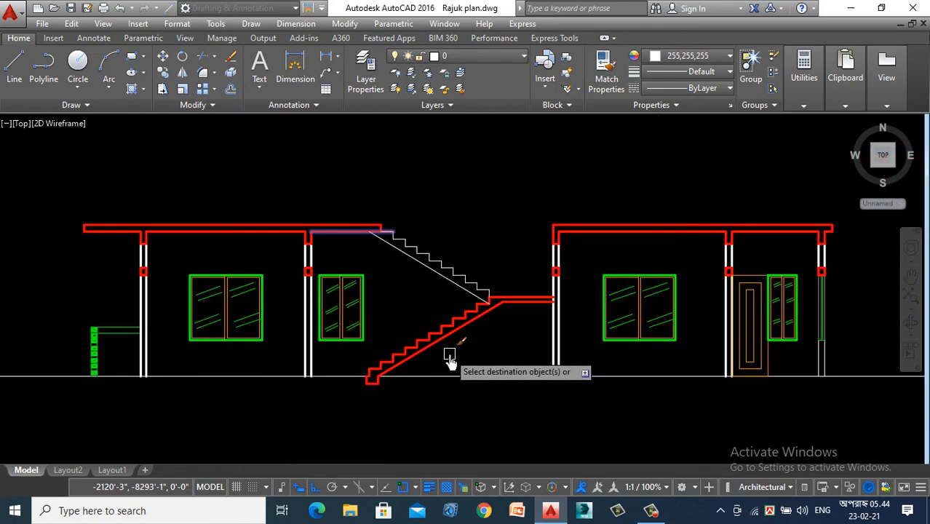
scroll(455, 353, "up", 4)
scroll(343, 280, "down", 6)
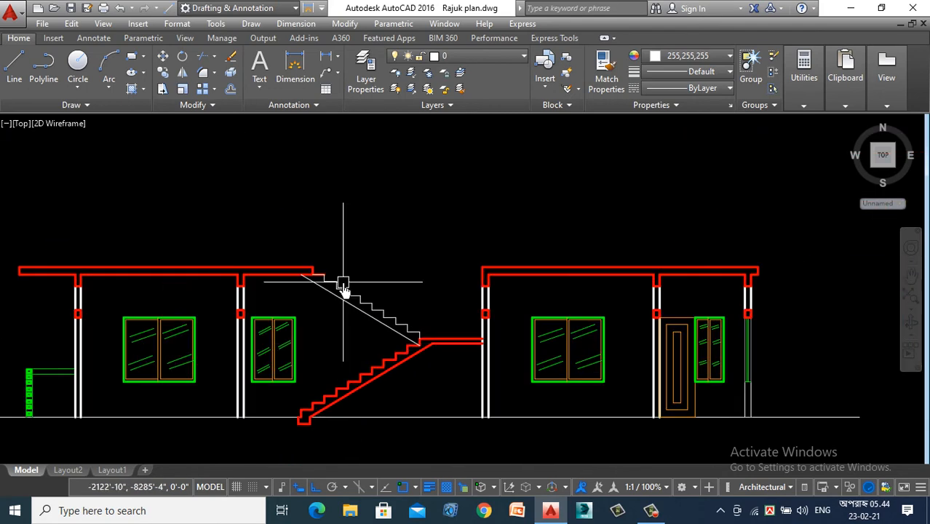
scroll(347, 299, "down", 3)
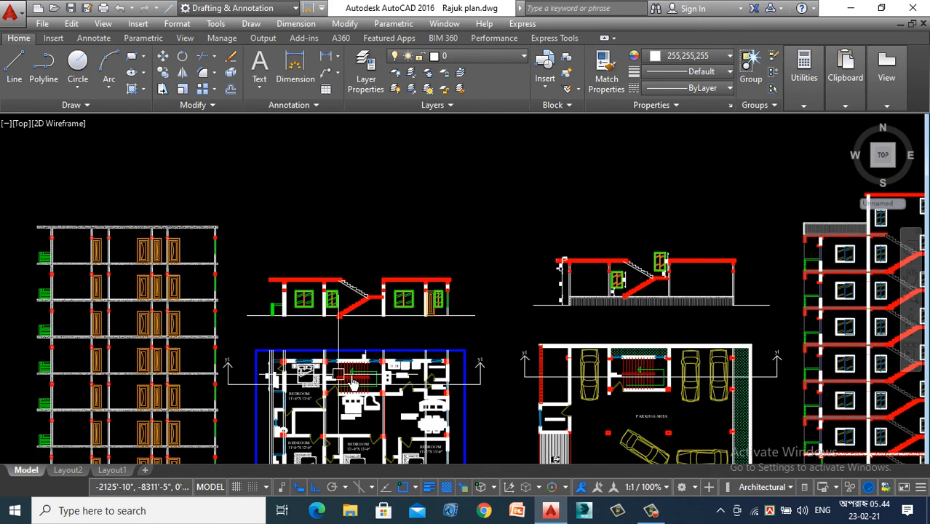
scroll(352, 318, "up", 7)
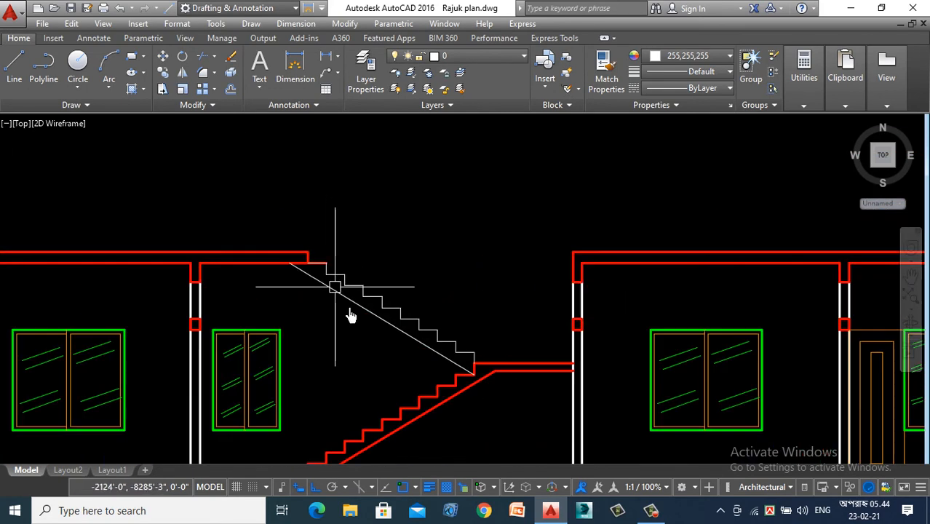
scroll(334, 310, "up", 2)
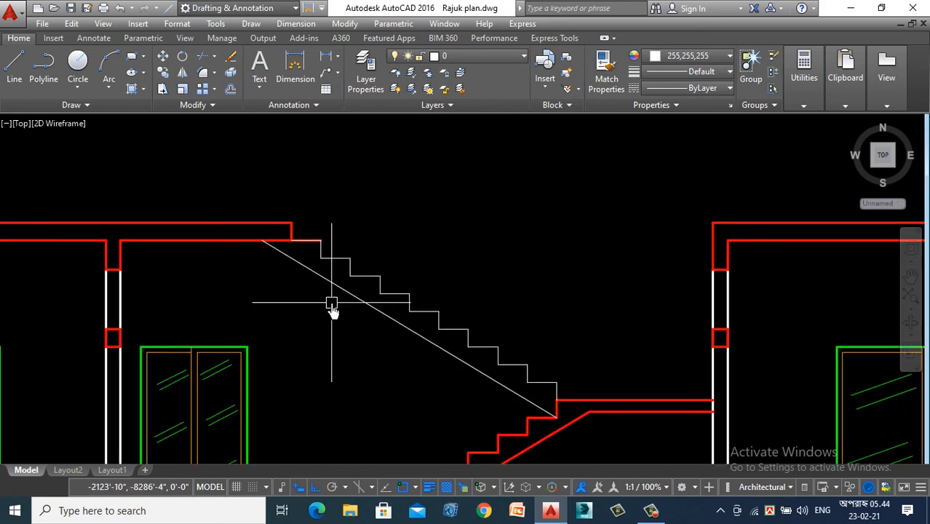
scroll(306, 306, "down", 4)
scroll(332, 301, "up", 3)
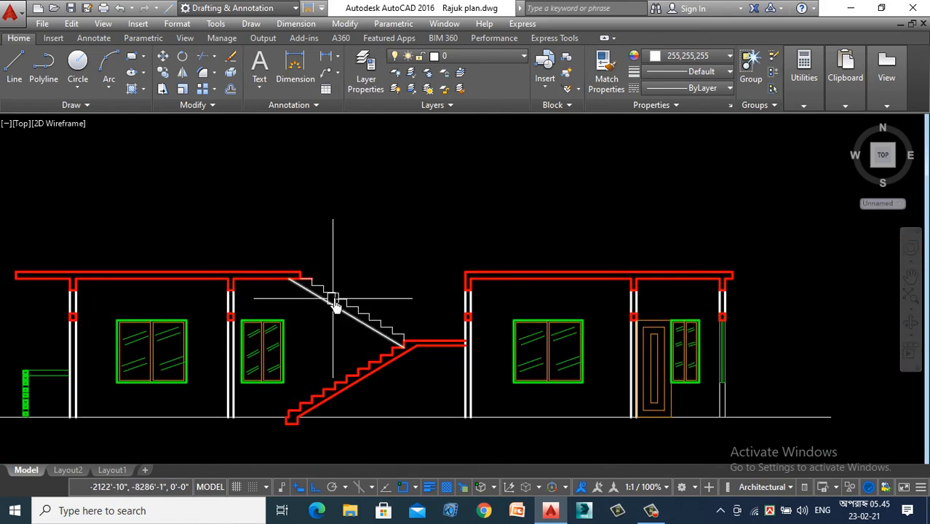
- Set the colour of the upper flight's waist line and most of its step lines to grey 147,149,152
left_click(432, 268)
left_click(351, 377)
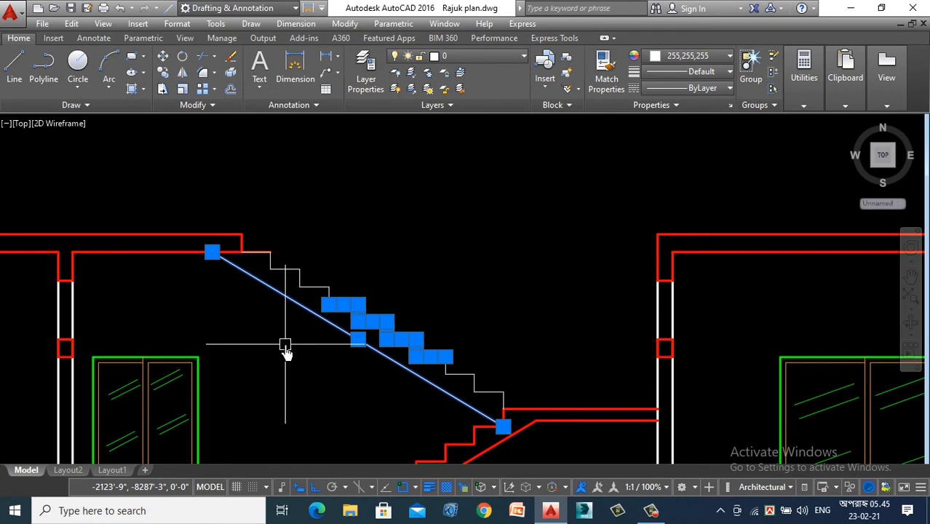
scroll(510, 342, "up", 4)
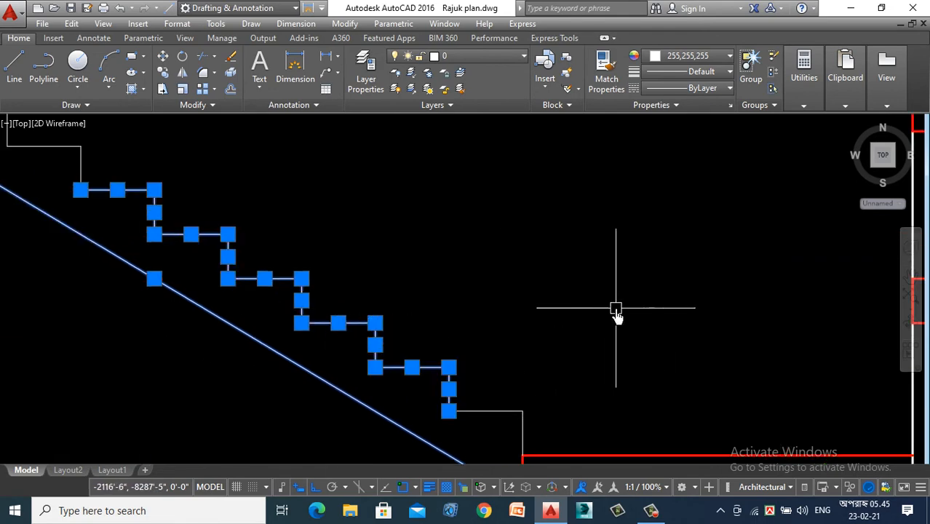
scroll(582, 335, "down", 2)
scroll(565, 383, "up", 3)
left_click(557, 305)
left_click(310, 391)
scroll(668, 300, "down", 5)
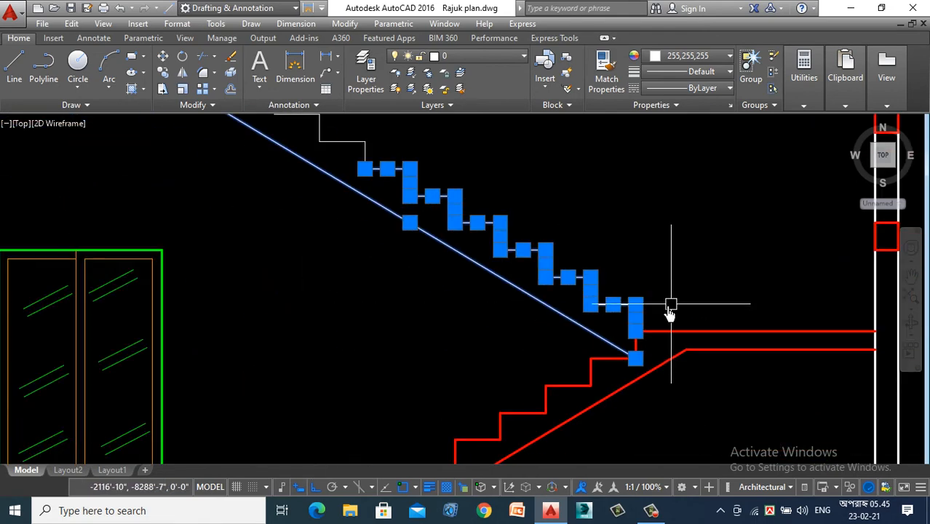
scroll(555, 214, "up", 5)
left_click(578, 231)
left_click(447, 386)
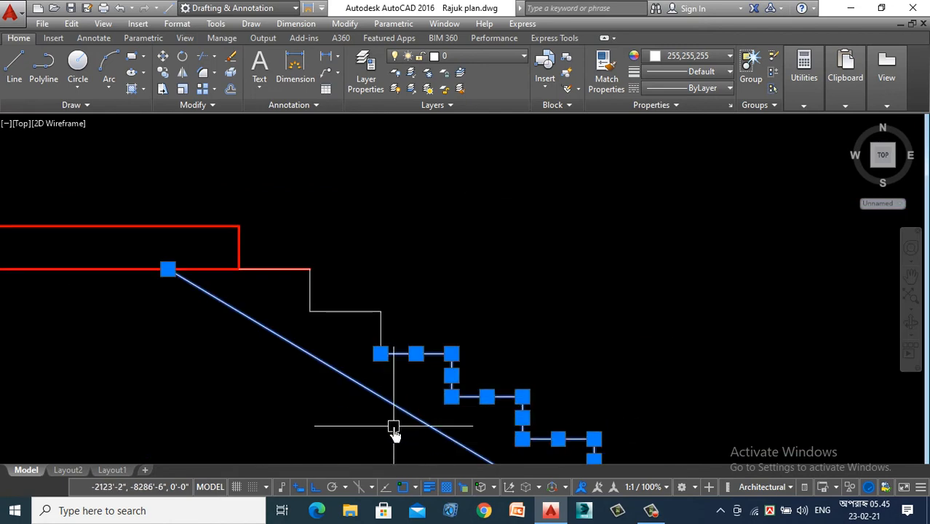
left_click(376, 282)
left_click(301, 337)
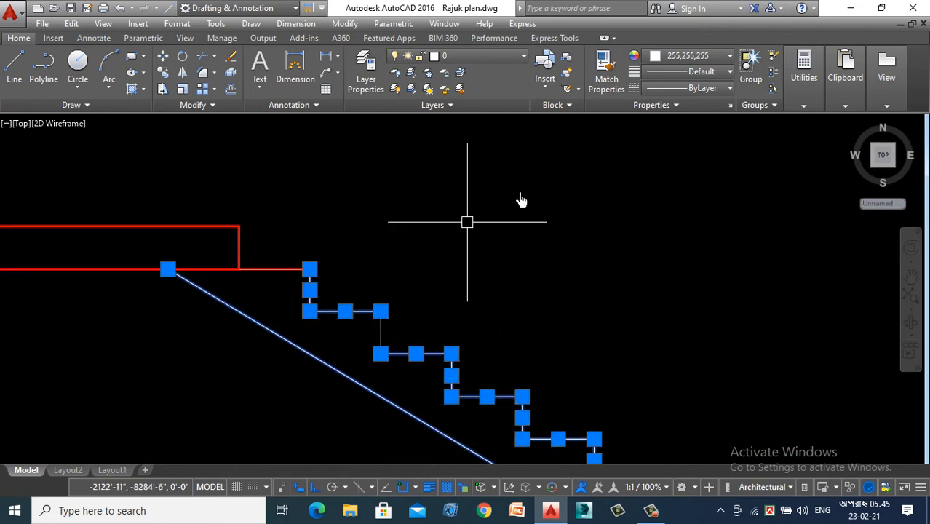
left_click(688, 56)
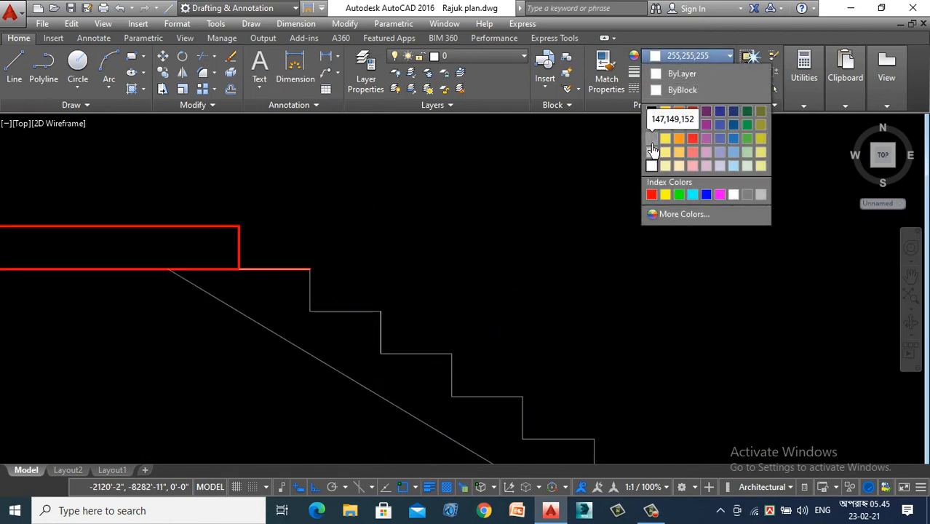
left_click(652, 138)
key("Escape")
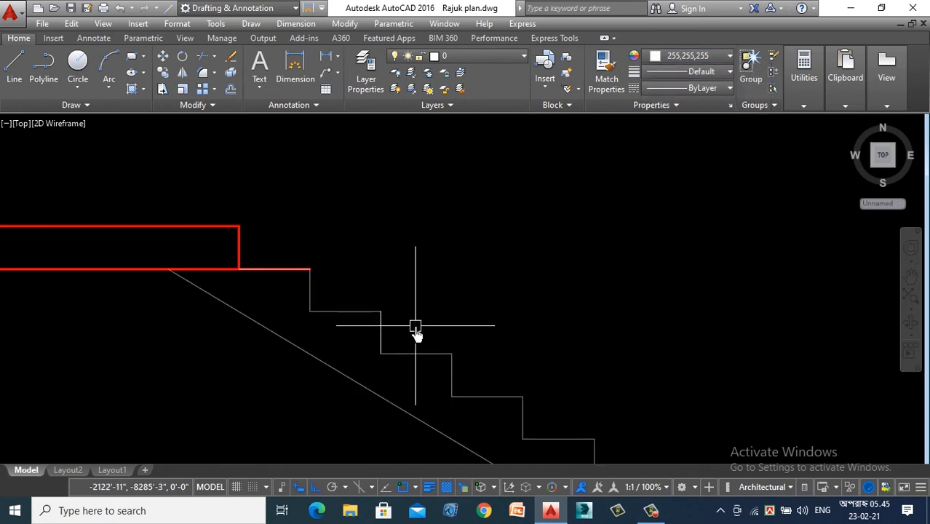
key("Return")
left_click(382, 329)
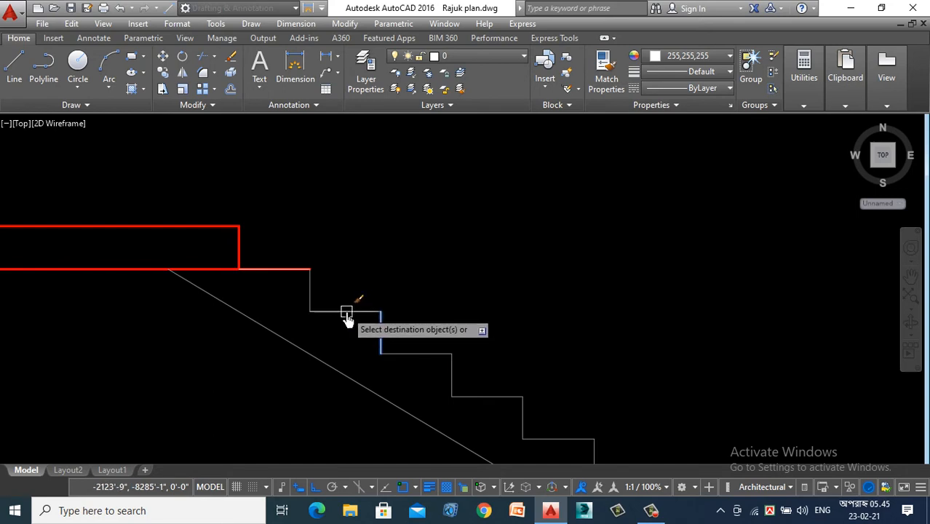
left_click(268, 269)
key("Escape")
key("Escape")
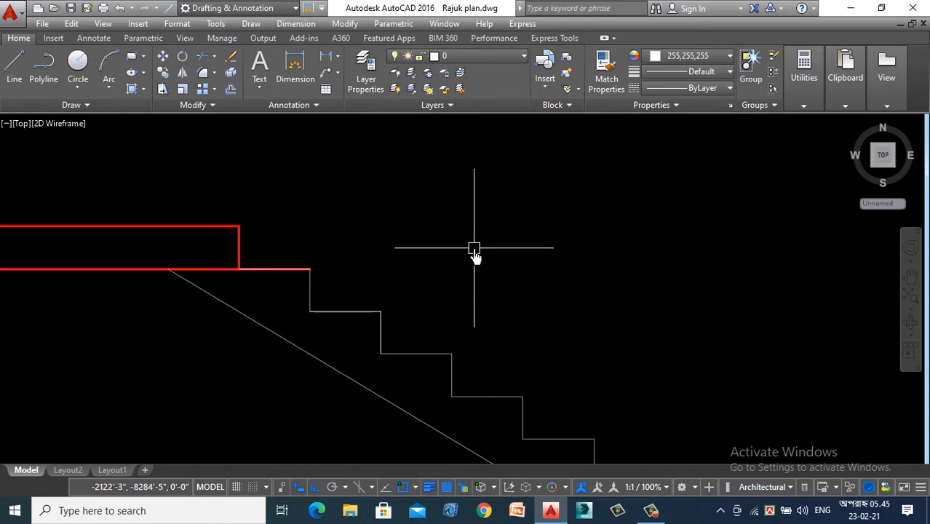
- Match a grey tread's properties onto the remaining white step lines near the top of the upper flight
scroll(472, 251, "down", 2)
type("ma")
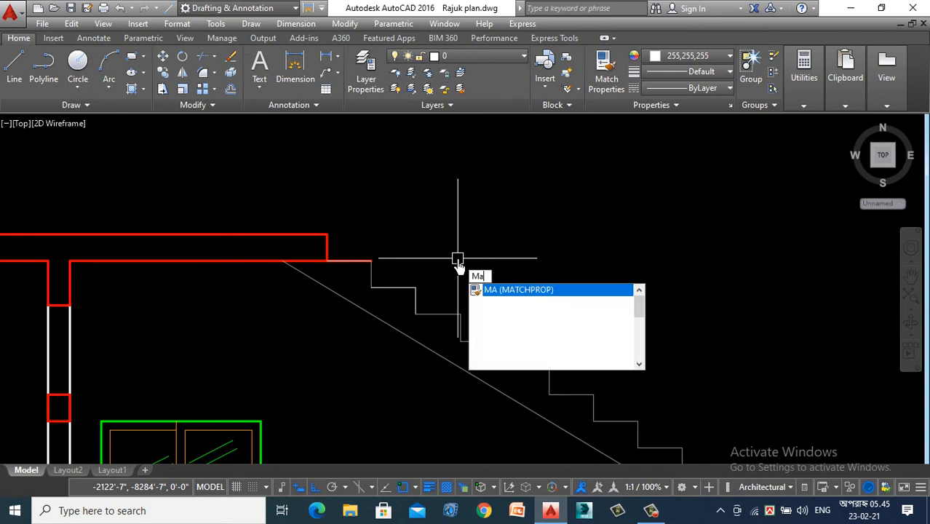
key("Return")
left_click(482, 341)
left_click(482, 241)
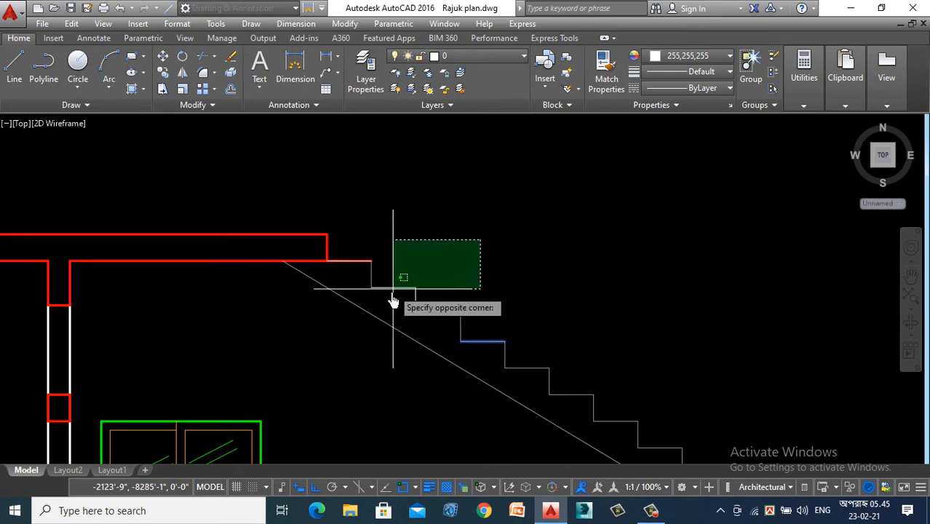
left_click(392, 295)
scroll(415, 241, "down", 3)
scroll(543, 312, "up", 2)
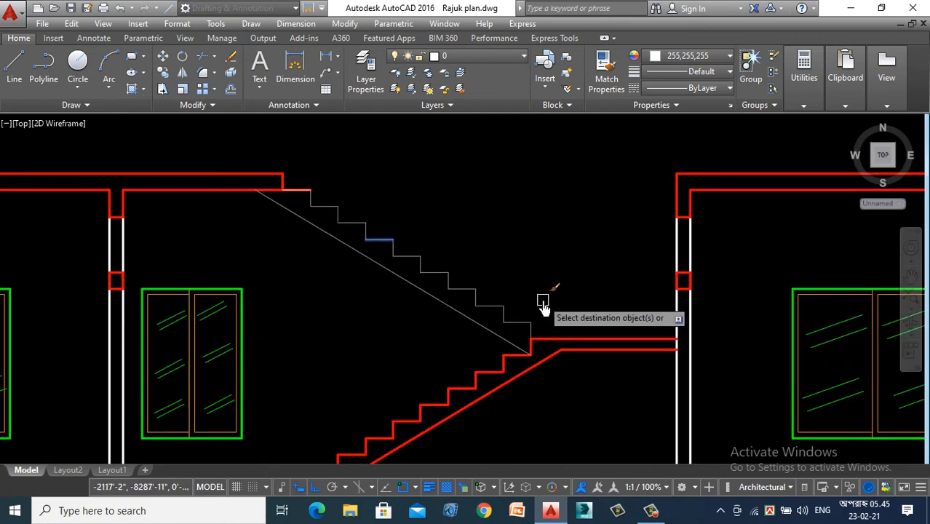
key("Escape")
- Start a hatch with the AR-CONC pattern and fill the roof slab and its beams on the left side of the stair
scroll(508, 315, "down", 6)
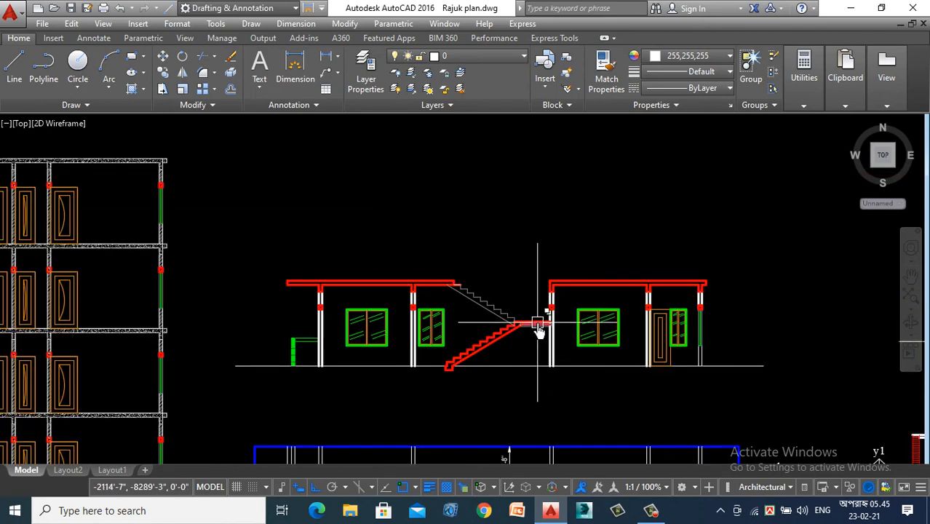
scroll(538, 331, "up", 2)
scroll(443, 260, "down", 2)
mouse_move(462, 426)
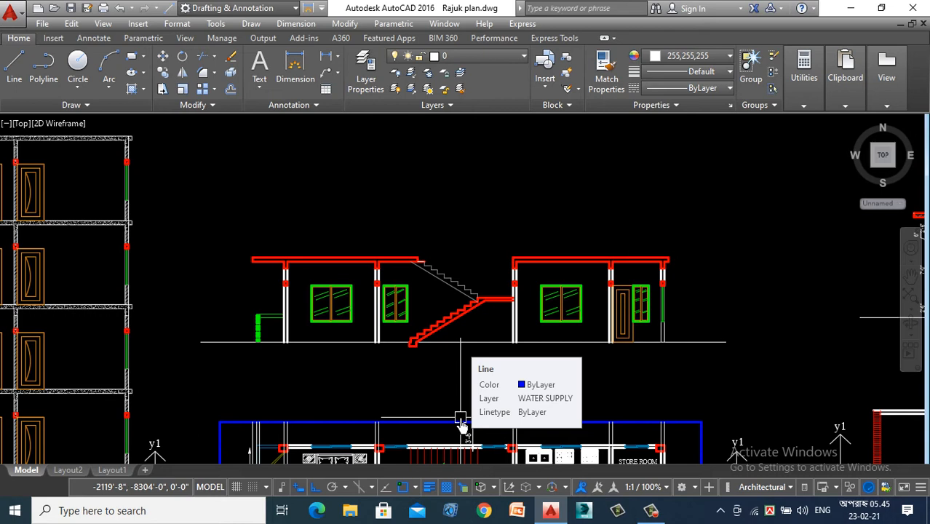
type("h")
key("Return")
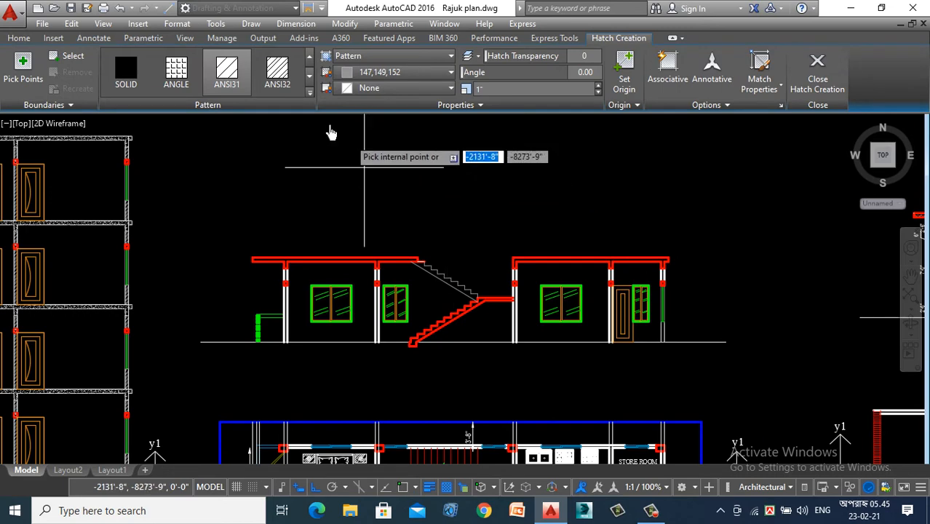
left_click(309, 94)
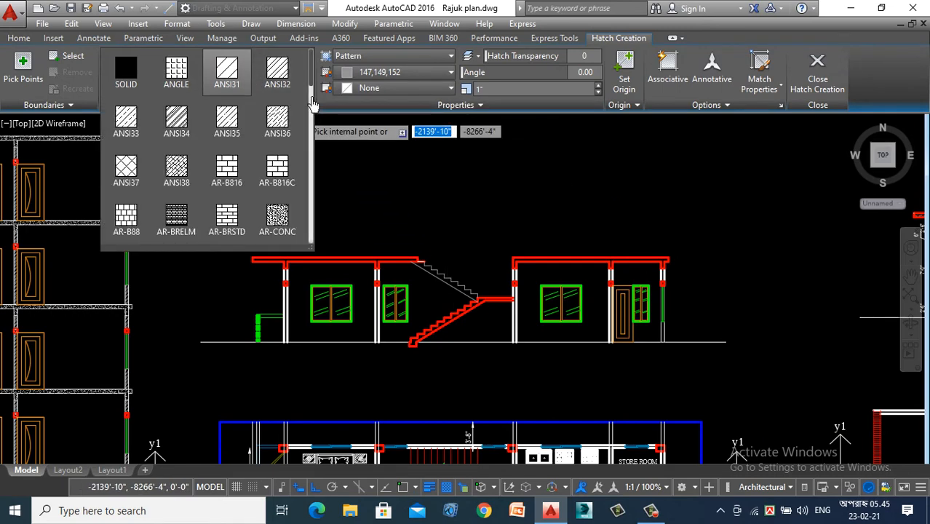
left_click(279, 219)
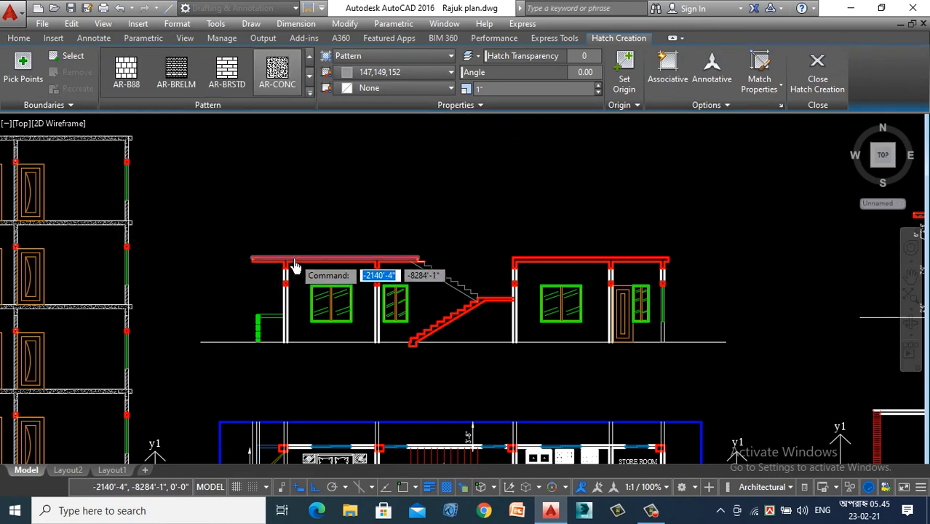
scroll(259, 271, "up", 5)
scroll(258, 271, "down", 2)
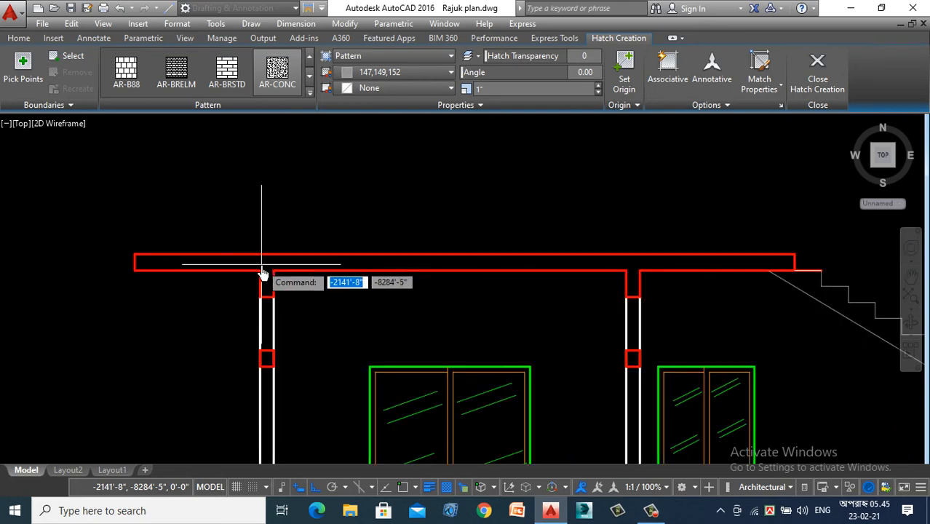
left_click(266, 270)
scroll(161, 219, "down", 2)
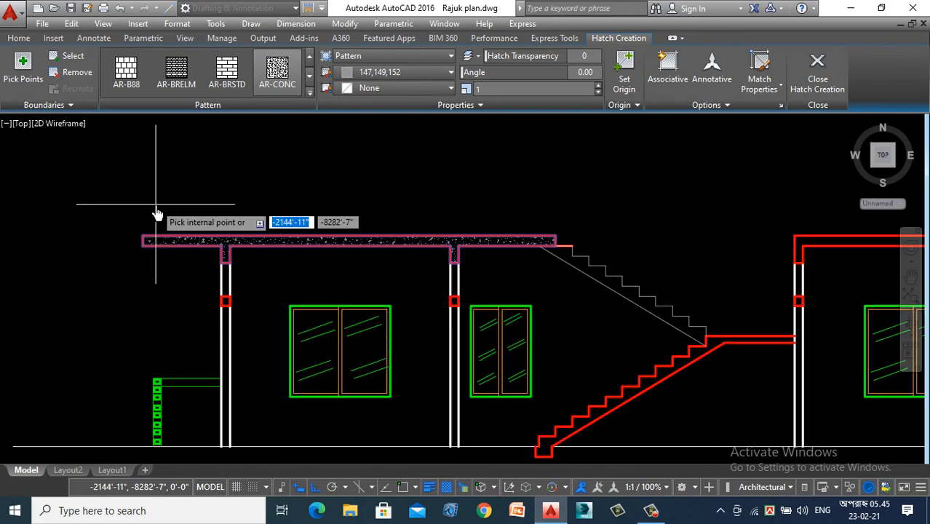
- Add the AR-CONC hatch to the lintels in the two walls on the left side of the stair
scroll(218, 313, "up", 6)
scroll(243, 281, "down", 5)
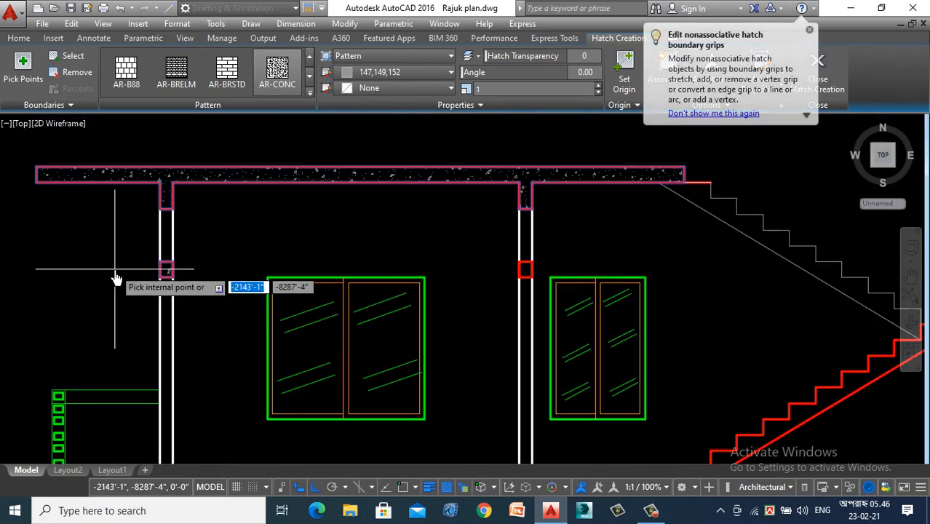
scroll(529, 270, "up", 5)
left_click(534, 272)
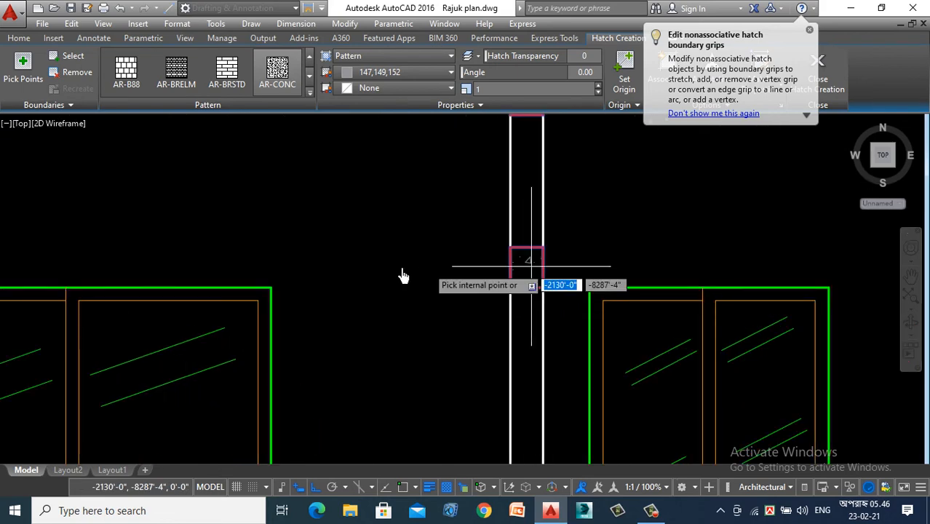
scroll(295, 271, "down", 5)
scroll(499, 204, "up", 2)
scroll(312, 229, "down", 6)
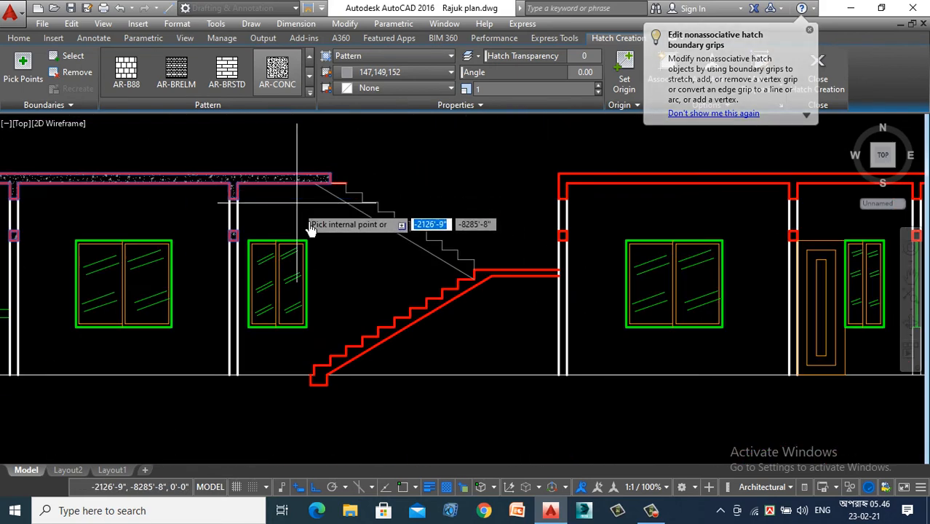
- Fill the cut lower flight, its base and the landing with the AR-CONC hatch
scroll(538, 284, "up", 6)
scroll(538, 284, "up", 2)
left_click(310, 279)
scroll(320, 291, "down", 4)
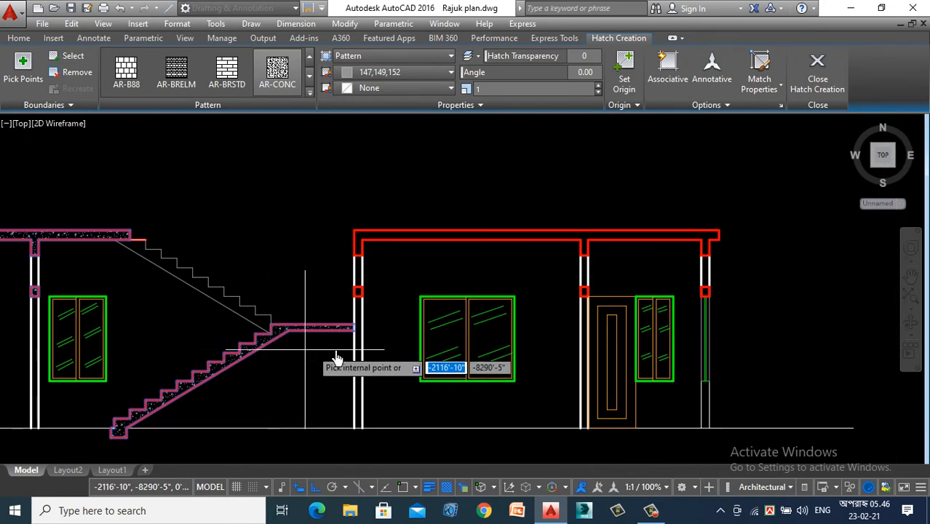
- Fill the roof slab and its beams on the right side of the stair with the AR-CONC hatch
scroll(382, 242, "up", 4)
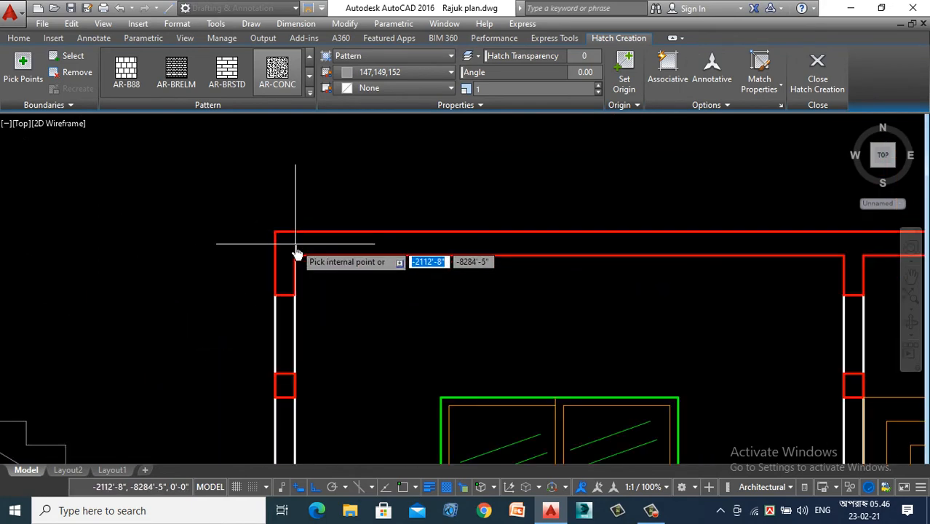
left_click(296, 246)
scroll(275, 305, "down", 4)
- Add the AR-CONC hatch to the three lintels in the walls right of the stair and finish the hatch
scroll(267, 254, "up", 5)
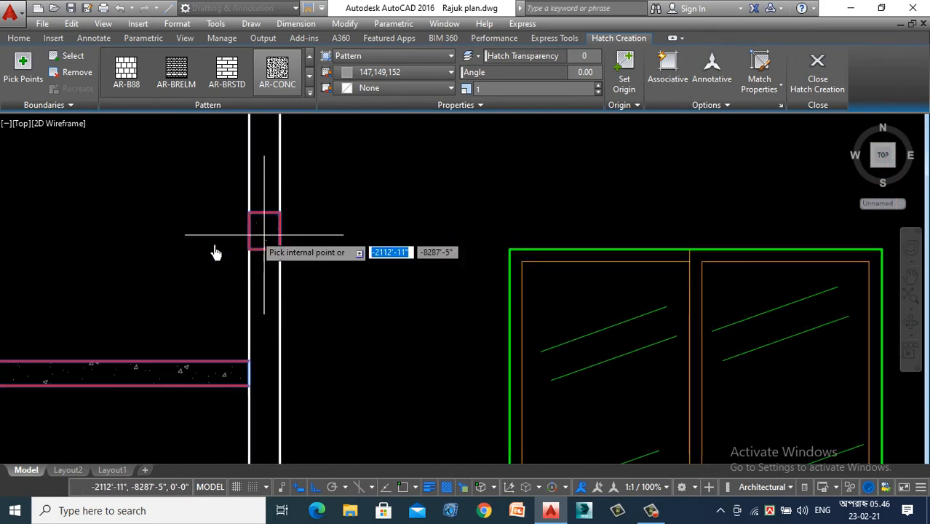
scroll(215, 252, "down", 5)
scroll(411, 245, "up", 9)
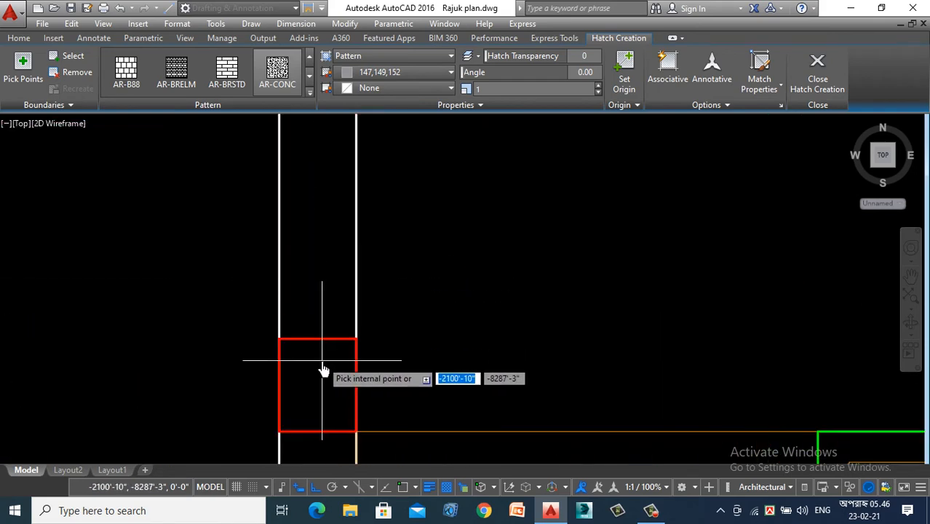
scroll(201, 297, "down", 5)
scroll(524, 309, "up", 5)
left_click(470, 318)
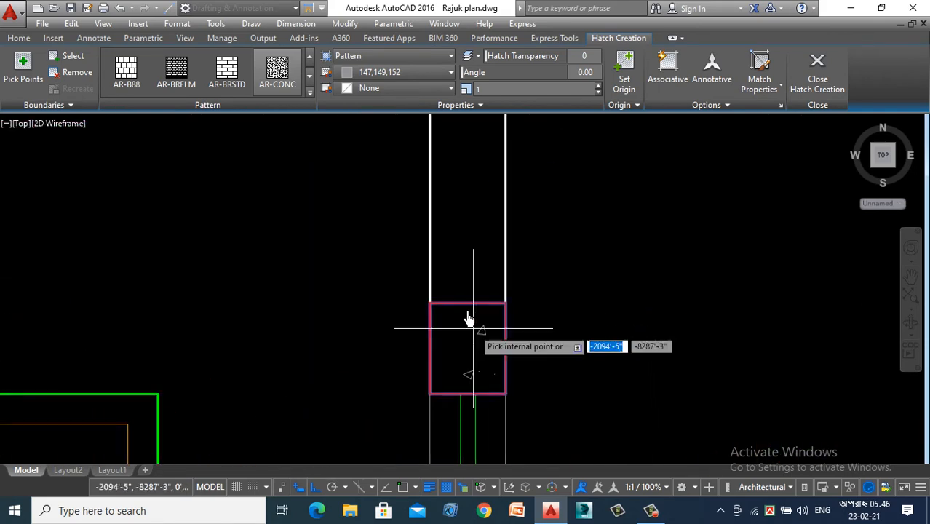
scroll(470, 318, "down", 6)
scroll(415, 291, "up", 2)
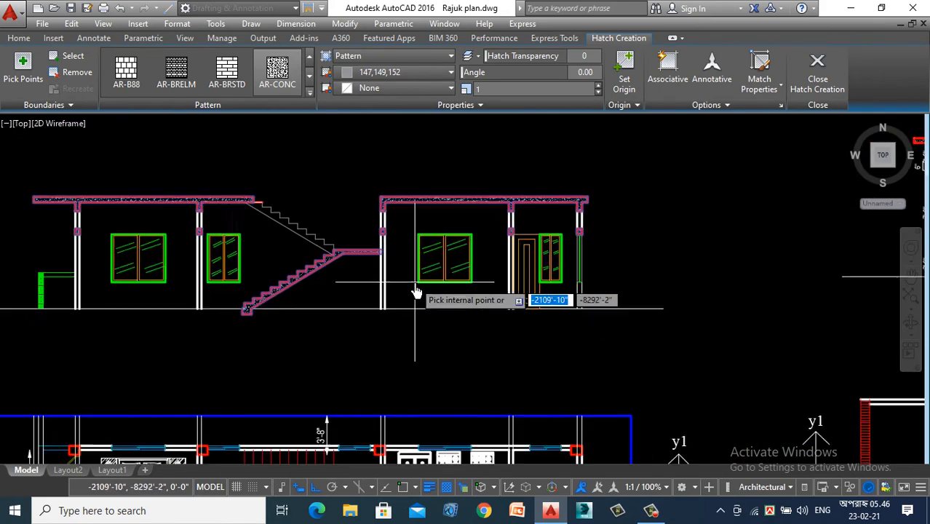
scroll(216, 316, "down", 3)
scroll(197, 386, "up", 3)
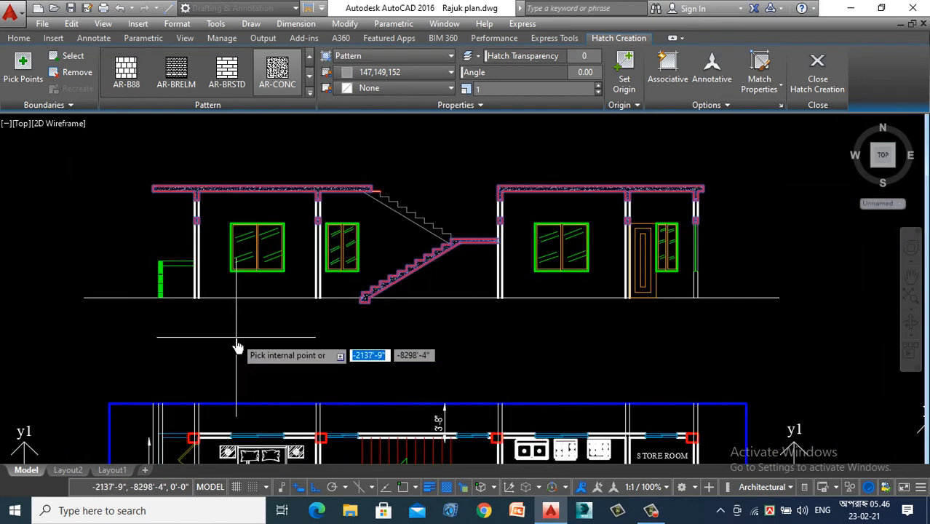
key("Return")
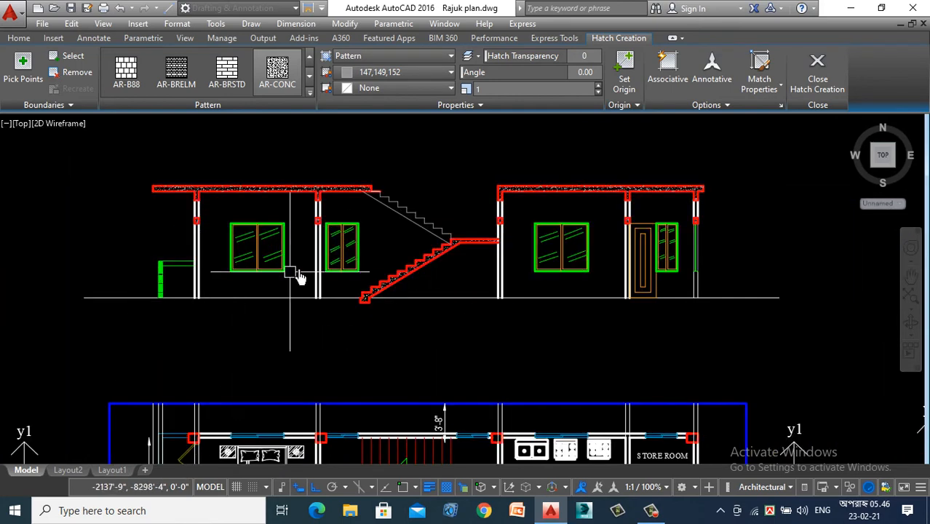
- Examine the new first floor section against the ground floor section and the complete Section Y1-Y1
scroll(375, 204, "up", 3)
scroll(362, 247, "down", 3)
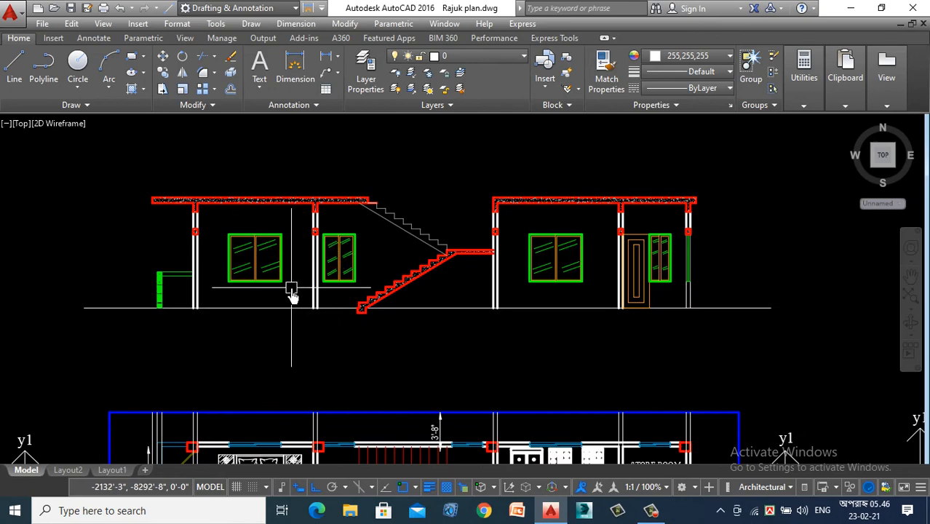
scroll(291, 299, "down", 5)
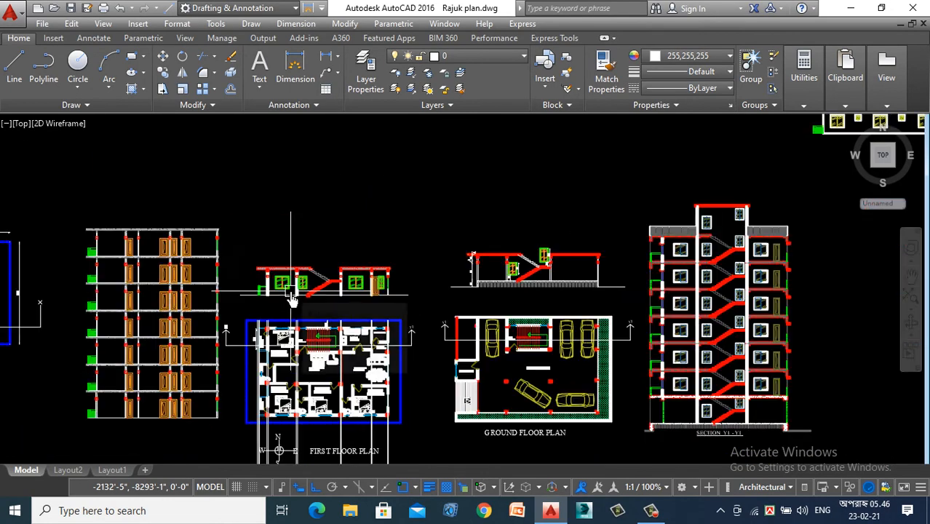
scroll(765, 412, "up", 4)
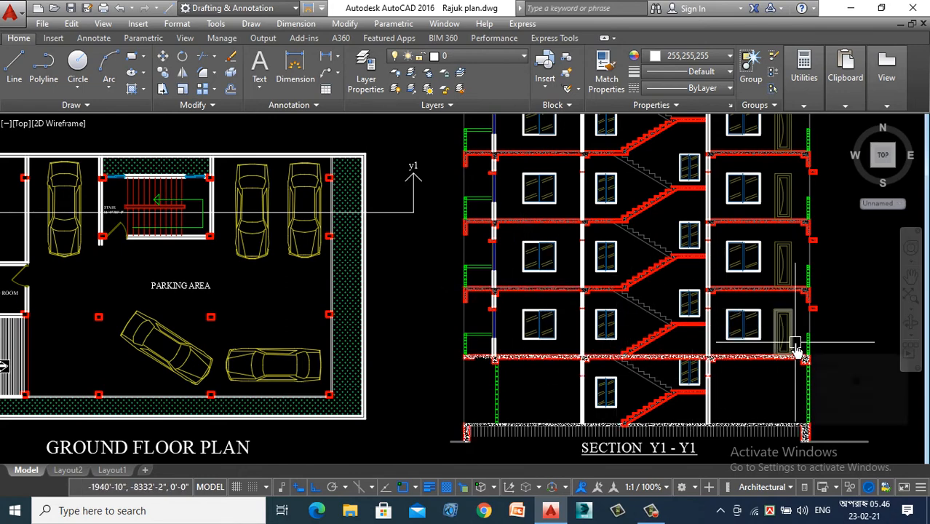
scroll(797, 350, "down", 4)
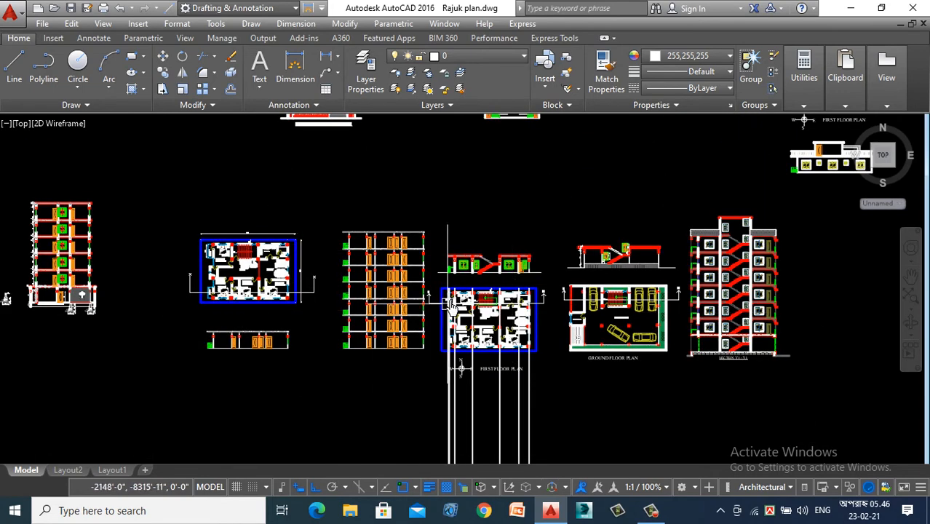
scroll(498, 279, "up", 5)
scroll(331, 265, "down", 3)
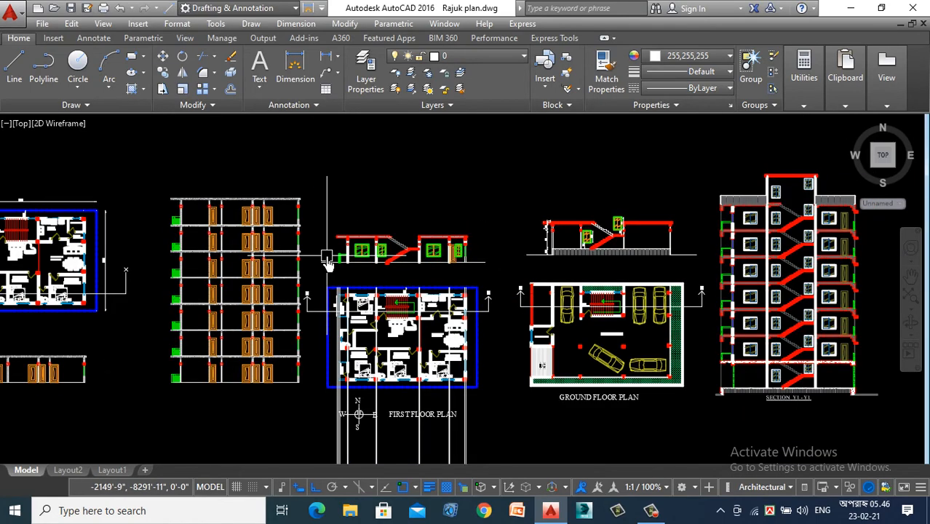
scroll(661, 220, "up", 2)
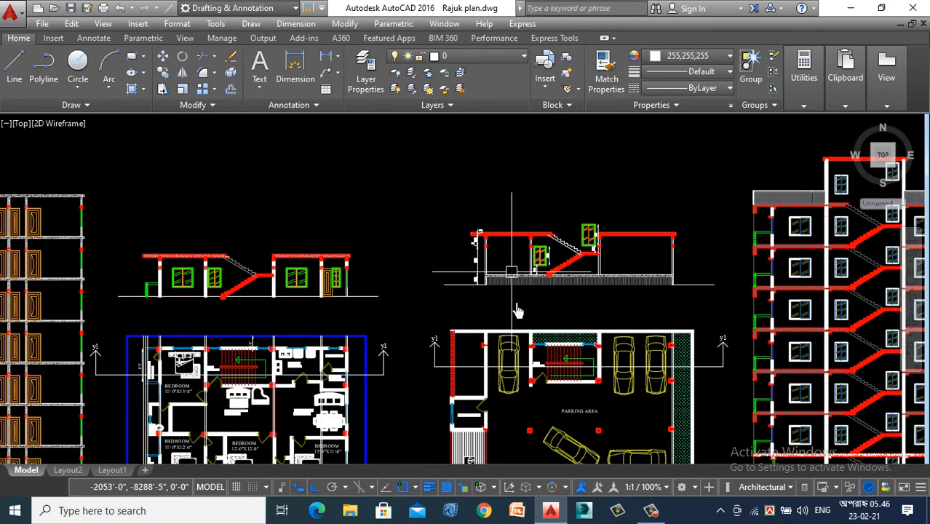
scroll(562, 302, "down", 2)
scroll(588, 302, "down", 1)
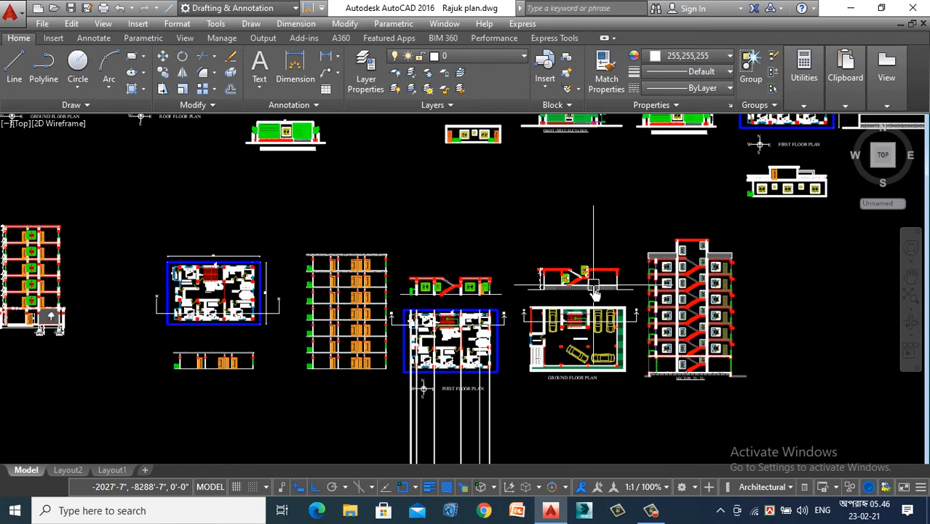
scroll(595, 292, "up", 2)
scroll(599, 273, "up", 2)
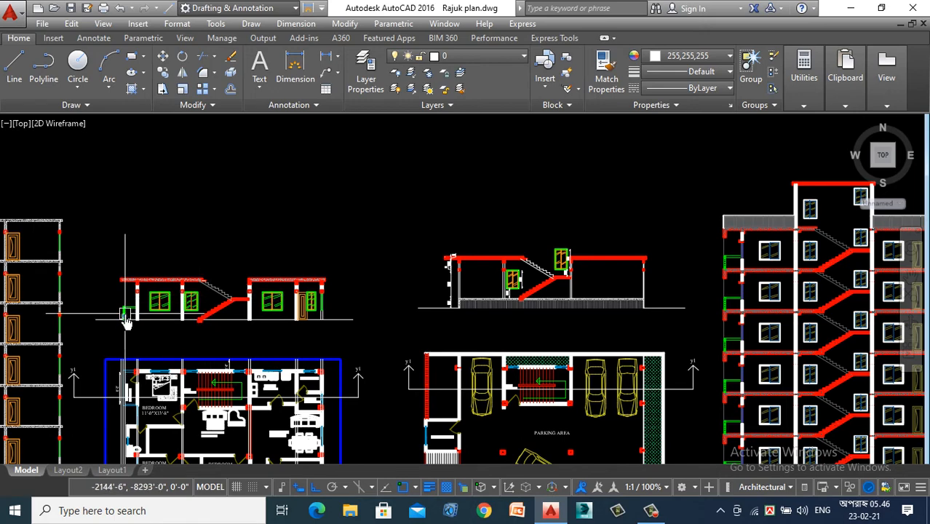
- Match both halves of the floor line under the first floor section to the red soffit line of the stair flight
scroll(127, 322, "up", 4)
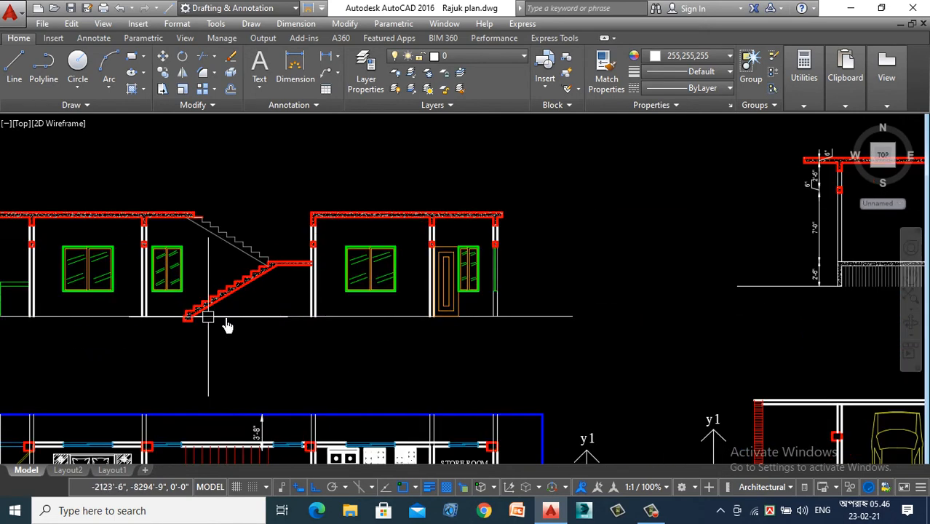
left_click(249, 316)
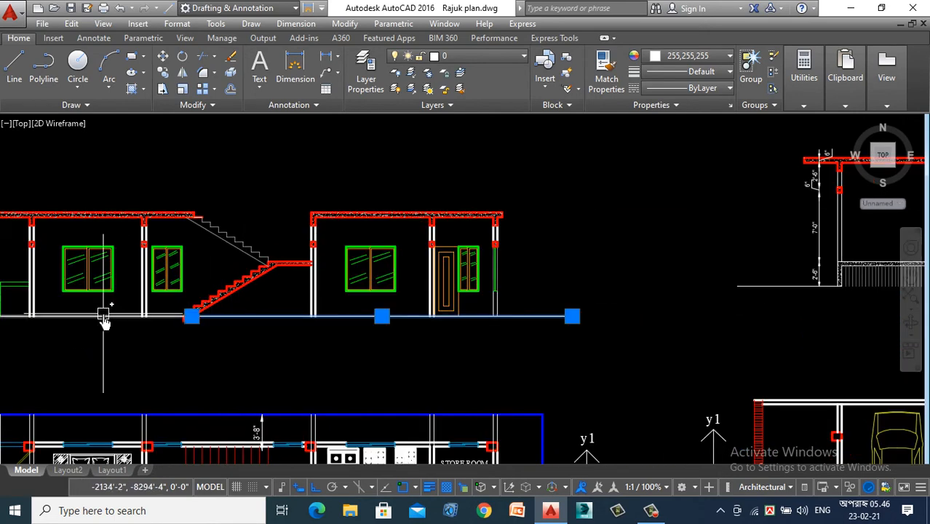
key("Escape")
key("Return")
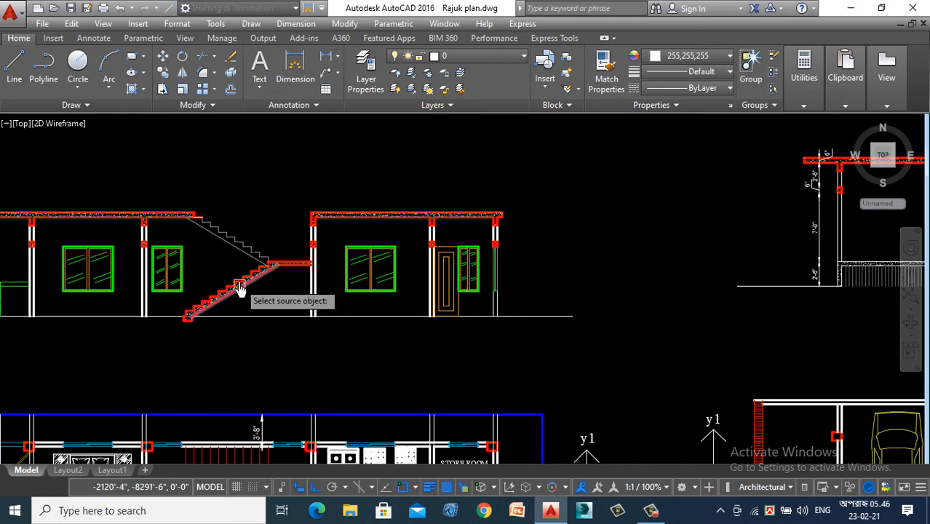
scroll(218, 313, "up", 5)
left_click(233, 253)
left_click(364, 302)
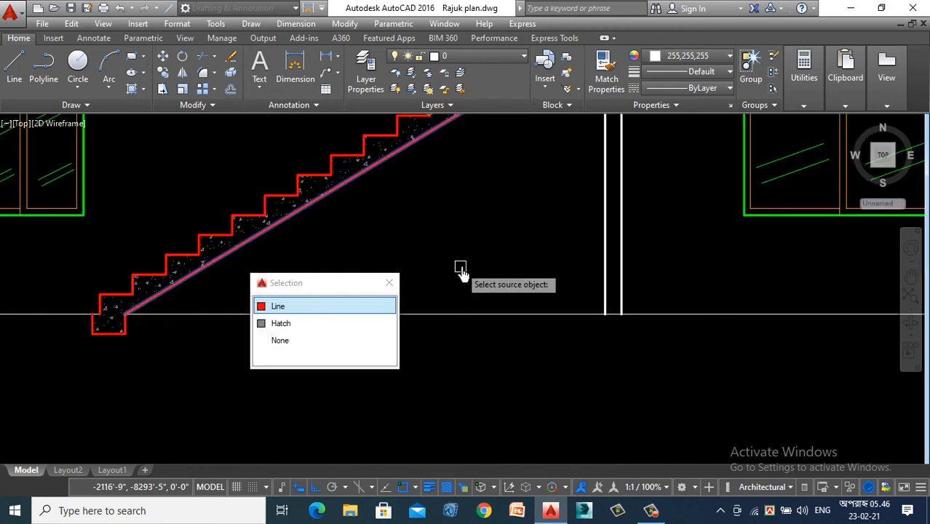
left_click(460, 266)
left_click(446, 342)
scroll(445, 342, "down", 5)
left_click(126, 330)
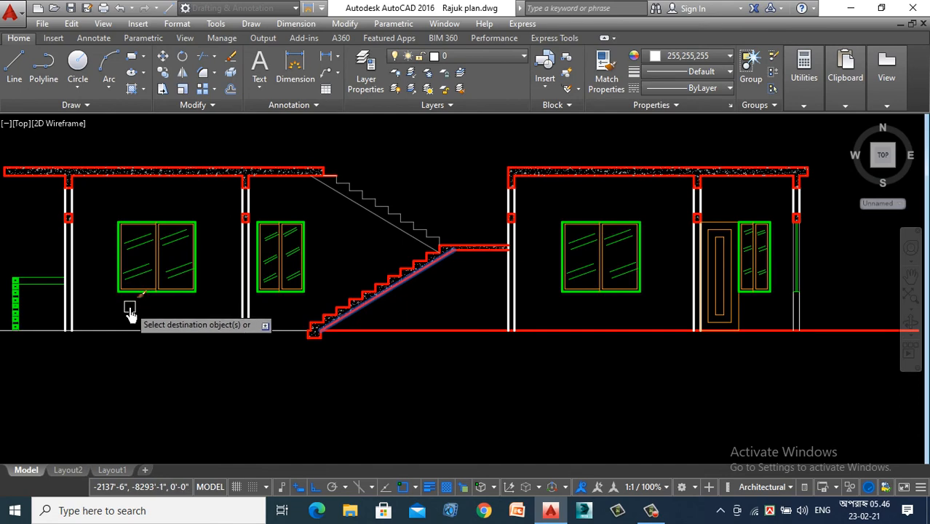
scroll(328, 385, "down", 4)
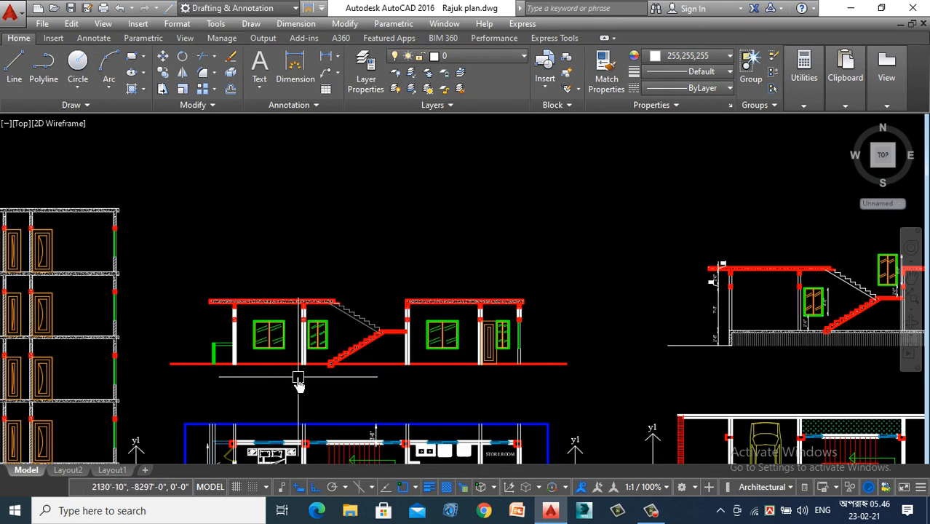
- Trim the floor line's overhanging ends at the right outer wall and at the verandah railing on the left
scroll(298, 382, "down", 3)
type("t")
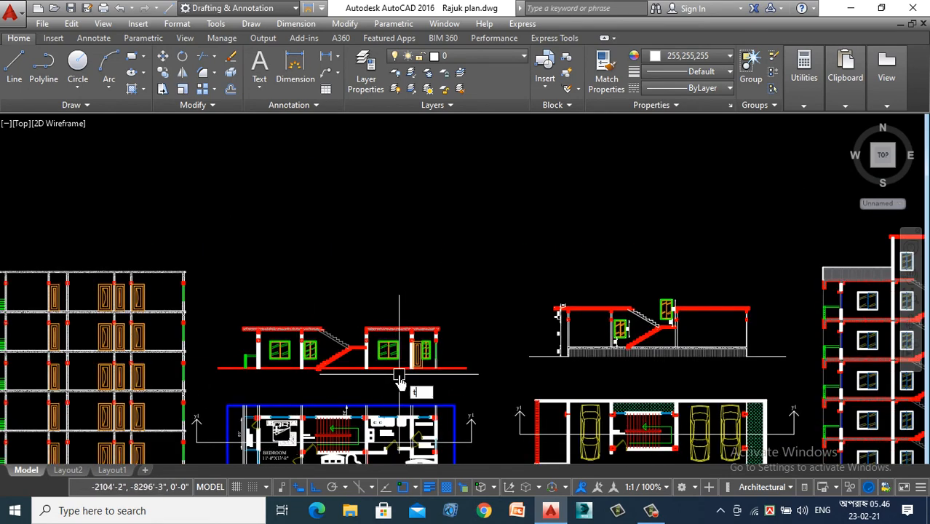
type("r")
key("space")
key("space")
scroll(422, 380, "up", 6)
left_click(511, 335)
scroll(542, 363, "down", 4)
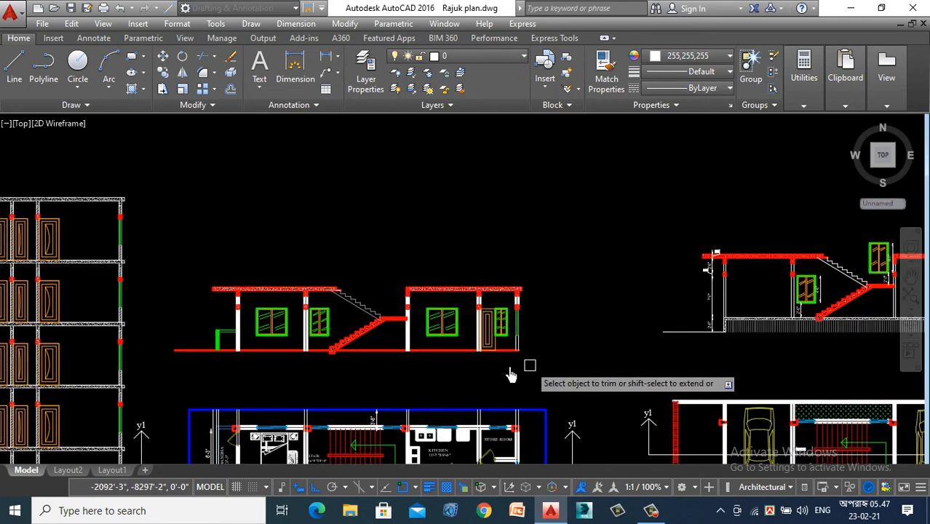
scroll(151, 353, "up", 5)
left_click(253, 333)
scroll(164, 368, "down", 5)
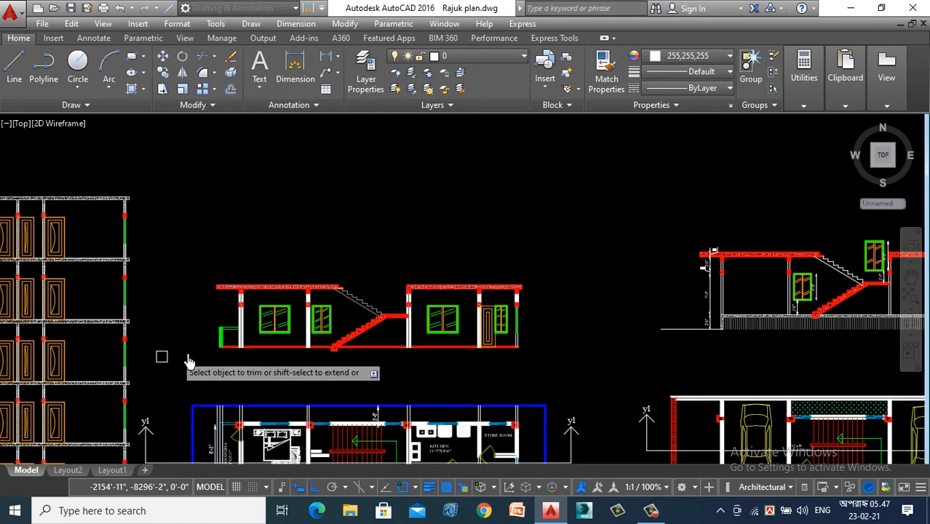
- Match the two thin lines of the low wall under the far-right window to the thick white wall line
scroll(564, 360, "up", 4)
type("m")
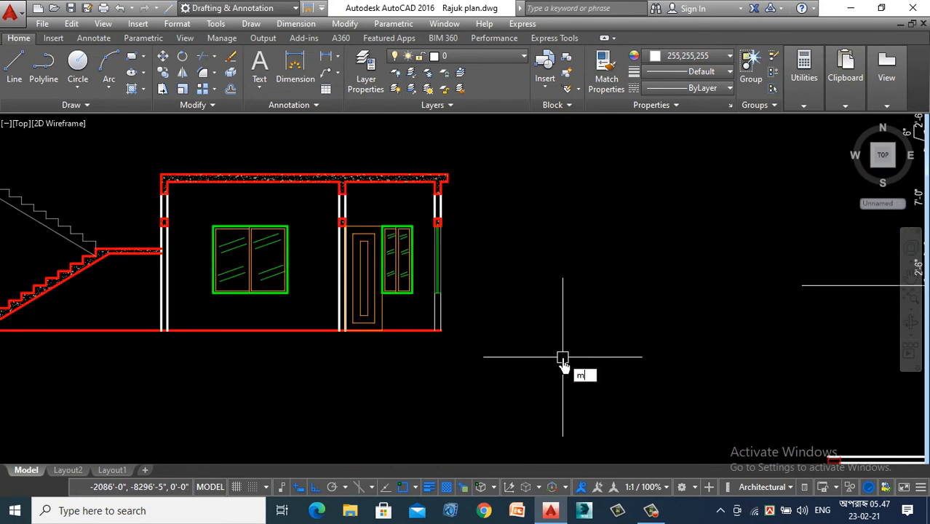
type("a")
key("Return")
left_click(339, 316)
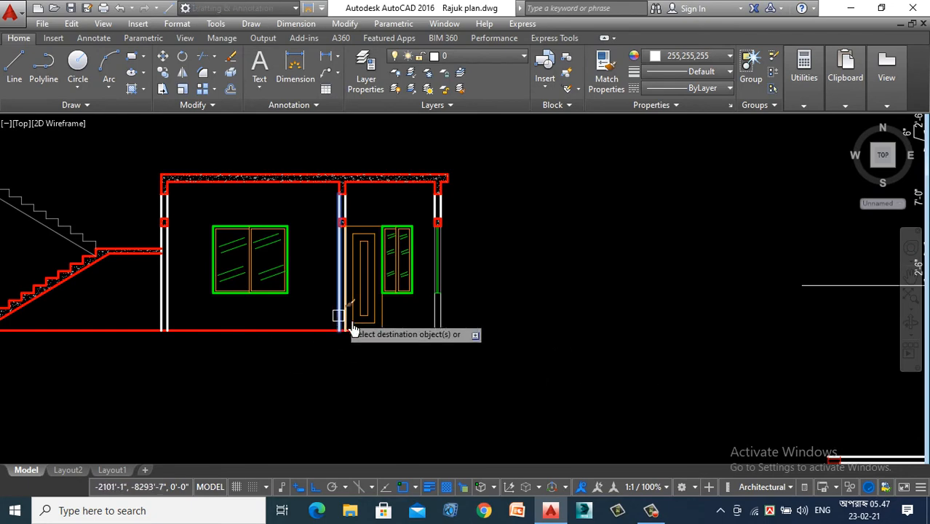
scroll(428, 318, "up", 4)
left_click(510, 291)
left_click(368, 327)
key("Escape")
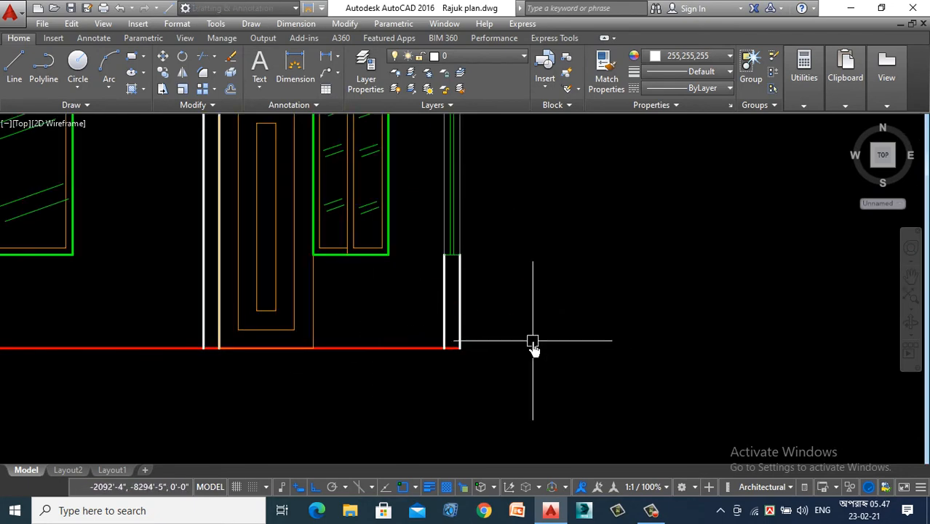
scroll(533, 348, "down", 5)
scroll(490, 346, "up", 2)
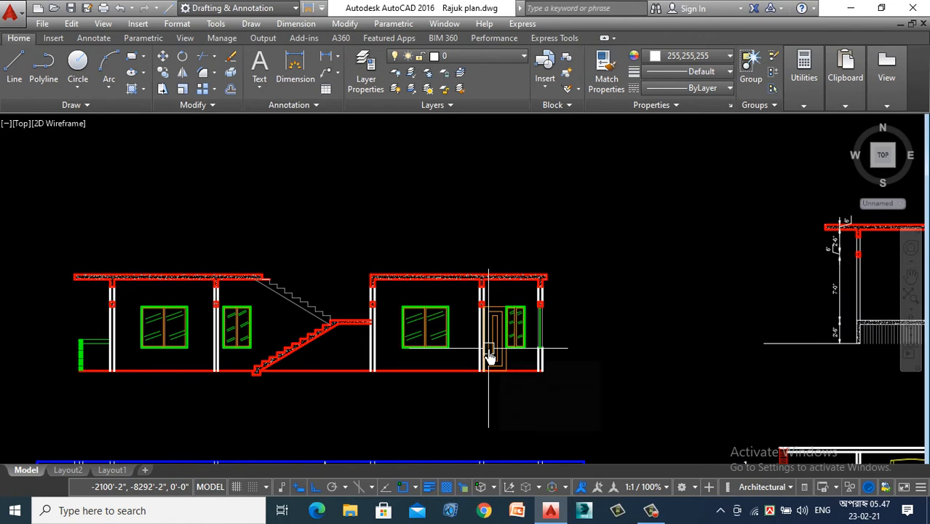
- Start an ANSI32 hatch at scale 10 and fill the leftmost wall between its roof beam and lintel
type("h")
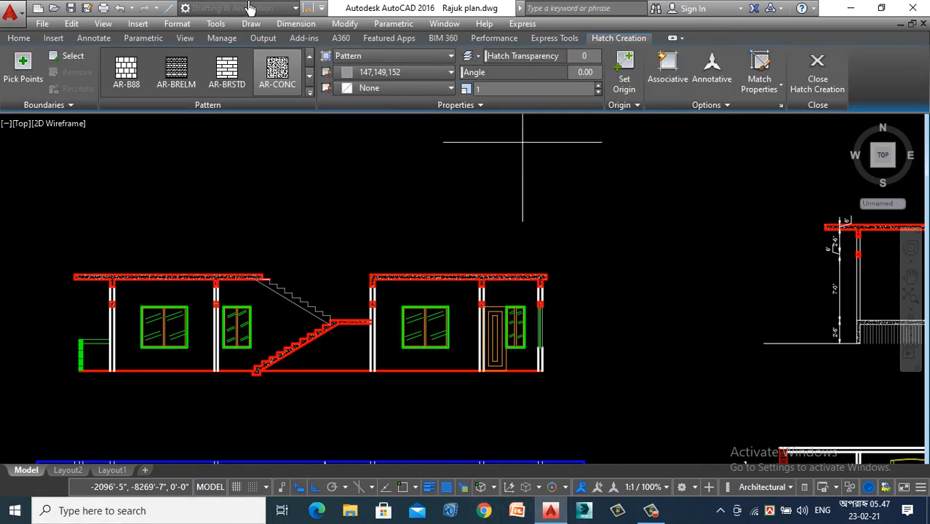
left_click(308, 95)
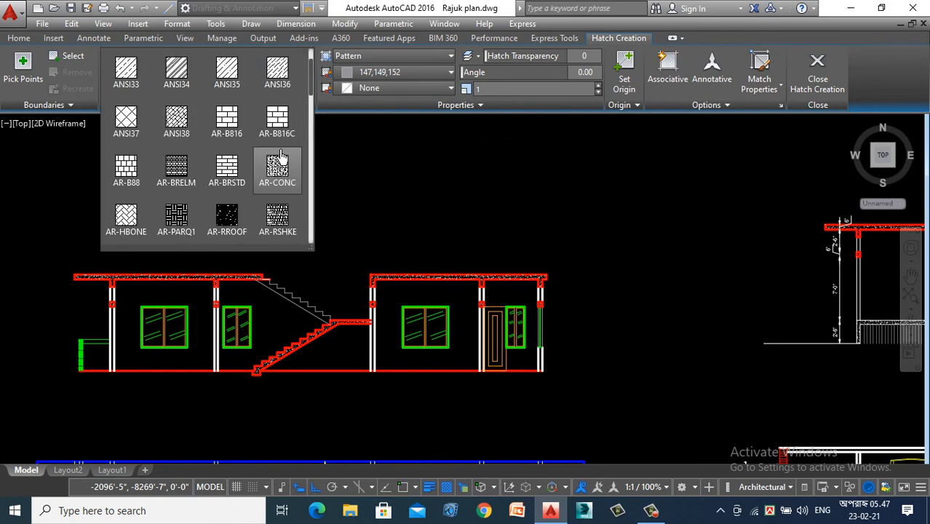
scroll(287, 105, "up", 1)
left_click(280, 74)
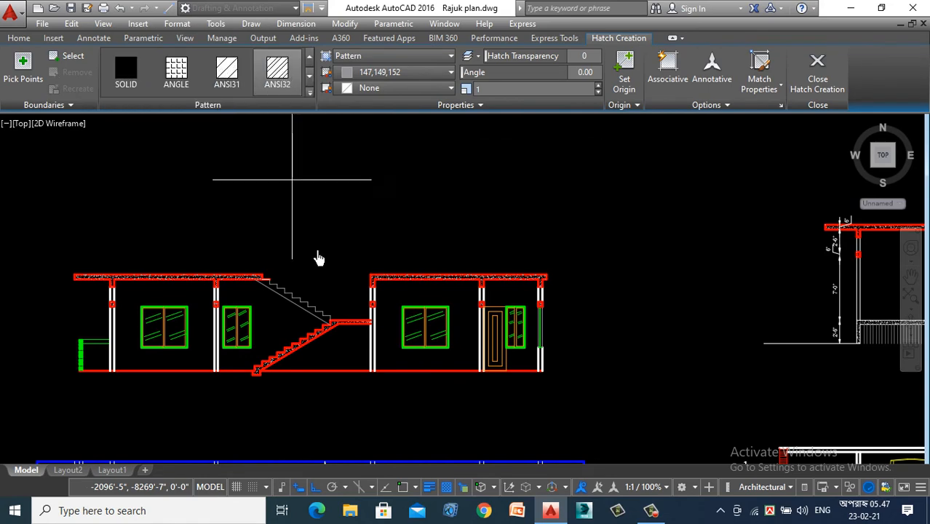
scroll(113, 313, "up", 5)
left_click(117, 331)
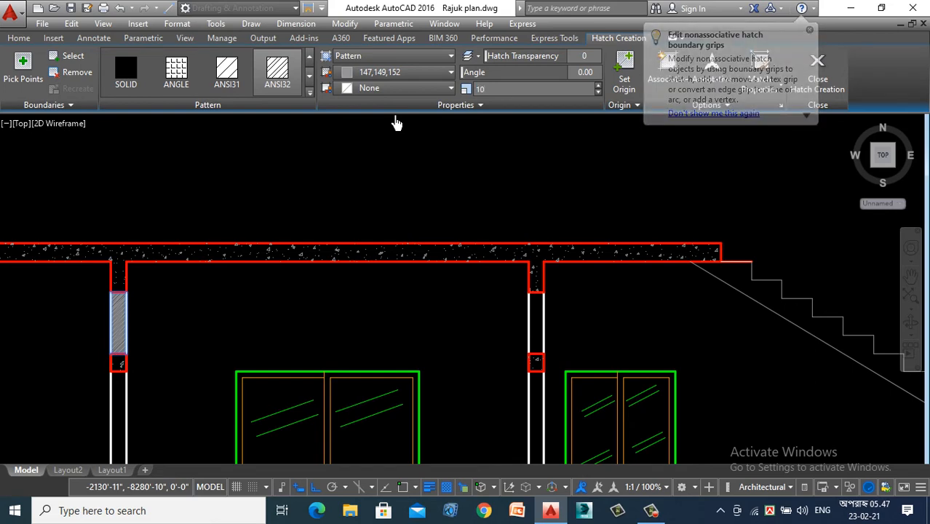
- Add the ANSI32 hatch to the leftmost wall below its lintel and to the second wall above and below its lintel
scroll(529, 240, "down", 5)
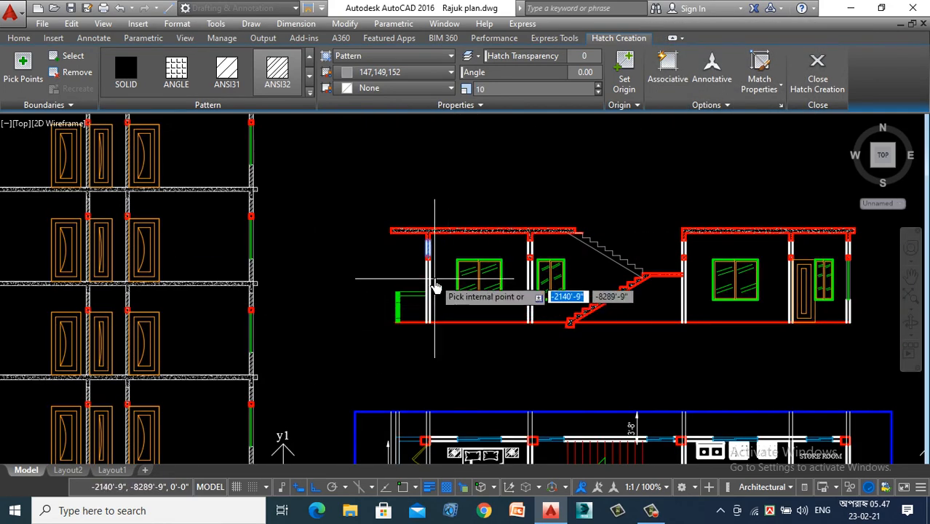
scroll(429, 291, "up", 8)
scroll(301, 232, "down", 5)
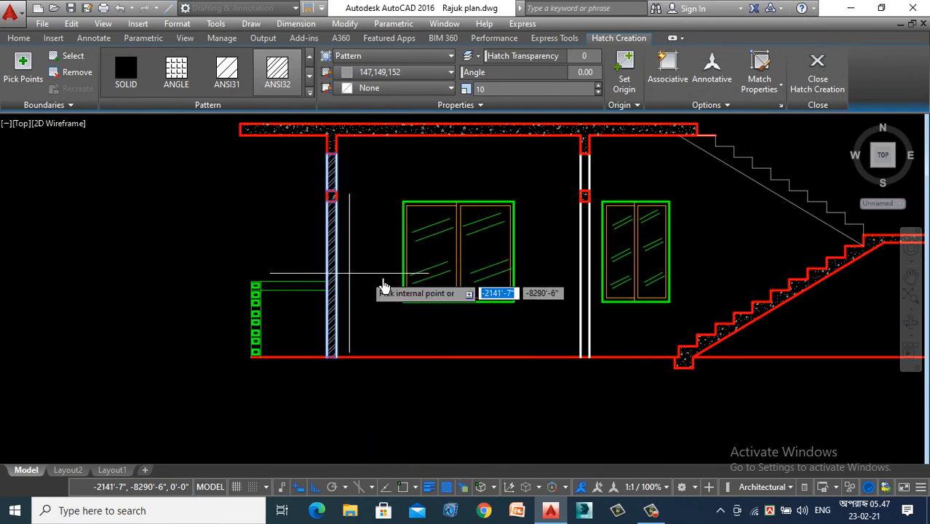
scroll(582, 170, "up", 6)
left_click(593, 204)
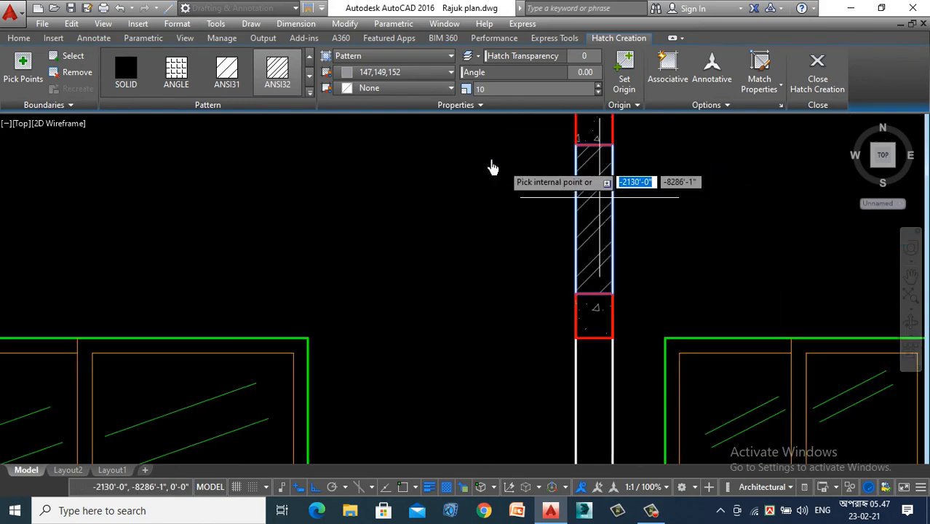
scroll(509, 235, "down", 5)
scroll(515, 234, "up", 5)
scroll(466, 218, "down", 5)
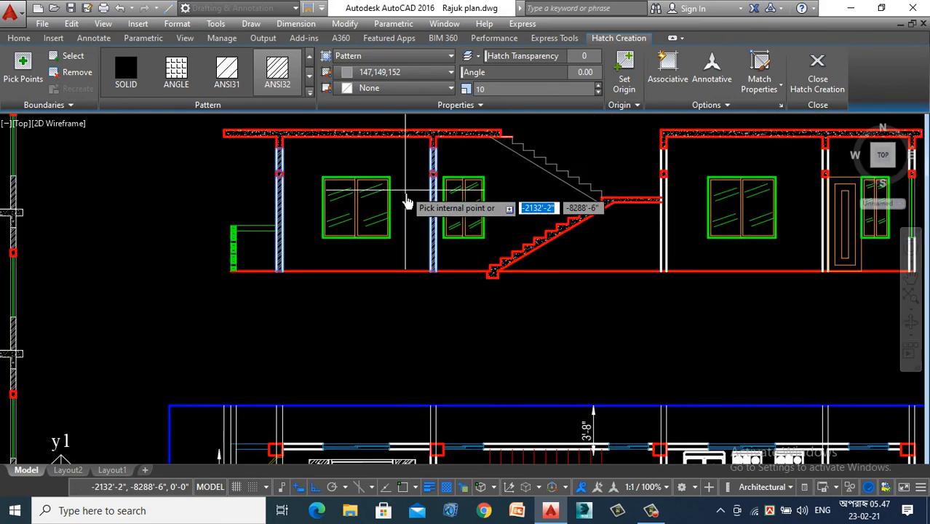
- Fill the wall beside the stair landing and the wall next to the door with the ANSI32 hatch, above and below their lintels
scroll(699, 166, "up", 6)
scroll(596, 196, "down", 3)
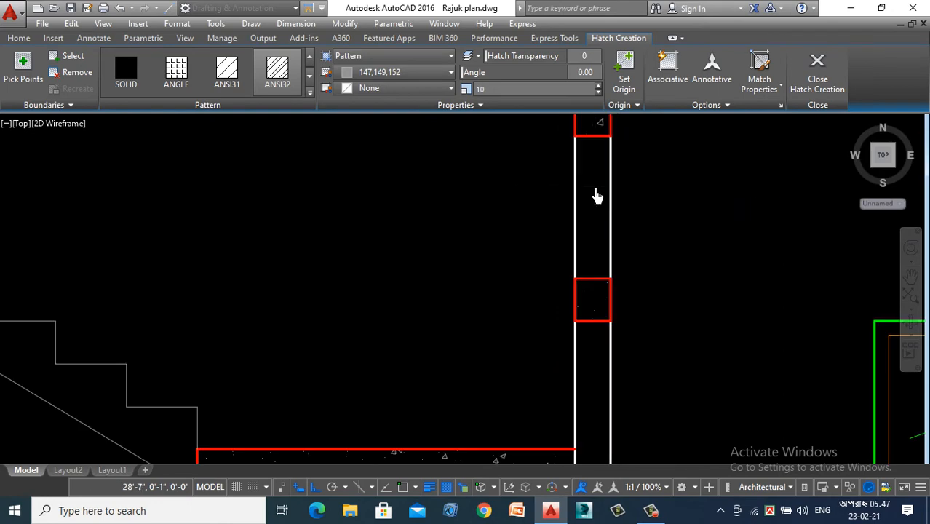
scroll(519, 270, "up", 4)
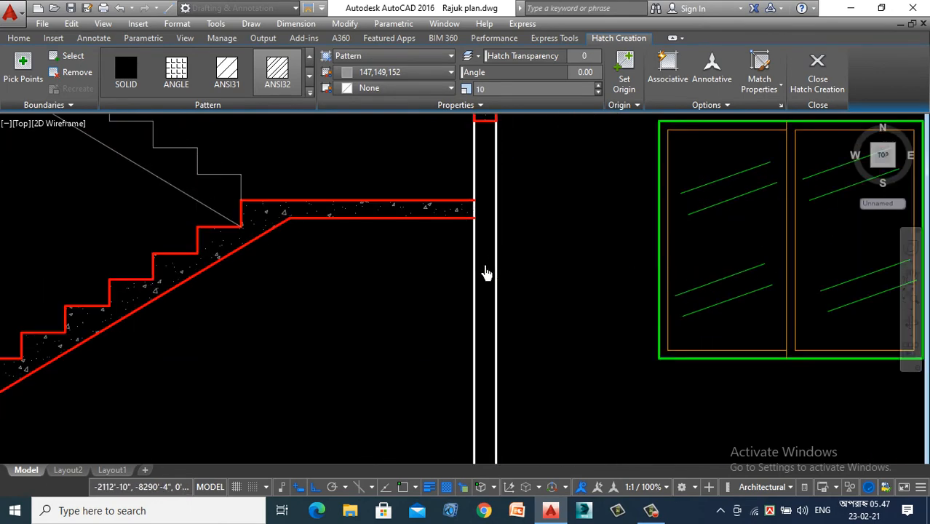
scroll(436, 270, "down", 4)
scroll(591, 212, "up", 4)
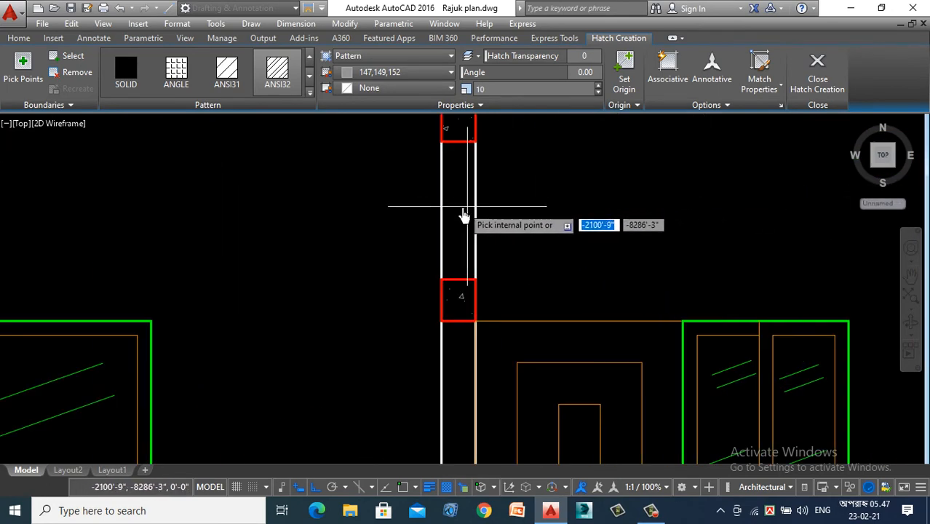
scroll(405, 211, "down", 3)
scroll(419, 262, "up", 3)
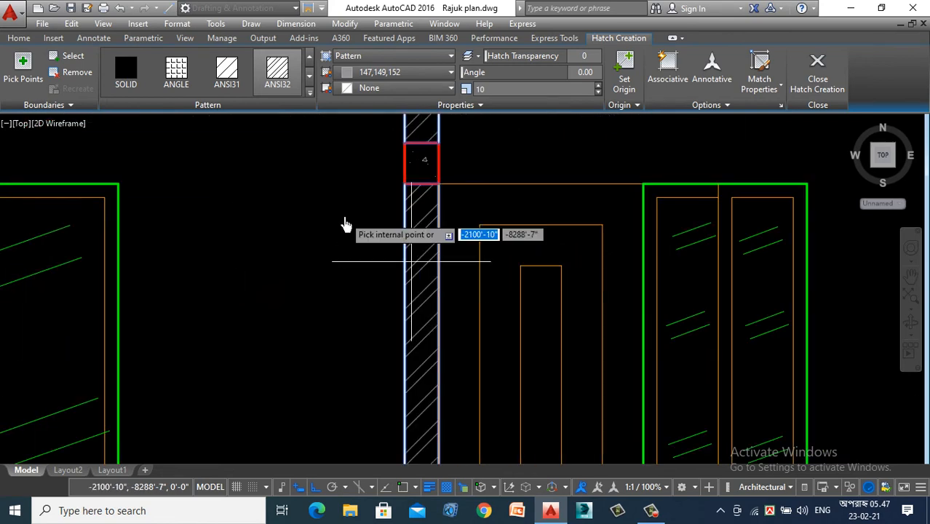
scroll(445, 202, "down", 3)
- Add the ANSI32 hatch to the far-right wall above its lintel and below the window, and finish the hatch
scroll(602, 152, "up", 3)
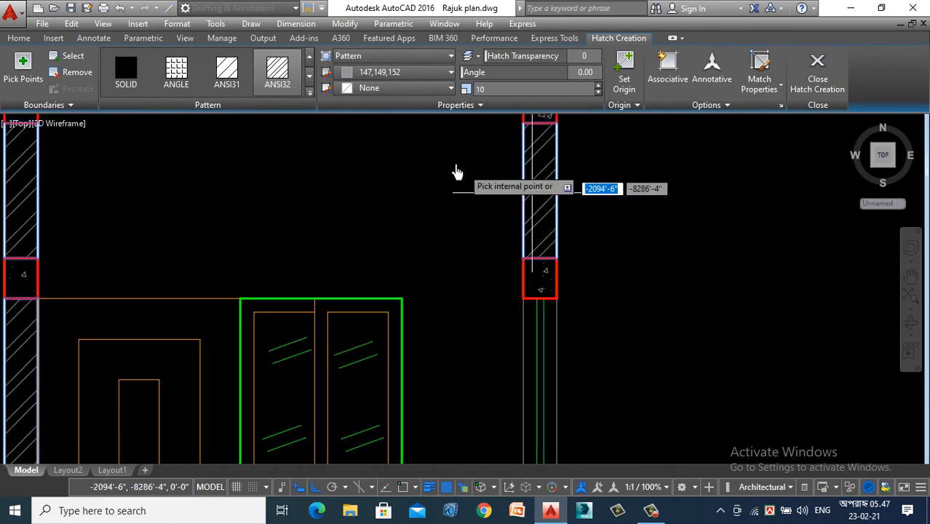
scroll(459, 182, "down", 3)
scroll(492, 412, "up", 3)
scroll(560, 328, "down", 4)
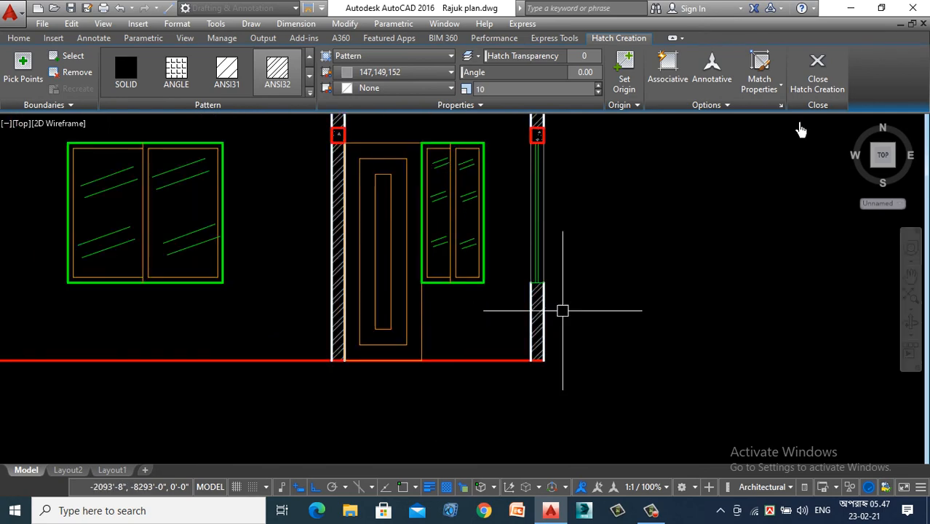
key("Return")
- Examine the window beside the stair on the first floor plan against the new section above it
scroll(623, 317, "down", 4)
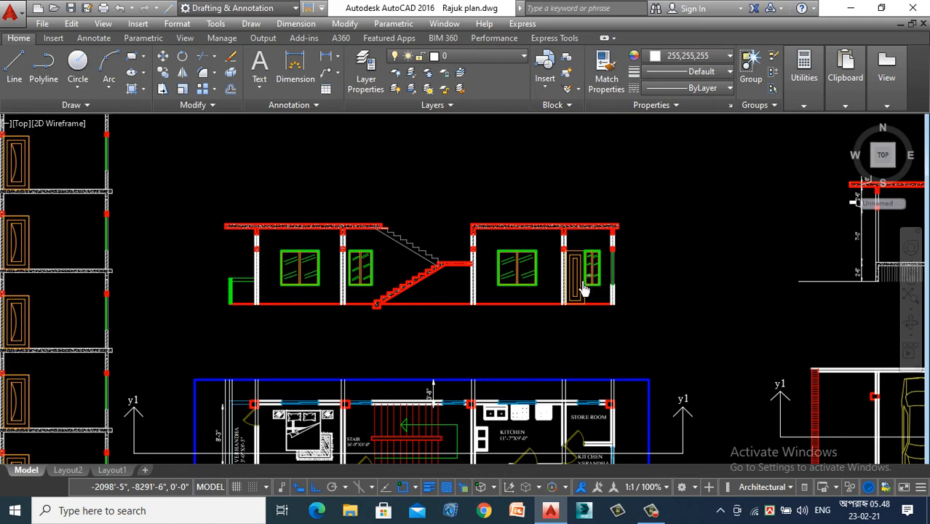
scroll(583, 289, "down", 3)
scroll(732, 268, "up", 3)
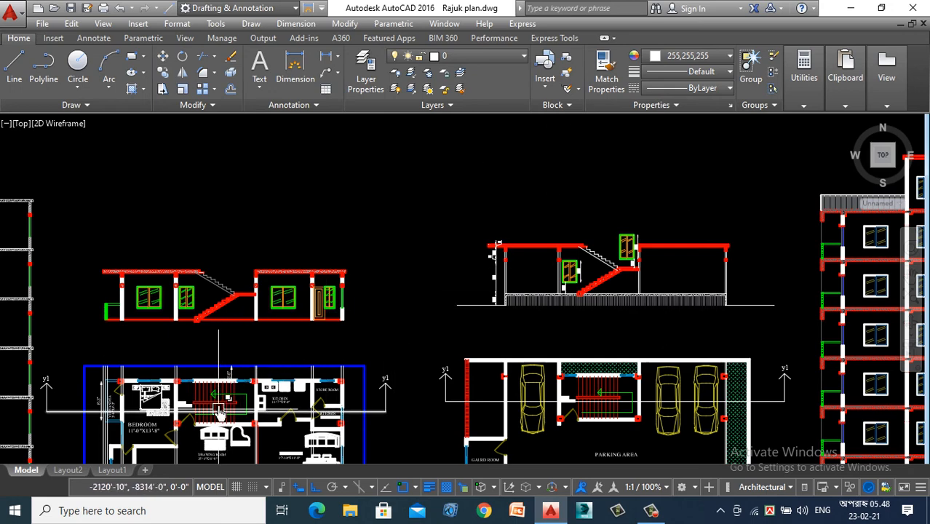
scroll(232, 378, "up", 5)
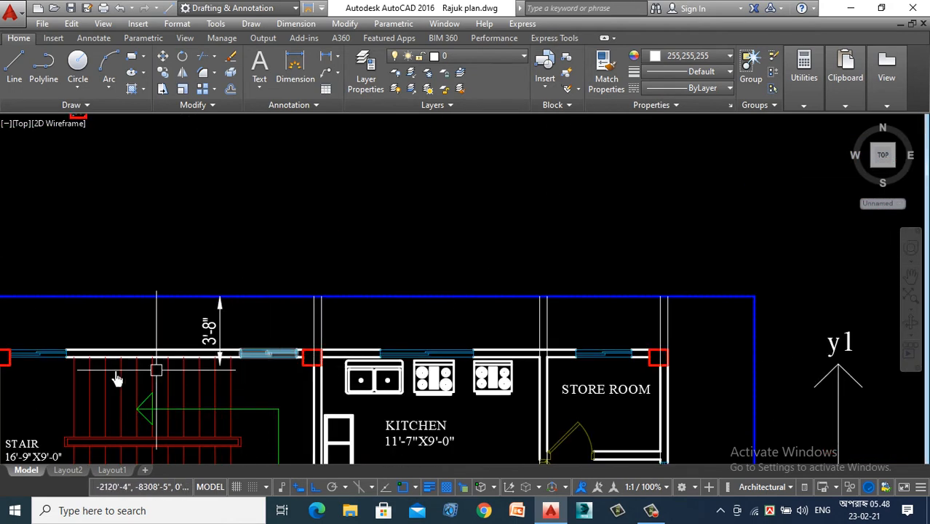
scroll(35, 368, "down", 2)
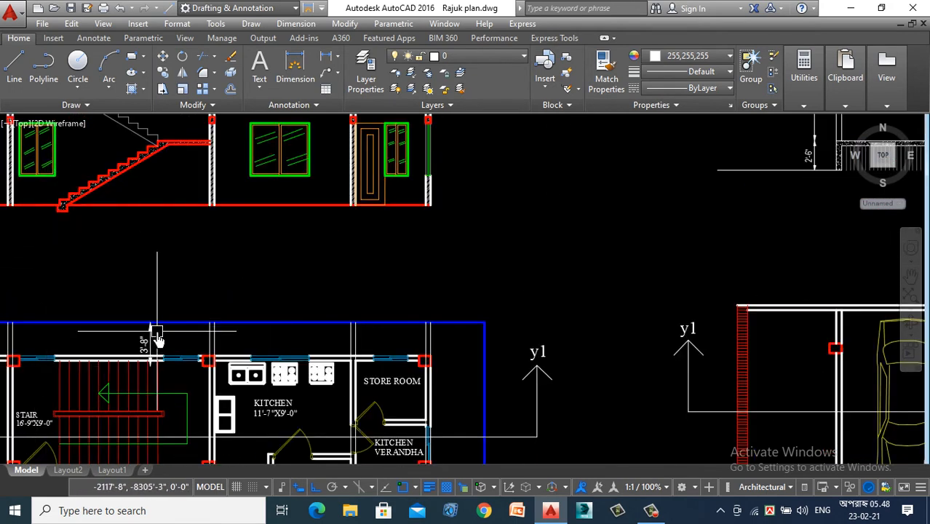
scroll(153, 332, "up", 2)
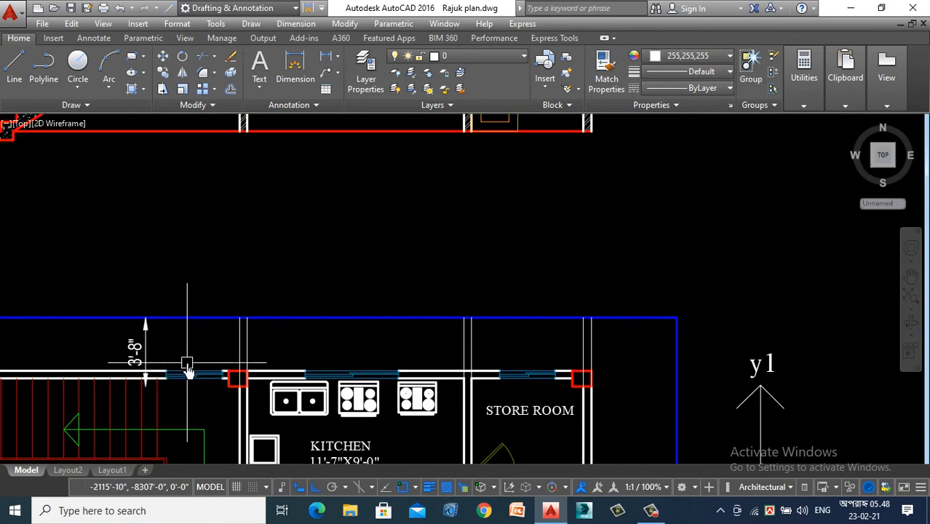
- Draw two vertical construction lines through the side edges of the plan window beside the stair, up across the section
type("l")
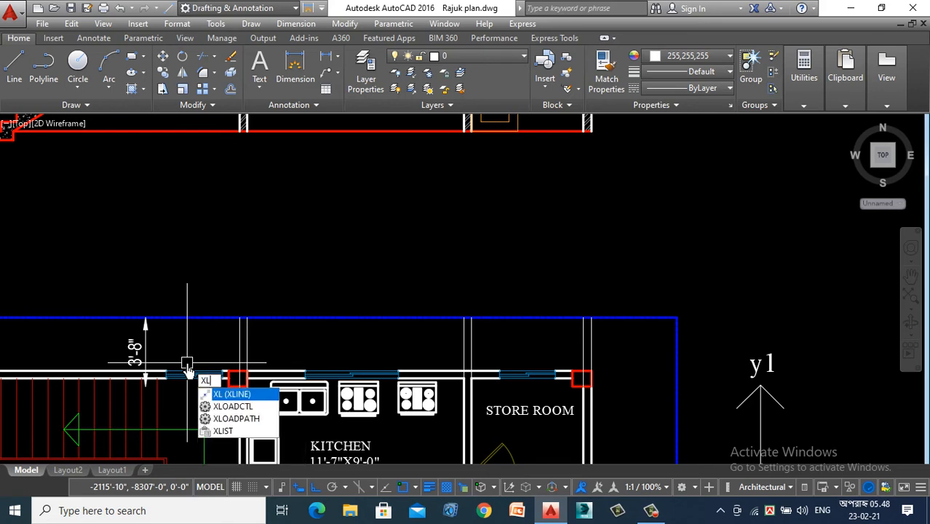
key("Return")
type("v")
key("Return")
scroll(156, 369, "up", 4)
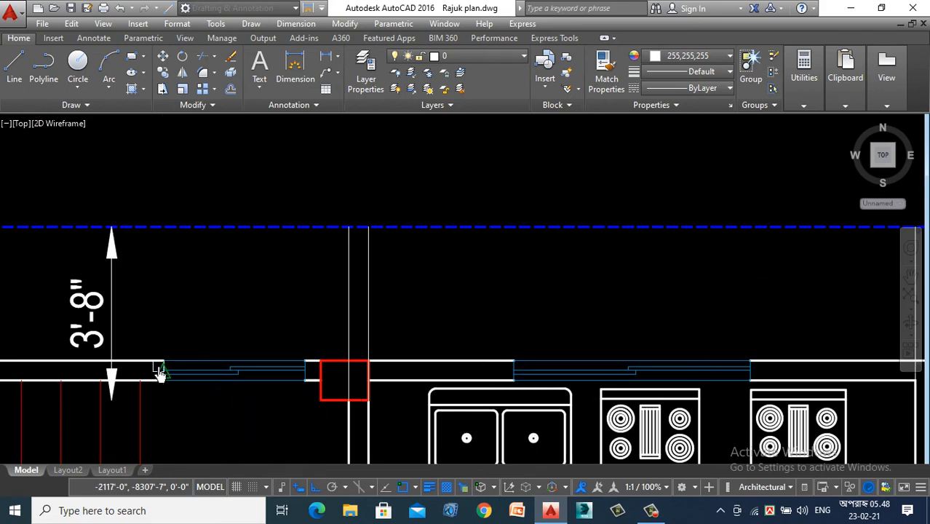
left_click(163, 365)
left_click(306, 380)
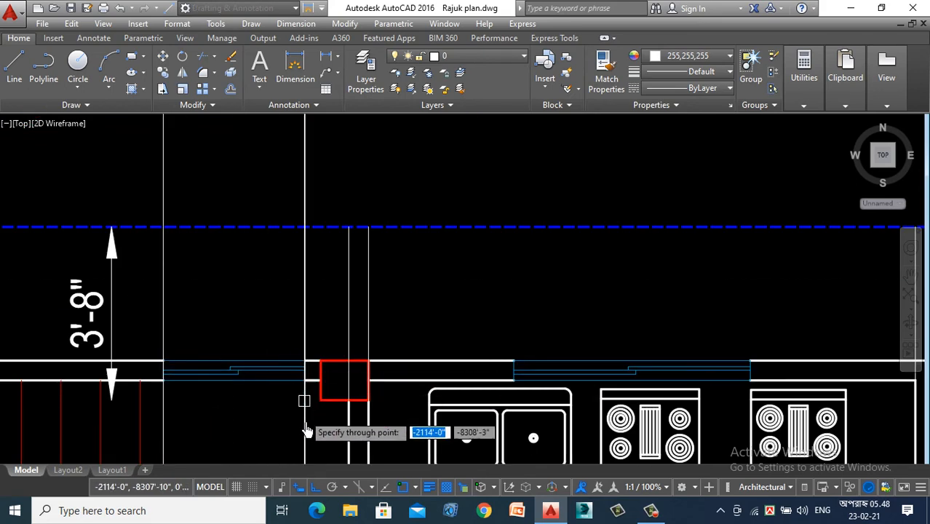
scroll(305, 425, "down", 6)
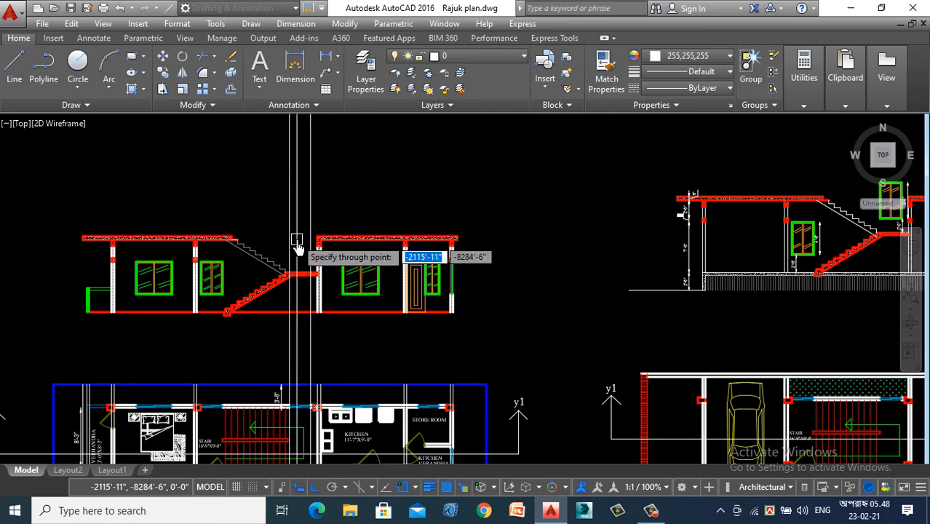
key("Escape")
scroll(293, 264, "up", 2)
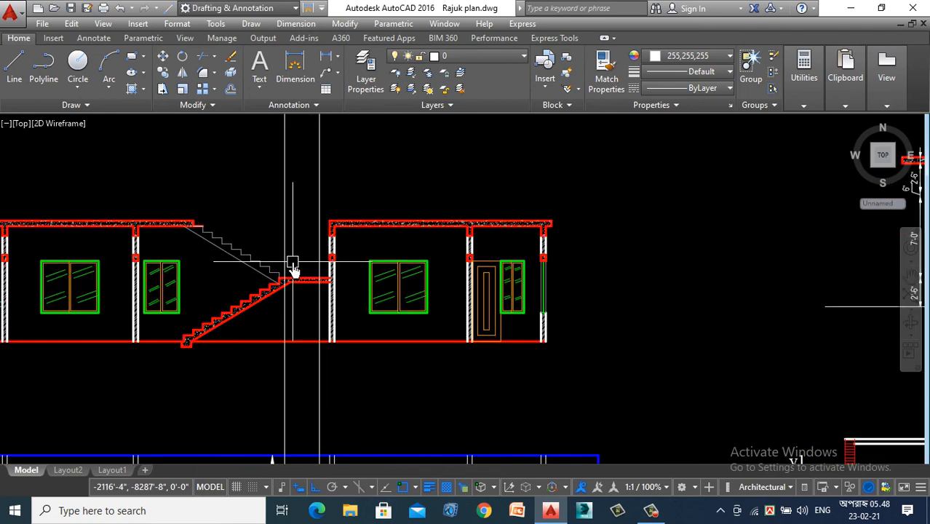
type("o")
key("Return")
type("2")
key("Return")
scroll(299, 268, "up", 4)
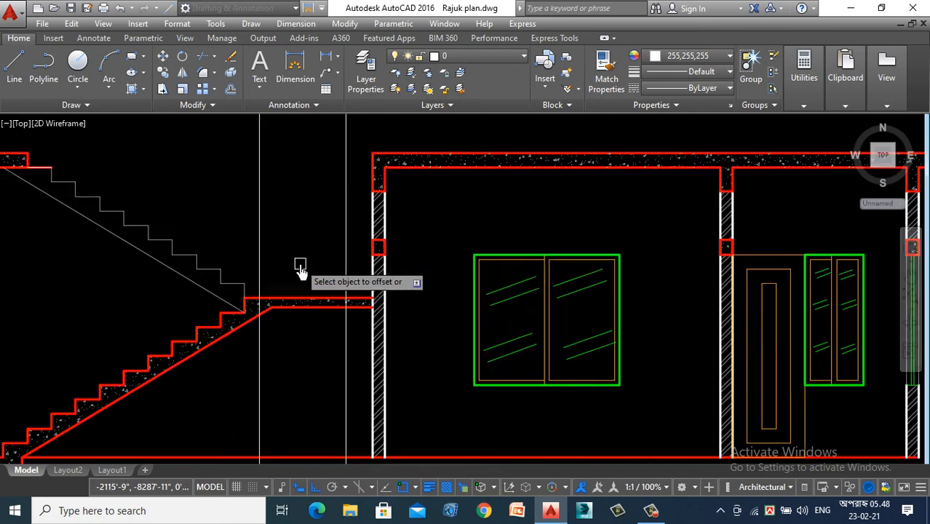
scroll(312, 263, "down", 2)
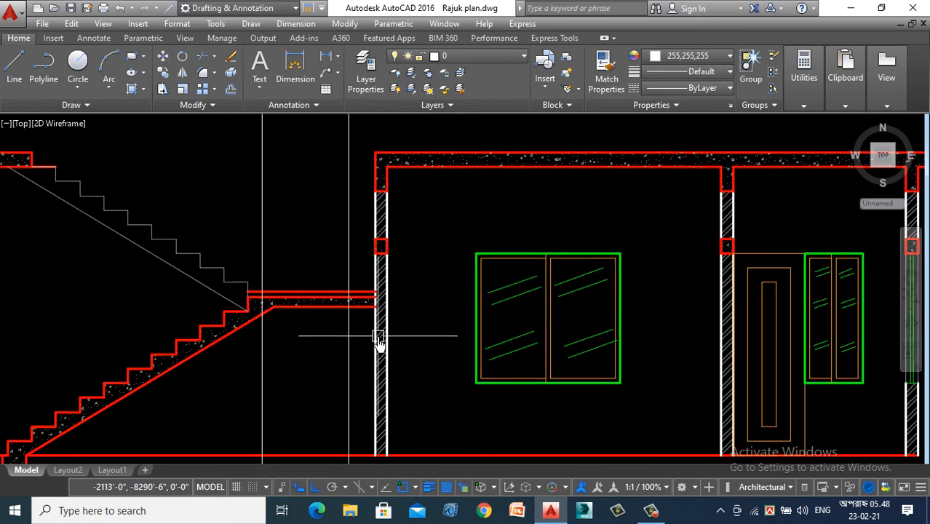
- Offset the top line of the stair landing upward by 2' to mark the window's sill level
type("o")
key("Return")
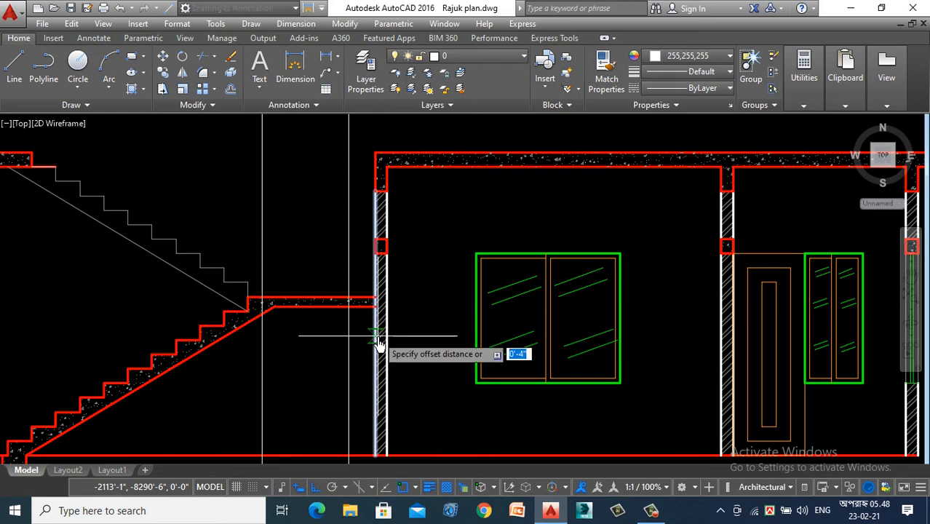
key("Return")
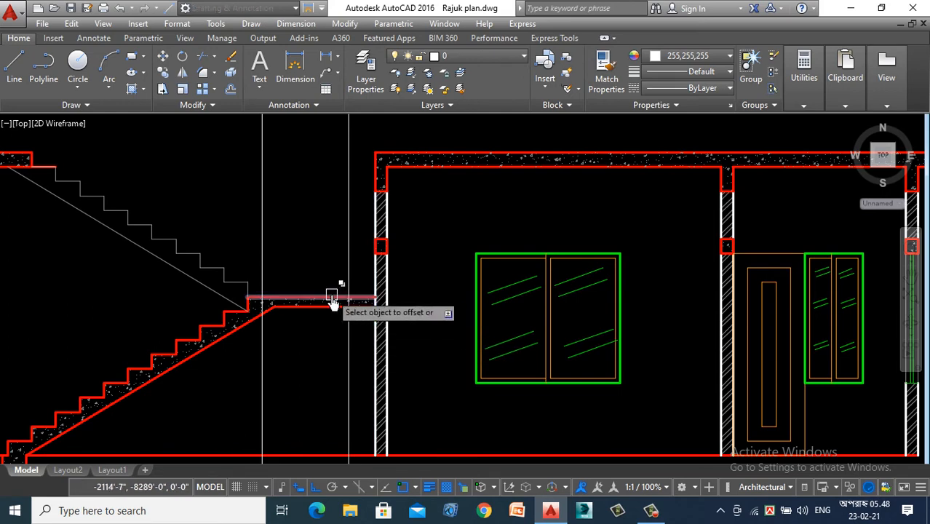
left_click(332, 295)
left_click(302, 199)
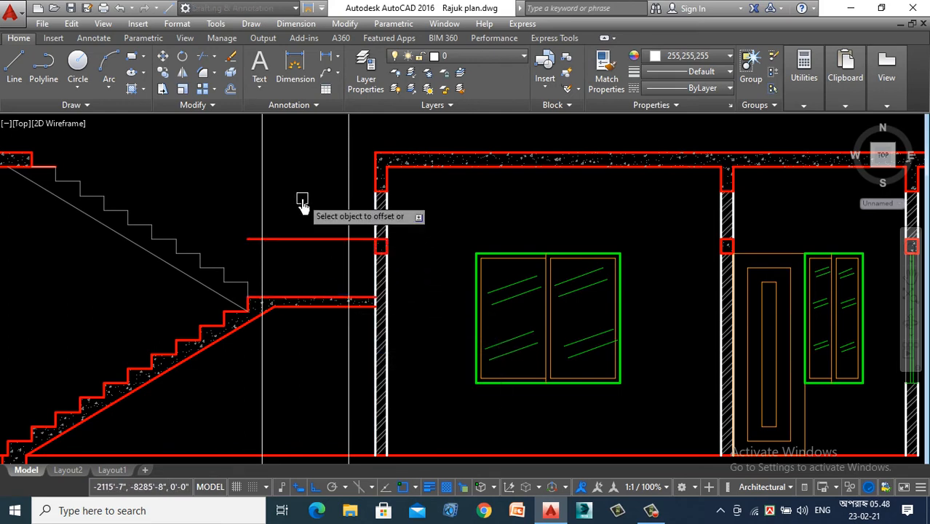
- Offset the sill-level line upward by 5' to mark the top of the window above the landing
key("Return")
key("Return")
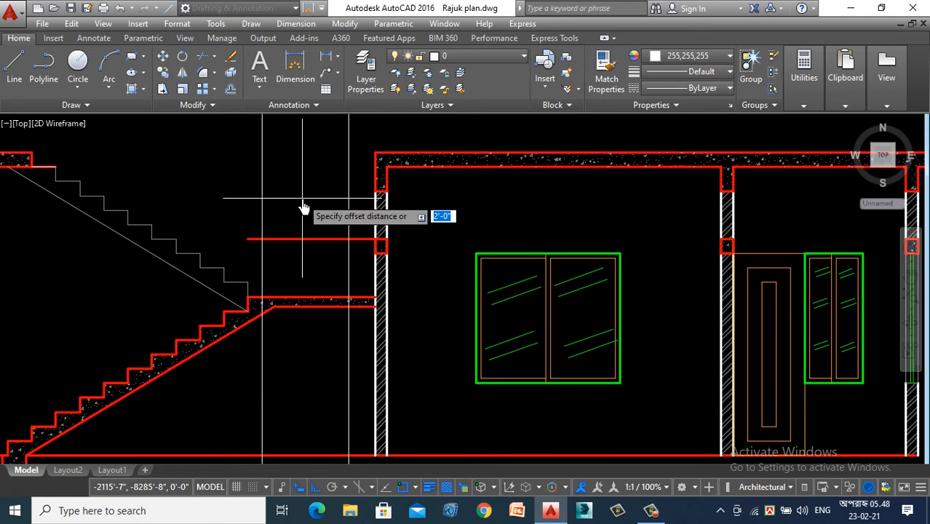
type("5")
key("Return")
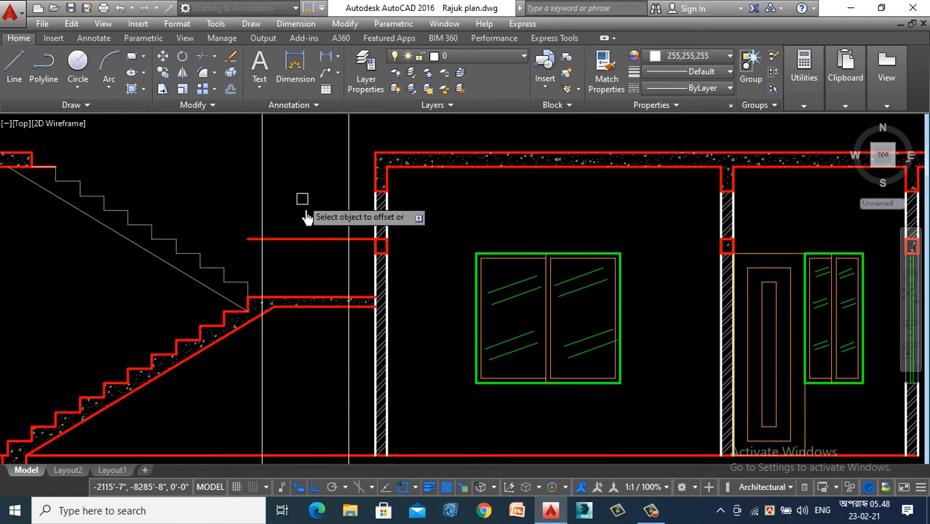
scroll(320, 264, "down", 4)
key("Escape")
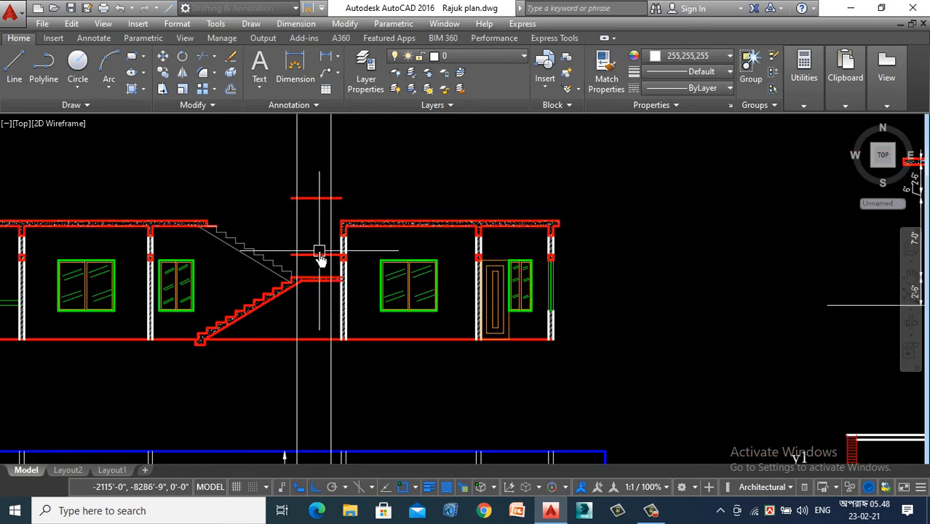
- Draw the window's outer rectangle between the two vertical construction lines and the sill and head lines
left_click(131, 59)
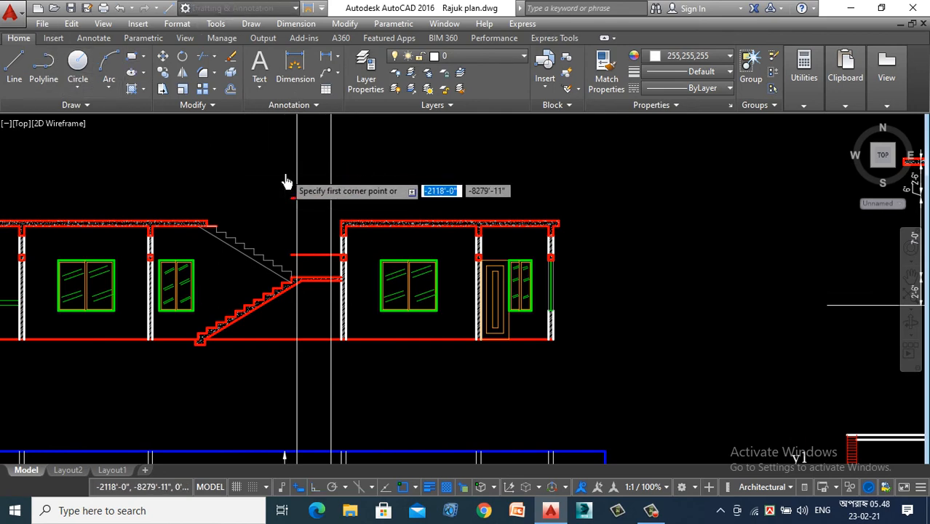
scroll(287, 183, "up", 3)
left_click(342, 313)
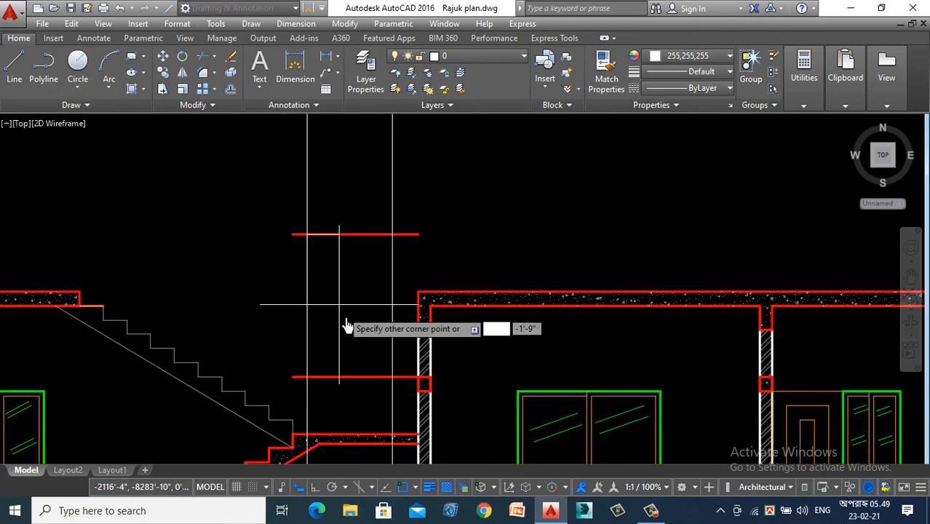
left_click(393, 379)
key("Return")
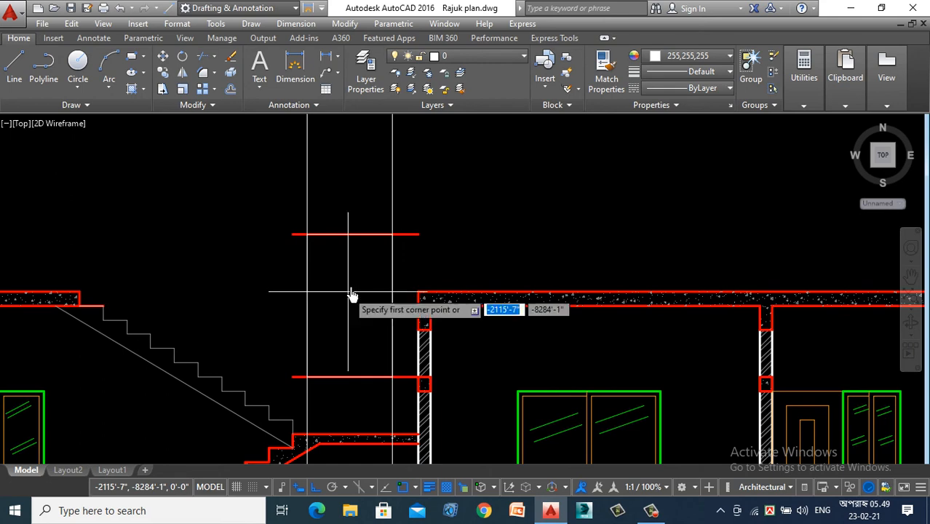
key("Escape")
- Delete the two vertical construction lines and the red sill and head guide lines around the window rectangle
left_click(435, 142)
left_click(325, 167)
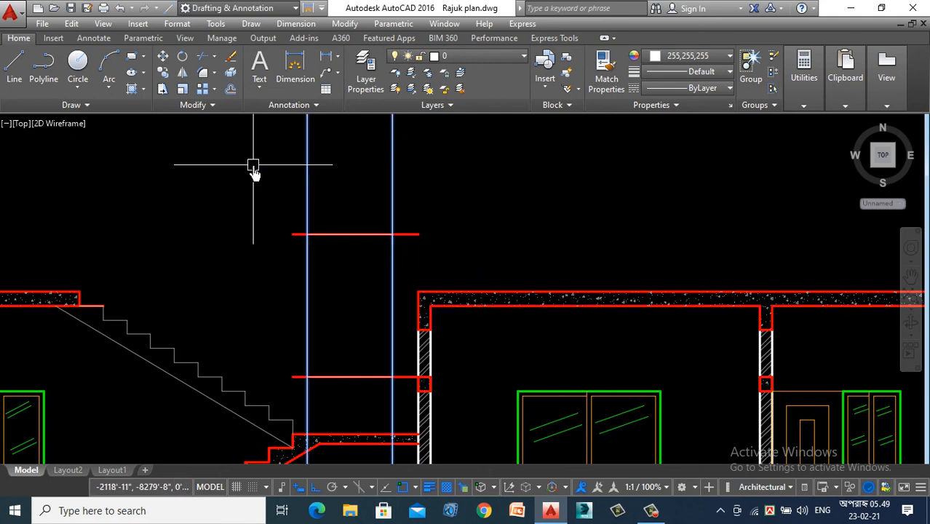
key("Delete")
scroll(284, 200, "up", 2)
left_click(270, 170)
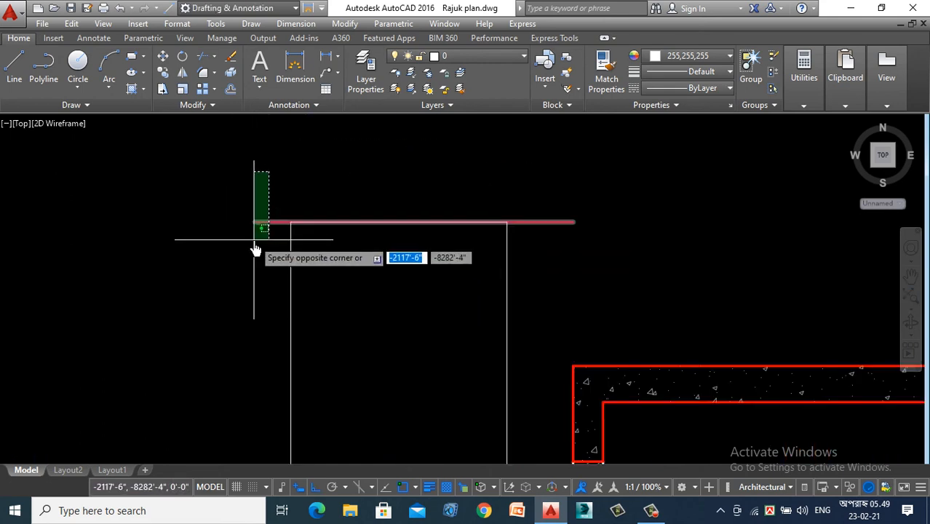
left_click(256, 251)
key("Delete")
scroll(260, 208, "down", 3)
scroll(269, 361, "up", 3)
left_click(269, 362)
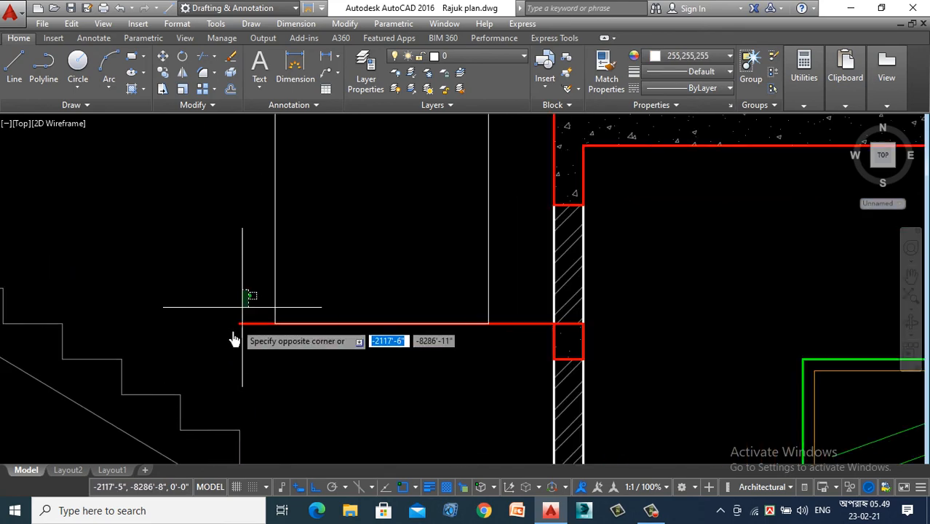
left_click(211, 302)
key("Delete")
- Offset the window rectangle inward by 2" to form the frame
scroll(254, 317, "down", 3)
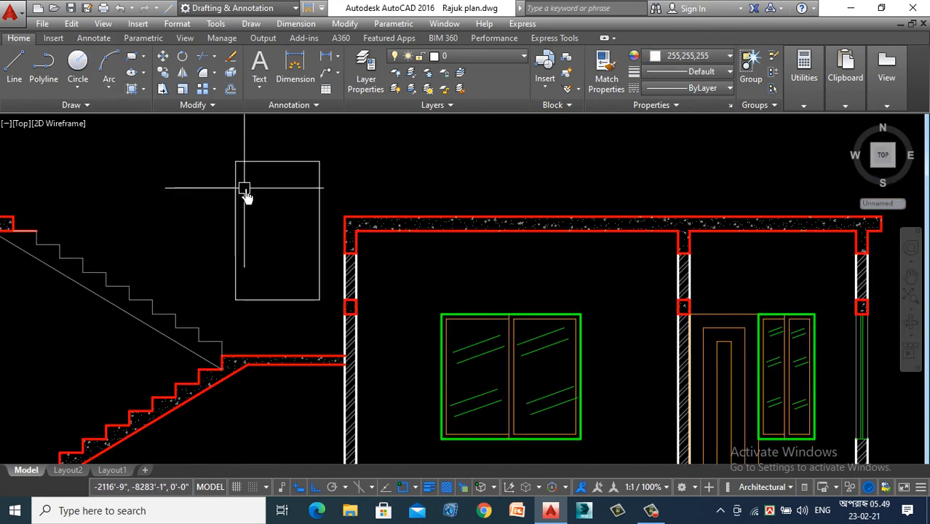
type("o")
key("Return")
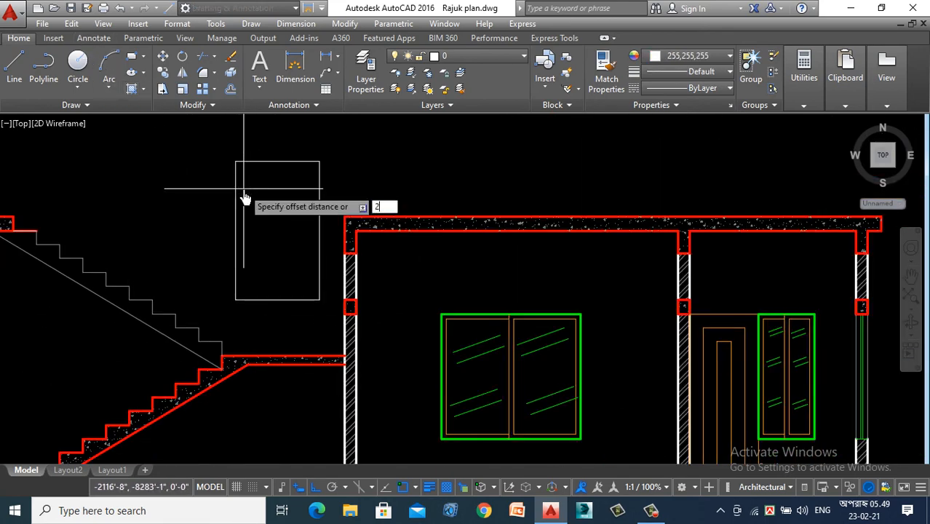
type("2")
key("Return")
left_click(236, 218)
left_click(256, 229)
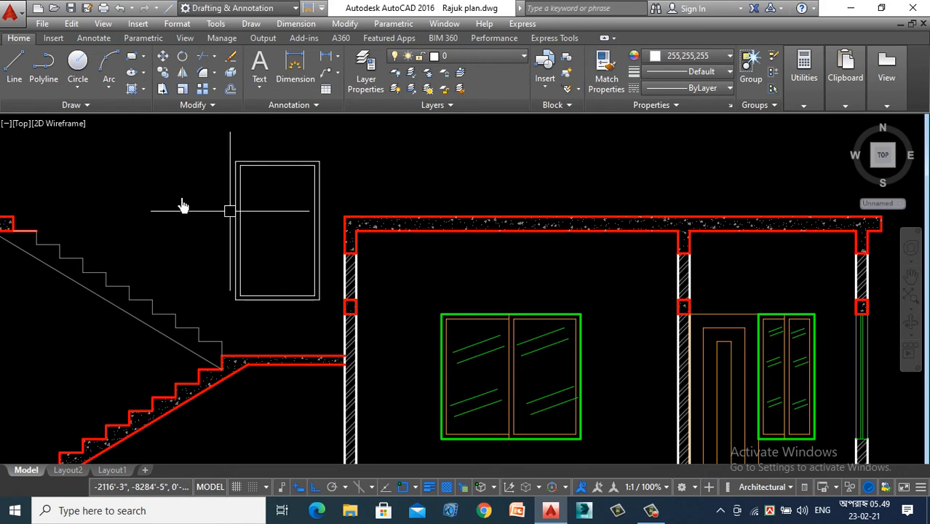
- Draw a vertical centre line through the window from the top midpoint to the bottom midpoint of the outer frame
left_click(14, 76)
scroll(285, 172, "up", 2)
left_click(277, 161)
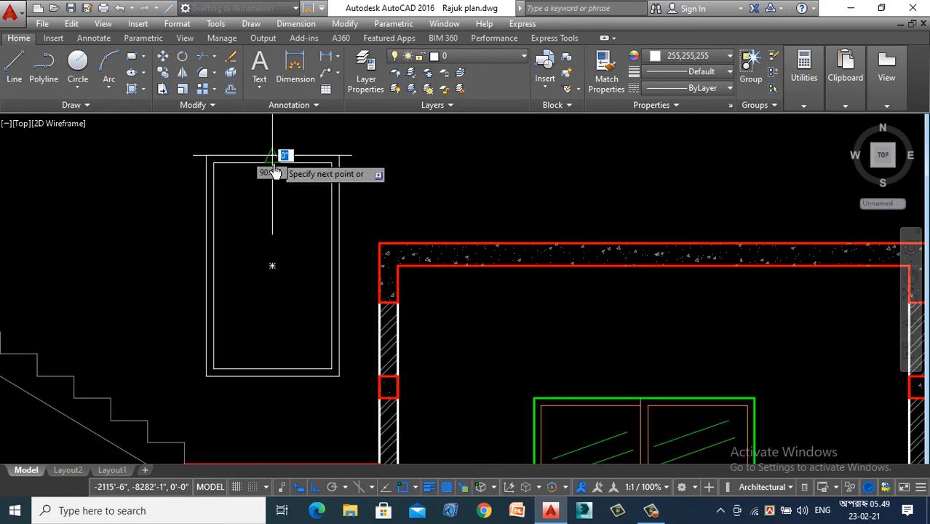
scroll(291, 284, "down", 2)
scroll(253, 253, "up", 2)
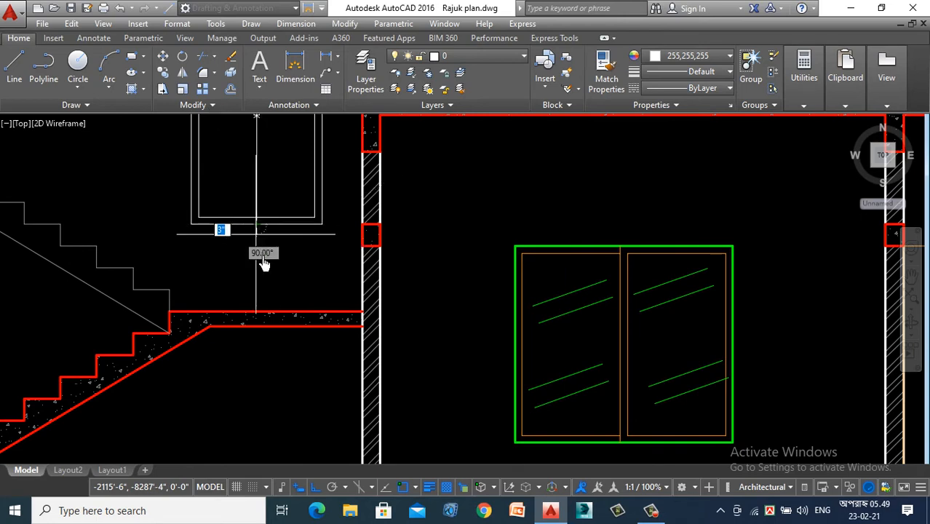
scroll(264, 263, "down", 2)
scroll(248, 162, "up", 2)
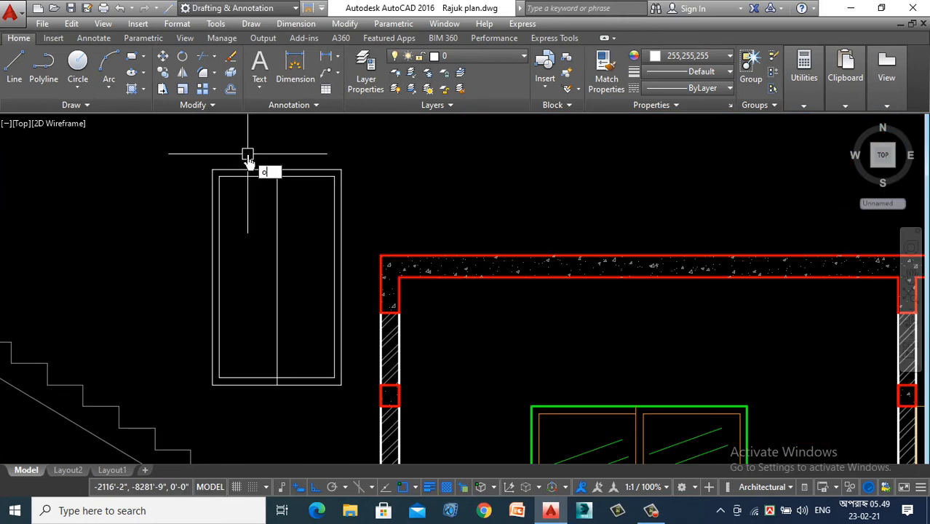
- Offset the window's centre line to both sides to form the mullion and delete the original centre line
key("Return")
left_click(278, 224)
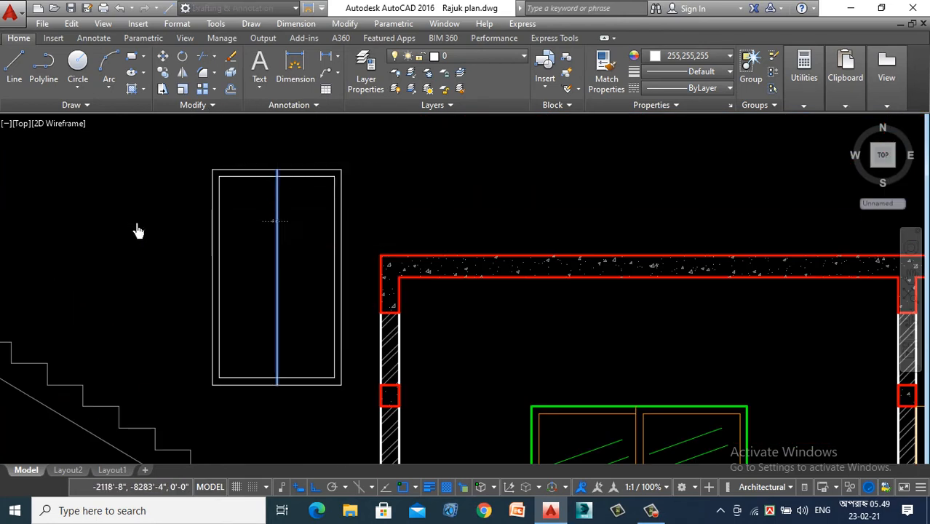
left_click(137, 228)
scroll(284, 224, "up", 3)
left_click(264, 228)
scroll(266, 233, "up", 4)
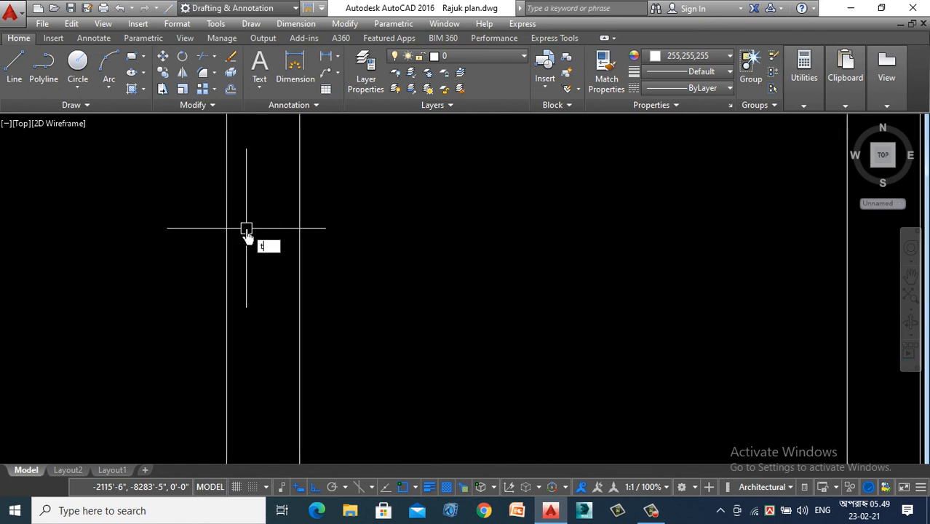
- Trim the inner frame lines between the mullion lines and the right mullion line's ends at the window's top and bottom
type("tr")
key("Return")
key("Return")
scroll(256, 289, "down", 7)
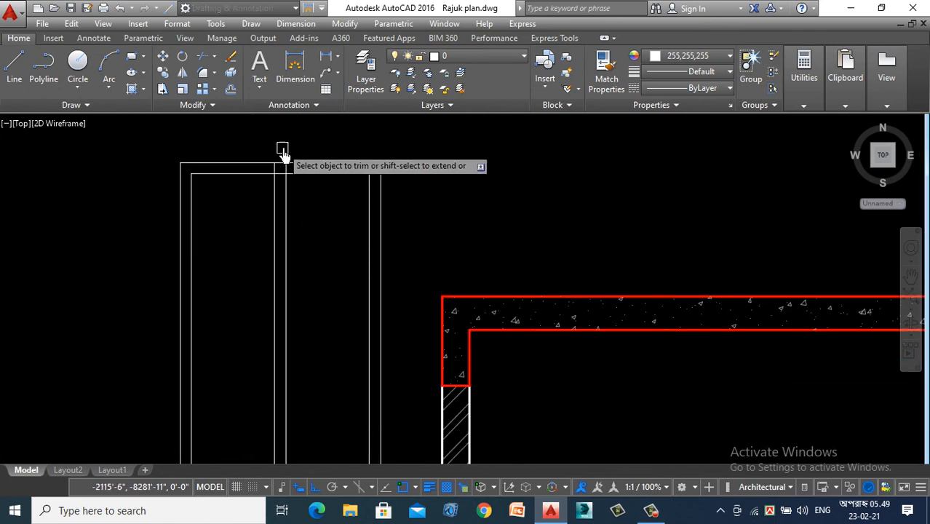
scroll(283, 150, "up", 5)
left_click(278, 225)
left_click(260, 266)
left_click(259, 252)
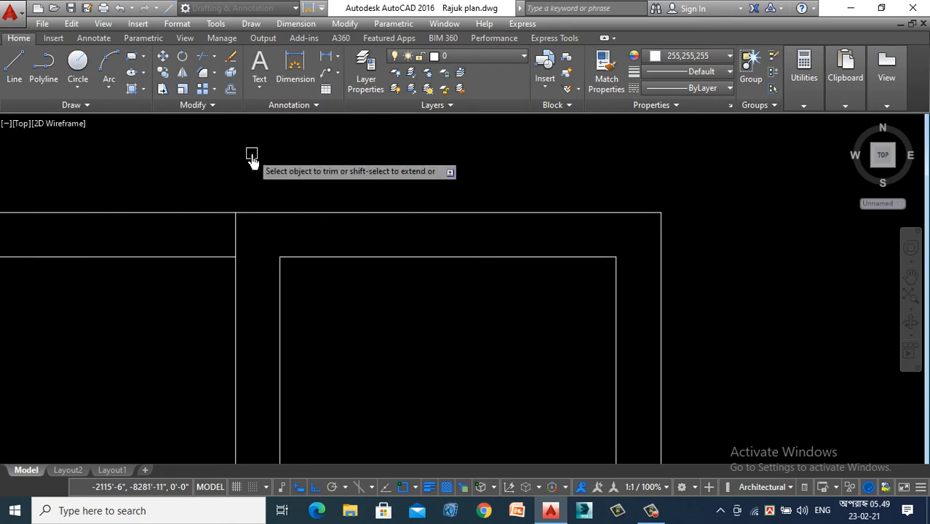
scroll(253, 153, "down", 6)
scroll(264, 305, "down", 4)
scroll(257, 262, "up", 6)
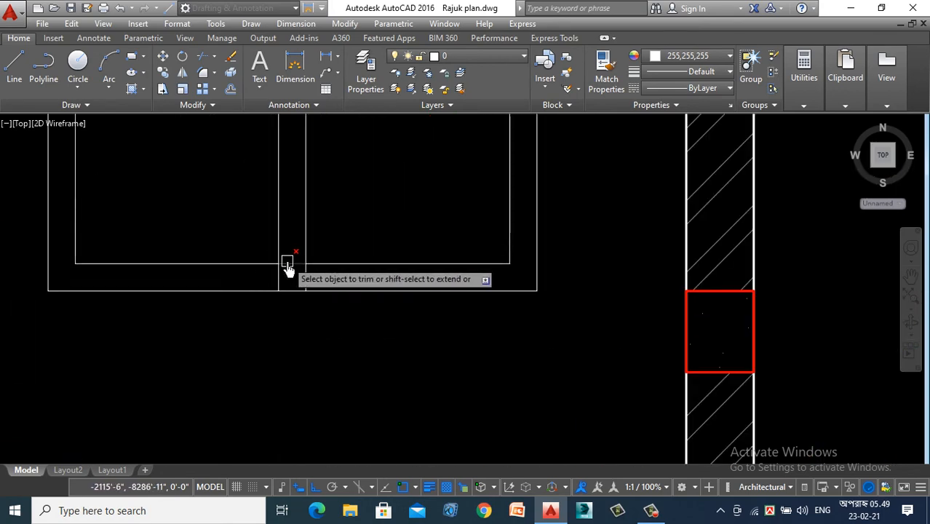
scroll(300, 280, "down", 5)
key("Escape")
- Draw a slanted glass reflection line in the upper part of the window's left pane
scroll(336, 131, "up", 6)
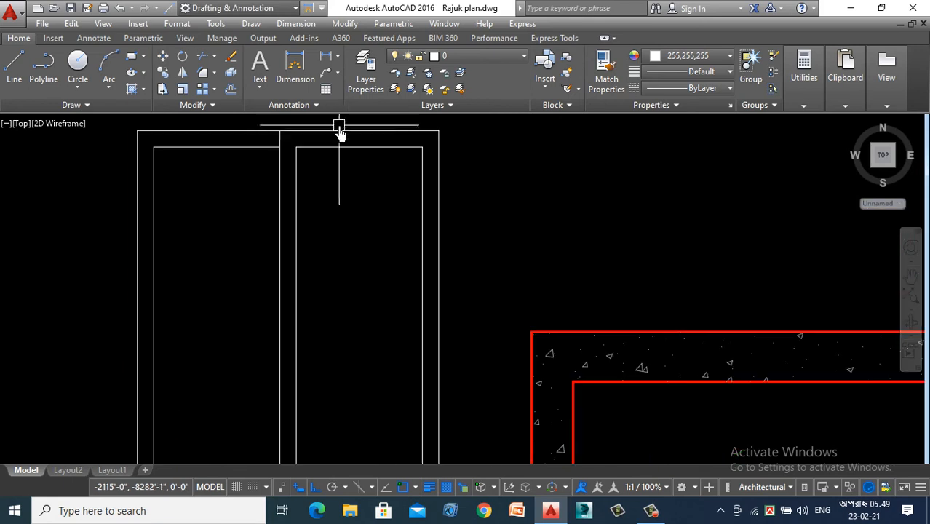
left_click(16, 73)
scroll(239, 142, "down", 4)
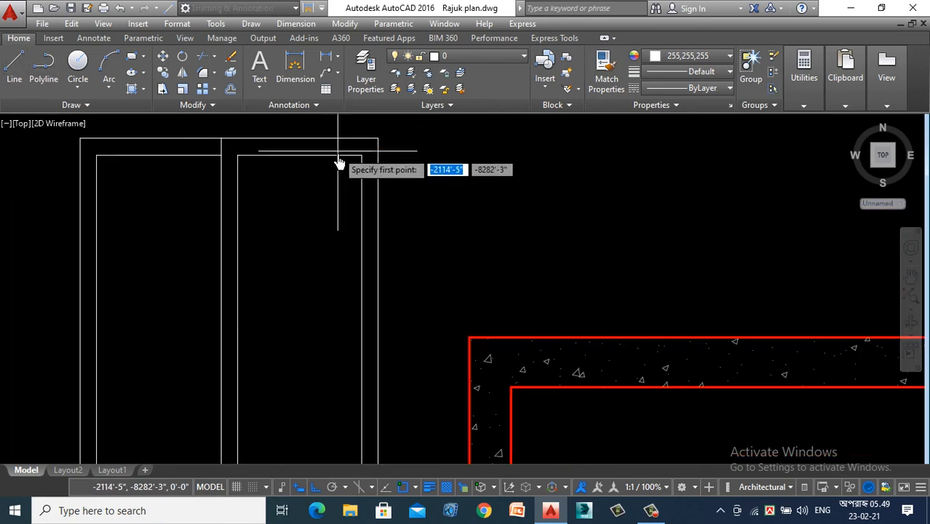
scroll(277, 186, "down", 2)
scroll(211, 201, "up", 2)
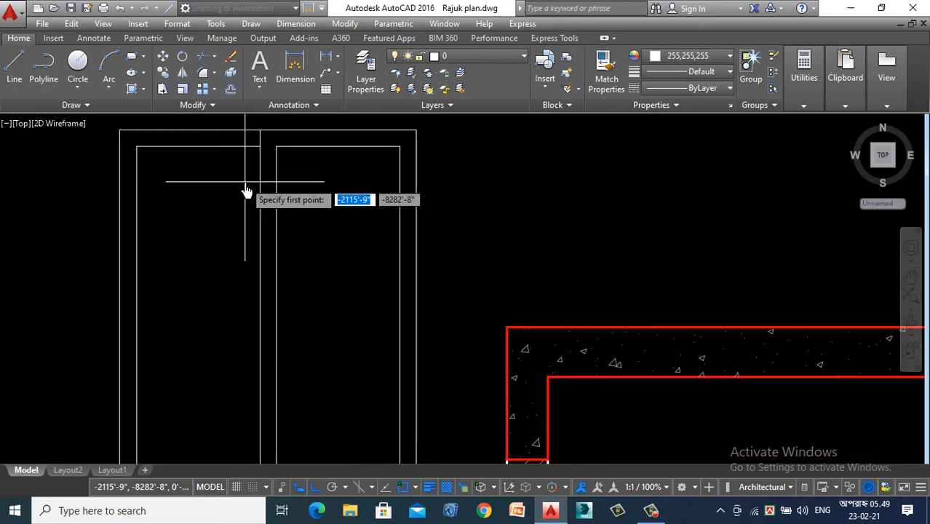
left_click(241, 184)
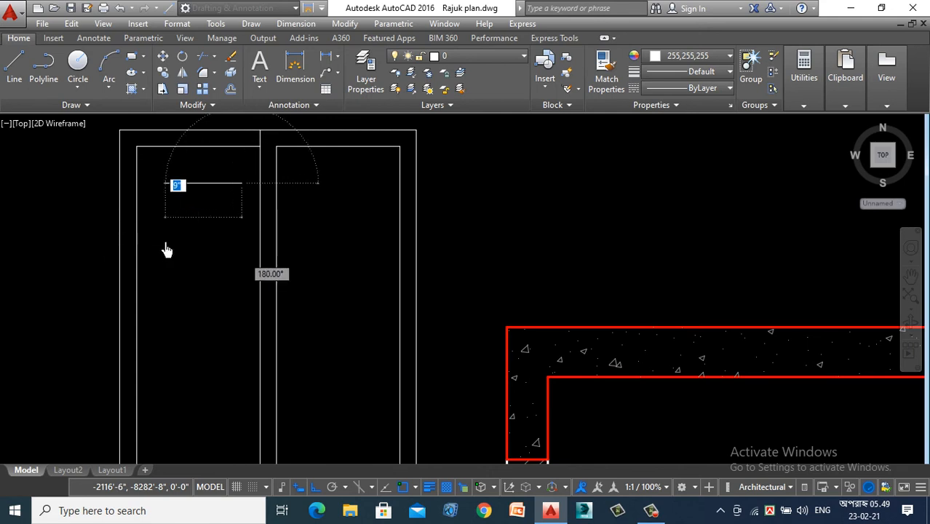
left_click(161, 234)
key("Return")
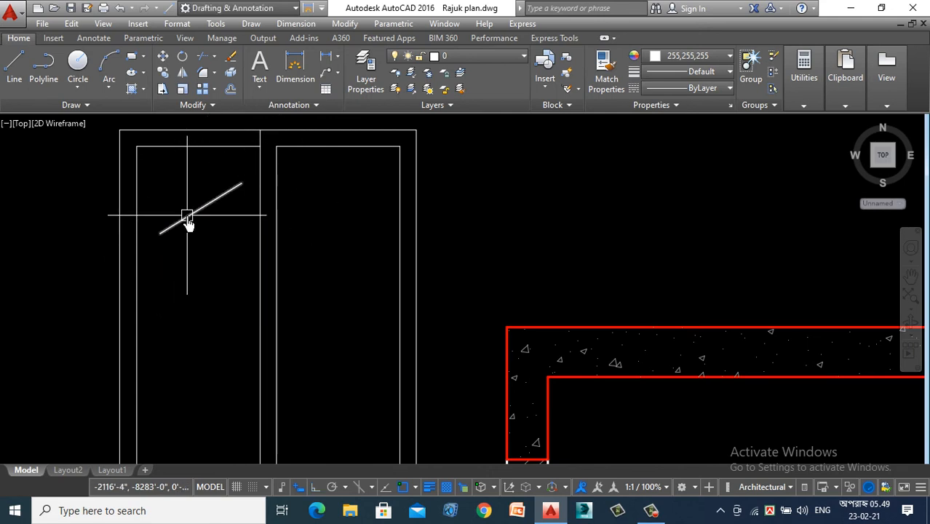
- Offset the glass reflection line downward to make a parallel pair in the upper part of the window's left pane
type("o")
key("Return")
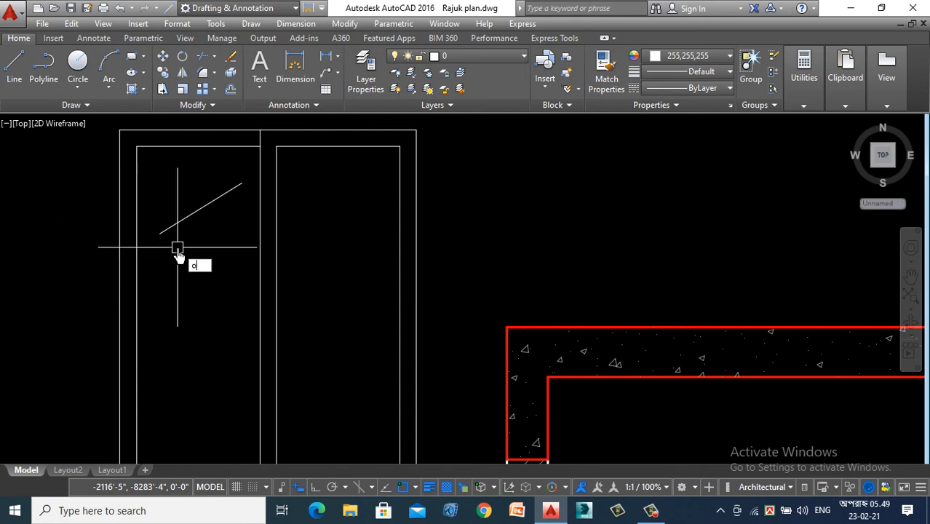
key("Return")
key("Return")
left_click(182, 219)
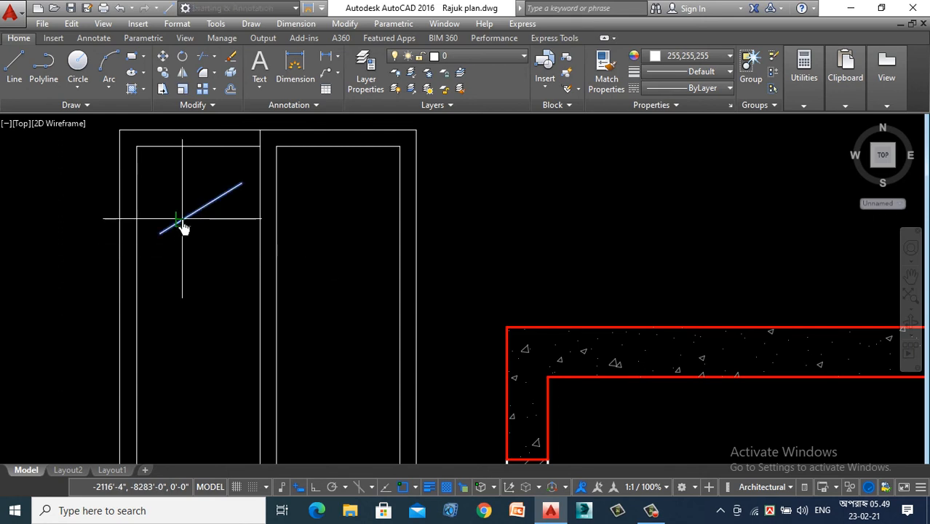
left_click(200, 236)
key("Return")
- Copy the pair of reflection lines to the middle and lower left pane and to three matching positions in the right pane
left_click(199, 181)
right_click(177, 269)
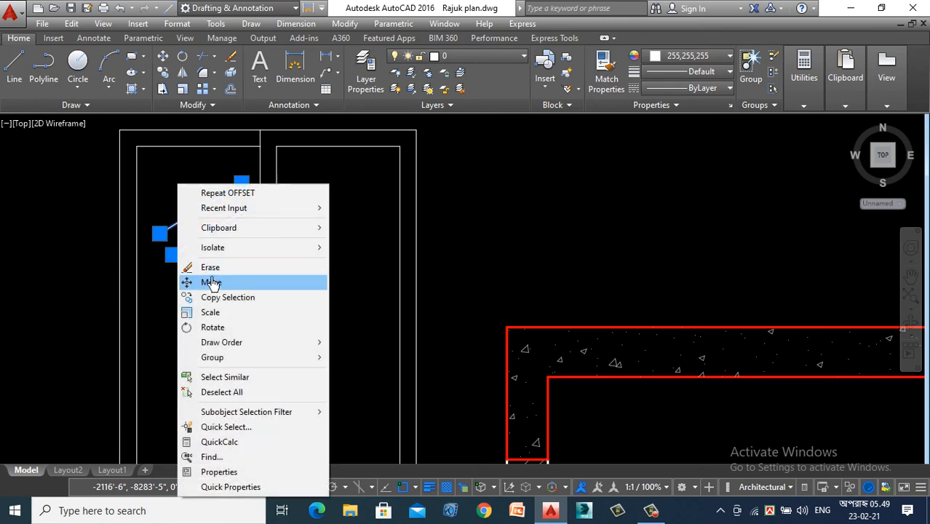
left_click(221, 300)
left_click(199, 234)
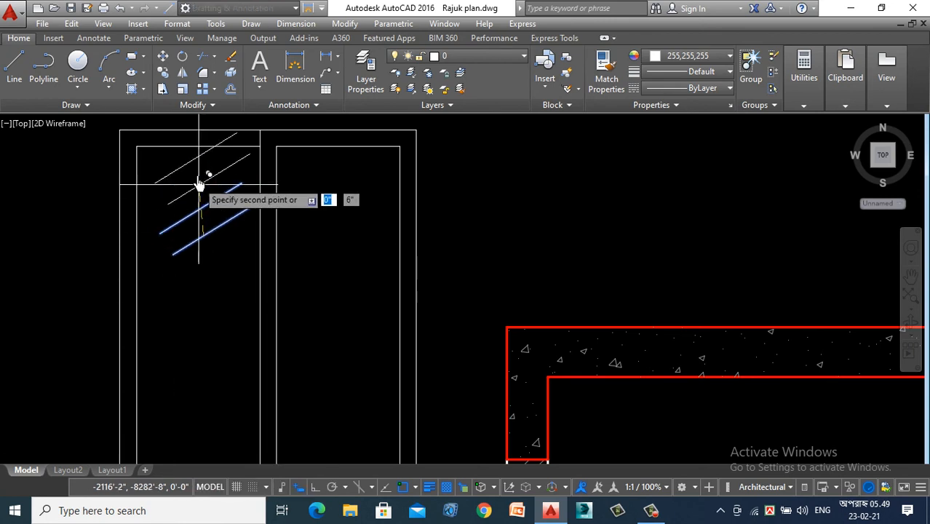
scroll(198, 171, "down", 4)
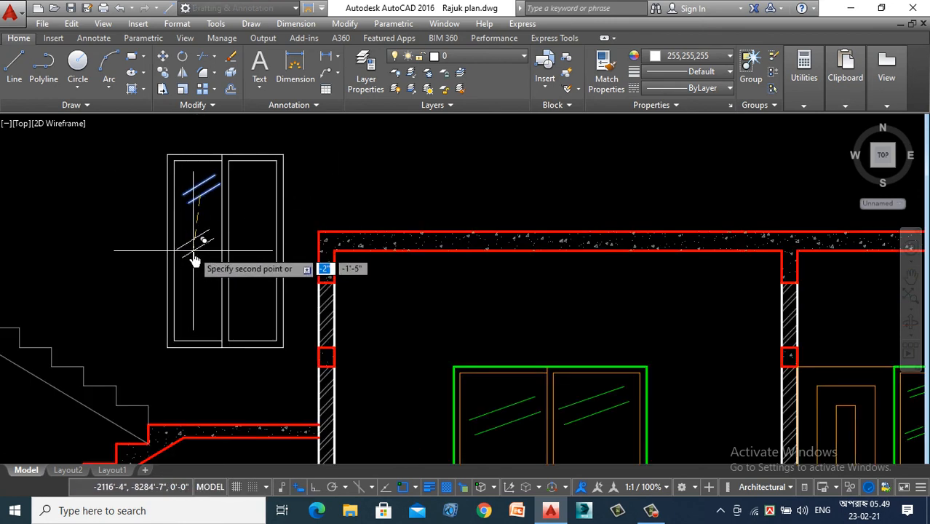
left_click(195, 260)
left_click(200, 322)
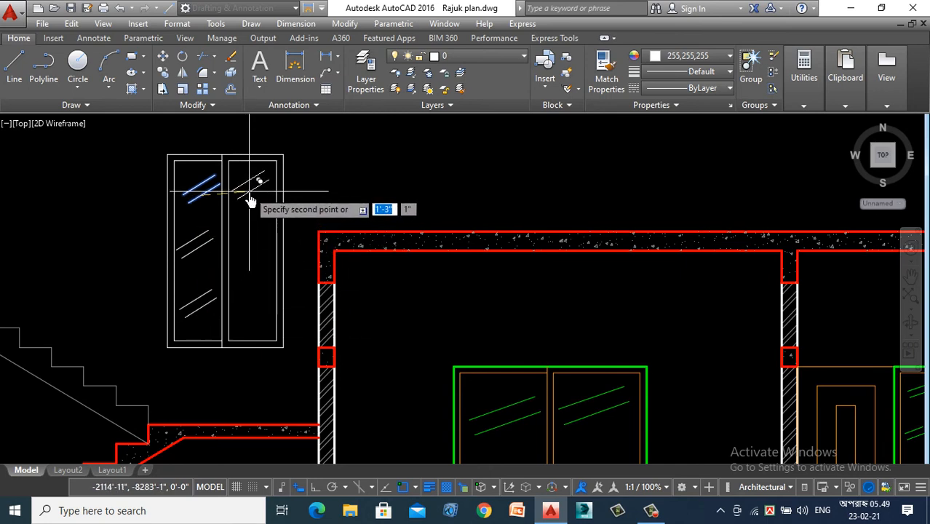
left_click(250, 242)
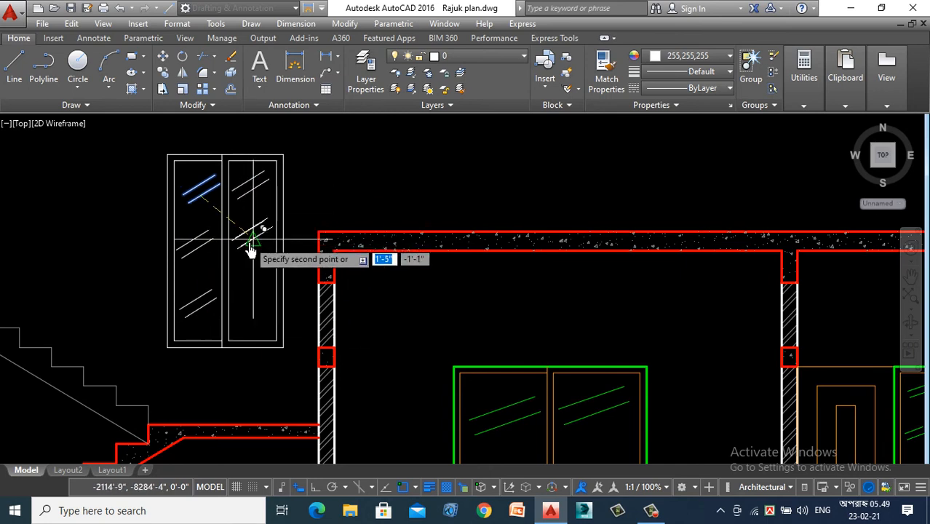
left_click(269, 305)
key("Escape")
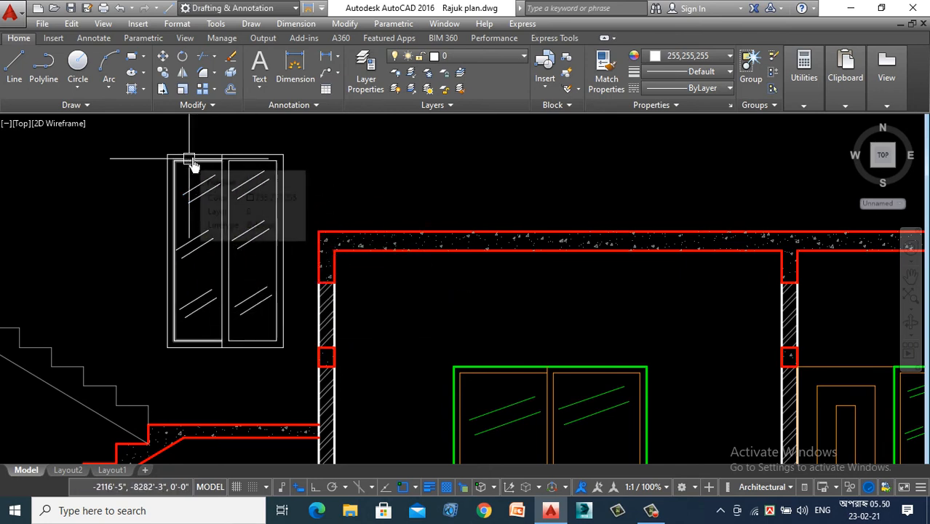
- Match the stair window's inner frames and mullion lines to the orange inner frame of the large window
scroll(190, 162, "up", 5)
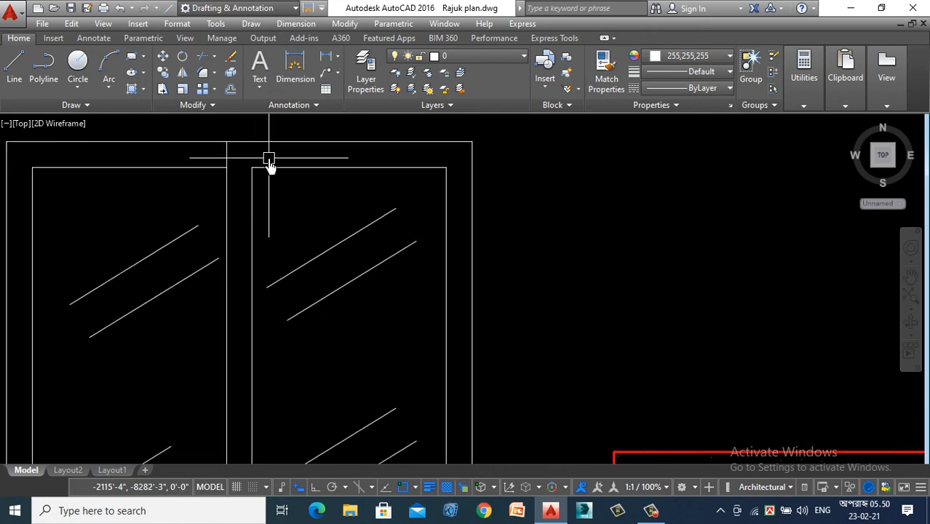
type("a")
key("Return")
scroll(311, 211, "down", 5)
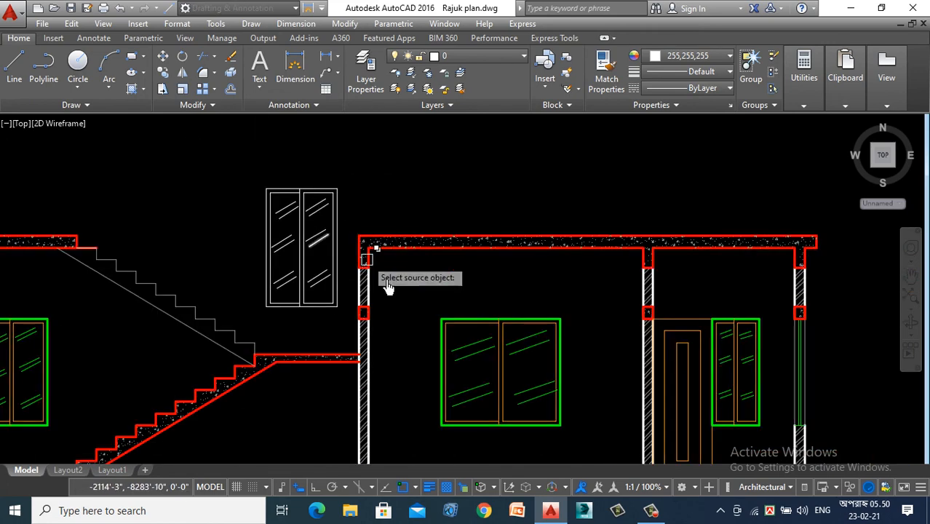
scroll(475, 332, "up", 2)
left_click(475, 332)
scroll(474, 327, "down", 4)
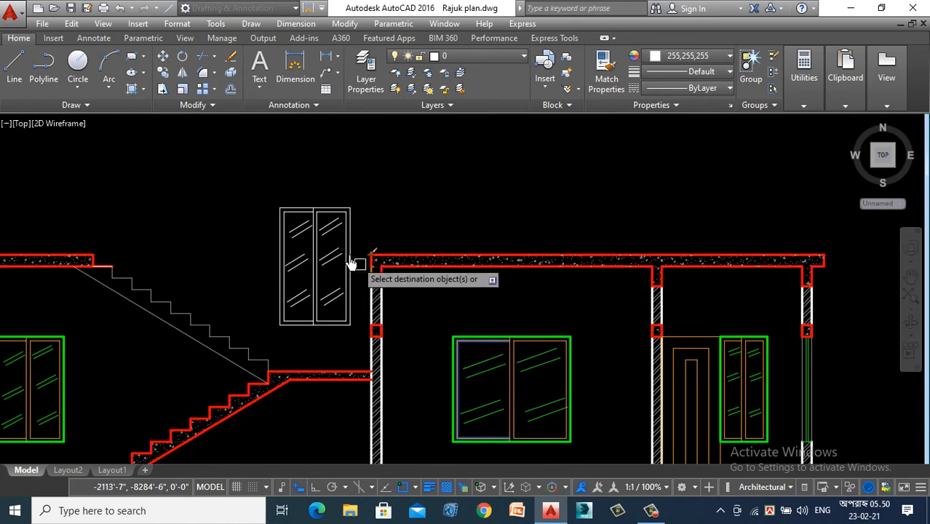
scroll(342, 219, "up", 5)
scroll(344, 214, "up", 3)
left_click(365, 224)
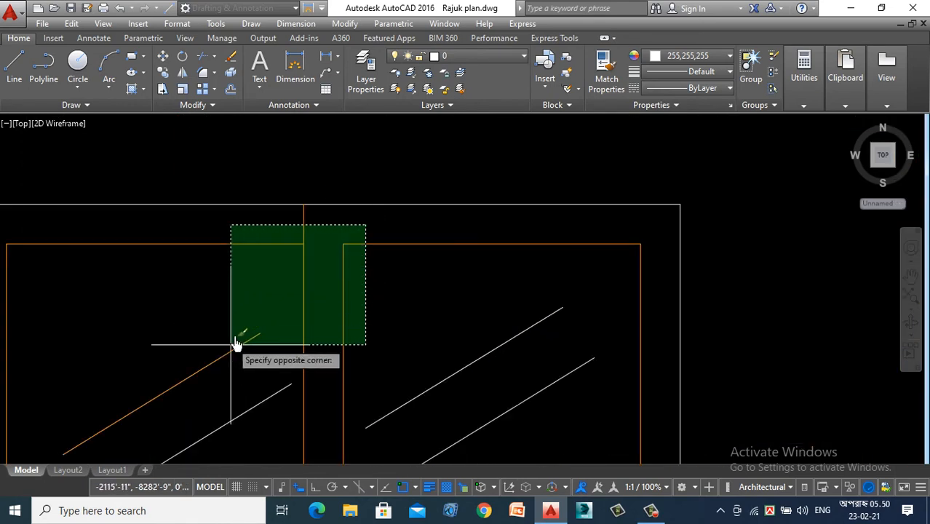
left_click(243, 295)
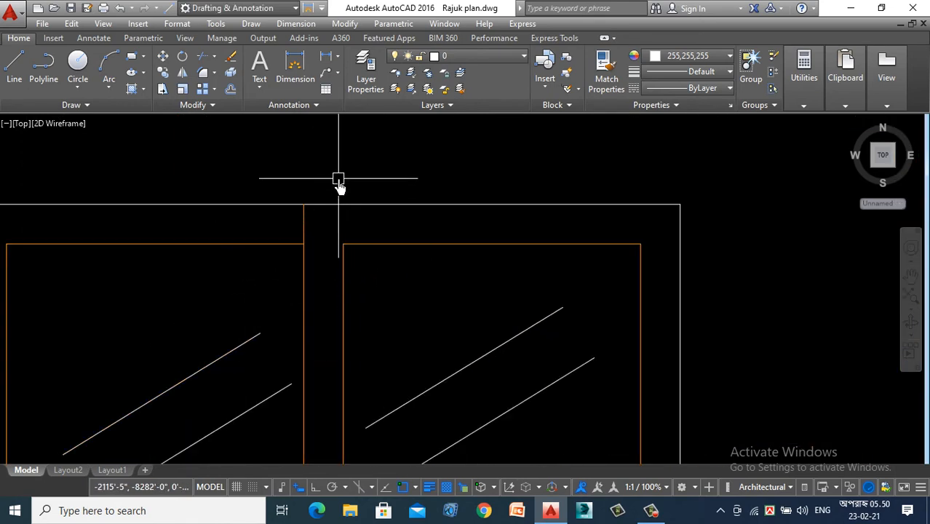
- Match the stair window's outer frame to the thick green outer frame of the large window
type("ma")
key("Return")
scroll(338, 184, "down", 4)
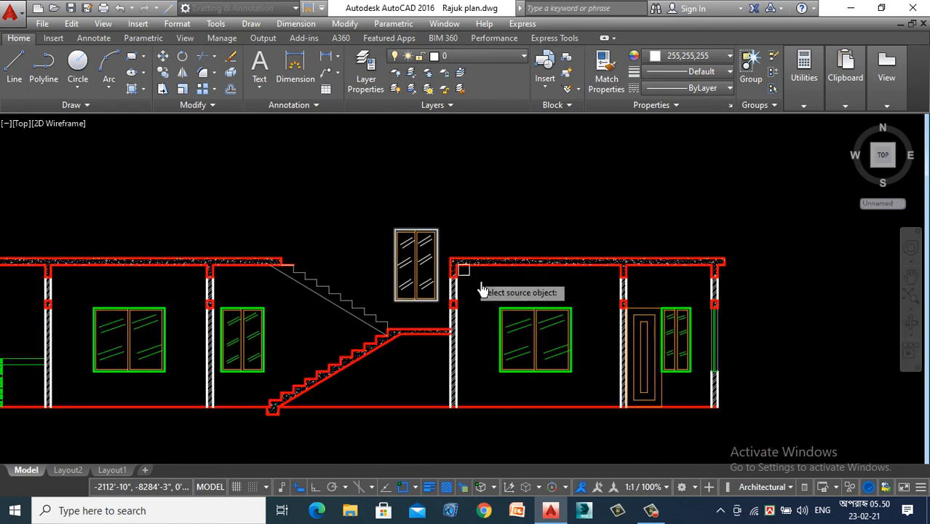
scroll(569, 308, "up", 4)
left_click(566, 309)
left_click(511, 307)
scroll(394, 338, "down", 2)
scroll(282, 176, "up", 6)
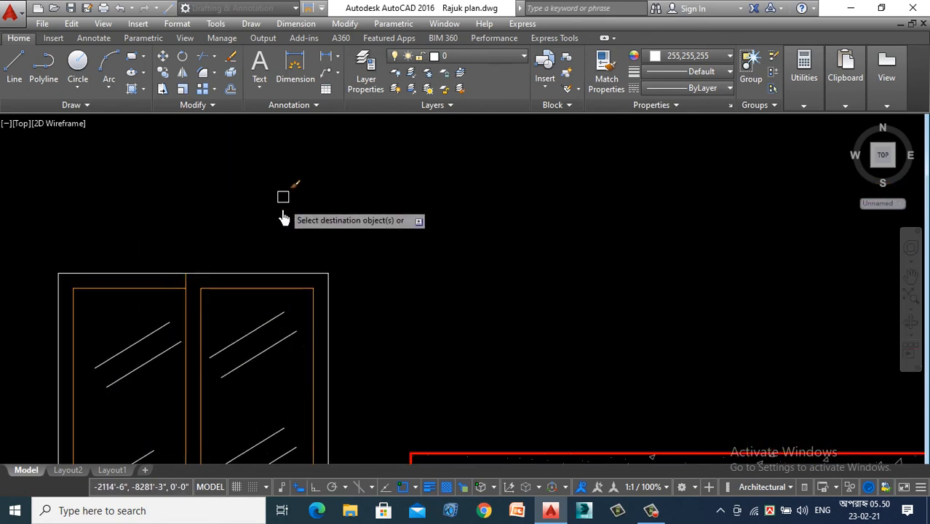
left_click(296, 273)
scroll(324, 222, "down", 3)
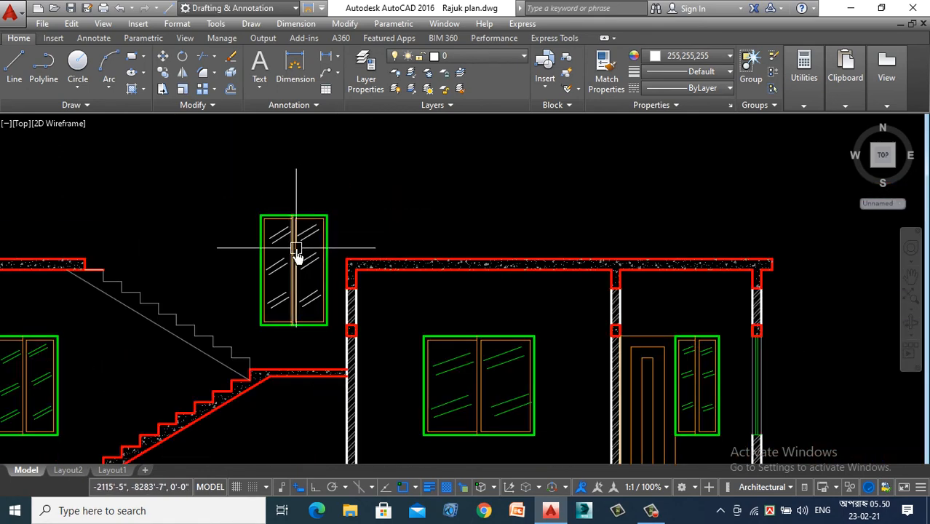
- Match all the glass reflection lines in both panes of the stair window to the large window's green reflection lines
type("a")
key("Return")
scroll(663, 368, "up", 5)
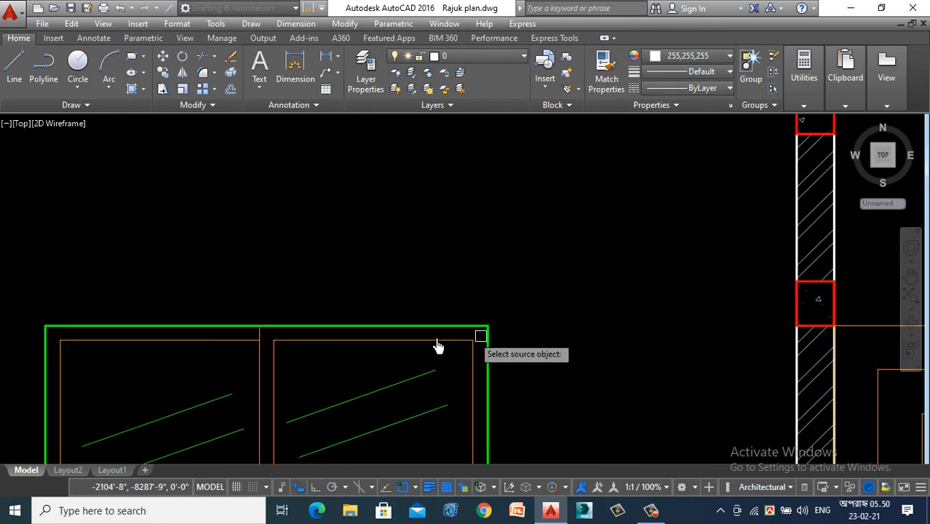
scroll(479, 383, "down", 6)
scroll(342, 313, "up", 7)
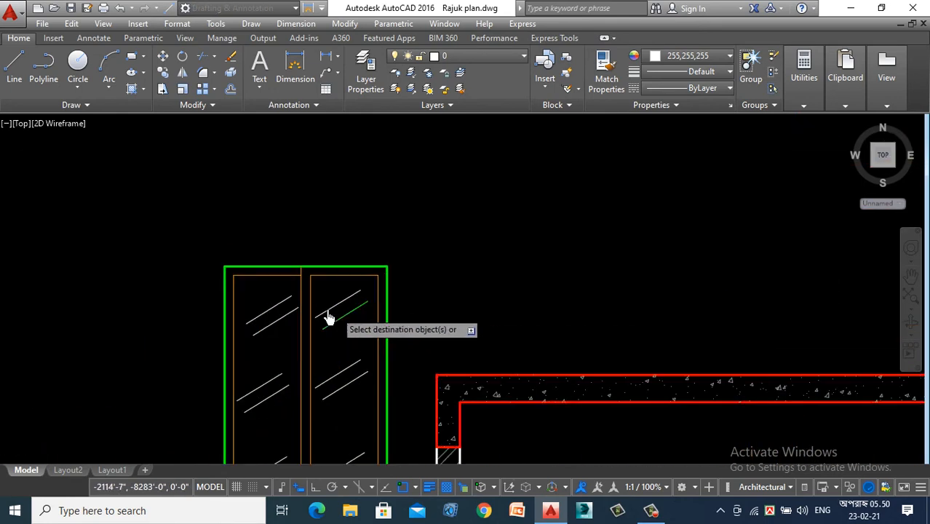
scroll(217, 201, "down", 4)
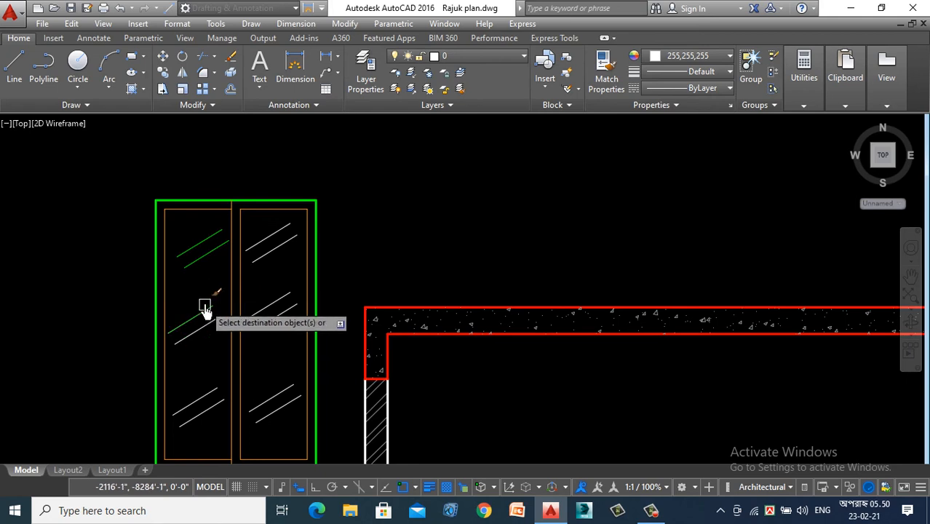
left_click(204, 298)
left_click(180, 430)
left_click(278, 230)
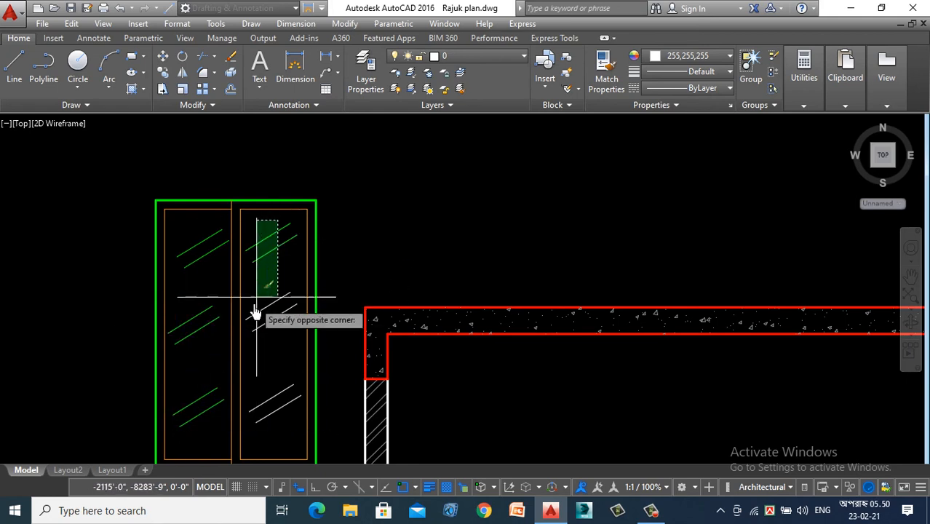
left_click(247, 425)
key("Escape")
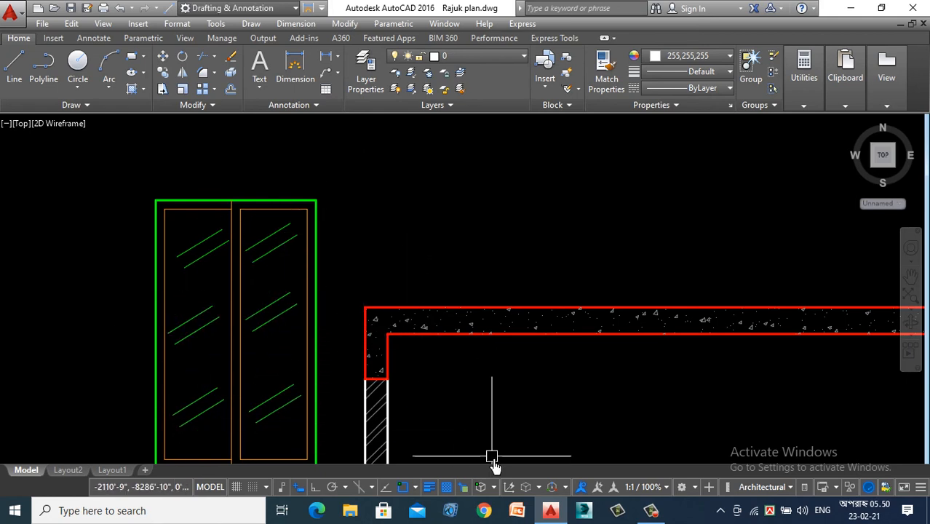
left_click(640, 516)
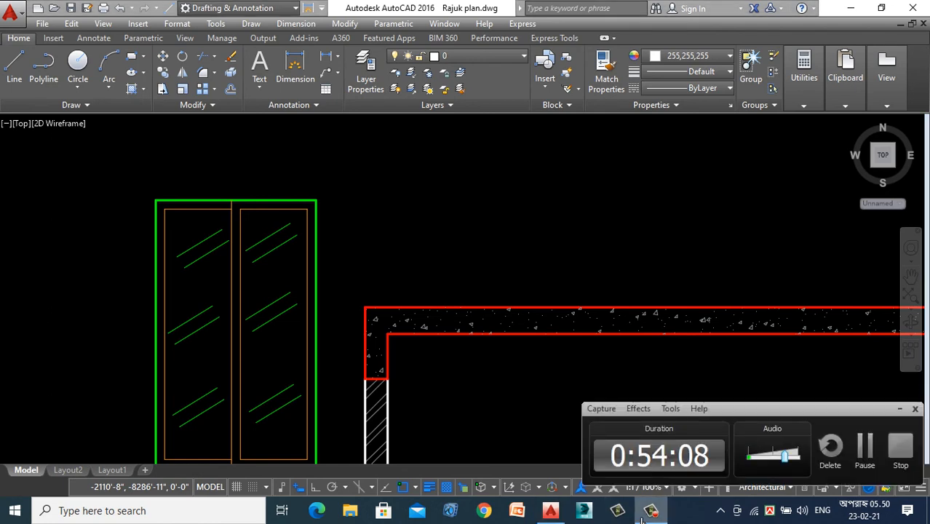
left_click(900, 409)
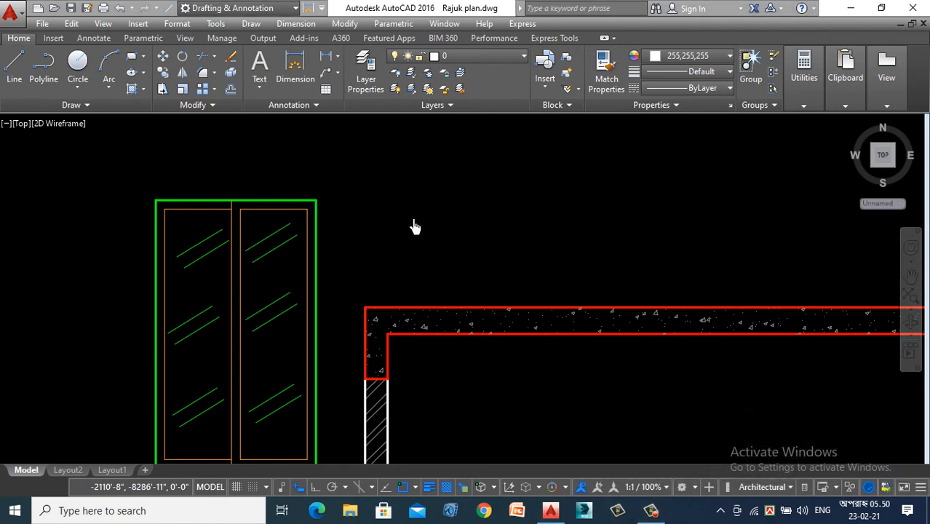
- Examine the section above the first floor plan and compare it with the neighbouring section above the ground floor plan
scroll(415, 224, "down", 5)
scroll(371, 229, "up", 2)
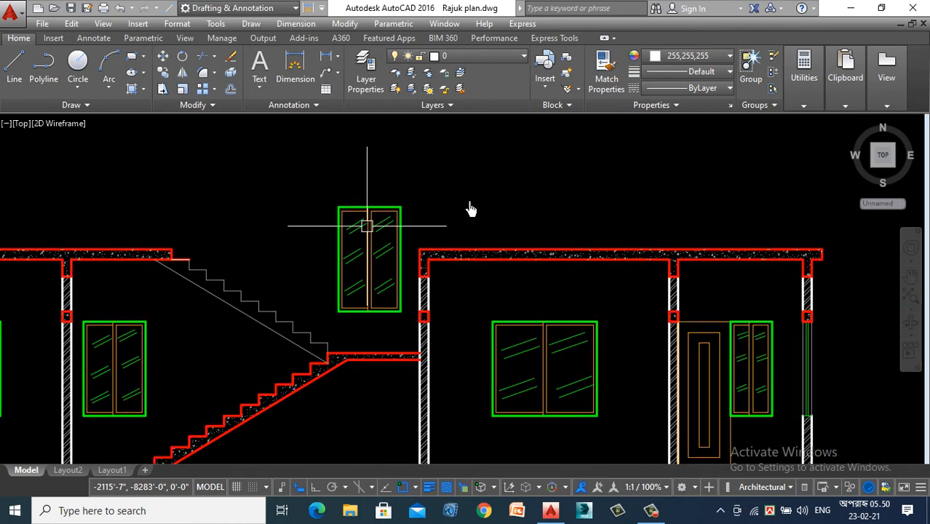
scroll(481, 173, "down", 2)
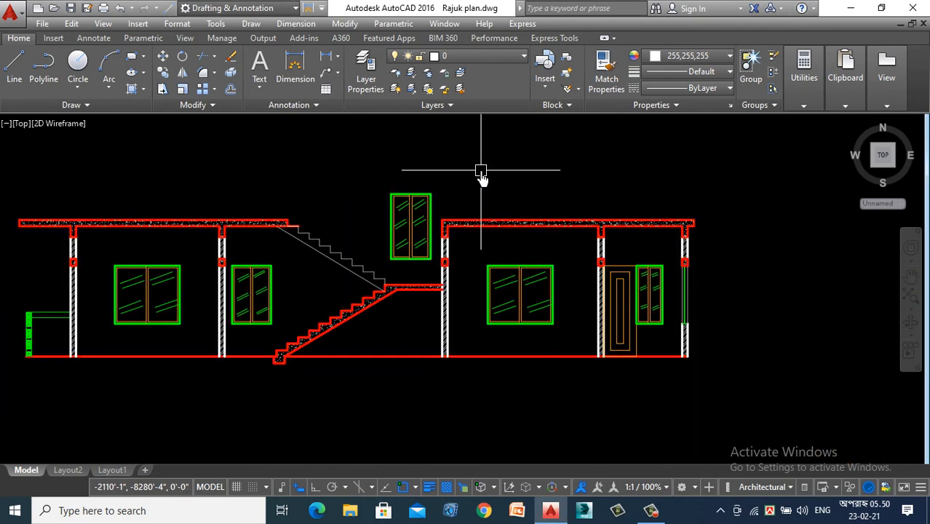
scroll(291, 275, "down", 2)
scroll(230, 274, "up", 2)
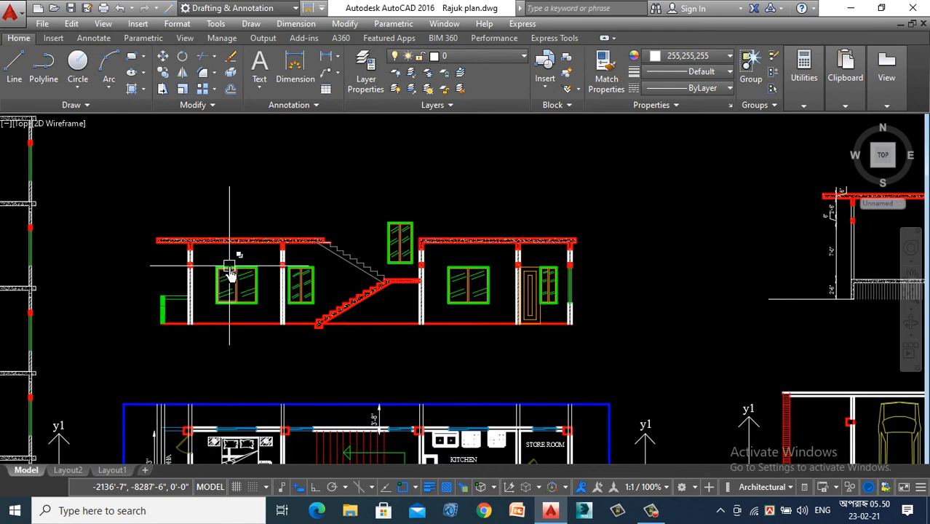
scroll(230, 275, "down", 2)
scroll(244, 255, "up", 2)
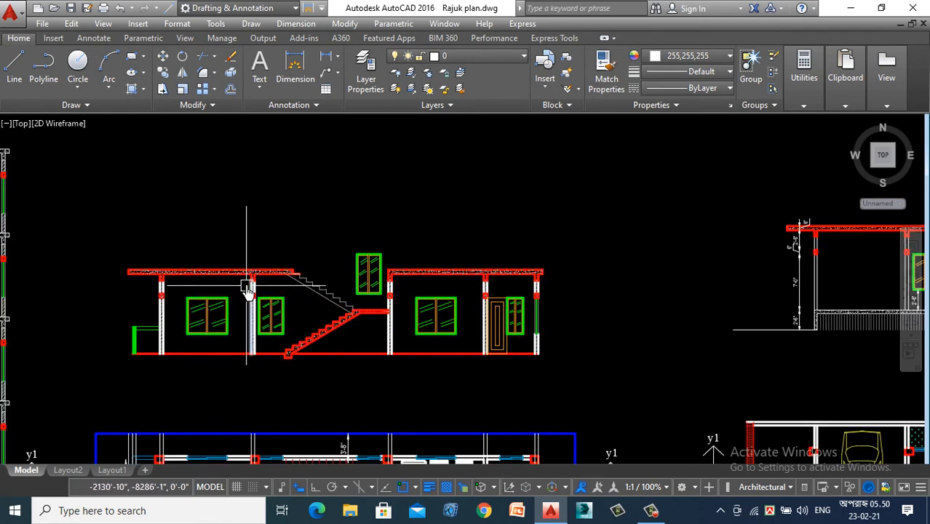
mouse_move(248, 289)
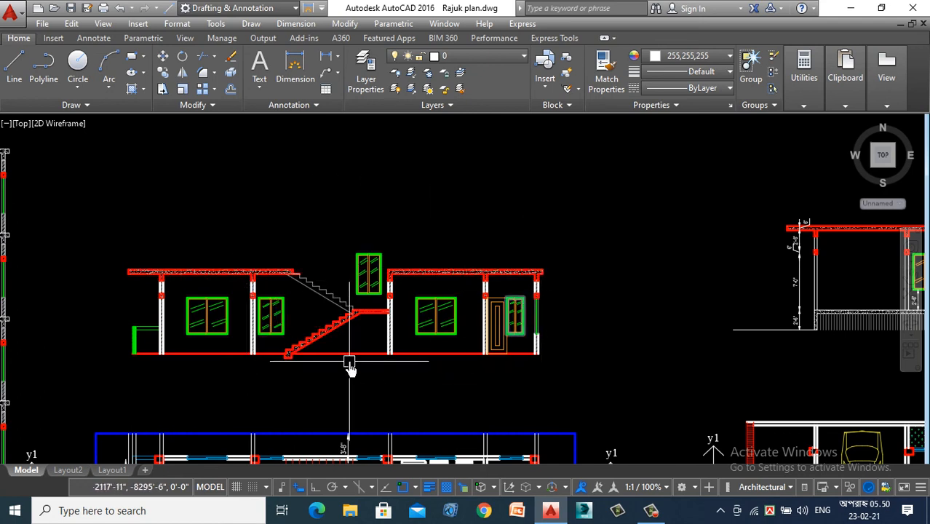
scroll(337, 353, "down", 2)
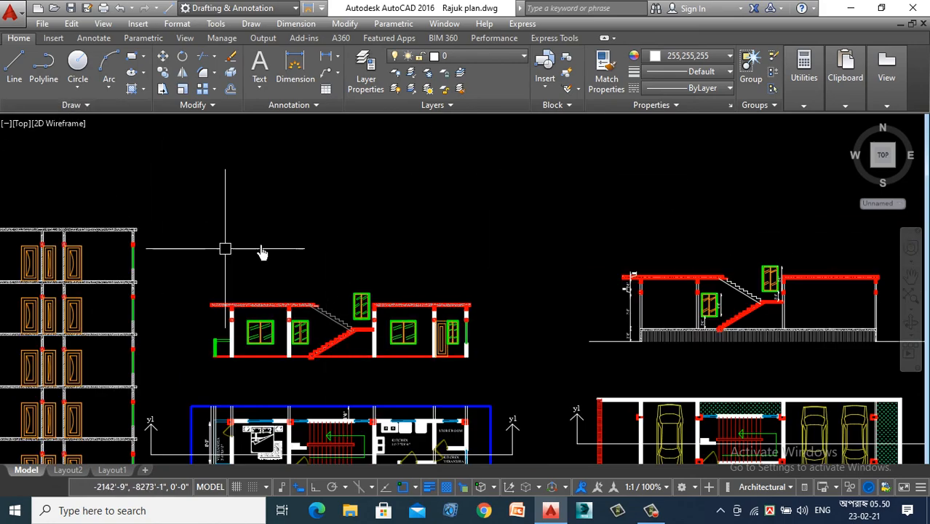
scroll(225, 249, "down", 2)
- Draw a vertical line through the slab thickness at the end beam's outer face in the ground floor section
left_click(11, 71)
scroll(166, 187, "down", 3)
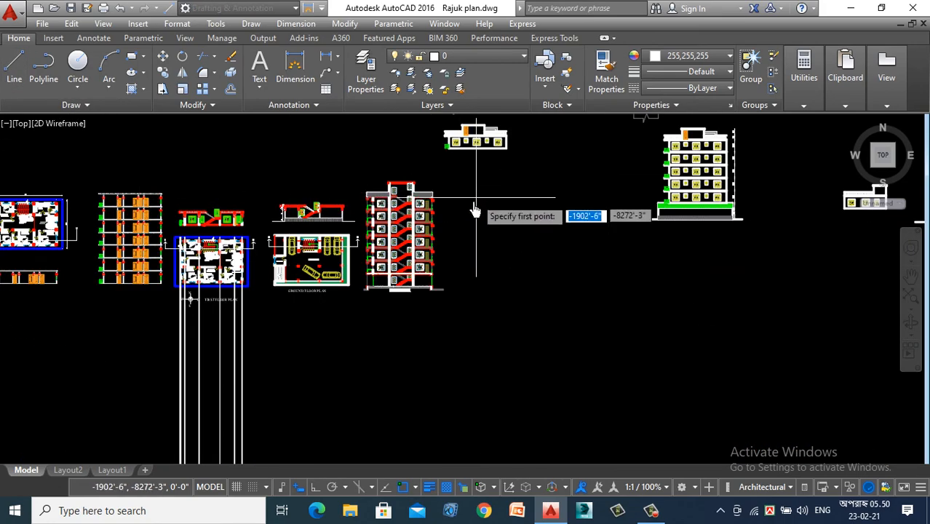
scroll(339, 215, "up", 5)
scroll(331, 198, "up", 5)
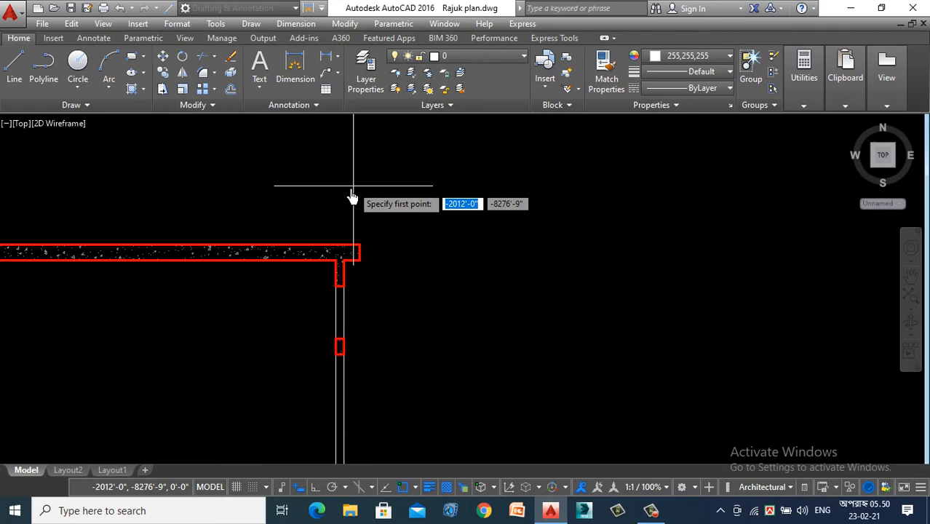
left_click(347, 270)
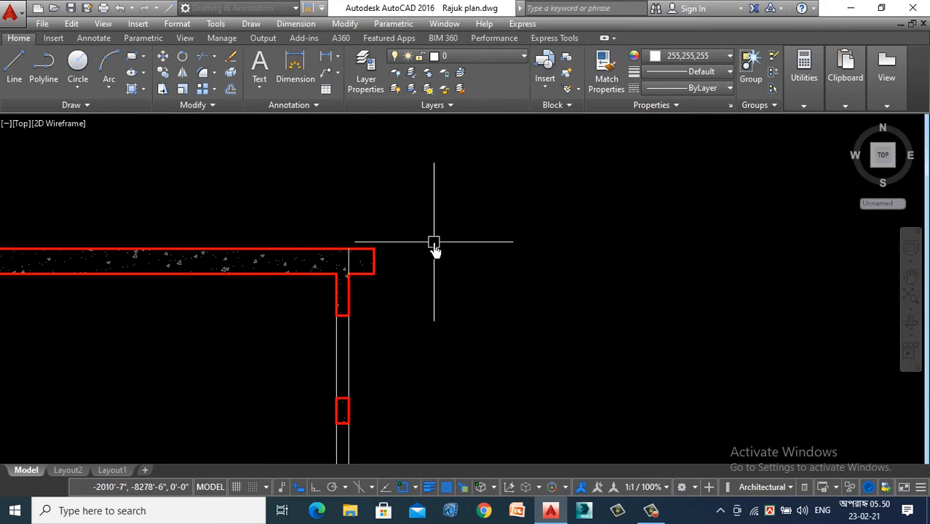
- Draw a vertical line through the slab thickness at the end beam's outer face in the first floor section
scroll(466, 284, "down", 5)
scroll(58, 318, "up", 3)
scroll(291, 324, "down", 3)
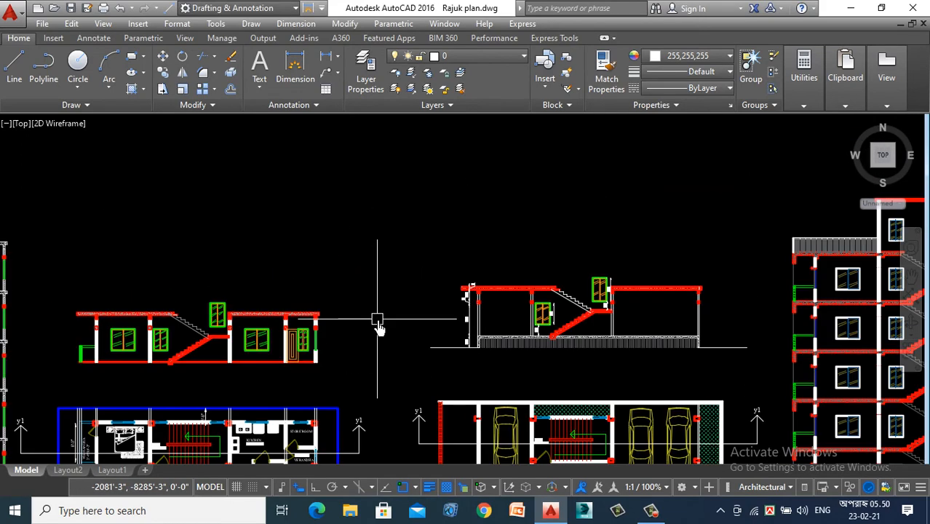
scroll(295, 314, "up", 4)
left_click(6, 75)
scroll(333, 311, "up", 6)
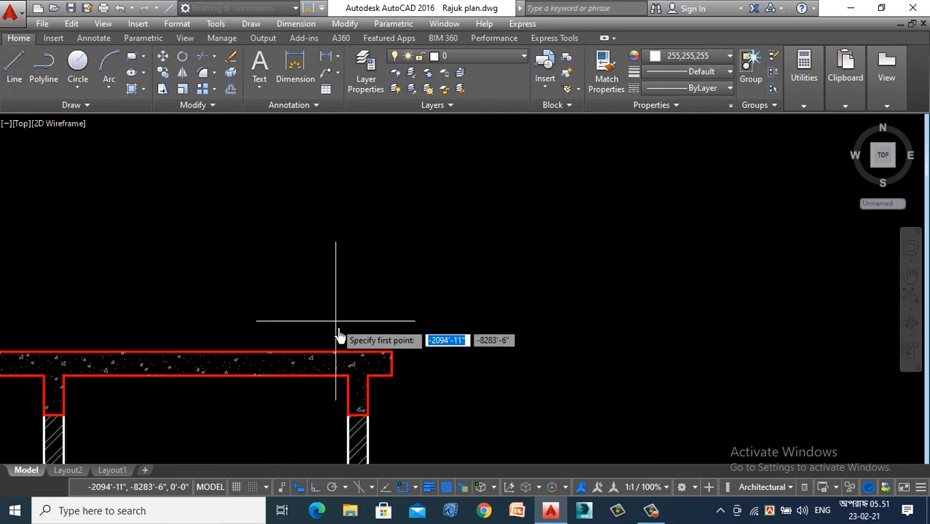
scroll(339, 336, "up", 2)
left_click(343, 370)
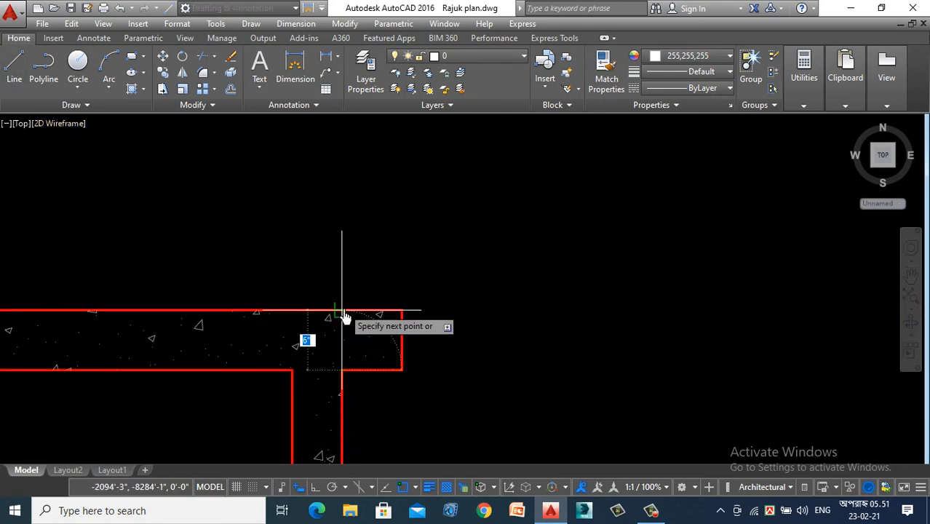
scroll(470, 231, "down", 5)
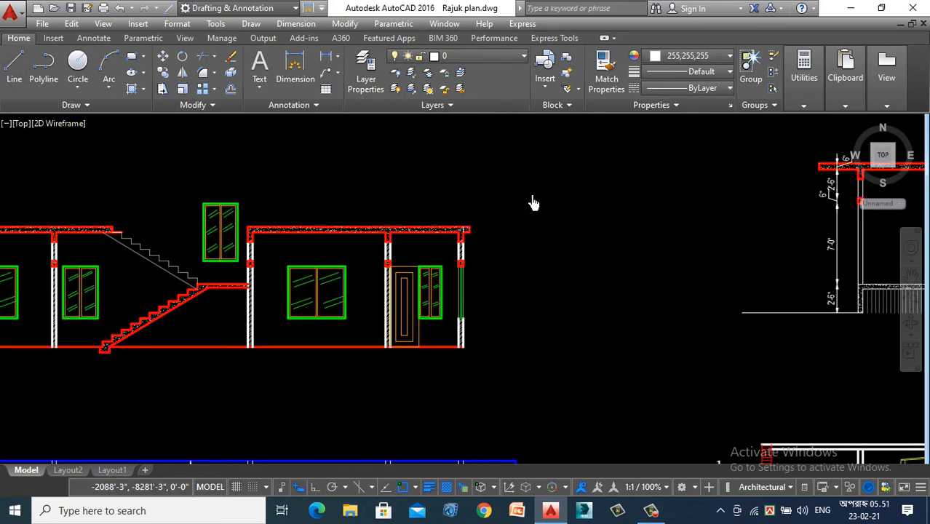
- Copy the whole first floor section from its end wall's lower outer corner onto the ground floor section's slab reference line
scroll(533, 203, "down", 4)
left_click(556, 187)
left_click(254, 266)
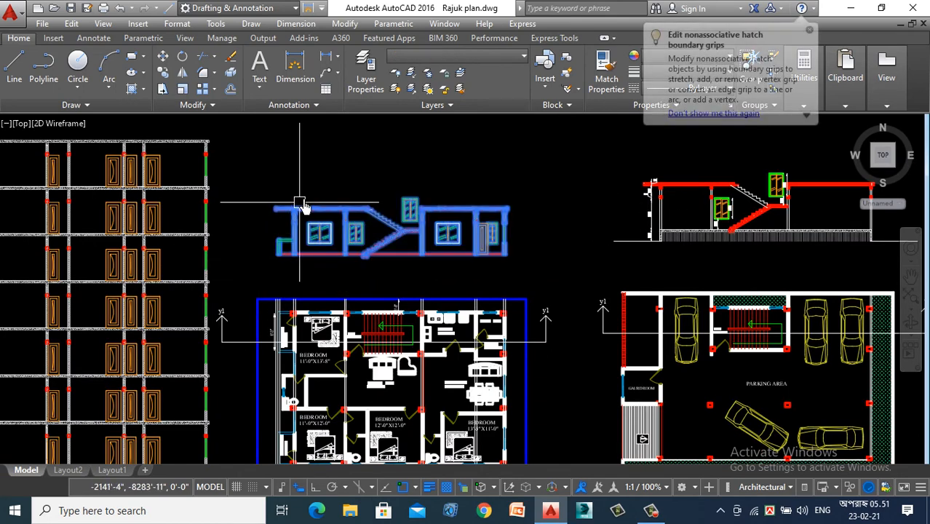
right_click(321, 168)
left_click(379, 294)
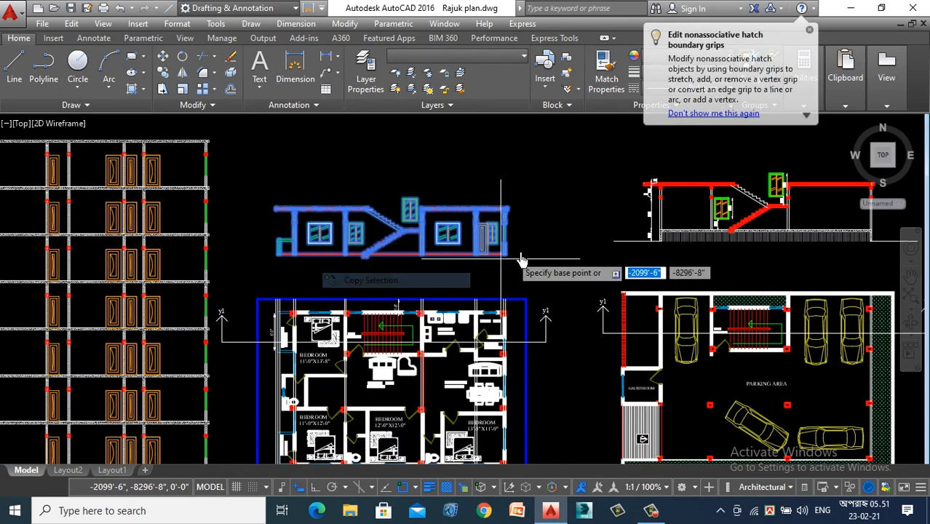
scroll(492, 264, "up", 8)
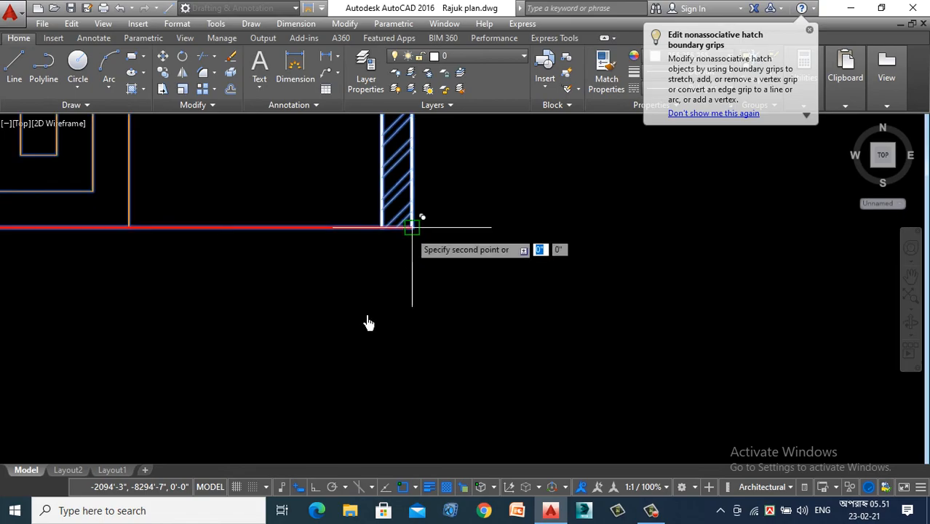
scroll(386, 342, "down", 6)
scroll(542, 313, "up", 4)
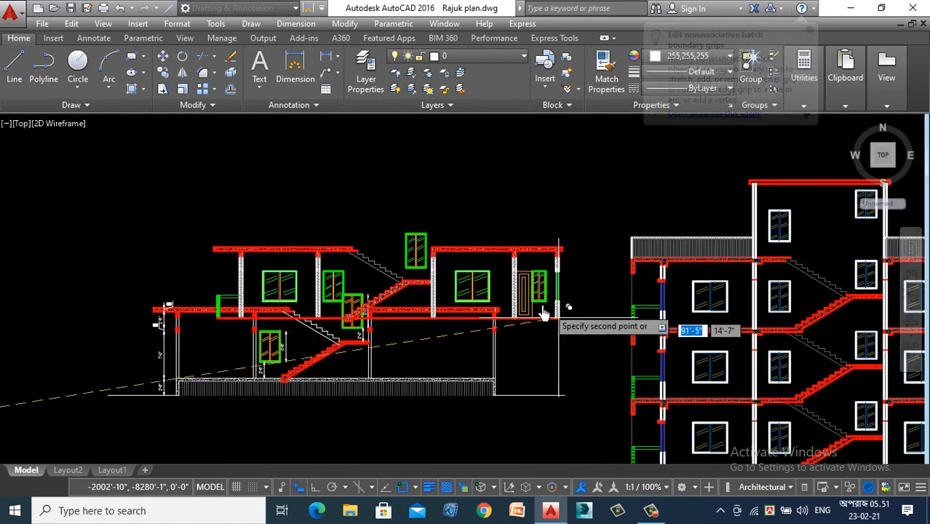
scroll(509, 299, "up", 4)
scroll(476, 257, "down", 2)
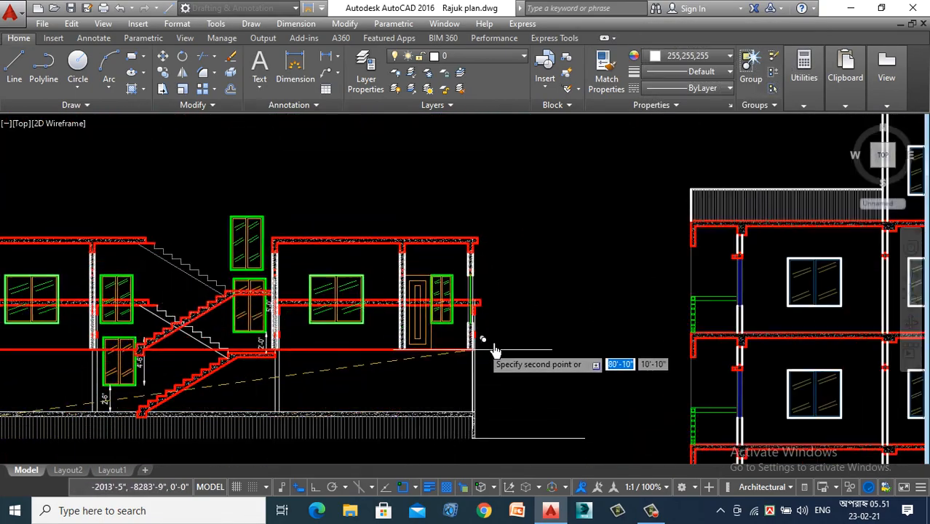
scroll(493, 351, "up", 6)
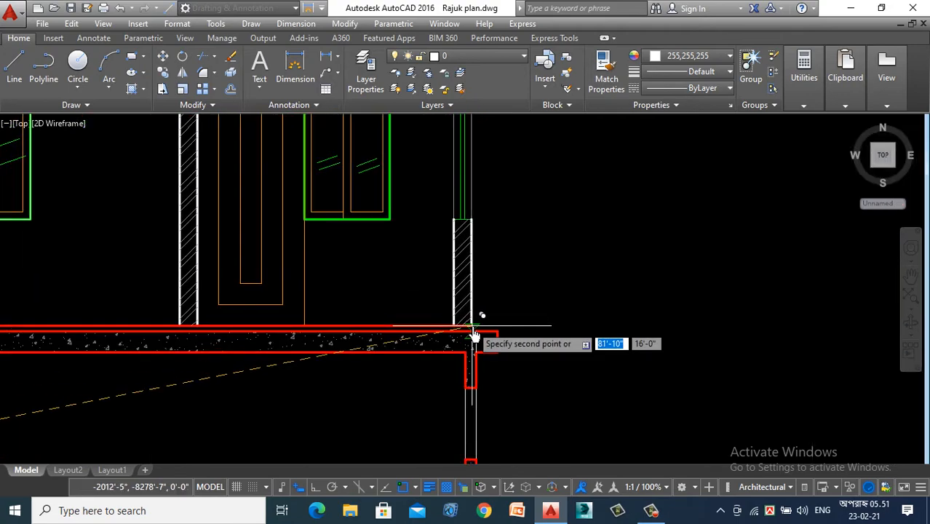
- Stack three more copies of the first floor section, aligning each end wall's lower outer corner with the slab reference line below
scroll(482, 336, "down", 6)
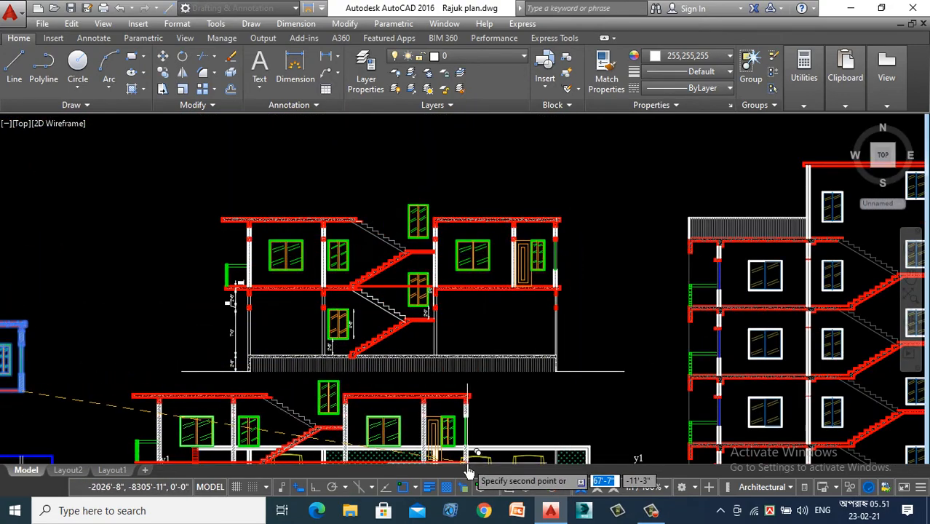
scroll(484, 375, "up", 6)
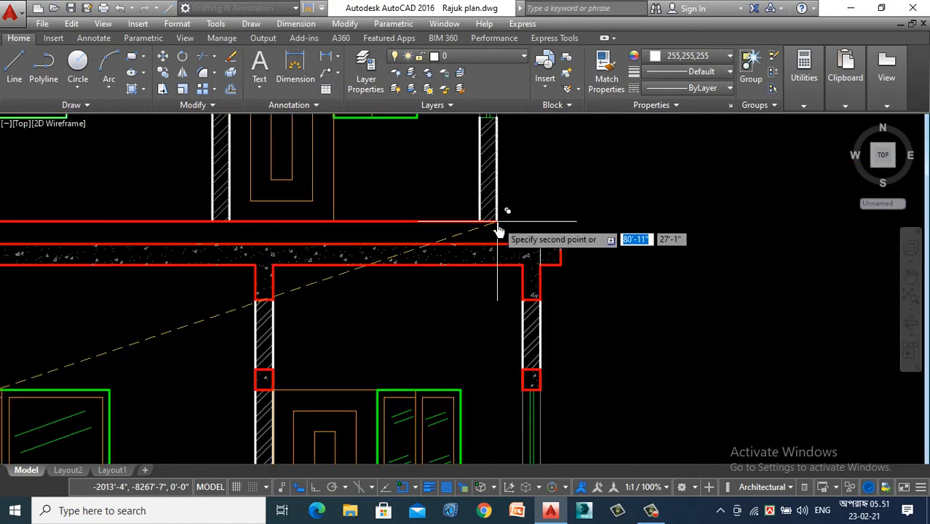
scroll(499, 231, "up", 3)
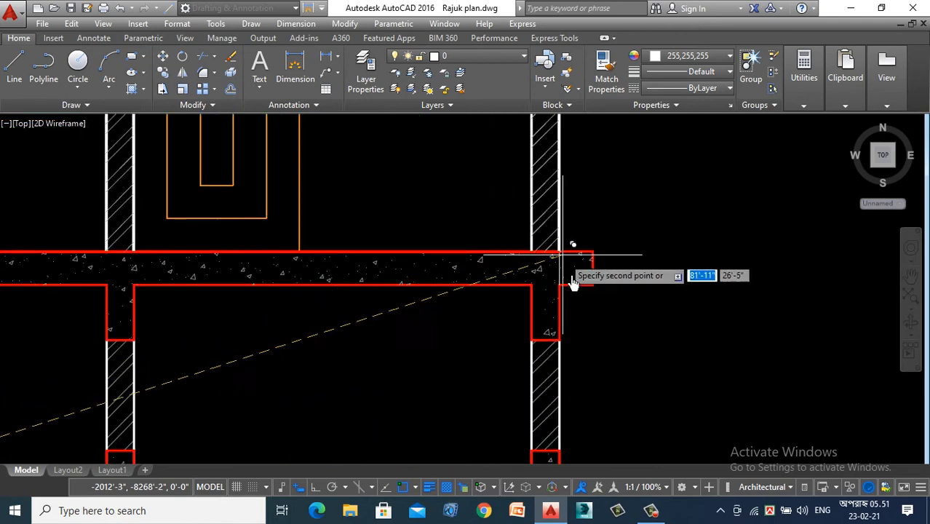
scroll(582, 313, "down", 5)
scroll(616, 347, "up", 4)
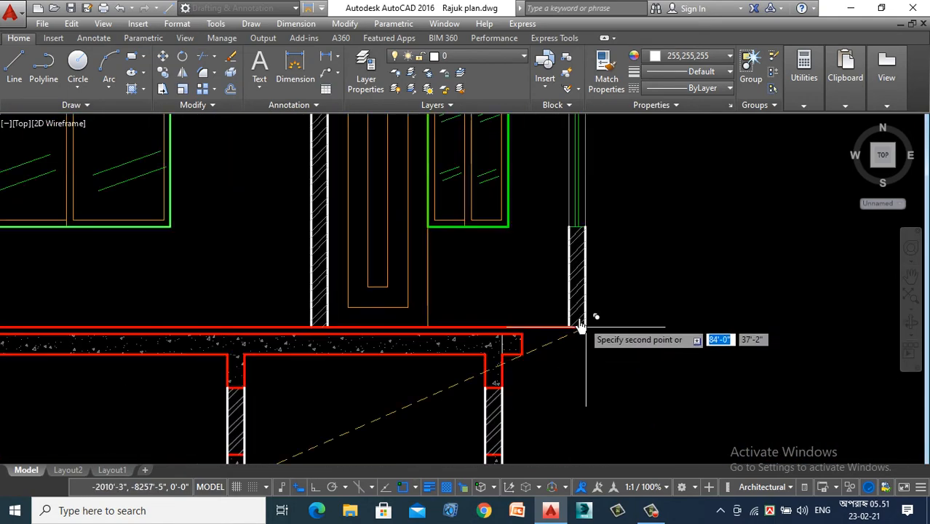
mouse_move(580, 325)
middle_mouse_down()
mouse_move(519, 318)
mouse_move(503, 334)
middle_mouse_up()
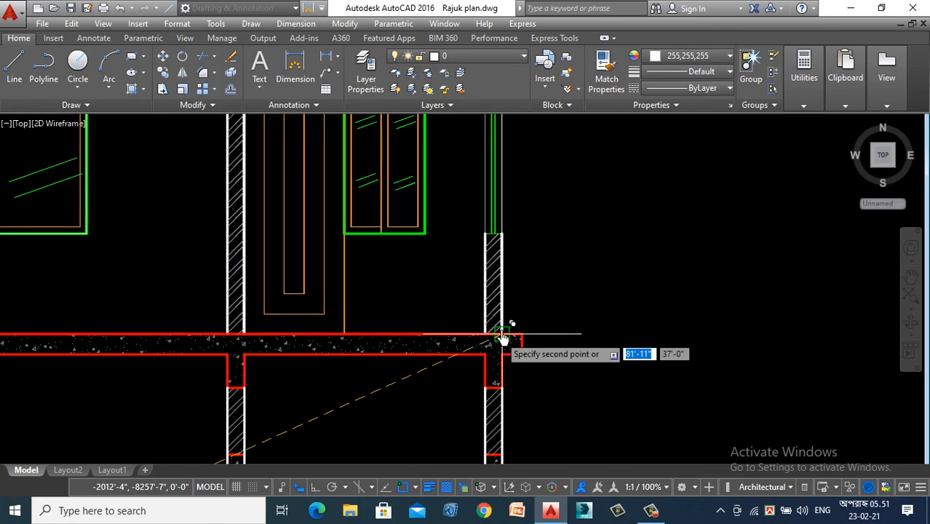
scroll(586, 306, "down", 7)
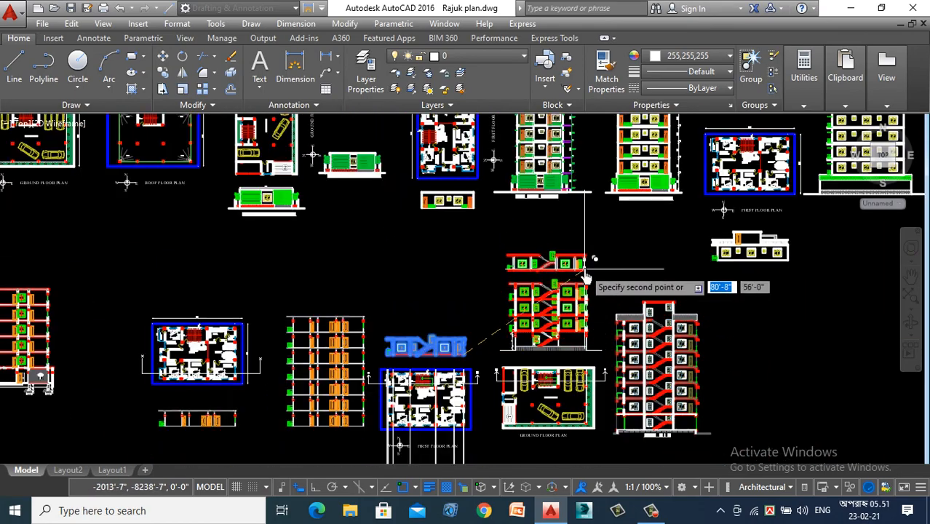
scroll(586, 276, "up", 8)
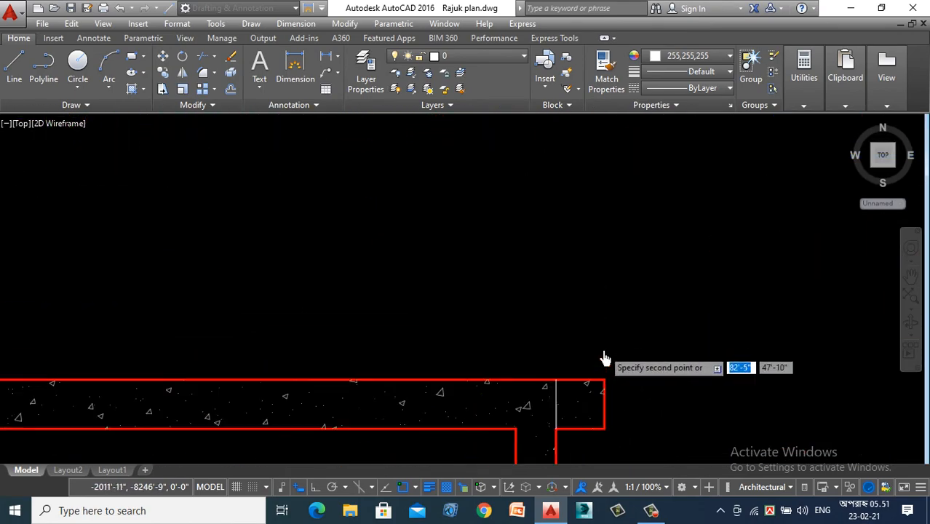
scroll(630, 305, "down", 5)
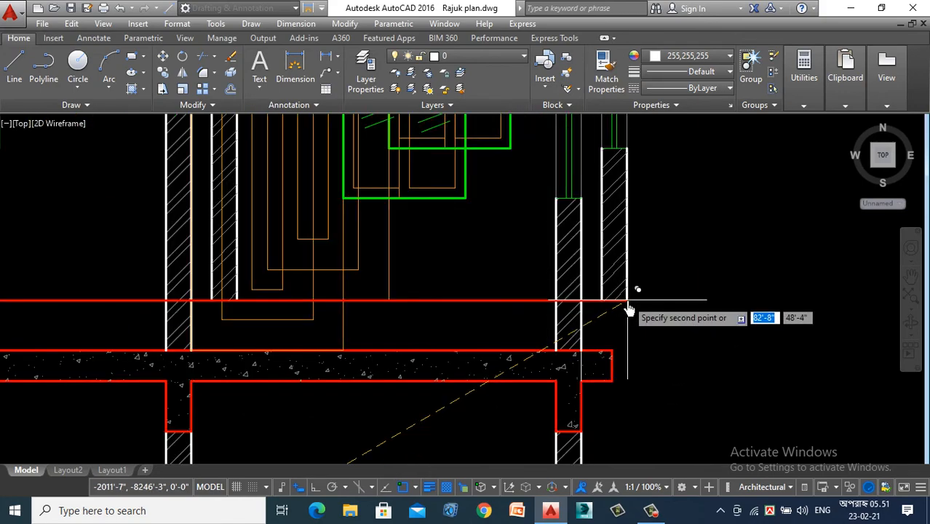
key("Escape")
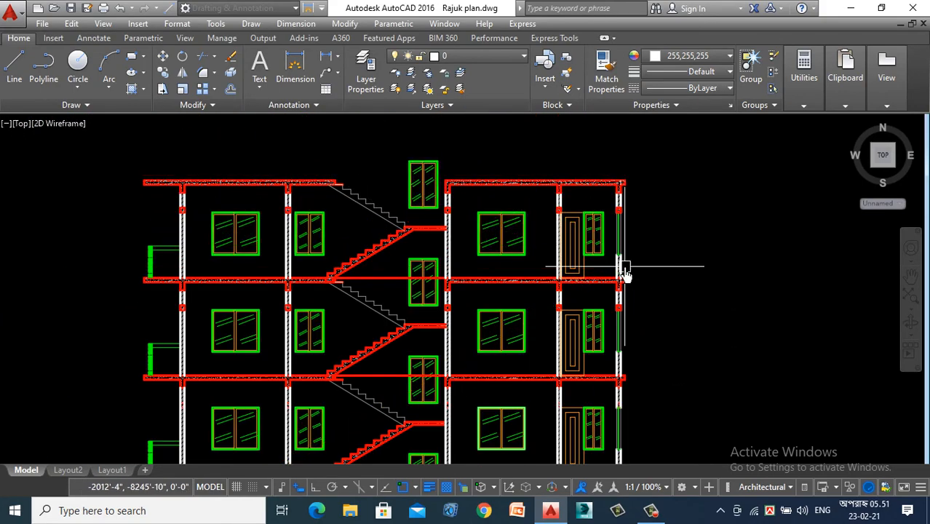
- Trim the red floor line out of the stair window's right pane at the lowest upper-floor slab
scroll(626, 255, "down", 3)
scroll(563, 255, "up", 2)
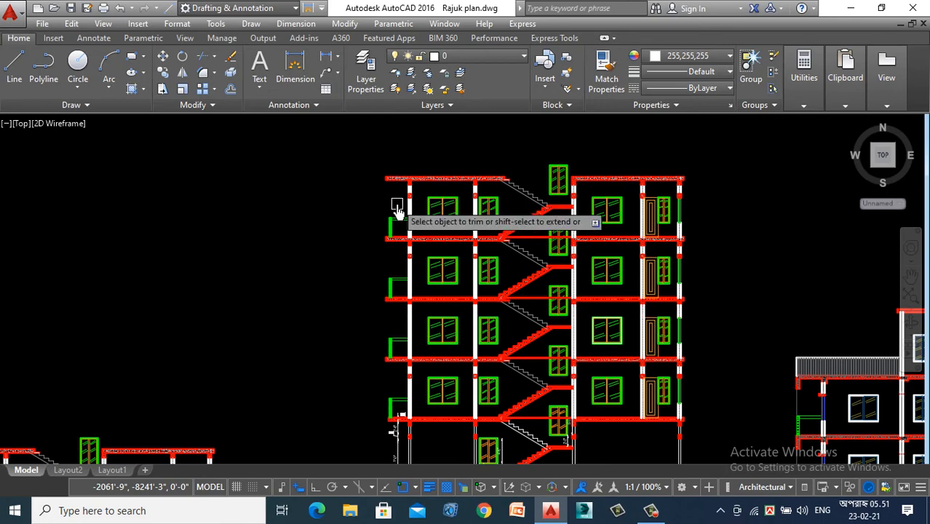
scroll(487, 407, "down", 3)
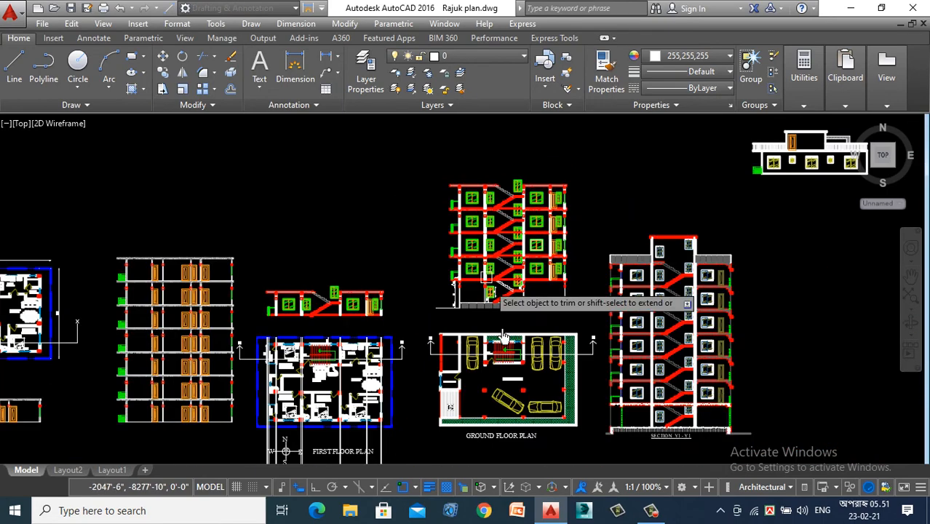
scroll(507, 311, "up", 6)
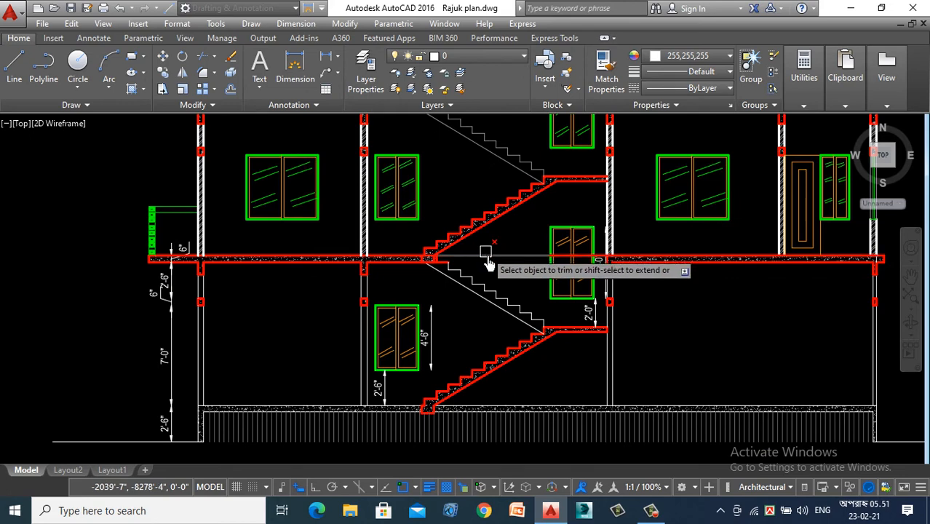
scroll(575, 269, "up", 6)
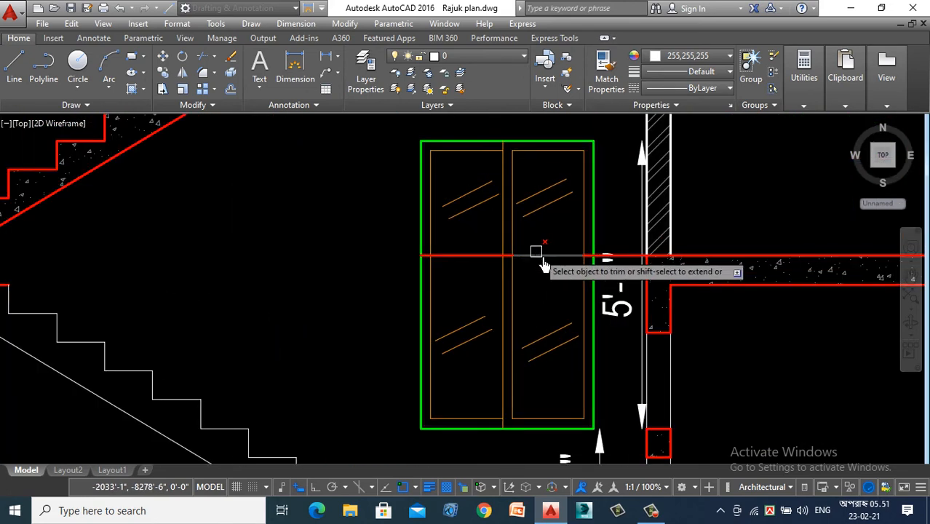
scroll(594, 268, "up", 3)
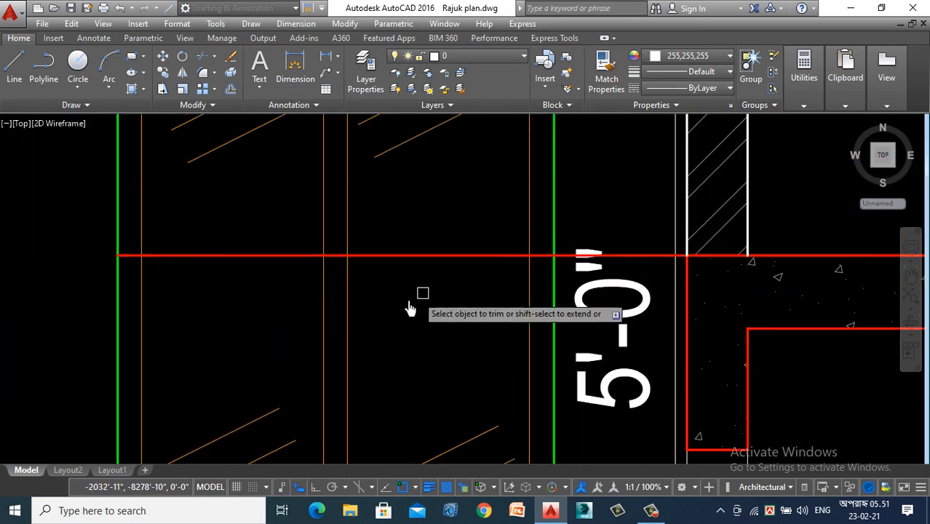
scroll(357, 354, "down", 5)
scroll(429, 342, "up", 3)
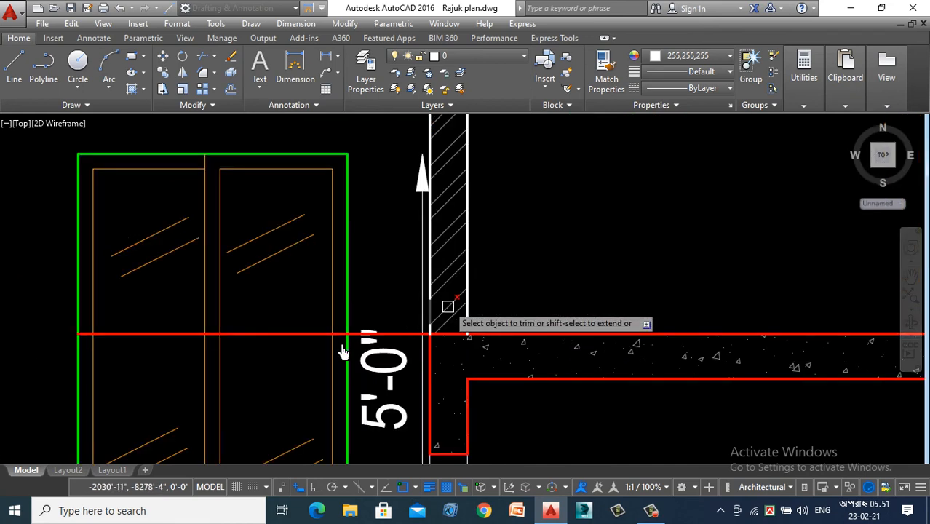
scroll(640, 356, "up", 2)
scroll(448, 310, "down", 5)
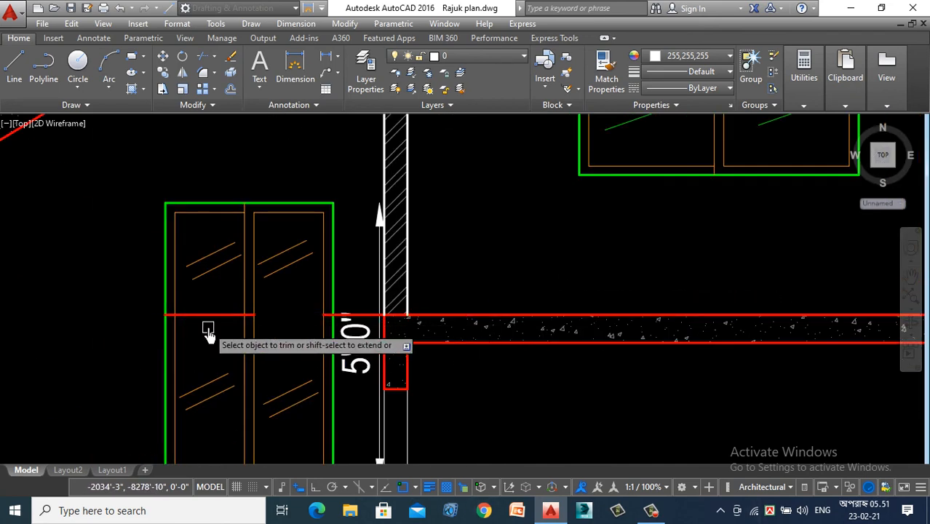
- Trim the red floor line between the stair window's green frame and the adjacent beam at the lowest upper-floor slab
scroll(379, 324, "up", 3)
scroll(378, 328, "up", 3)
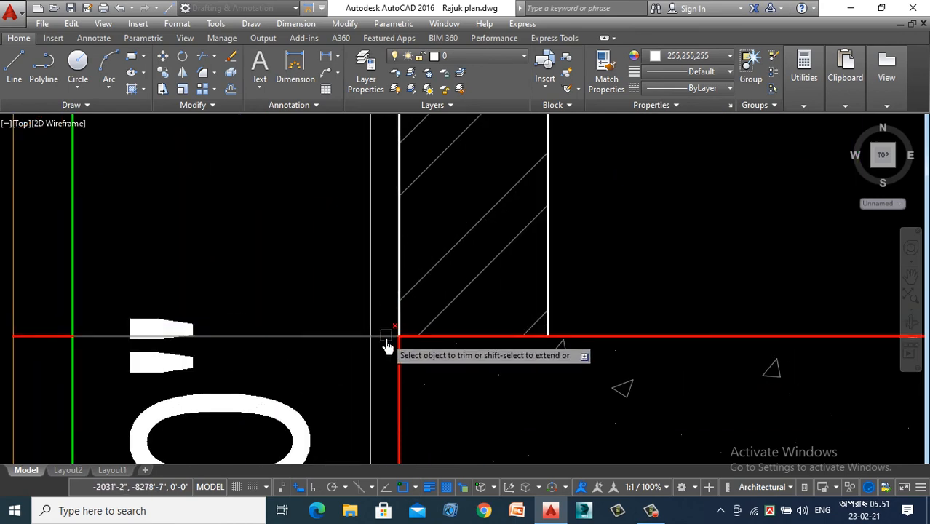
left_click(386, 321)
scroll(313, 277, "down", 5)
scroll(212, 300, "down", 3)
scroll(119, 290, "up", 3)
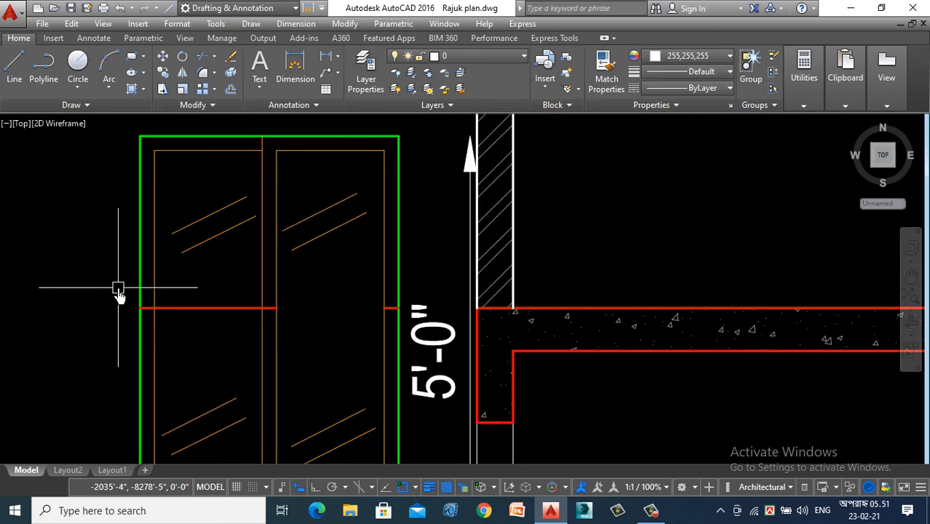
- Delete the leftover red floor line pieces crossing the stair window at the lowest upper-floor slab
left_click(100, 282)
left_click(246, 332)
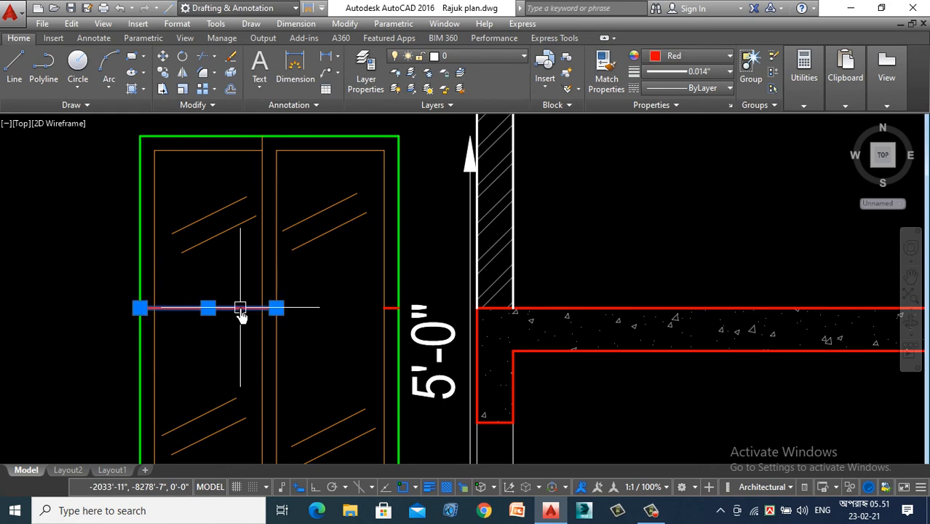
scroll(334, 305, "up", 5)
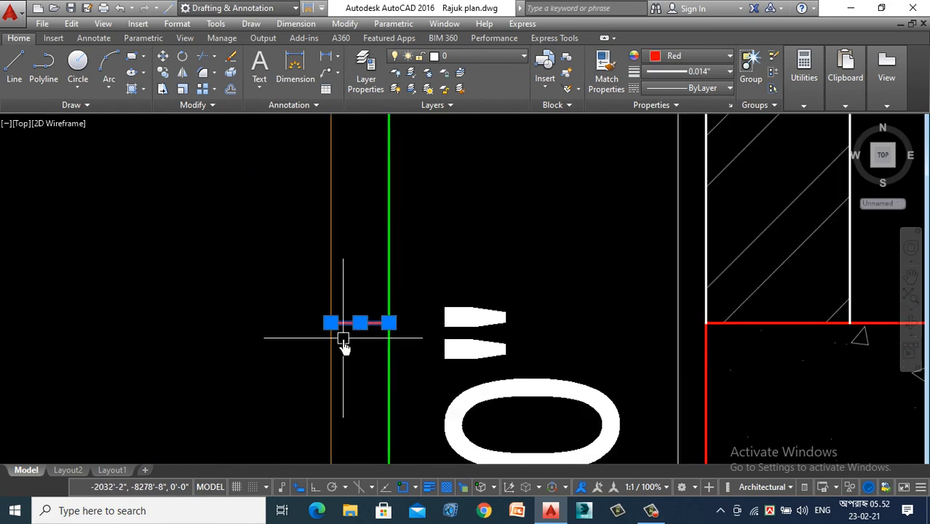
key("Escape")
- Trim the red floor line between the stair window and the beam at the next slab up
scroll(343, 347, "down", 7)
scroll(337, 220, "up", 5)
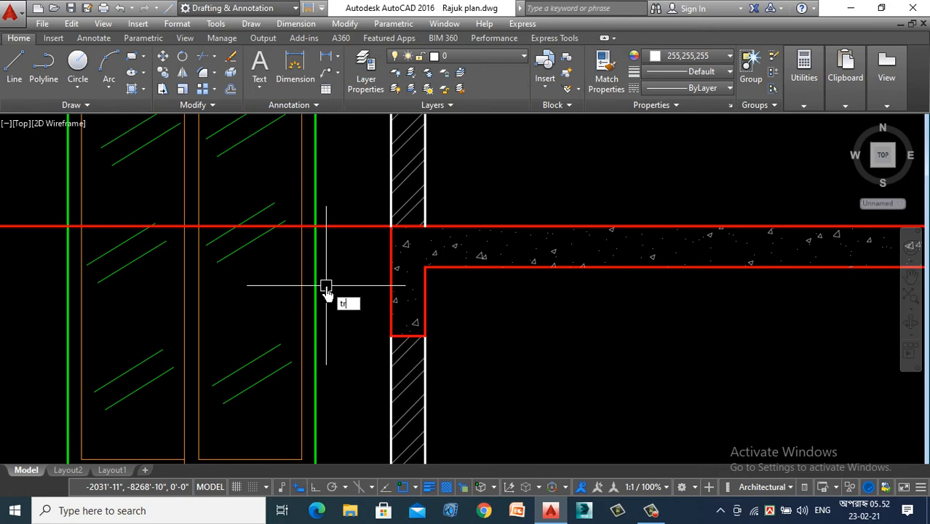
key("Return")
left_click(355, 214)
left_click(355, 247)
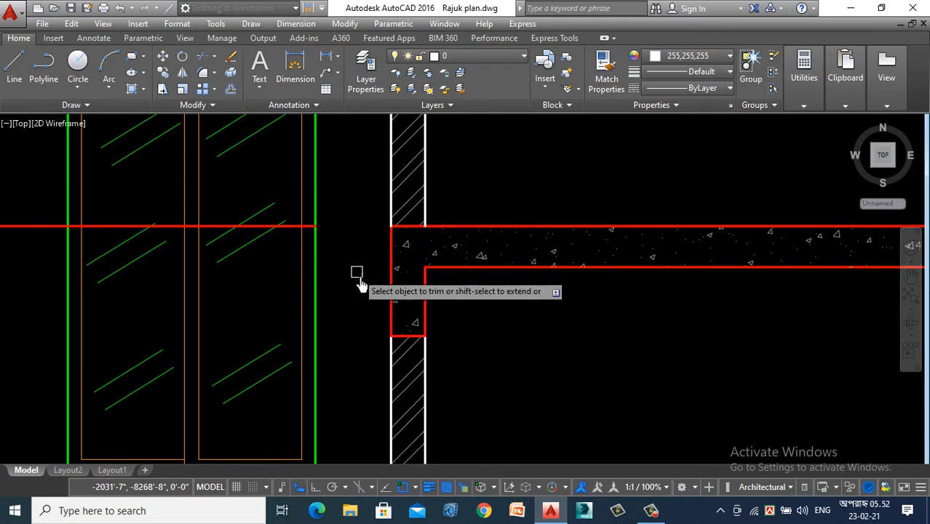
key("Escape")
- Delete the remaining red floor line spanning the stair opening and stair window at the second upper-floor slab
scroll(305, 280, "down", 3)
scroll(263, 255, "up", 2)
left_click(263, 246)
left_click(239, 295)
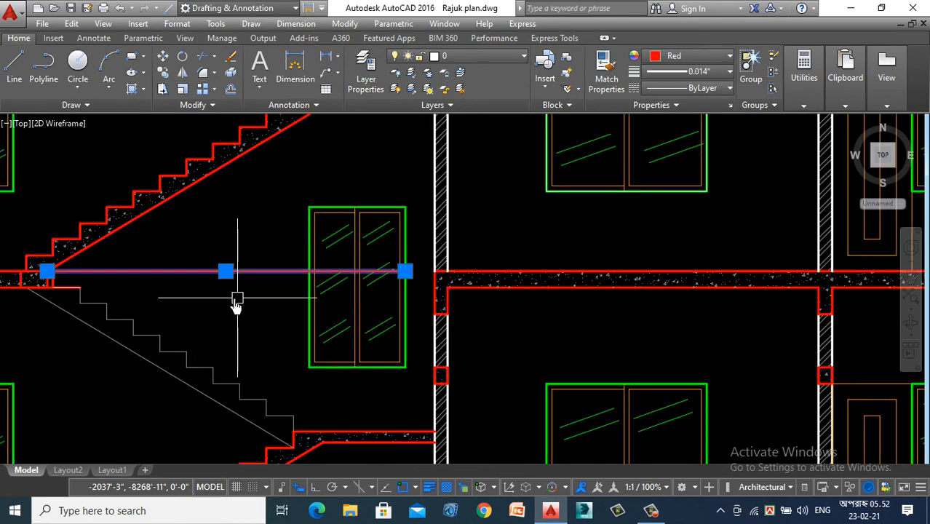
key("Escape")
- Trim the red floor line at the beam beside the third upper-floor slab's stair window, then delete the piece spanning the stair opening
scroll(244, 328, "down", 3)
scroll(277, 252, "up", 3)
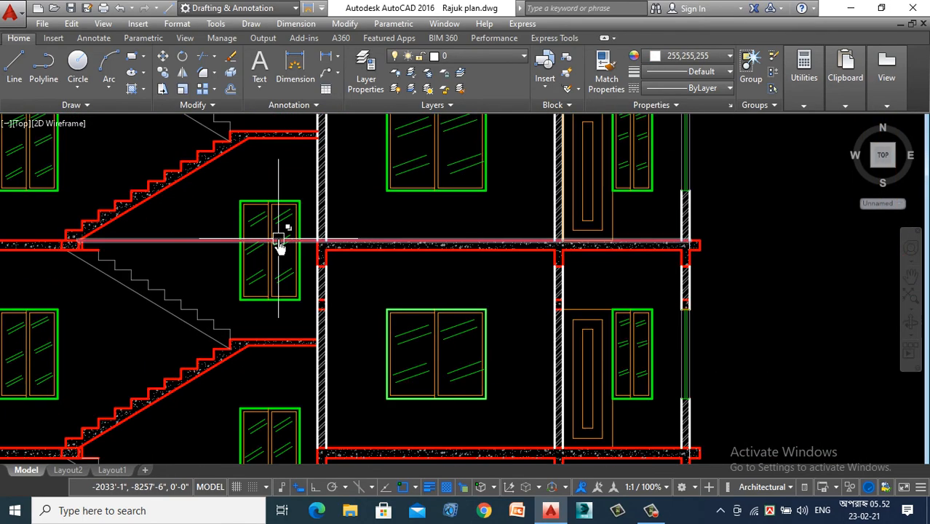
key("Return")
scroll(321, 242, "up", 5)
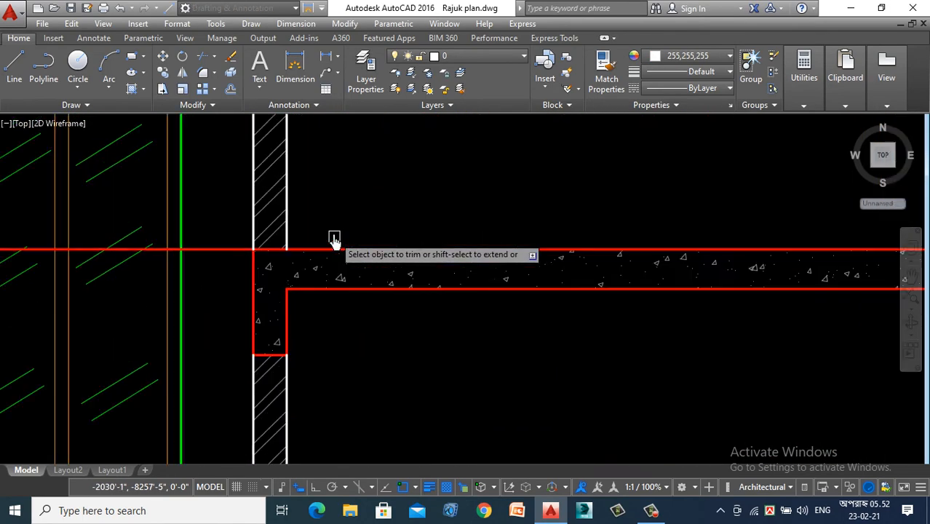
scroll(230, 247, "up", 2)
key("Escape")
scroll(214, 287, "down", 4)
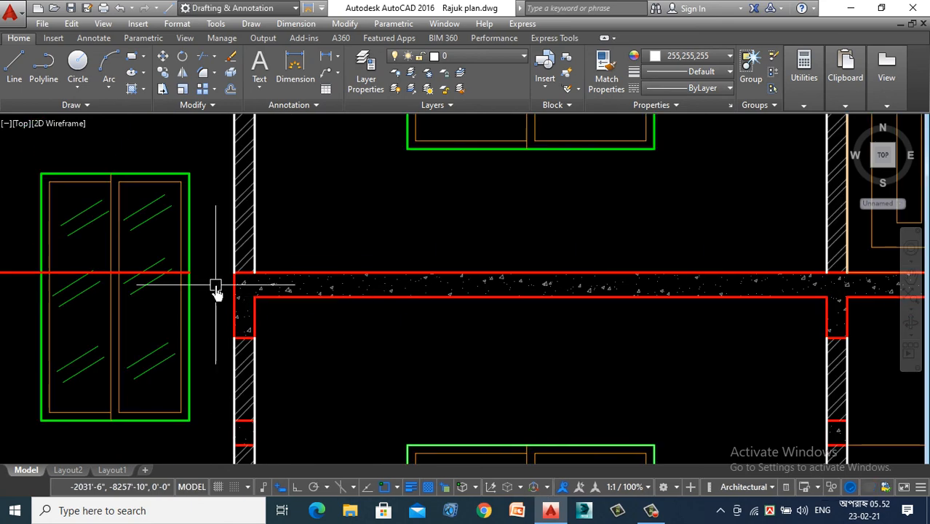
scroll(129, 301, "up", 3)
left_click(108, 280)
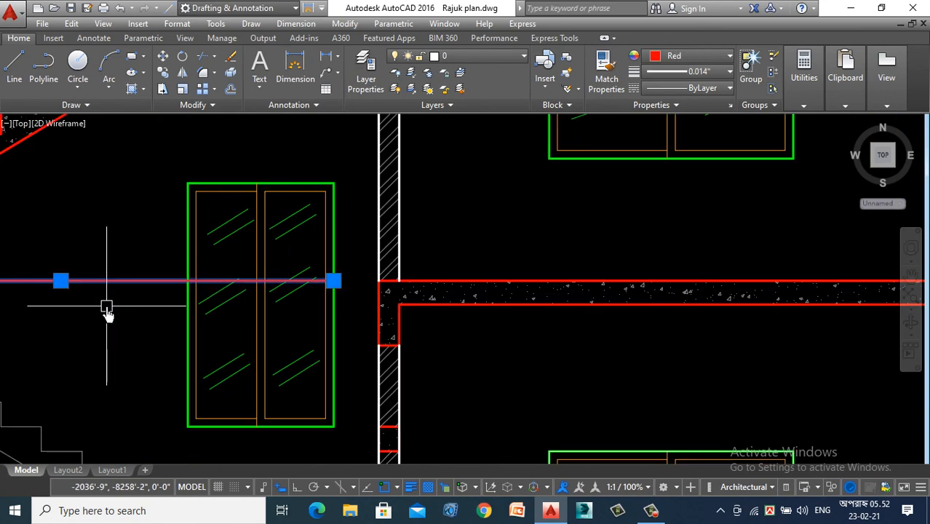
key("Escape")
- Trim the red floor line beside the stair window at the fourth upper-floor slab and delete the piece spanning the stair opening
scroll(171, 333, "down", 3)
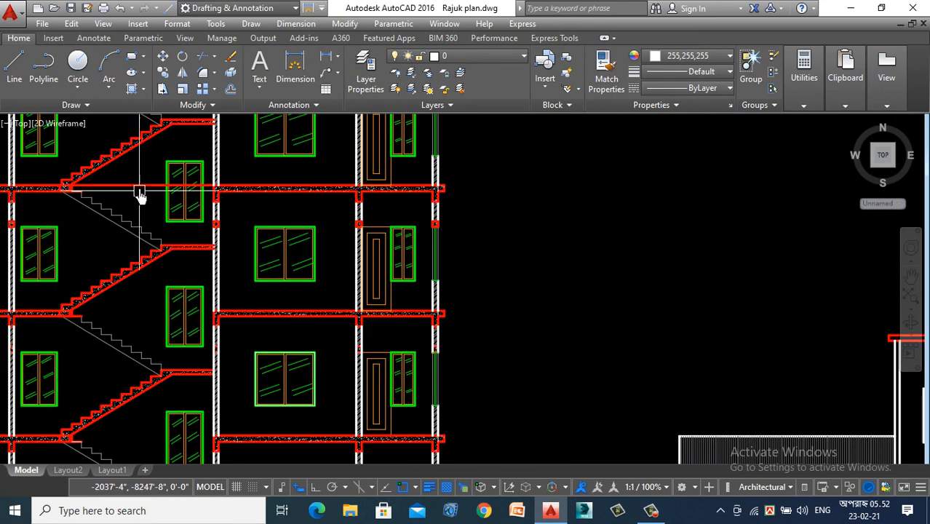
scroll(139, 192, "up", 4)
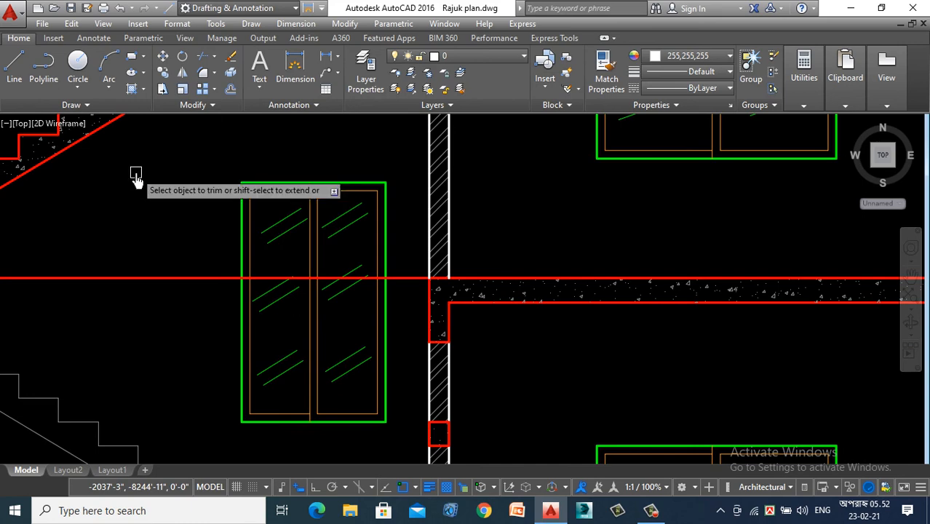
scroll(382, 279, "up", 2)
scroll(424, 346, "down", 4)
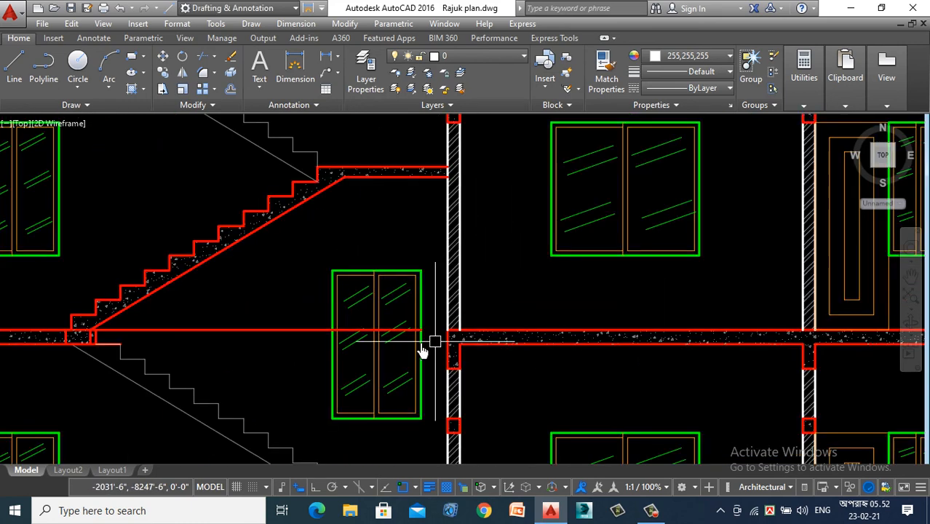
left_click(287, 331)
key("Escape")
scroll(276, 378, "down", 6)
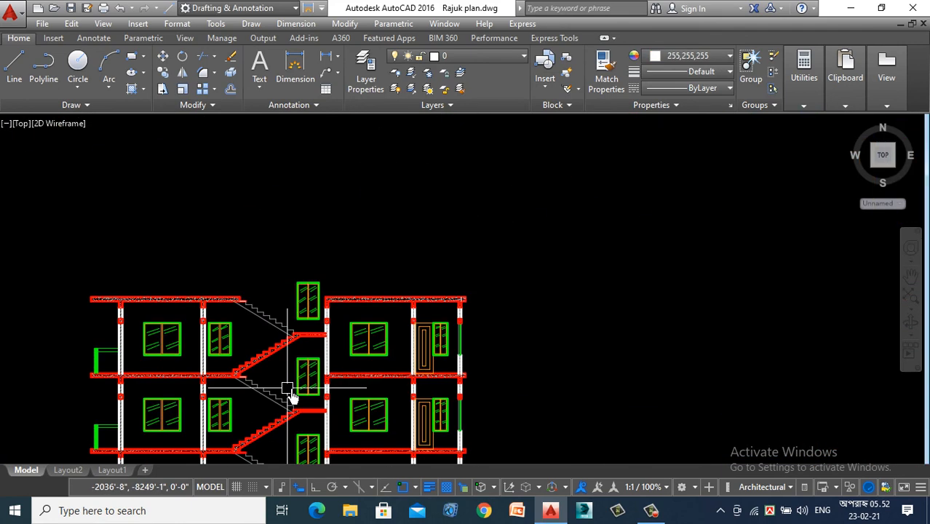
- Compare the stacked section with the finished reference section beside it, focusing on the stair room above the roof
scroll(353, 255, "down", 5)
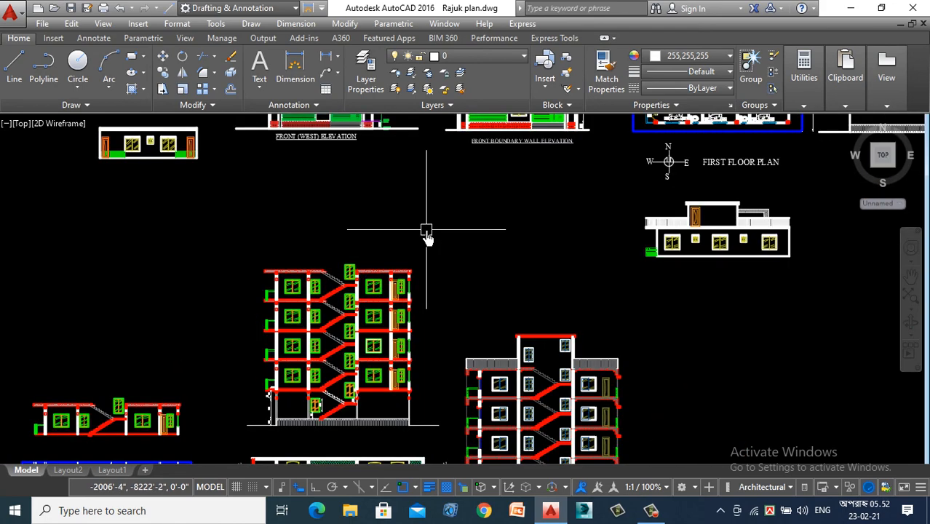
scroll(364, 327, "up", 2)
scroll(481, 270, "down", 3)
scroll(511, 233, "up", 3)
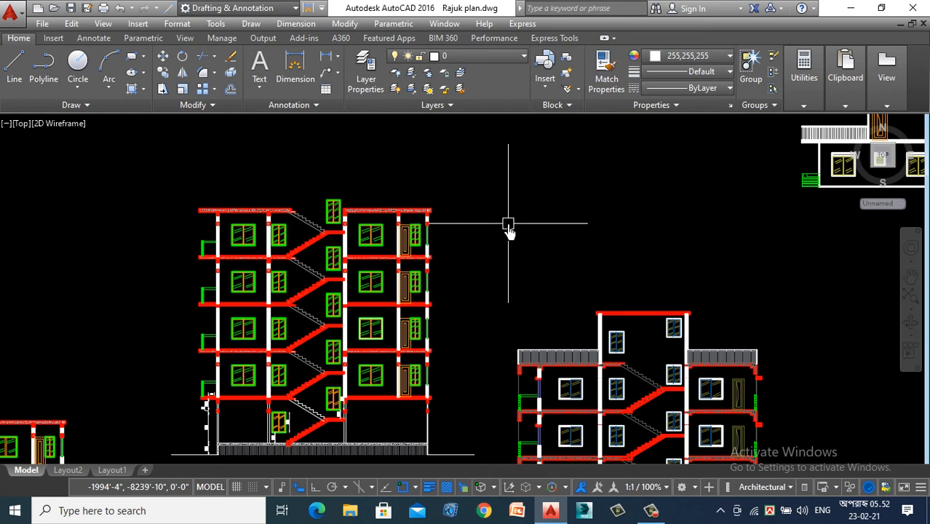
scroll(508, 227, "down", 2)
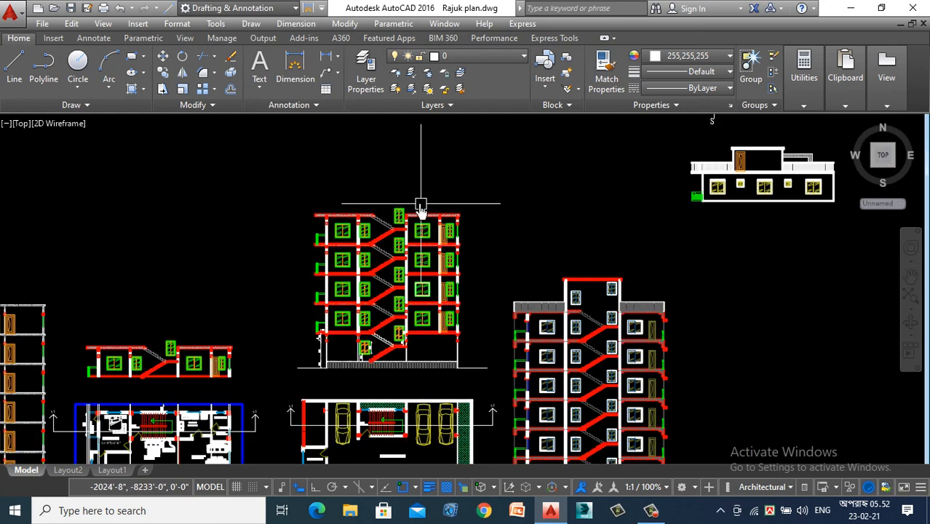
scroll(411, 202, "up", 2)
scroll(405, 198, "down", 4)
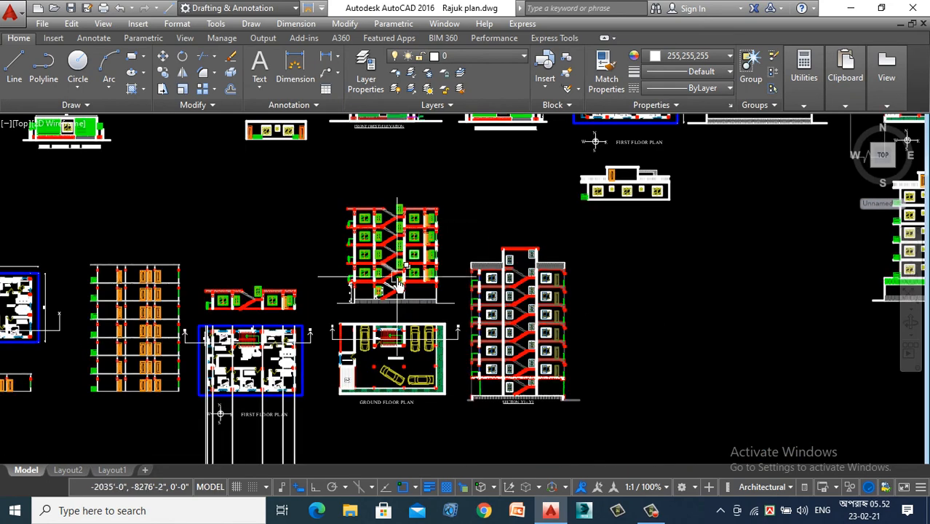
- Draw vertical construction lines through the outer edges of both stair walls on the ground floor plan, running up through the section
mouse_move(397, 284)
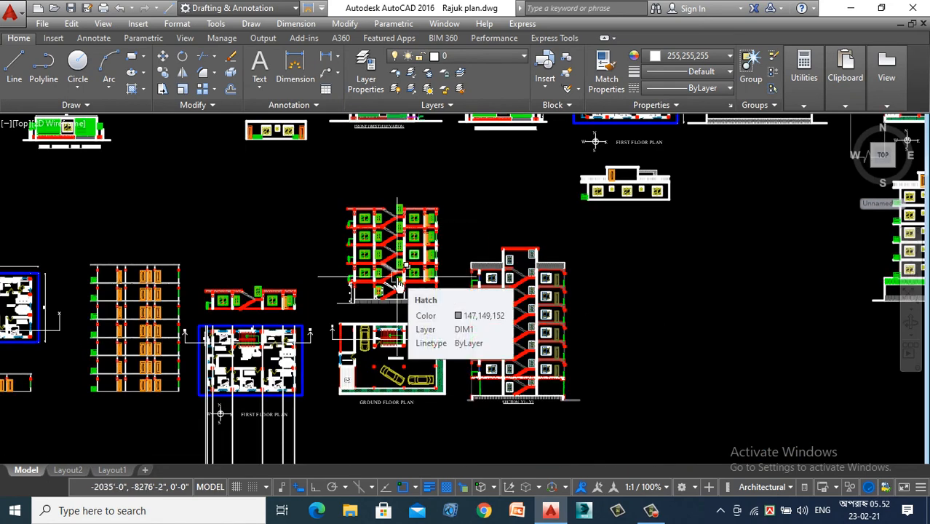
type("xl")
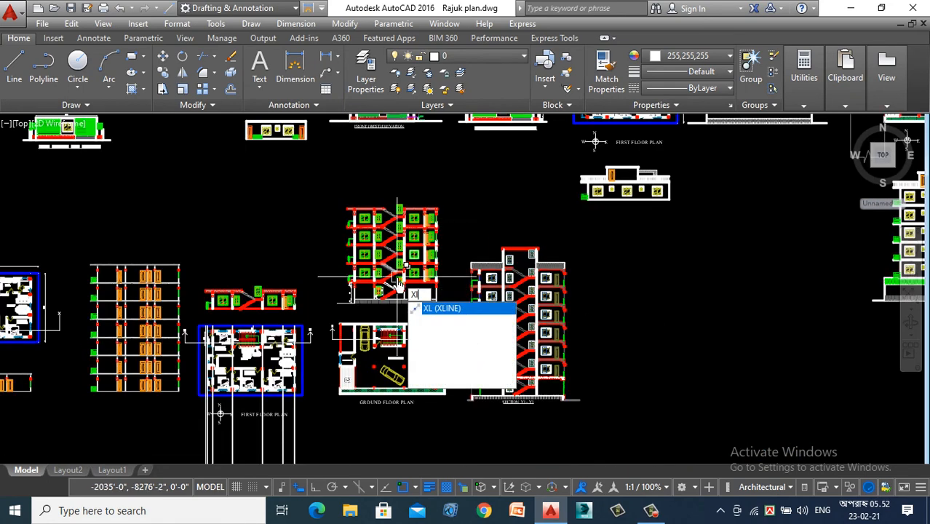
key("Return")
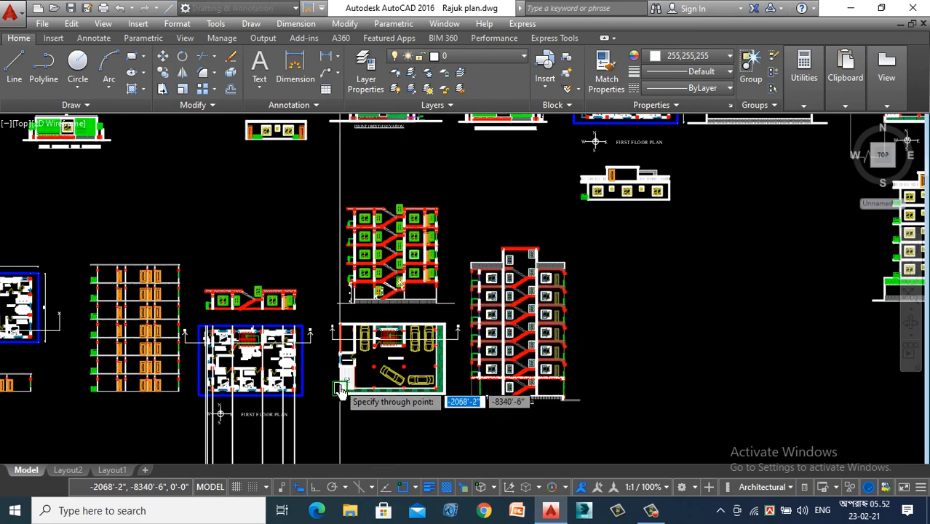
scroll(337, 350, "up", 8)
scroll(337, 353, "up", 2)
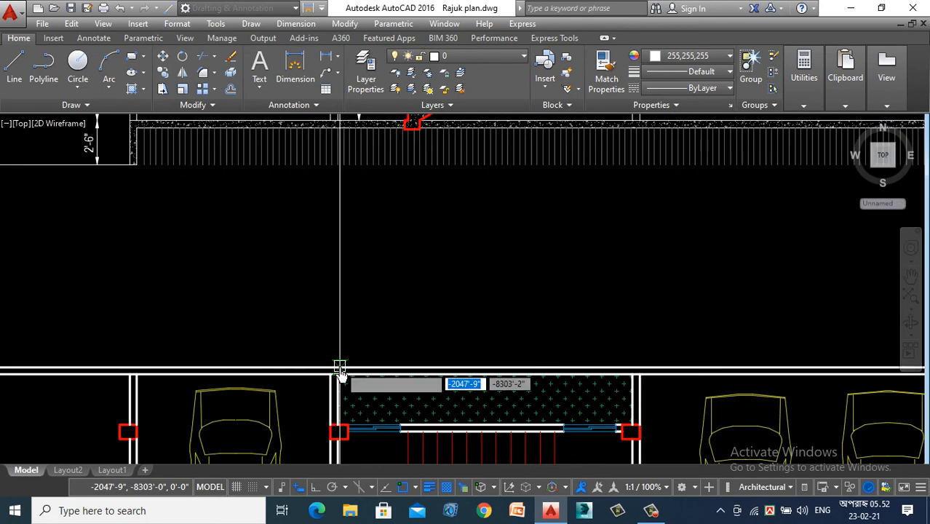
scroll(339, 321, "down", 2)
scroll(330, 293, "up", 4)
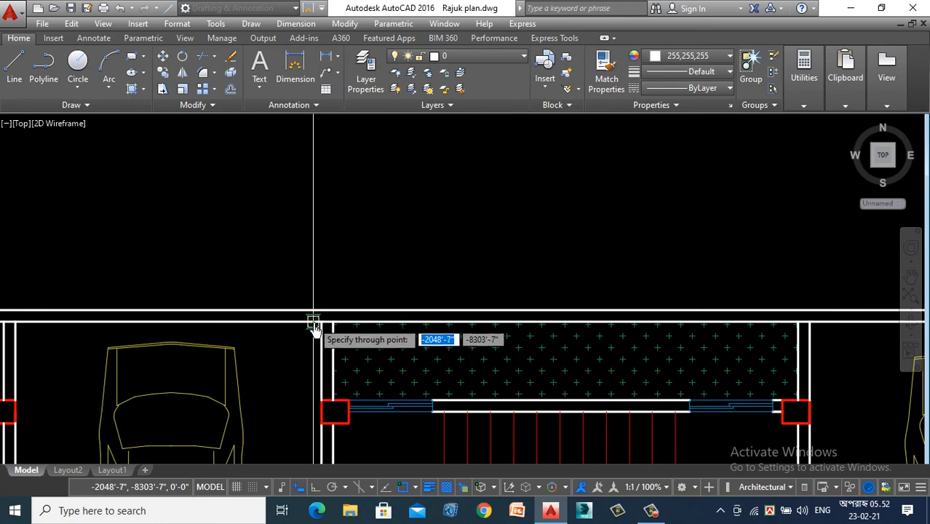
scroll(322, 328, "down", 2)
scroll(634, 328, "up", 2)
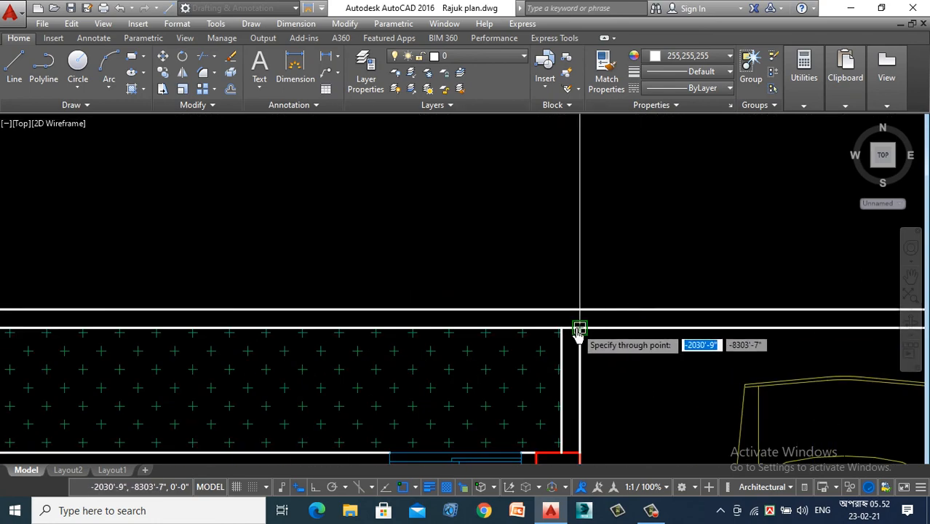
scroll(575, 326, "down", 6)
- Offset both vertical construction lines inward to form the stair room's wall thickness above the roof
scroll(551, 318, "up", 5)
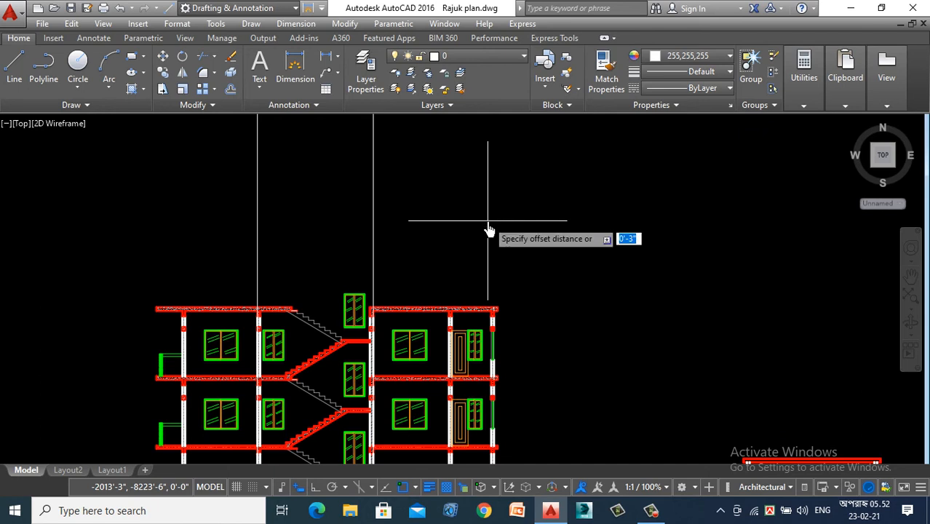
left_click(373, 227)
left_click(328, 230)
left_click(260, 222)
left_click(320, 226)
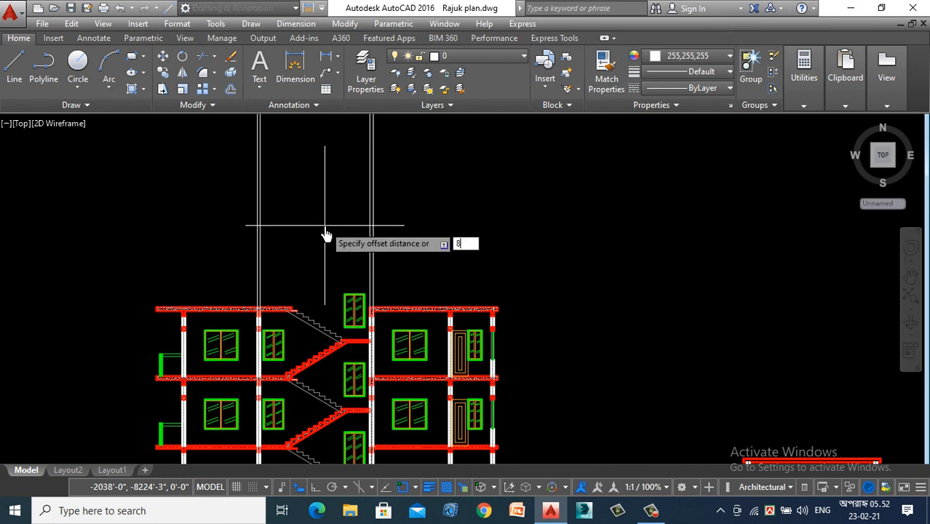
- Offset the top line of the roof slab beyond the stair window 8' upward to set the stair room's roof level
scroll(313, 252, "up", 4)
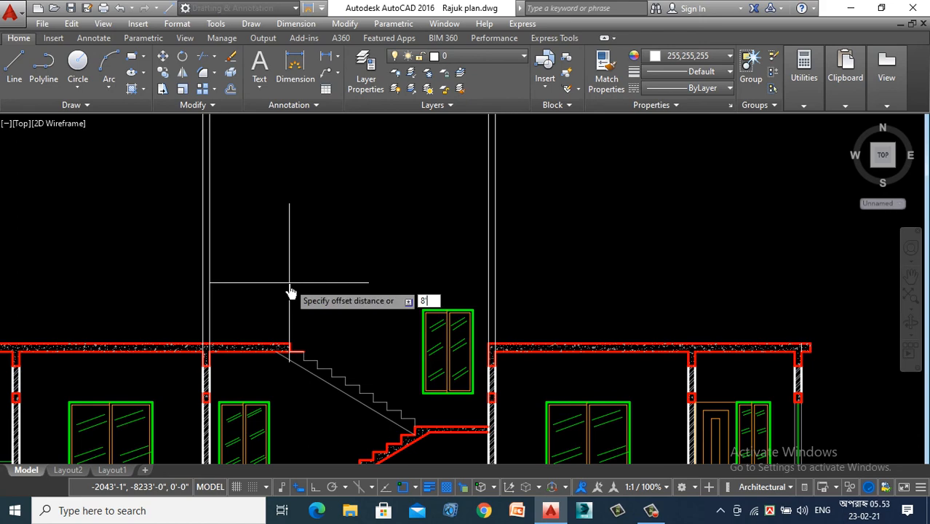
key("Return")
scroll(268, 311, "up", 4)
left_click(238, 393)
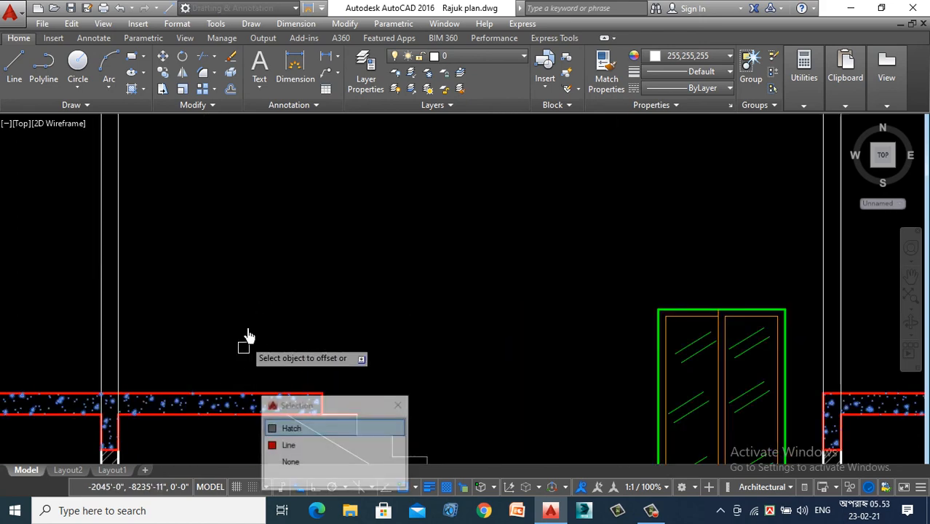
scroll(248, 337, "down", 5)
scroll(323, 239, "down", 5)
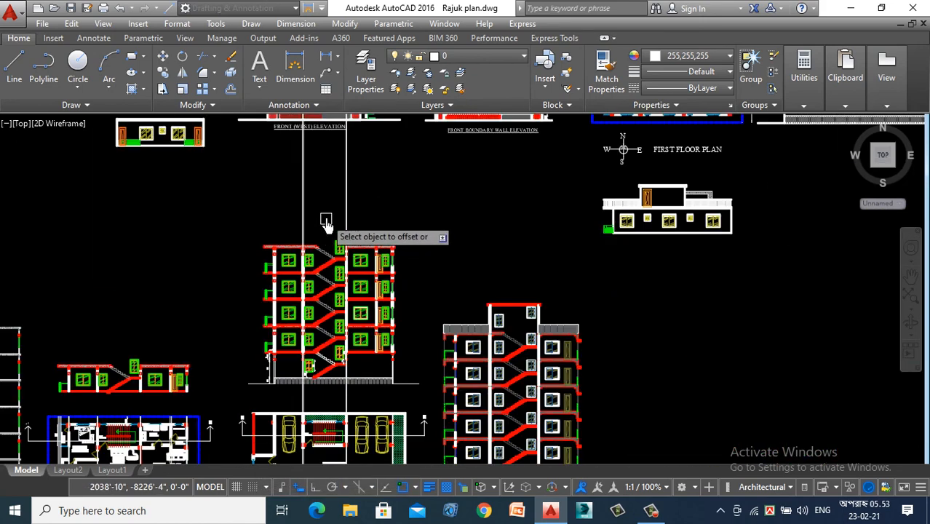
scroll(326, 218, "up", 4)
scroll(328, 229, "up", 3)
left_click(400, 354)
scroll(400, 357, "up", 4)
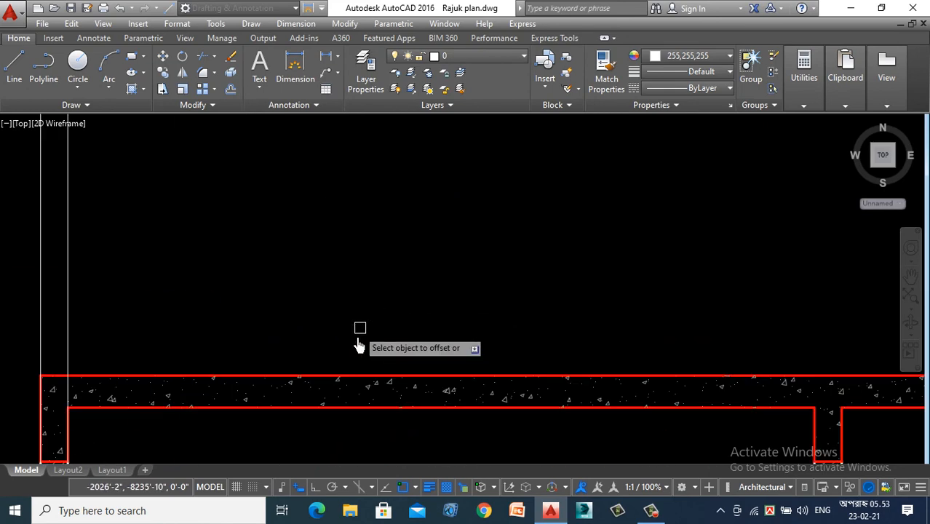
scroll(407, 310, "down", 5)
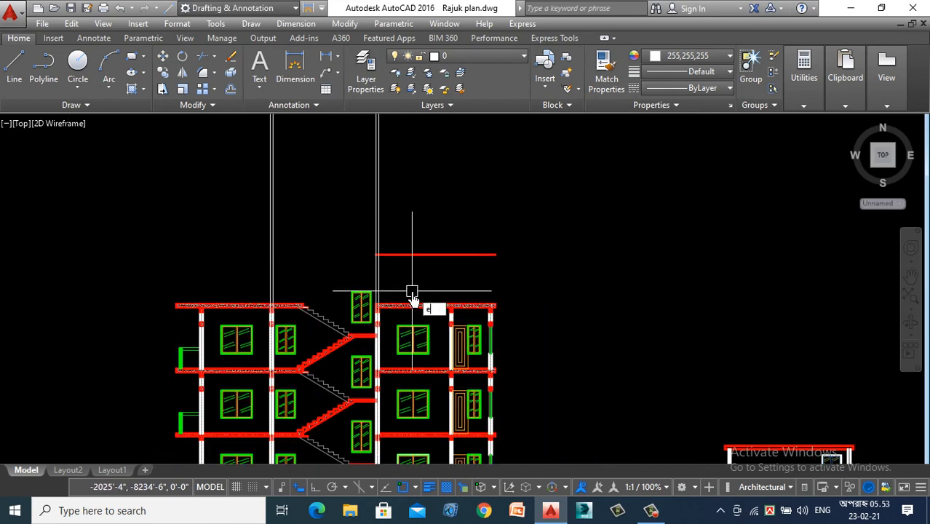
- Extend the raised red line across the stair opening to the far stair wall's outer construction line
type("x")
key("Return")
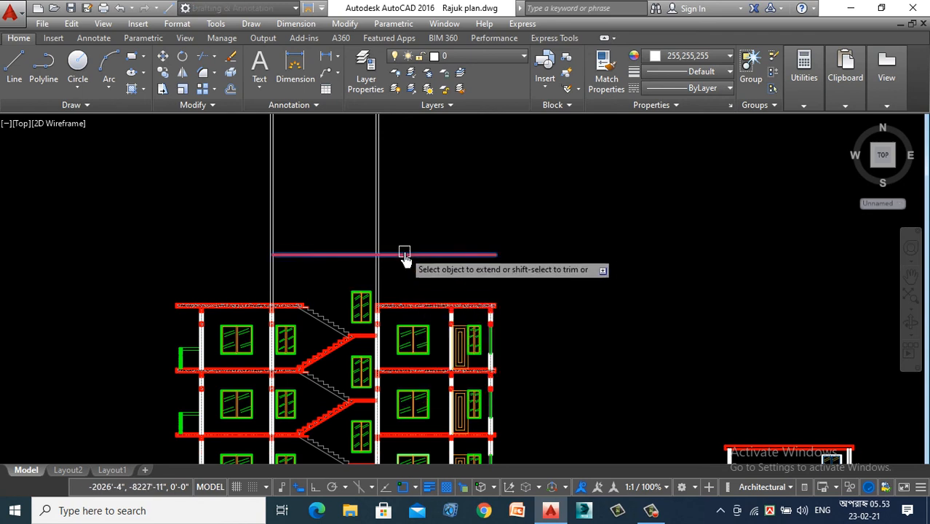
key("Escape")
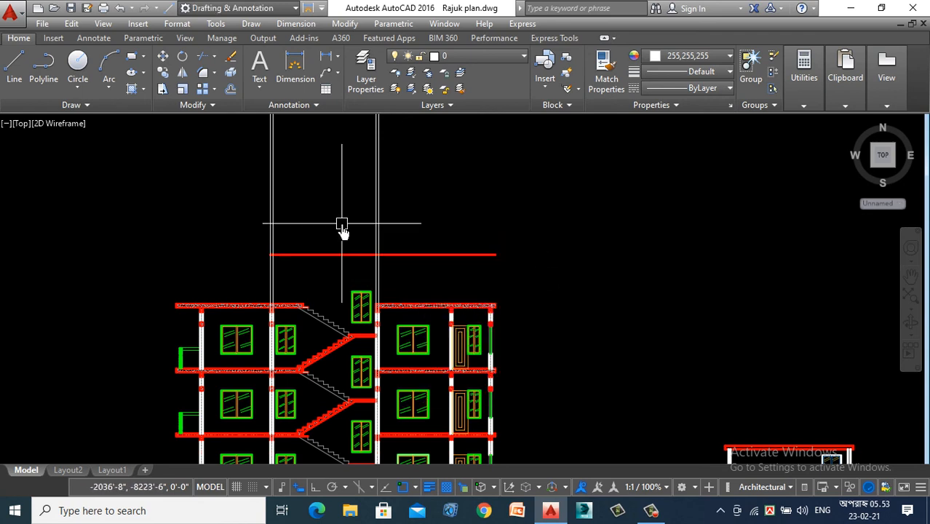
- Offset the raised red line upward for slab thickness, and offset both stair walls' outer lines outward for the roof overhangs
key("Return")
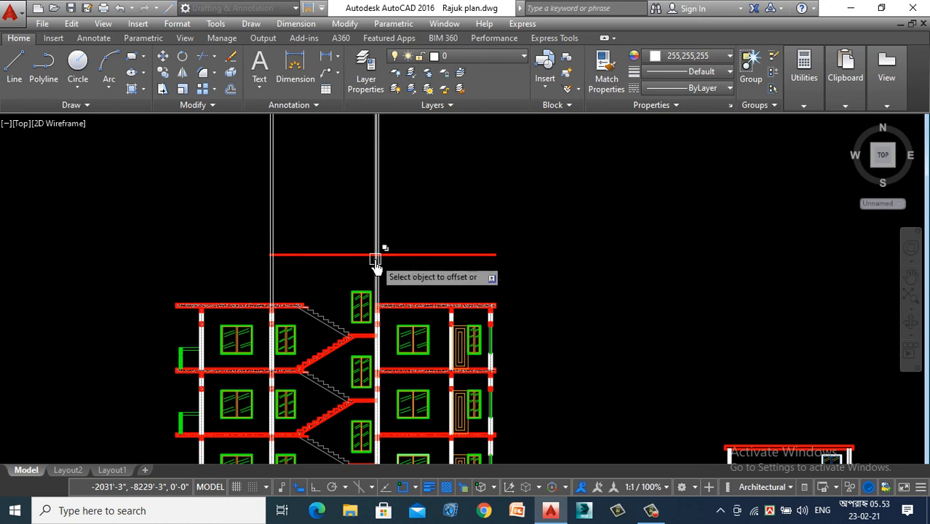
left_click(361, 255)
left_click(341, 192)
scroll(307, 260, "up", 5)
left_click(216, 268)
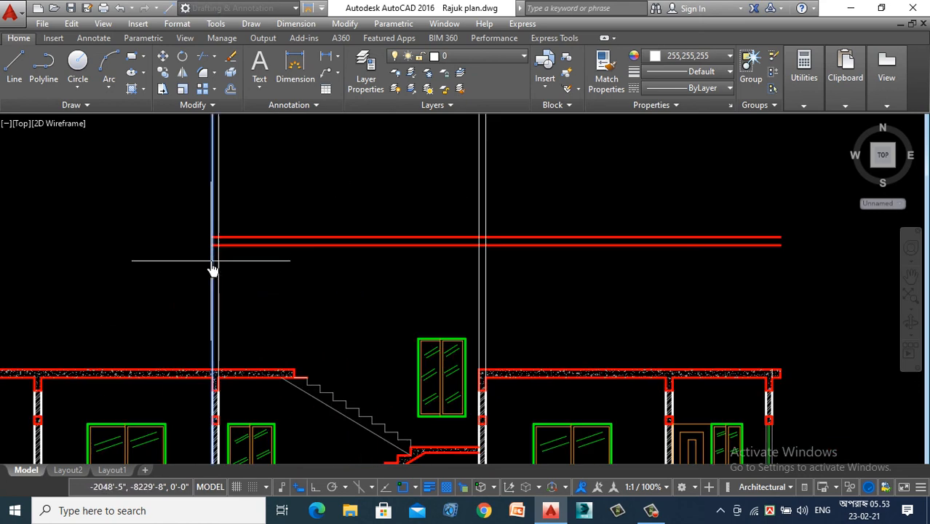
left_click(209, 264)
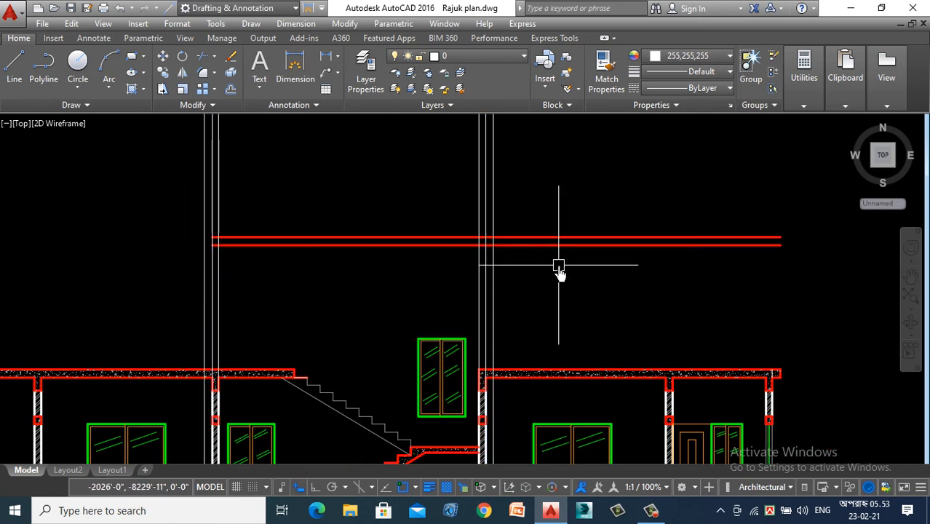
- Extend both red roof slab lines to the overhang line outside the far stair wall
key("Return")
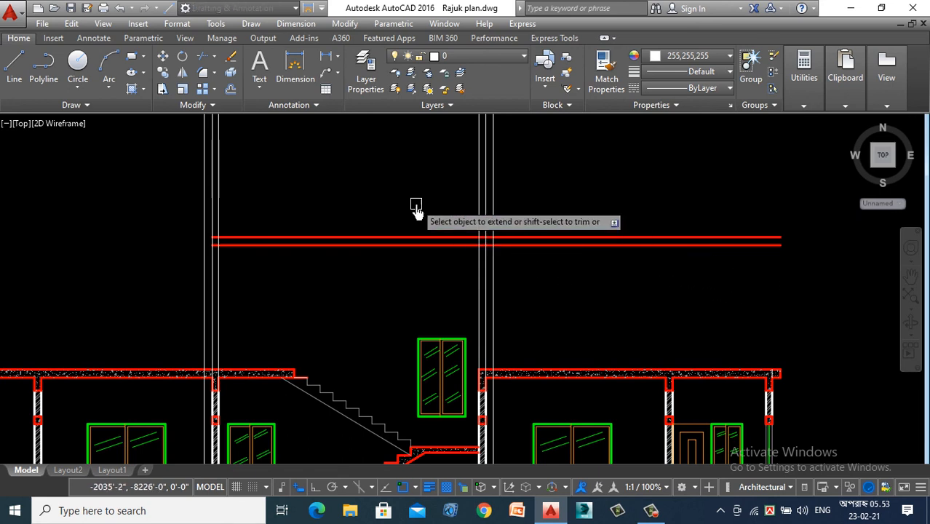
left_click(415, 205)
left_click(344, 261)
key("Escape")
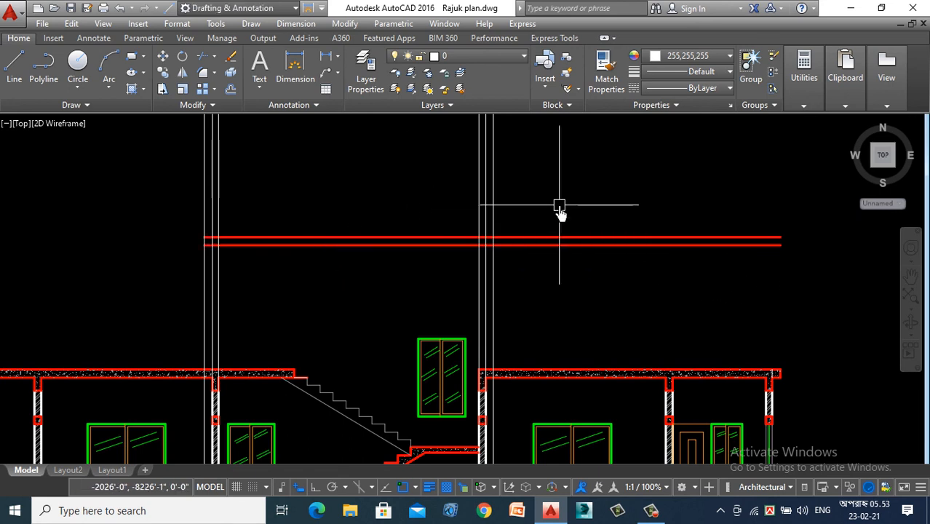
- Trim the stair room's roof slab lines at the far overhang line, and cut both overhang lines above and below the slab
type("tr")
key("Return")
scroll(510, 243, "up", 4)
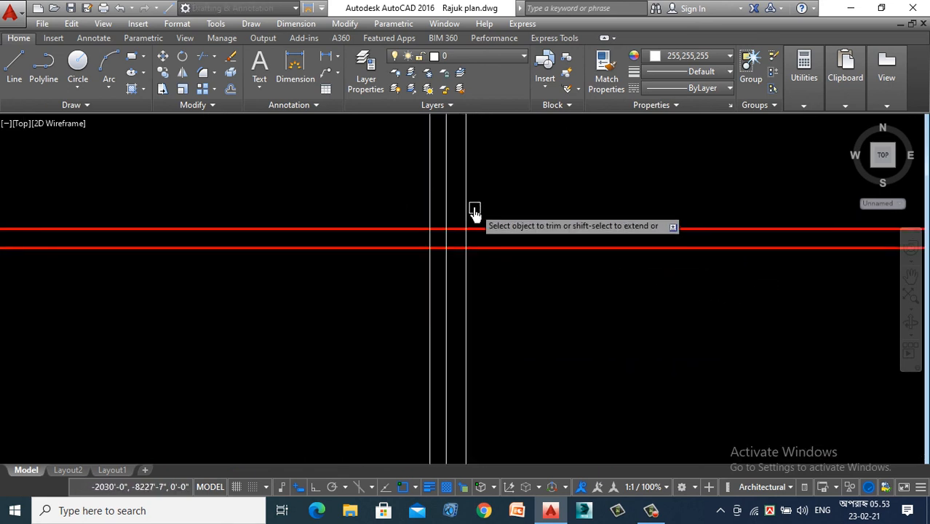
scroll(465, 288, "down", 4)
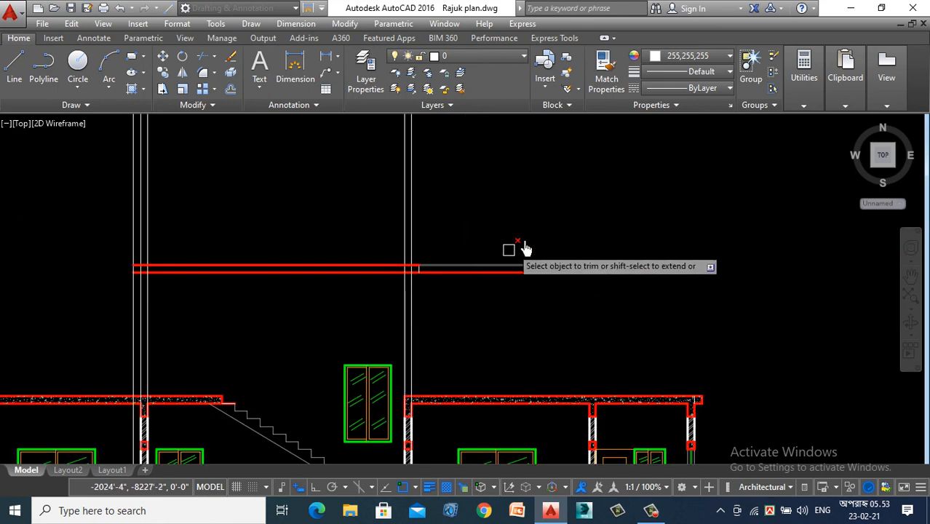
left_click(575, 207)
left_click(531, 291)
scroll(125, 276, "up", 4)
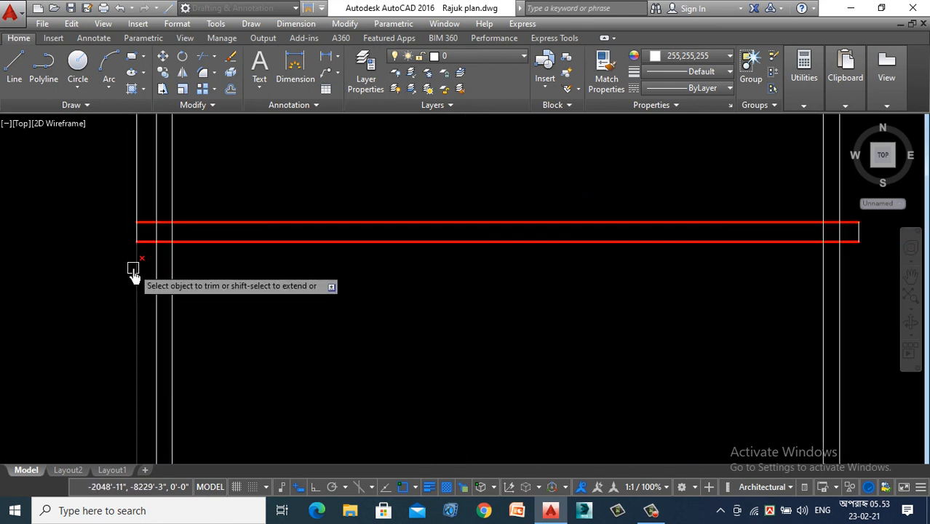
scroll(141, 293, "down", 2)
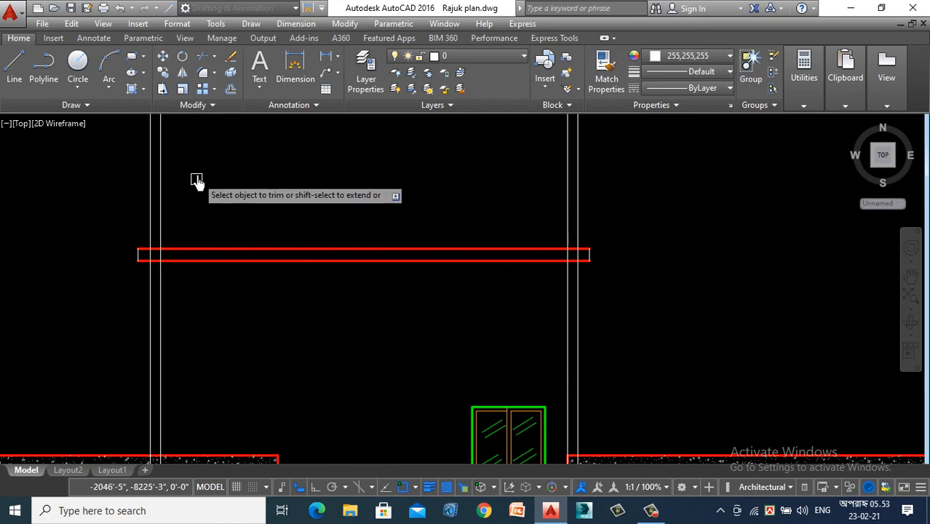
- Trim away both stair walls' lines above the top line of the stair room's roof slab
left_click(161, 188)
left_click(151, 192)
left_click(621, 163)
left_click(512, 208)
scroll(527, 201, "down", 3)
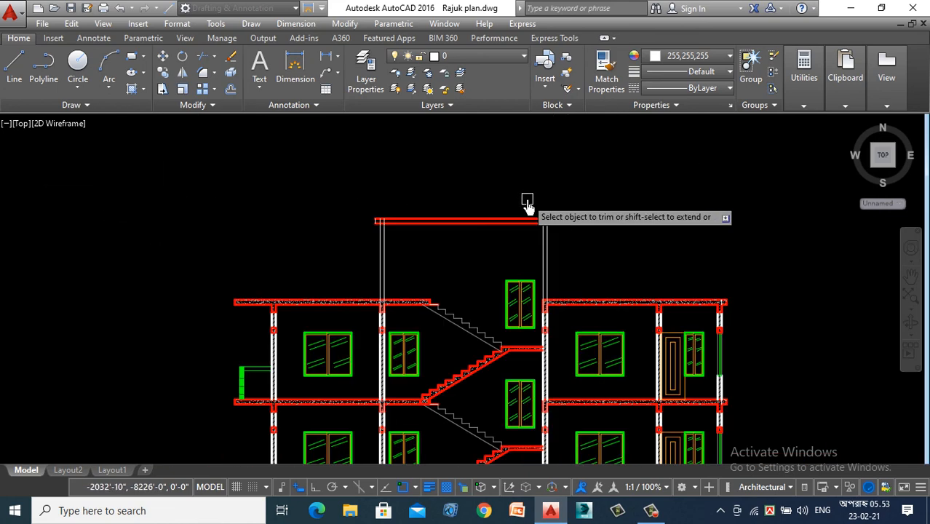
- Trim both stair walls' lines out of the thickness of the stair room's roof slab
scroll(404, 233, "up", 3)
scroll(336, 201, "up", 3)
left_click(424, 198)
left_click(363, 216)
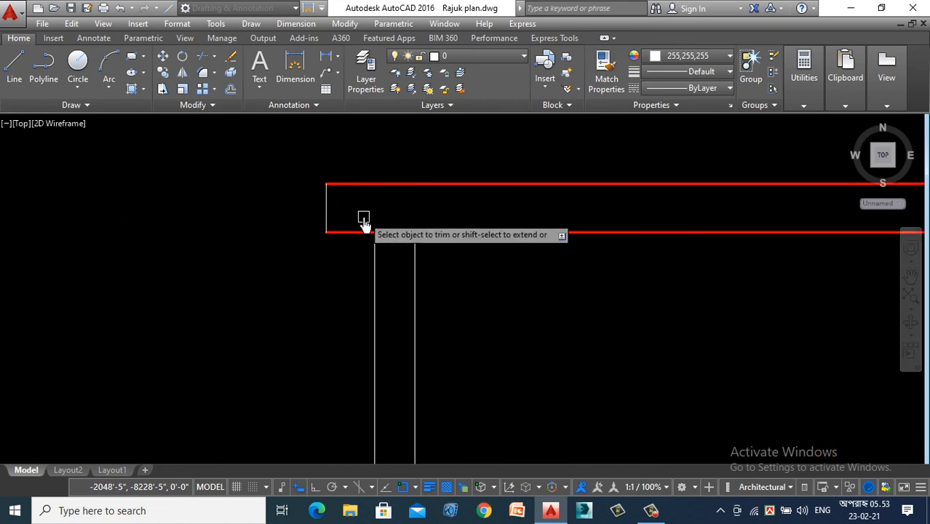
scroll(363, 216, "down", 3)
scroll(598, 214, "down", 3)
scroll(780, 193, "up", 3)
scroll(768, 248, "up", 4)
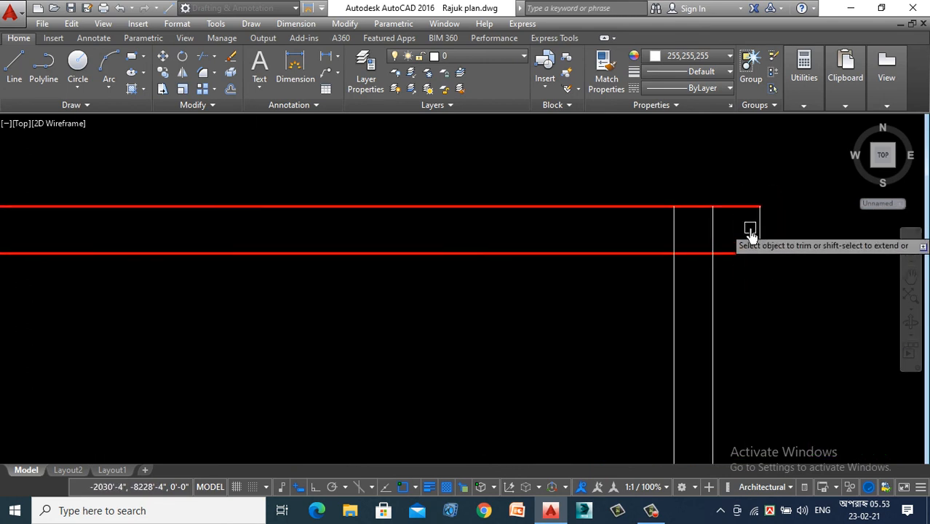
left_click(755, 218)
left_click(648, 238)
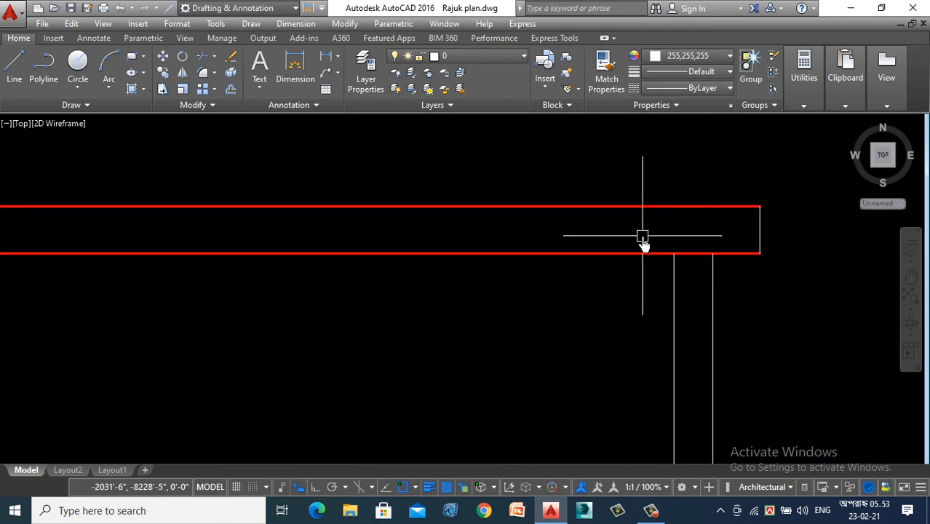
- Match the properties of the red slab line onto the white end lines at both ends of the stair room's roof slab
type("a")
key("Return")
left_click(650, 207)
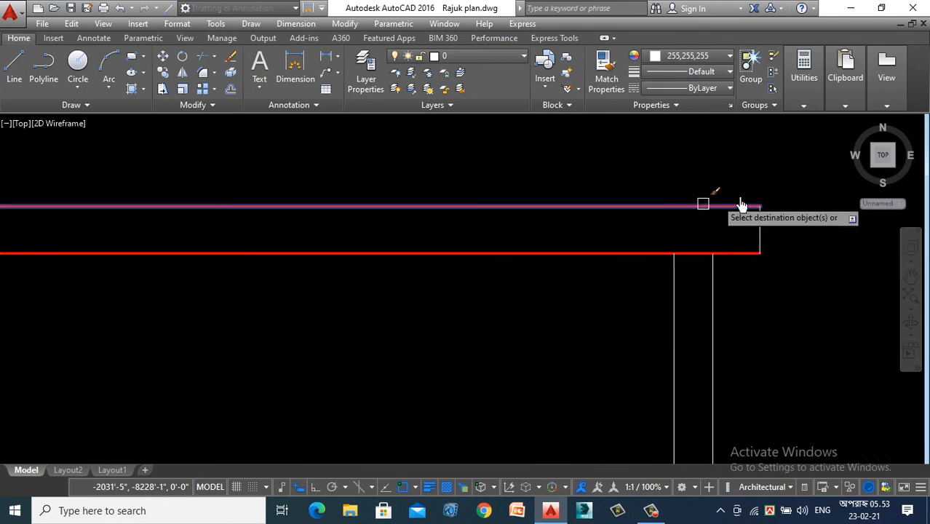
left_click(790, 181)
left_click(727, 235)
scroll(801, 243, "down", 4)
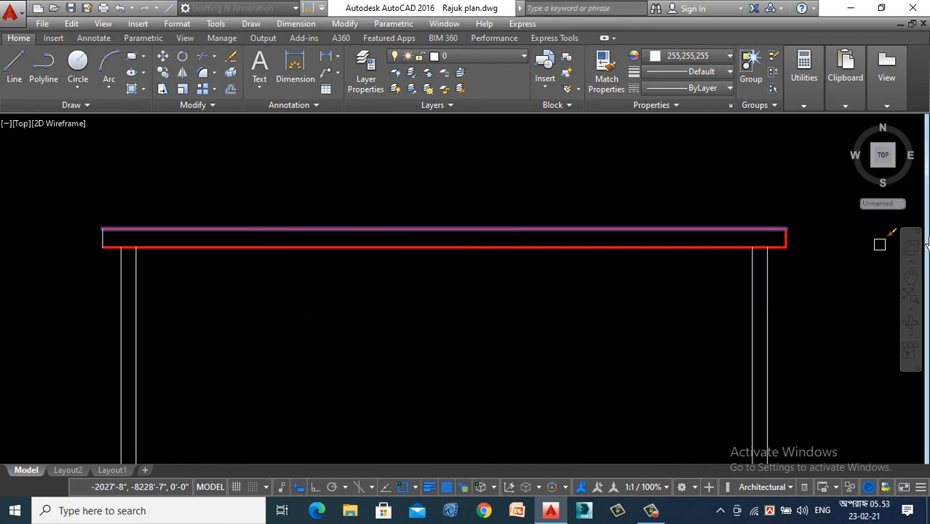
scroll(65, 244, "up", 4)
left_click(86, 150)
left_click(5, 212)
scroll(166, 182, "down", 5)
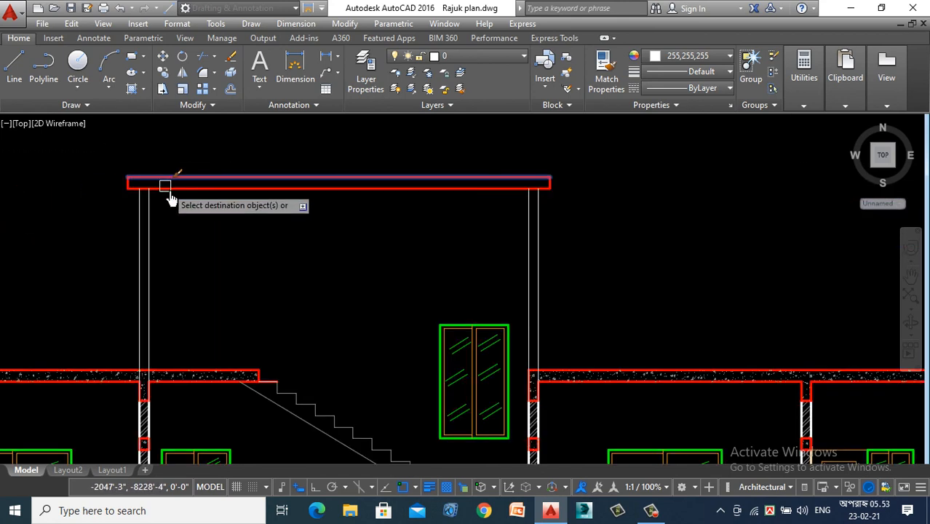
scroll(190, 266, "down", 2)
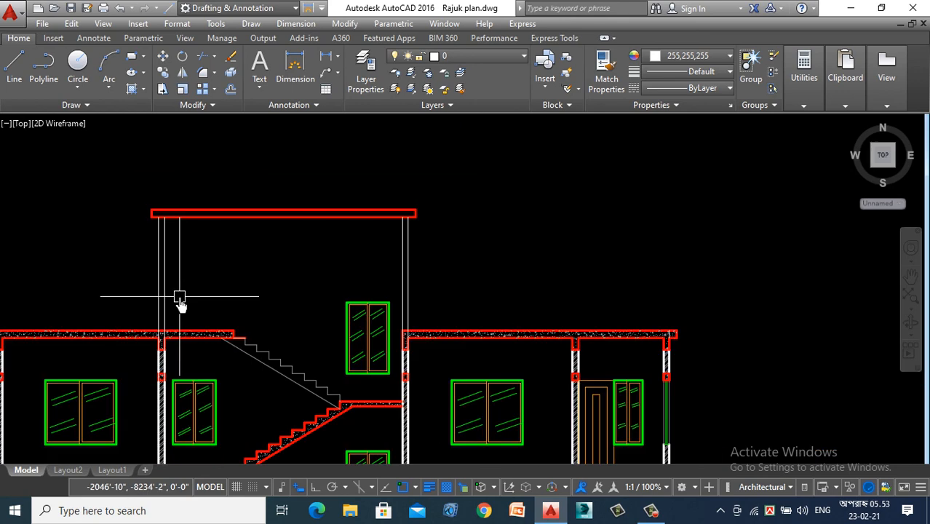
- Trim the stair room's wall lines below the top line of the main roof slab at both stair walls
key("Return")
scroll(182, 320, "up", 4)
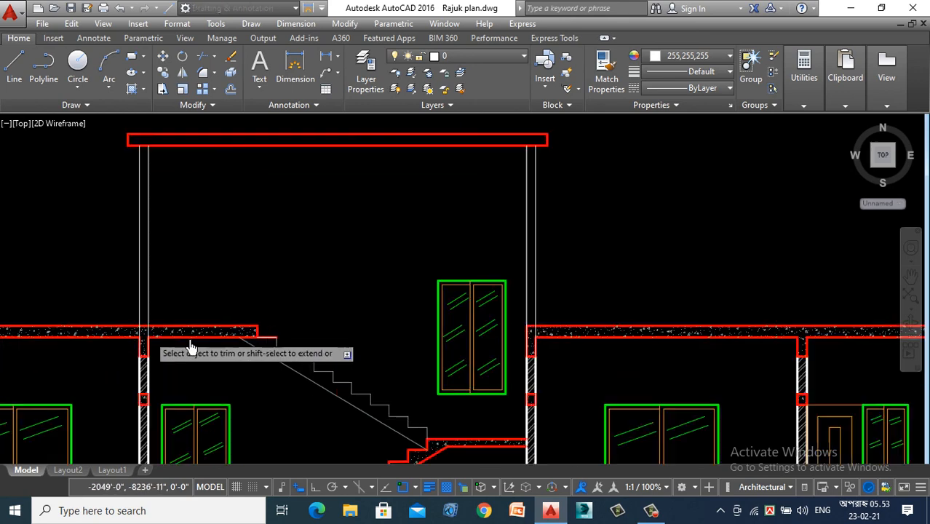
scroll(87, 292, "up", 5)
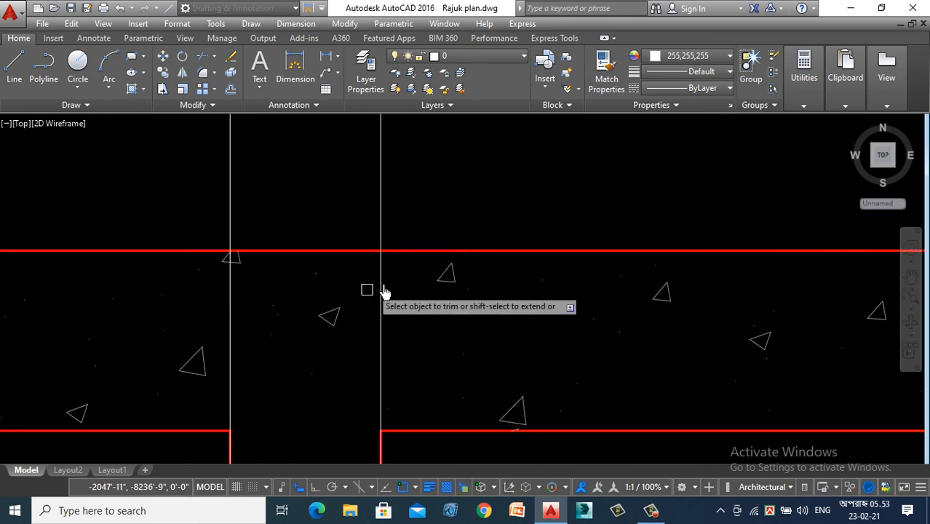
left_click(232, 285)
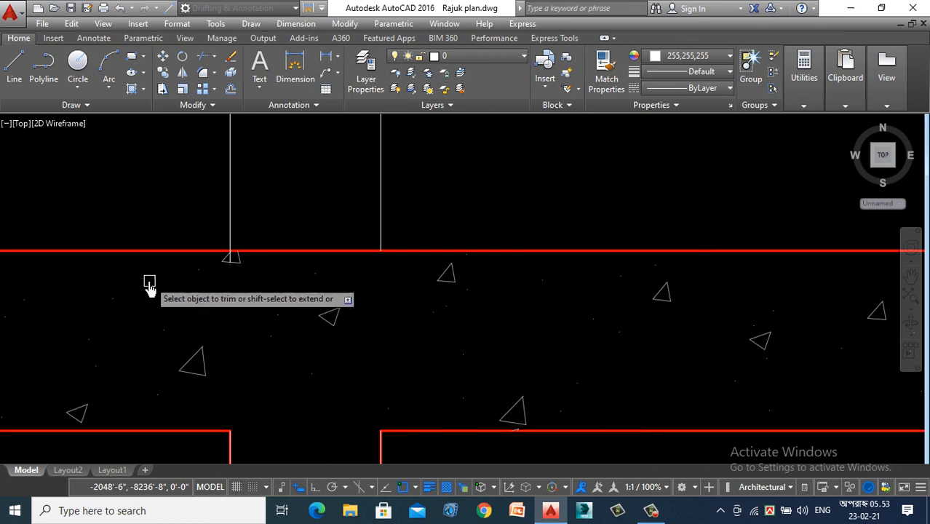
scroll(149, 281, "down", 4)
scroll(174, 268, "up", 4)
scroll(161, 288, "up", 5)
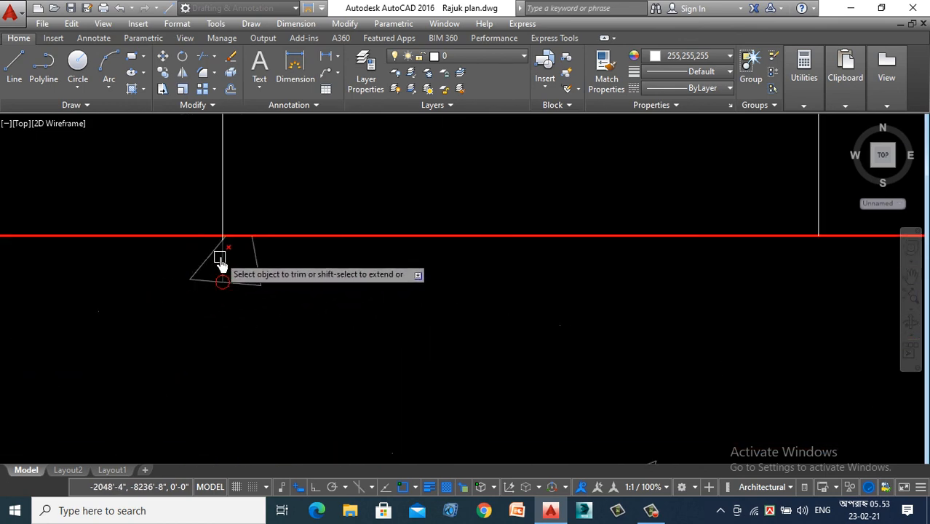
scroll(158, 313, "down", 6)
scroll(218, 316, "down", 5)
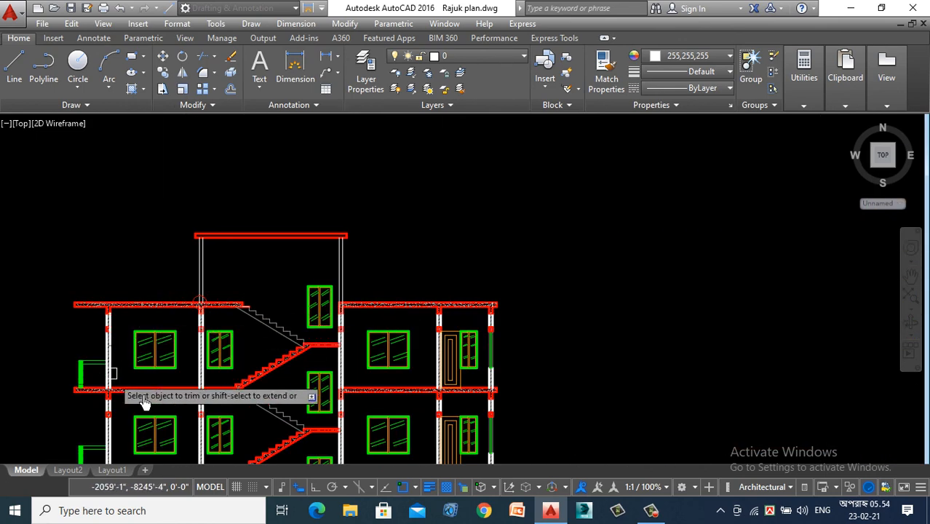
scroll(338, 312, "up", 6)
scroll(340, 306, "up", 5)
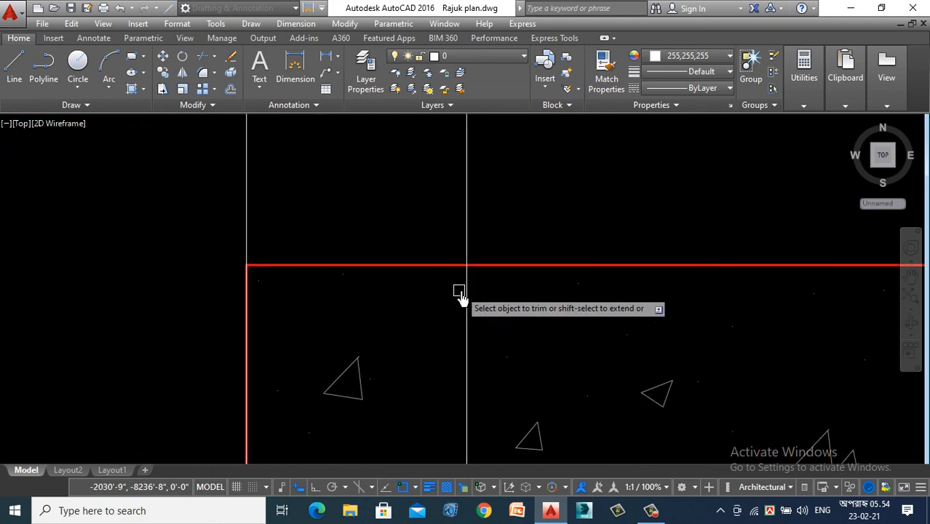
left_click(247, 300)
scroll(325, 289, "down", 2)
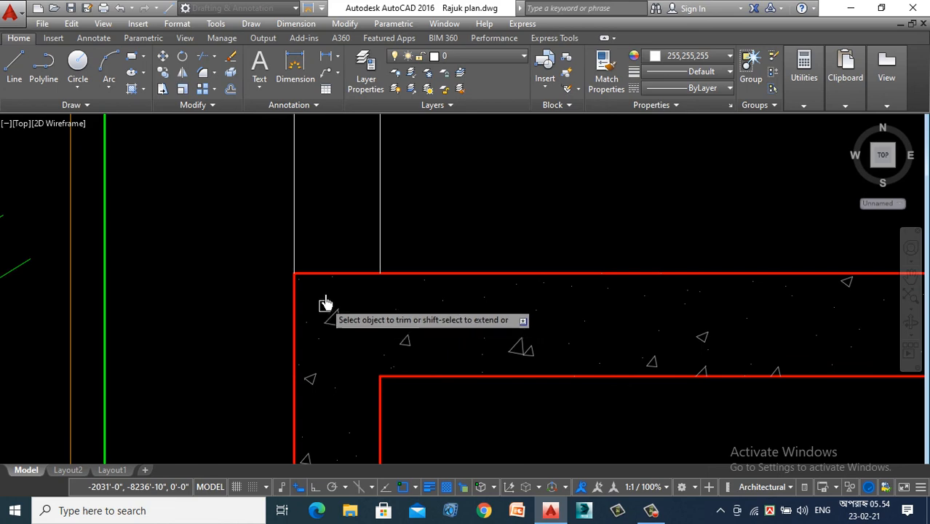
scroll(324, 304, "down", 2)
scroll(361, 300, "down", 3)
scroll(197, 309, "up", 3)
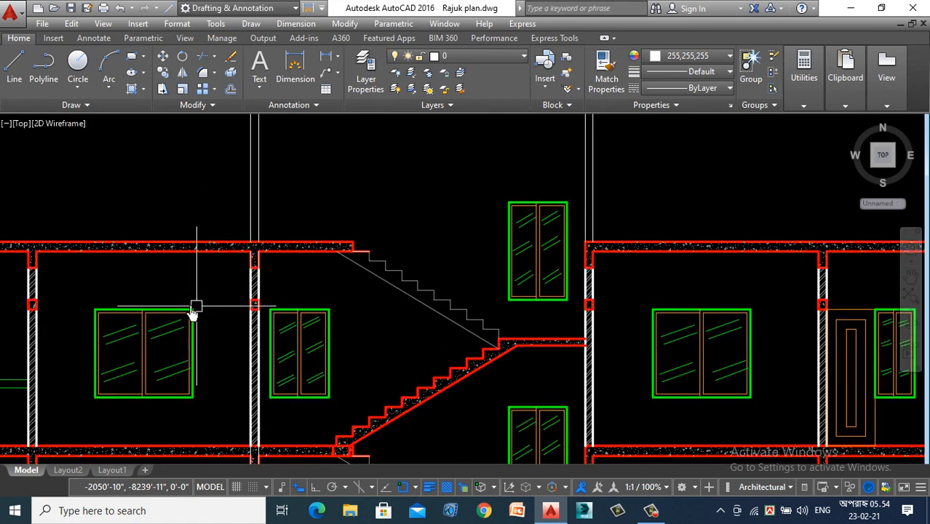
scroll(150, 300, "down", 3)
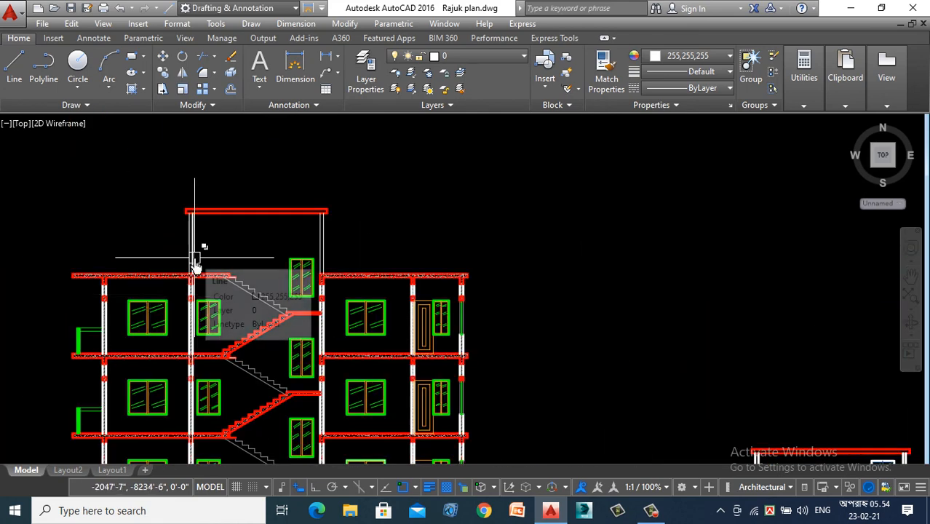
type("ma")
key("Return")
scroll(182, 299, "up", 5)
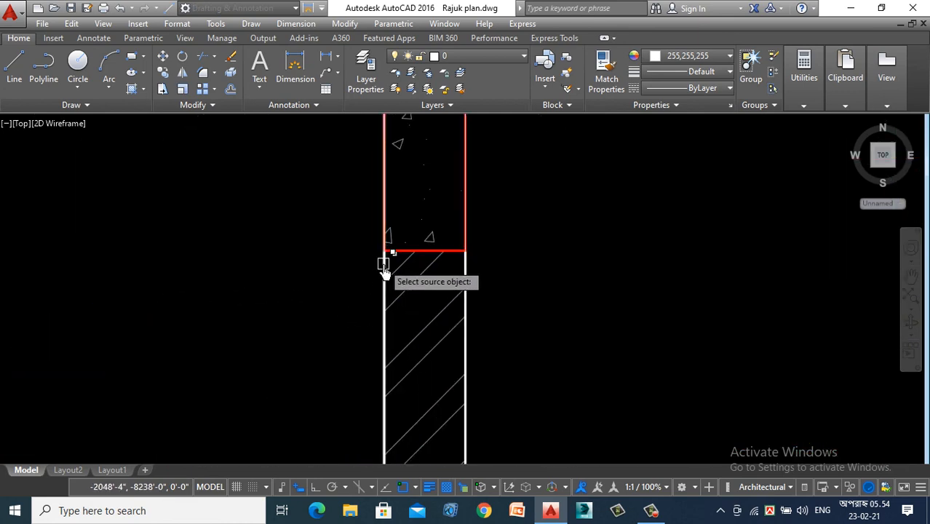
left_click(384, 265)
scroll(235, 359, "down", 8)
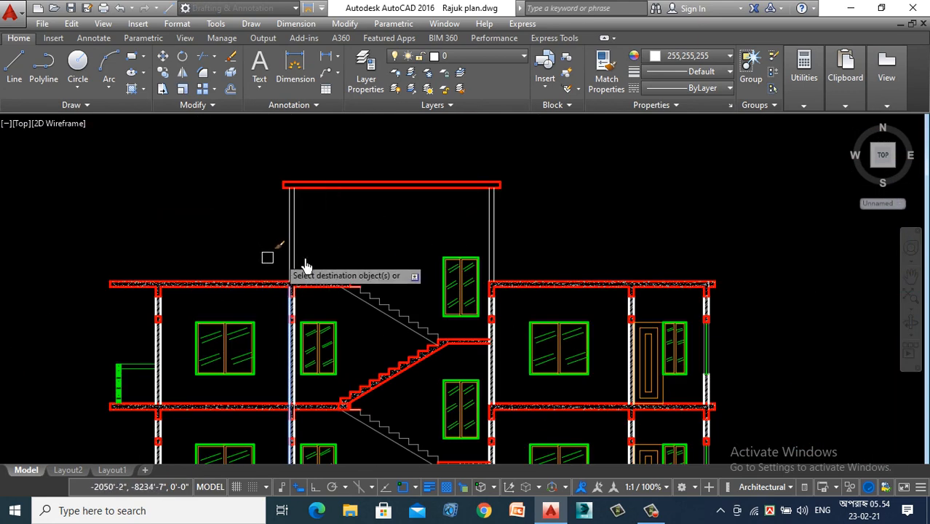
key("Escape")
- Assign a heavier lineweight to the four wall lines of the rooftop stair room
left_click(525, 221)
left_click(257, 228)
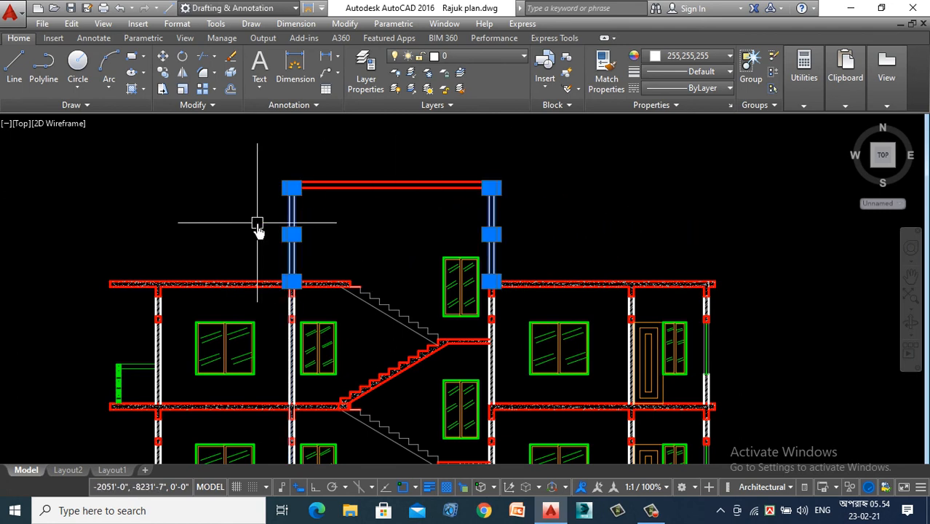
left_click(729, 71)
left_click(703, 192)
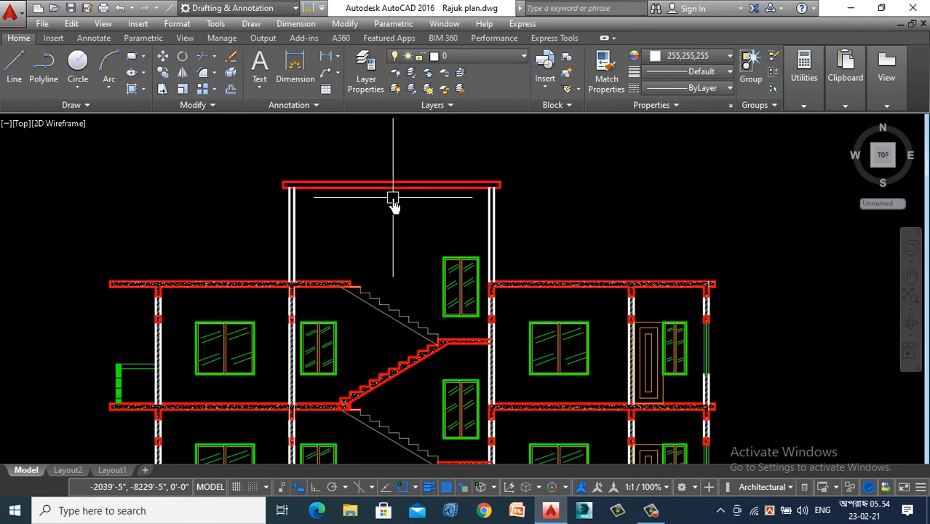
- Hatch the stair room's roof slab with the AR-CONC concrete pattern
type("H")
key("Return")
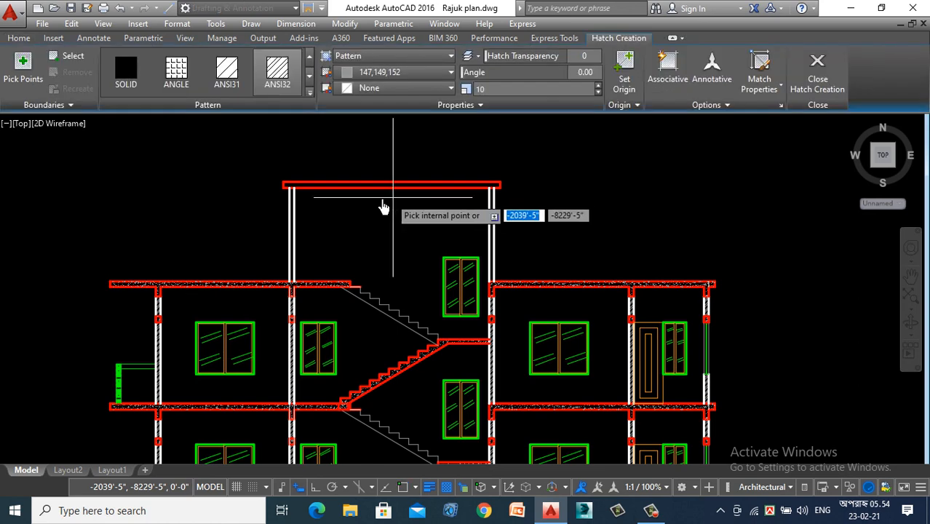
left_click(311, 92)
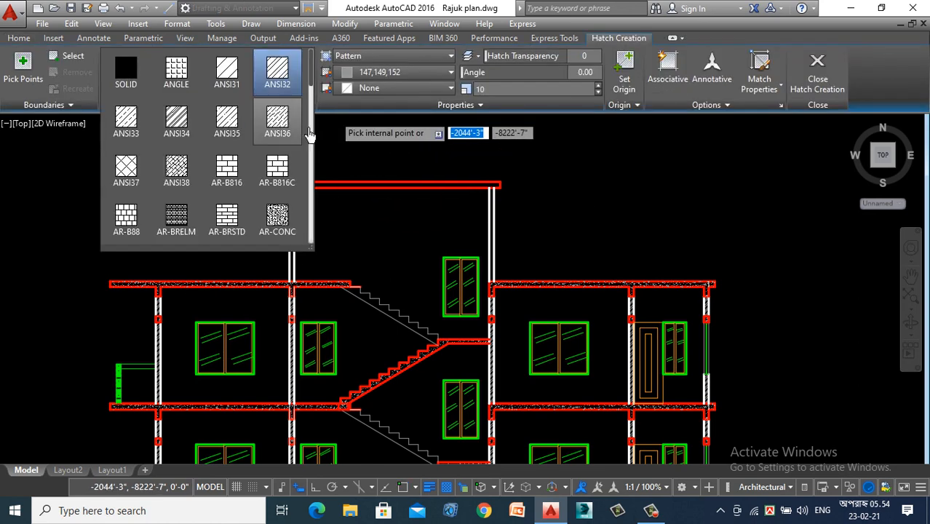
left_click(280, 218)
scroll(329, 202, "up", 3)
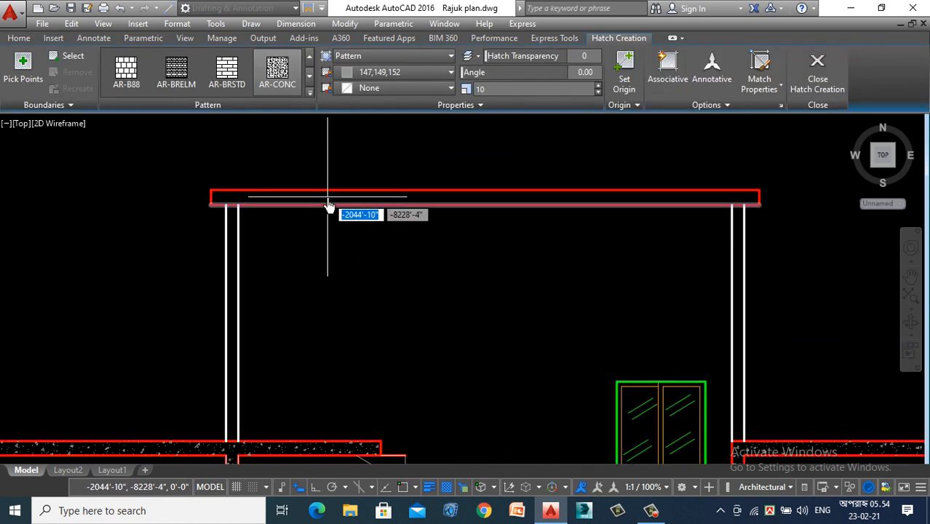
scroll(329, 204, "up", 3)
left_click(329, 205)
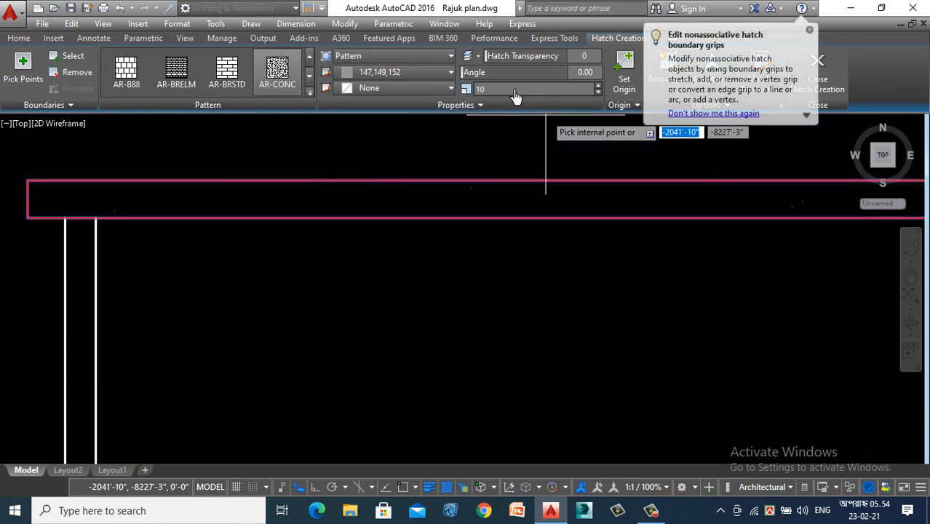
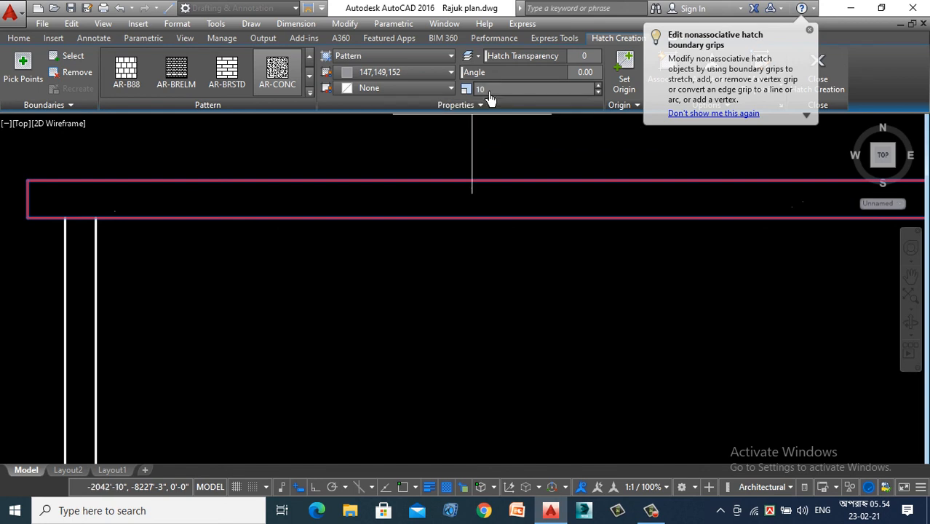
- Set the scale of the AR-CONC hatch in the stair room's roof slab to 1 and finish the hatch
key("BackSpace")
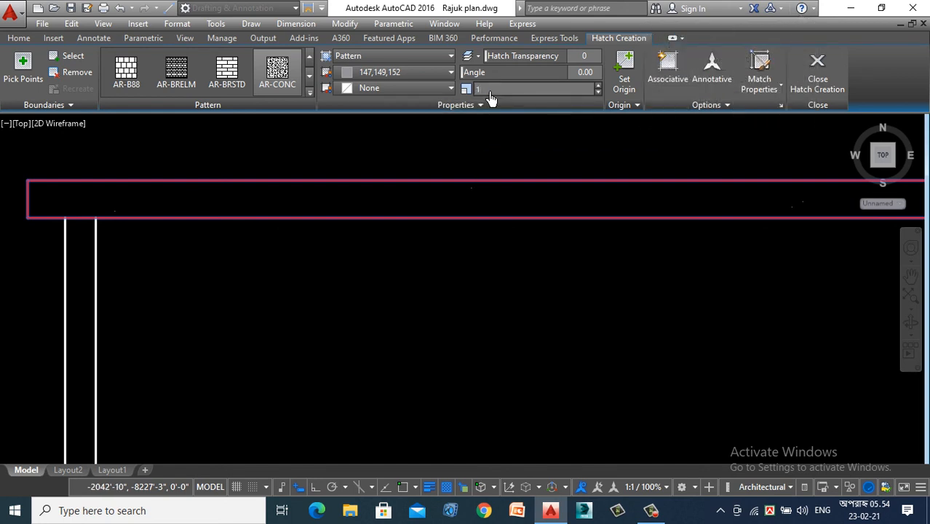
type("1")
key("Return")
scroll(402, 315, "down", 8)
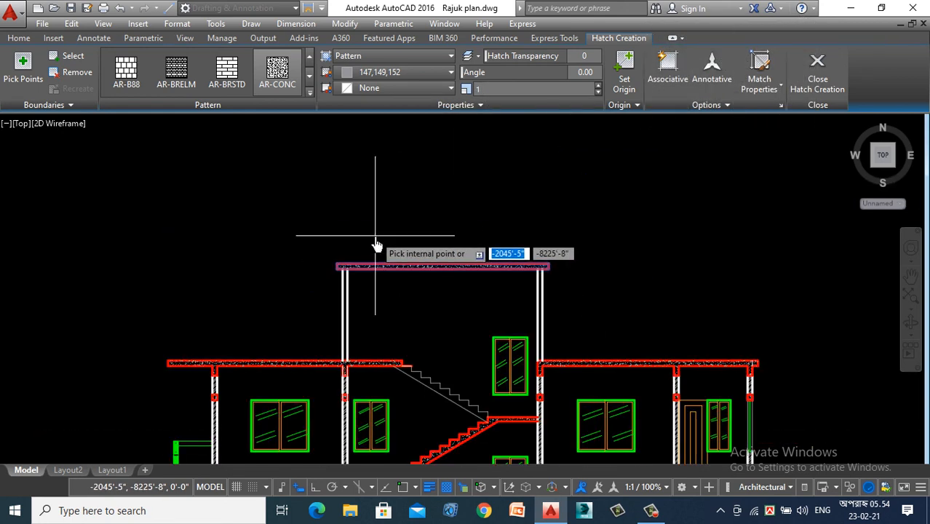
key("Escape")
scroll(312, 222, "down", 3)
scroll(309, 197, "down", 3)
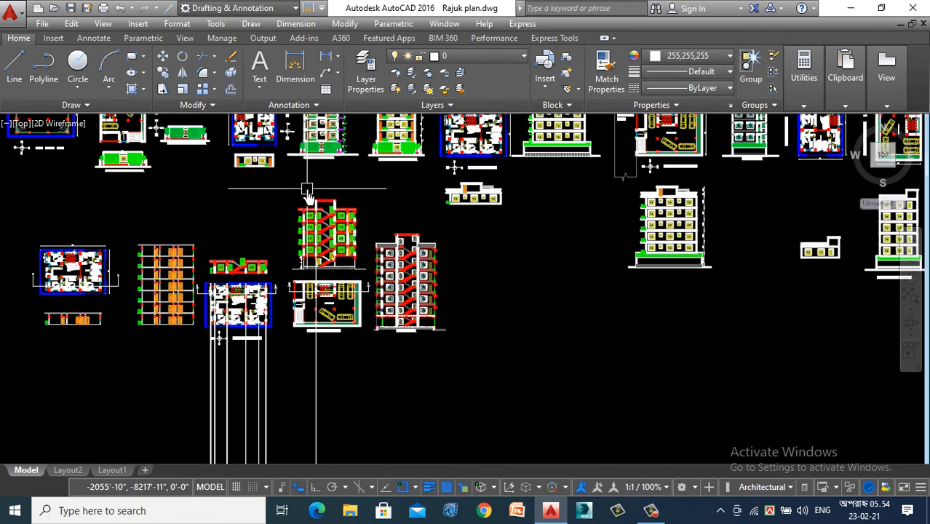
scroll(291, 291, "up", 6)
scroll(284, 305, "up", 3)
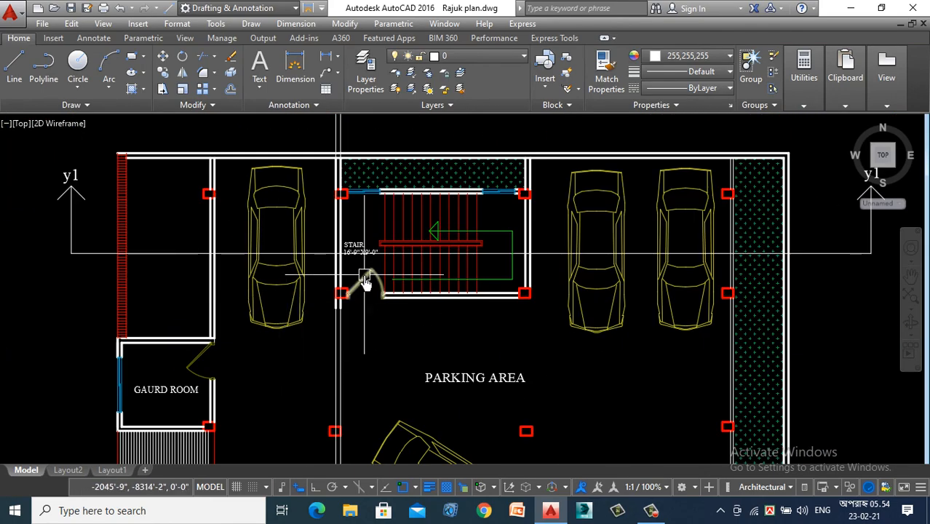
scroll(360, 316, "down", 6)
scroll(380, 149, "up", 2)
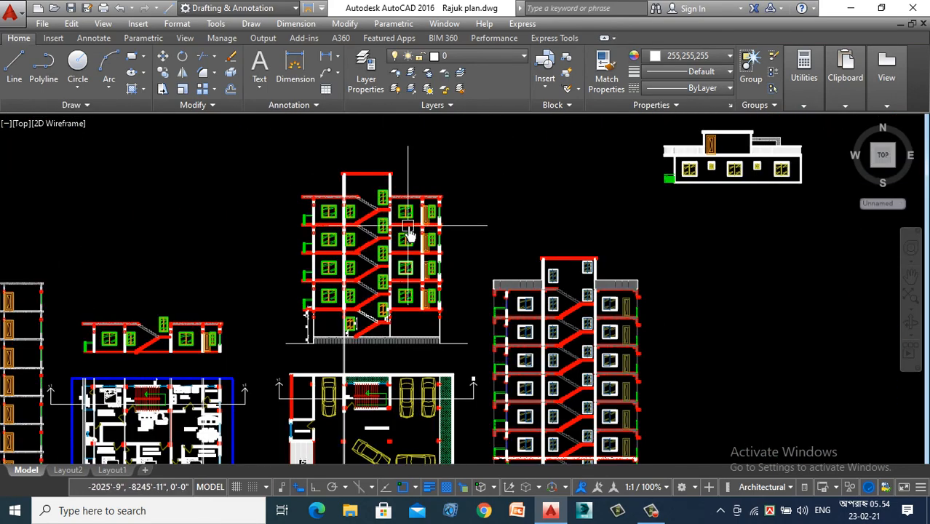
scroll(451, 290, "up", 2)
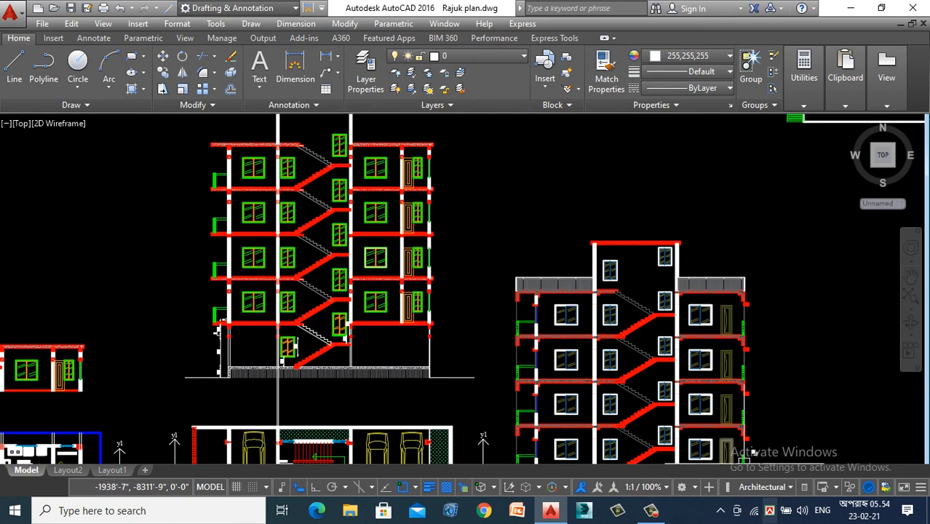
left_click(654, 512)
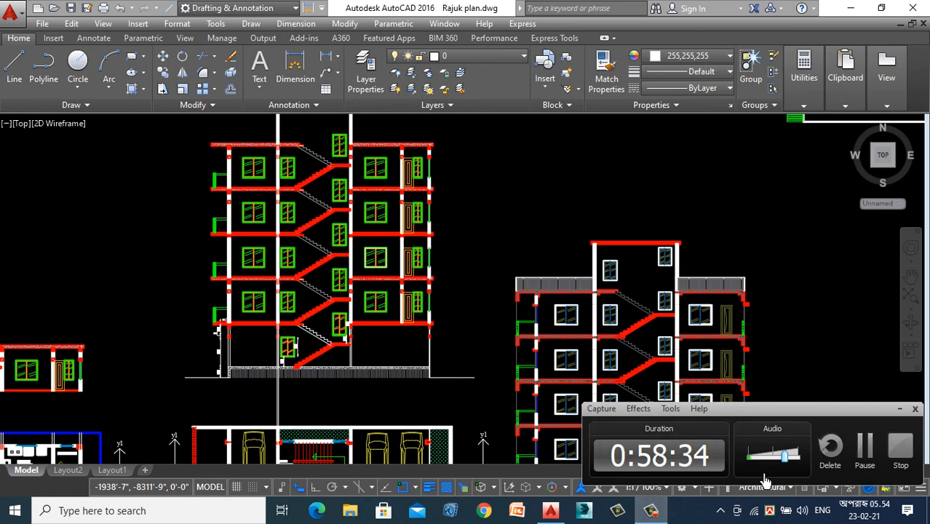
left_click(900, 412)
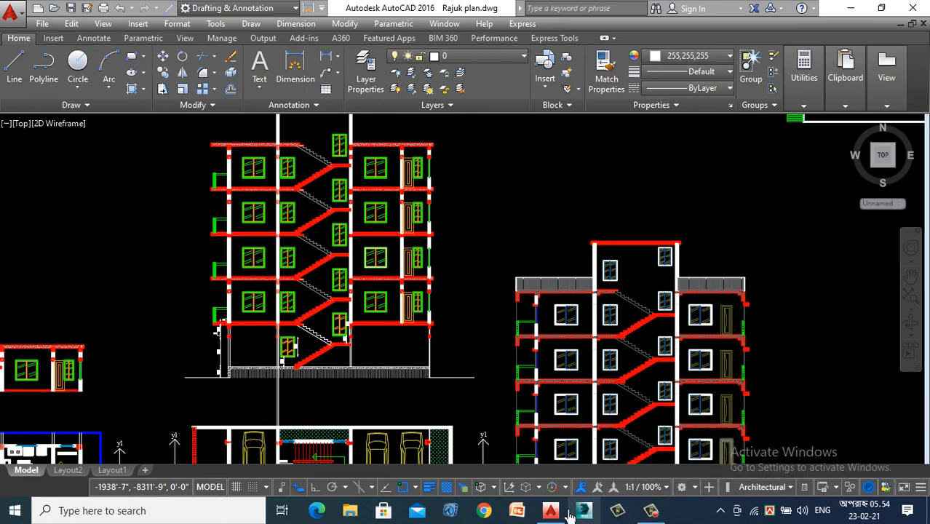
- Dimension the height from the first-floor slab top to the window sill along the section's outer wall, placing the dimension outside the wall
scroll(480, 372, "down", 1)
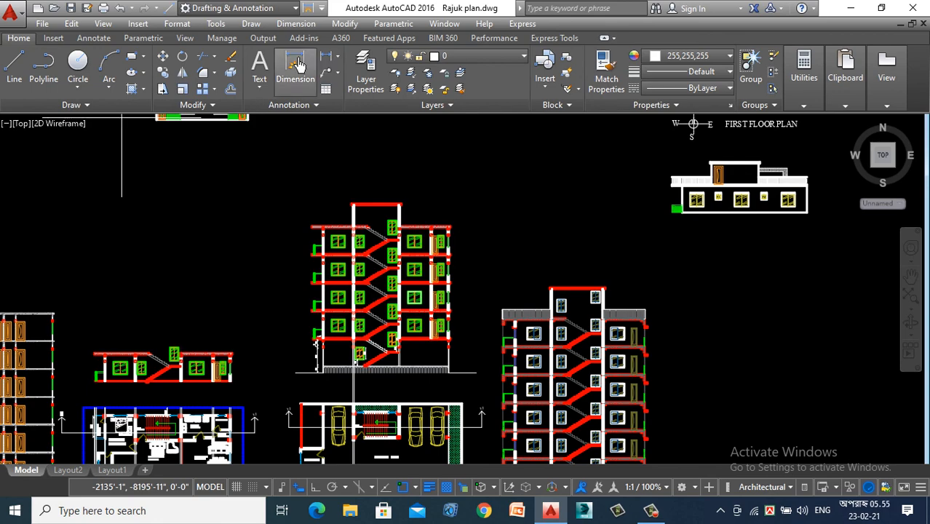
scroll(457, 357, "up", 2)
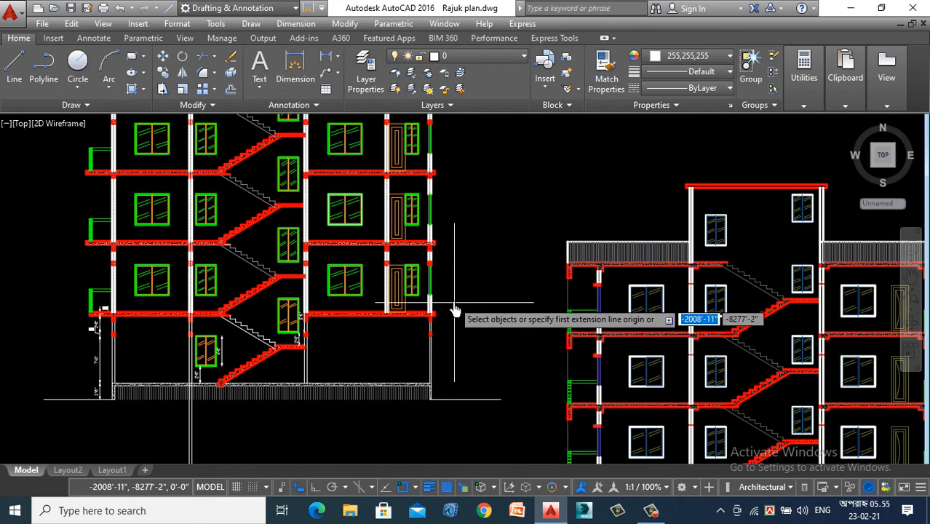
scroll(457, 302, "up", 2)
scroll(429, 321, "up", 2)
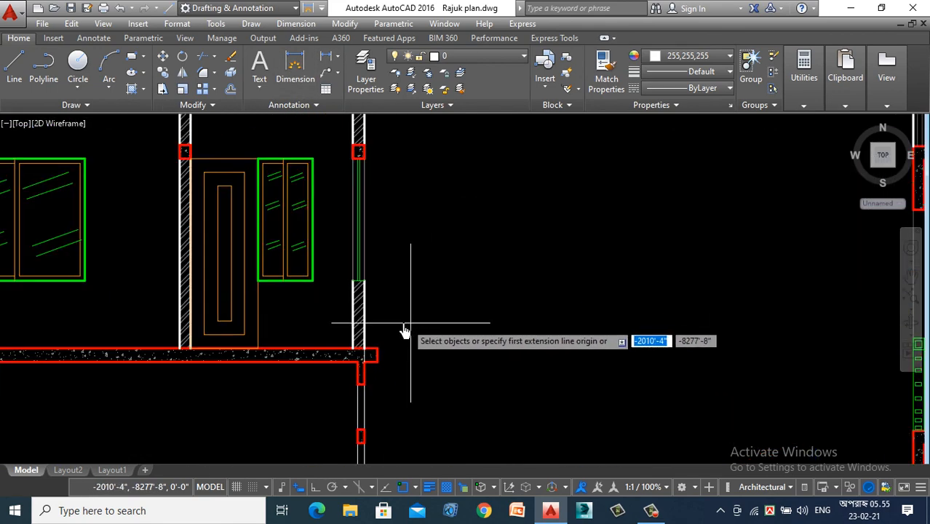
scroll(374, 350, "up", 3)
left_click(344, 361)
scroll(343, 364, "down", 2)
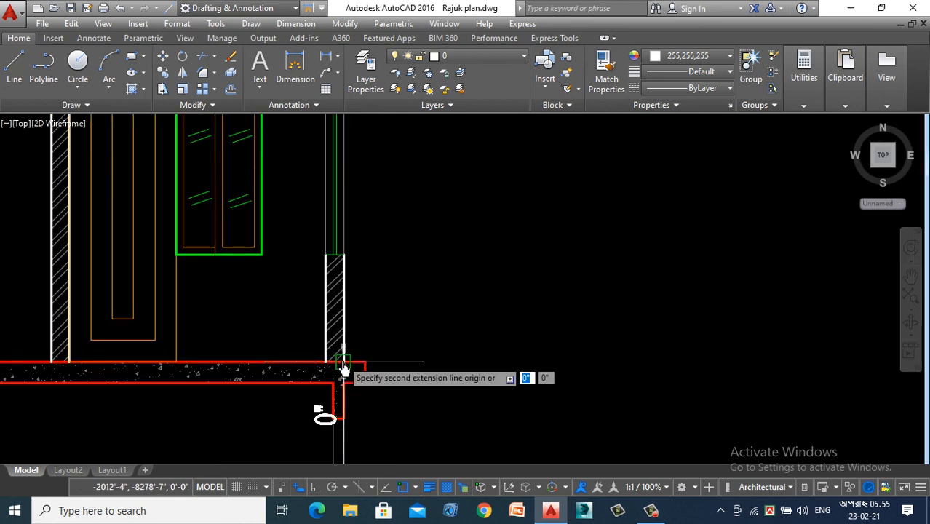
scroll(380, 329, "down", 3)
scroll(367, 196, "up", 5)
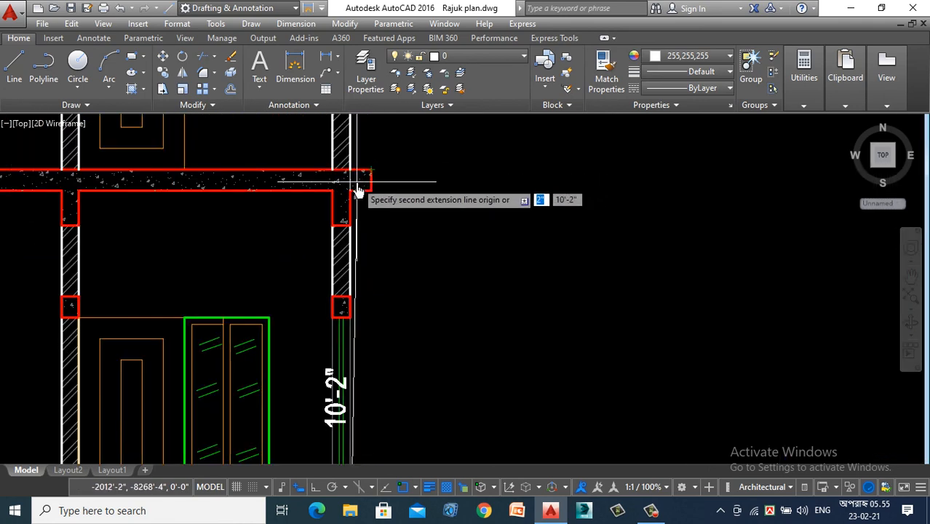
scroll(360, 240, "down", 2)
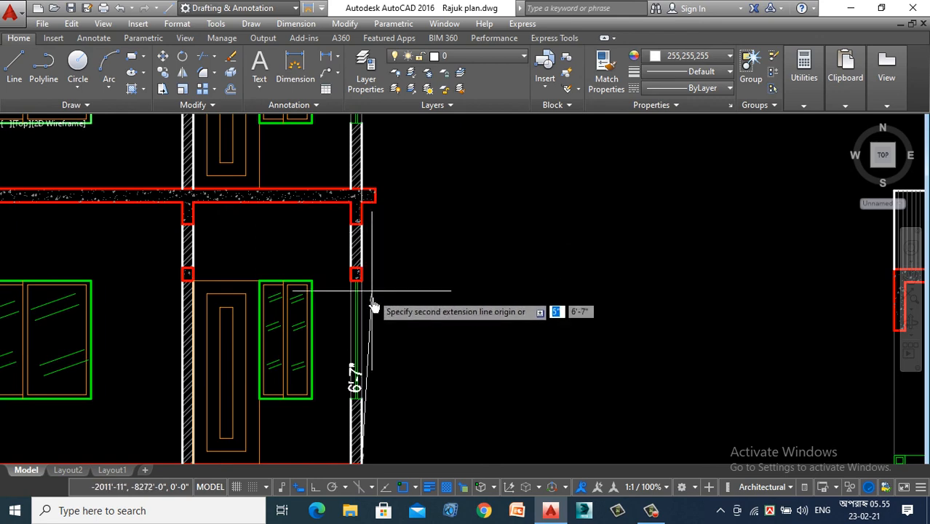
scroll(363, 345, "down", 2)
scroll(359, 345, "up", 2)
left_click(364, 346)
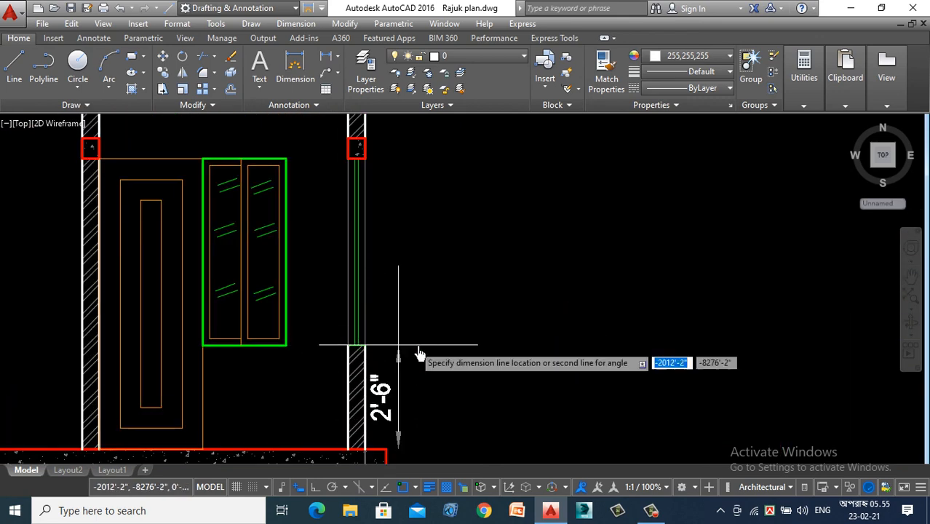
left_click(430, 351)
key("Return")
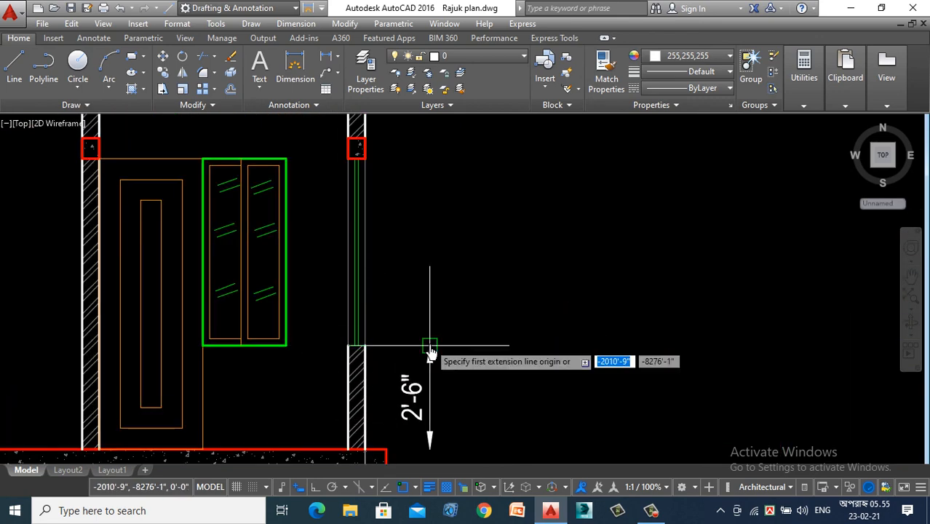
- Continue the dimension chain upward over the first floor's window, lintel and wall to the slab above
left_click(306, 27)
left_click(319, 211)
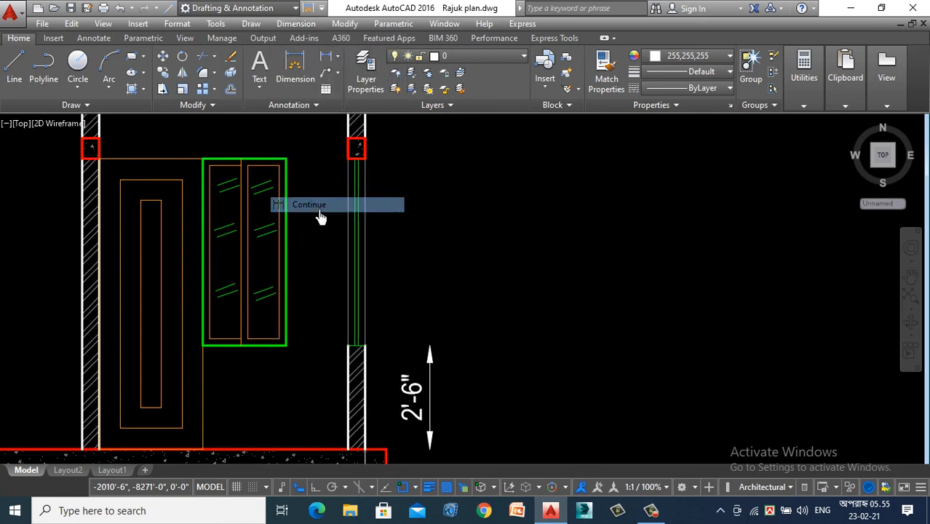
left_click(366, 160)
scroll(408, 218, "down", 3)
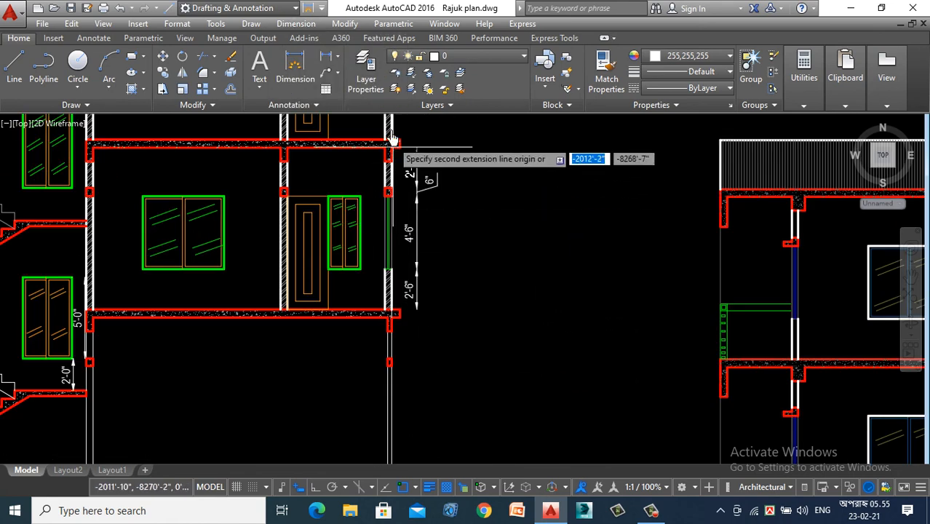
scroll(390, 155, "up", 5)
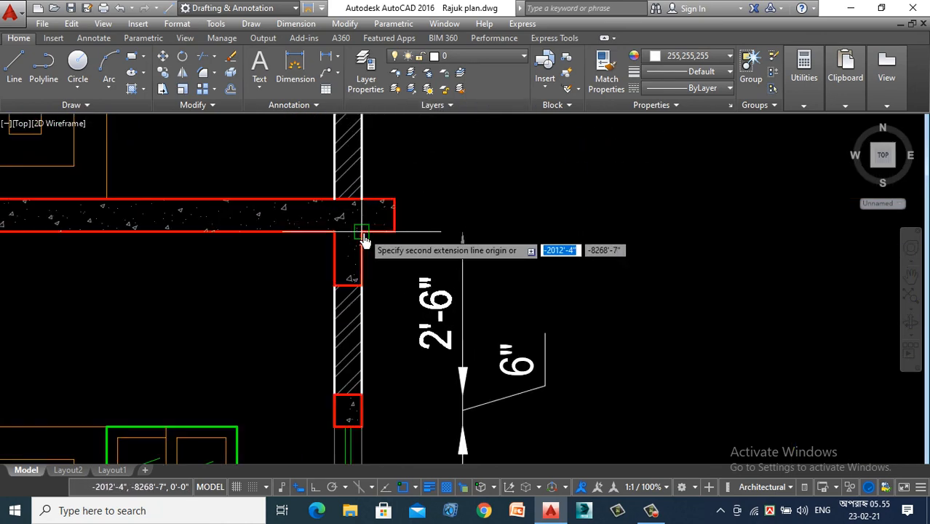
scroll(407, 262, "down", 5)
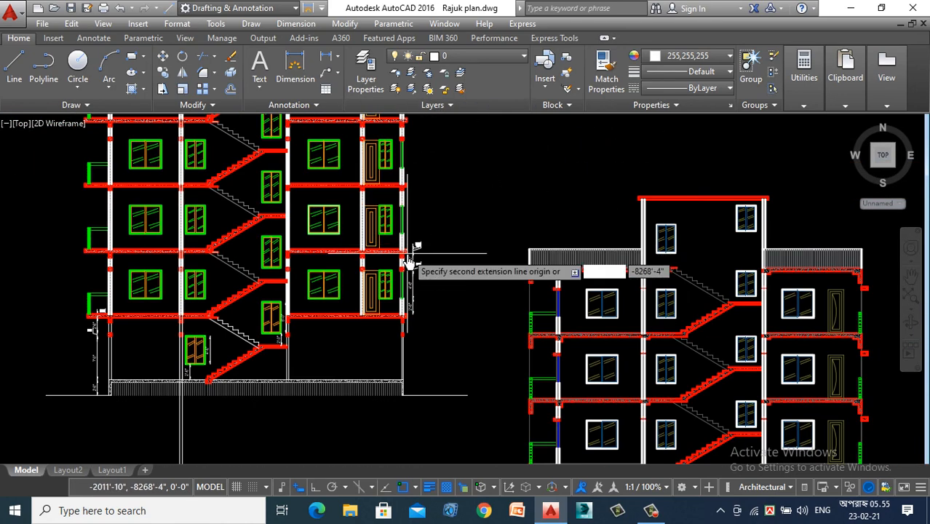
- Continue the chain through the second floor's sill, window opening, lintel, wall and the slab above it
scroll(409, 263, "up", 6)
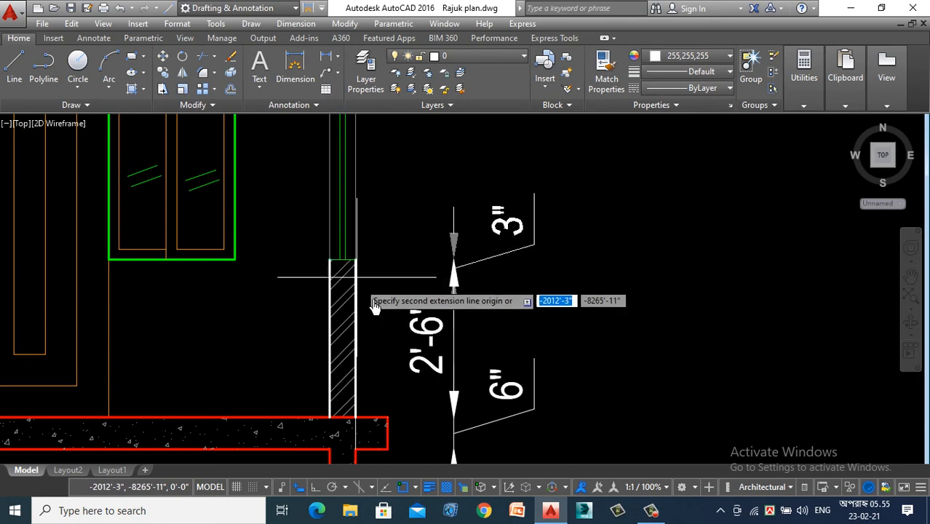
scroll(415, 234, "down", 5)
scroll(363, 241, "up", 5)
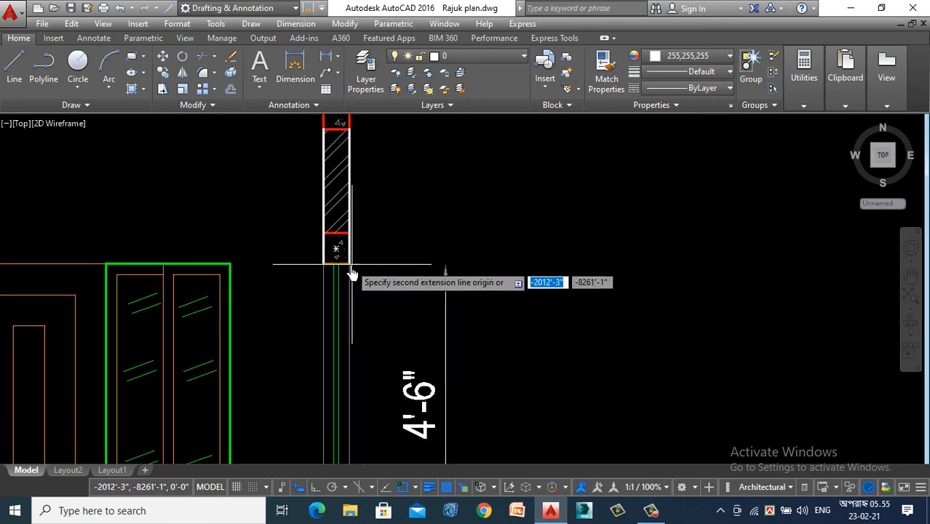
scroll(379, 163, "down", 4)
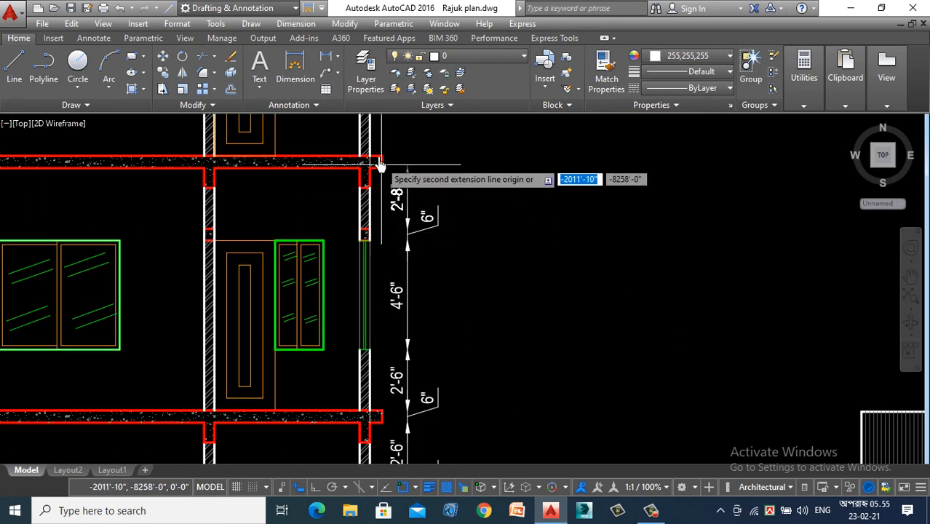
scroll(379, 163, "up", 3)
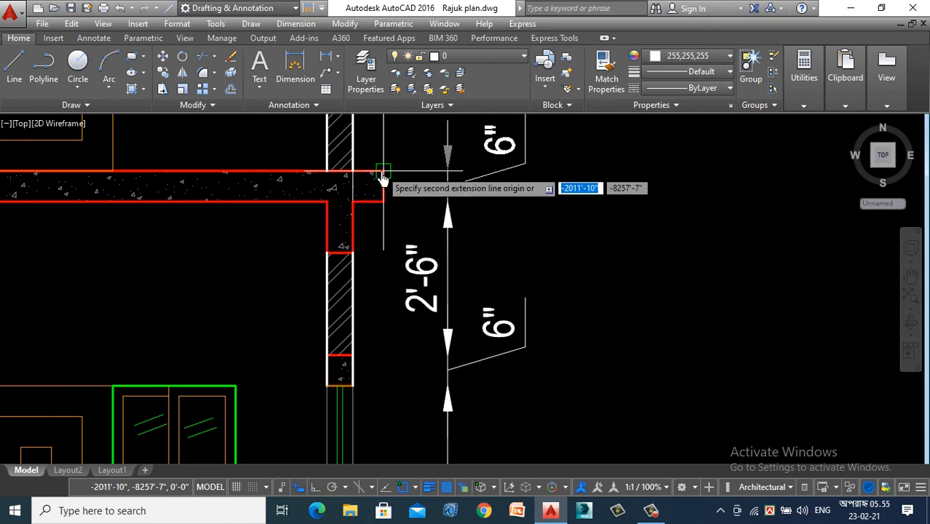
scroll(379, 177, "down", 4)
- Extend the chain over the third floor, picking the sill, window head, lintel top, beam underside, slab underside and slab top
scroll(399, 266, "up", 2)
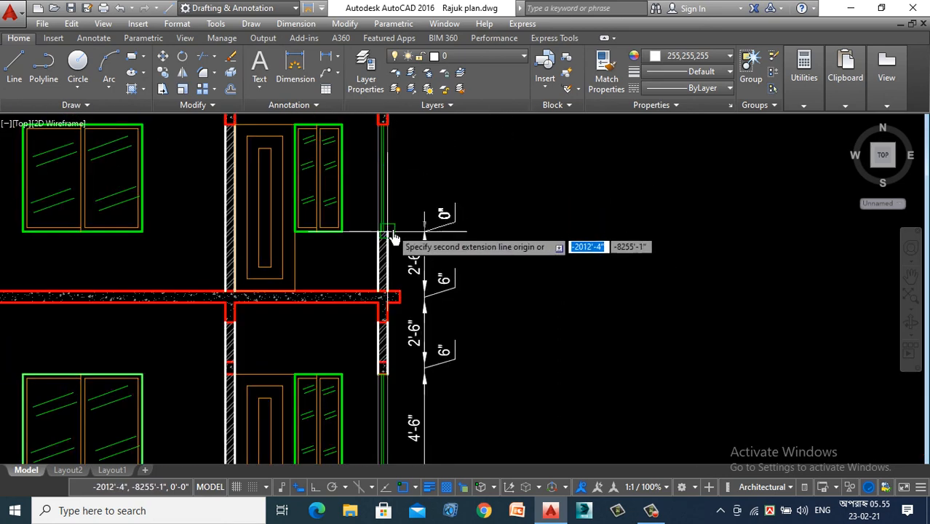
scroll(393, 239, "down", 3)
scroll(369, 216, "up", 5)
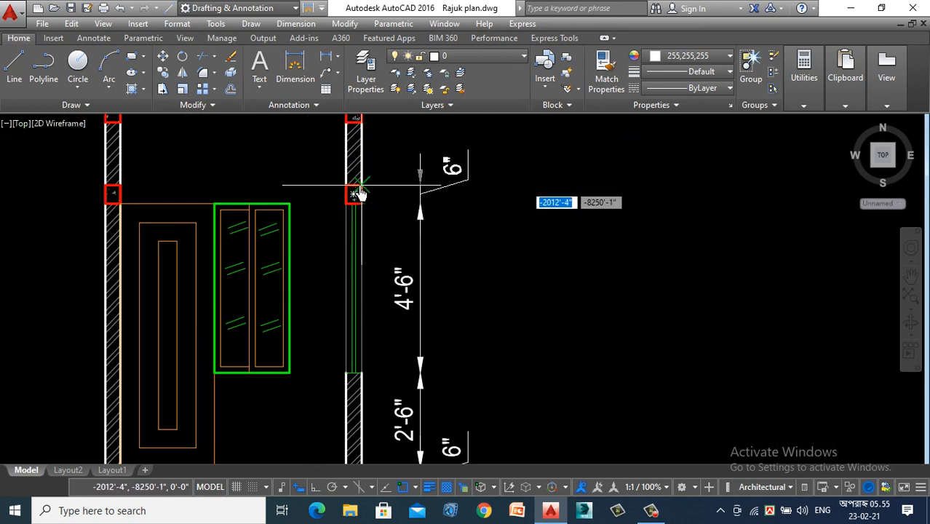
scroll(392, 182, "up", 4)
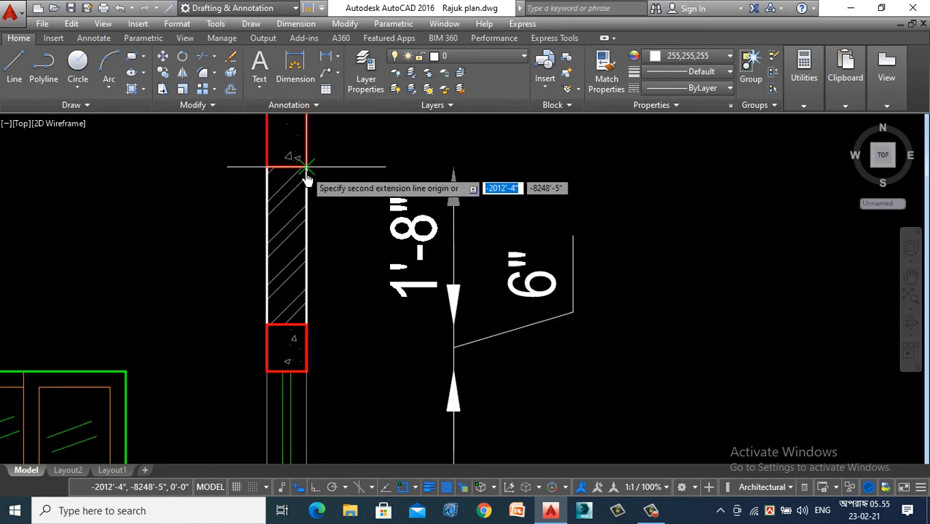
scroll(359, 264, "down", 3)
scroll(373, 203, "up", 3)
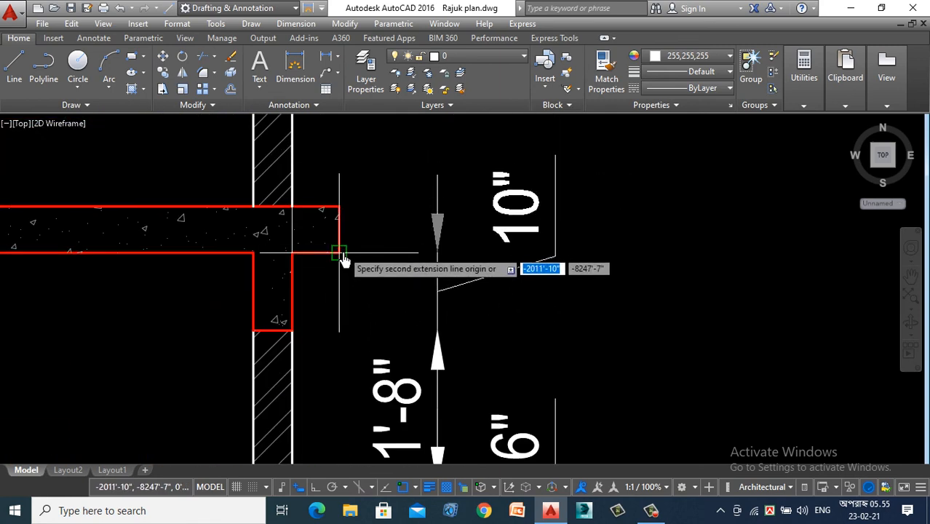
scroll(356, 262, "down", 3)
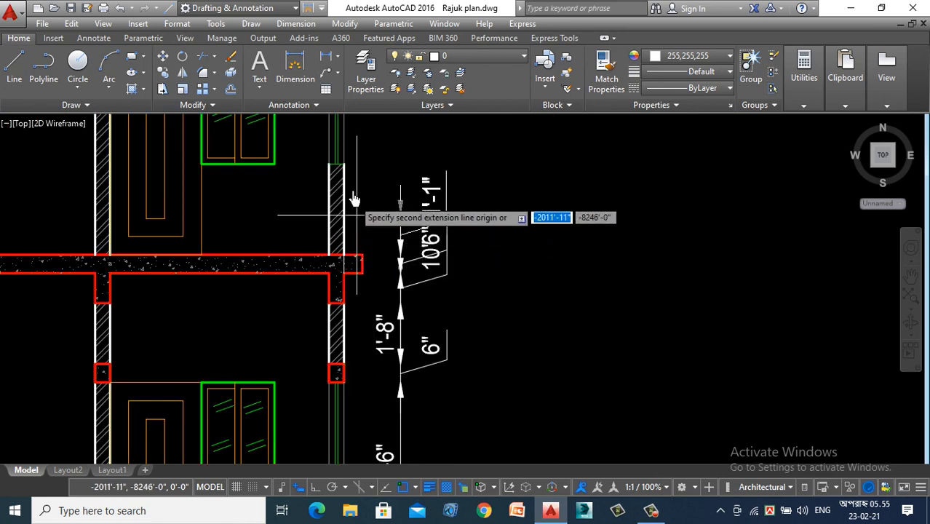
- Add the fourth floor's sill, window, lintel, wall, beam and roof slab to the continued dimension chain
scroll(339, 153, "up", 3)
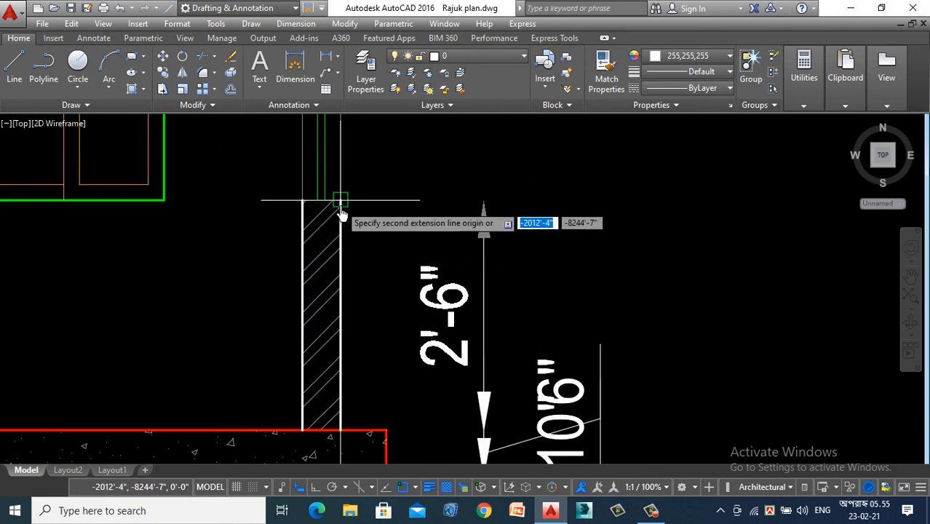
scroll(380, 288, "down", 4)
scroll(382, 153, "up", 4)
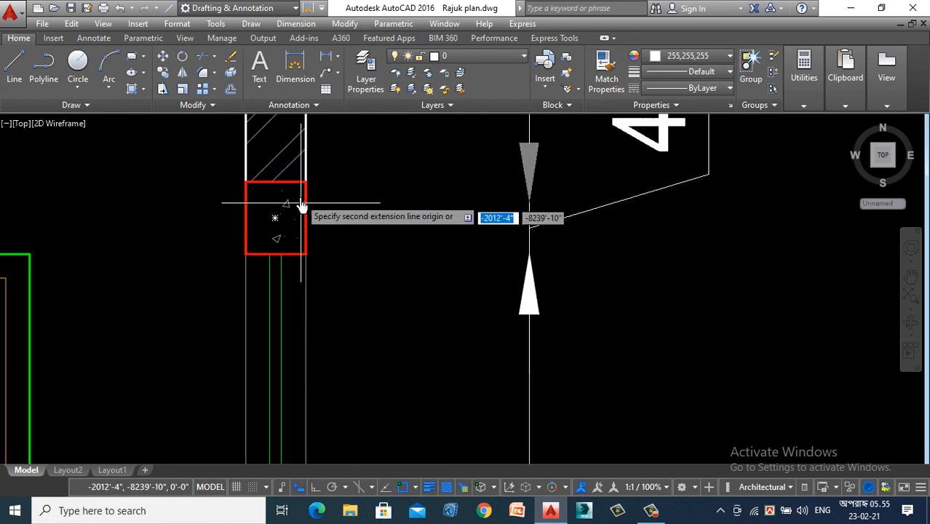
scroll(344, 314, "down", 4)
scroll(341, 270, "up", 4)
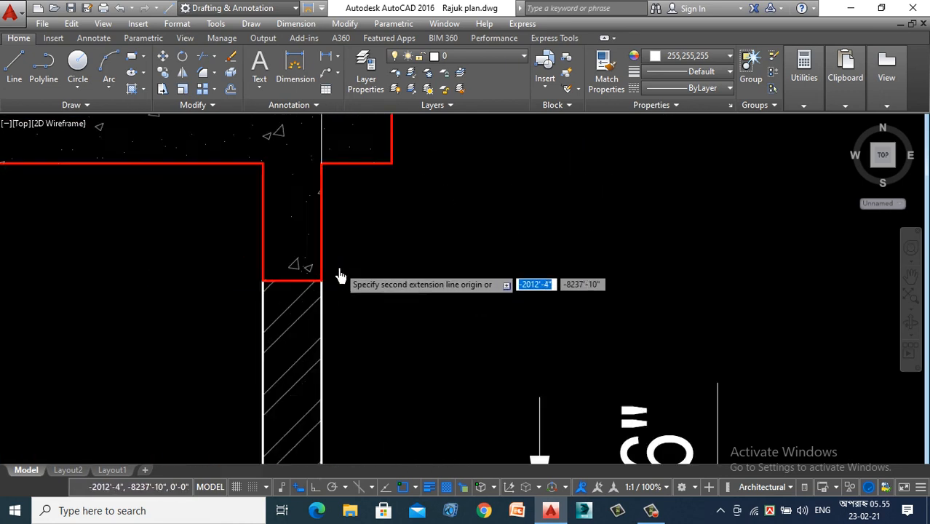
scroll(316, 322, "down", 4)
scroll(357, 224, "up", 4)
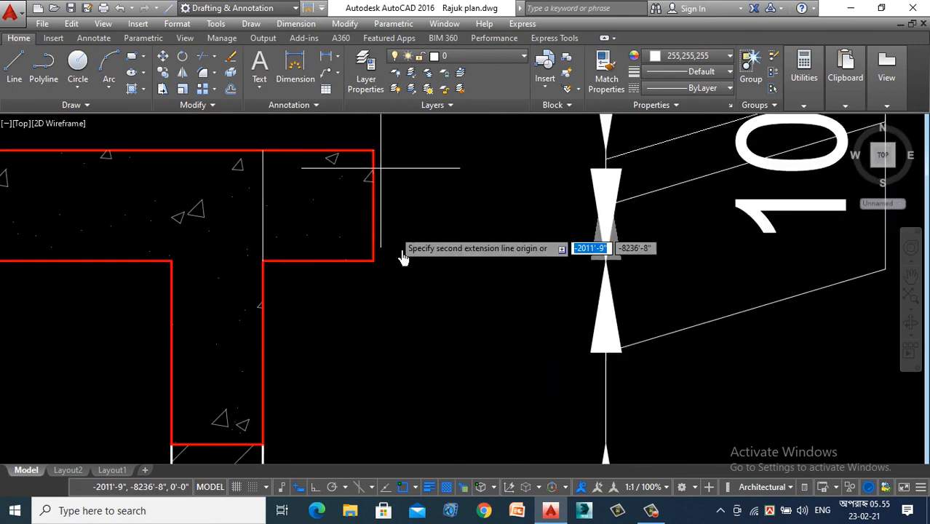
- Carry the dimension chain up to the top of the stair room's roof slab and end the chain
scroll(407, 276, "down", 5)
scroll(371, 270, "down", 5)
scroll(276, 218, "up", 5)
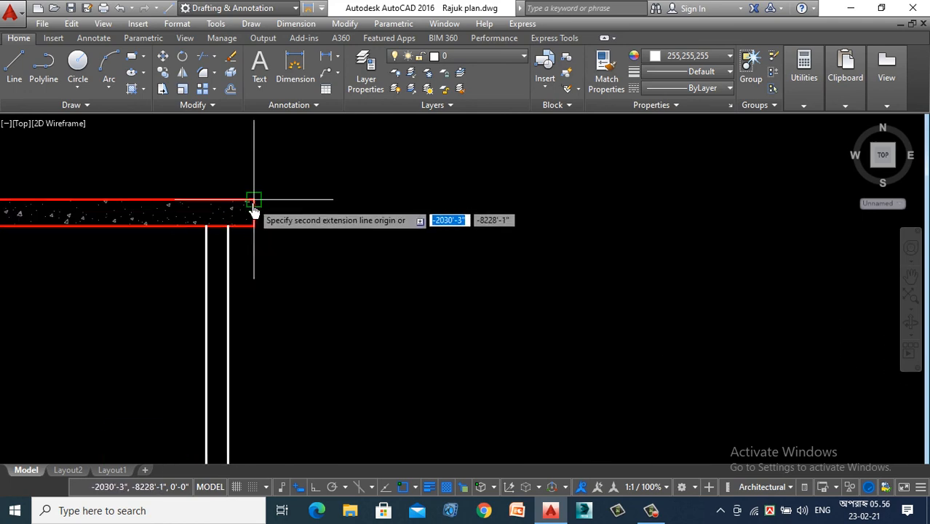
scroll(386, 267, "down", 2)
scroll(386, 255, "down", 5)
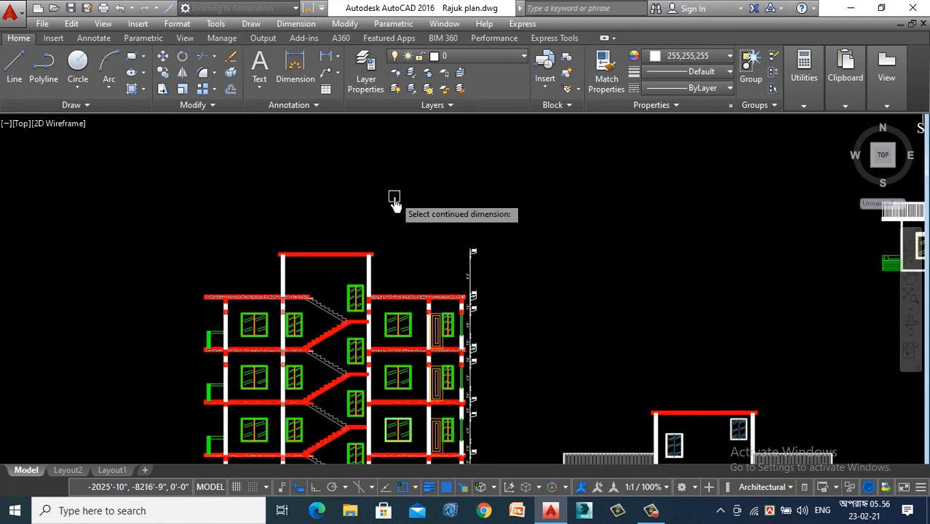
- Review the dimensioned building section alongside the ground floor plan, first floor plan and neighbouring Section Y1-Y1
scroll(395, 206, "down", 4)
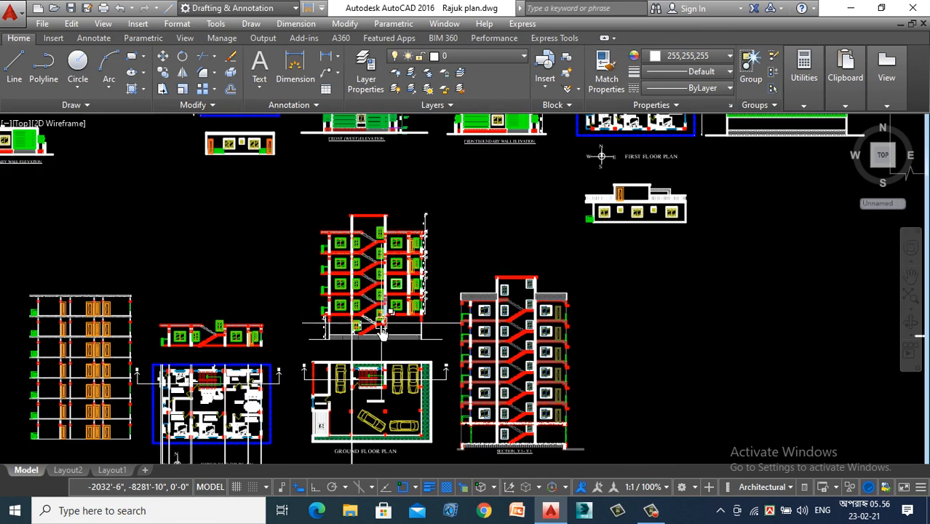
scroll(382, 328, "up", 3)
scroll(349, 342, "down", 6)
scroll(309, 357, "up", 5)
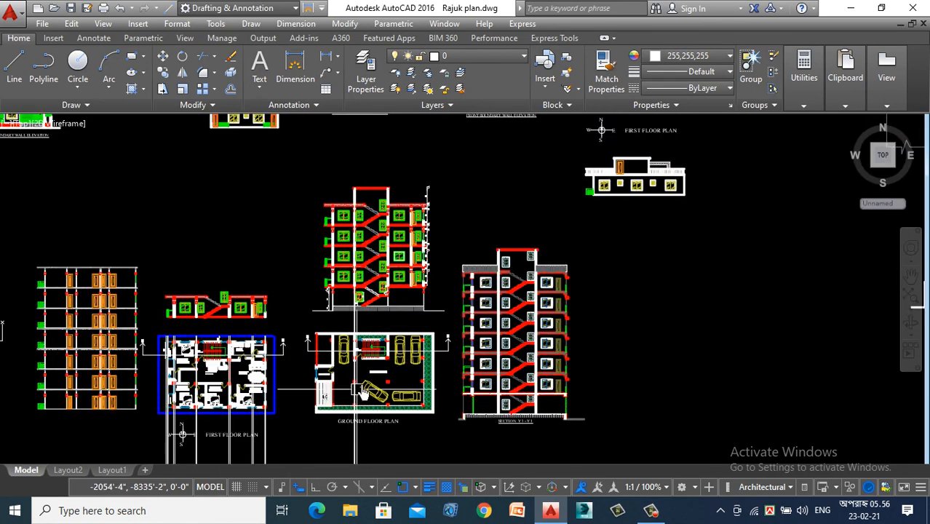
scroll(384, 305, "down", 5)
scroll(305, 364, "up", 7)
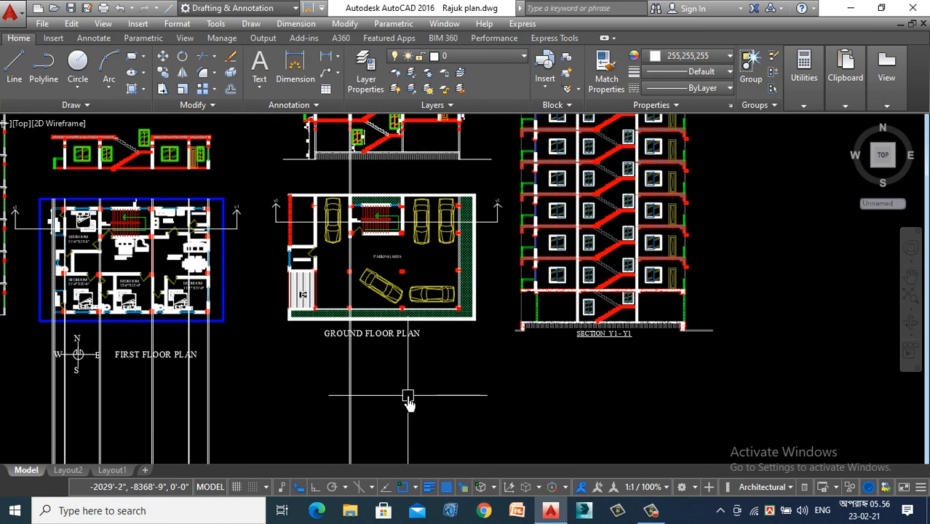
scroll(292, 411, "down", 2)
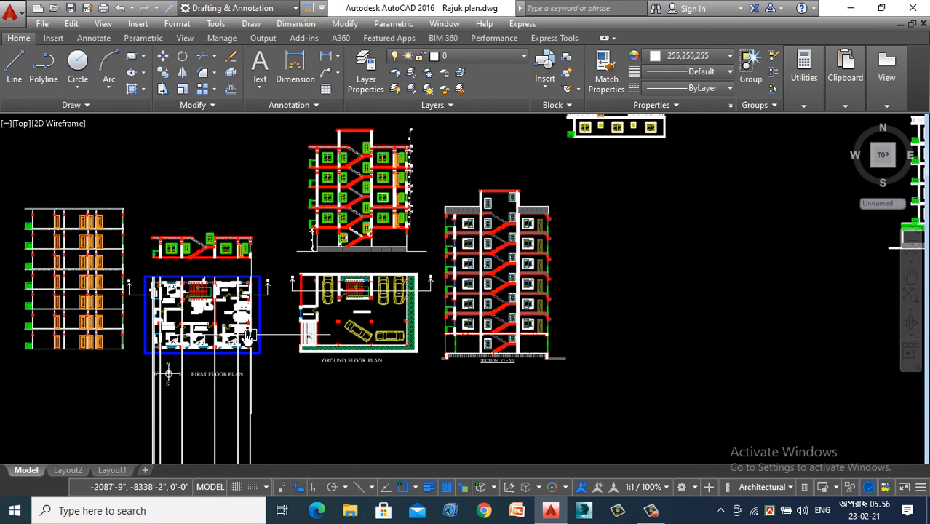
scroll(175, 262, "up", 2)
scroll(238, 313, "down", 2)
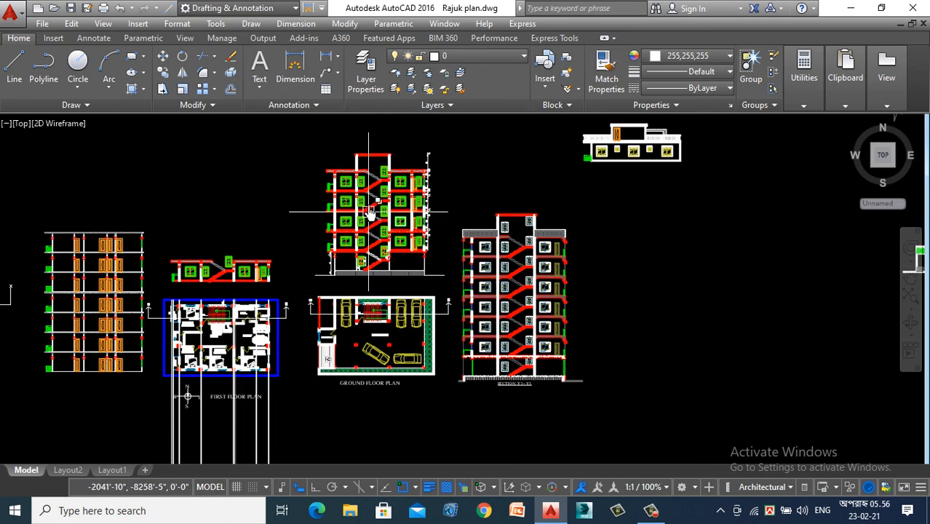
scroll(402, 168, "up", 2)
scroll(320, 190, "up", 2)
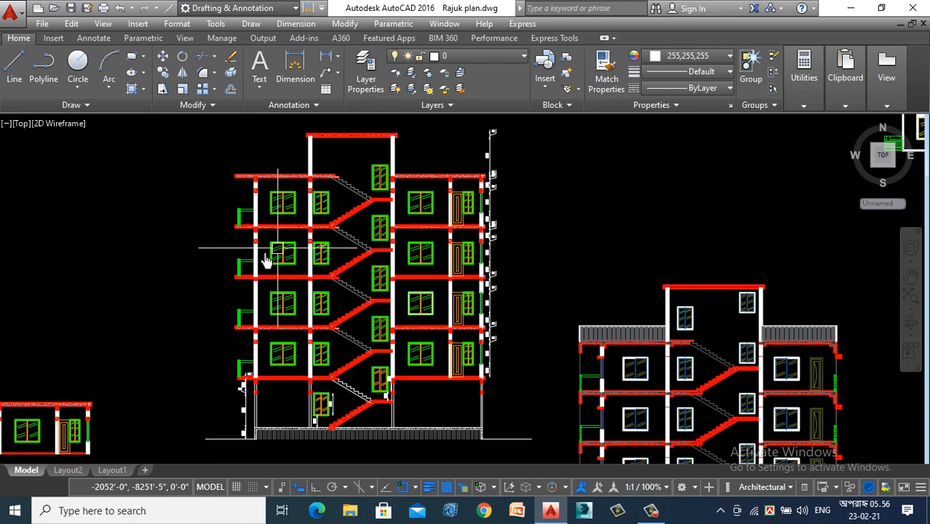
scroll(408, 291, "up", 3)
scroll(411, 266, "down", 3)
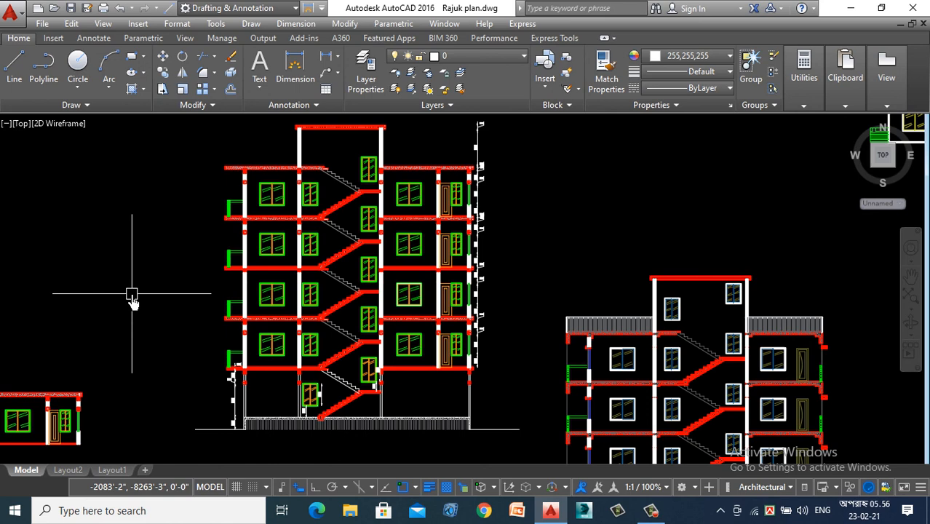
left_click(644, 514)
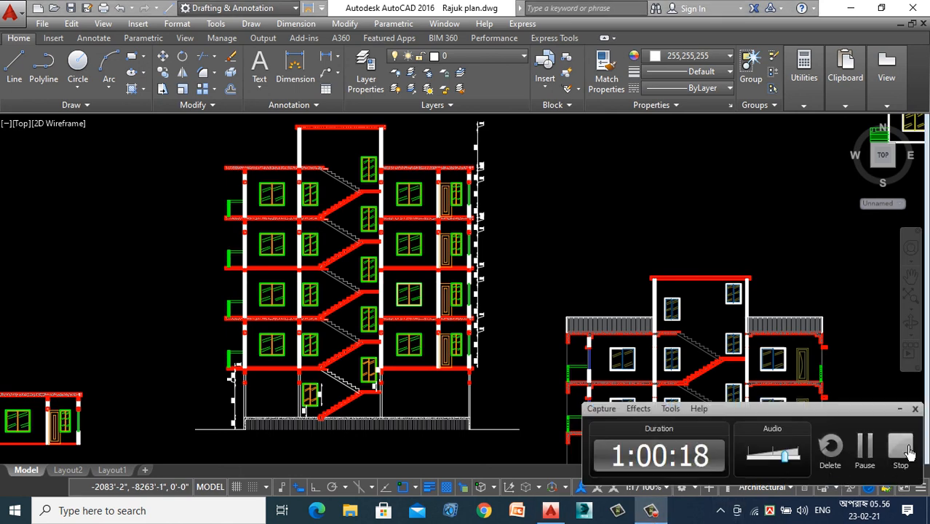